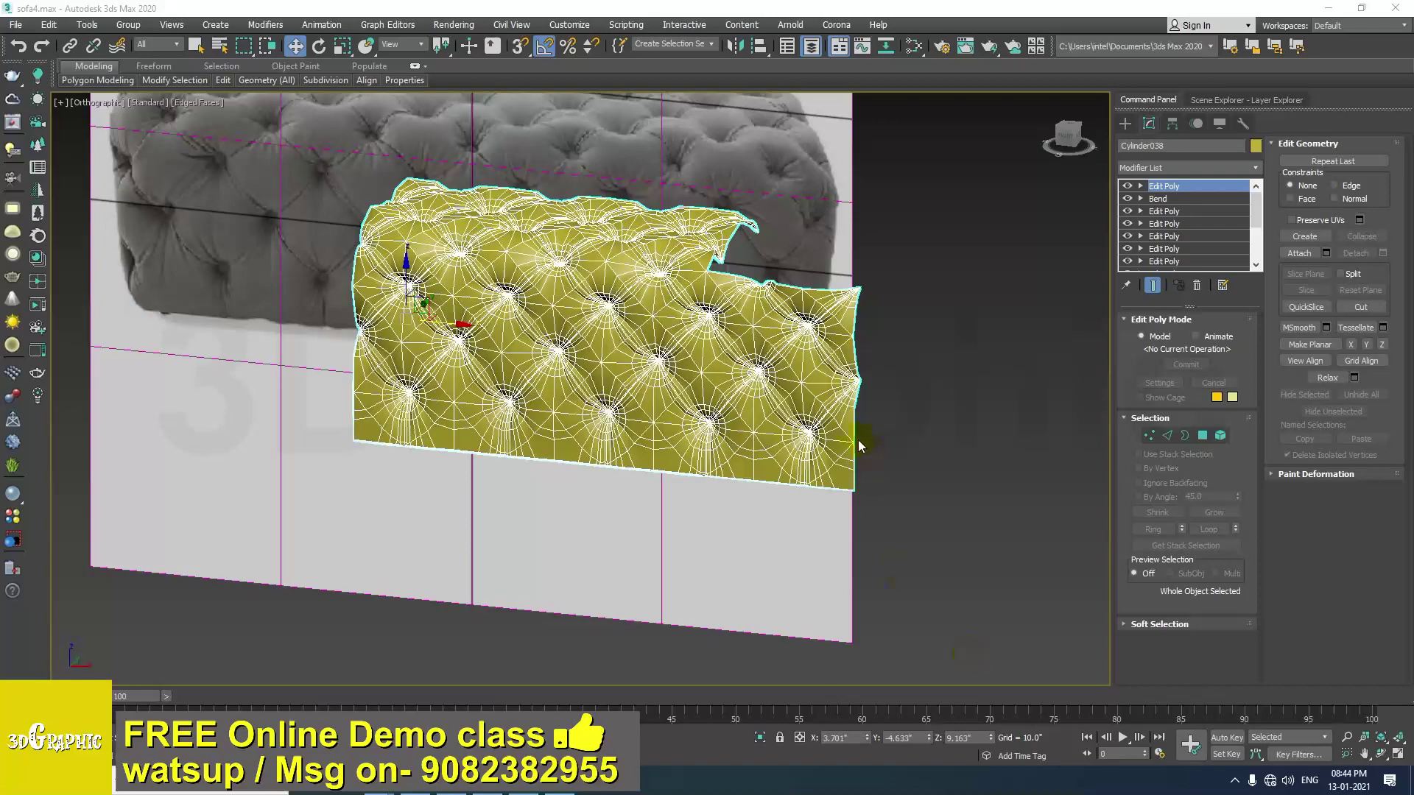
Copy the tufted panel's Bend modifier and paste it at the top of the stack, above the uppermost Edit Poly.
alt+middle_drag(781, 344, 649, 449)
scroll(730, 418, up, 1)
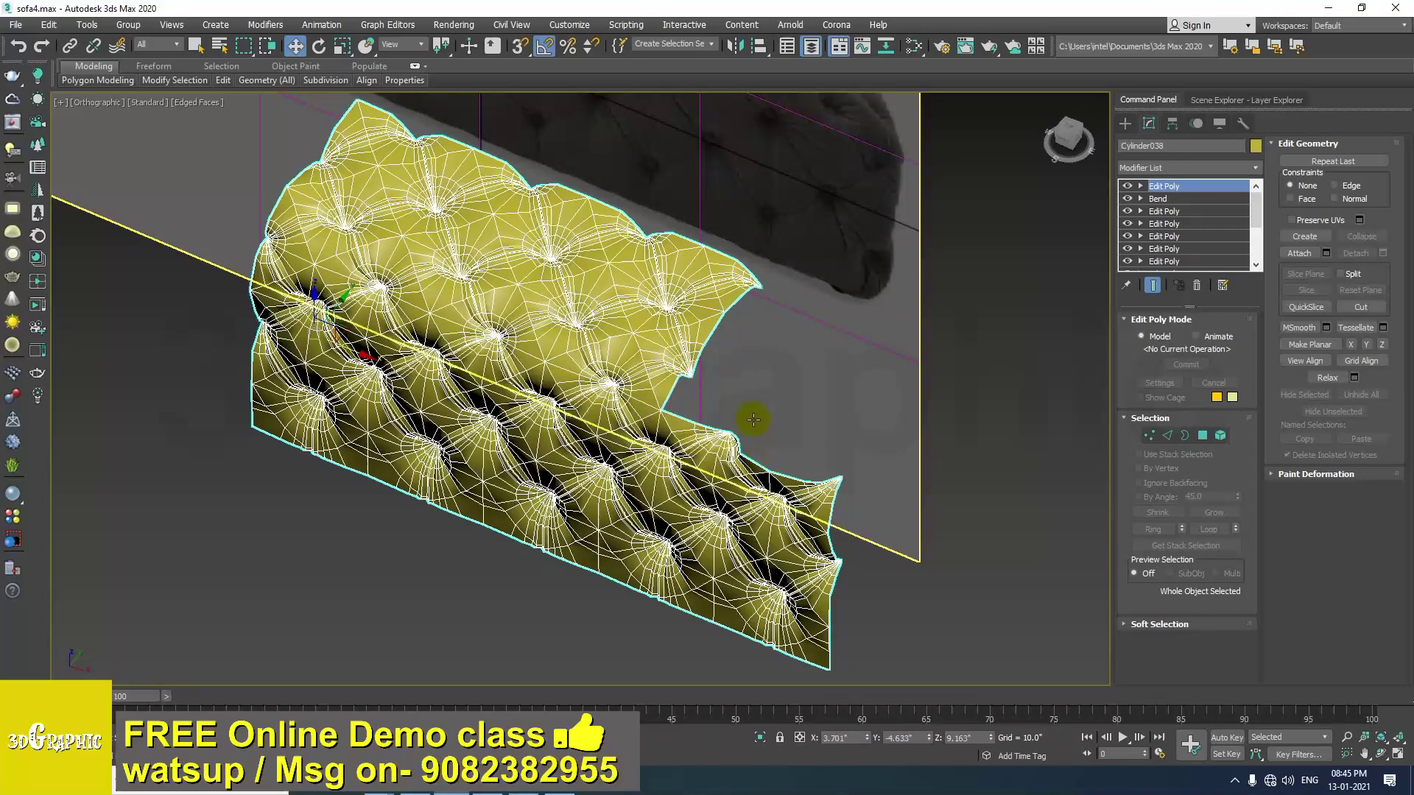
alt+middle_drag(655, 435, 679, 371)
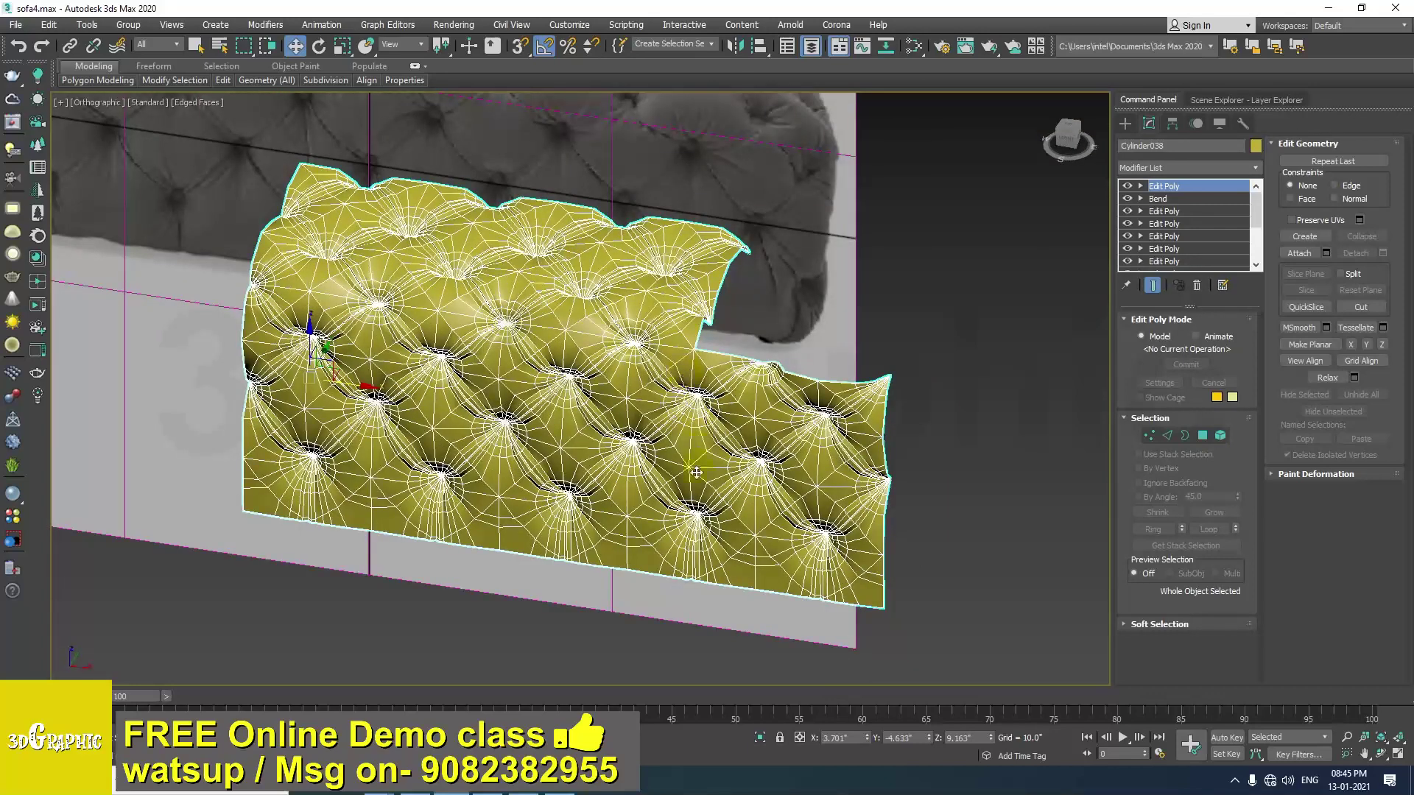
alt+middle_drag(595, 440, 720, 389)
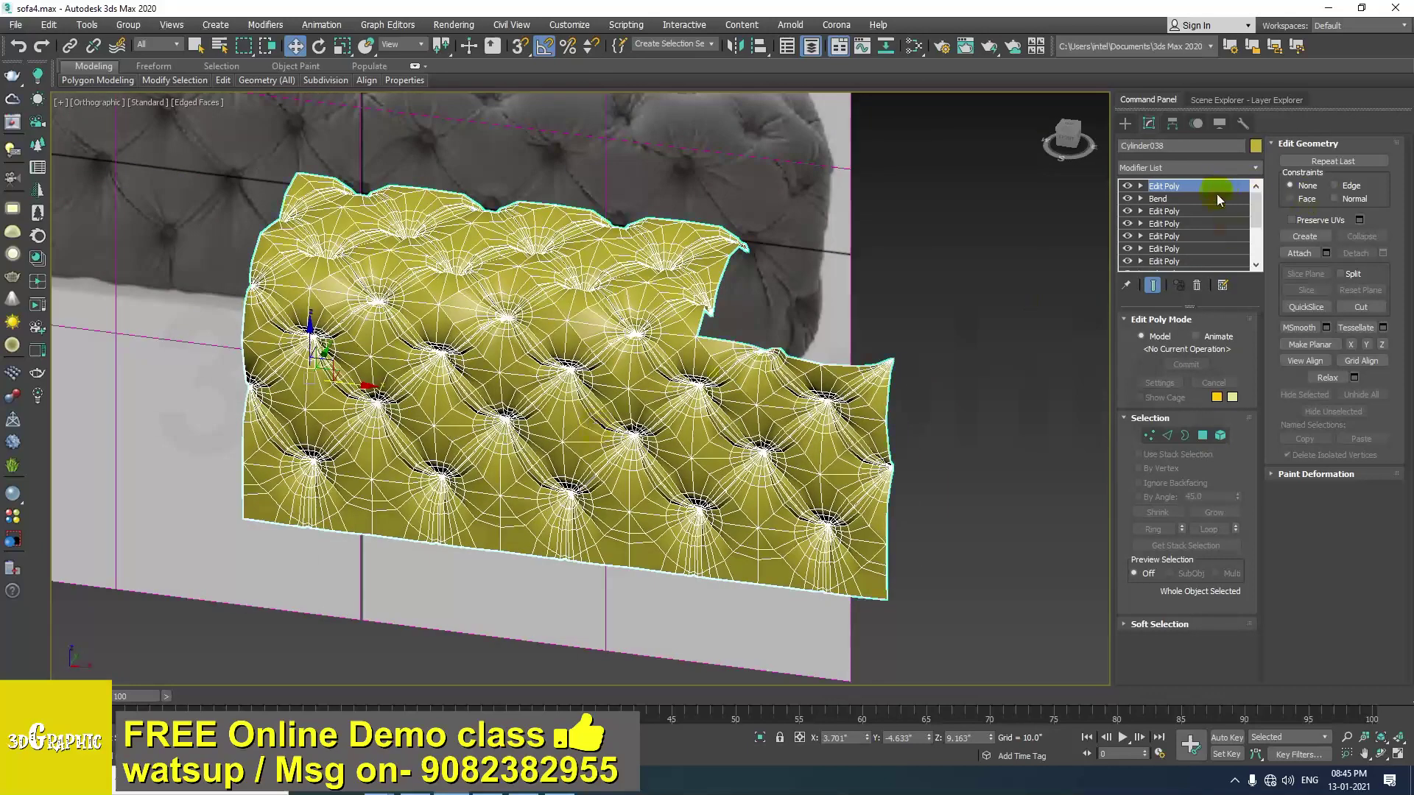
click(1167, 200)
right_click(1165, 199)
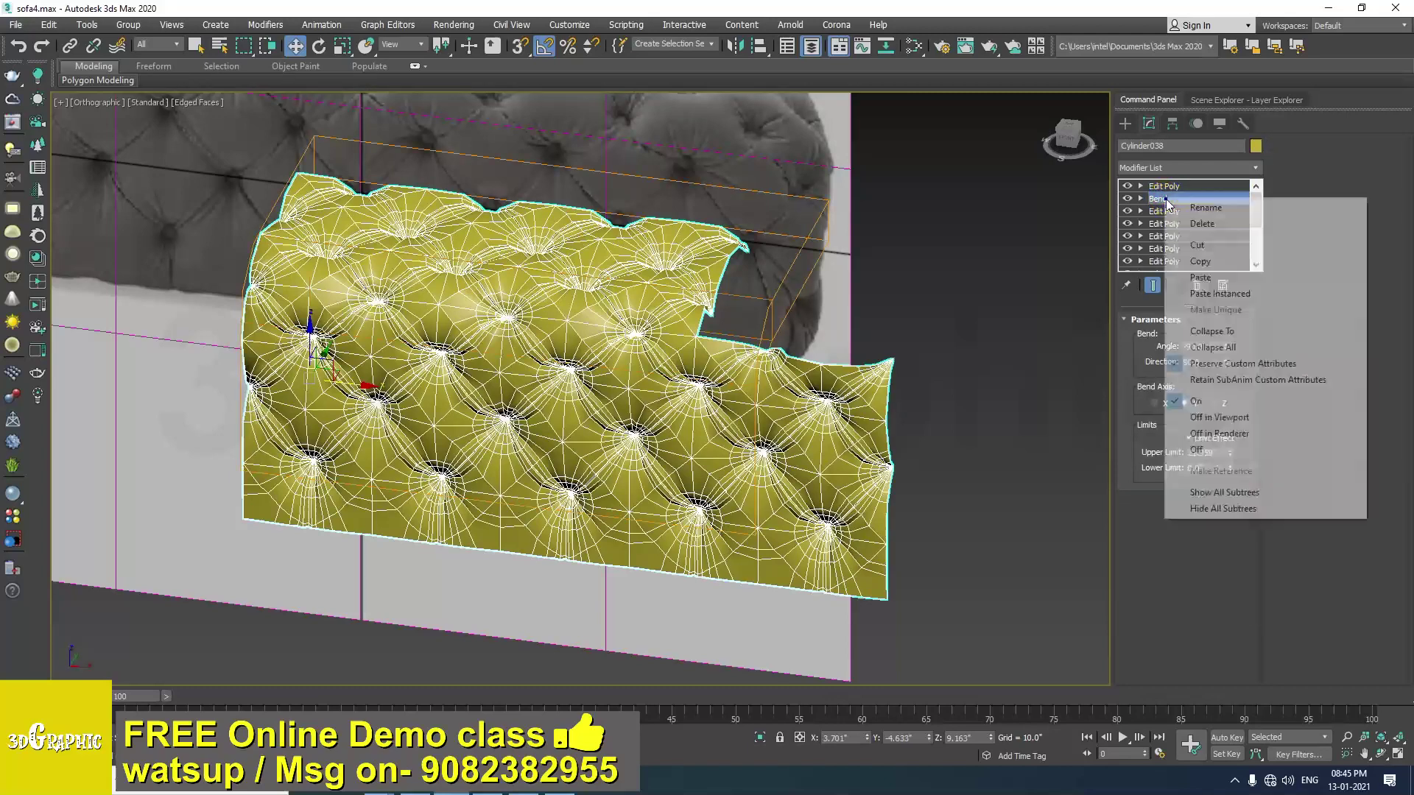
click(1201, 264)
alt+middle_drag(508, 508, 508, 557)
click(963, 372)
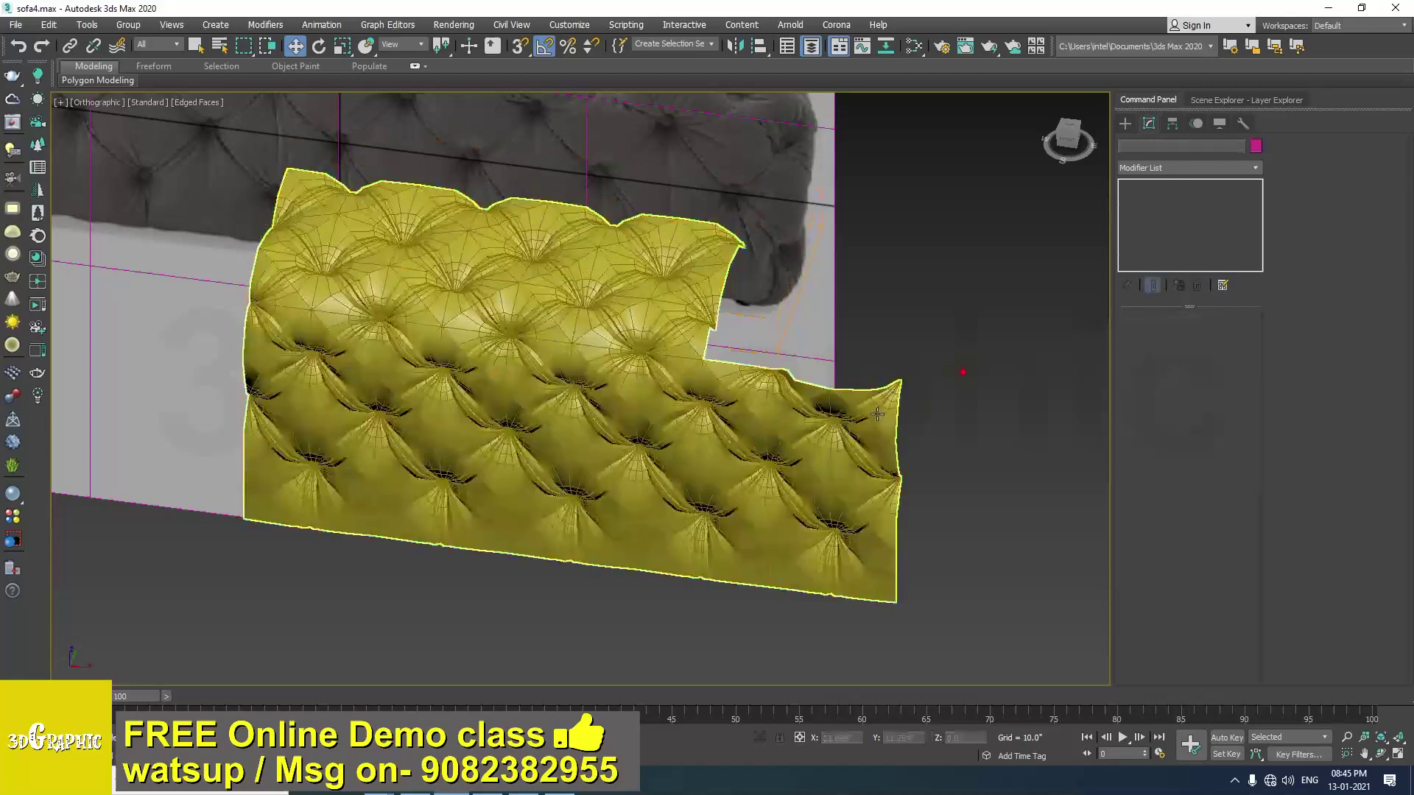
click(876, 413)
right_click(1188, 186)
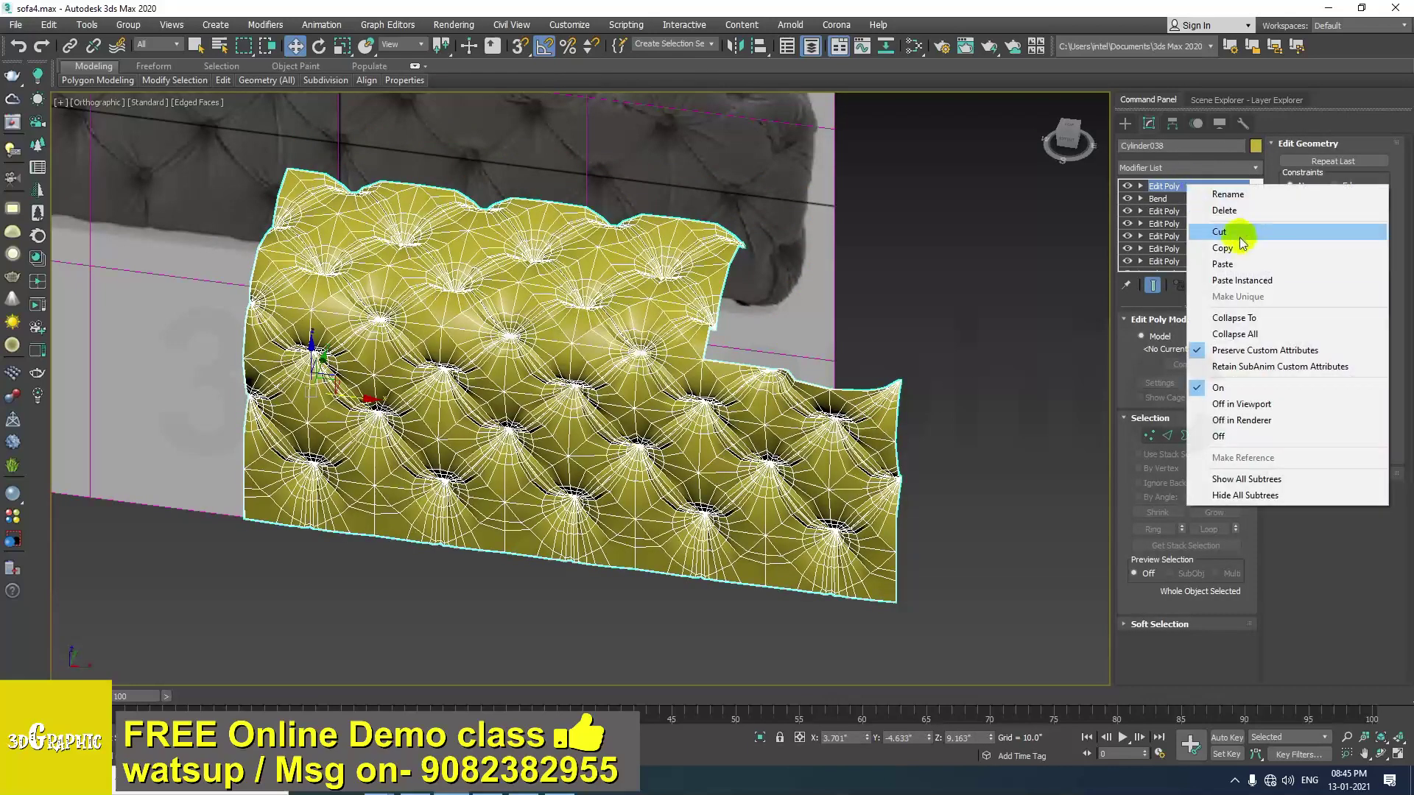
click(1224, 265)
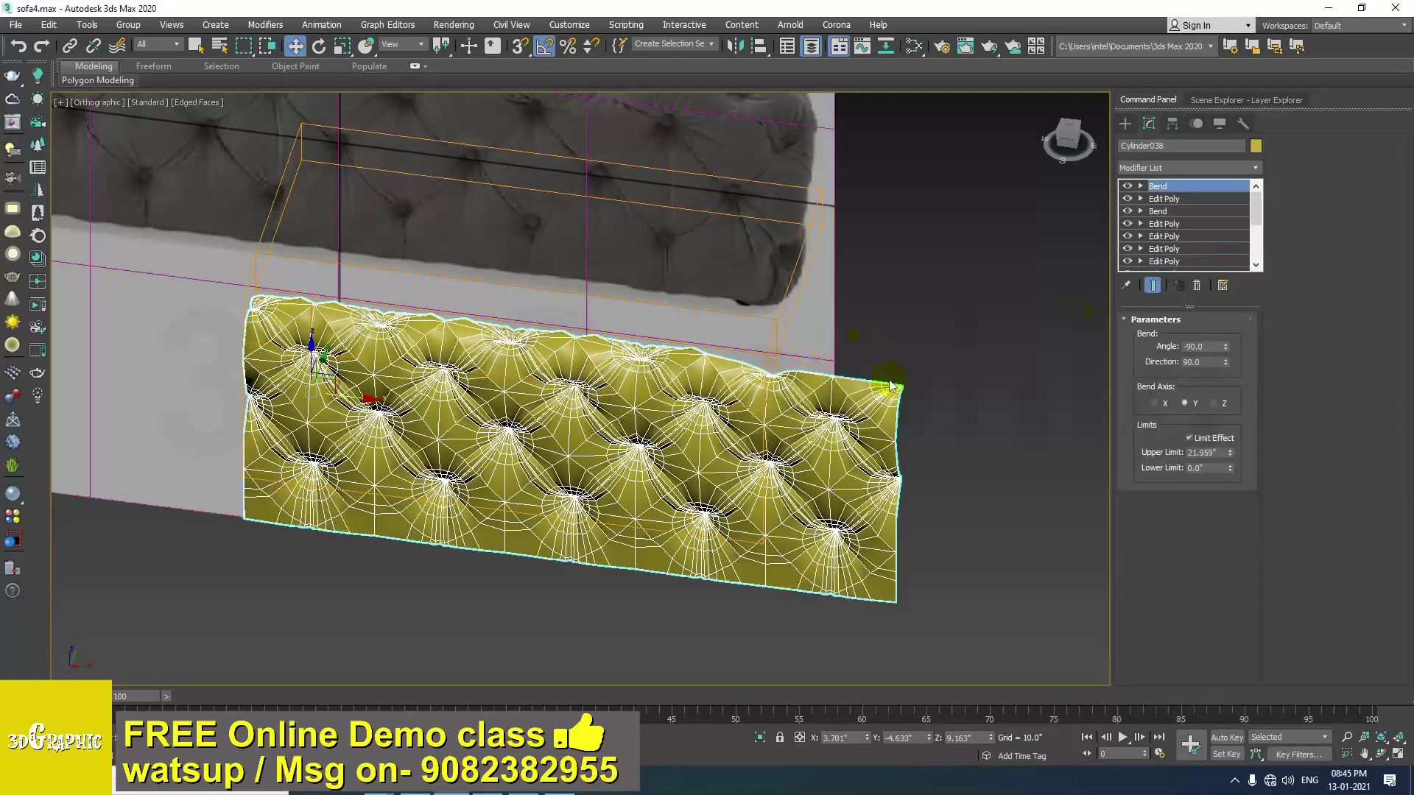
Turn the pasted Bend modifier off and back on to compare its effect on the panel.
alt+middle_drag(874, 443, 803, 440)
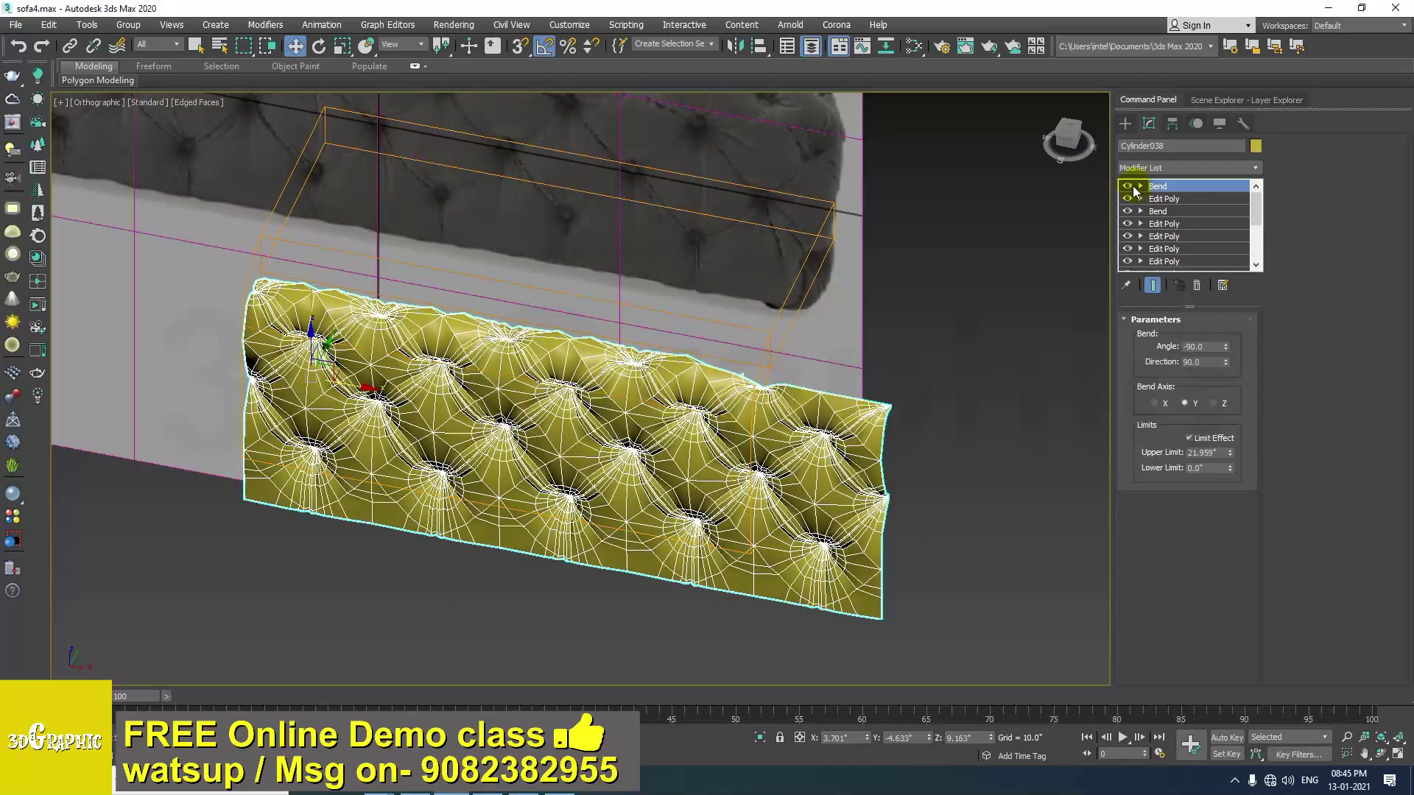
click(1128, 187)
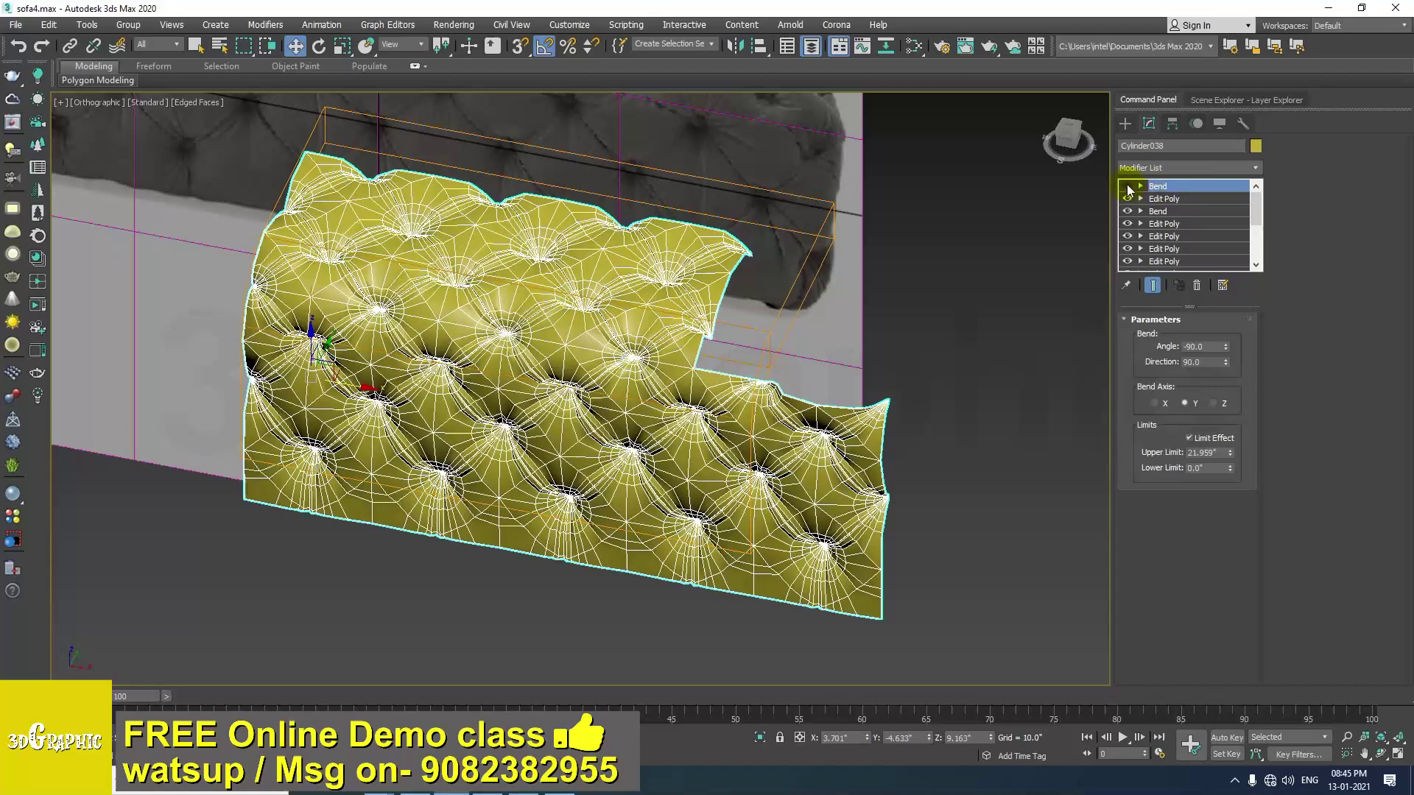
click(1128, 186)
Move the new Bend's gizmo along X to about 35.5" at the panel's end and rotate it upright for a sideways bend.
click(1160, 187)
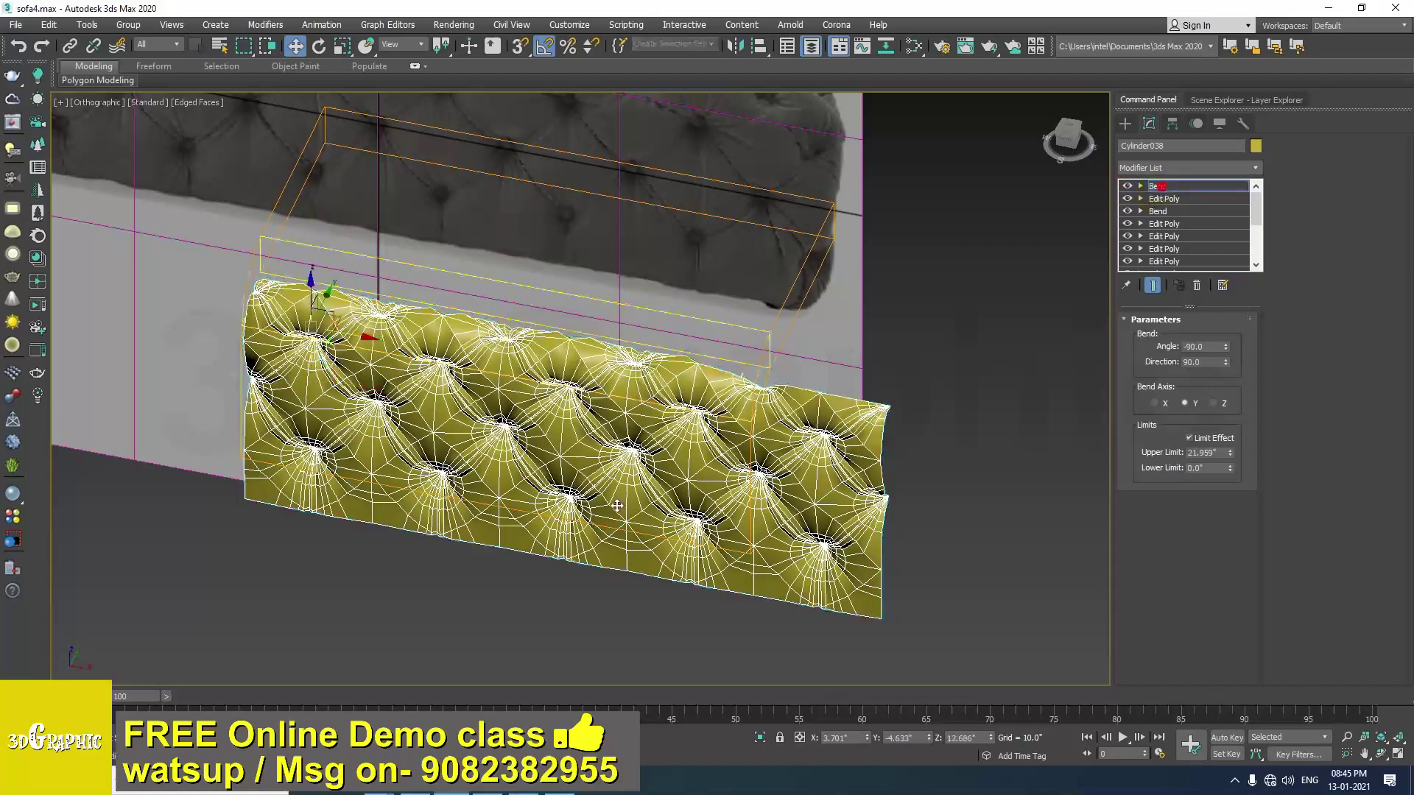
drag(356, 338, 809, 439)
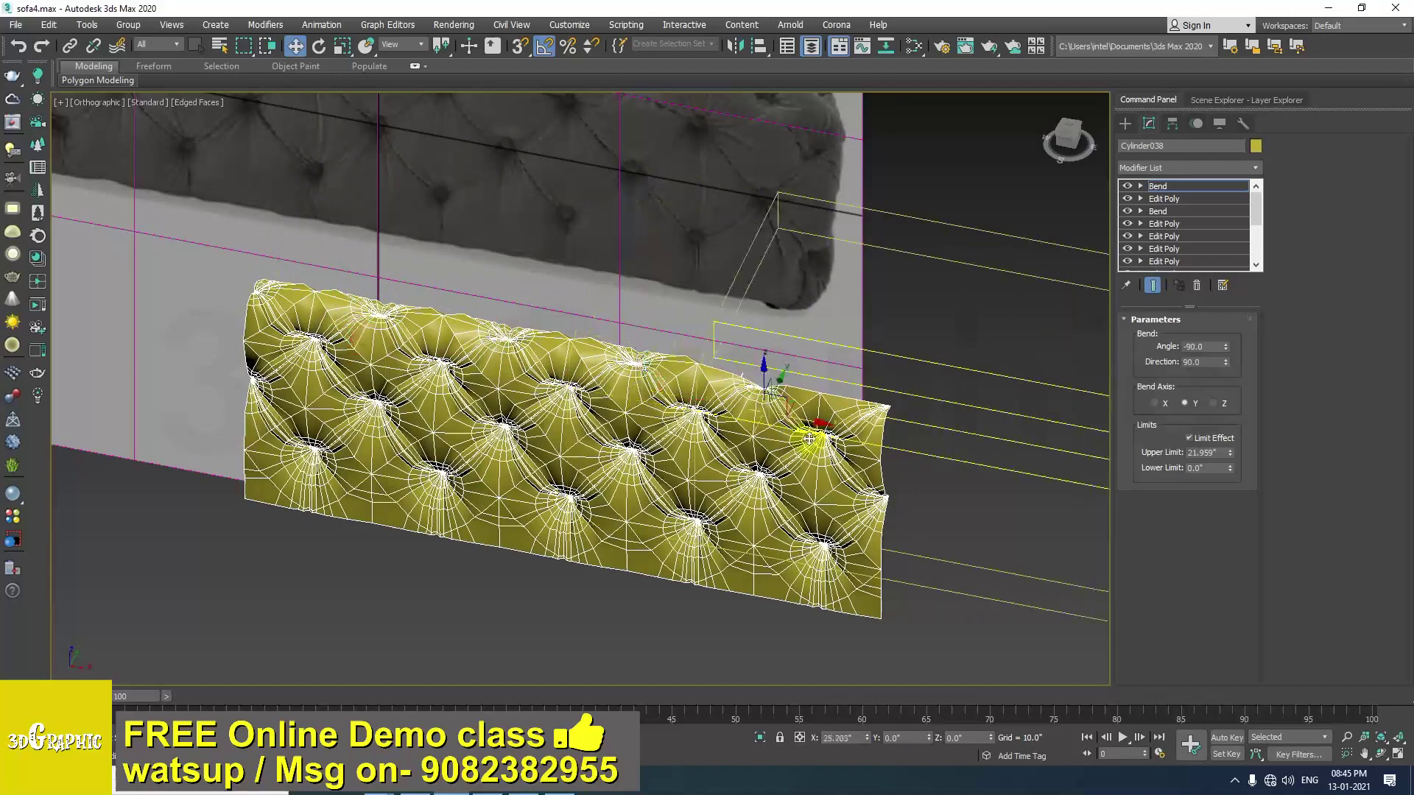
scroll(749, 445, down, 3)
middle_drag(912, 475, 703, 419)
scroll(736, 445, up, 2)
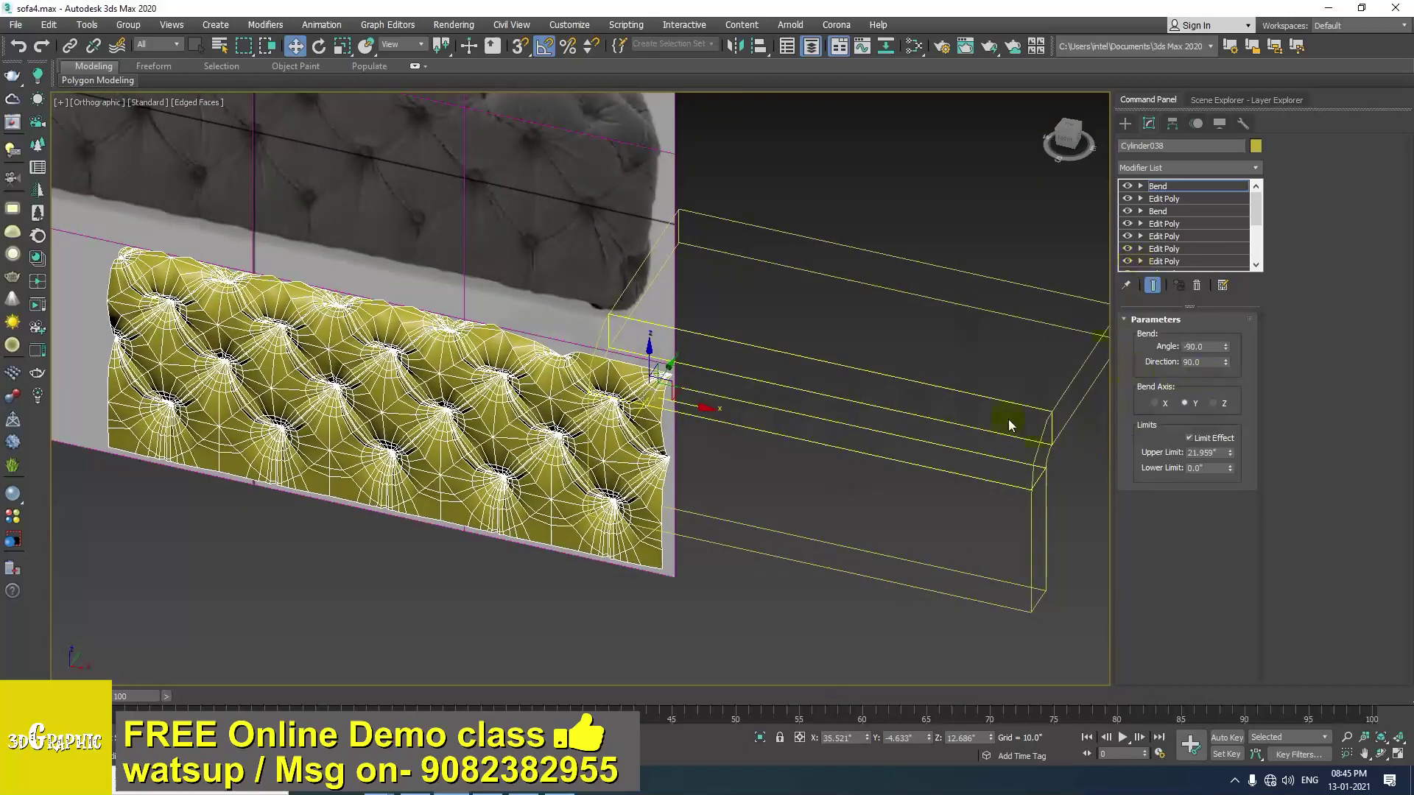
alt+middle_drag(684, 425, 684, 403)
drag(679, 371, 723, 420)
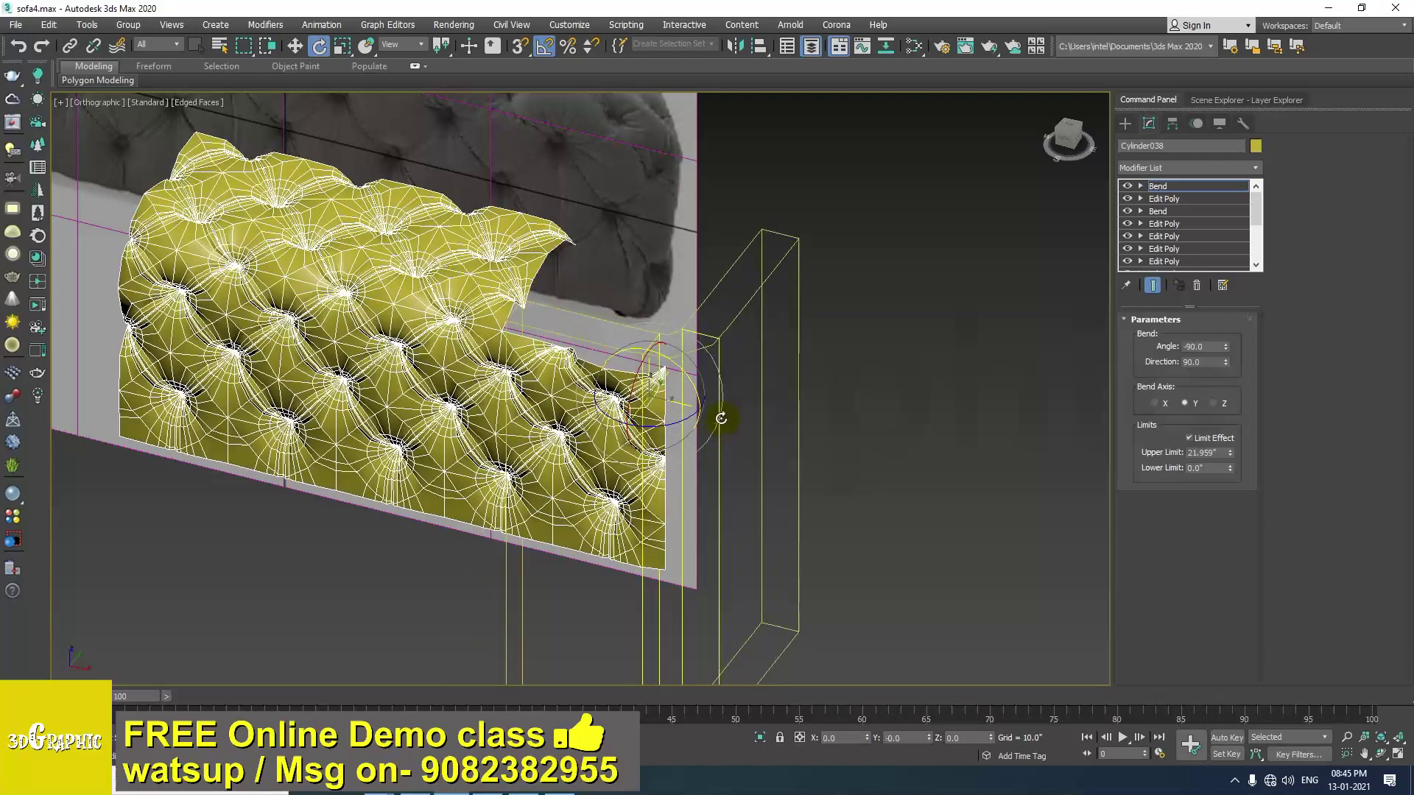
alt+middle_drag(711, 414, 680, 453)
Shift the Bend gizmo back along X to about 25.69" and set the upper limit to 4.172".
drag(700, 407, 539, 380)
alt+middle_drag(469, 373, 687, 455)
scroll(487, 345, up, 3)
scroll(462, 318, up, 3)
drag(1230, 454, 1227, 487)
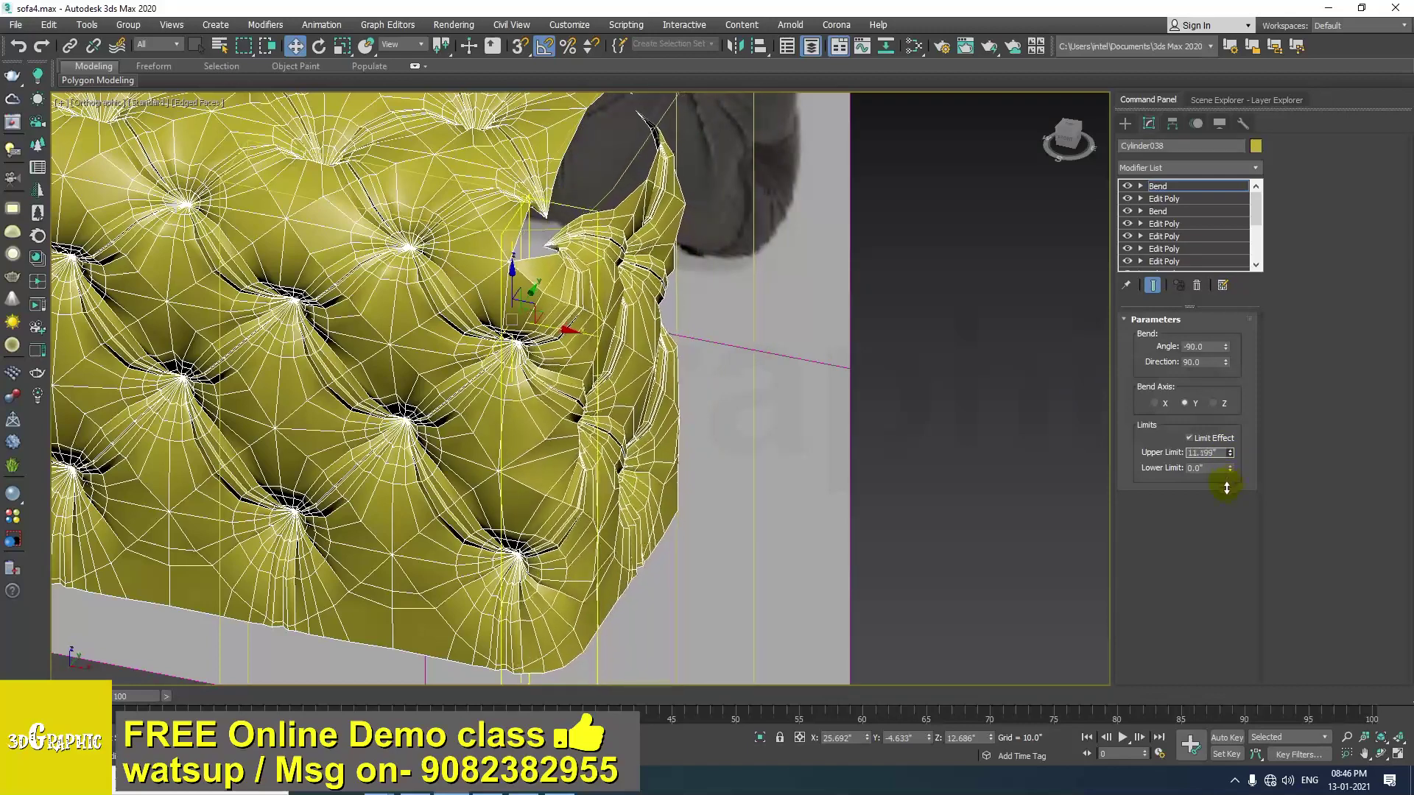
mouse_move(1227, 488)
mouse_down()
mouse_move(1235, 531)
mouse_move(1233, 511)
mouse_up()
Nudge the Bend gizmo about 0.19" outward along X and scale it to about 104% in Y.
alt+middle_drag(526, 324, 521, 391)
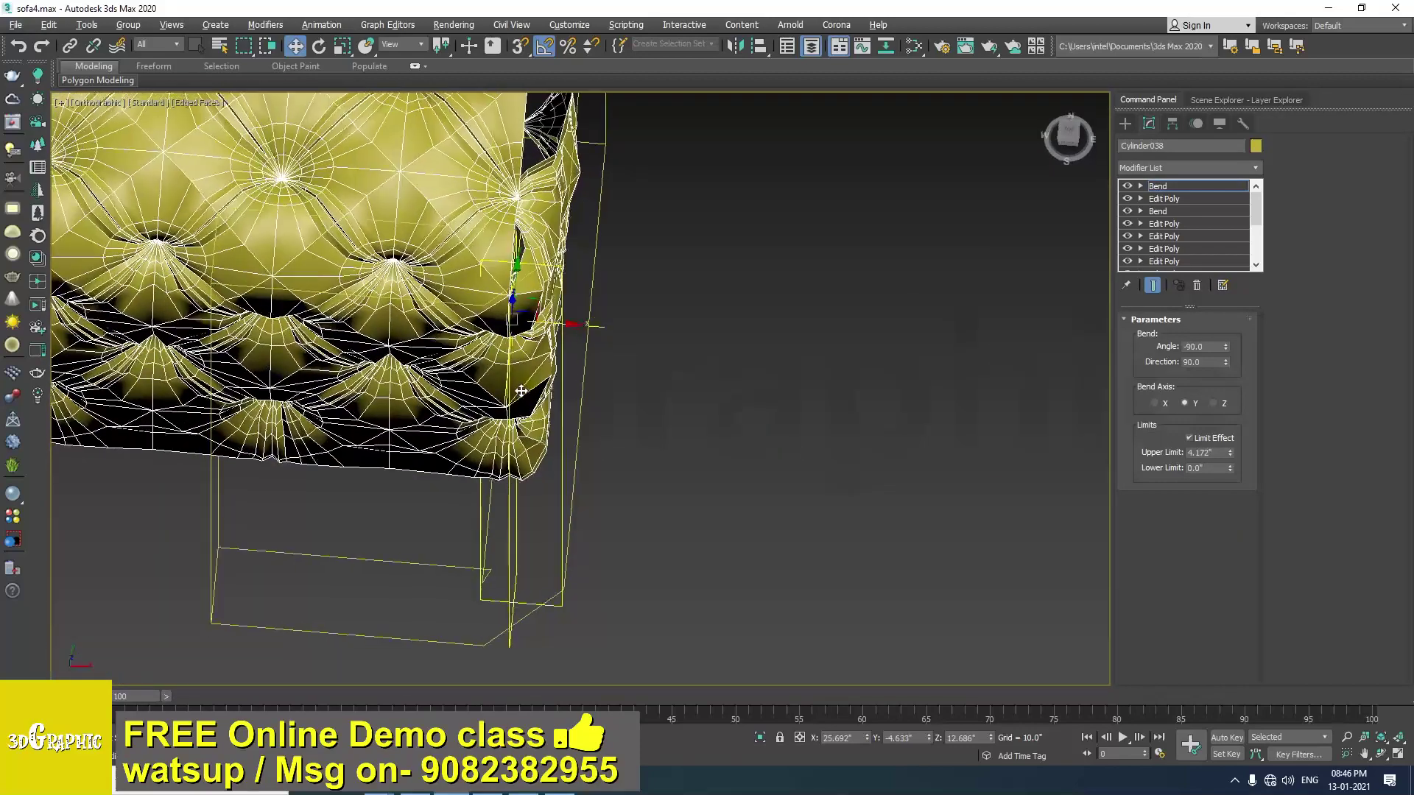
drag(566, 328, 572, 326)
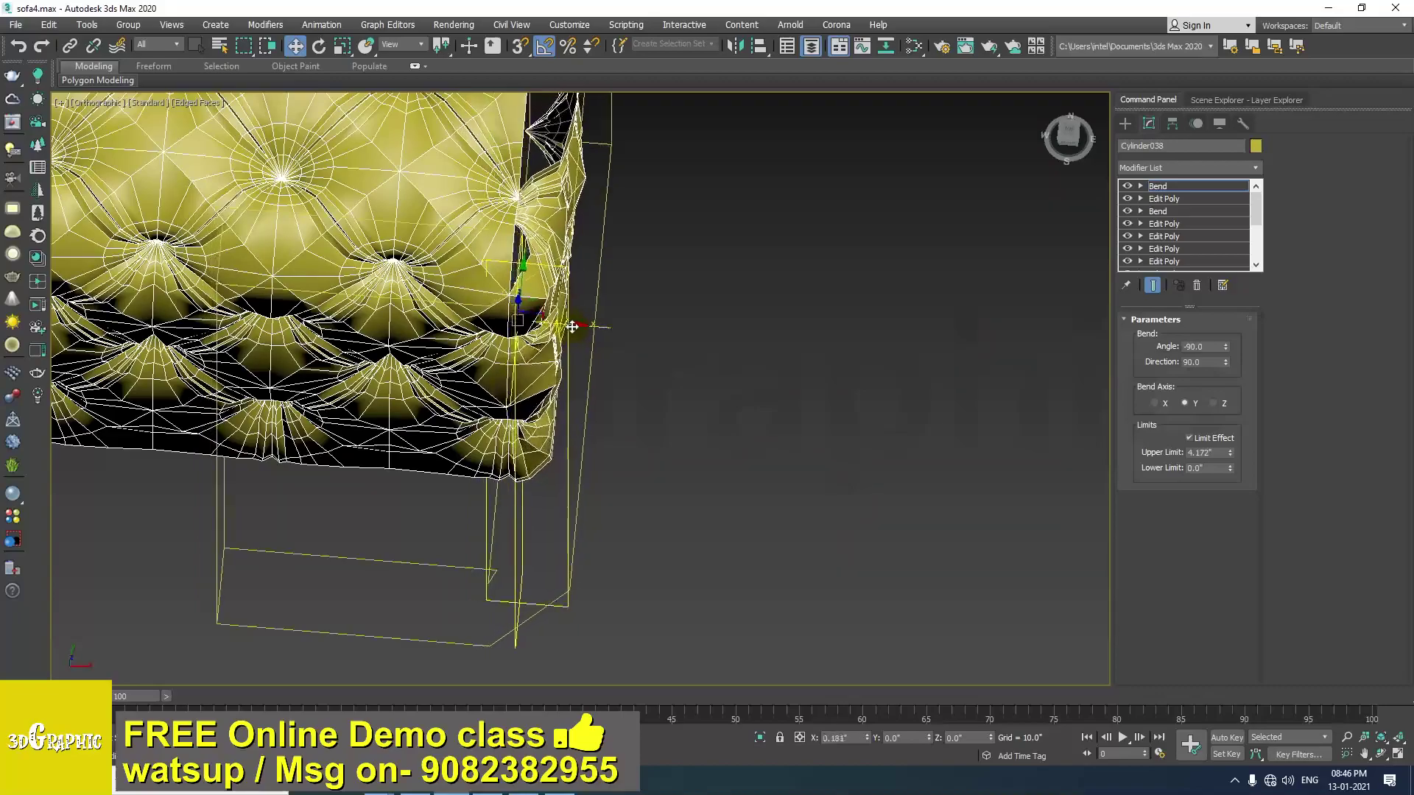
alt+middle_drag(572, 328, 502, 312)
key(r)
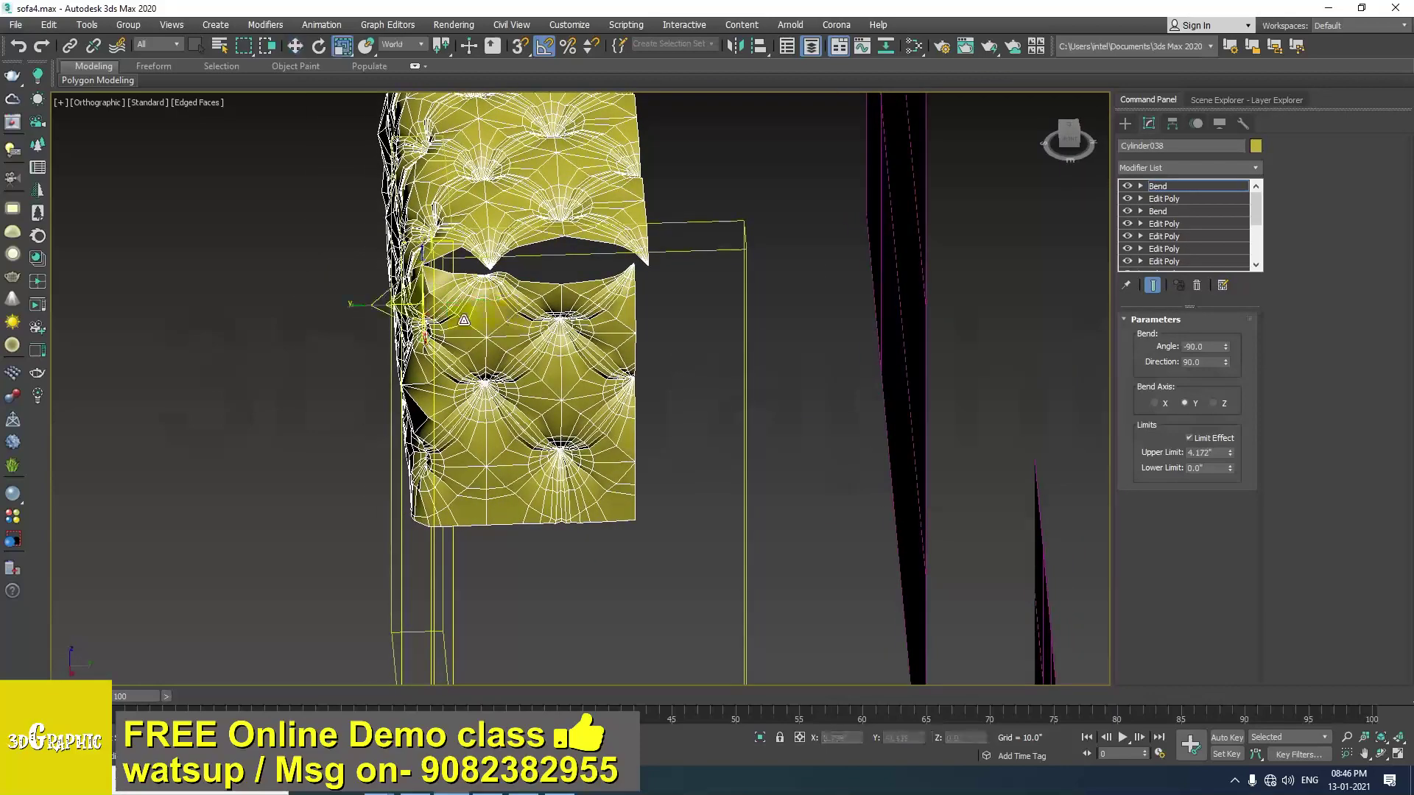
drag(352, 306, 350, 309)
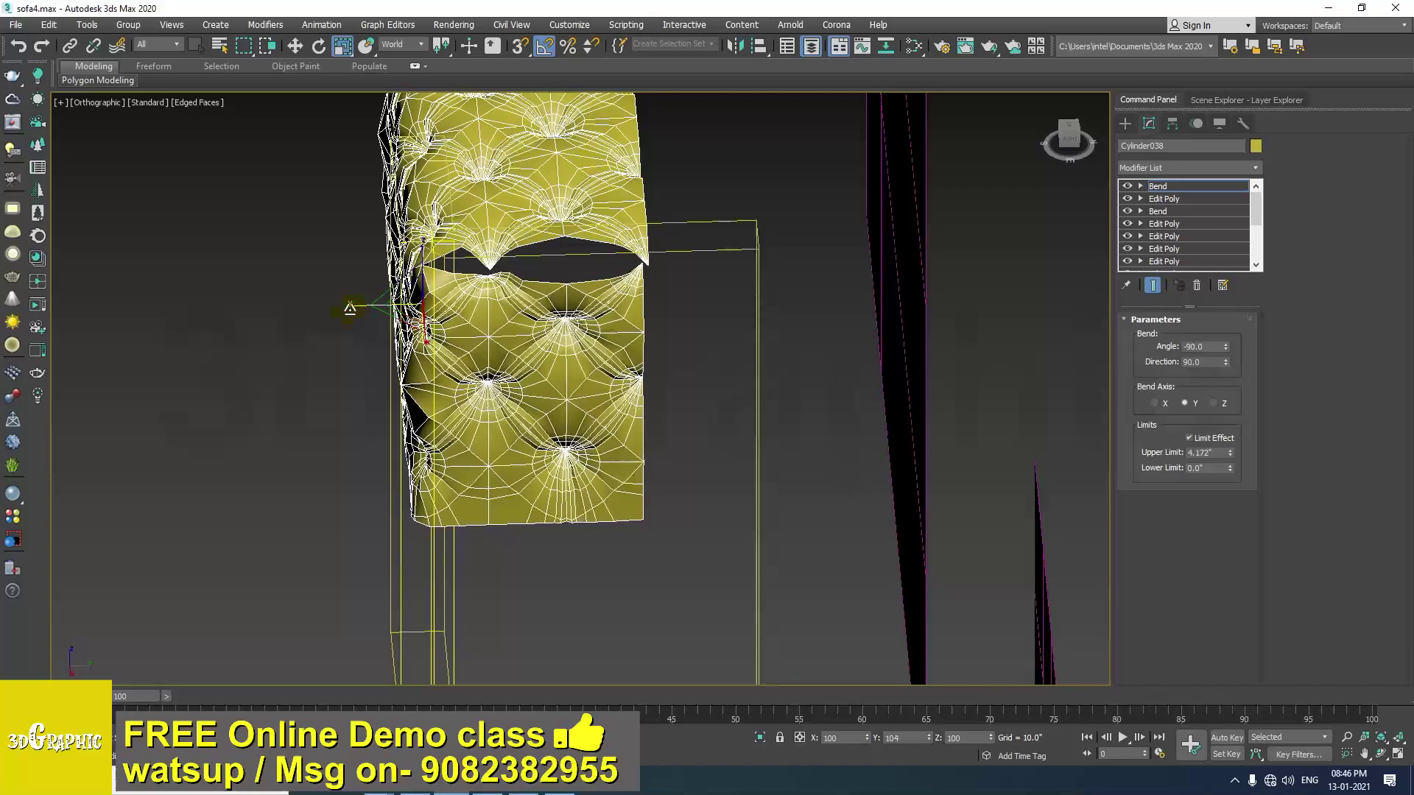
key(t)
scroll(549, 402, up, 5)
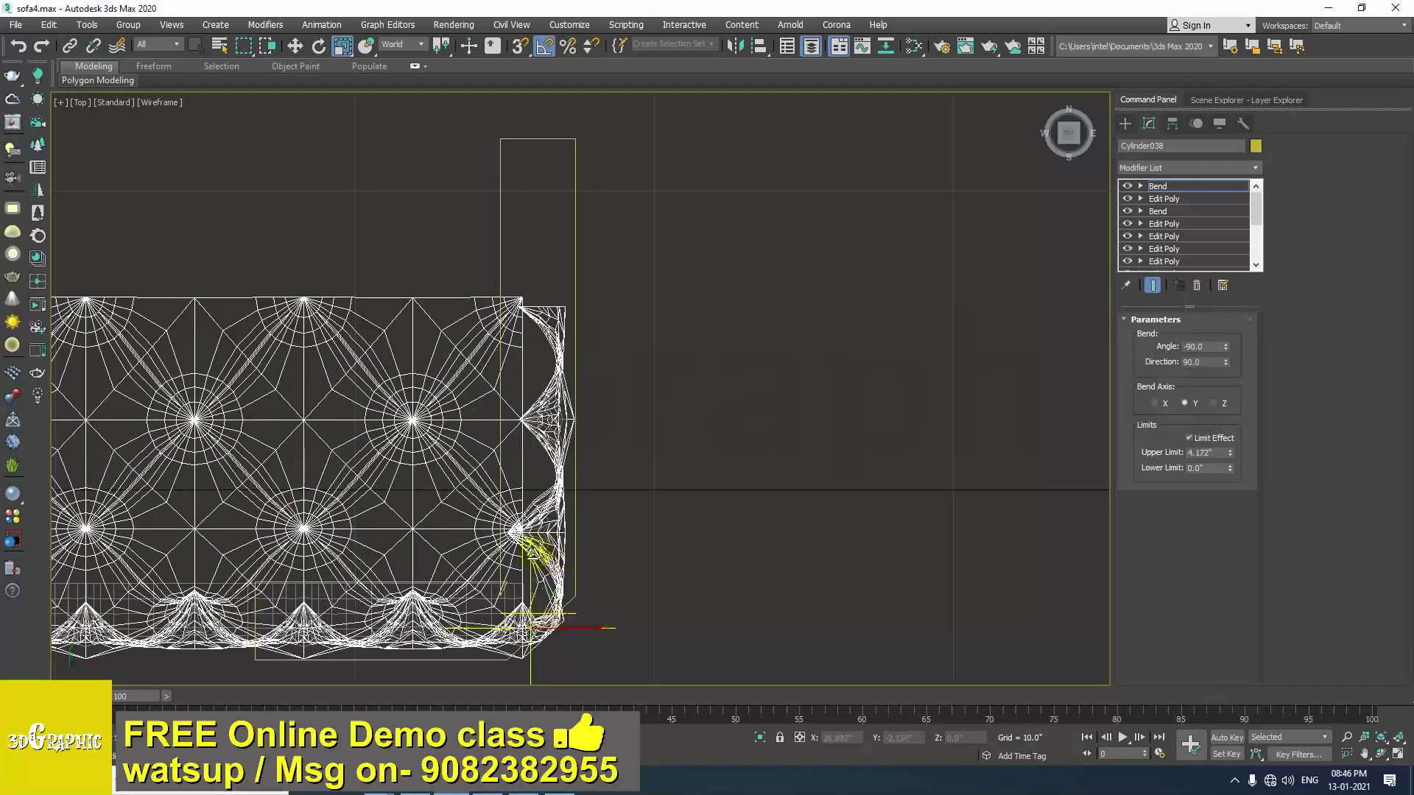
drag(540, 555, 540, 552)
Show the bent panel in a shaded perspective view with edged faces.
middle_drag(638, 519, 593, 411)
key(p)
key(z)
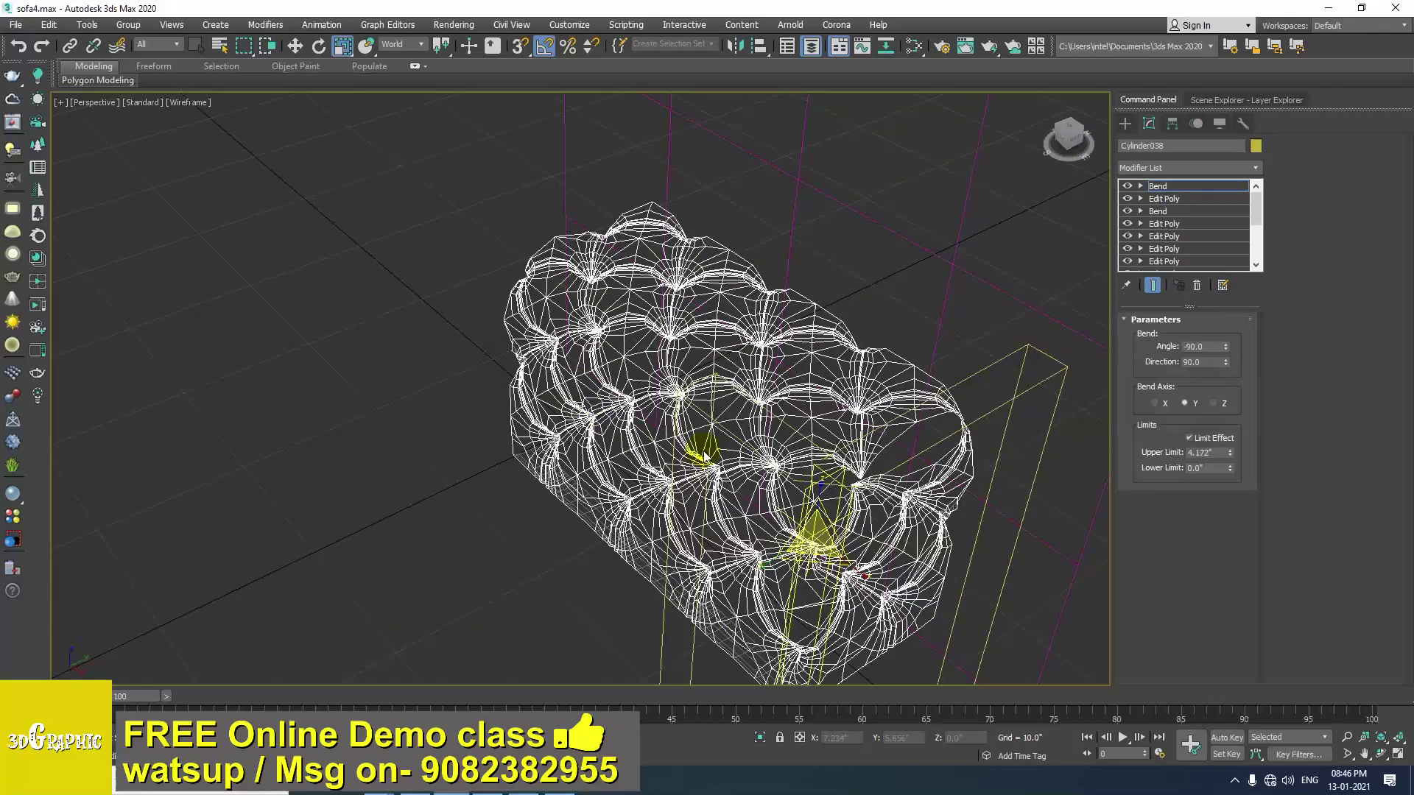
key(F3)
mouse_move(744, 480)
middle_down()
mouse_move(549, 392)
mouse_move(641, 445)
mouse_move(668, 439)
mouse_move(563, 349)
mouse_move(556, 370)
mouse_move(620, 369)
mouse_move(641, 346)
mouse_move(618, 398)
mouse_move(618, 298)
mouse_move(590, 306)
mouse_move(559, 420)
mouse_move(510, 421)
mouse_move(470, 455)
mouse_move(480, 467)
mouse_move(571, 467)
mouse_move(556, 412)
mouse_move(426, 326)
mouse_move(489, 325)
mouse_move(414, 299)
mouse_move(432, 268)
mouse_move(475, 391)
mouse_move(430, 415)
mouse_move(417, 400)
mouse_move(548, 414)
mouse_move(589, 397)
middle_up()
scroll(552, 375, up, 1)
key(F4)
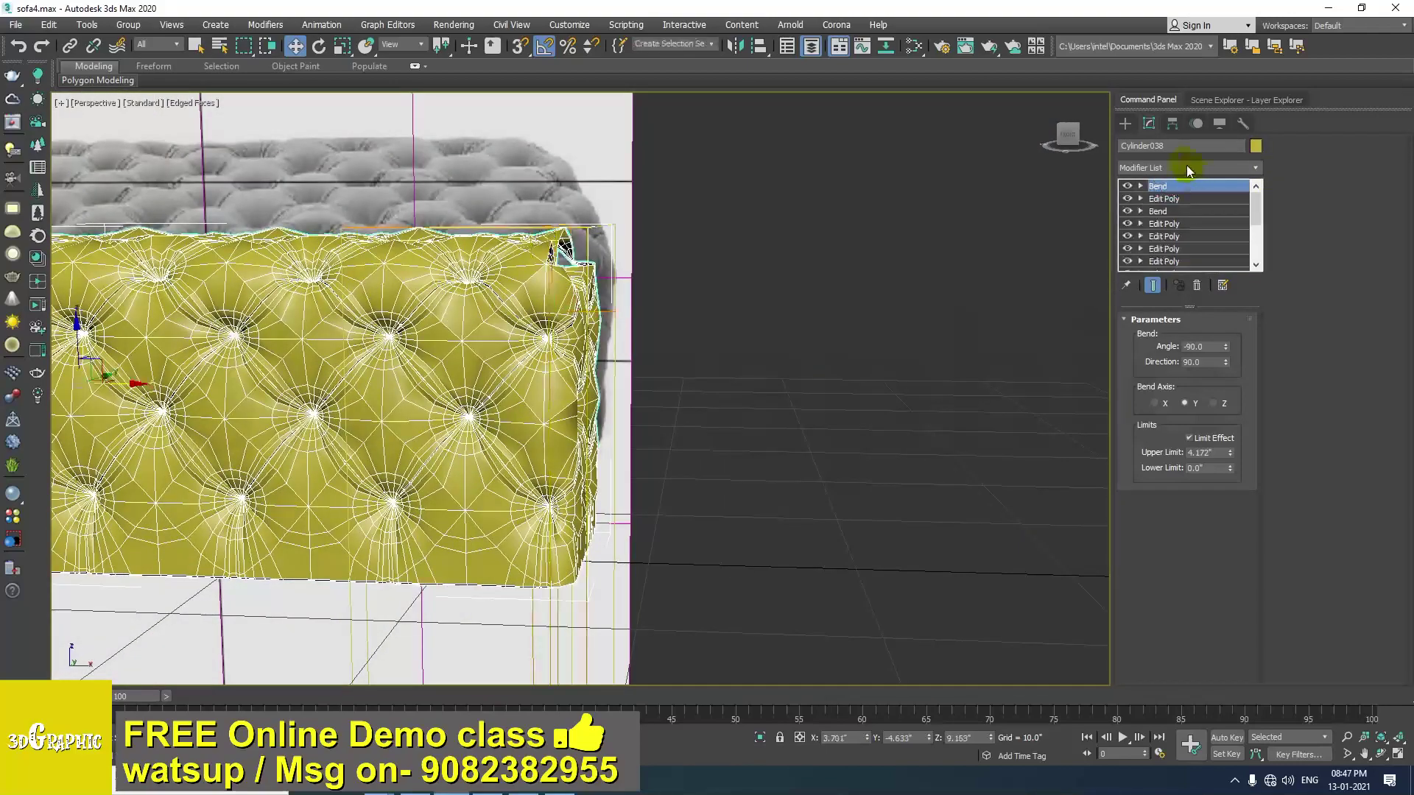
Add an Edit Poly modifier above the new Bend.
click(1186, 166)
key(e)
key(e)
key(e)
key(e)
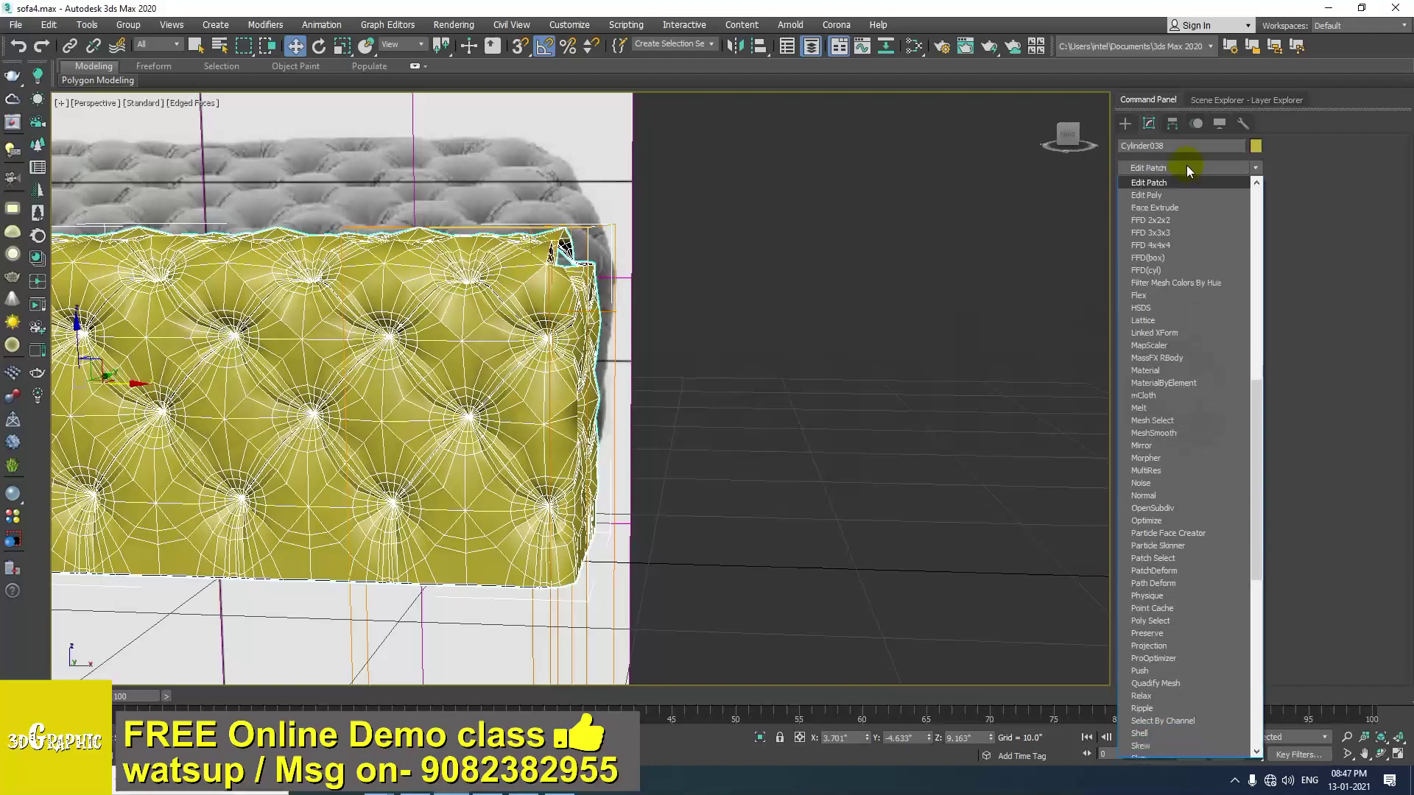
key(Return)
Examine the open seam at the bent corner and the vertices around its two facing tuft points.
alt+middle_drag(729, 254, 491, 339)
alt+middle_drag(464, 430, 574, 445)
scroll(509, 384, up, 3)
alt+middle_drag(509, 384, 484, 342)
scroll(540, 376, down, 5)
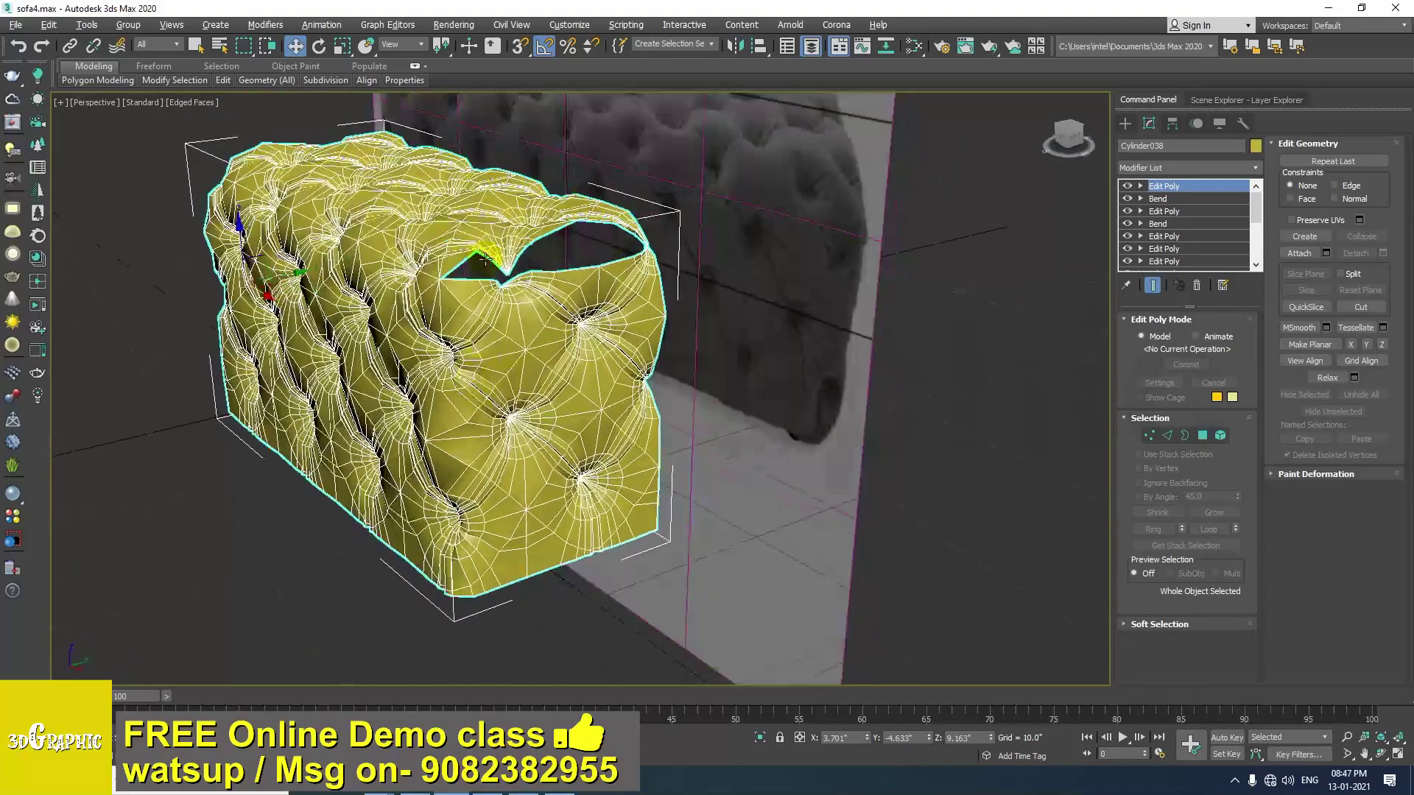
scroll(474, 268, up, 8)
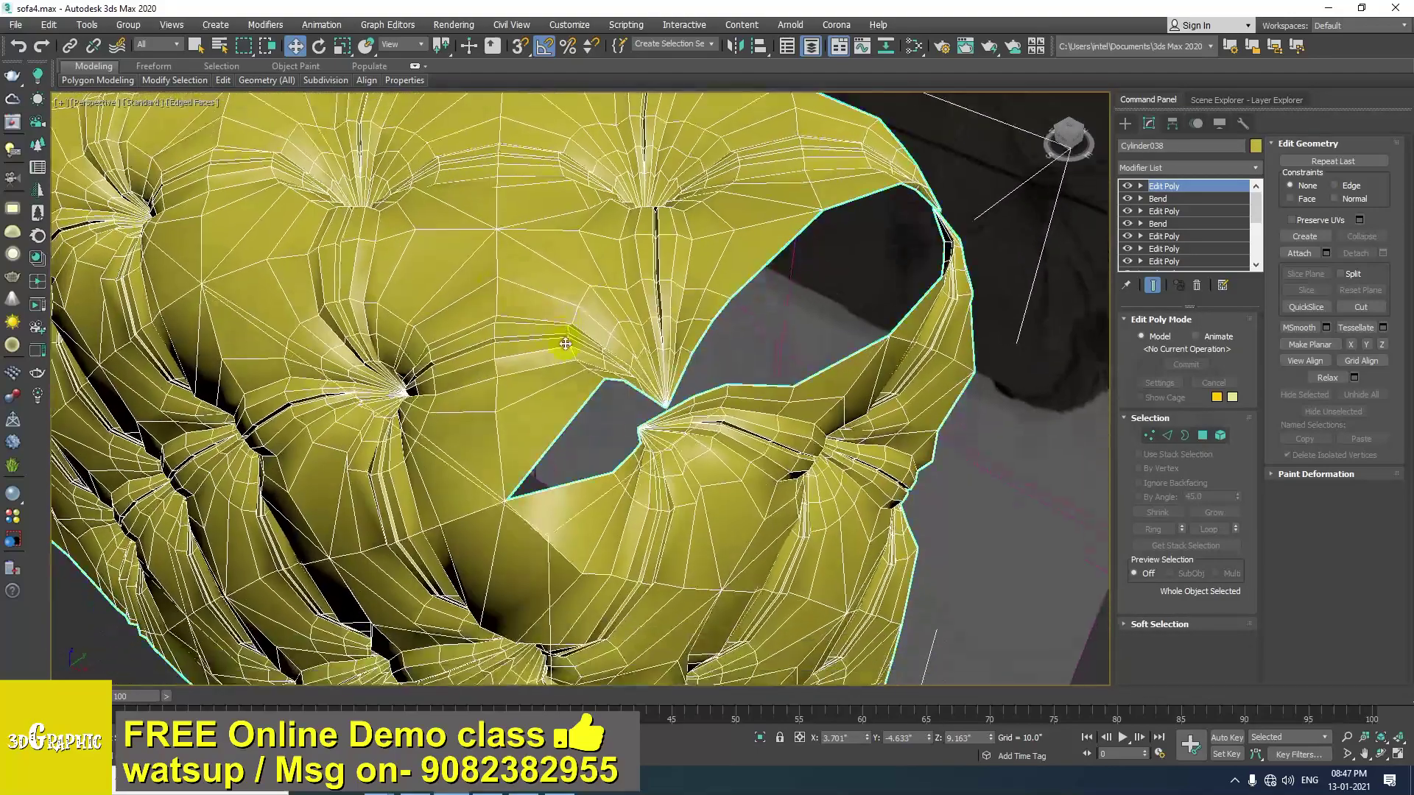
alt+middle_drag(566, 343, 591, 405)
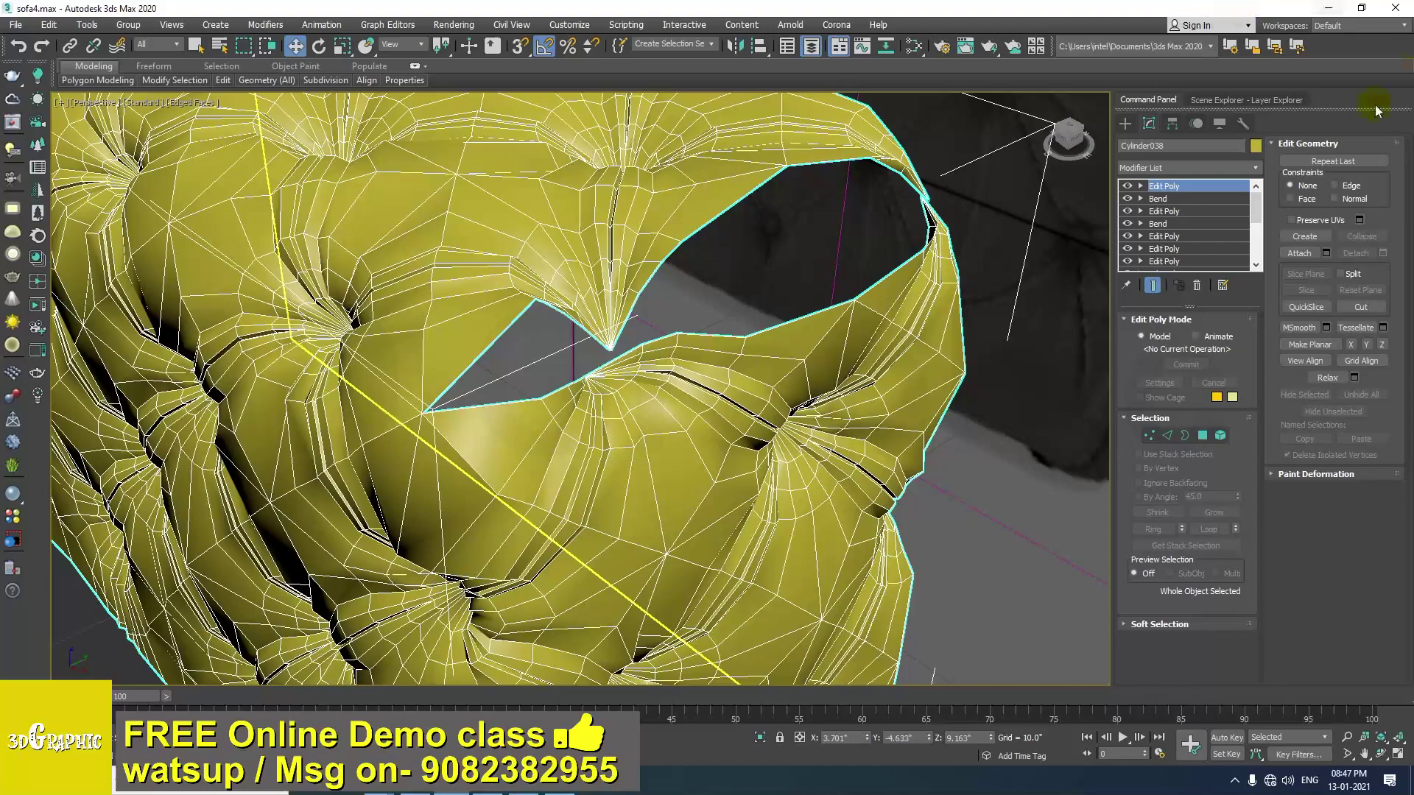
click(1147, 435)
alt+middle_drag(382, 407, 375, 411)
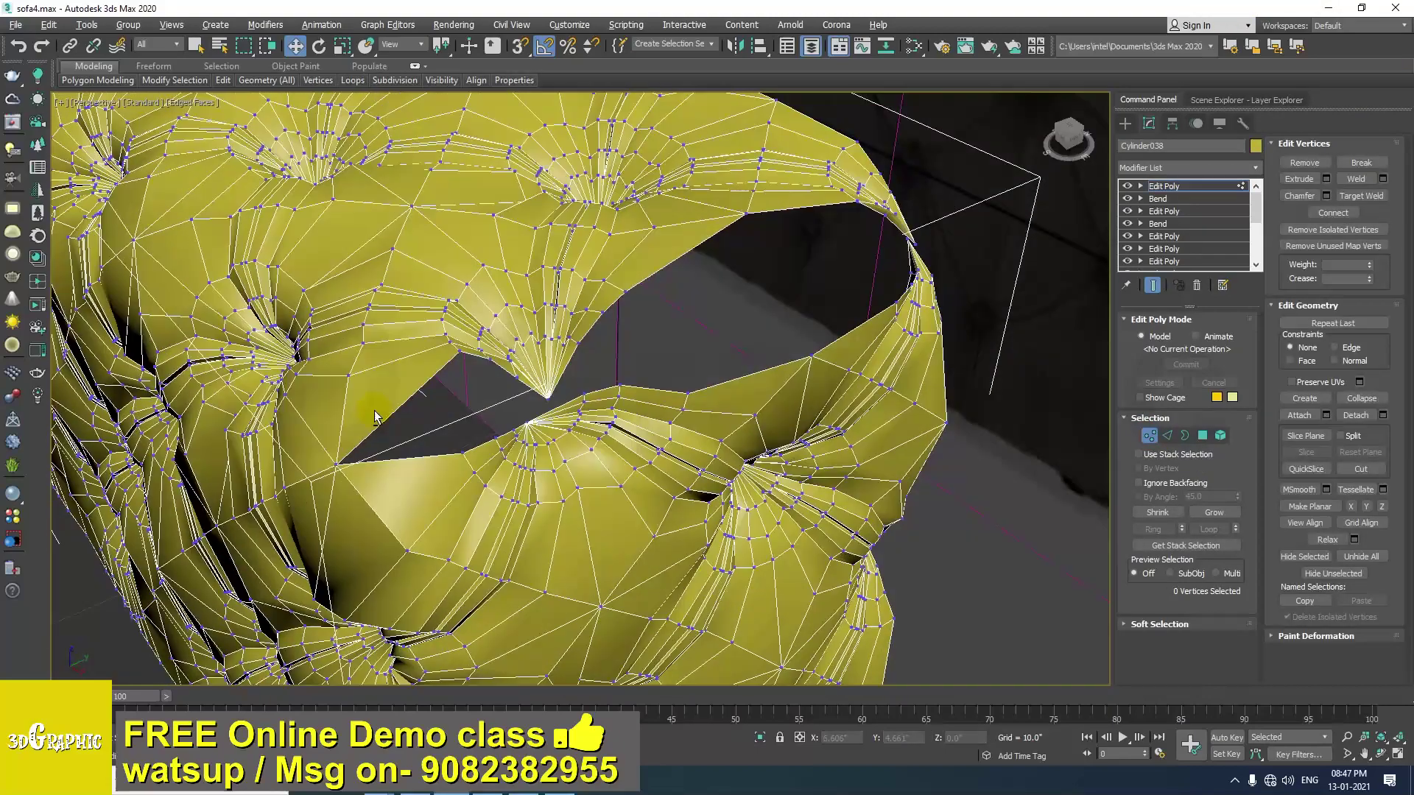
alt+middle_drag(459, 354, 492, 423)
scroll(252, 345, up, 4)
alt+middle_drag(251, 344, 519, 370)
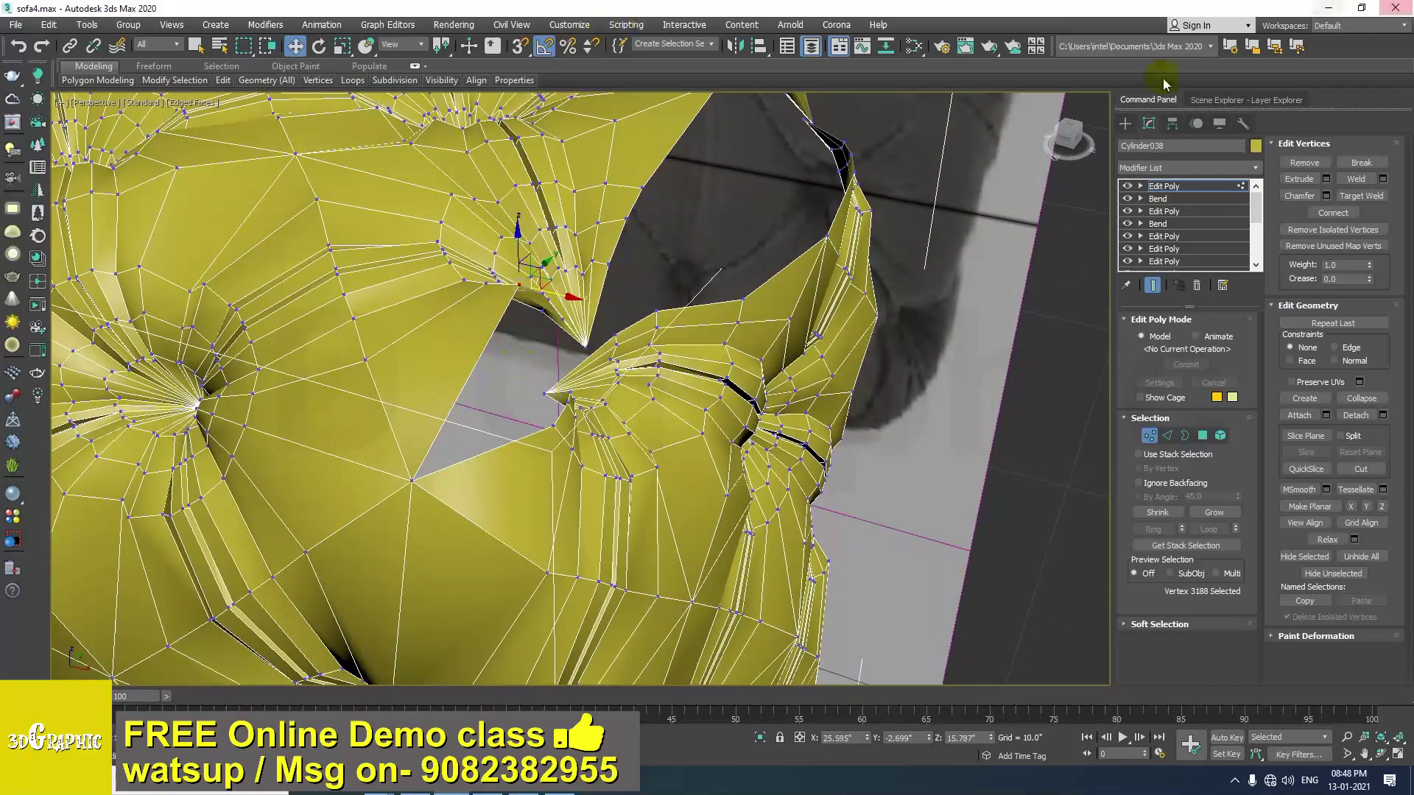
Select the fan polygons around the upper tuft point at the corner gap and grow the selection twice.
click(1203, 437)
alt+middle_drag(762, 246, 735, 289)
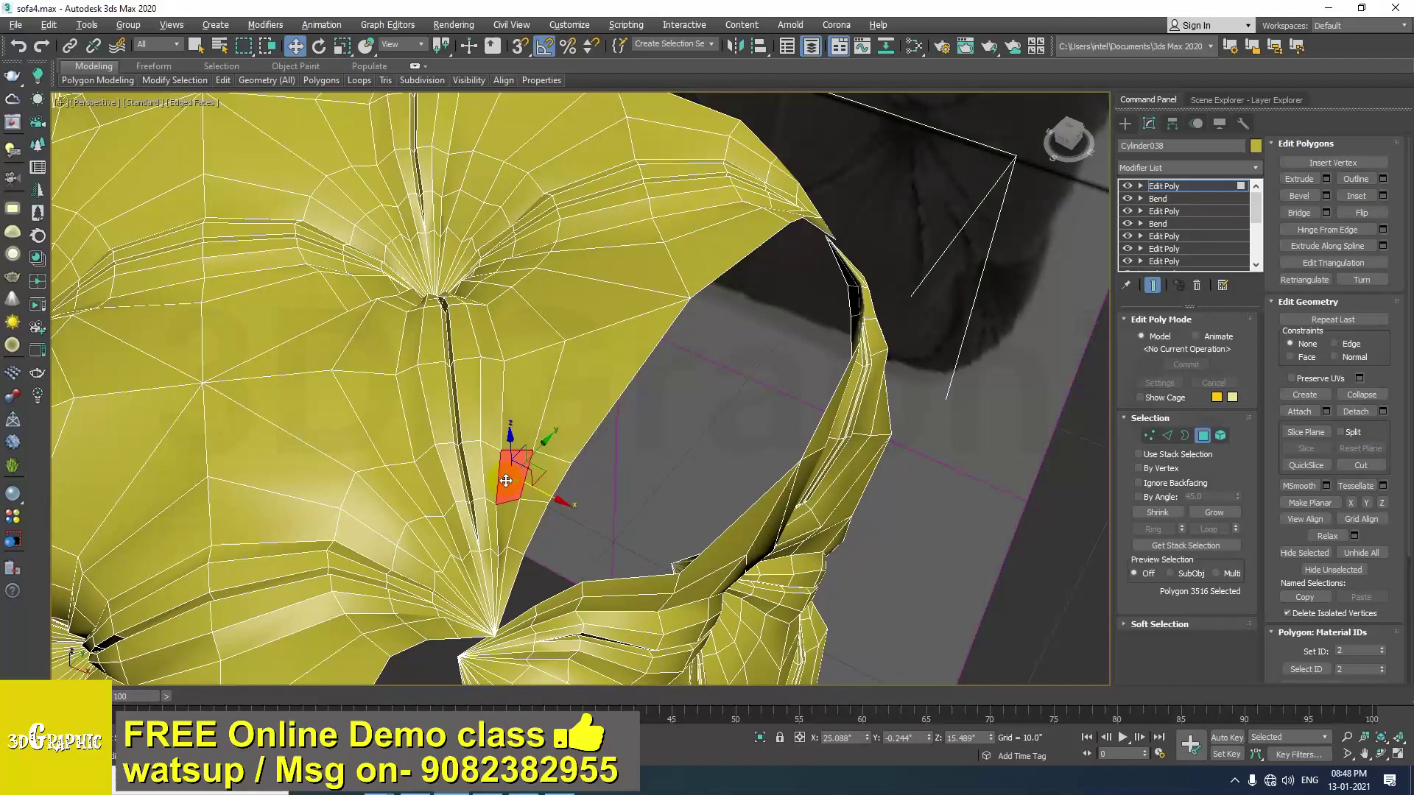
middle_drag(468, 520, 542, 374)
alt+middle_drag(543, 374, 471, 398)
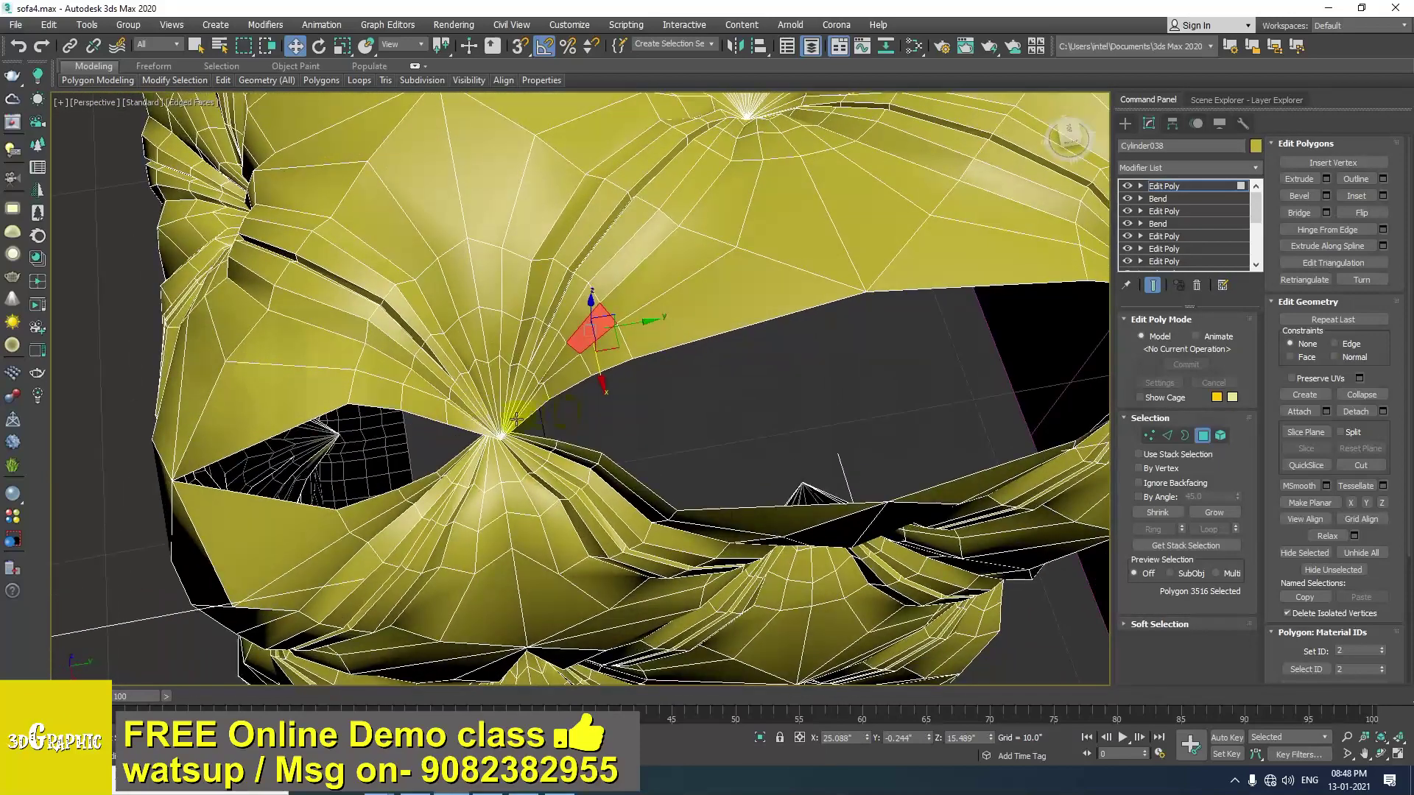
alt+middle_drag(521, 419, 553, 398)
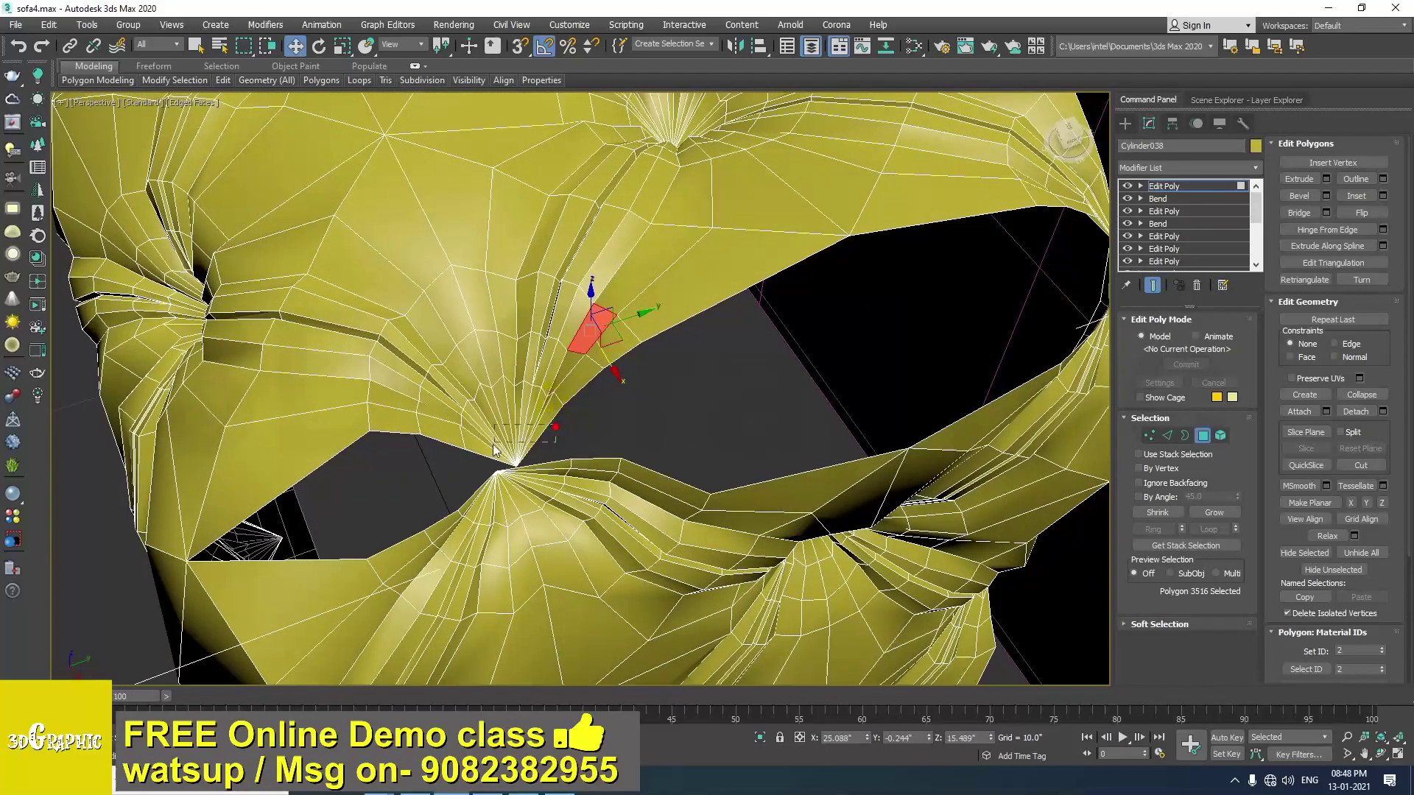
drag(478, 461, 477, 484)
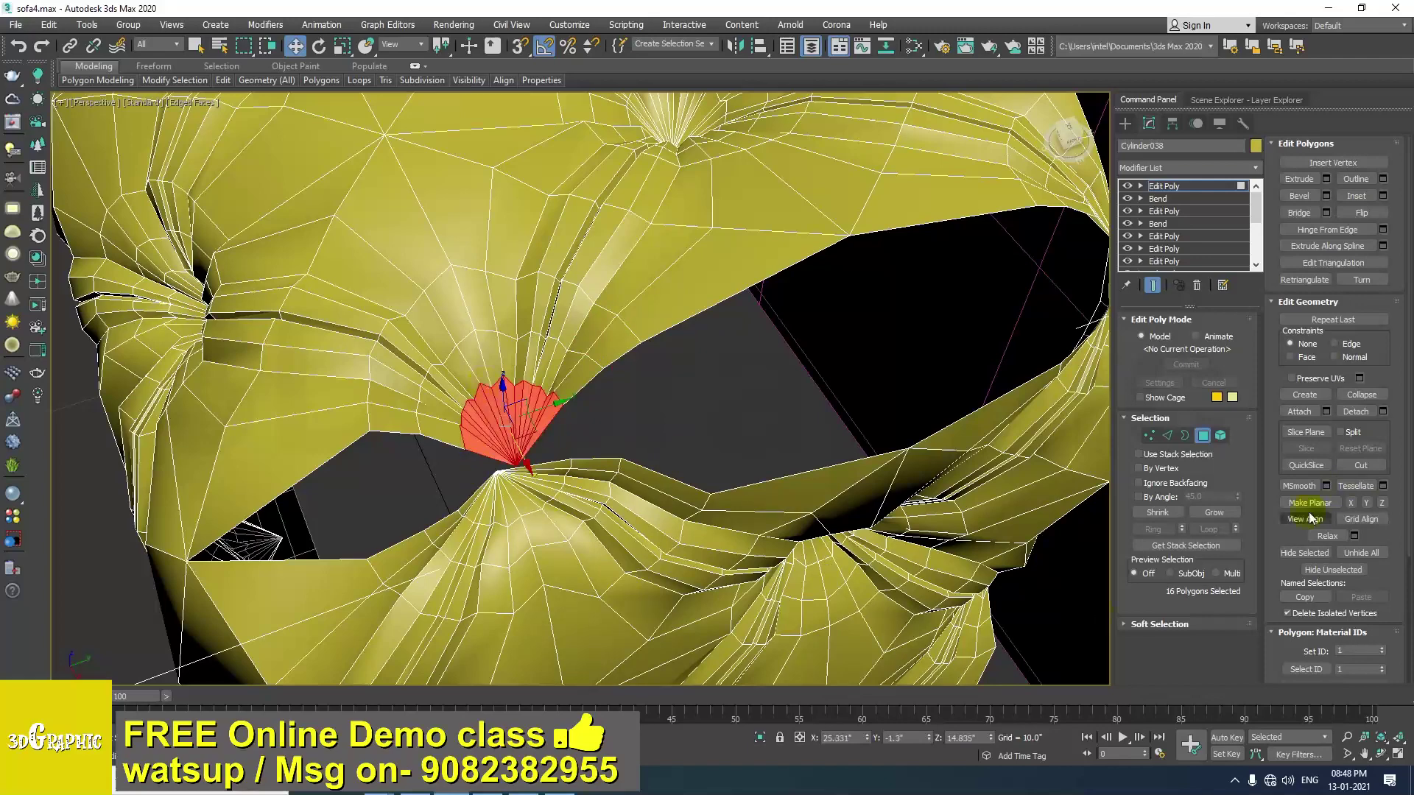
click(1227, 518)
click(1225, 516)
Rotate and move the grown polygon selection so the upper tuft point tilts toward the facing lower tuft.
alt+middle_drag(604, 429, 678, 384)
key(e)
alt+middle_drag(593, 405, 540, 385)
drag(525, 346, 535, 360)
key(w)
alt+middle_drag(502, 410, 513, 462)
drag(516, 360, 531, 364)
alt+middle_drag(531, 364, 524, 306)
drag(504, 328, 505, 348)
alt+middle_drag(505, 348, 444, 402)
Shrink the upper tuft's polygon selection by one ring and rotate it slightly toward the gap.
click(1165, 514)
alt+middle_drag(553, 486, 514, 417)
key(e)
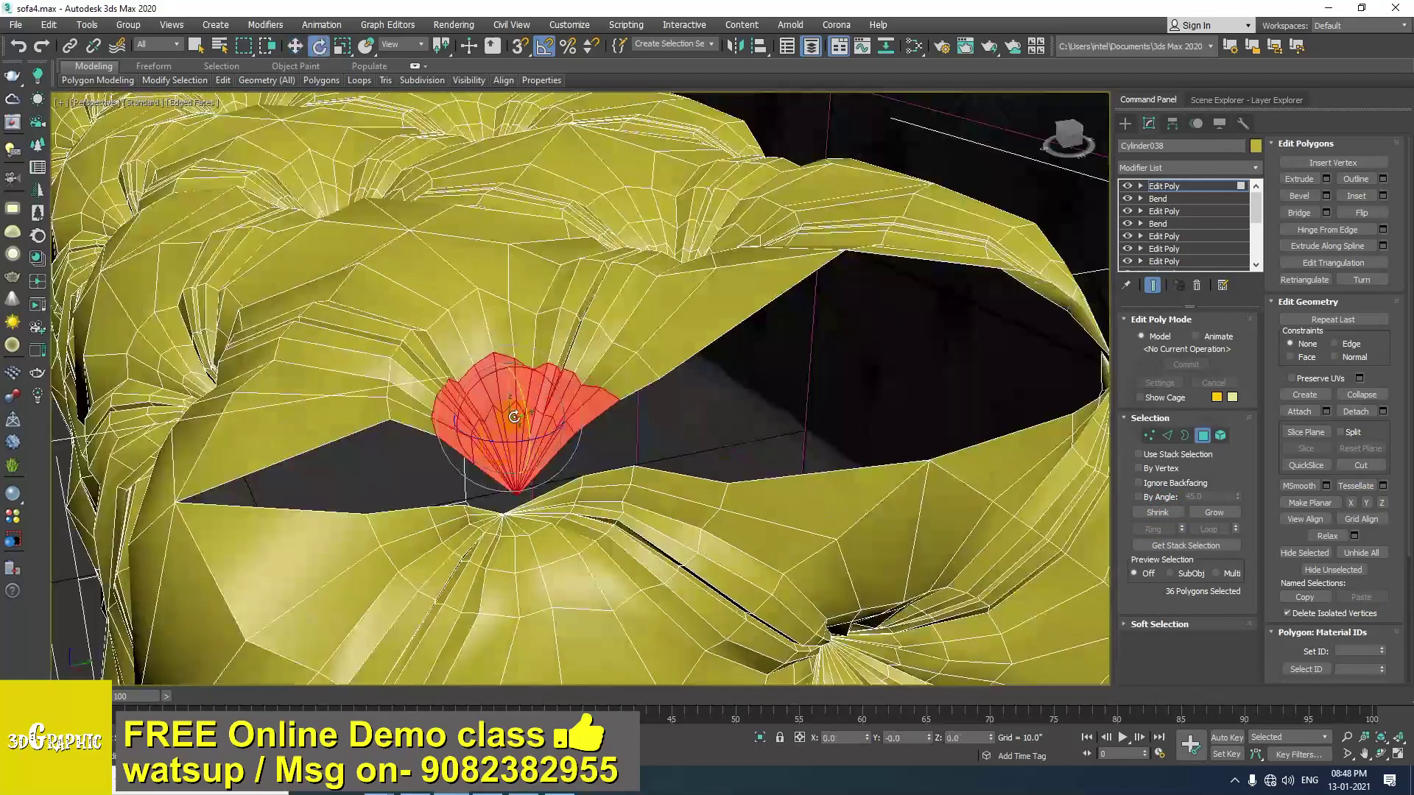
drag(523, 401, 530, 416)
key(w)
Select the fan polygons of the lower tuft at the corner gap and move them up toward the upper tuft point.
alt+middle_drag(530, 423, 441, 458)
alt+middle_drag(538, 498, 548, 548)
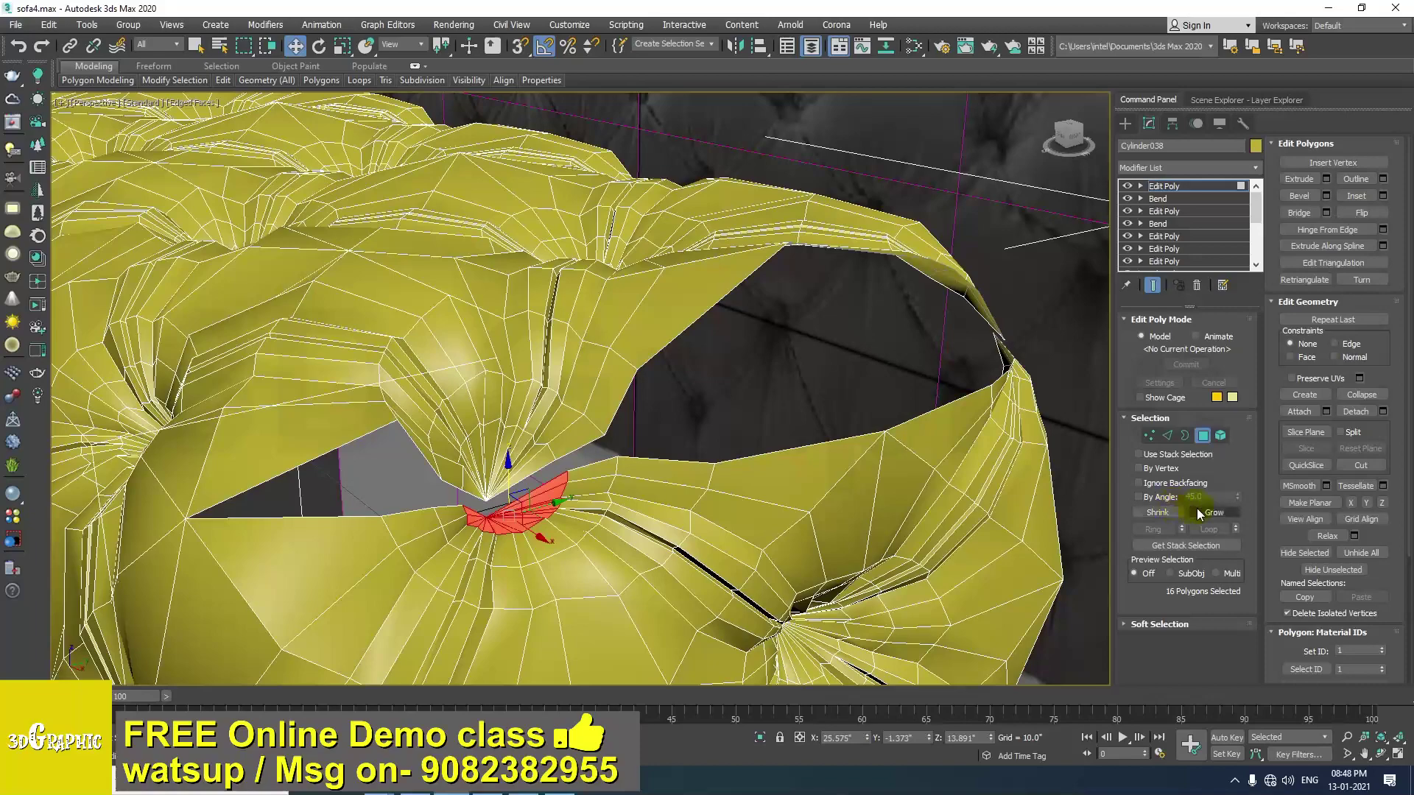
alt+middle_drag(475, 509, 501, 507)
scroll(501, 507, up, 5)
drag(641, 564, 629, 514)
alt+middle_drag(629, 514, 419, 501)
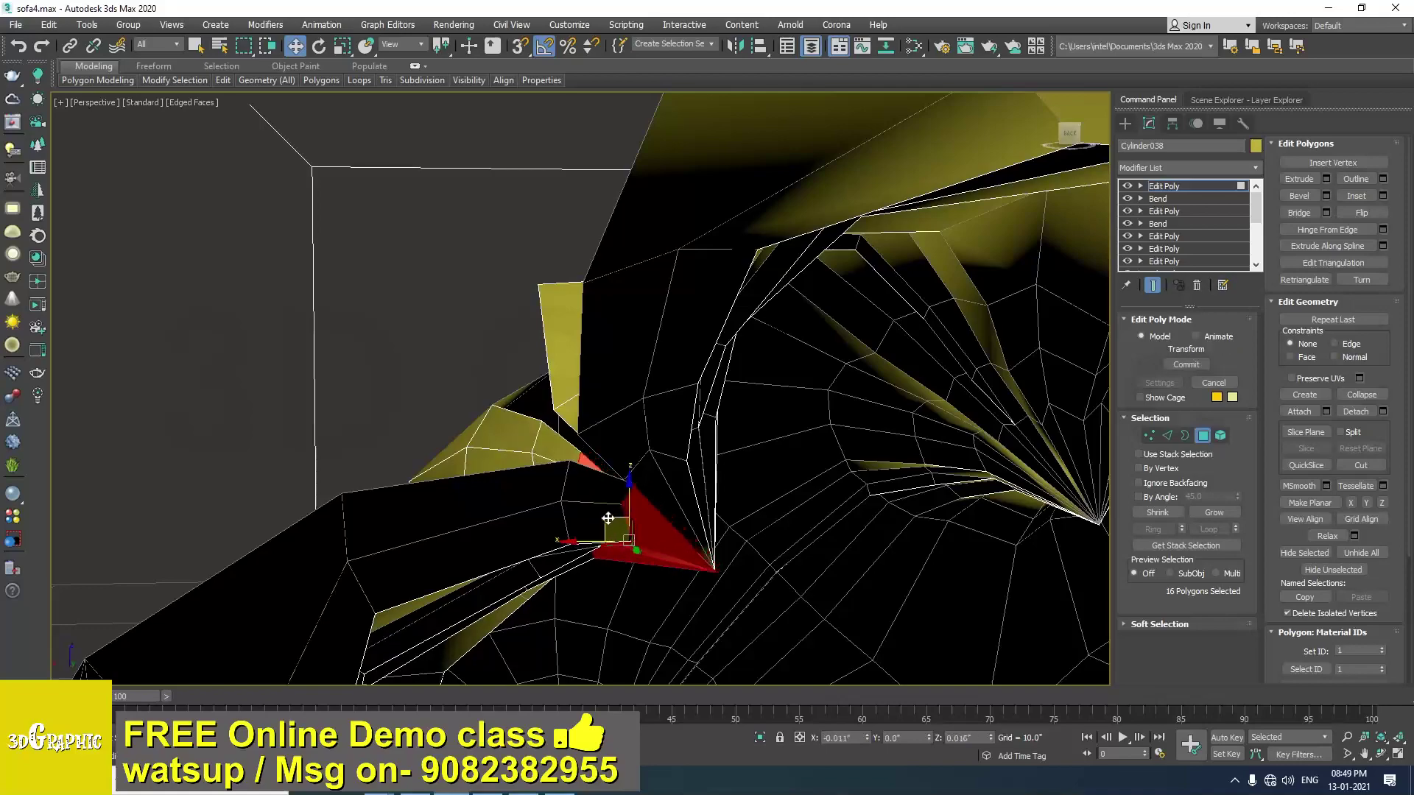
mouse_move(607, 519)
alt+middle_down()
mouse_move(642, 510)
mouse_move(599, 515)
alt+middle_up()
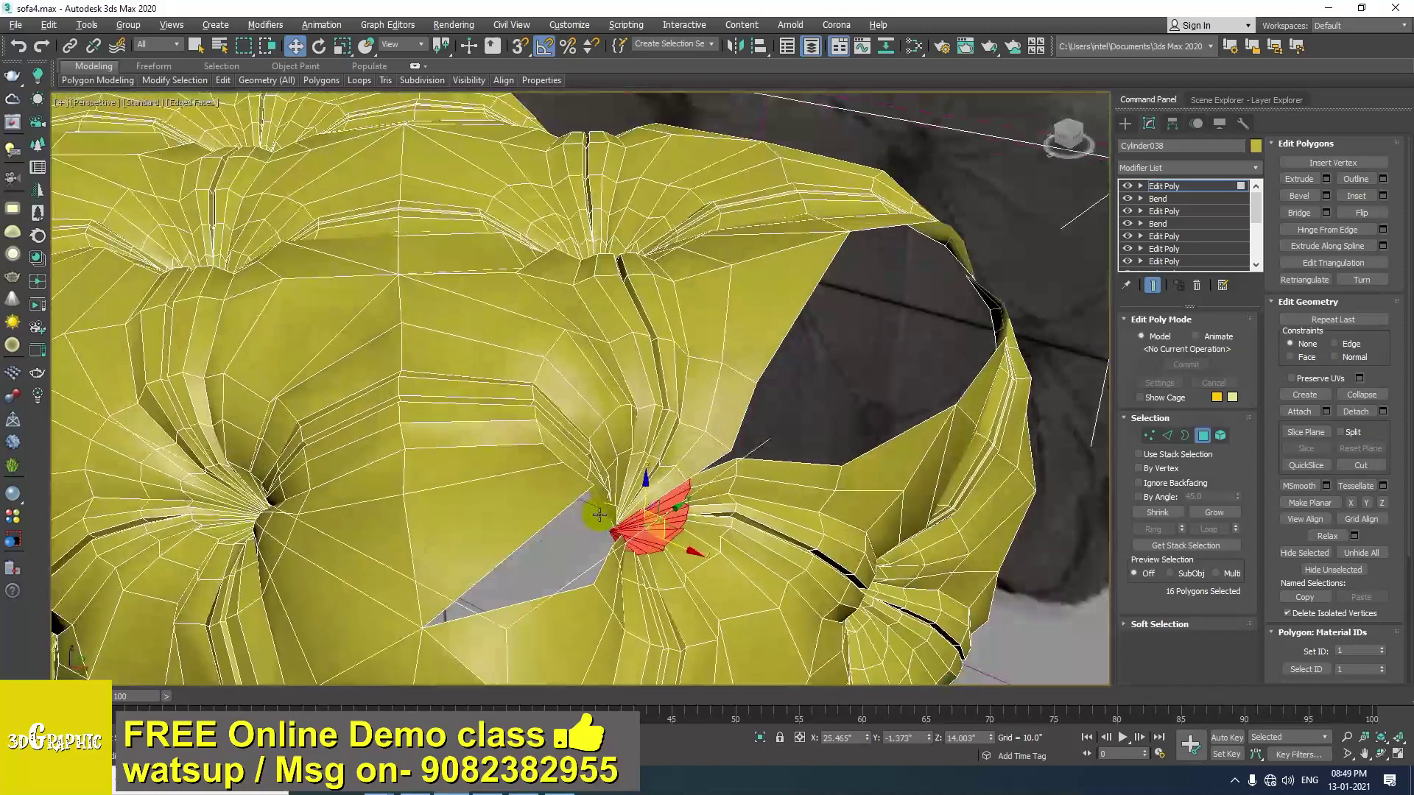
Move the vertices on the upper rim of the corner gap down toward the facing rim.
key(1)
click(543, 445)
alt+middle_drag(543, 450, 516, 472)
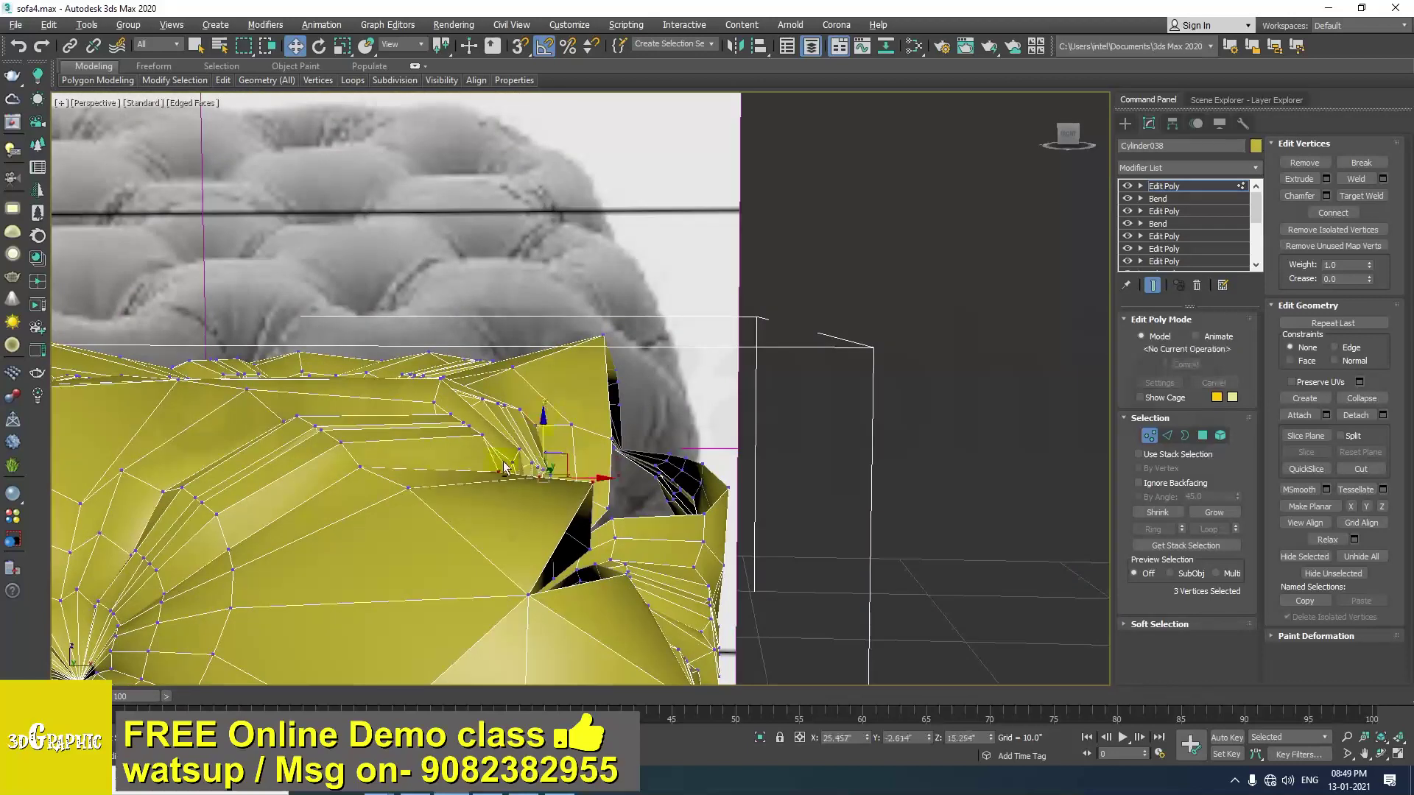
drag(569, 435, 545, 477)
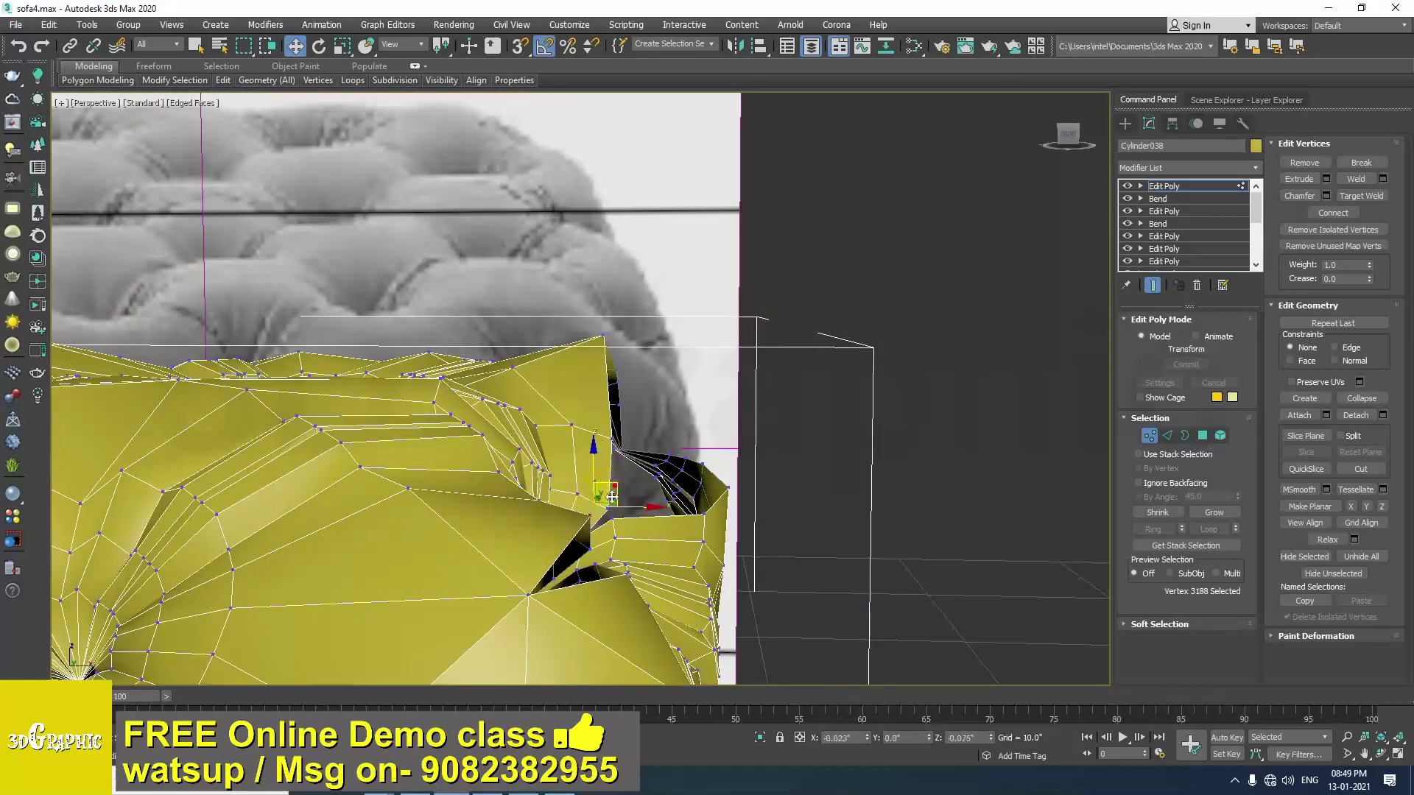
drag(599, 527, 588, 536)
alt+middle_drag(588, 535, 492, 506)
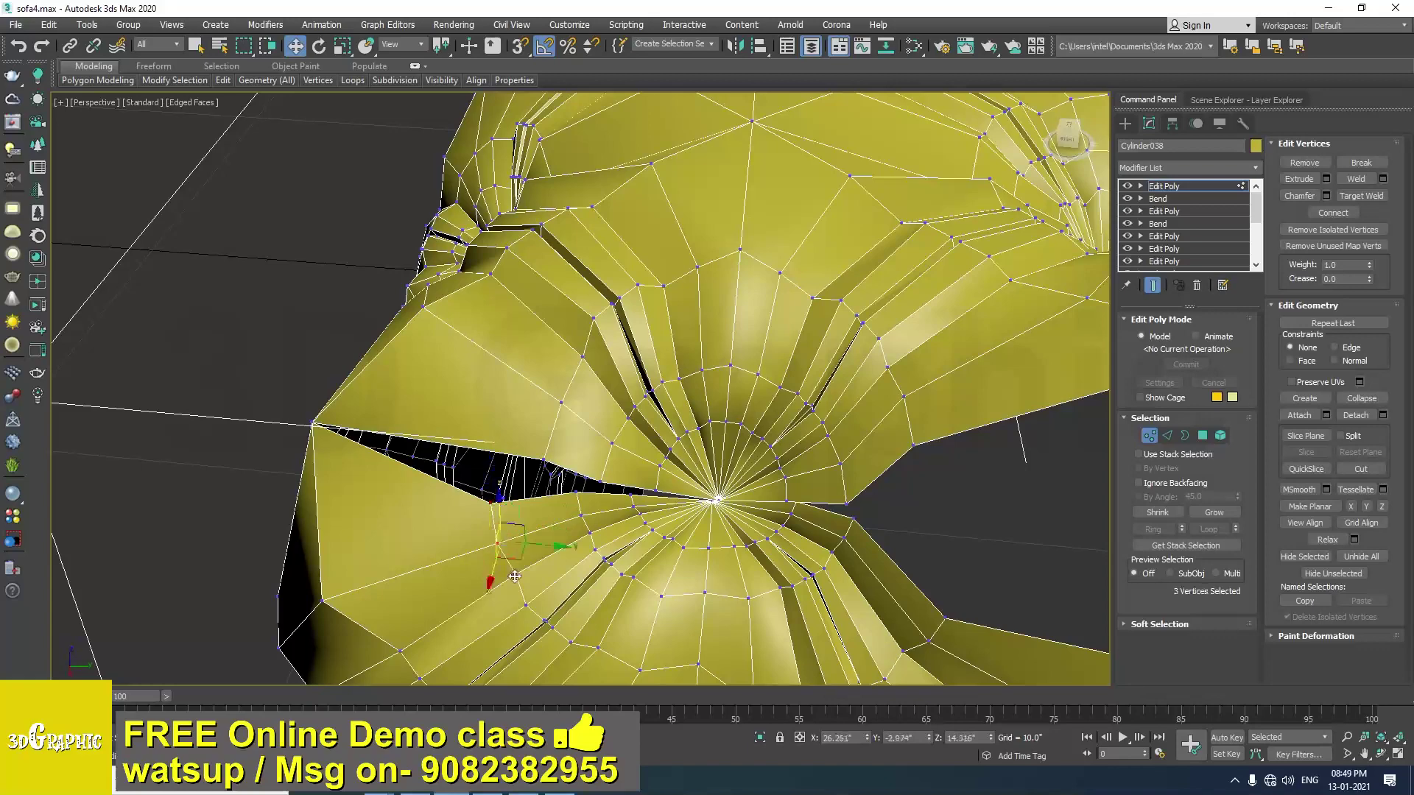
Move the lower-rim vertices of the narrow slit beside the corner tuft across toward its upper rim.
ctrl+click(514, 576)
alt+middle_drag(514, 575, 551, 573)
drag(513, 559, 527, 550)
alt+click(527, 563)
alt+middle_drag(544, 559, 536, 563)
drag(517, 540, 529, 530)
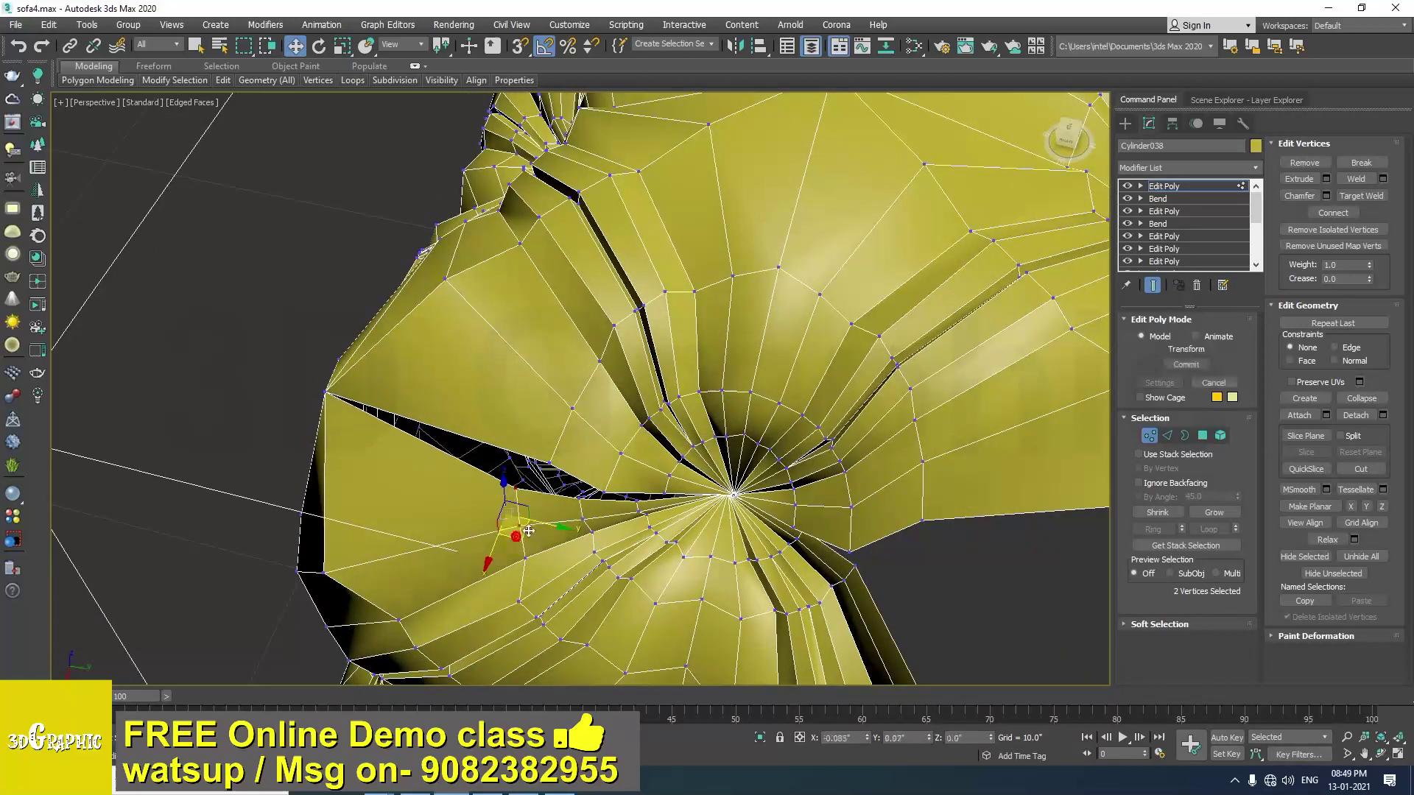
alt+middle_drag(530, 530, 477, 587)
alt+click(509, 536)
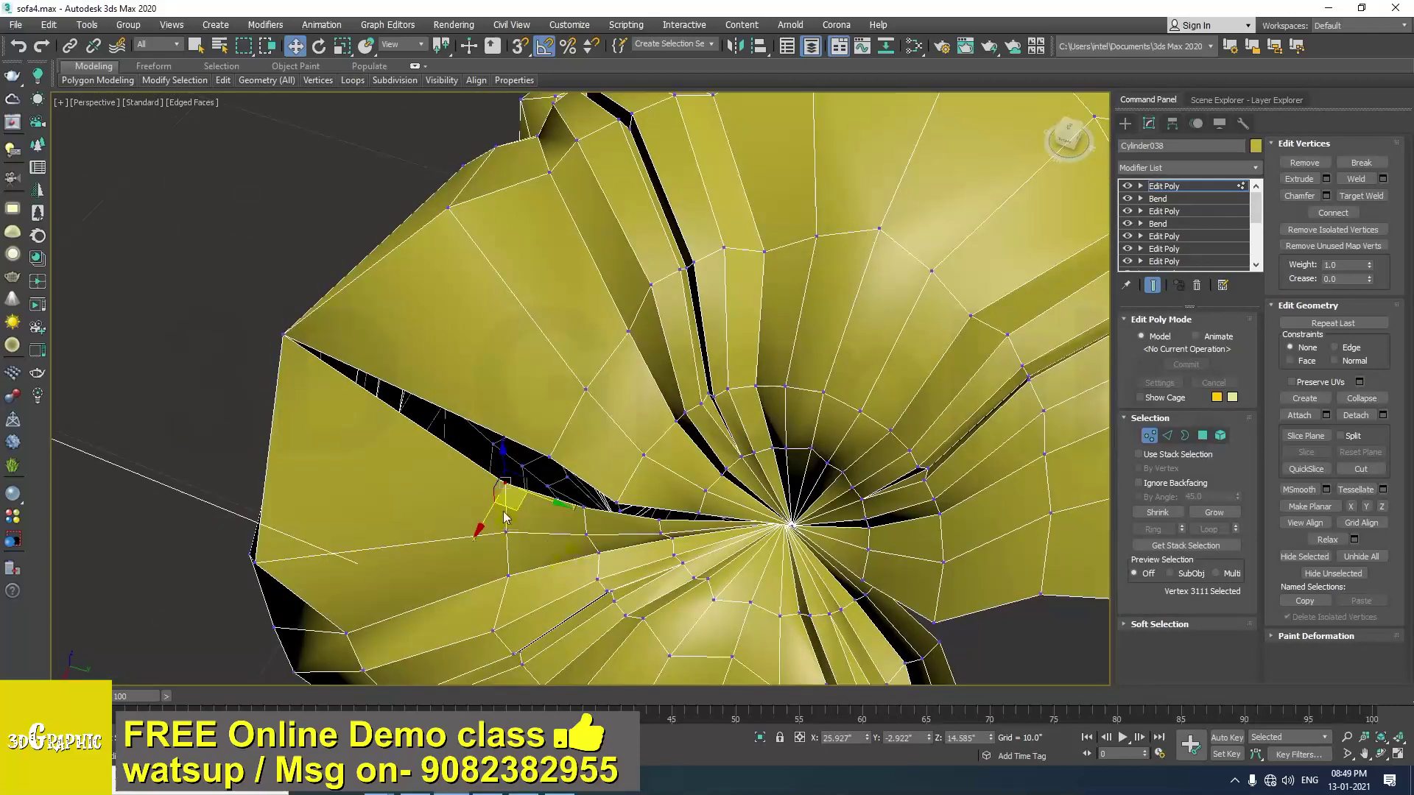
drag(510, 508, 547, 492)
Select the upper-rim vertices of the wide side gap and move them sideways and down toward the lower rim.
alt+middle_drag(548, 493, 623, 416)
scroll(401, 540, down, 3)
scroll(514, 551, up, 4)
ctrl+click(588, 564)
alt+middle_drag(624, 417, 578, 399)
alt+middle_drag(552, 336, 499, 288)
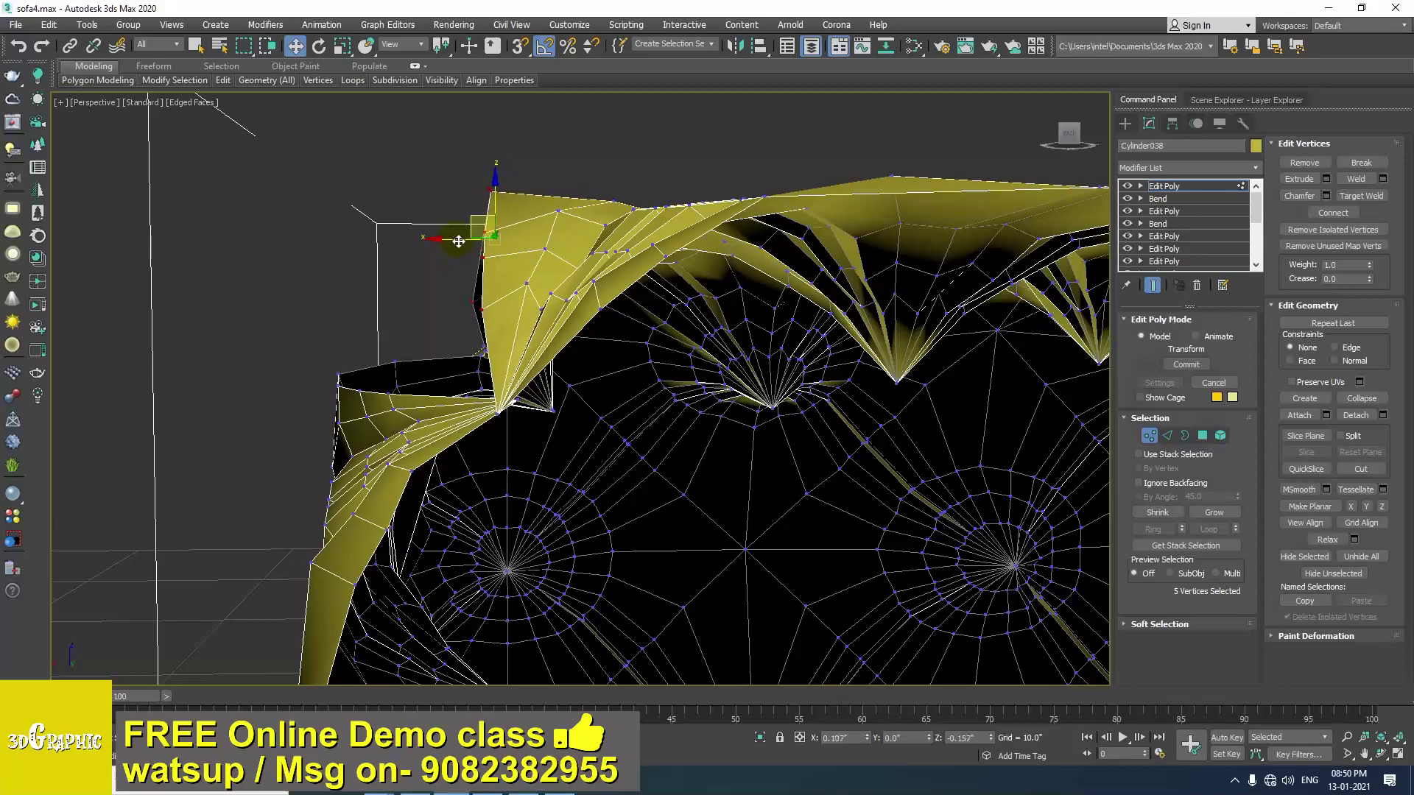
Move two lower-rim vertices of the wide side gap inward and up toward the upper rim.
alt+middle_drag(465, 254, 579, 321)
alt+drag(416, 367, 411, 367)
alt+middle_drag(423, 365, 584, 357)
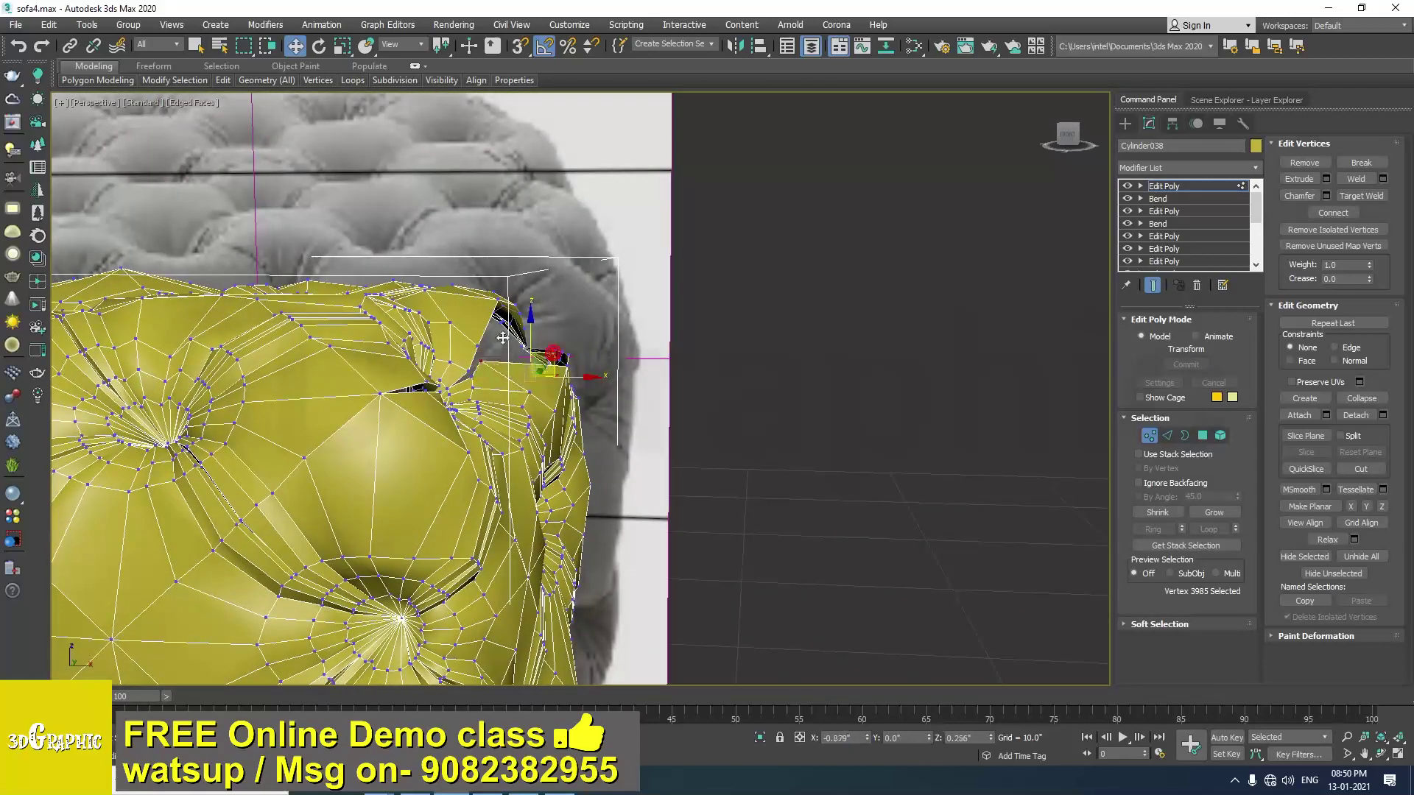
drag(531, 339, 530, 340)
mouse_move(583, 372)
alt+middle_down()
mouse_move(572, 379)
mouse_move(585, 360)
alt+middle_up()
click(584, 364)
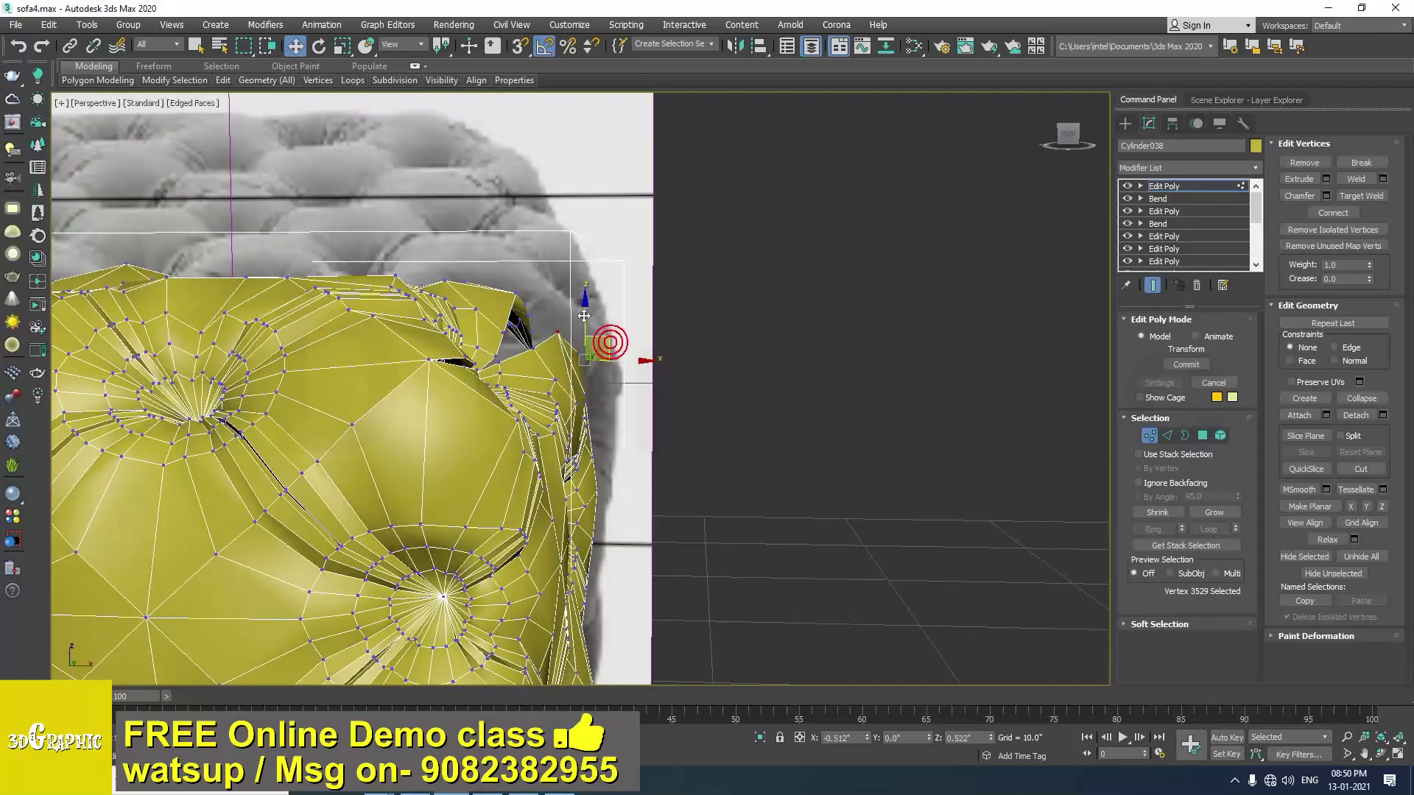
drag(581, 318, 581, 318)
Isolate the tufted panel so that the reference planes are hidden.
alt+middle_drag(581, 318, 486, 366)
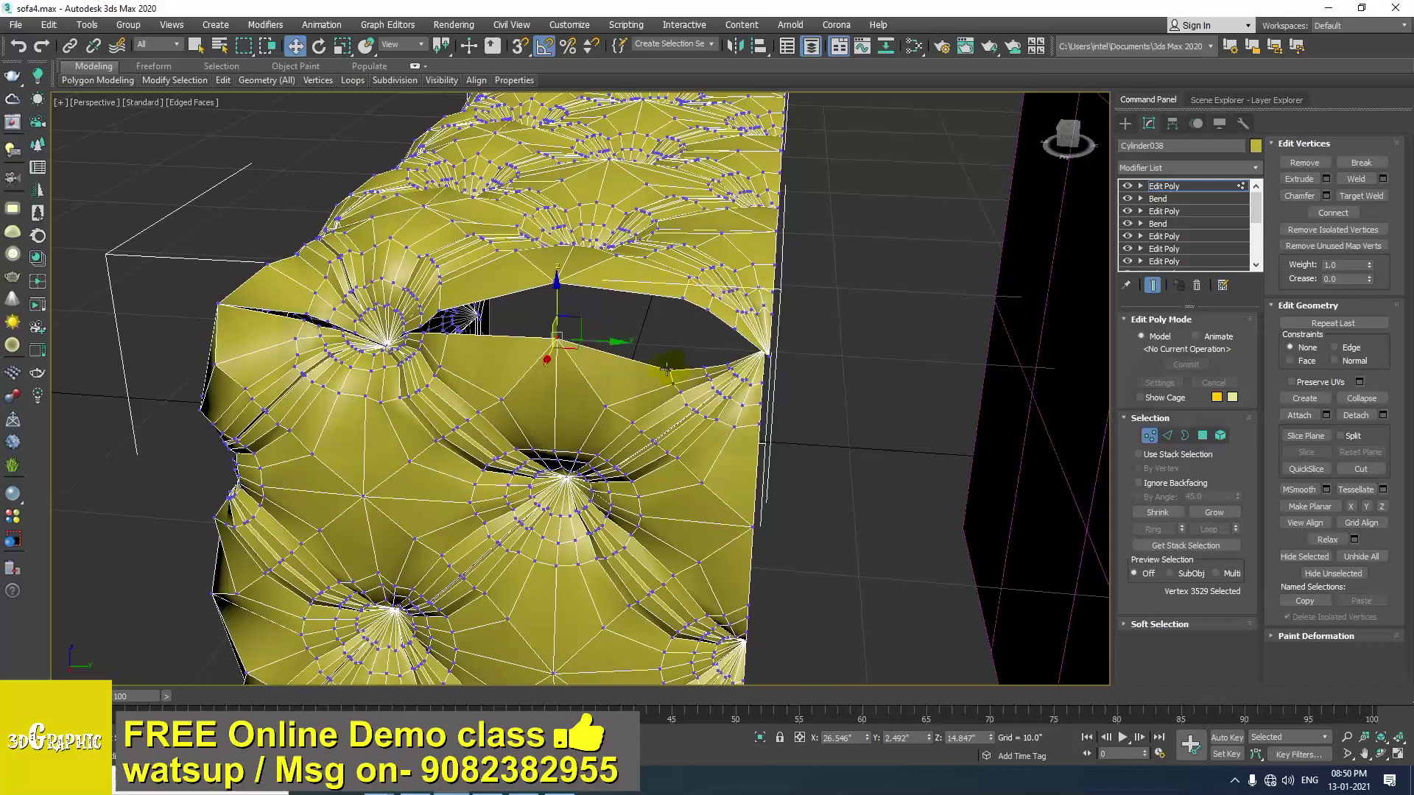
alt+middle_drag(690, 383, 817, 346)
drag(675, 329, 673, 328)
key(alt+q)
alt+middle_drag(704, 347, 693, 351)
scroll(694, 350, down, 8)
scroll(693, 350, down, 6)
Move the two lower-rim vertices nearest the outer edge tuft inward and up toward the upper rim.
alt+middle_drag(825, 347, 720, 379)
scroll(732, 371, up, 7)
alt+middle_drag(649, 408, 839, 371)
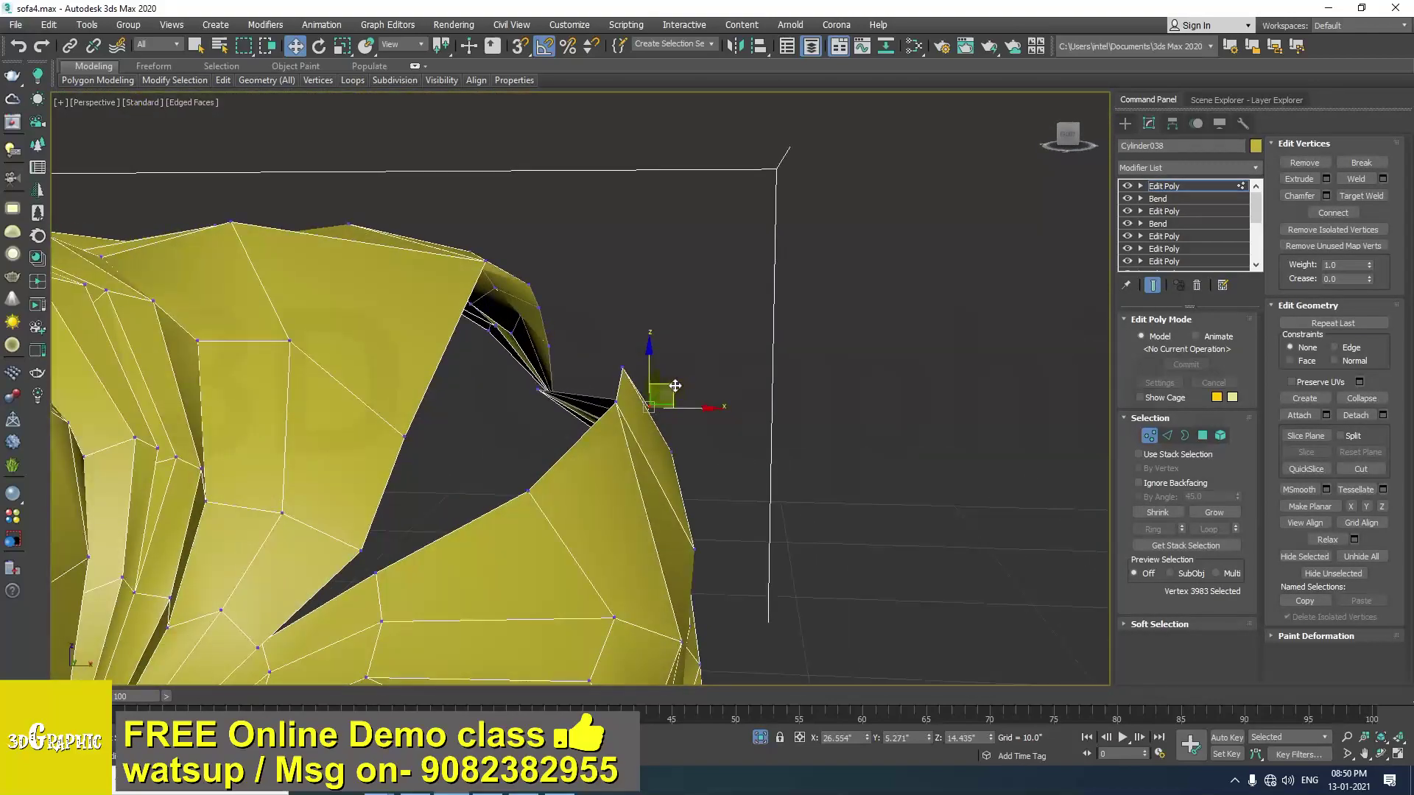
drag(627, 336, 634, 333)
alt+middle_drag(656, 366, 503, 409)
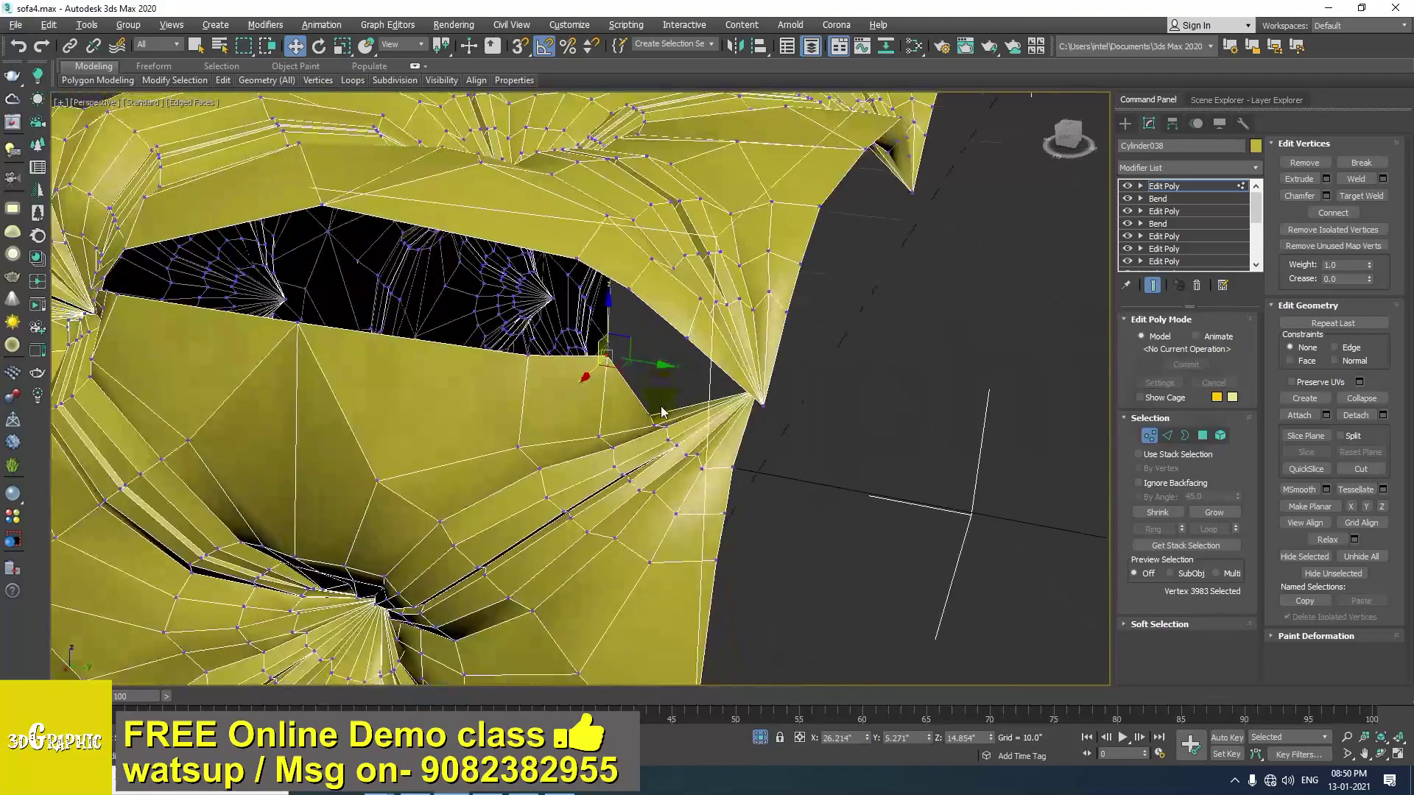
alt+middle_drag(652, 417, 530, 389)
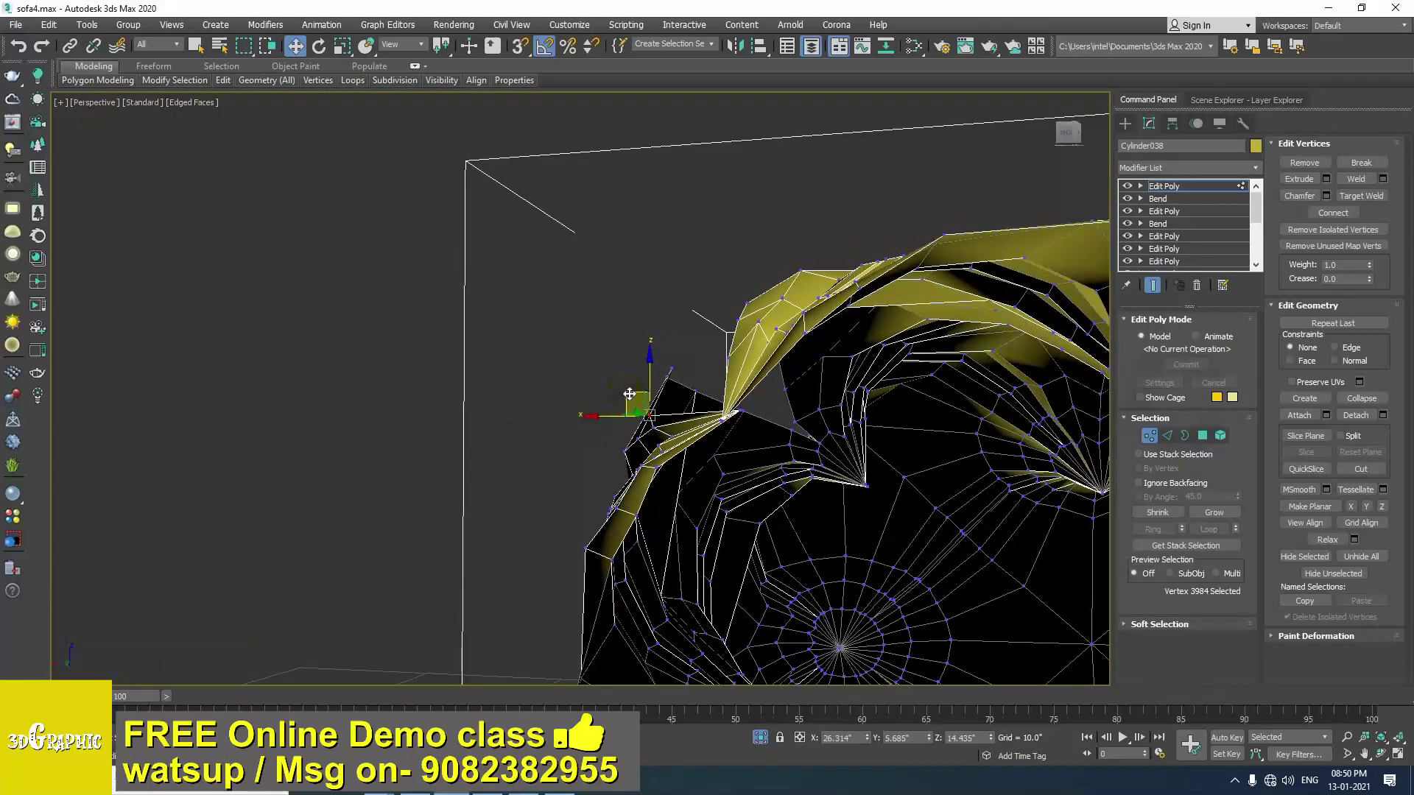
drag(627, 394, 685, 371)
Select the edges on both rims of the narrow slit beside the corner tuft and weld them with a larger threshold.
alt+middle_drag(683, 367, 832, 438)
scroll(836, 449, down, 4)
scroll(766, 434, down, 4)
scroll(669, 432, up, 3)
alt+middle_drag(670, 432, 706, 388)
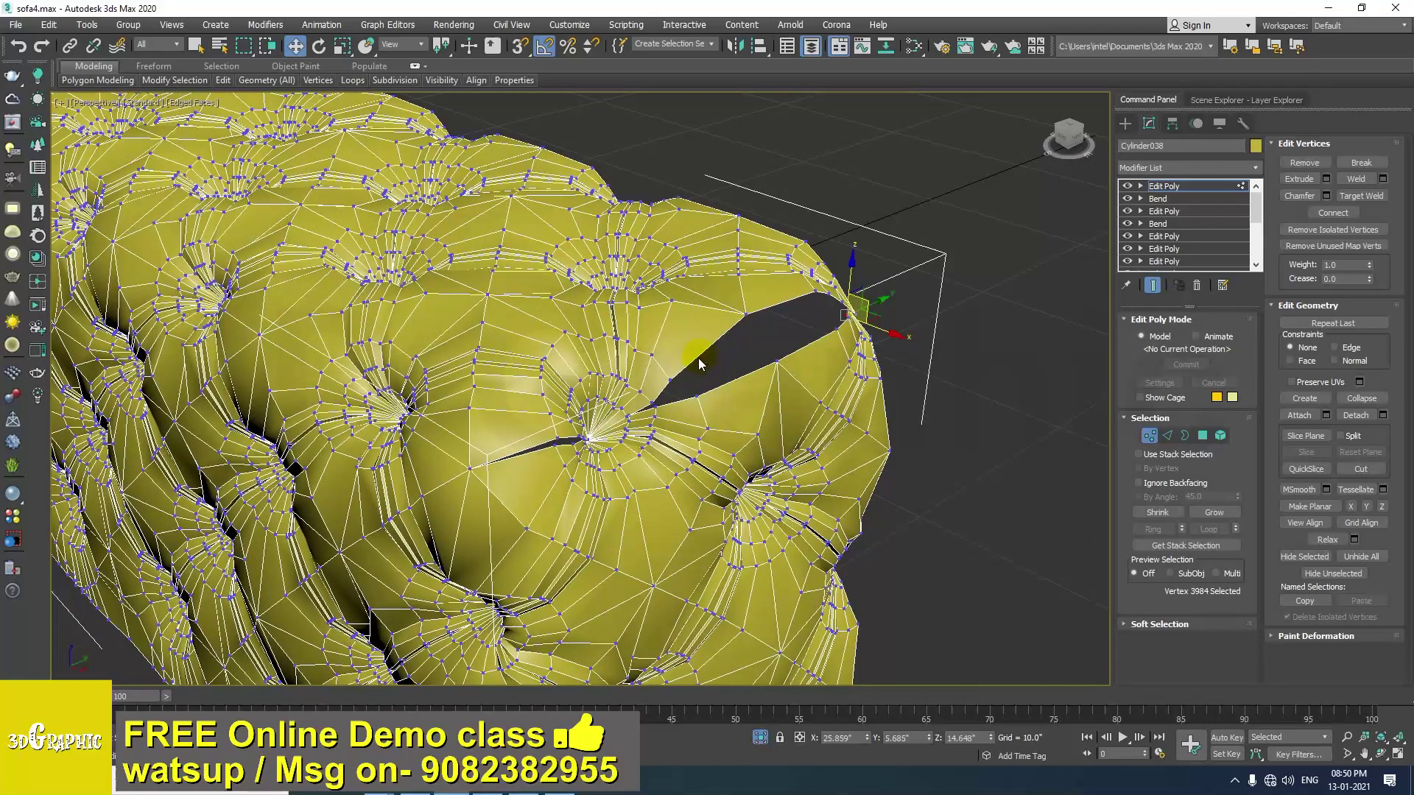
key(2)
double_click(715, 344)
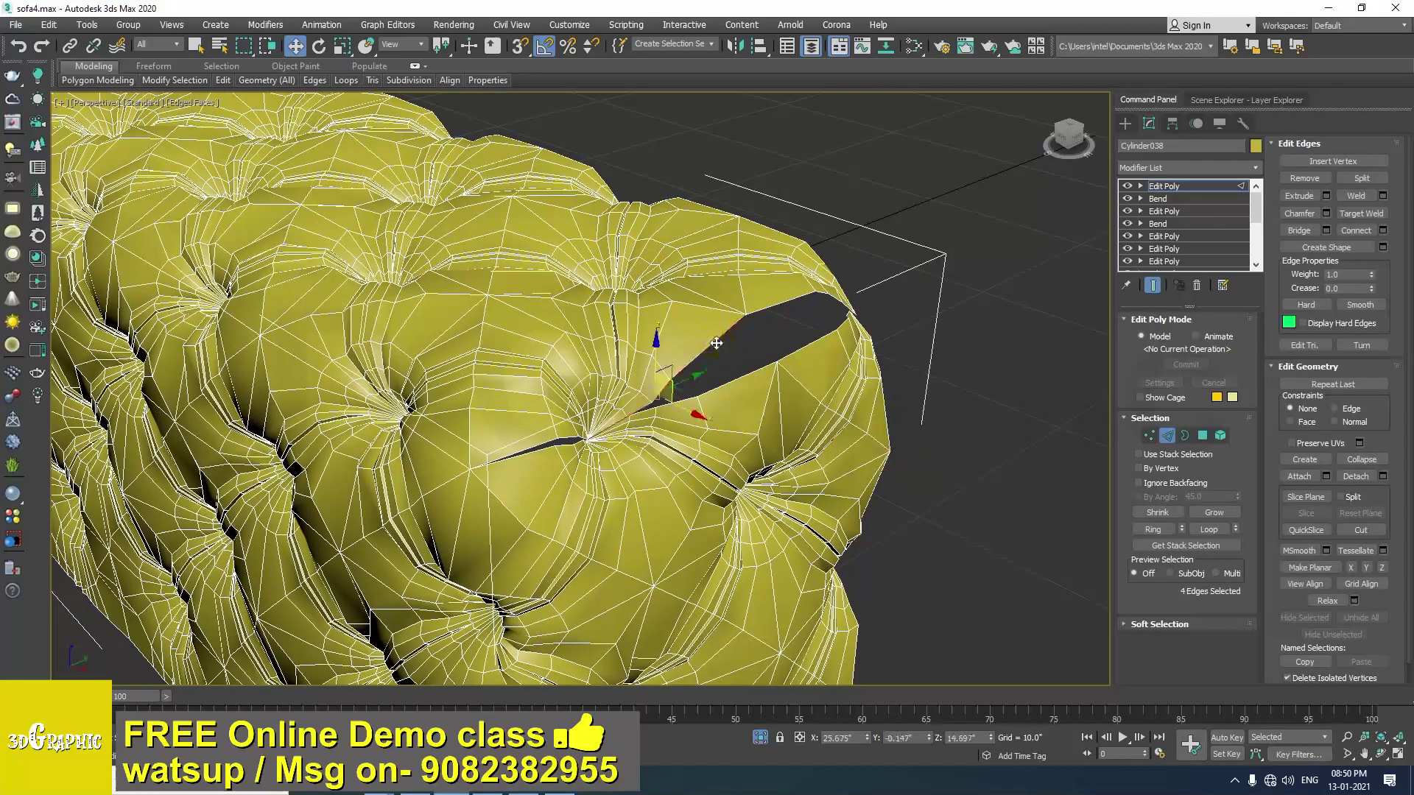
alt+middle_drag(713, 395, 513, 474)
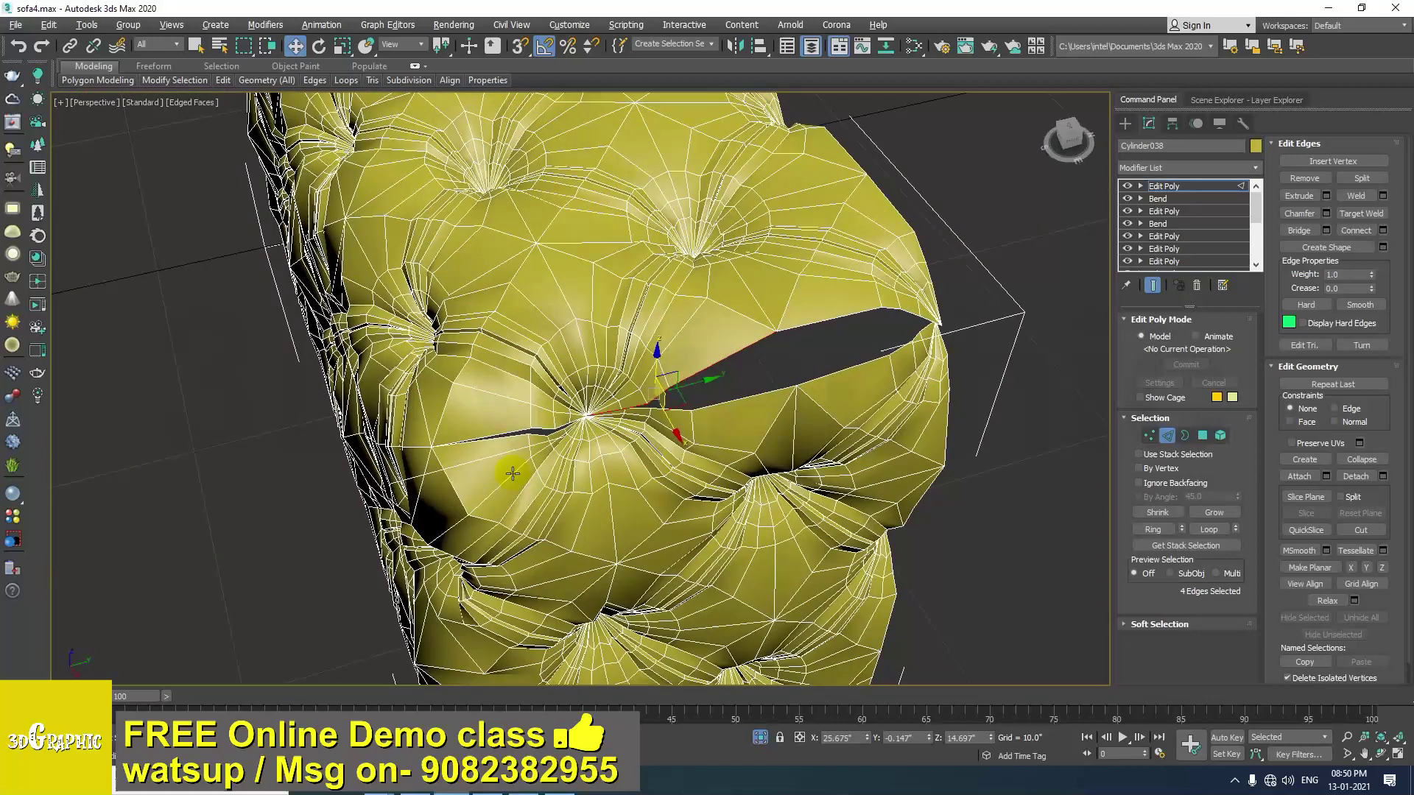
scroll(551, 435, up, 5)
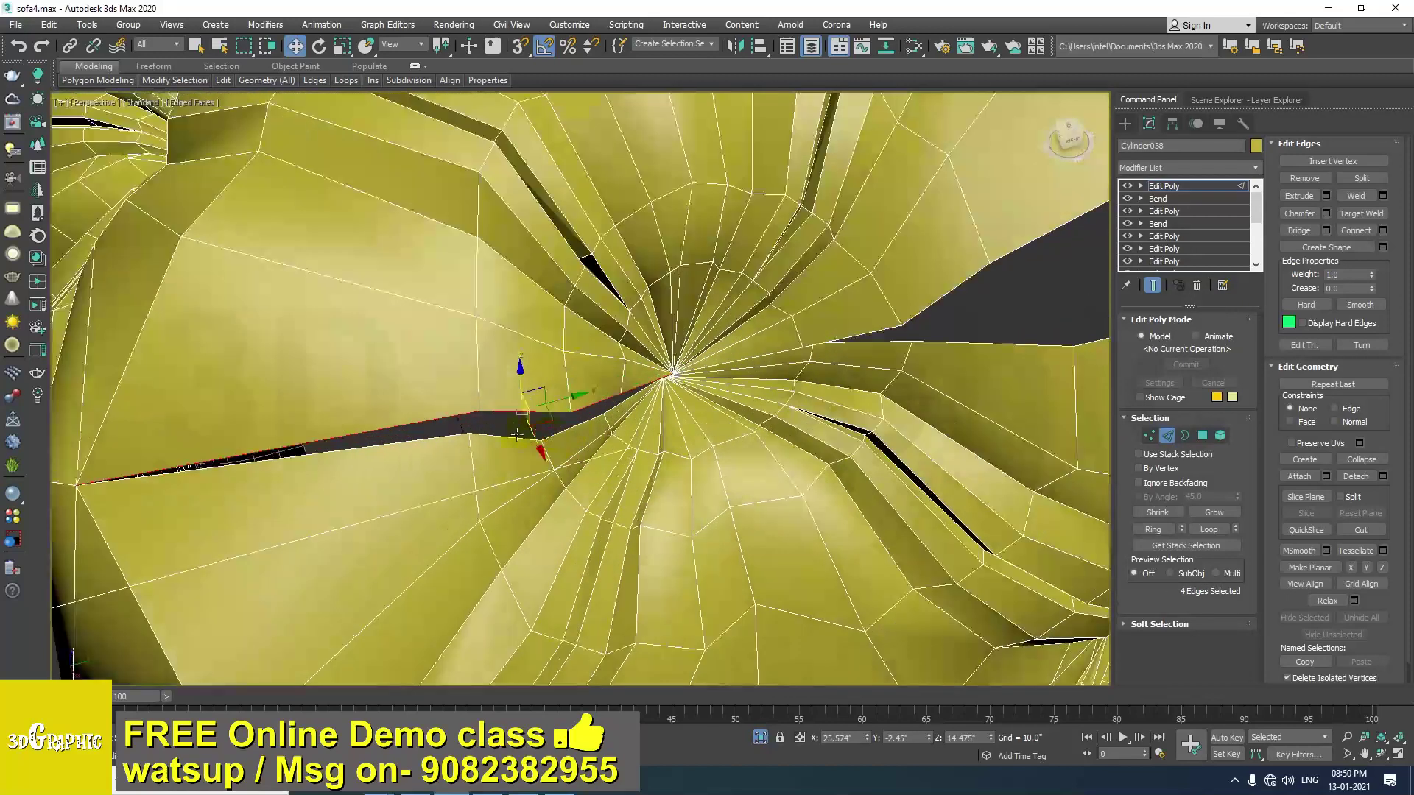
ctrl+double_click(458, 436)
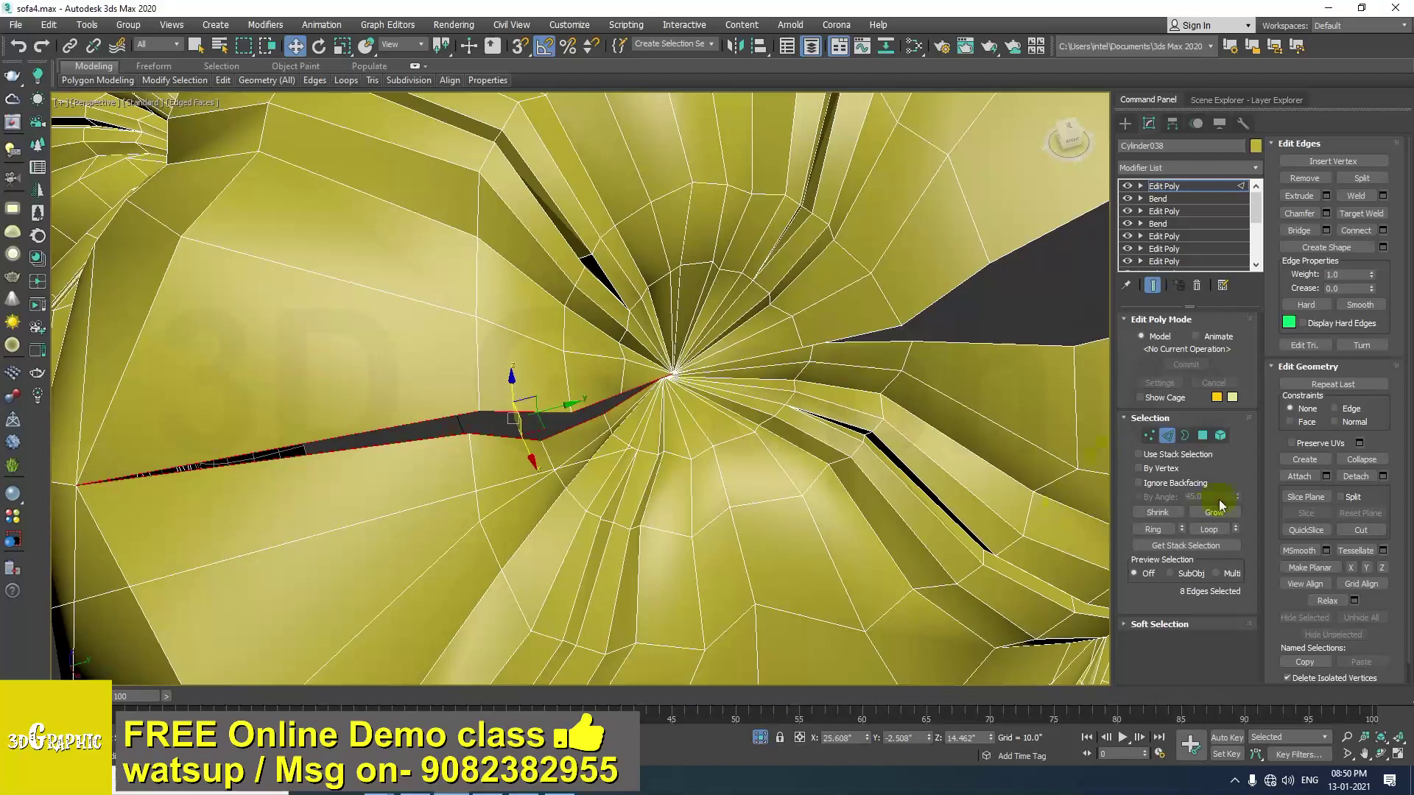
click(1383, 197)
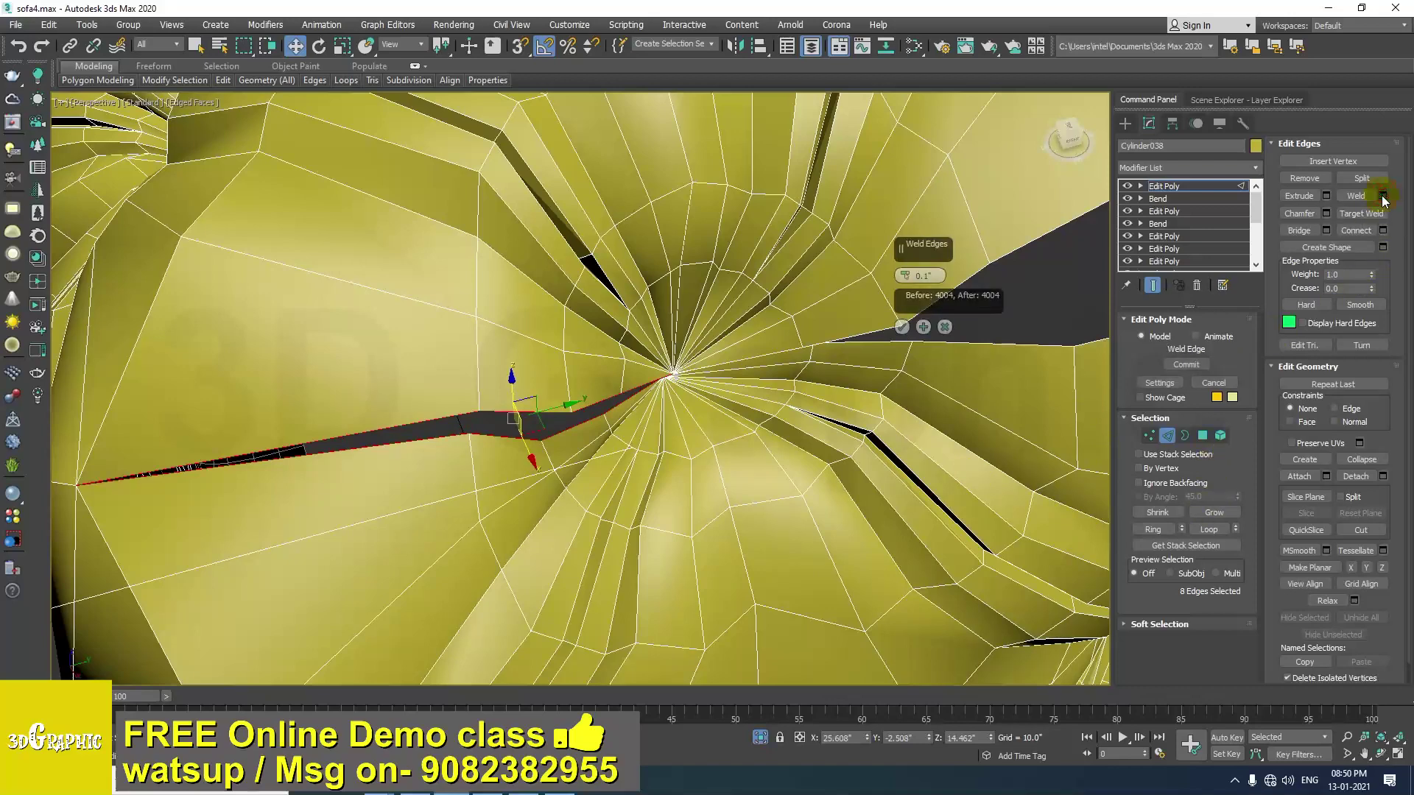
drag(905, 275, 904, 263)
alt+middle_drag(913, 368, 808, 448)
click(905, 328)
Select both rim edge runs of the wide gap next to the corner tuft and weld them.
click(870, 436)
ctrl+double_click(892, 492)
scroll(933, 508, down, 4)
alt+middle_drag(933, 508, 975, 477)
click(1357, 196)
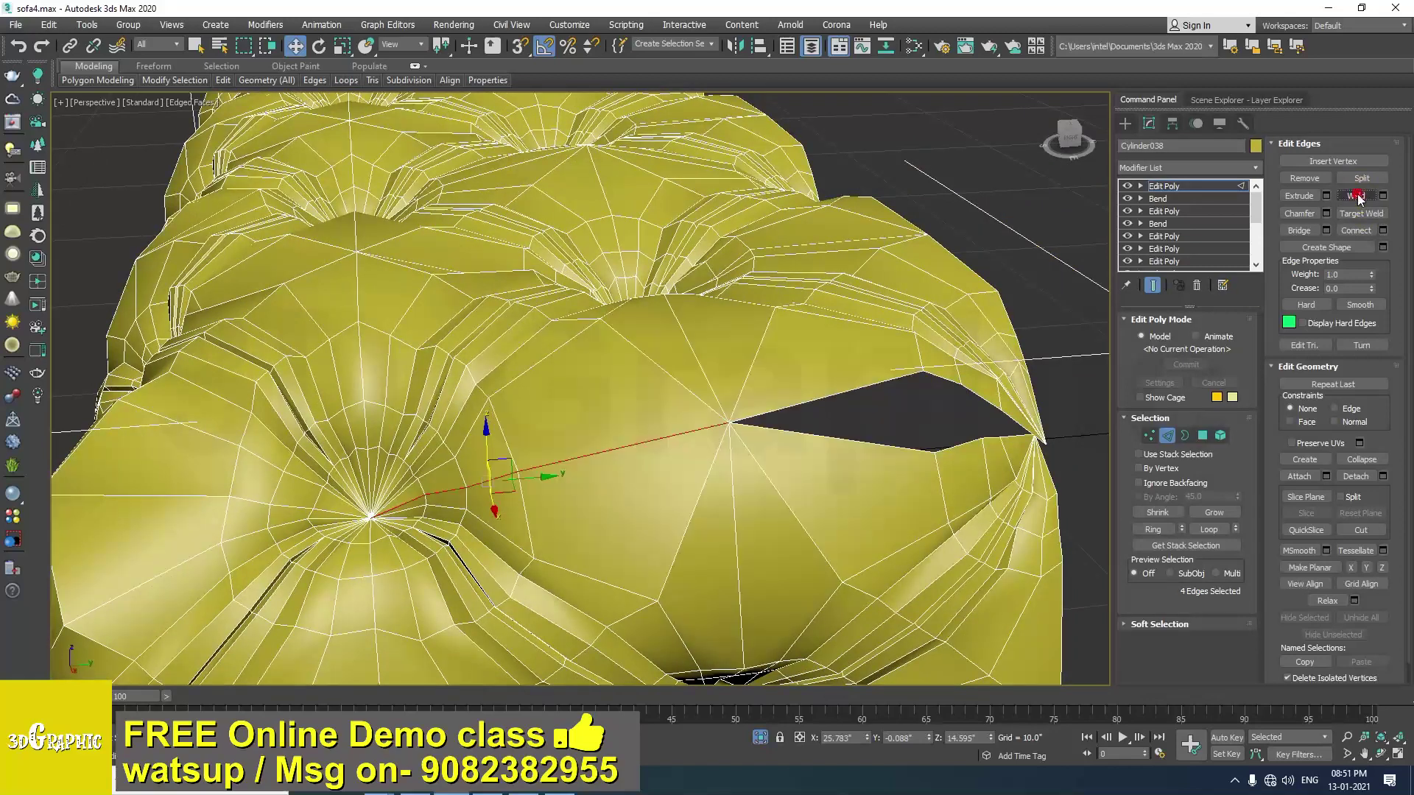
Select the rim edges of the remaining opening beside the outer edge tuft and weld them shut.
alt+middle_drag(759, 422, 737, 424)
double_click(820, 465)
middle_drag(957, 486, 855, 495)
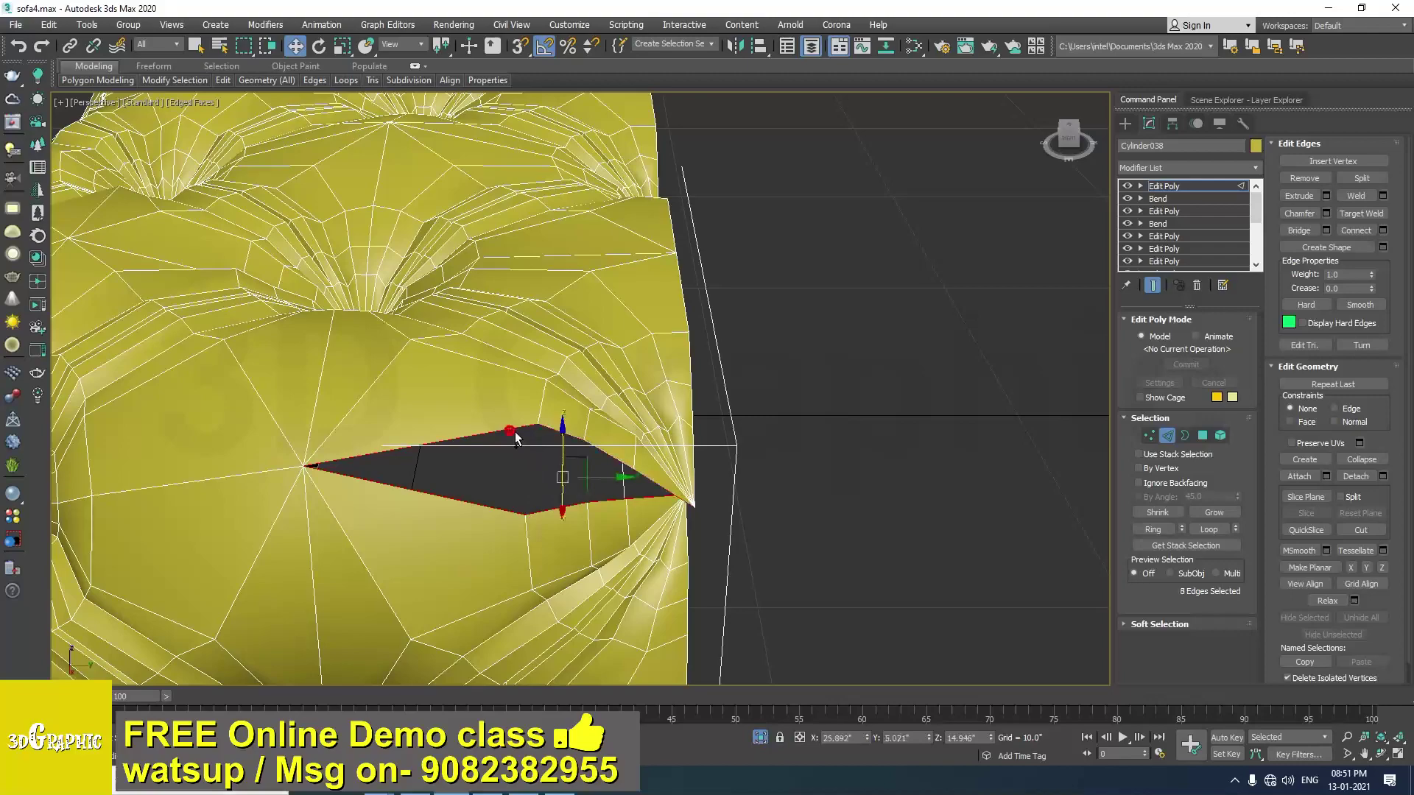
click(1356, 195)
Examine the welded corner seam and the surrounding tufts from several angles.
alt+middle_drag(778, 451, 746, 409)
scroll(746, 410, down, 4)
alt+middle_drag(580, 425, 608, 436)
scroll(621, 379, down, 4)
alt+middle_drag(519, 431, 695, 272)
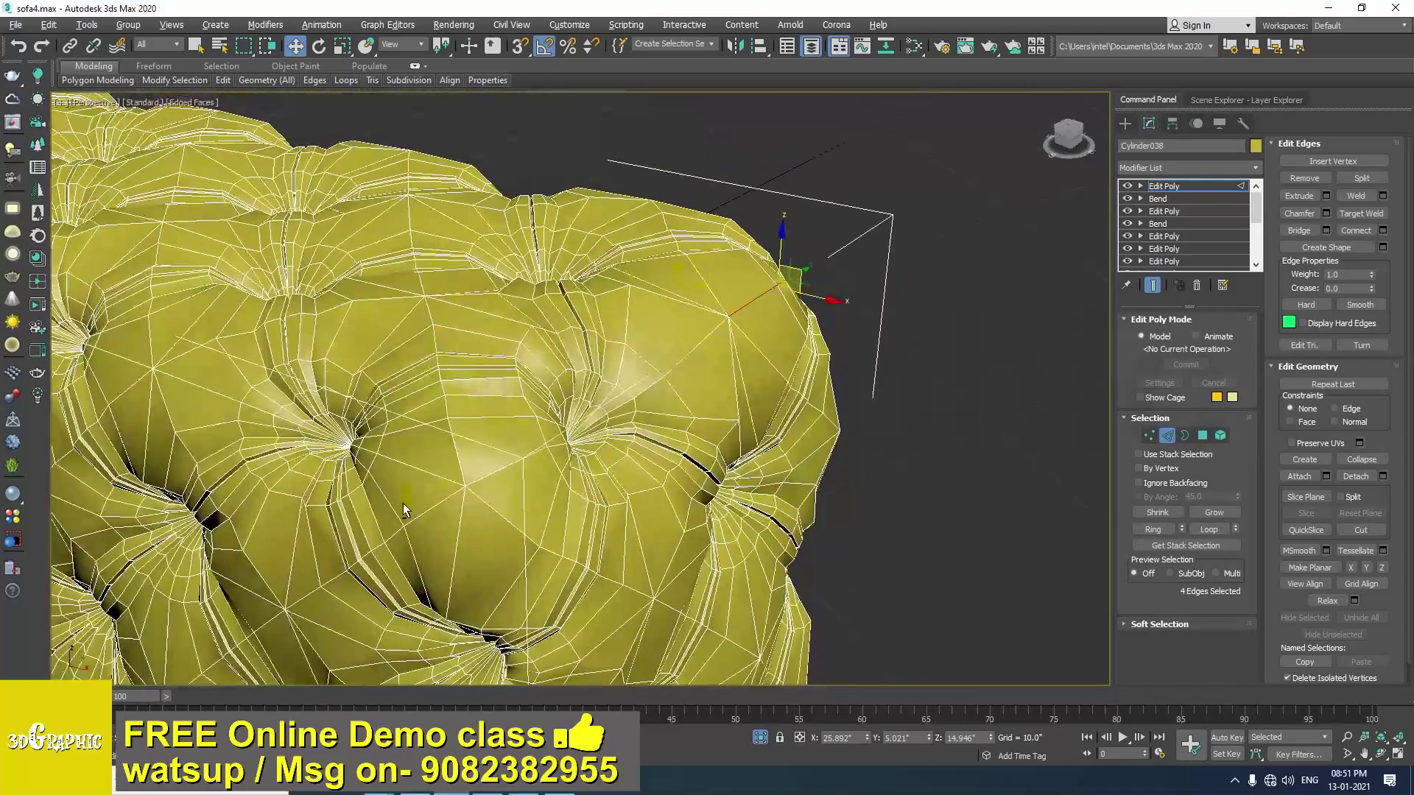
alt+middle_drag(435, 493, 589, 425)
scroll(539, 494, down, 2)
alt+middle_drag(589, 425, 662, 239)
alt+middle_drag(515, 375, 556, 458)
Apply a TurboSmooth modifier to the tufted panel and turn off the edged-faces display.
click(1165, 187)
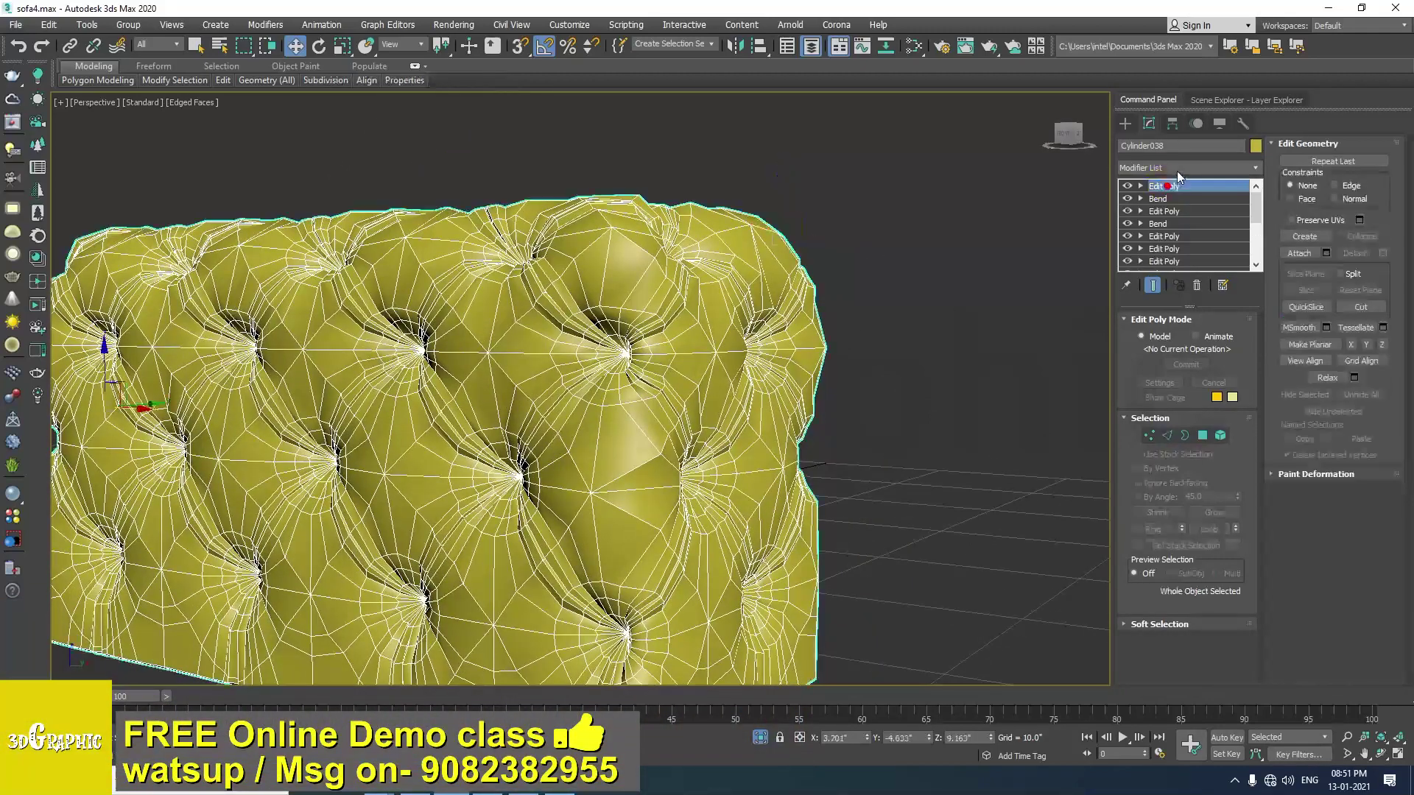
click(1177, 168)
text(tu)
key(Return)
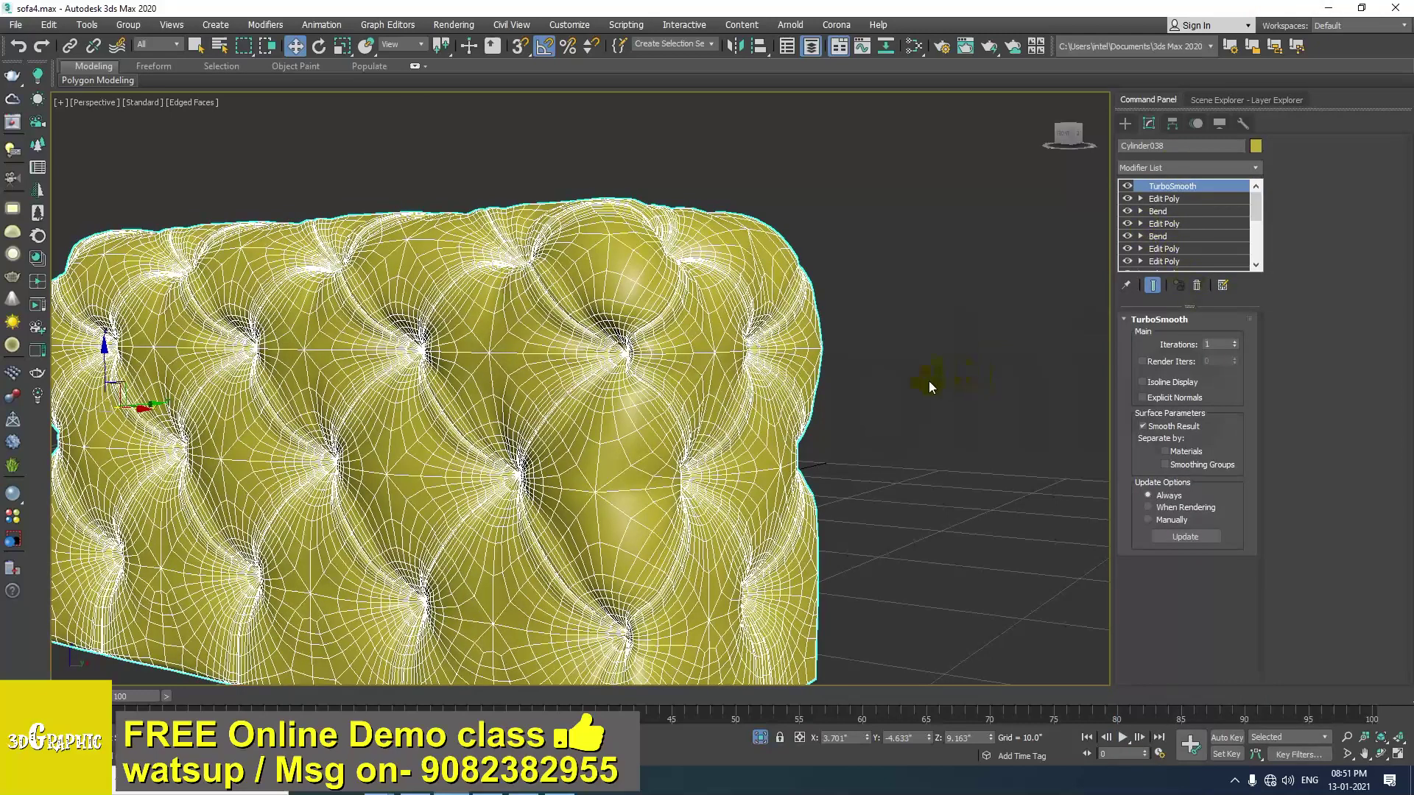
key(F4)
Inspect the smoothed panel's front, side and bent corner from near and far.
scroll(827, 380, down, 6)
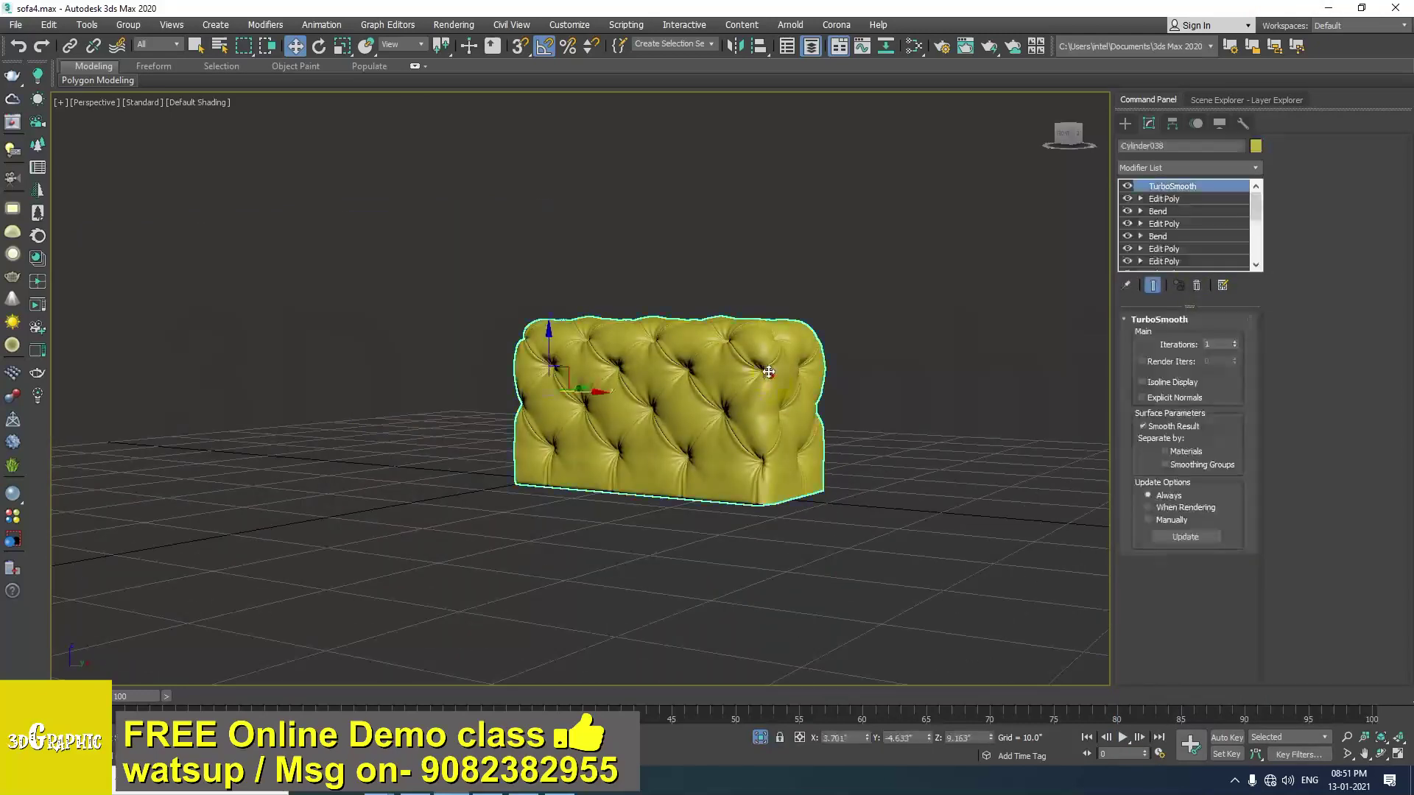
alt+middle_drag(769, 372, 763, 397)
scroll(762, 377, up, 5)
alt+middle_drag(677, 376, 612, 382)
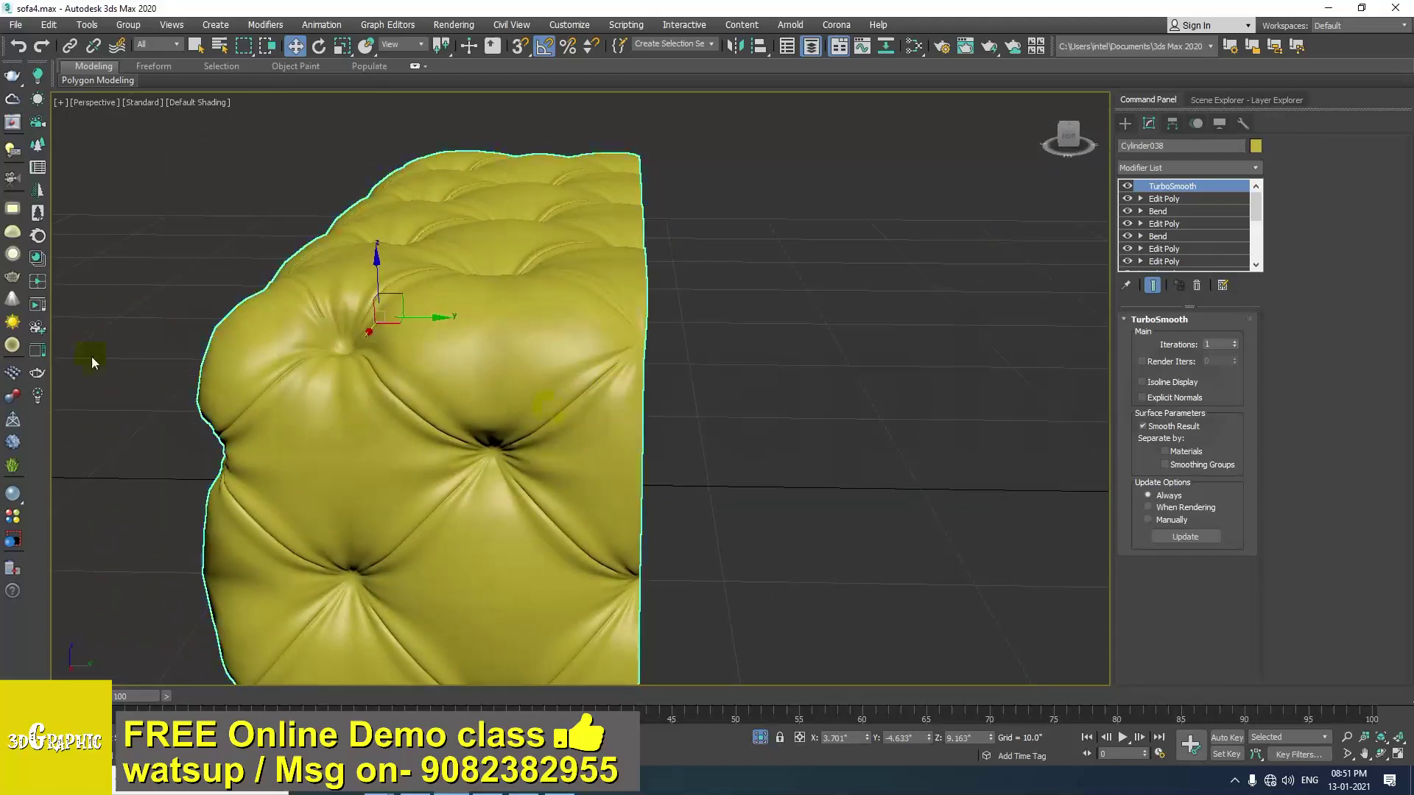
scroll(565, 603, down, 5)
alt+middle_drag(547, 525, 589, 603)
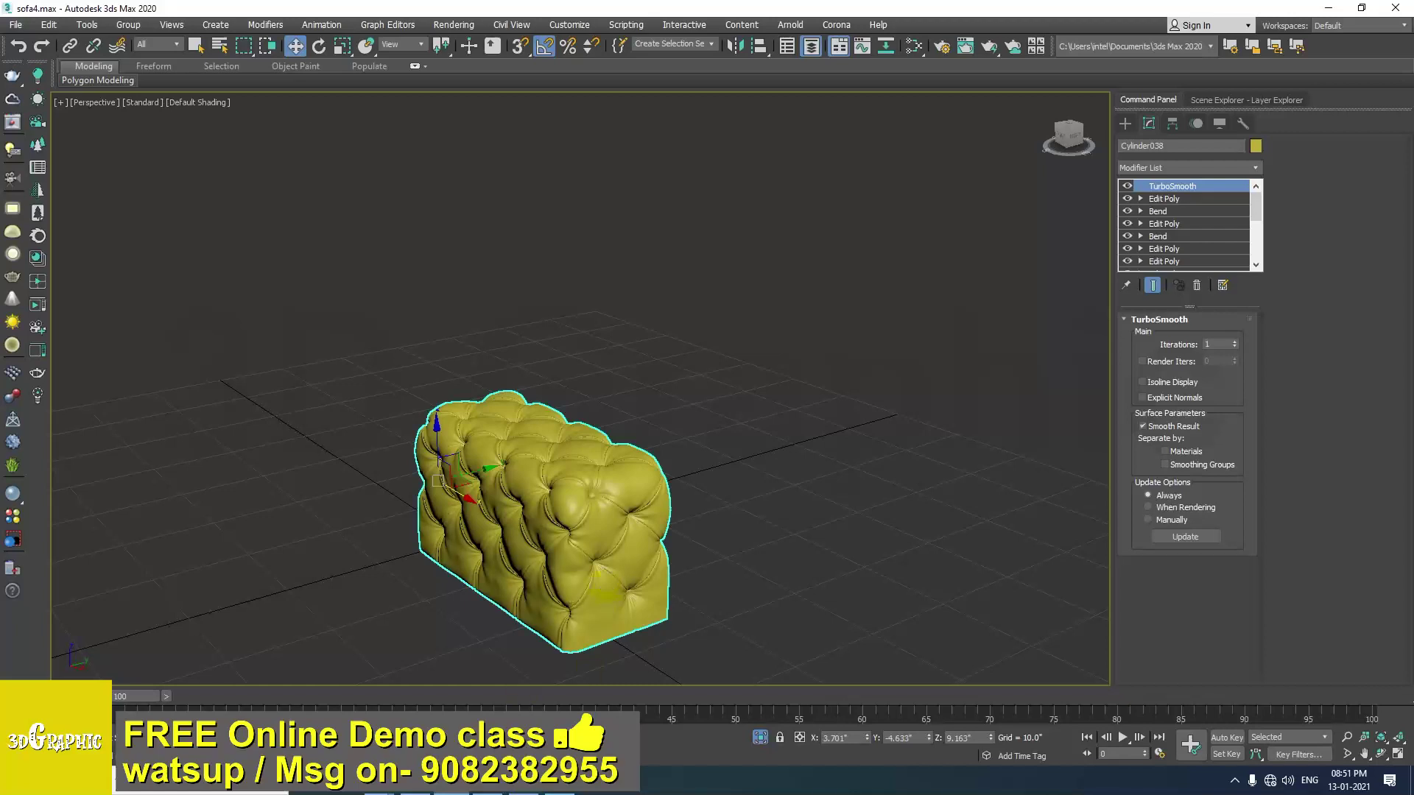
alt+middle_drag(529, 696, 578, 436)
scroll(558, 516, up, 3)
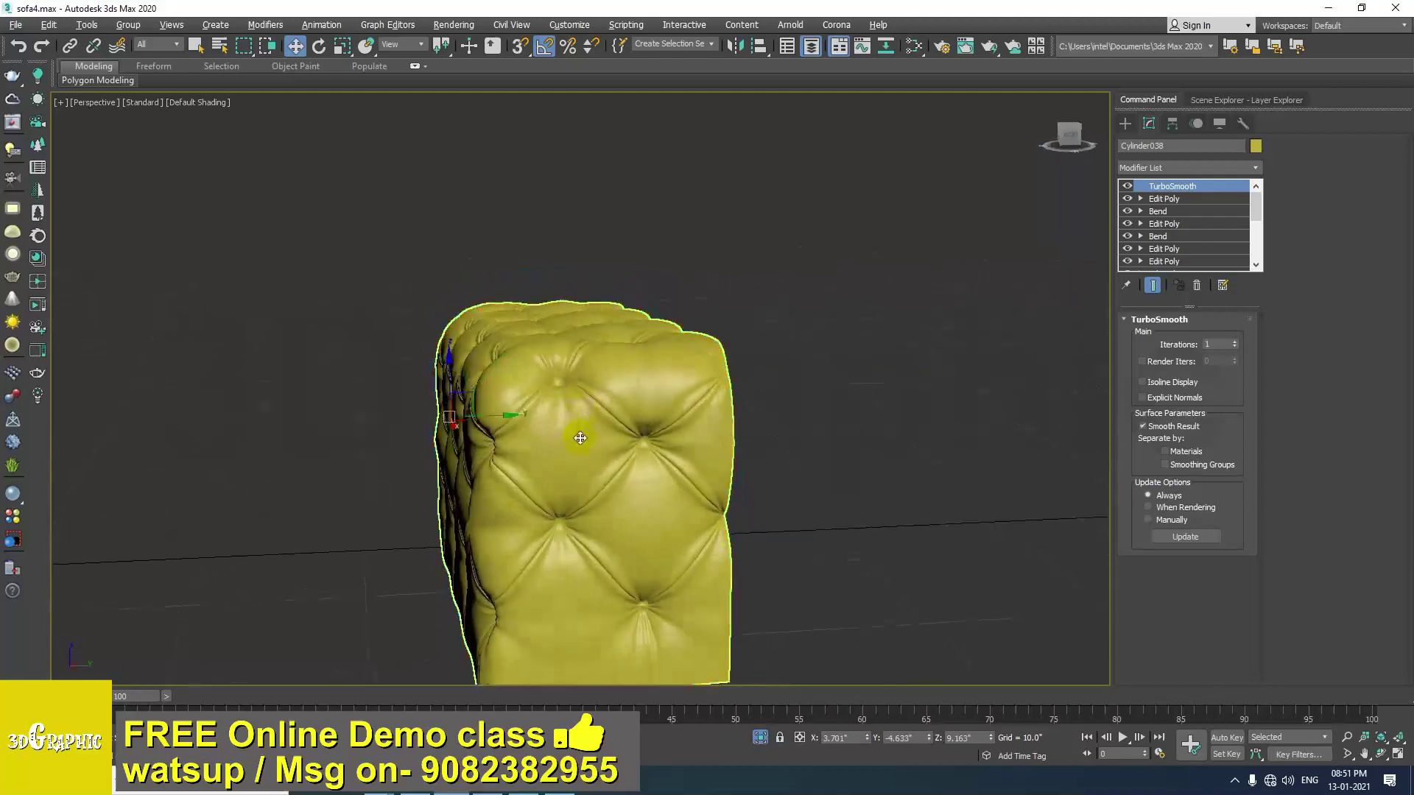
scroll(578, 470, down, 3)
End isolation so the reference planes are shown with the smoothed panel.
click(760, 737)
alt+middle_drag(651, 504, 492, 472)
scroll(642, 499, up, 3)
scroll(466, 471, down, 5)
alt+middle_drag(546, 413, 554, 451)
alt+middle_drag(344, 462, 344, 485)
Make one Copy clone of the tufted panel near the side reference and rotate it -90 degrees about Z.
mouse_move(324, 441)
shift+mouse_down()
mouse_move(526, 486)
mouse_move(515, 475)
shift+mouse_up()
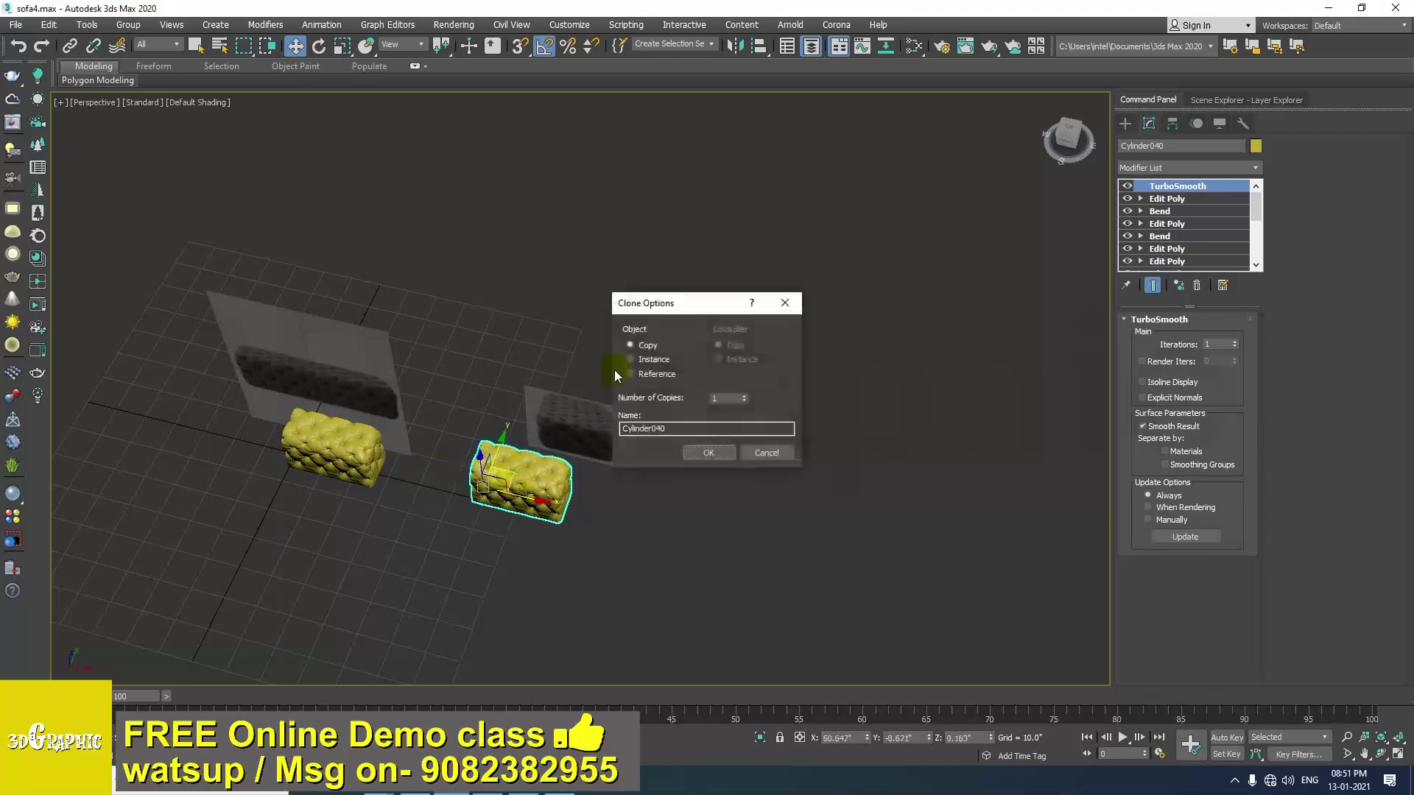
click(708, 453)
key(e)
alt+middle_drag(529, 526, 532, 505)
drag(505, 517, 437, 522)
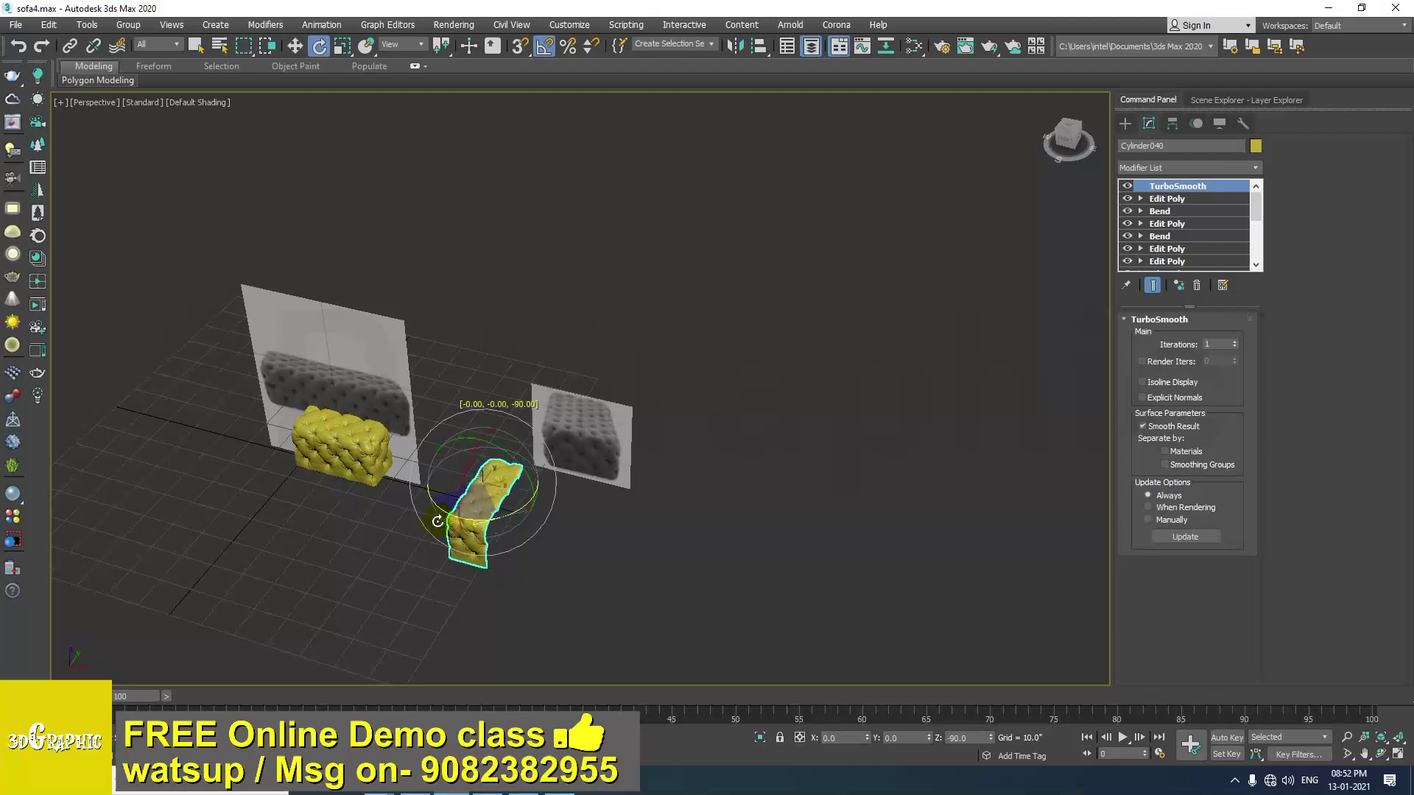
Move the side reference plane along X, clear of the rotated panel copy.
key(w)
alt+middle_drag(440, 521, 543, 457)
scroll(540, 459, up, 3)
scroll(493, 524, up, 4)
alt+middle_drag(523, 517, 439, 497)
click(494, 456)
drag(543, 399, 597, 398)
alt+middle_drag(480, 472, 498, 461)
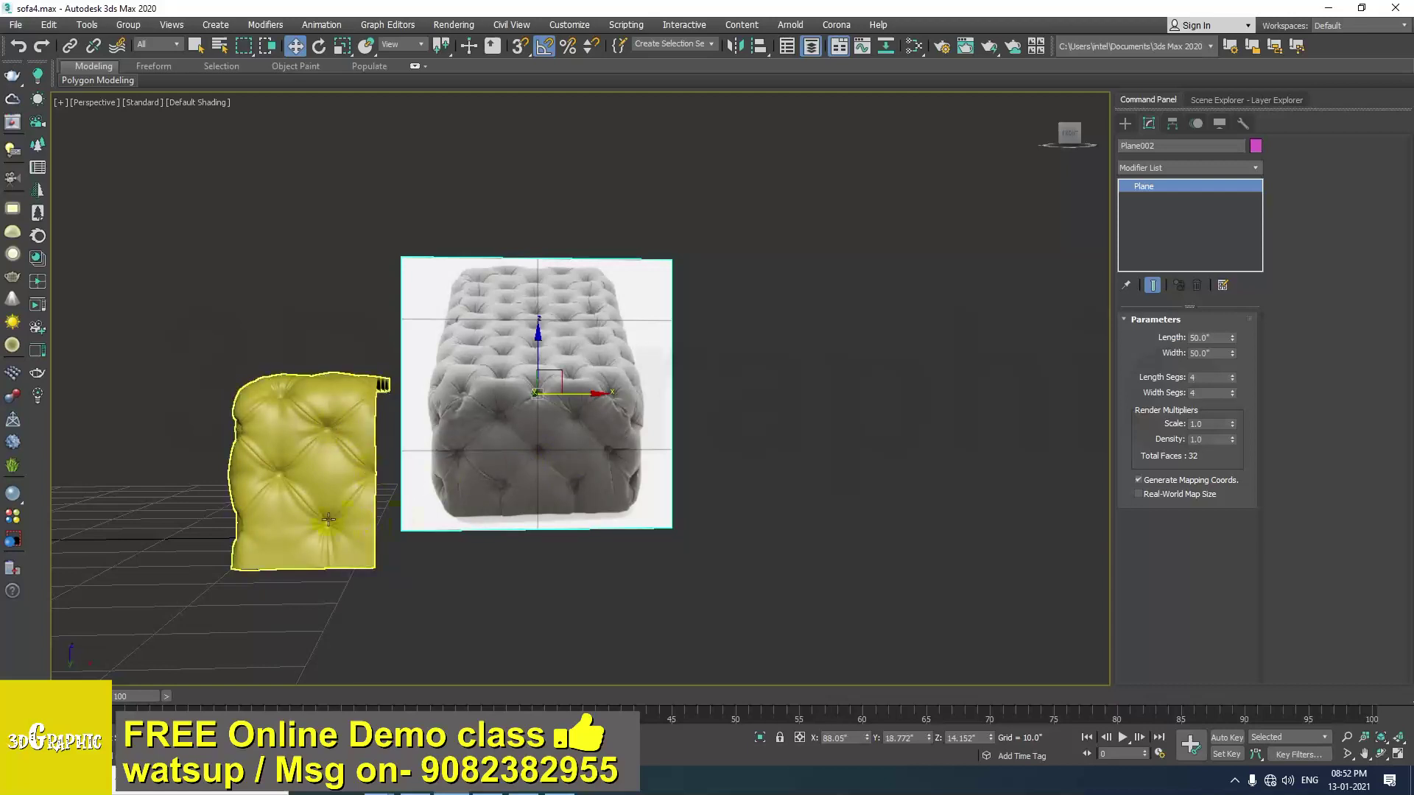
Compare the tuft layout on the rotated copy's side with the side reference image.
alt+middle_drag(317, 450, 344, 437)
scroll(331, 442, up, 1)
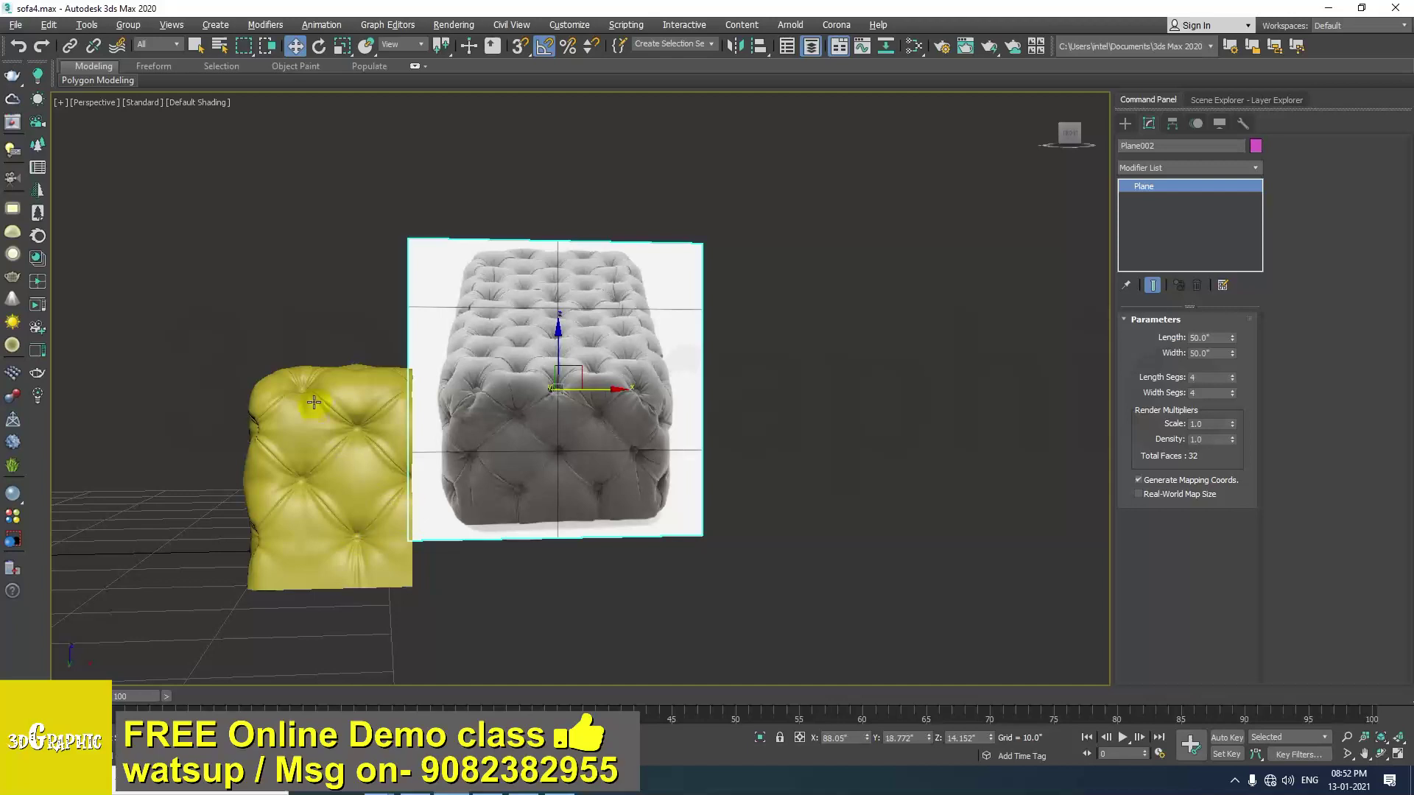
scroll(309, 412, up, 3)
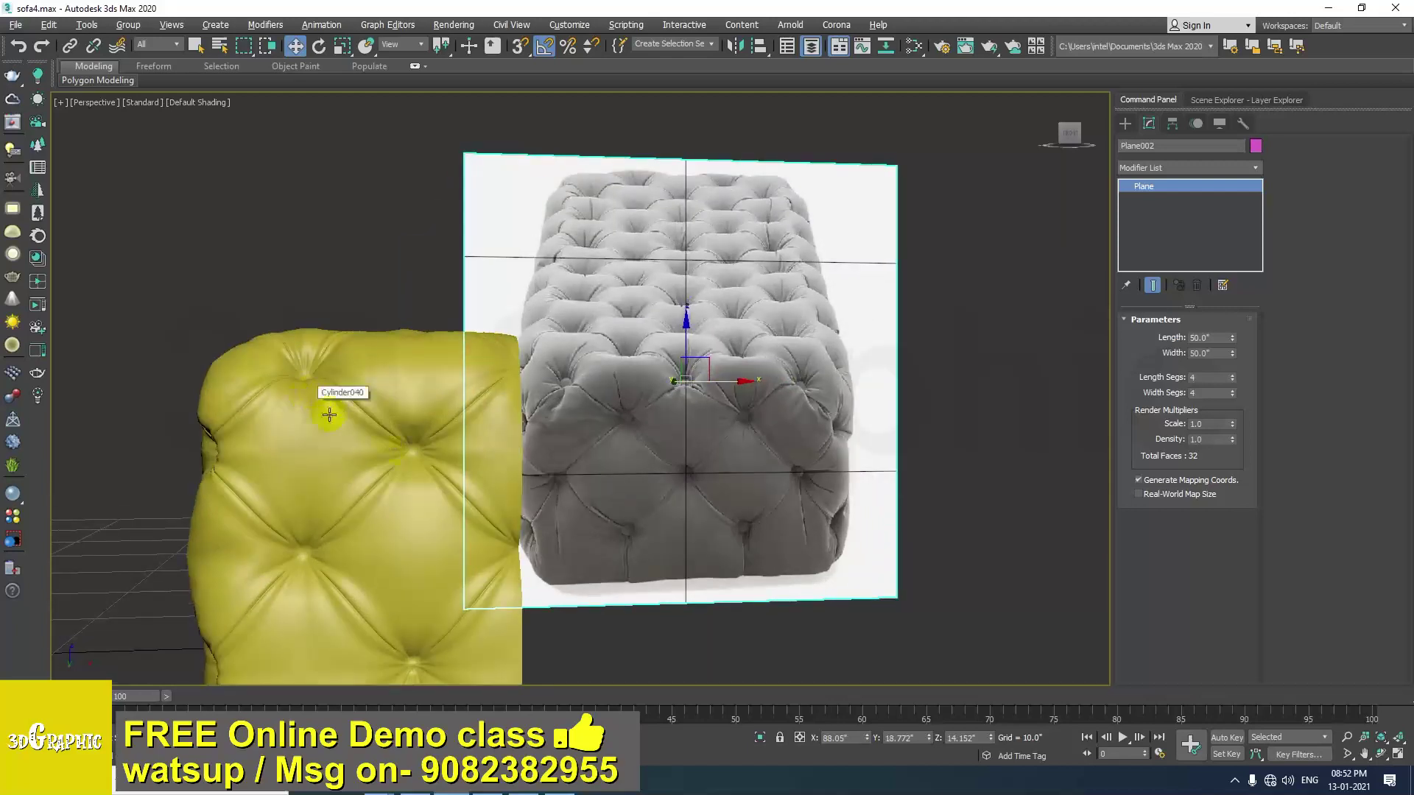
scroll(372, 551, down, 2)
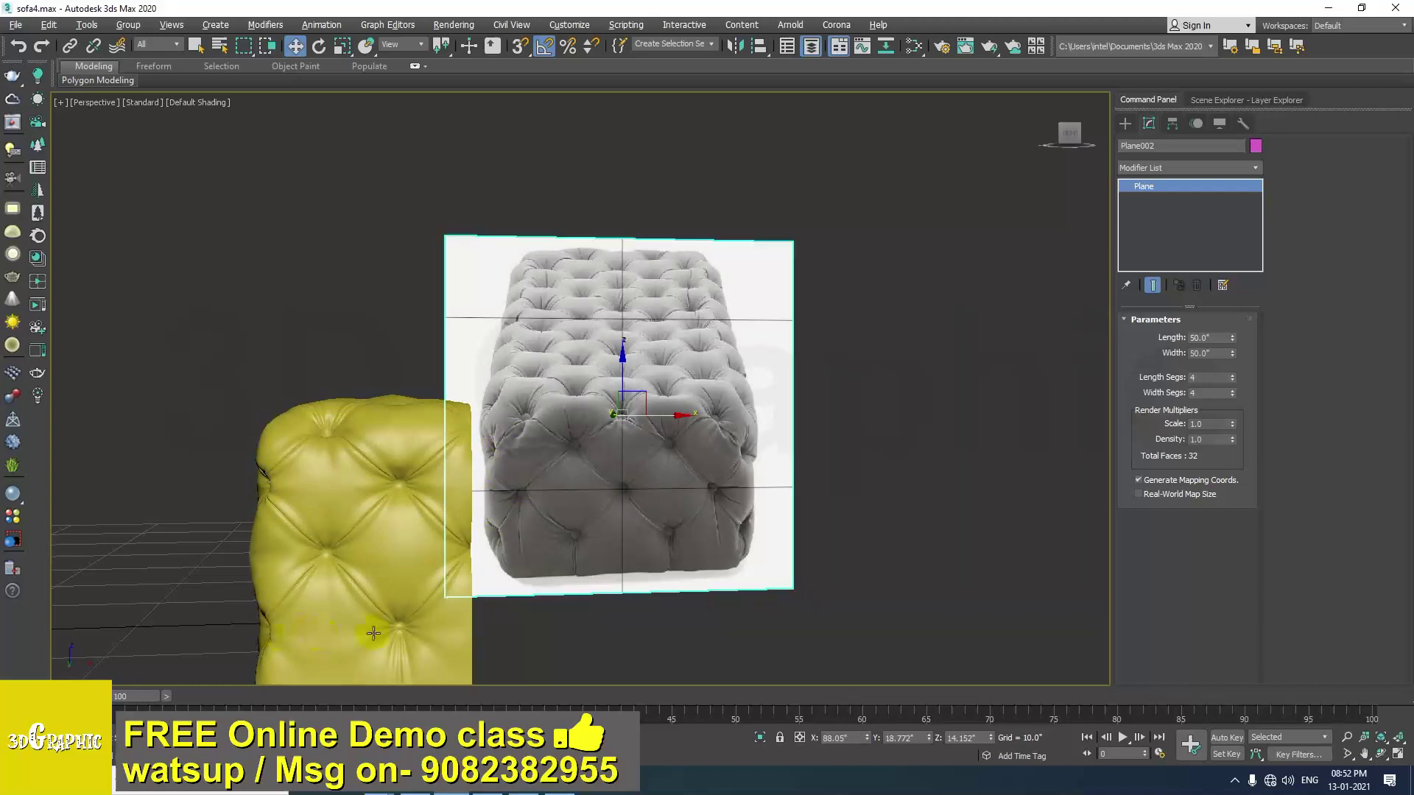
scroll(433, 595, down, 3)
alt+middle_drag(435, 595, 510, 509)
scroll(483, 608, down, 5)
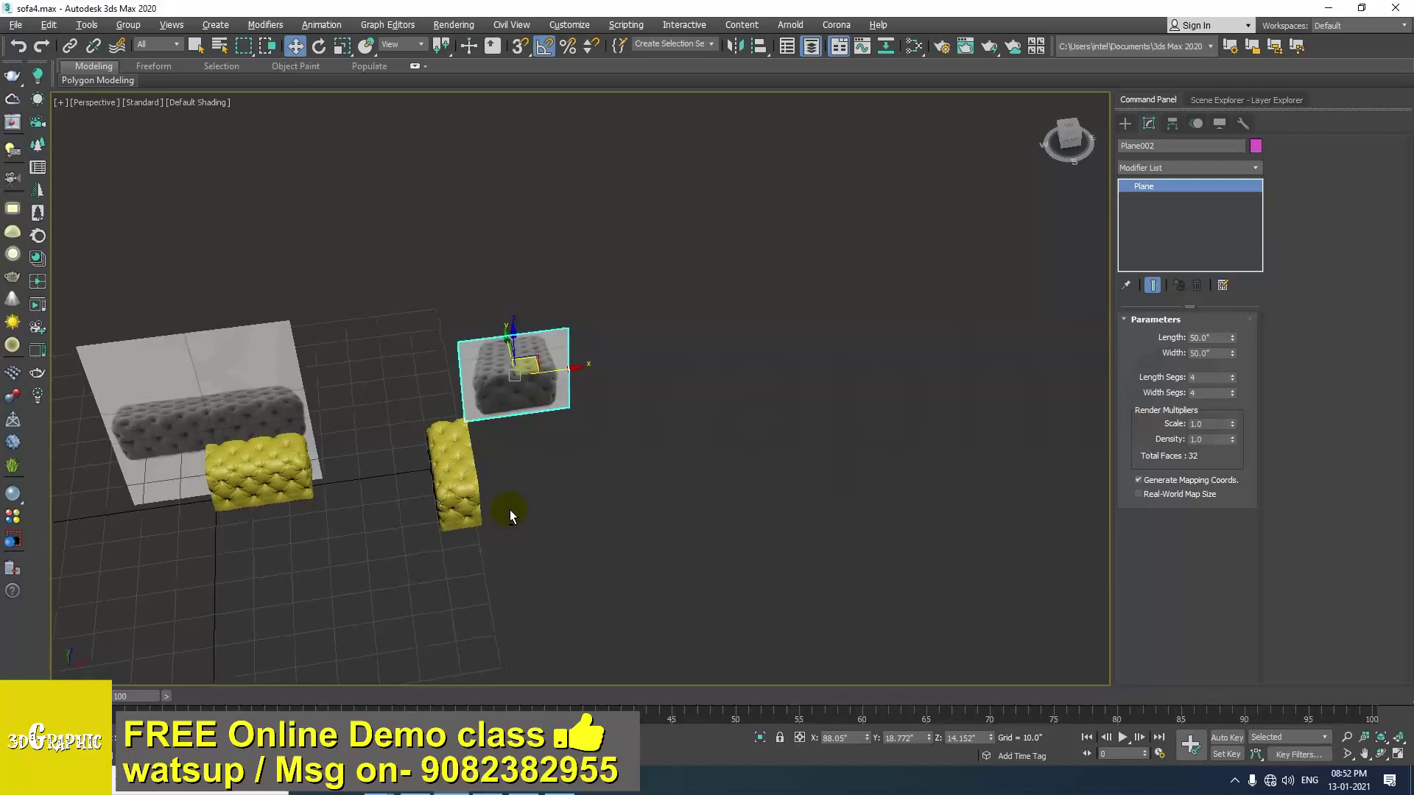
Delete the rotated panel copy and select the original tufted panel.
click(475, 494)
key(Delete)
key(End)
click(298, 469)
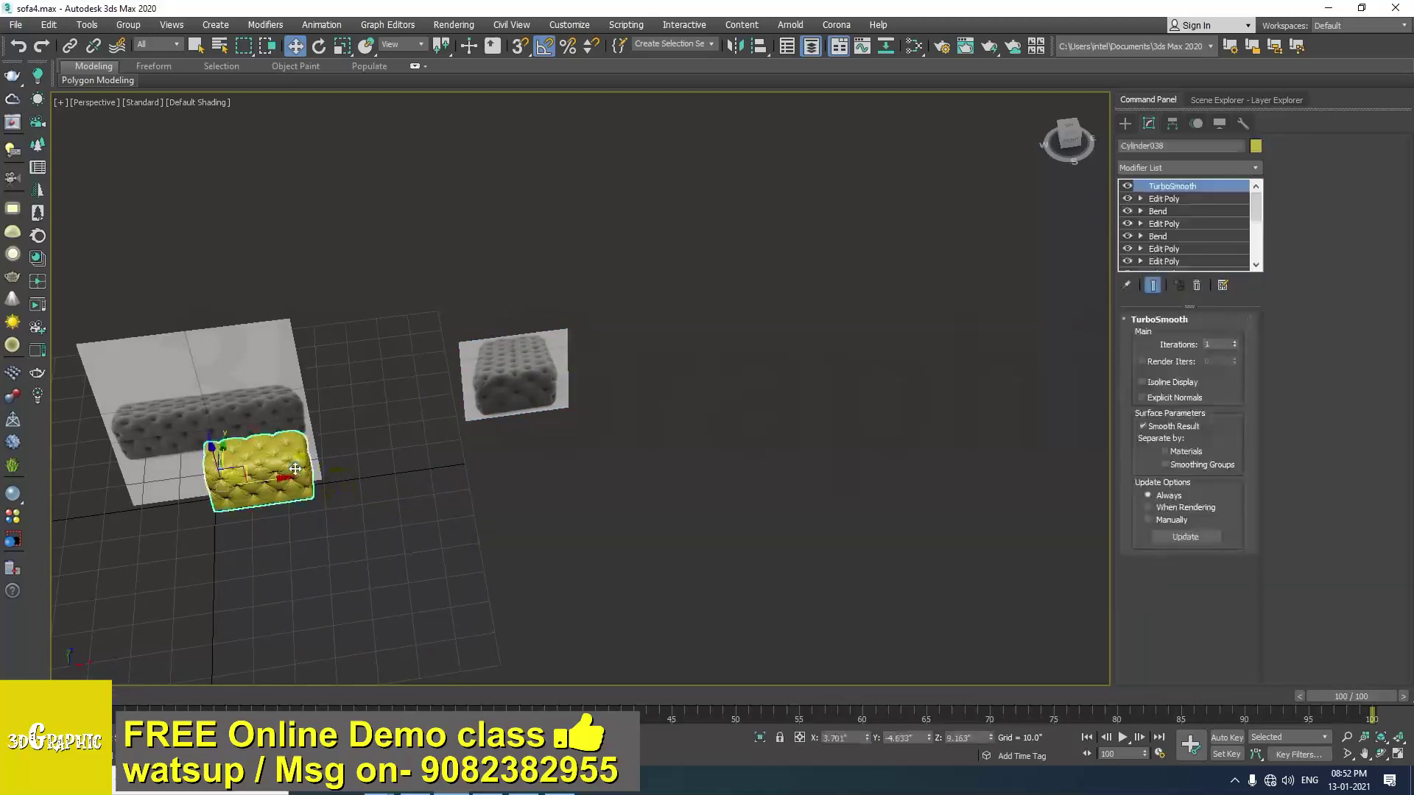
Turn off the TurboSmooth display on the tufted panel and add a new Edit Poly modifier directly beneath it.
key(z)
alt+middle_drag(473, 472, 591, 419)
scroll(434, 475, down, 5)
scroll(542, 486, up, 2)
scroll(625, 589, up, 2)
scroll(642, 372, down, 3)
alt+middle_drag(591, 285, 541, 386)
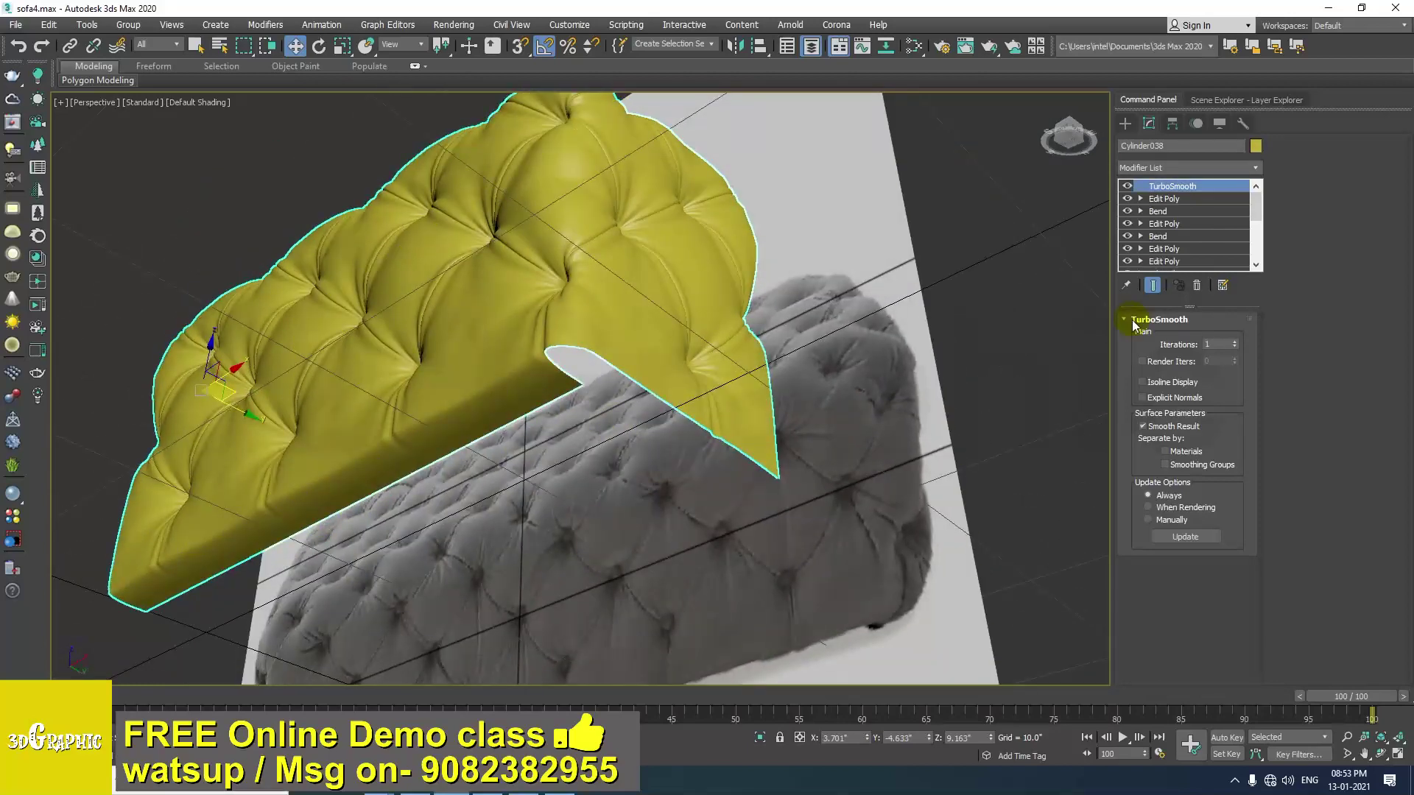
click(1129, 186)
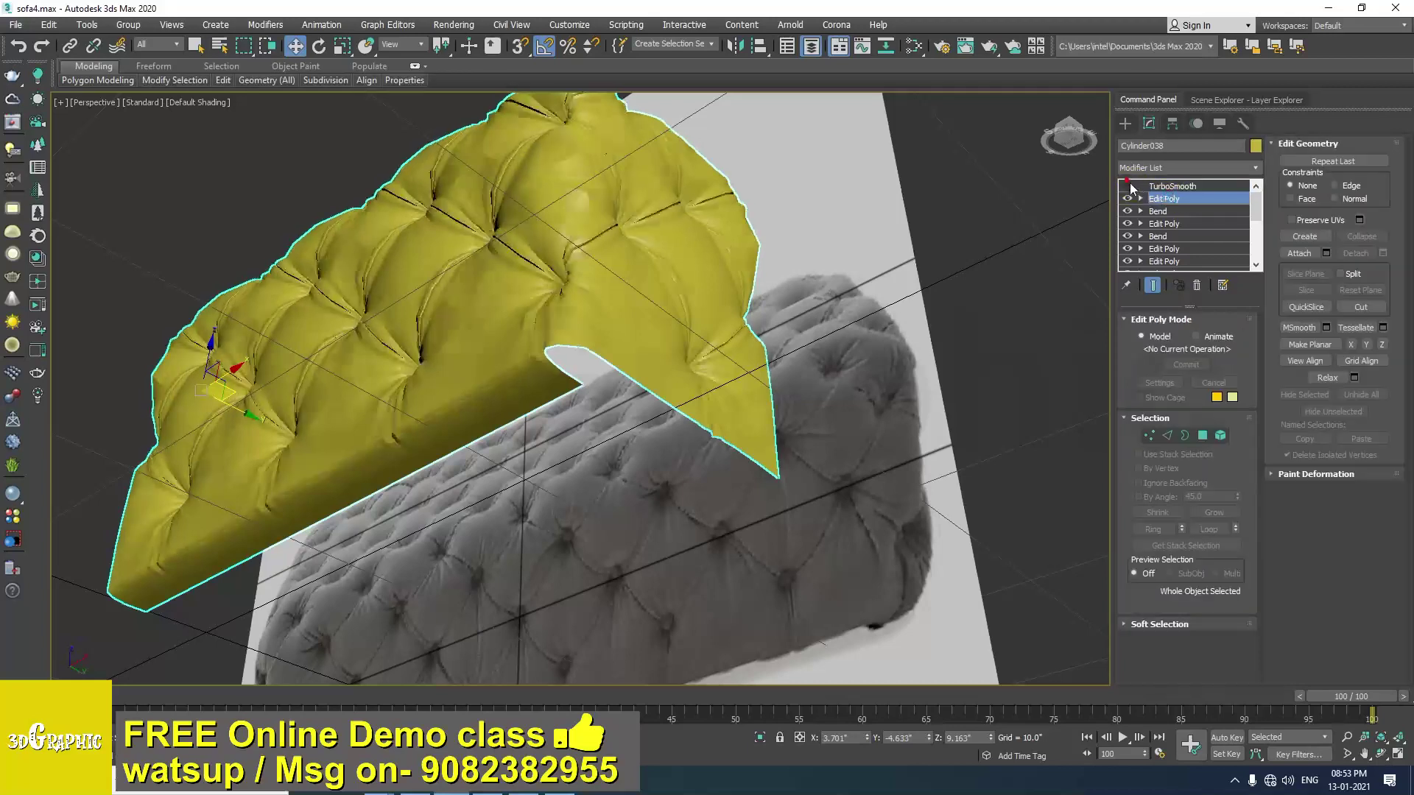
click(1194, 170)
key(e)
key(e)
key(e)
key(e)
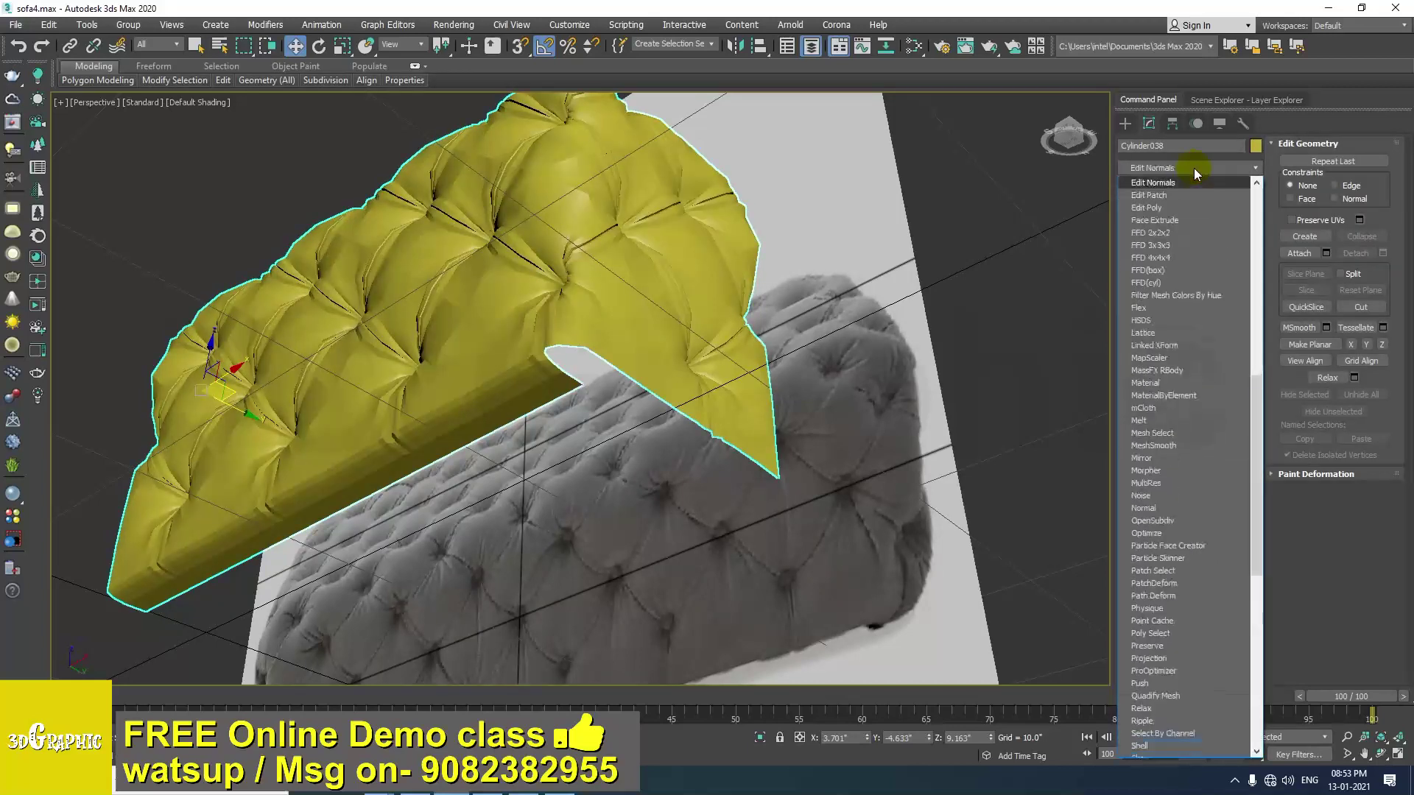
key(Return)
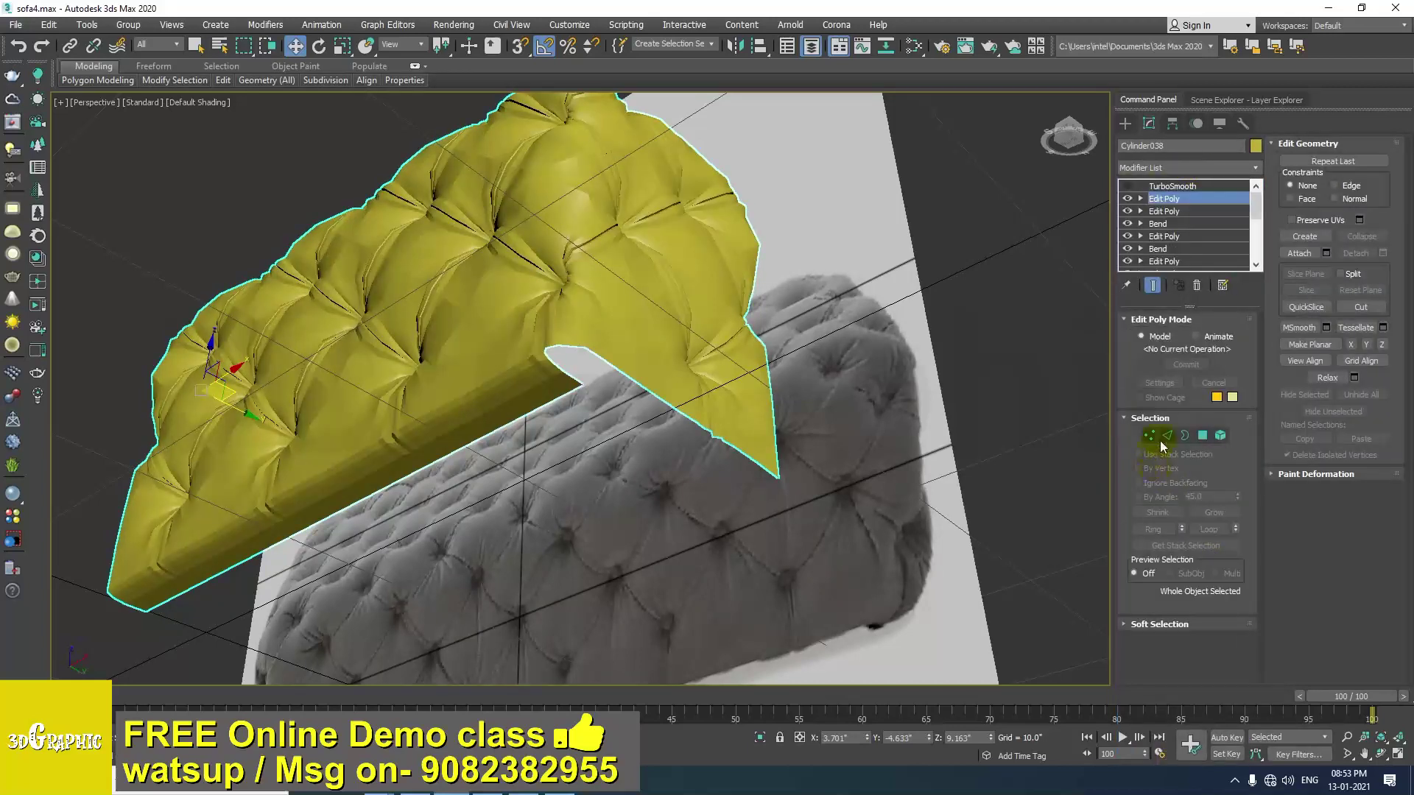
Select the panel's underside polygons by a 45-degree angle, delete them, and turn off angle-based selection.
click(1201, 436)
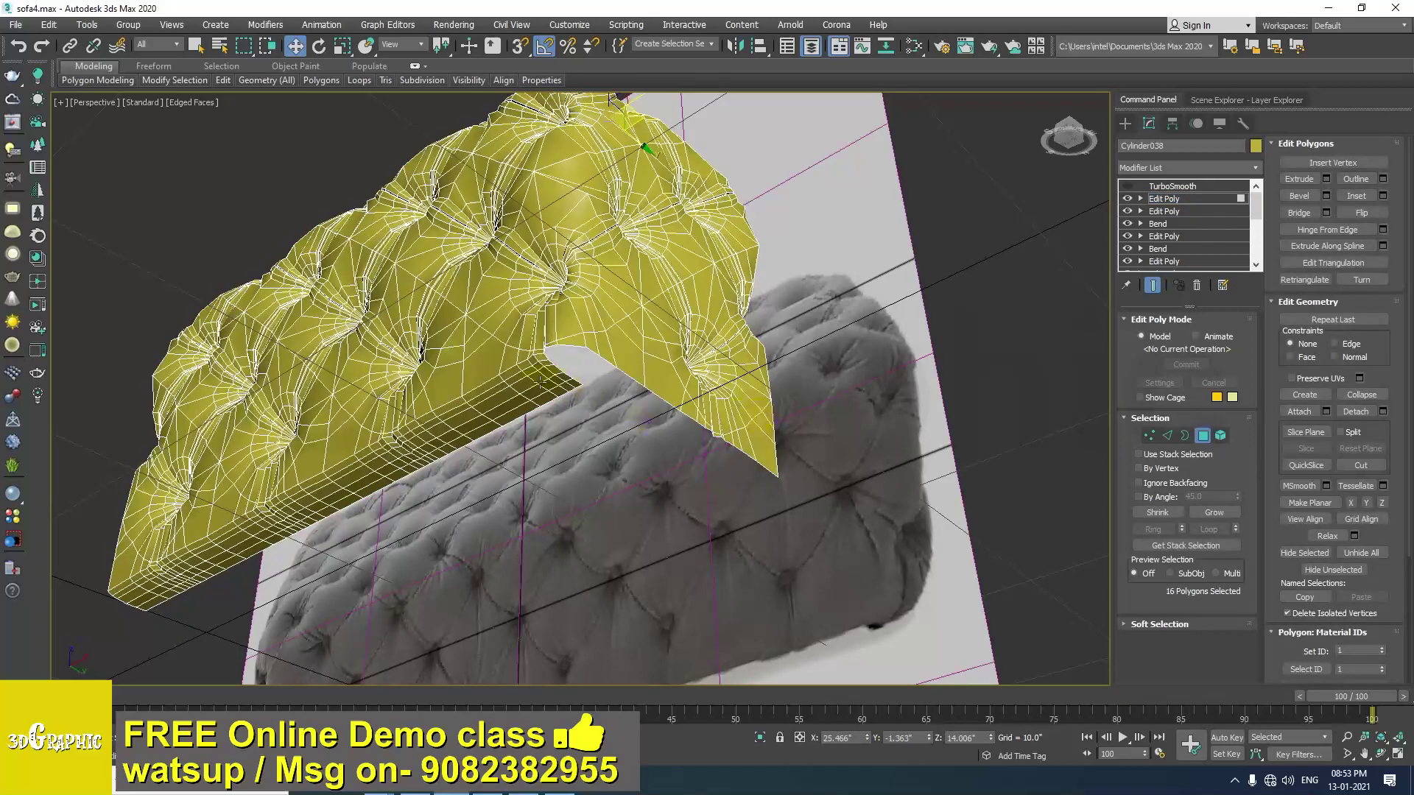
scroll(468, 426, up, 4)
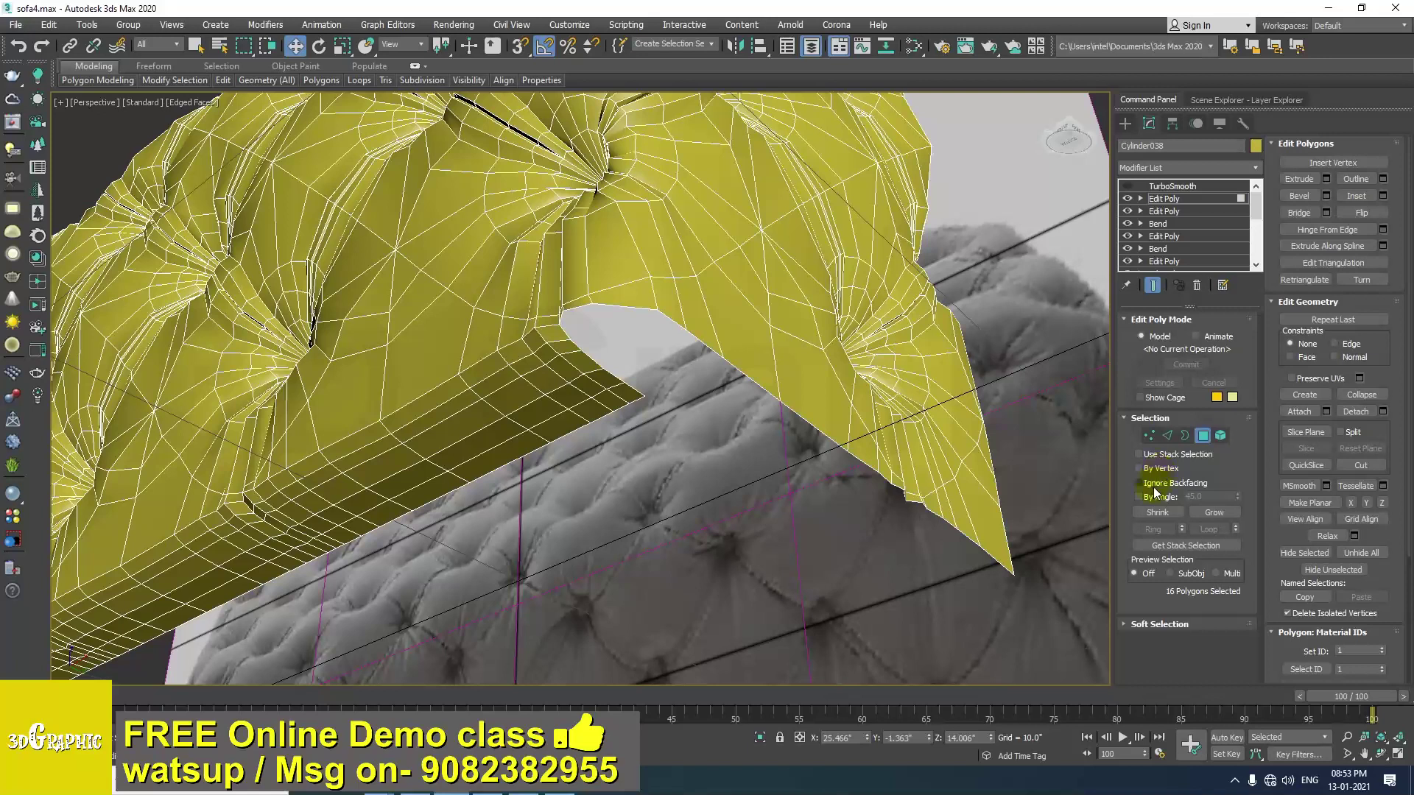
click(569, 400)
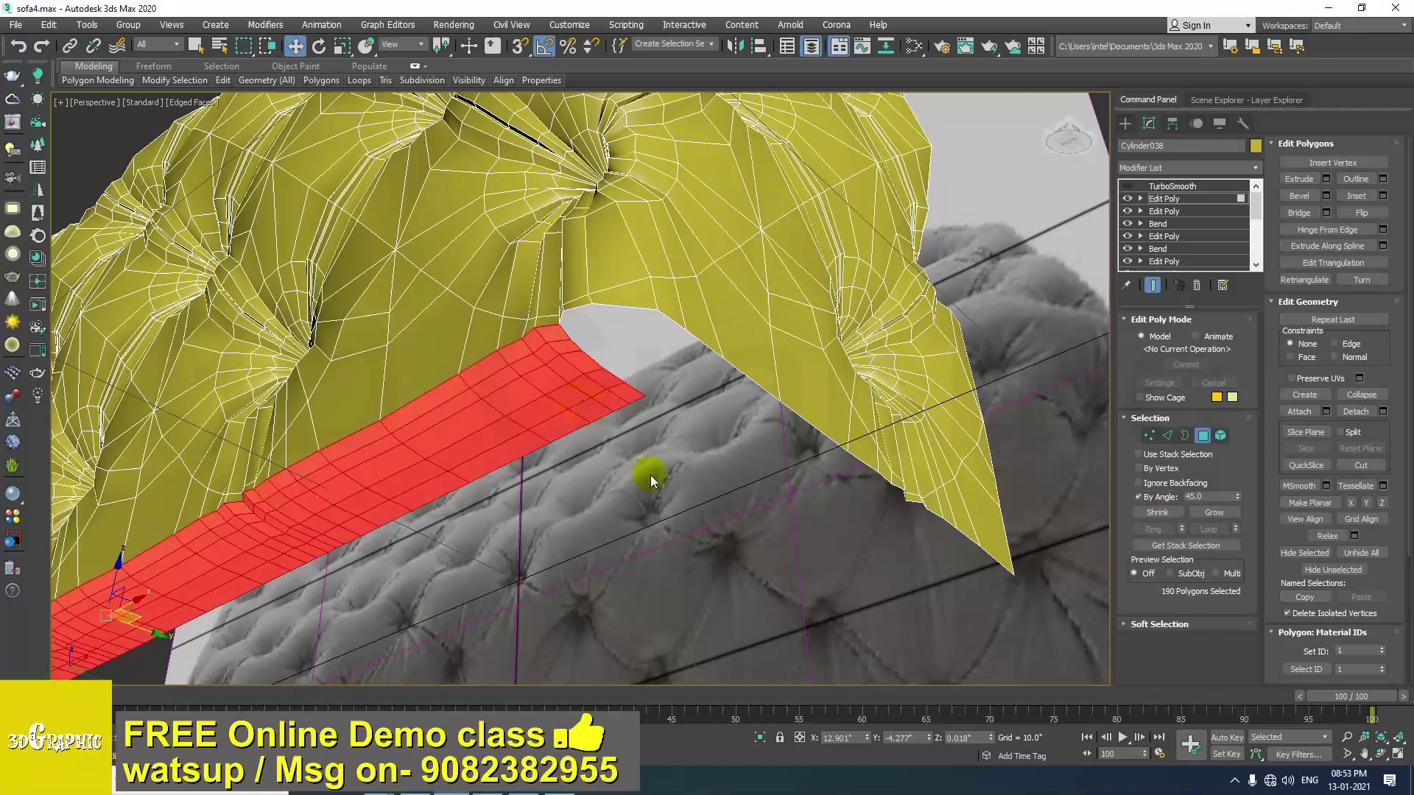
key(Delete)
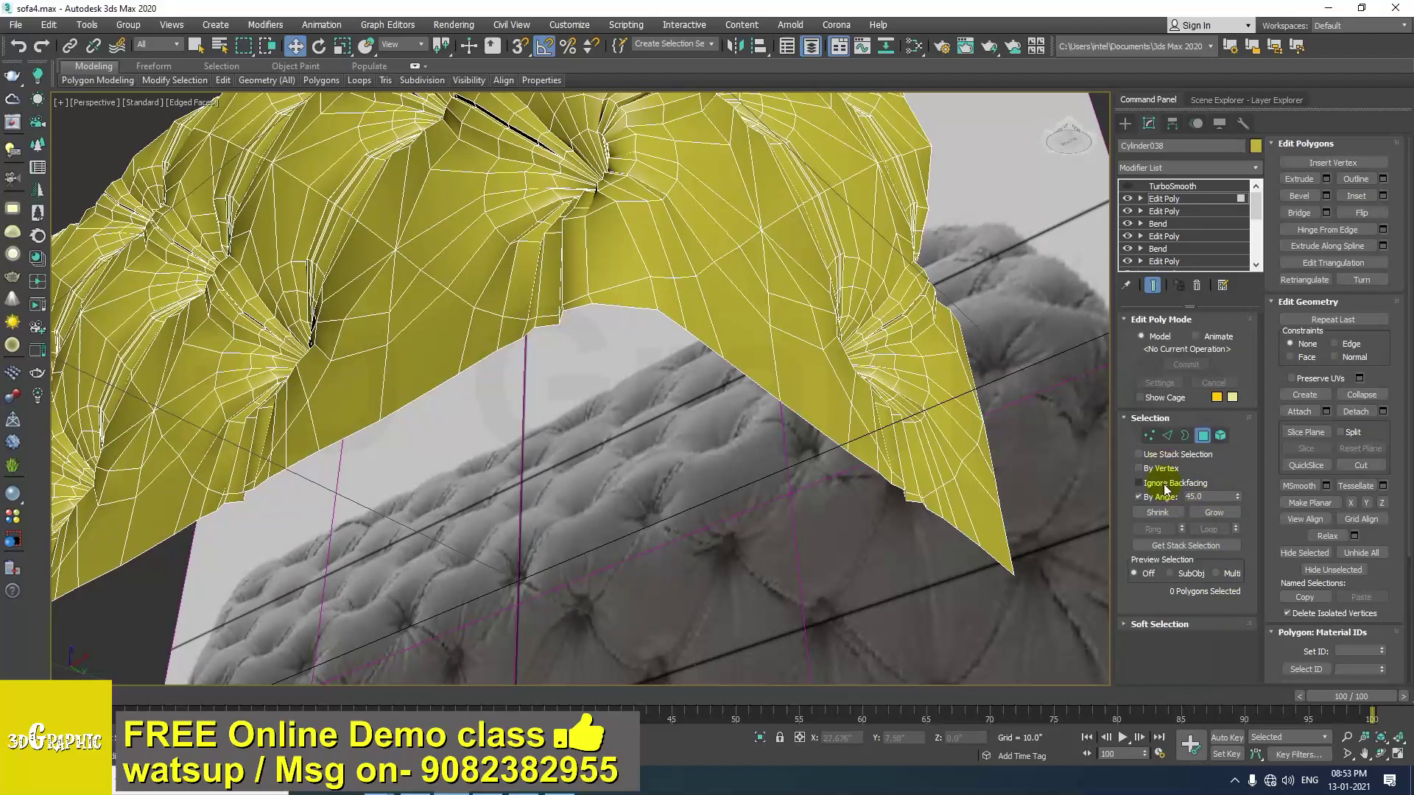
click(1140, 498)
Select the edge loop along the panel's open underside and scale out a copy of it as a new strip of faces.
click(1169, 436)
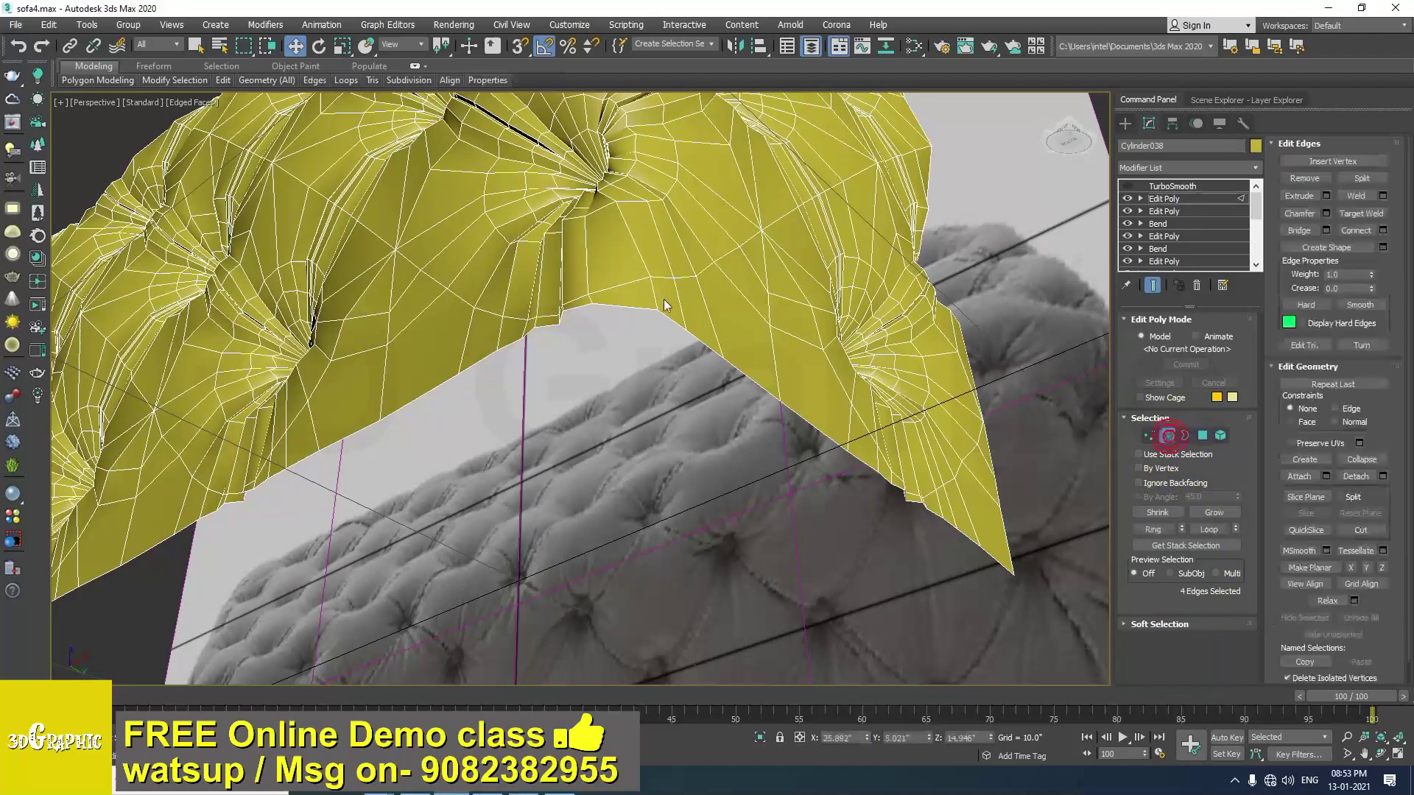
double_click(634, 307)
scroll(577, 379, down, 6)
alt+middle_drag(578, 379, 511, 395)
scroll(538, 419, up, 2)
scroll(580, 330, up, 3)
alt+middle_drag(580, 330, 606, 395)
scroll(700, 383, down, 3)
key(r)
shift+drag(489, 402, 490, 418)
Move the new strip's inner edges inward to form a narrow bottom flange along both sides of the corner.
key(w)
alt+middle_drag(552, 442, 544, 426)
drag(544, 427, 568, 434)
alt+middle_drag(567, 435, 479, 413)
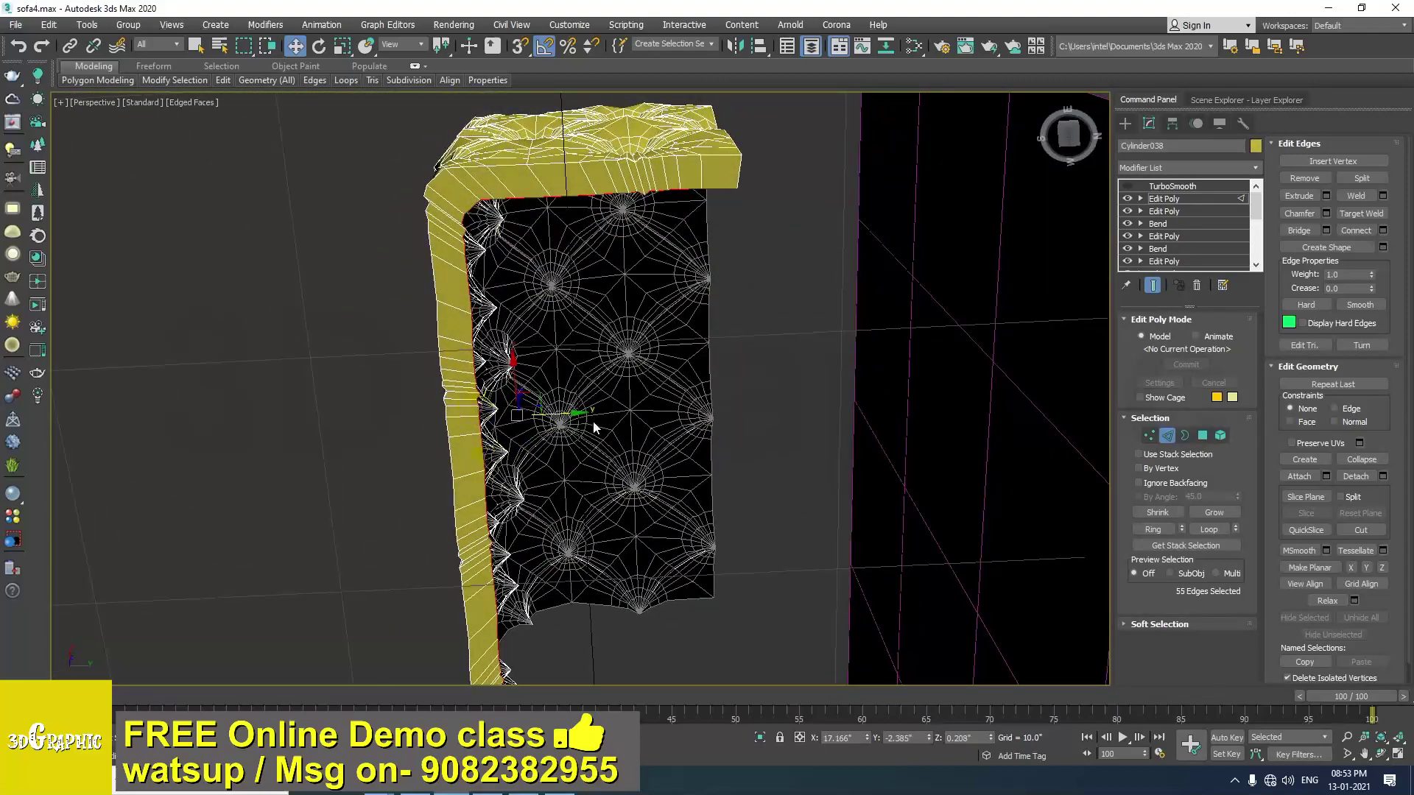
drag(569, 416, 574, 416)
Remove the short side and corner edges from the flange selection and shift the remaining long-side edges slightly along X.
scroll(575, 417, down, 5)
alt+middle_drag(575, 416, 685, 458)
scroll(488, 397, up, 5)
alt+middle_drag(449, 412, 411, 346)
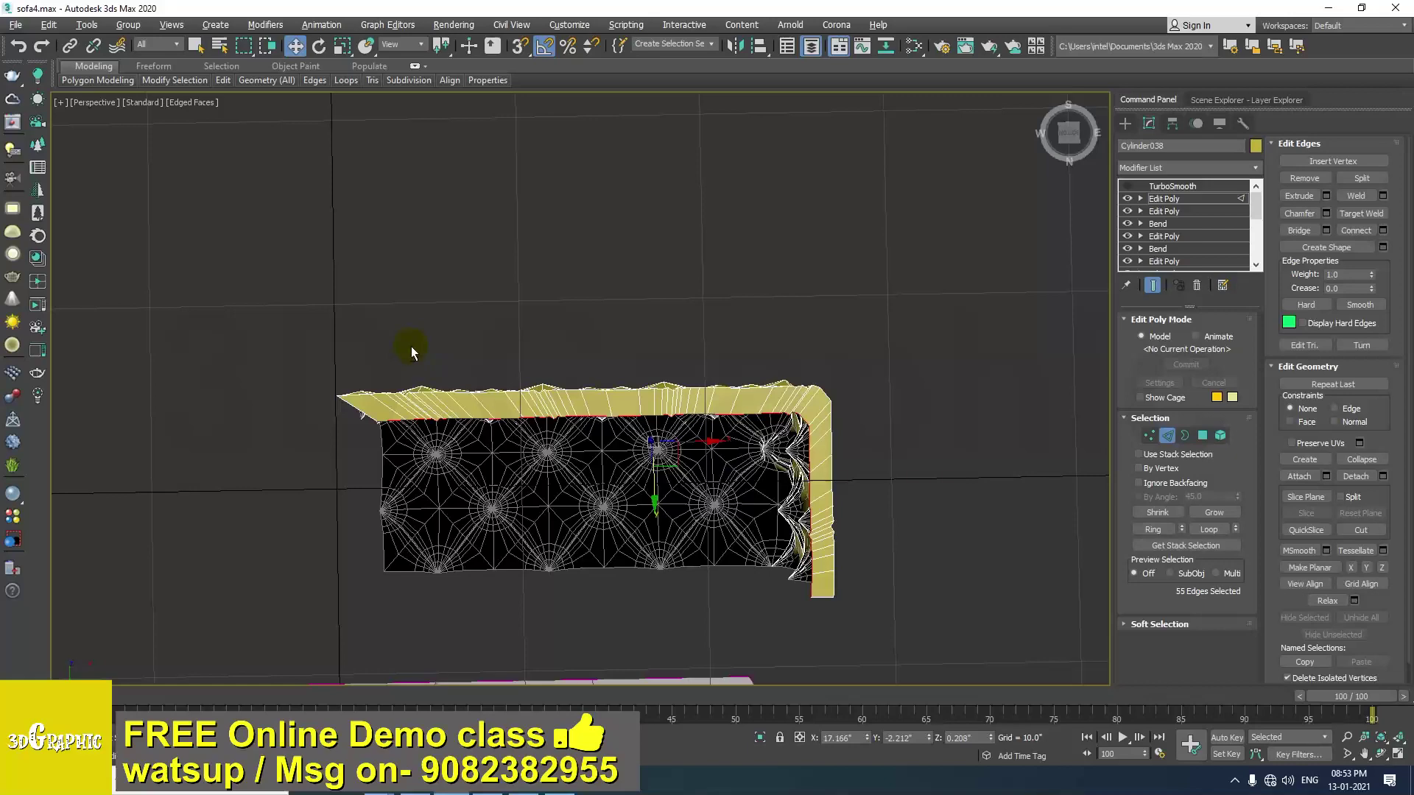
scroll(409, 453, up, 3)
middle_drag(394, 431, 447, 433)
middle_drag(557, 448, 487, 414)
alt+drag(855, 656, 853, 654)
alt+drag(868, 396, 866, 390)
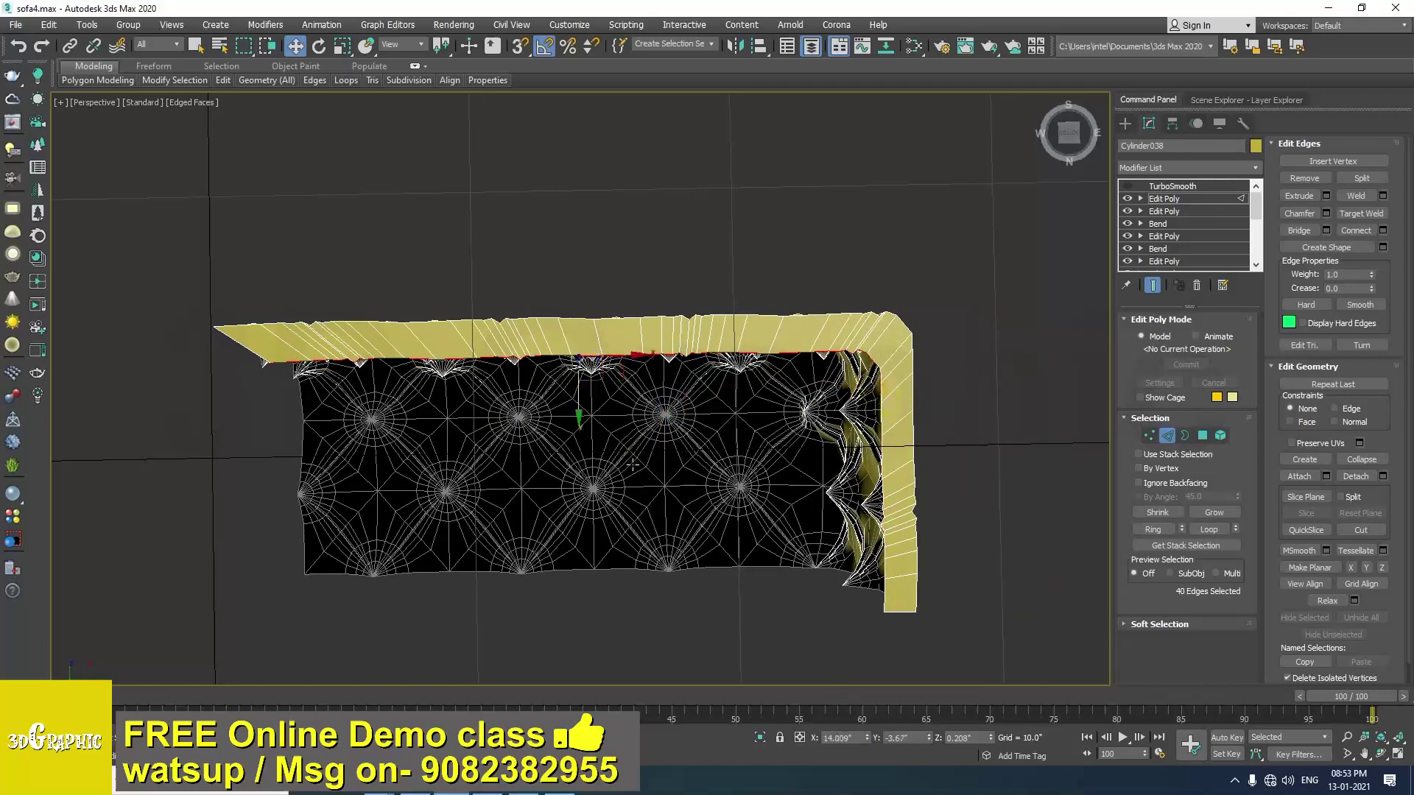
drag(634, 355, 630, 355)
Shift progressively smaller groups of inner flange edges along X toward the open end, finishing with the last edge near X 1.
drag(980, 236, 836, 407)
alt+drag(622, 424, 621, 425)
drag(494, 361, 483, 360)
alt+drag(650, 263, 446, 417)
drag(402, 362, 386, 362)
alt+drag(282, 421, 282, 424)
click(260, 362)
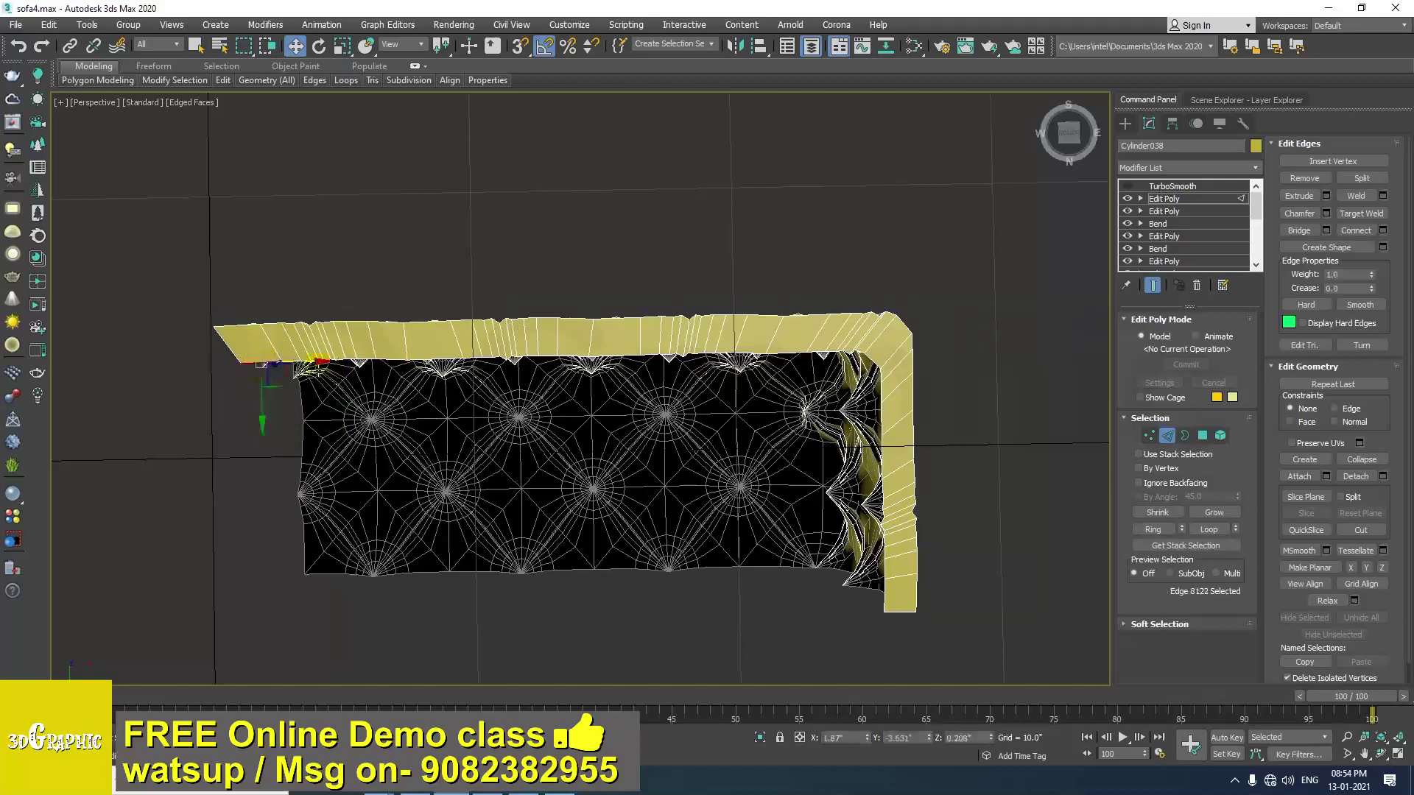
drag(317, 365, 272, 377)
Select the panel's entire open border, switch it to an edge selection, and isolate the panel.
alt+middle_drag(272, 378, 274, 346)
middle_drag(274, 346, 337, 395)
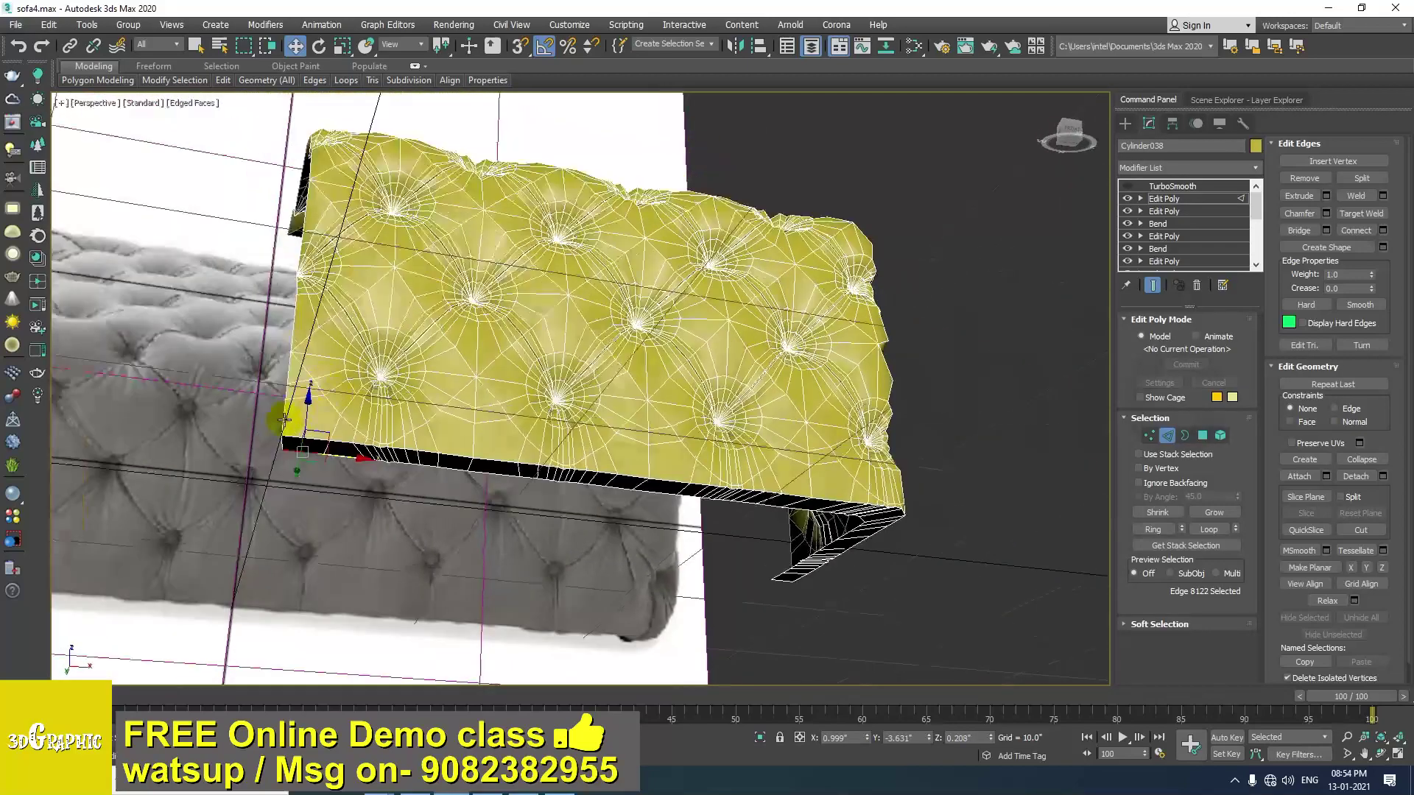
key(2)
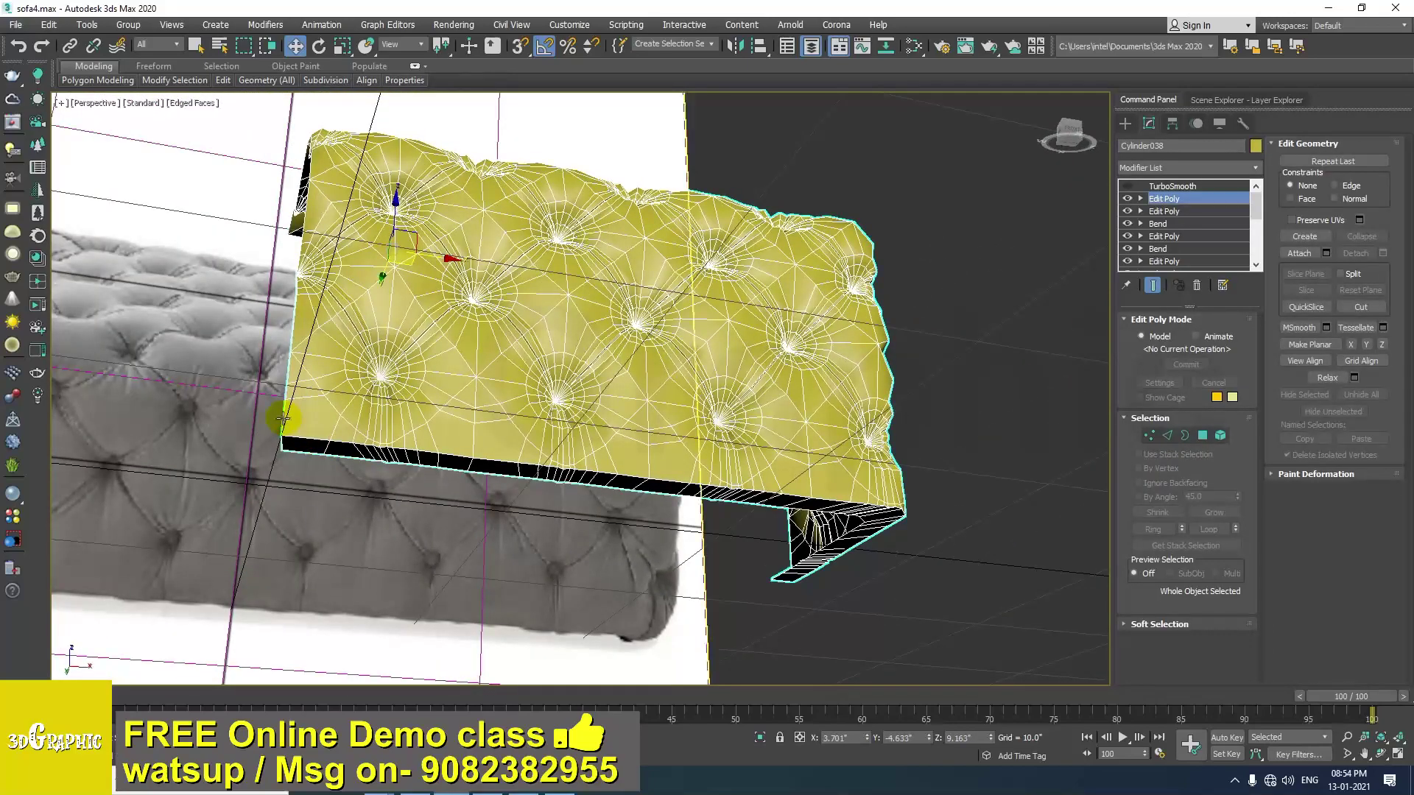
key(2)
double_click(284, 418)
alt+middle_drag(289, 414, 330, 401)
key(3)
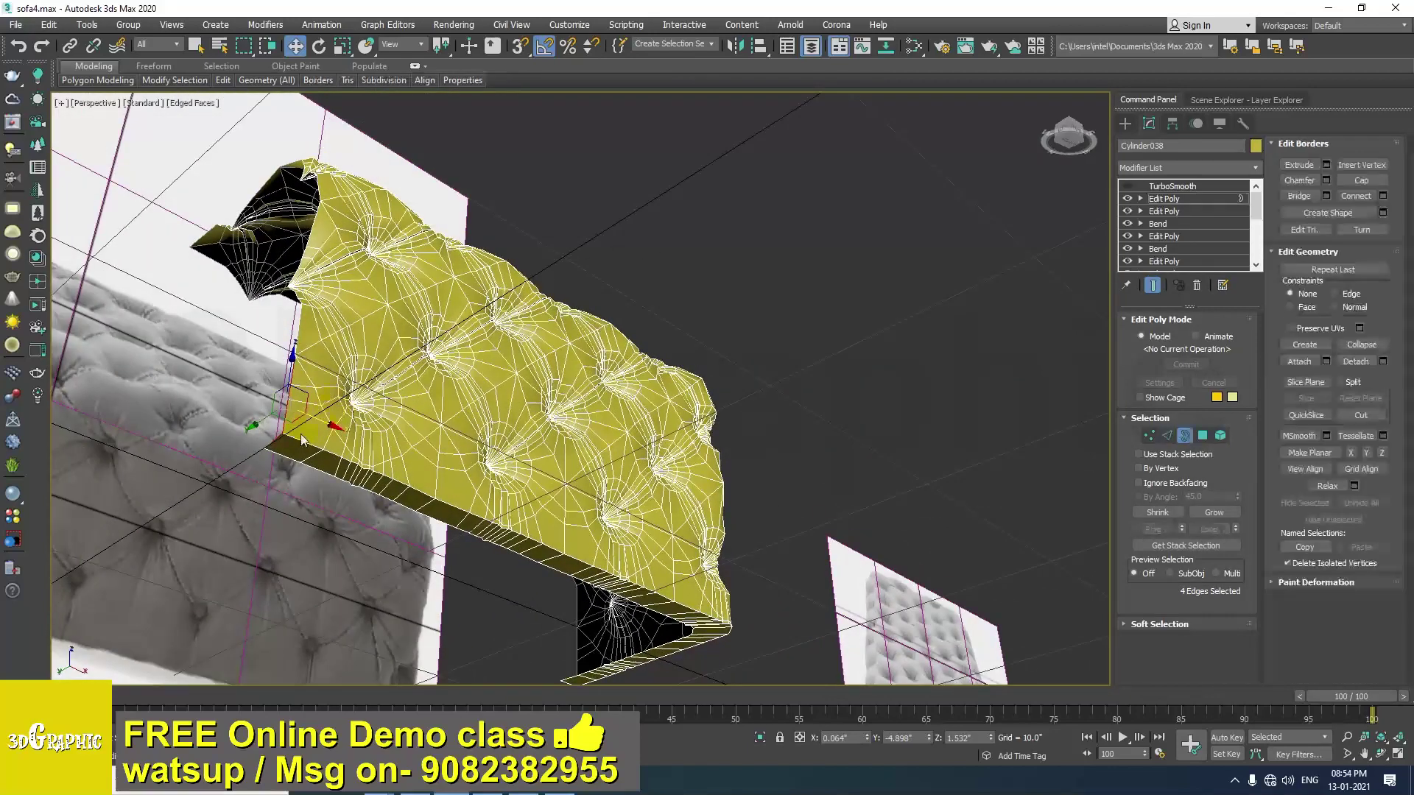
click(280, 455)
key(2)
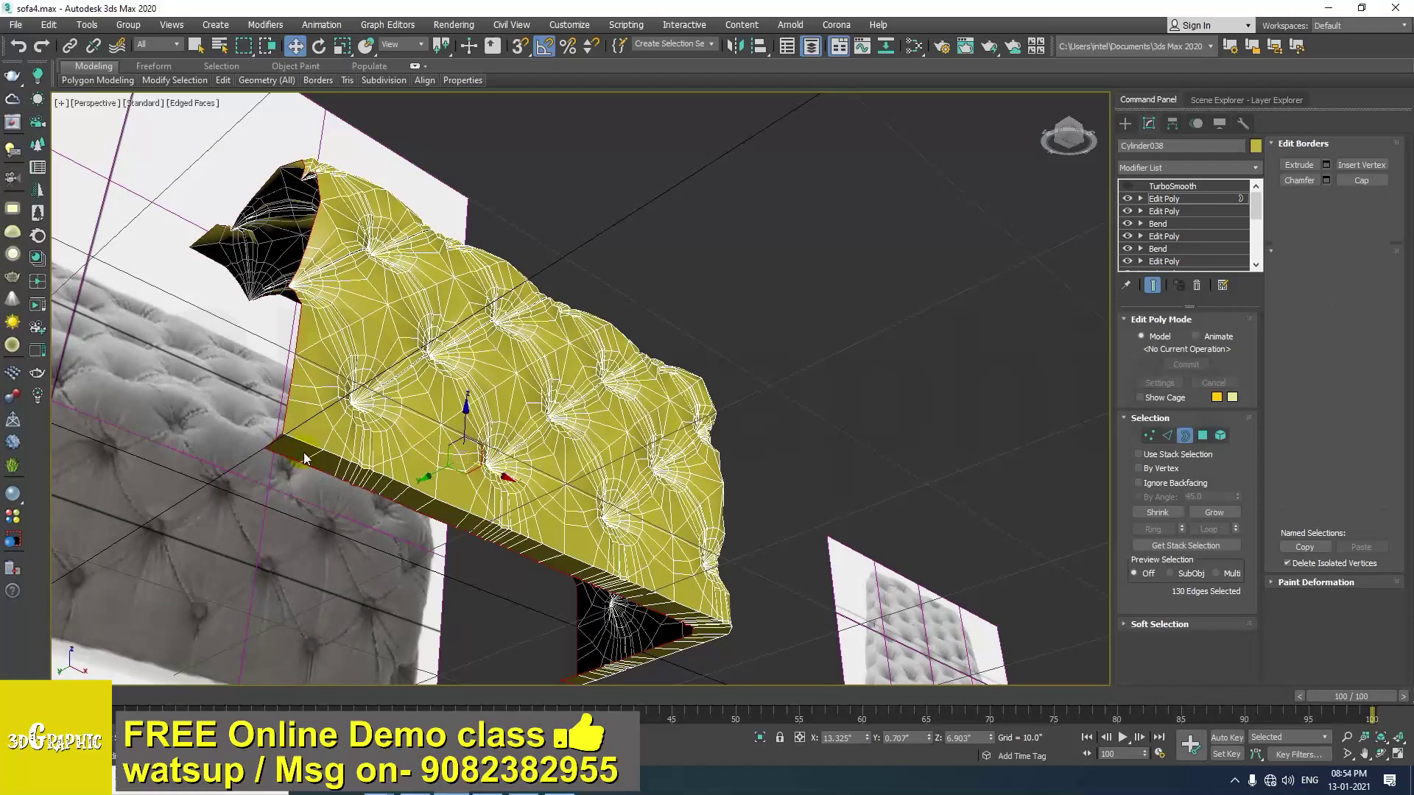
key(alt+q)
Deselect most border edges along the flange and back, keeping those at the open end opposite the bent corner.
alt+middle_drag(401, 461, 399, 442)
scroll(408, 451, up, 4)
scroll(399, 442, down, 4)
alt+middle_drag(567, 446, 583, 461)
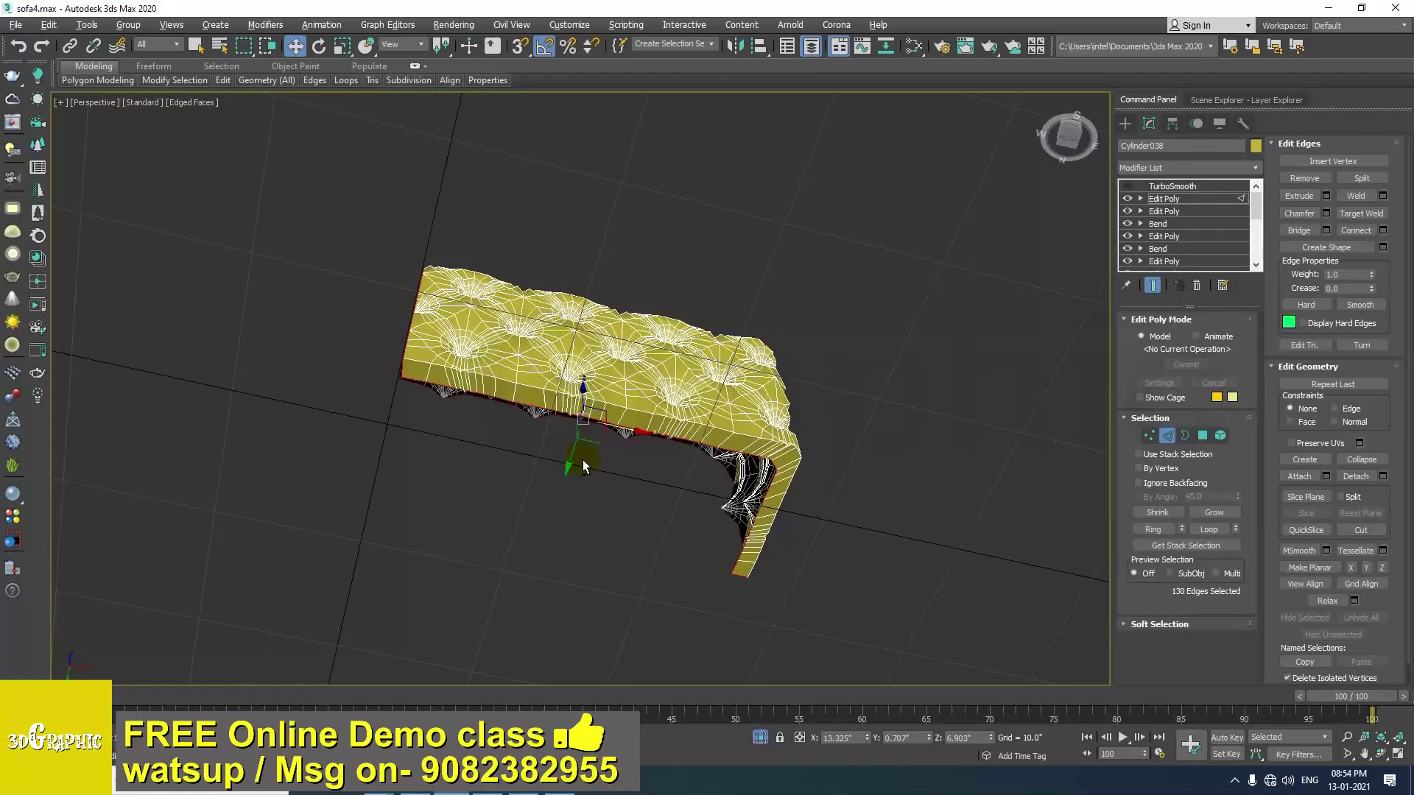
alt+middle_drag(682, 468, 678, 466)
alt+drag(972, 247, 761, 623)
alt+drag(572, 654, 571, 653)
alt+middle_drag(518, 451, 501, 437)
alt+drag(677, 232, 452, 467)
alt+middle_drag(451, 398, 456, 439)
In the wireframe Top view, deselect the stray edges so only the panel's open-end edges stay selected.
key(t)
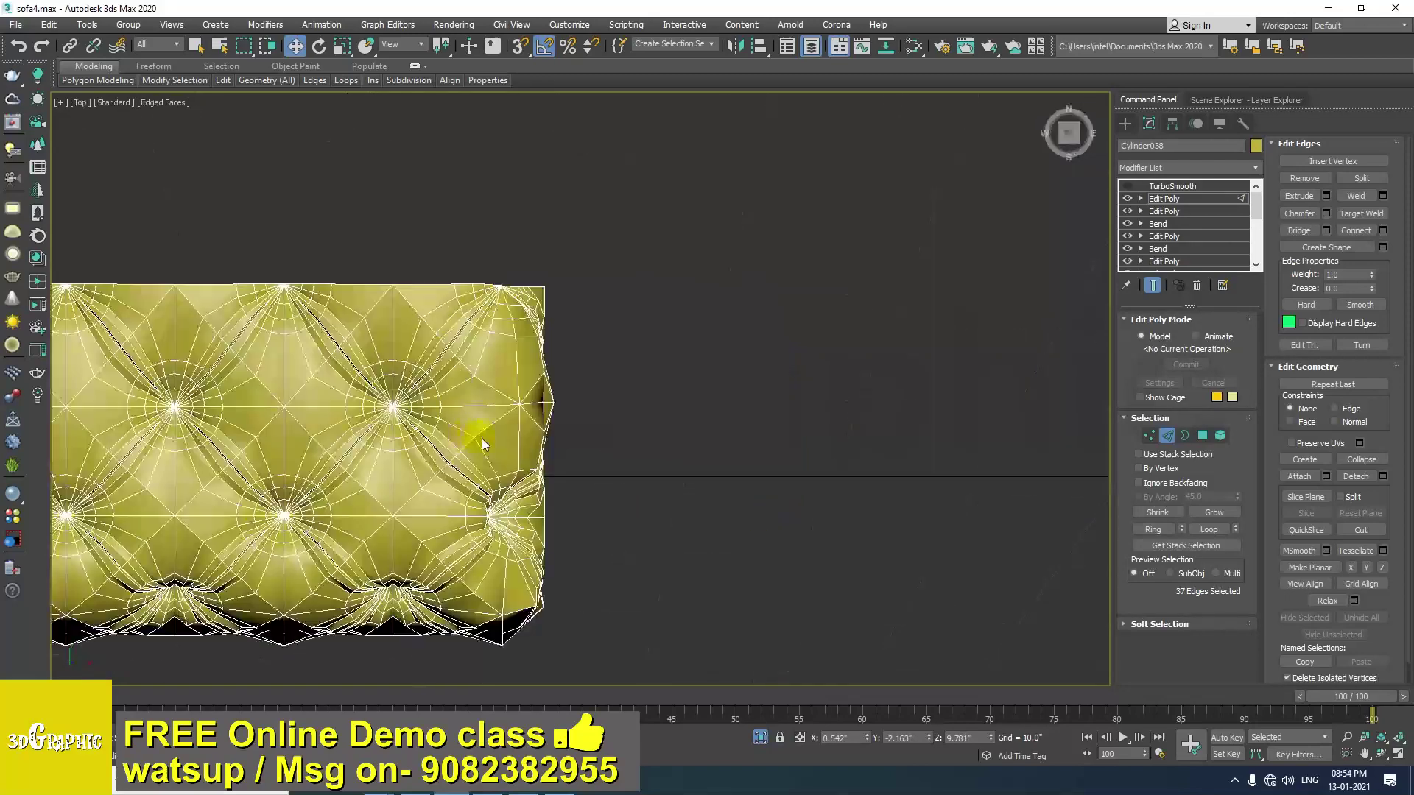
key(F3)
middle_drag(496, 480, 770, 409)
scroll(769, 409, down, 3)
middle_drag(535, 407, 594, 373)
scroll(592, 370, up, 2)
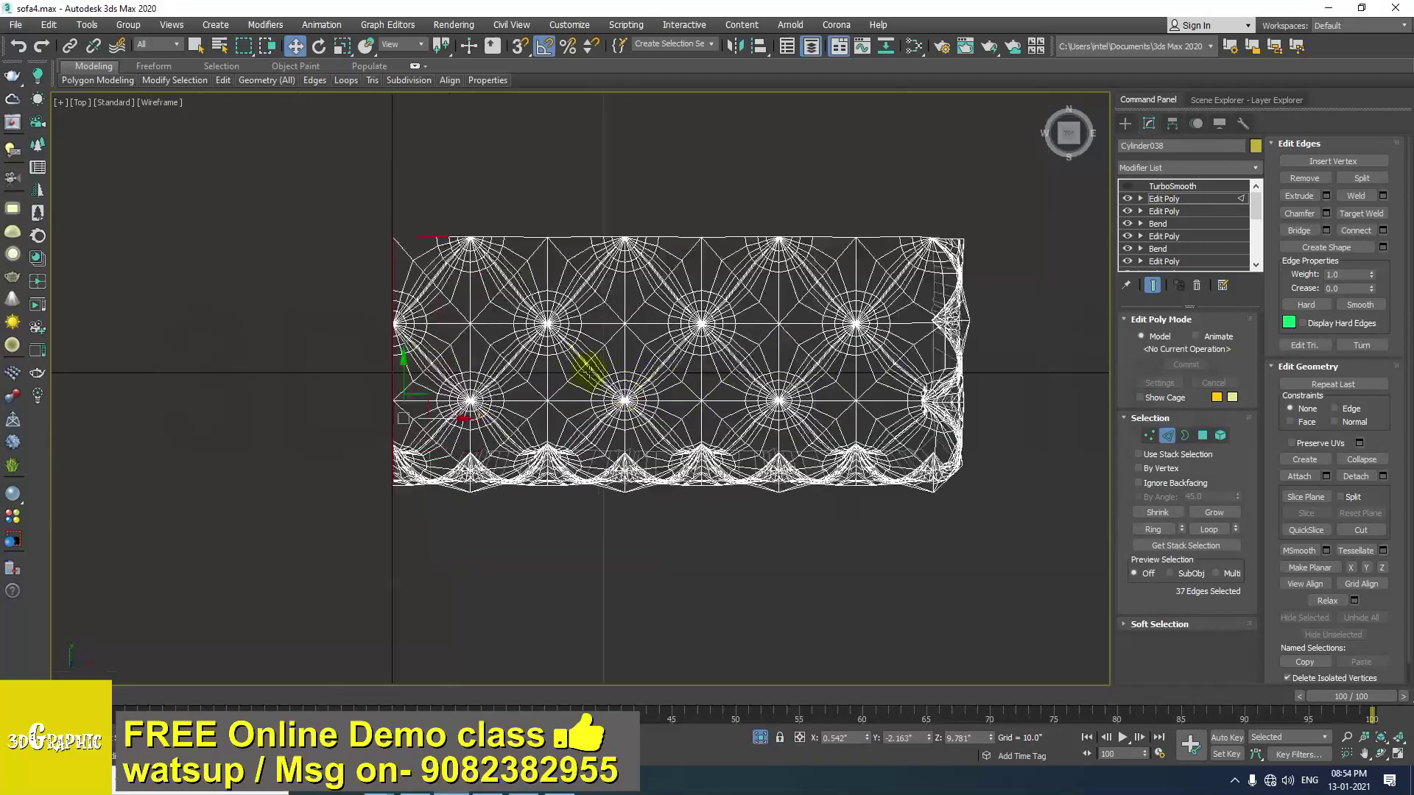
alt+drag(407, 557, 410, 558)
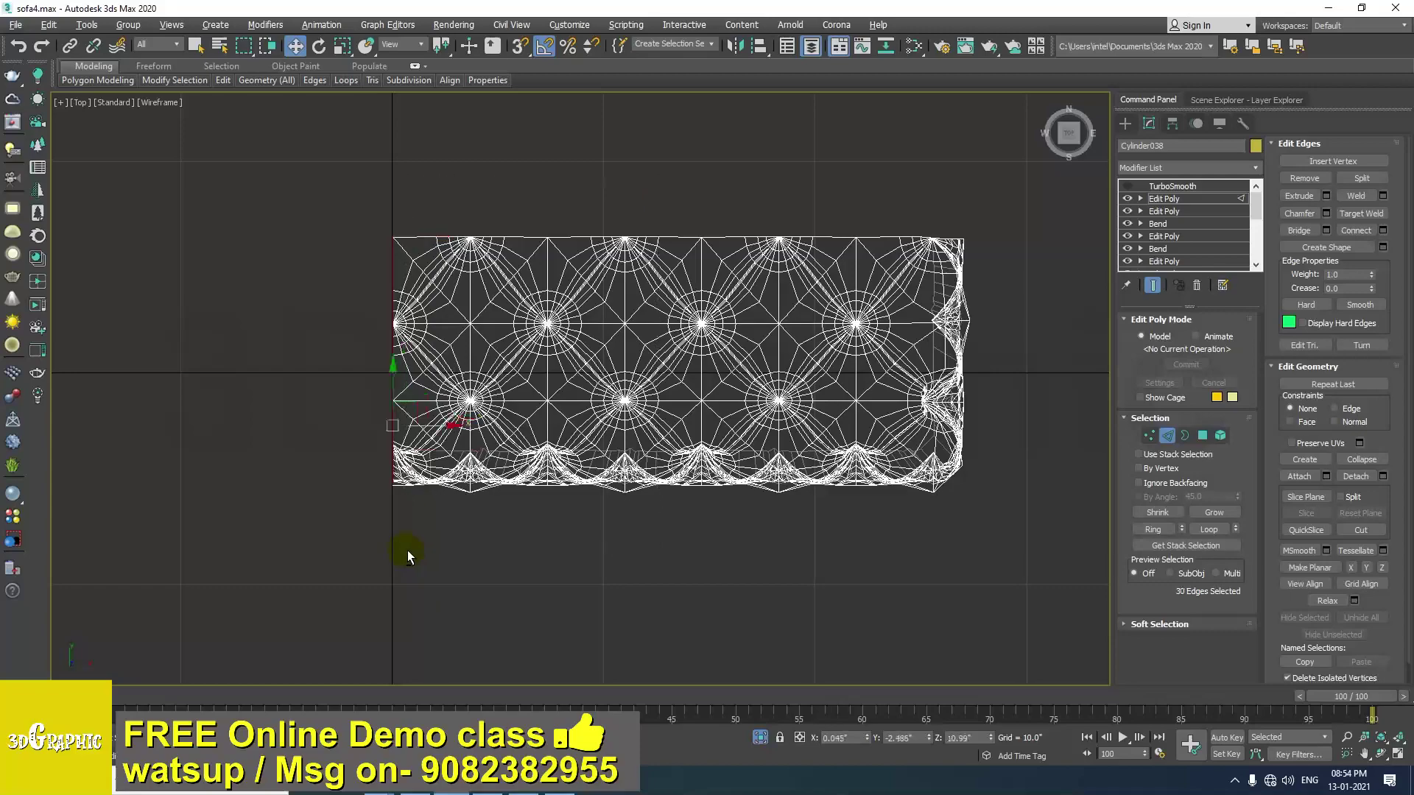
Scale the open-end edges along the World X axis to flatten them into a straight line.
key(p)
alt+middle_drag(454, 489, 468, 410)
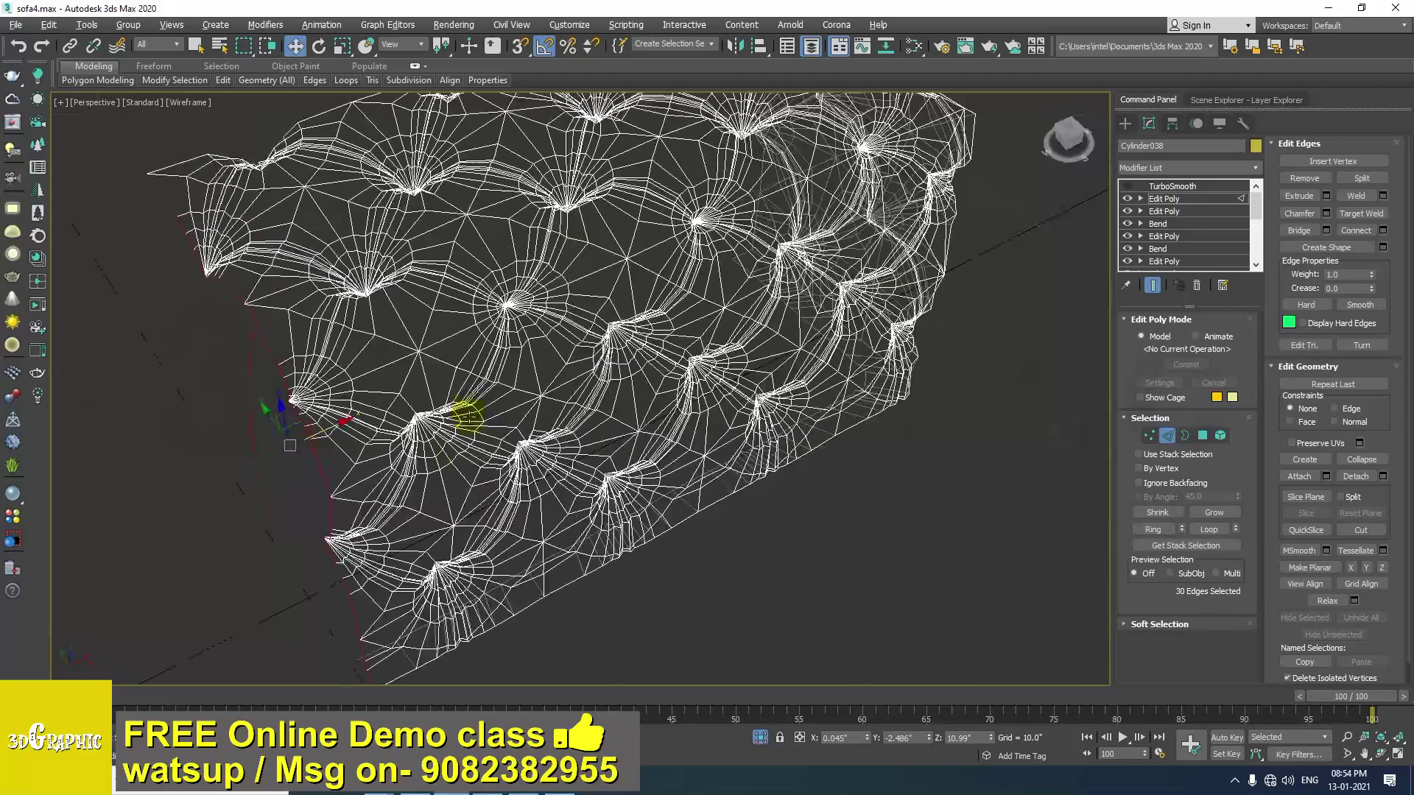
key(F3)
alt+middle_drag(345, 488, 324, 475)
scroll(324, 475, up, 2)
mouse_move(332, 530)
alt+middle_down()
mouse_move(316, 521)
mouse_move(343, 541)
alt+middle_up()
middle_drag(346, 549, 365, 434)
scroll(364, 434, down, 2)
alt+middle_drag(359, 523, 350, 465)
scroll(331, 468, up, 1)
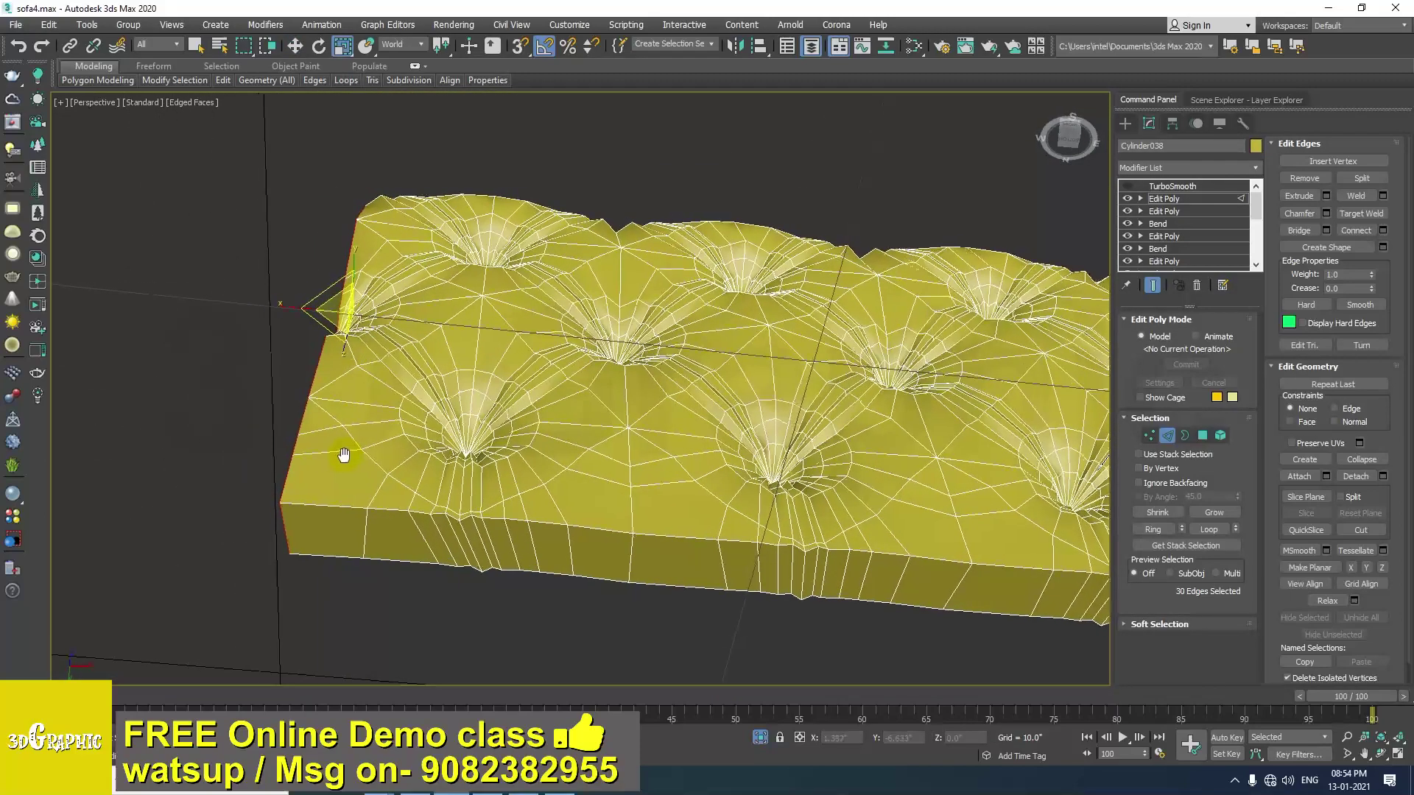
key(r)
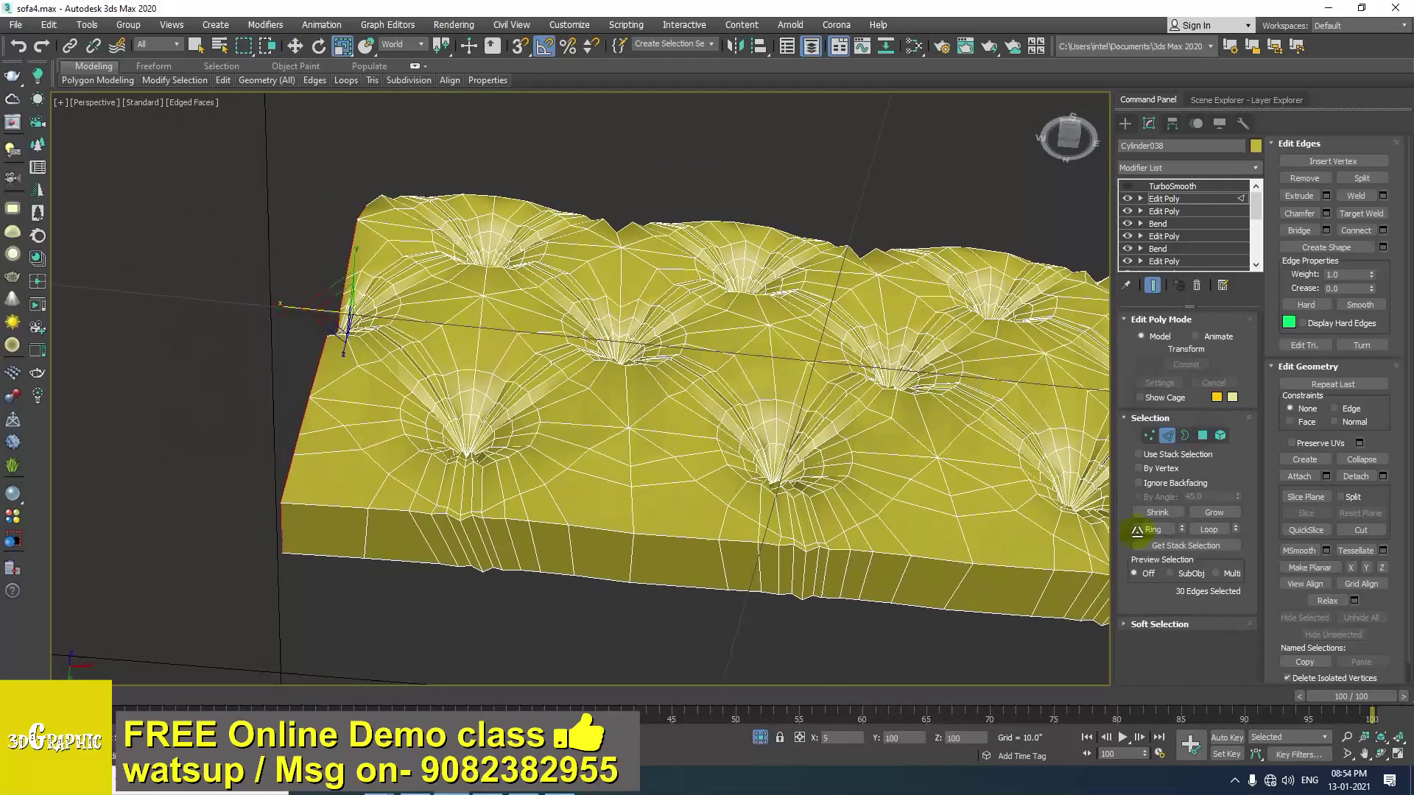
drag(282, 306, 887, 407)
Reselect the panel's open border as edges and deselect the part that does not run along the back.
alt+middle_drag(431, 361, 435, 442)
scroll(424, 420, down, 2)
scroll(451, 520, down, 4)
alt+middle_drag(452, 521, 582, 509)
alt+middle_drag(497, 521, 431, 459)
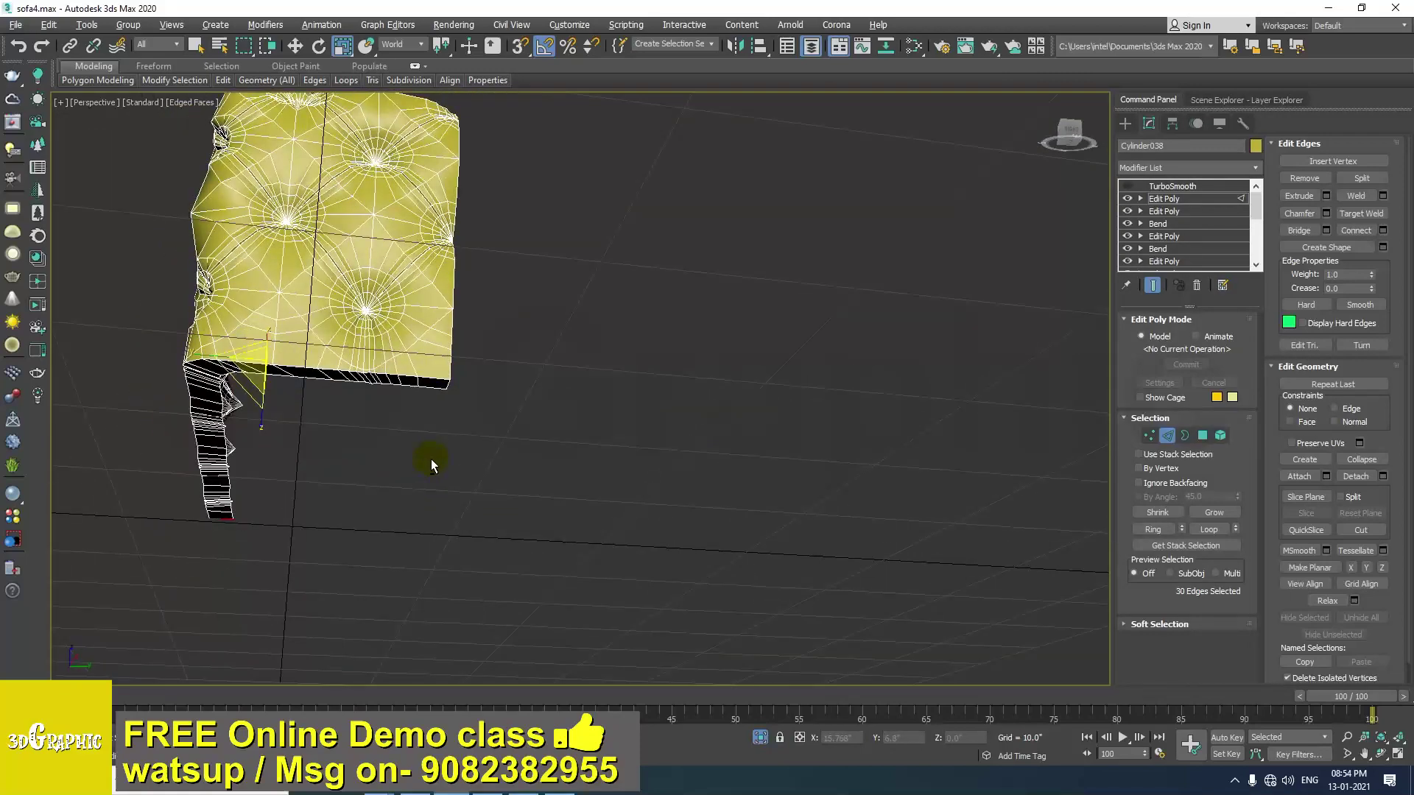
key(3)
click(450, 323)
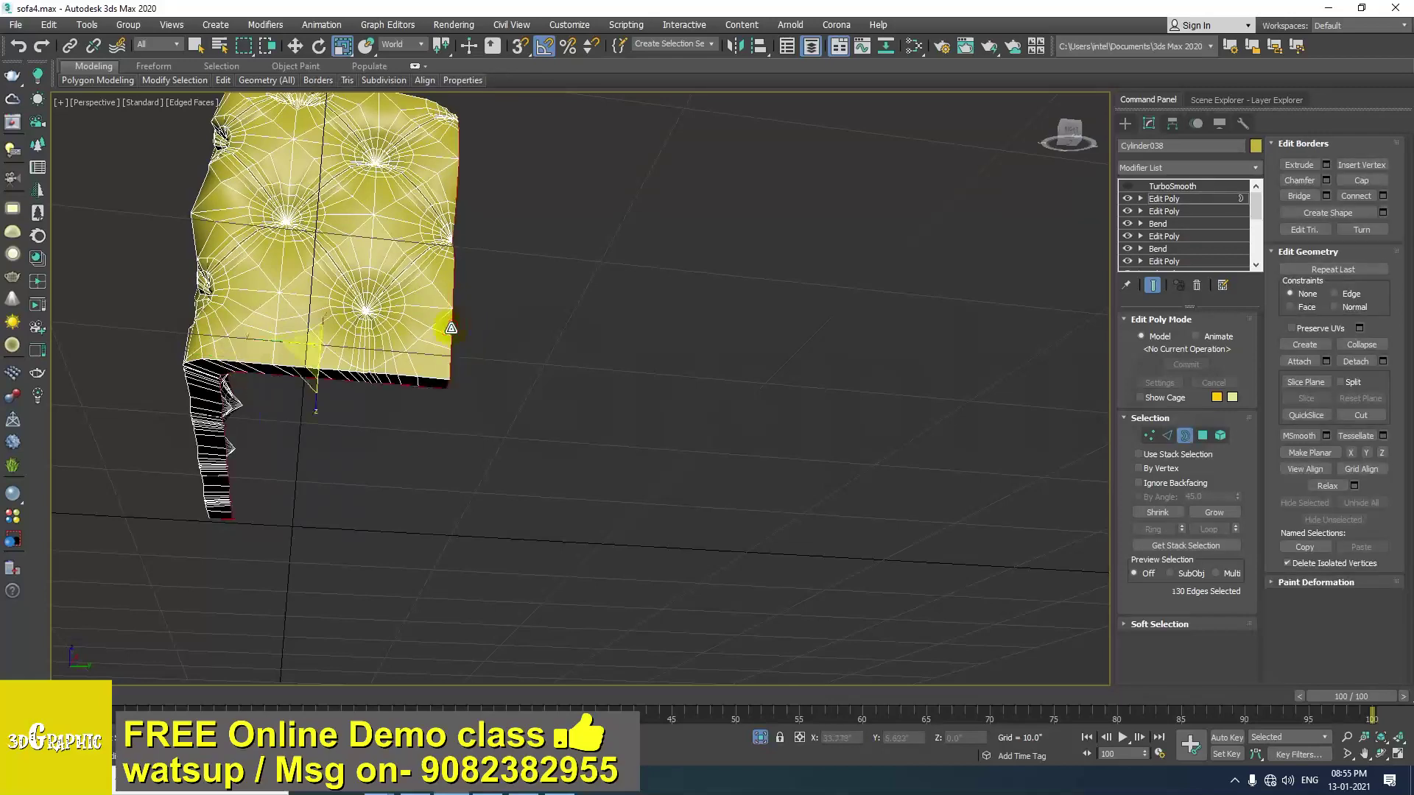
key(2)
key(w)
alt+middle_drag(410, 401, 377, 465)
drag(228, 176, 387, 558)
Deselect the leftover flange and open-end edges at the corners, keeping only the edges along the panel's back.
scroll(415, 504, up, 4)
alt+middle_drag(415, 504, 404, 430)
scroll(355, 370, up, 3)
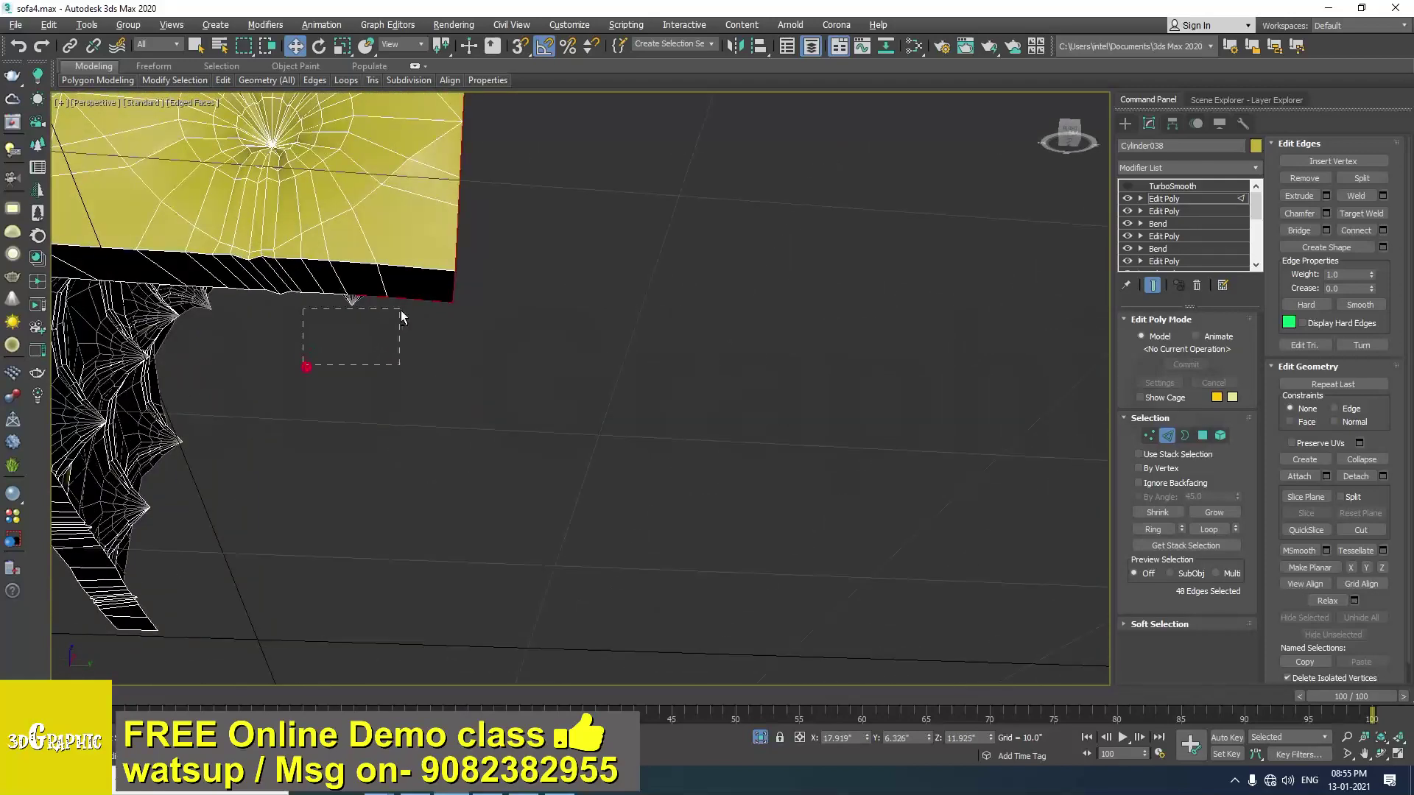
alt+middle_drag(404, 304, 394, 343)
alt+drag(344, 436, 387, 371)
alt+middle_drag(388, 372, 378, 404)
scroll(378, 404, down, 3)
alt+middle_drag(401, 541, 395, 477)
alt+middle_drag(364, 297, 377, 575)
mouse_move(422, 324)
alt+middle_down()
mouse_move(421, 338)
mouse_move(593, 401)
mouse_move(628, 540)
mouse_move(373, 260)
alt+middle_up()
alt+middle_drag(452, 483, 444, 425)
key(F4)
key(F4)
key(F3)
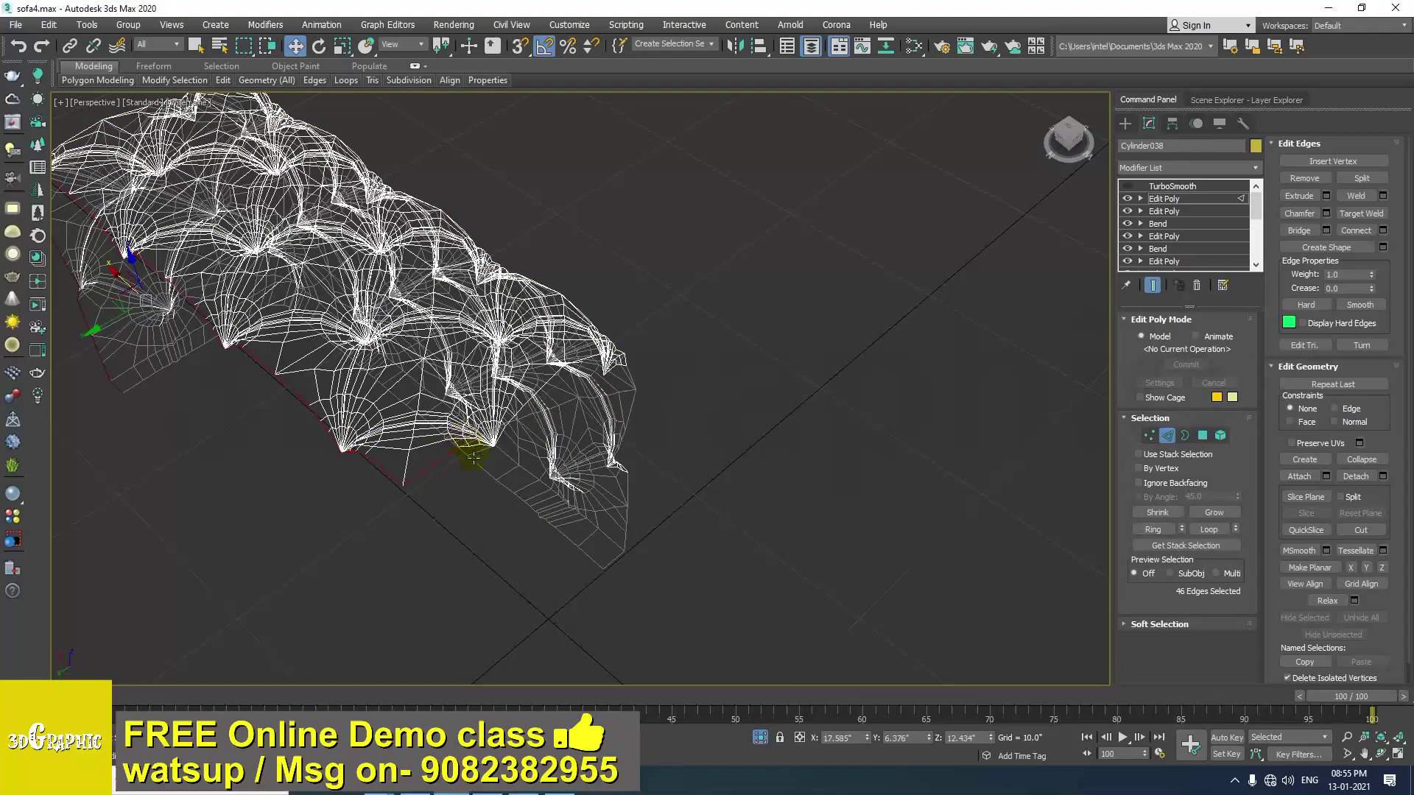
alt+drag(465, 474, 431, 502)
Scale the back edges along the World Y axis to straighten them, and clear the selection.
key(r)
middle_drag(390, 457, 564, 499)
alt+middle_drag(420, 479, 592, 485)
middle_drag(216, 408, 515, 439)
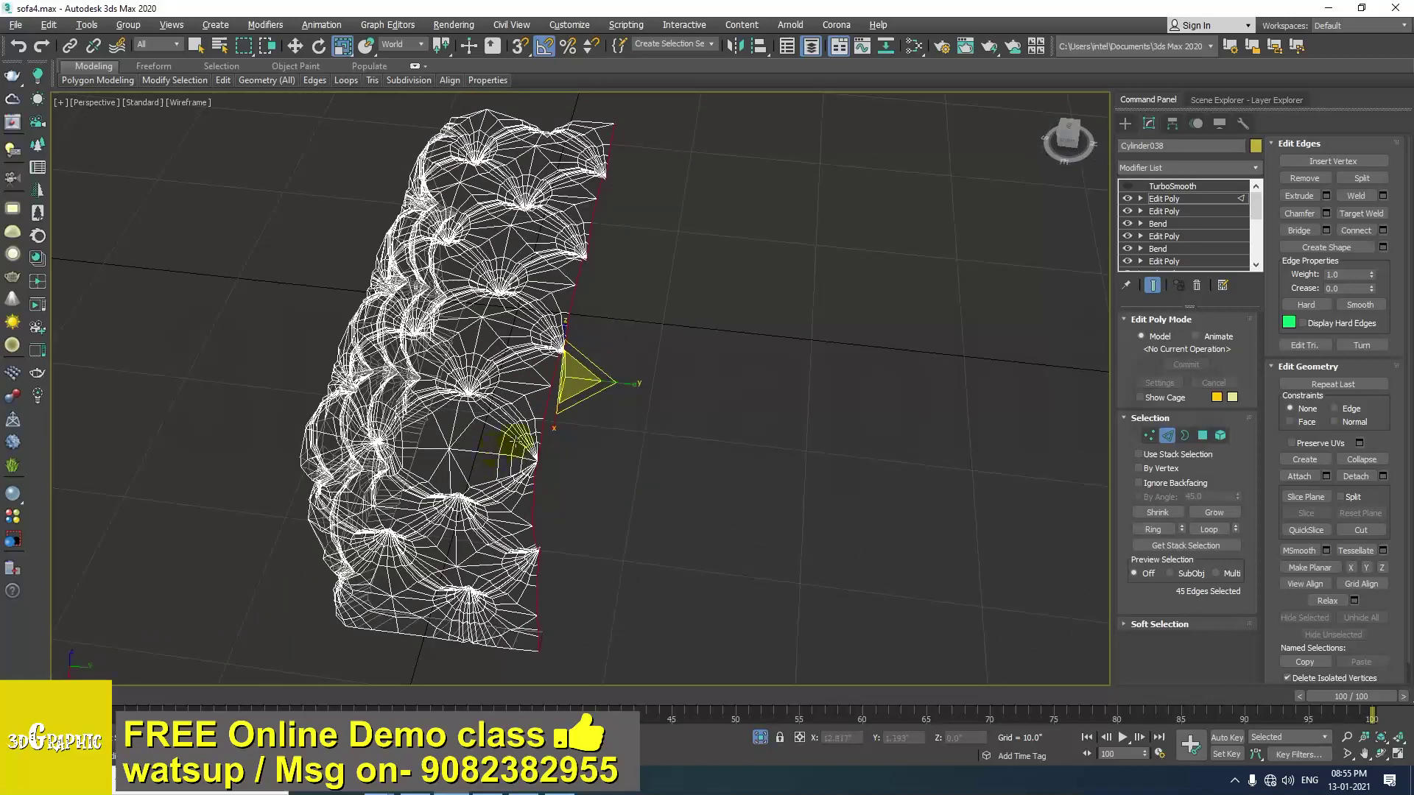
scroll(515, 439, up, 1)
drag(642, 376, 60, 277)
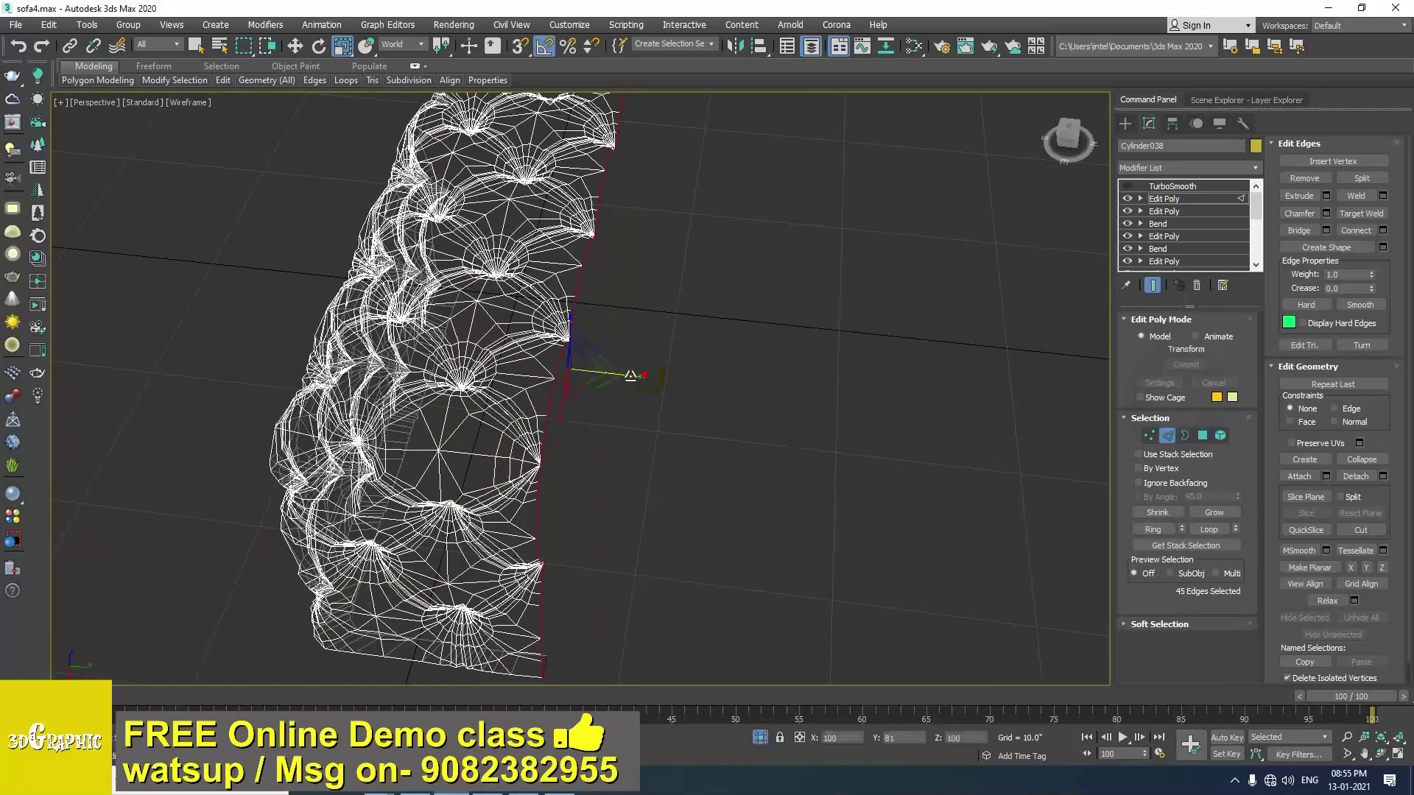
key(F3)
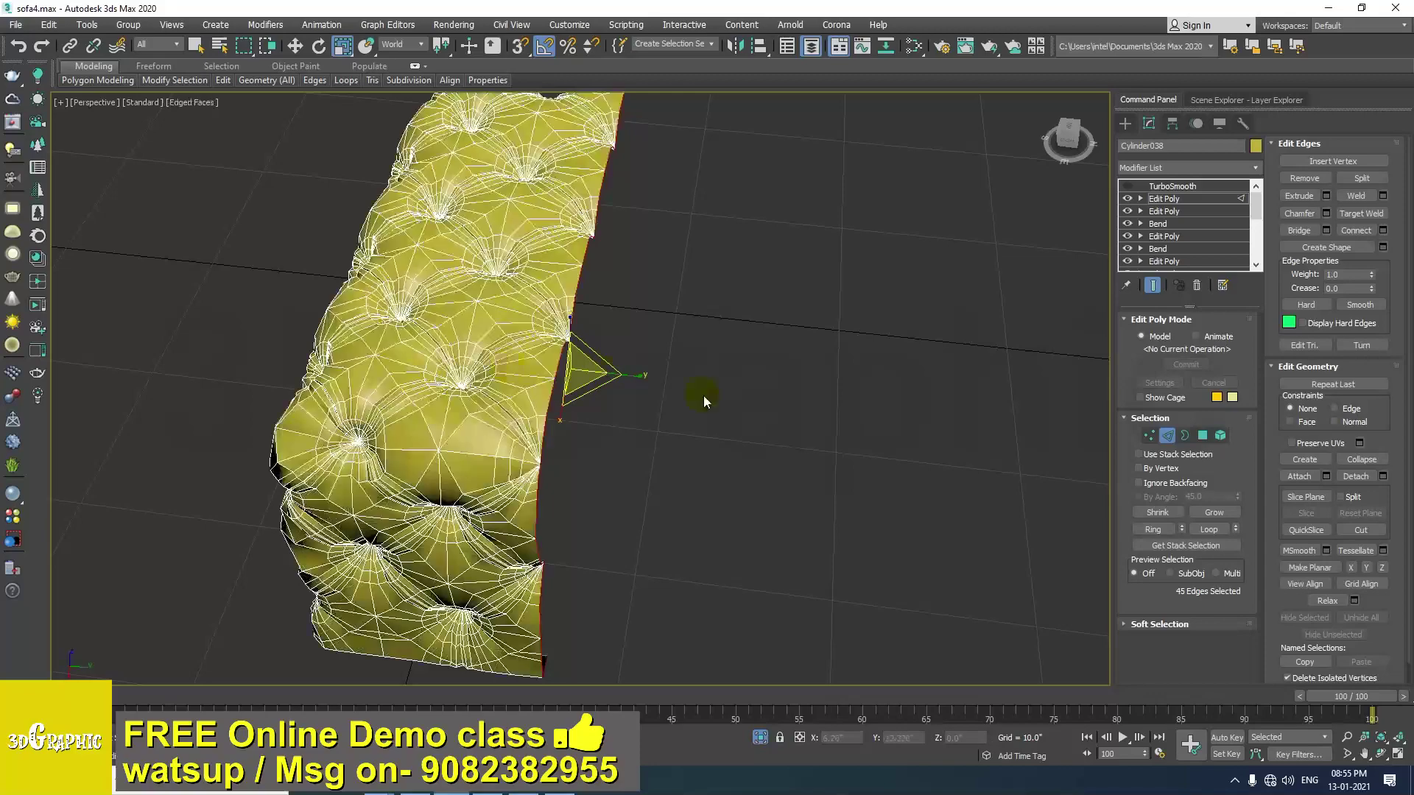
key(w)
click(669, 433)
Examine the straightened borders and the tufting around the bent corner from several angles.
scroll(611, 449, down, 3)
alt+middle_drag(603, 436, 780, 492)
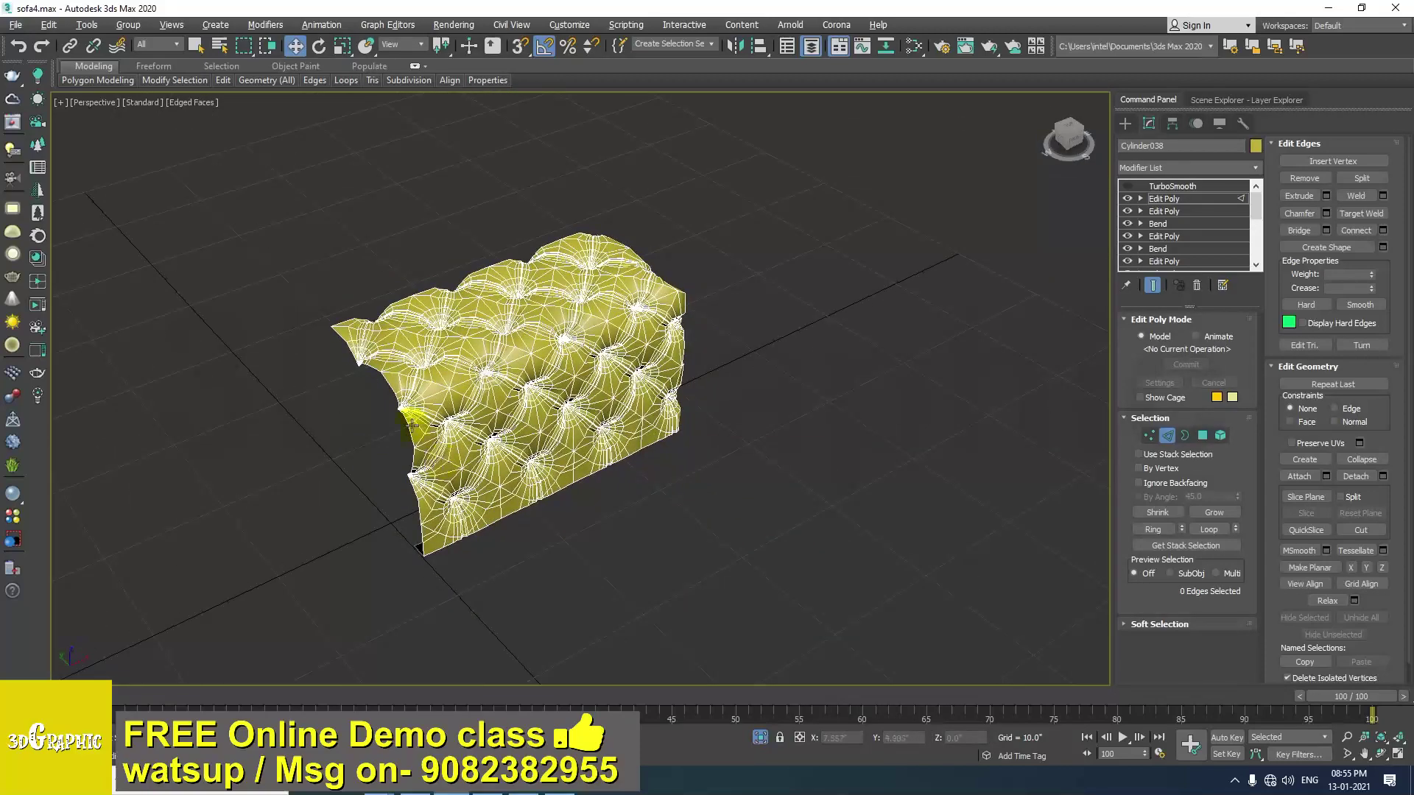
alt+middle_drag(280, 533, 616, 383)
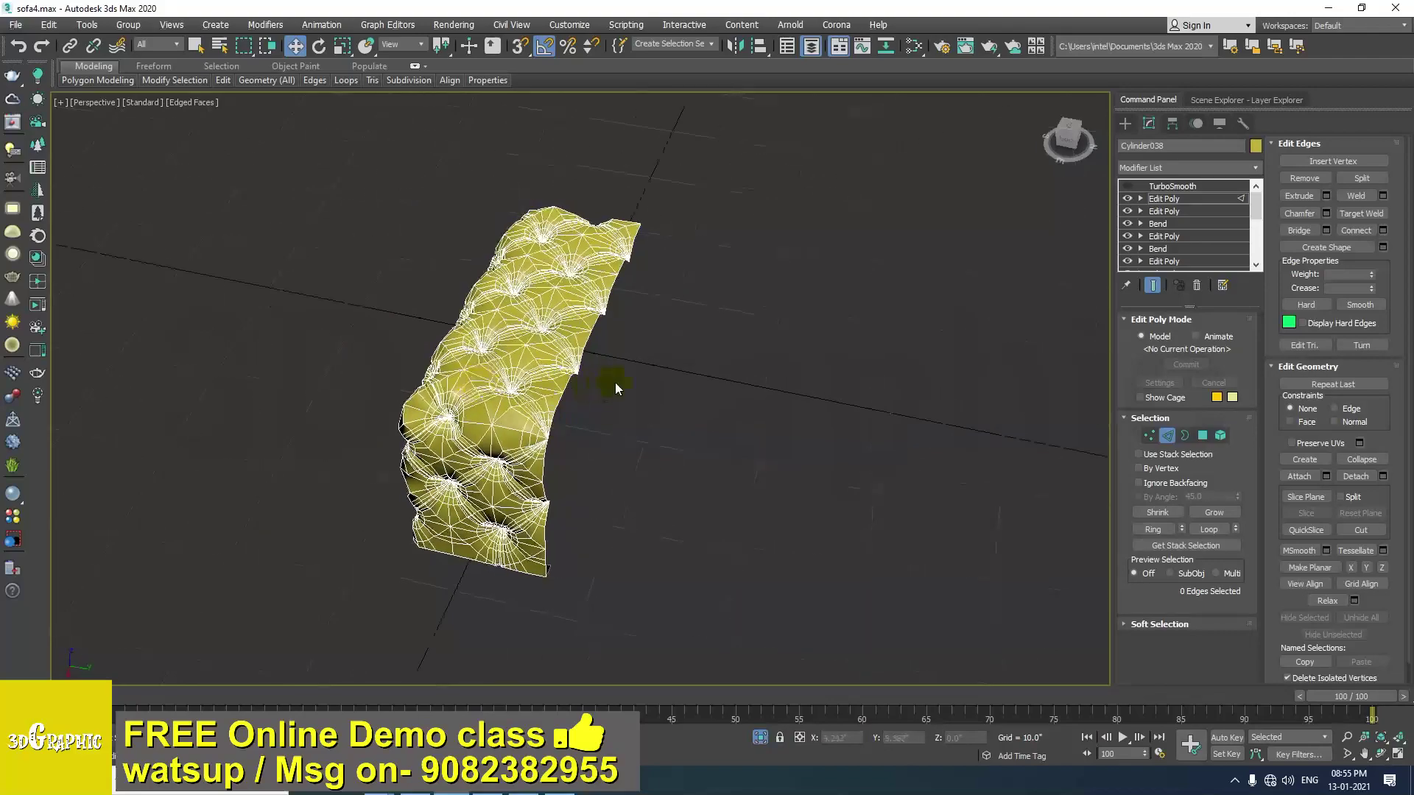
alt+middle_drag(541, 418, 527, 472)
scroll(574, 435, up, 3)
scroll(621, 412, up, 1)
scroll(639, 386, up, 4)
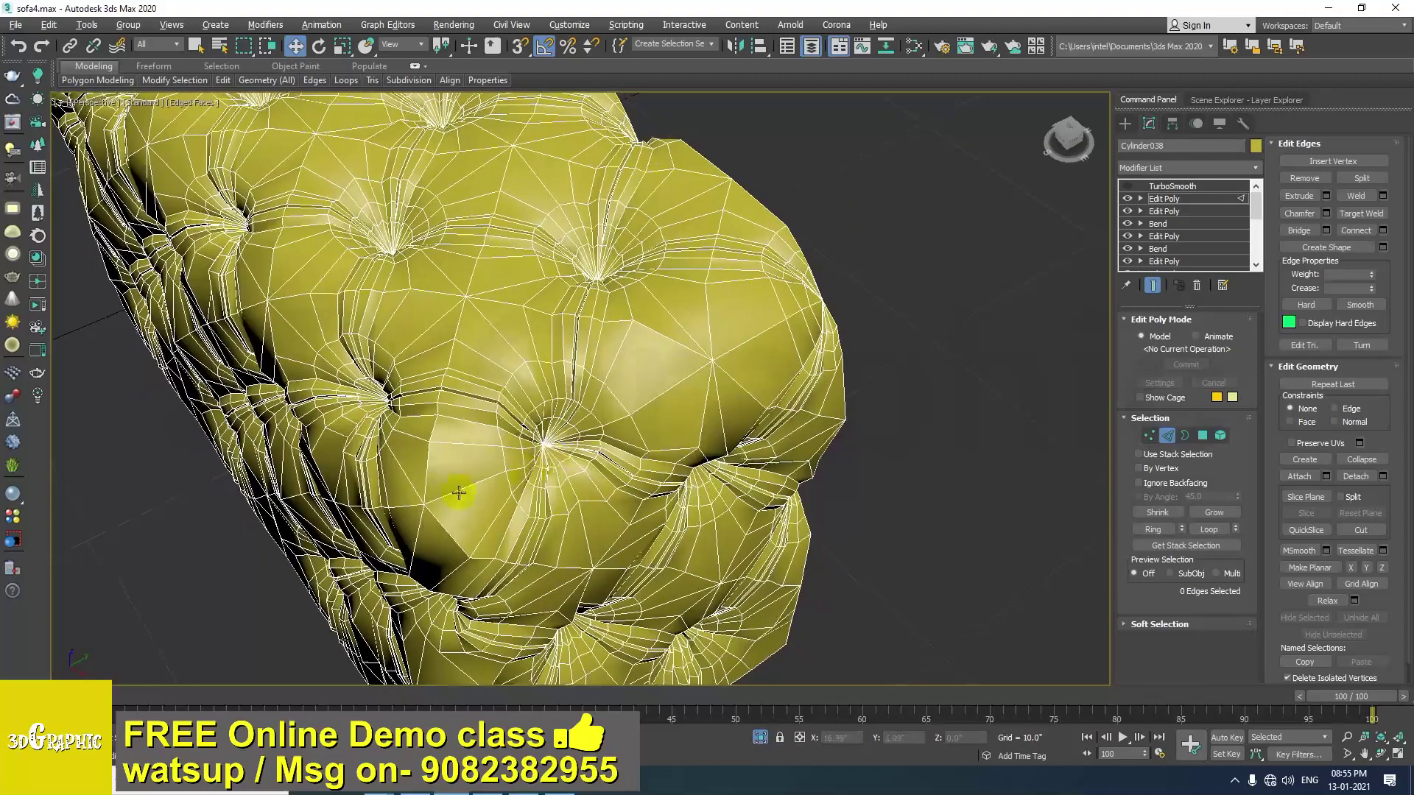
alt+middle_drag(770, 396, 506, 438)
scroll(604, 387, down, 3)
alt+middle_drag(411, 471, 601, 366)
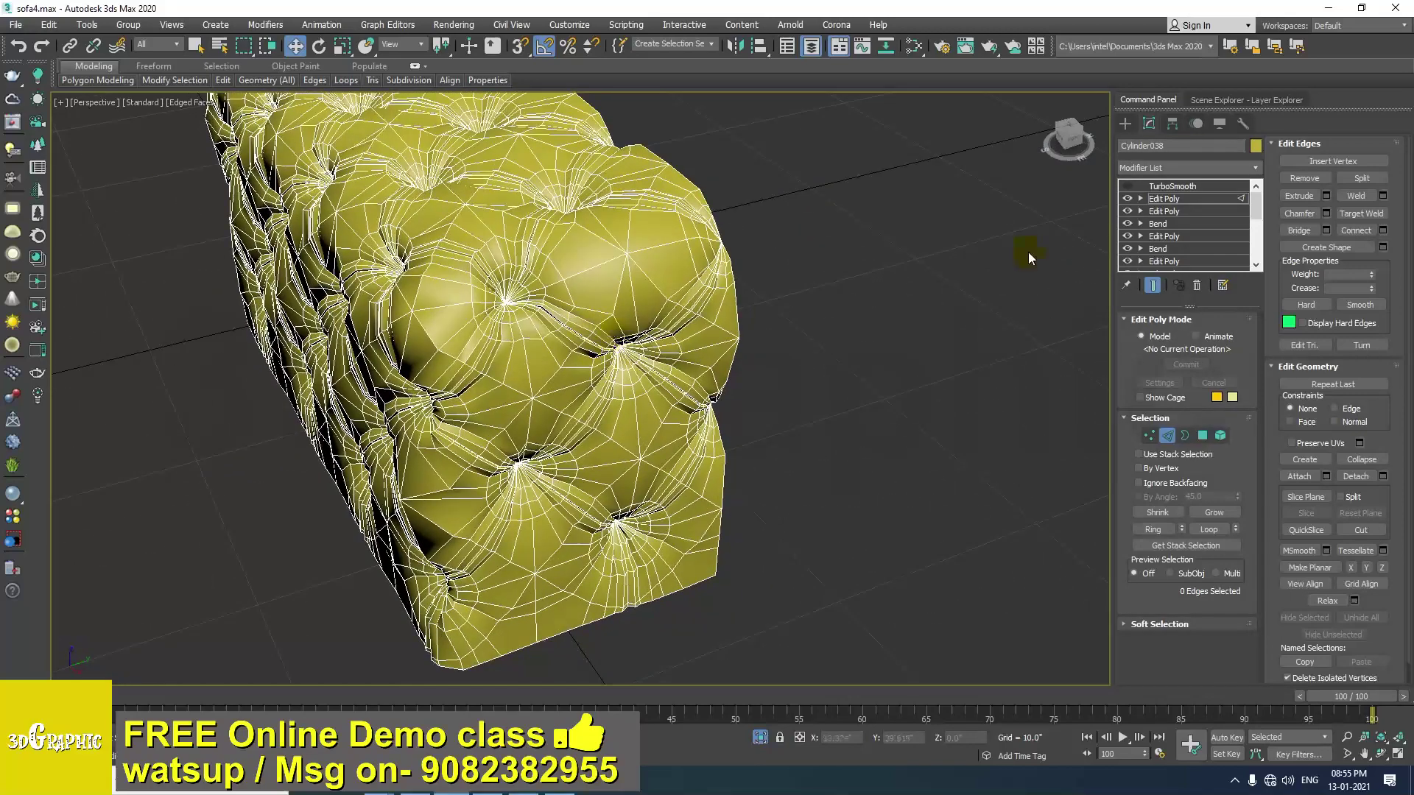
Leave edge editing and examine the panel's wireframe, checking the tufted cushions around the bent corner from several angles.
click(1182, 201)
middle_drag(735, 423, 766, 378)
key(F3)
middle_drag(724, 435, 759, 359)
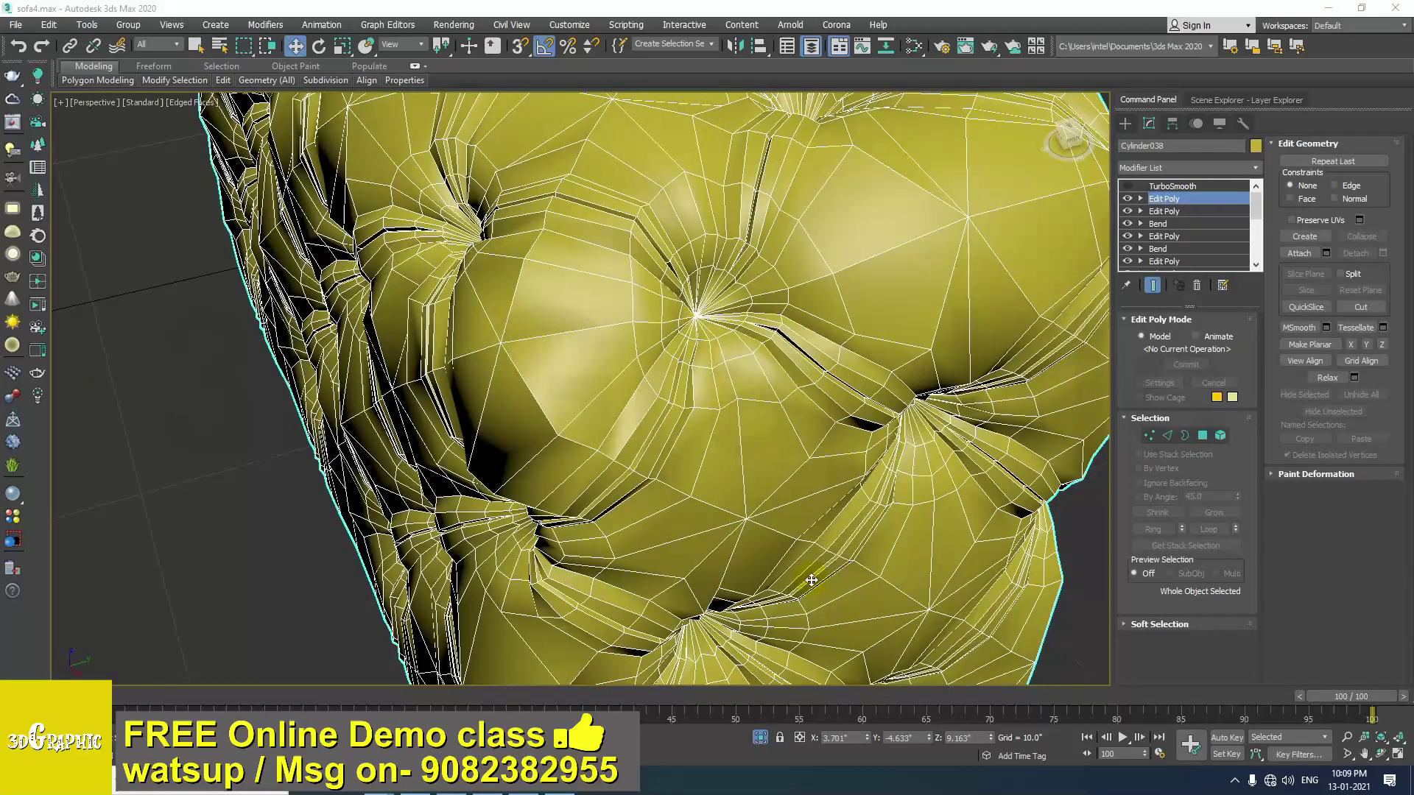
alt+middle_drag(662, 403, 534, 382)
scroll(604, 371, down, 4)
scroll(587, 388, up, 2)
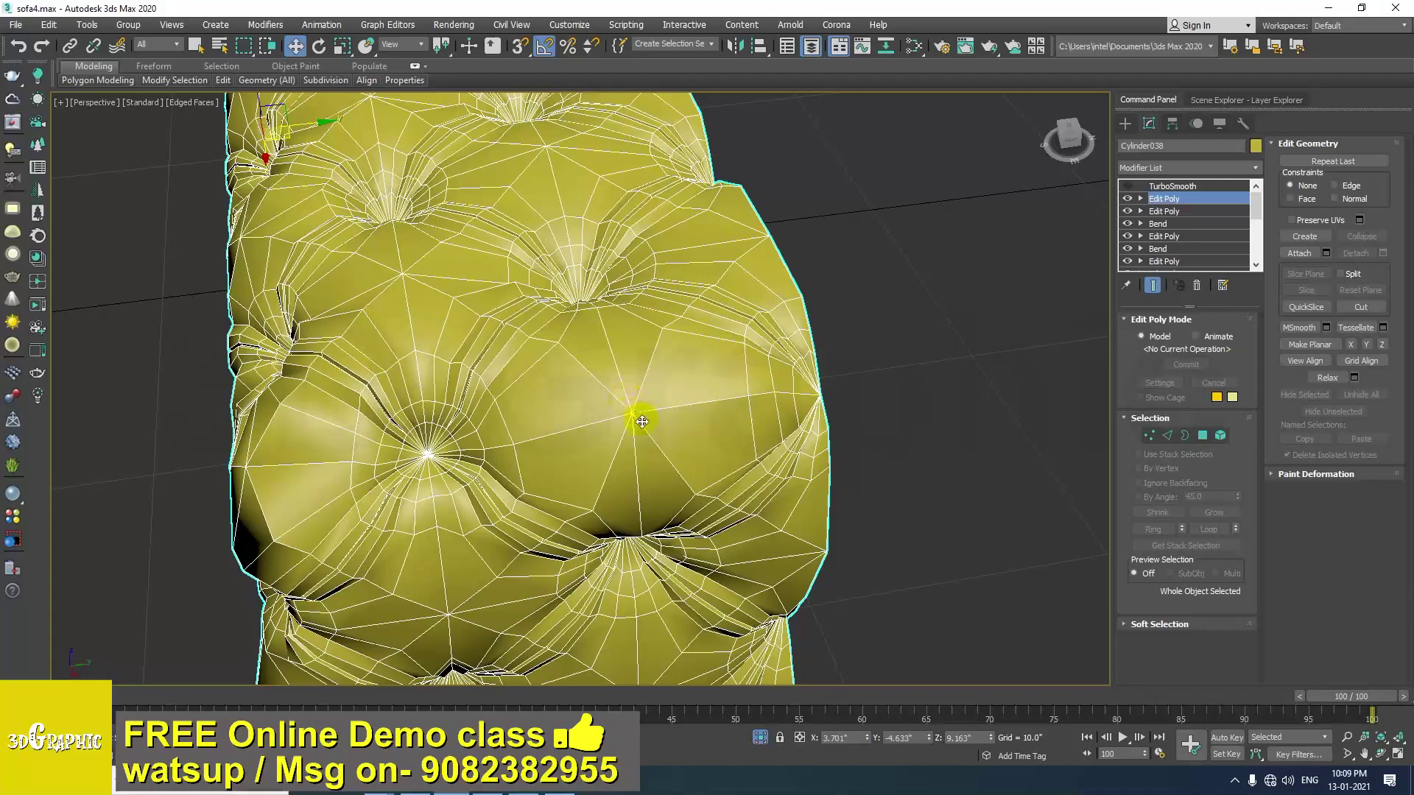
alt+middle_drag(626, 431, 585, 421)
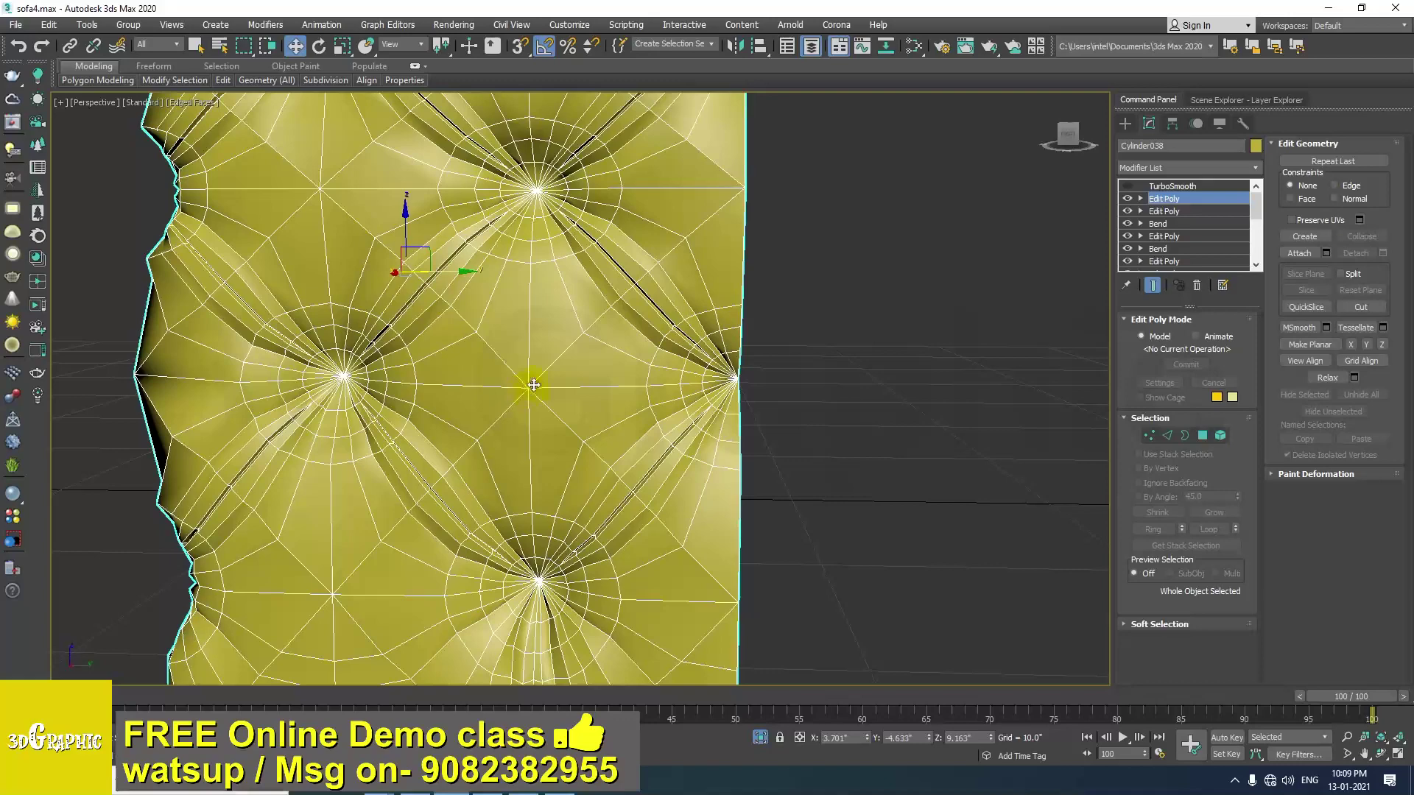
scroll(527, 361, down, 3)
alt+middle_drag(515, 273, 492, 314)
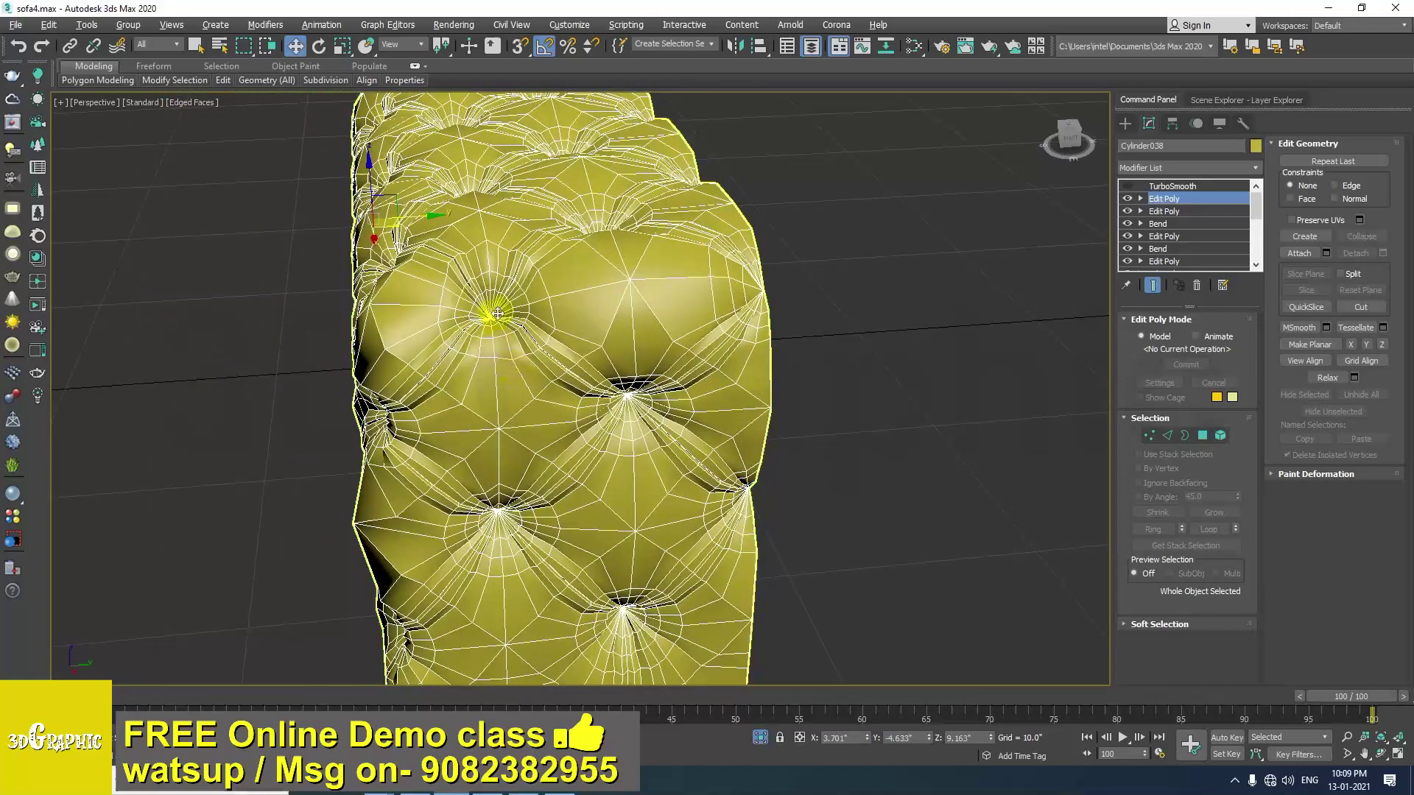
middle_drag(568, 431, 559, 363)
alt+middle_drag(607, 456, 516, 451)
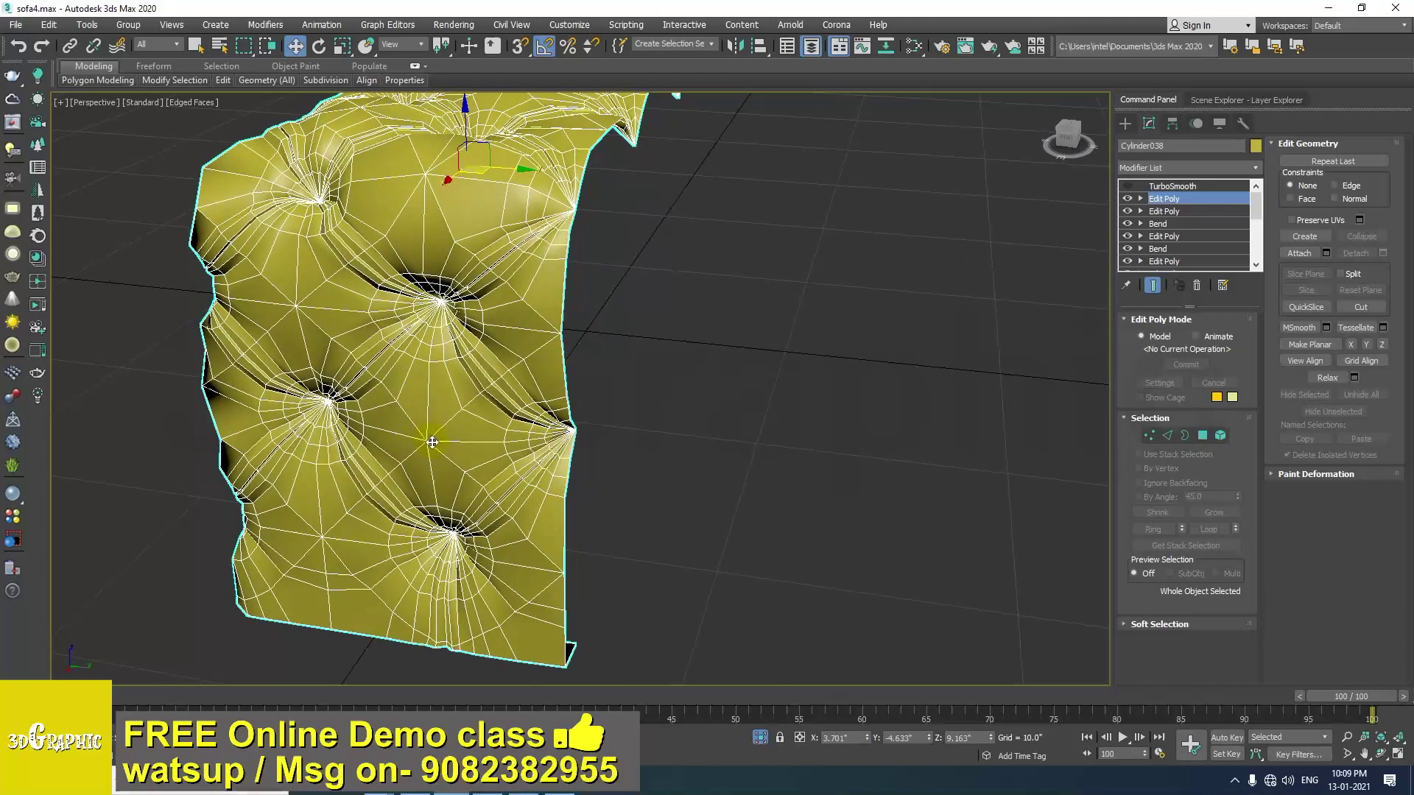
alt+middle_drag(432, 446, 656, 417)
alt+middle_drag(562, 418, 601, 530)
scroll(618, 456, up, 2)
alt+middle_drag(606, 322, 729, 365)
scroll(671, 352, up, 2)
scroll(785, 285, up, 1)
middle_drag(746, 305, 437, 434)
scroll(622, 360, down, 5)
scroll(355, 439, up, 6)
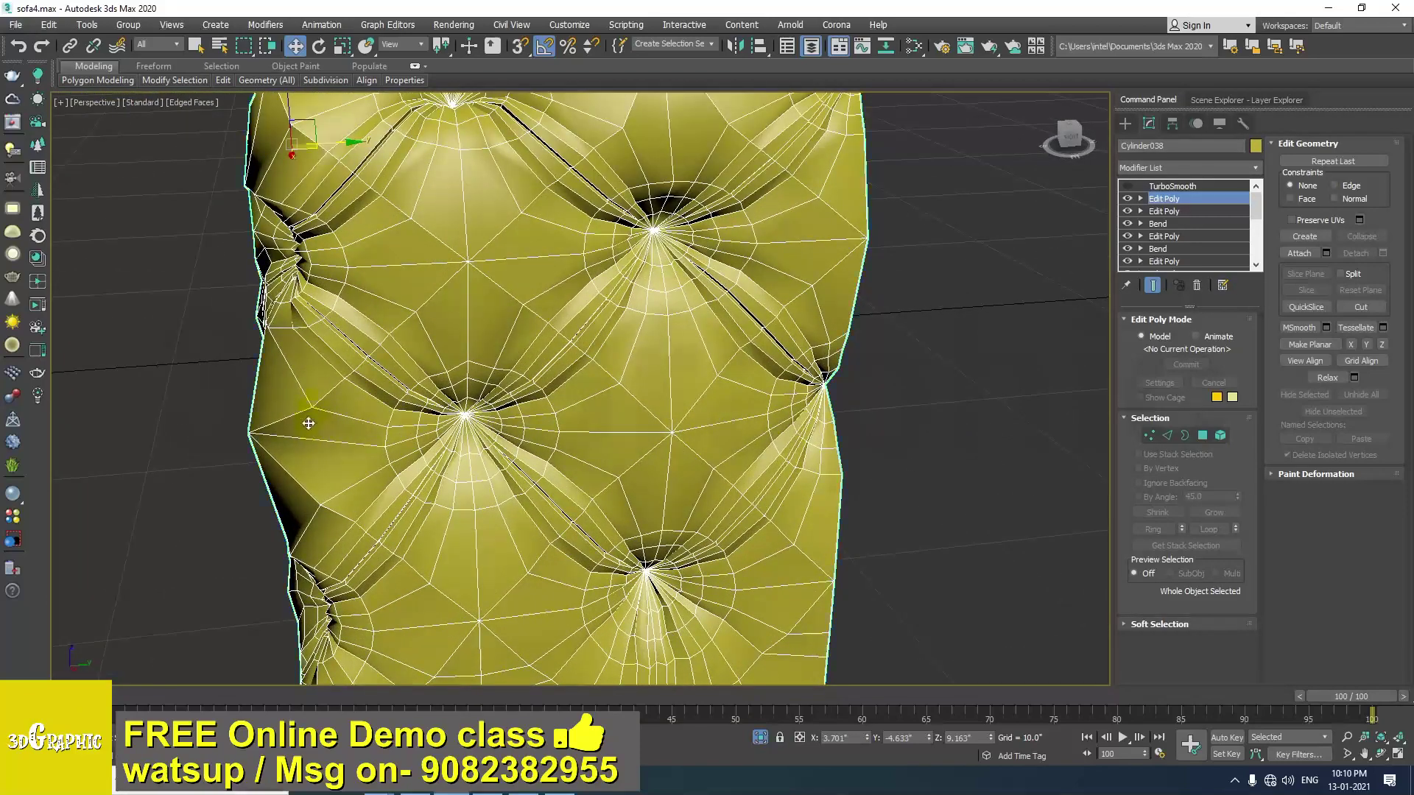
alt+middle_drag(317, 458, 258, 436)
middle_drag(258, 436, 407, 445)
middle_drag(236, 432, 281, 606)
alt+middle_drag(274, 471, 588, 442)
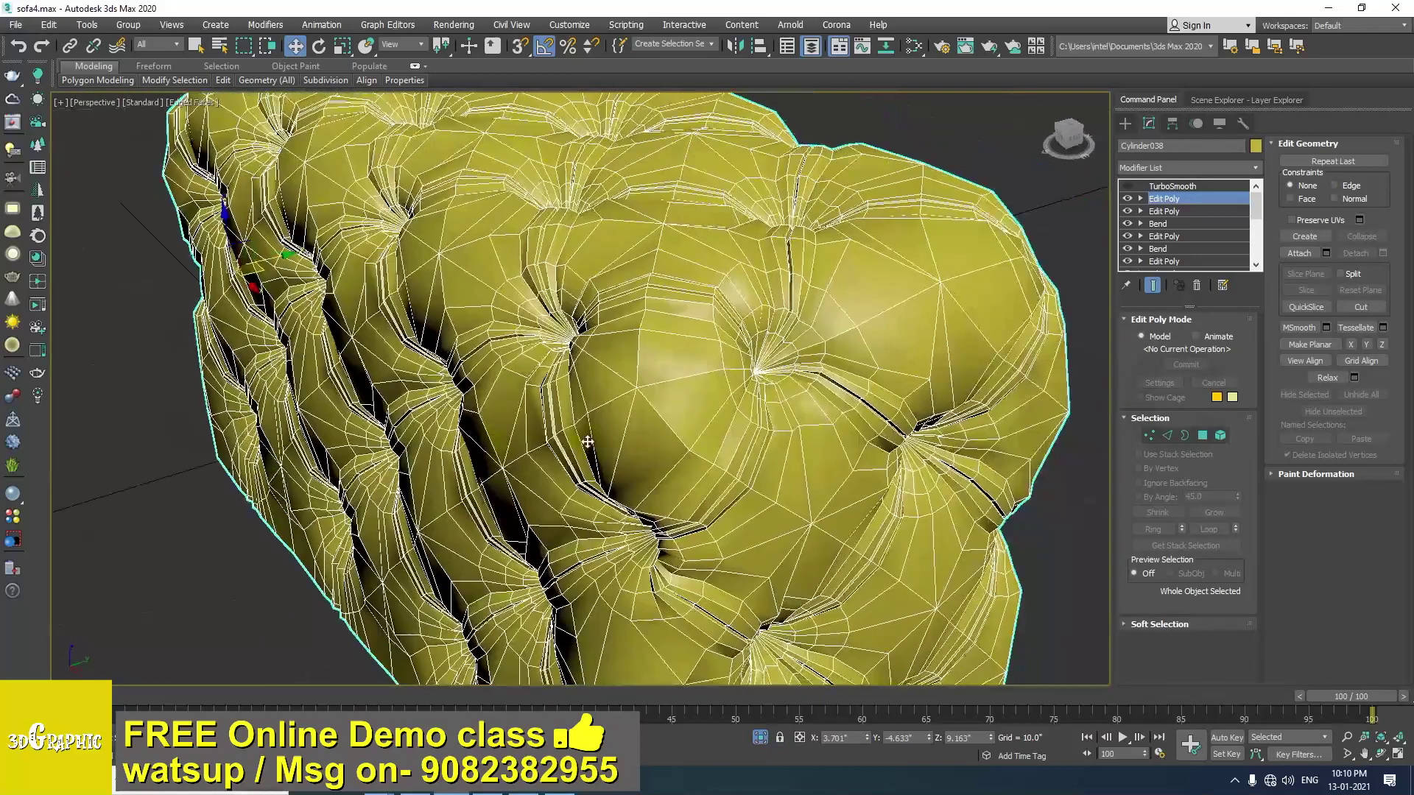
alt+middle_drag(648, 383, 584, 440)
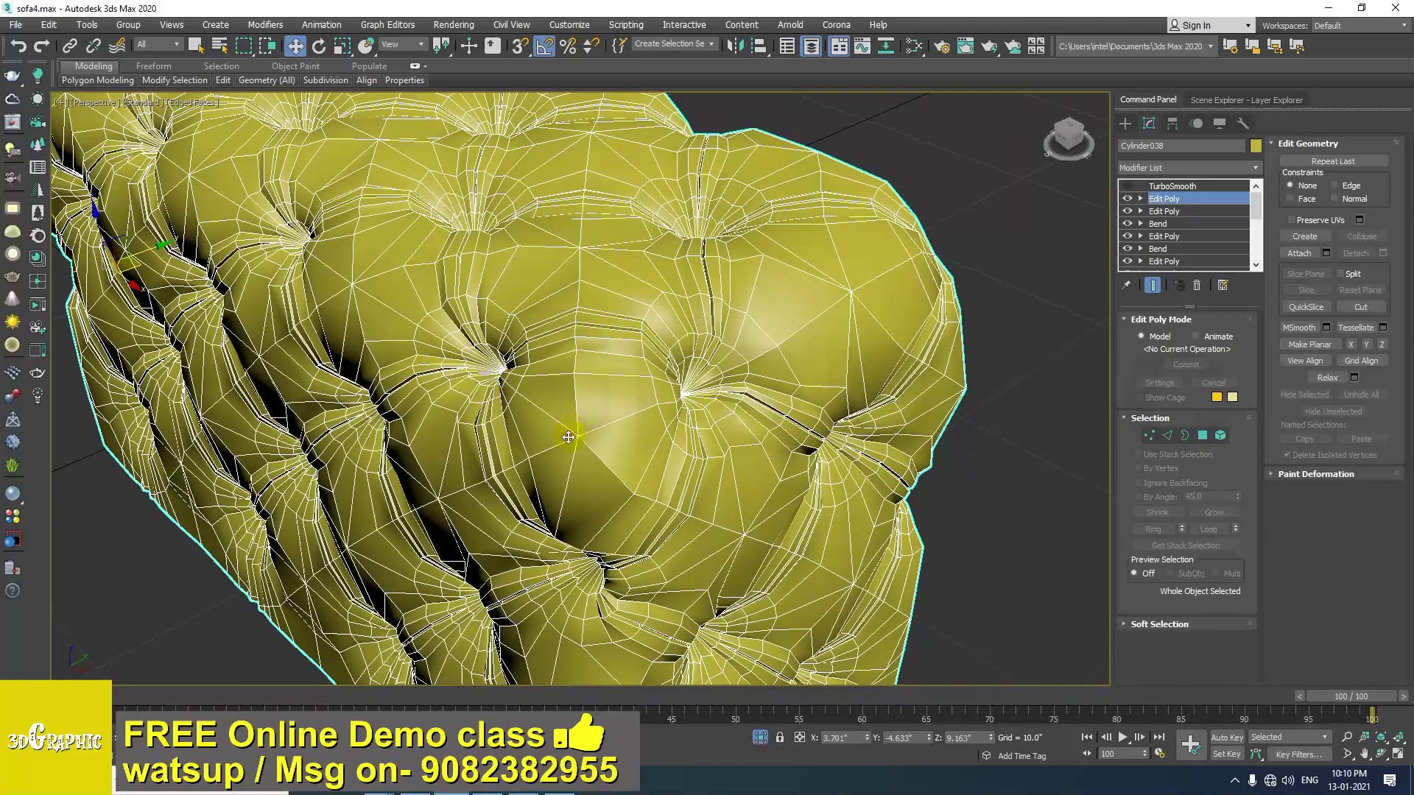
alt+middle_drag(849, 311, 758, 293)
alt+middle_drag(758, 368, 687, 326)
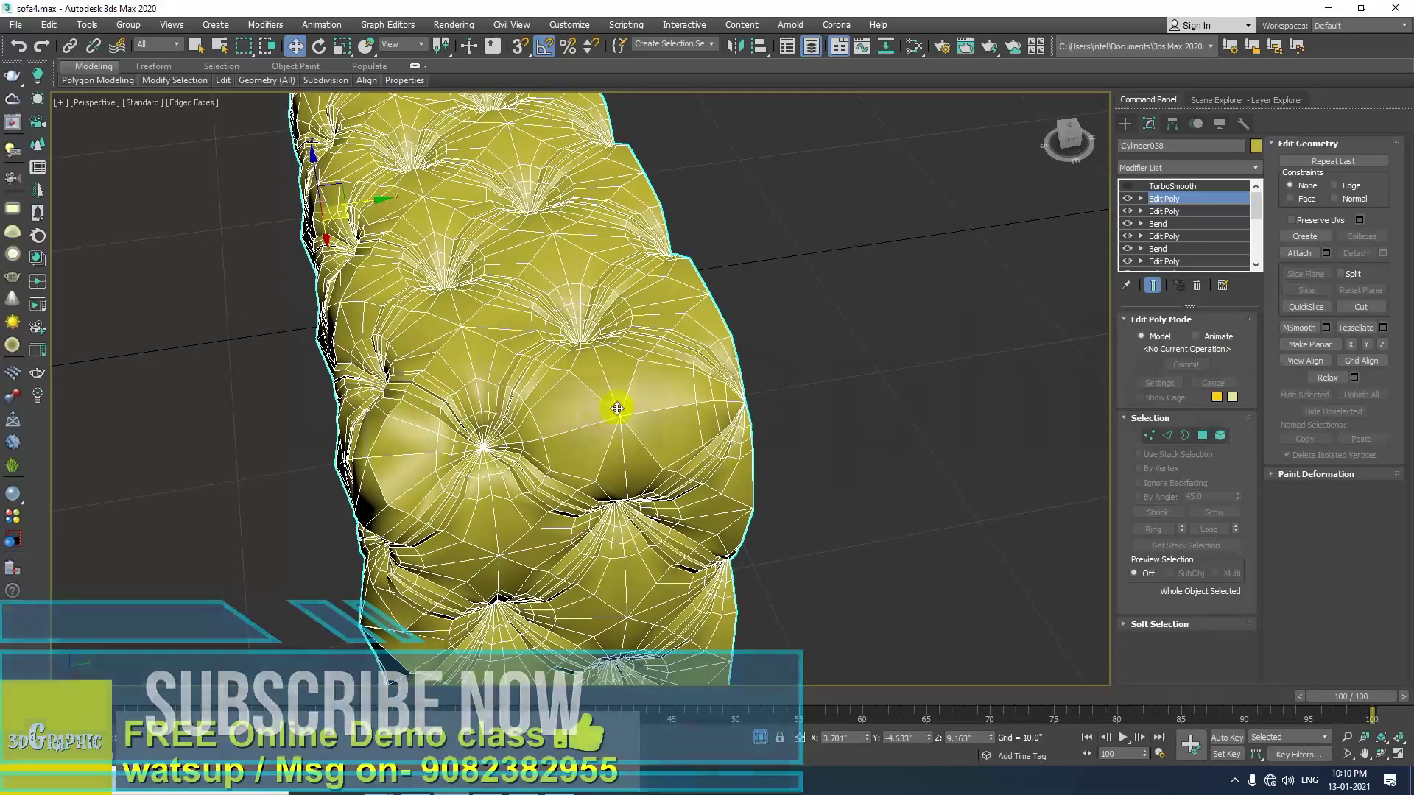
scroll(599, 413, up, 2)
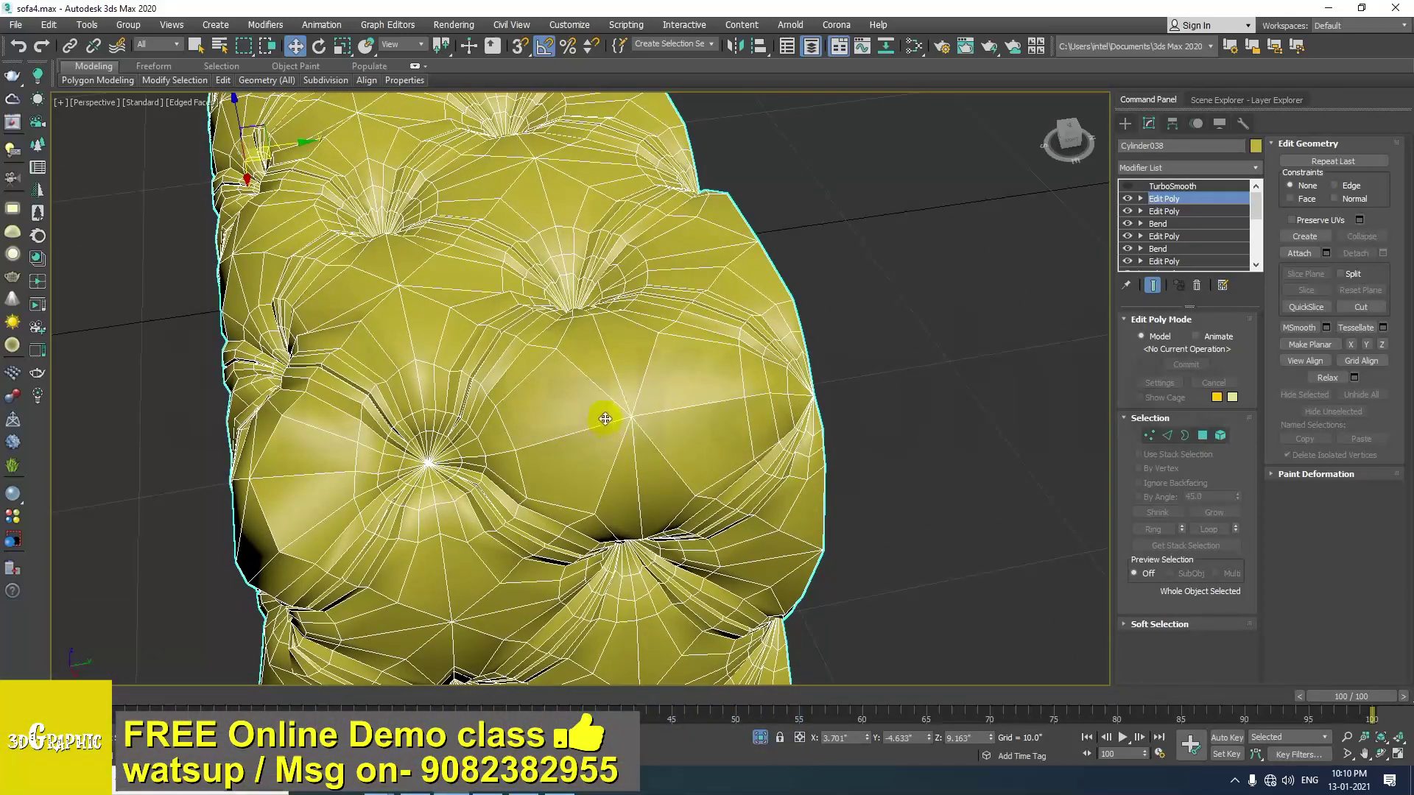
Add a new Edit Poly modifier to the panel, above the existing Edit Poly and below TurboSmooth.
click(1172, 168)
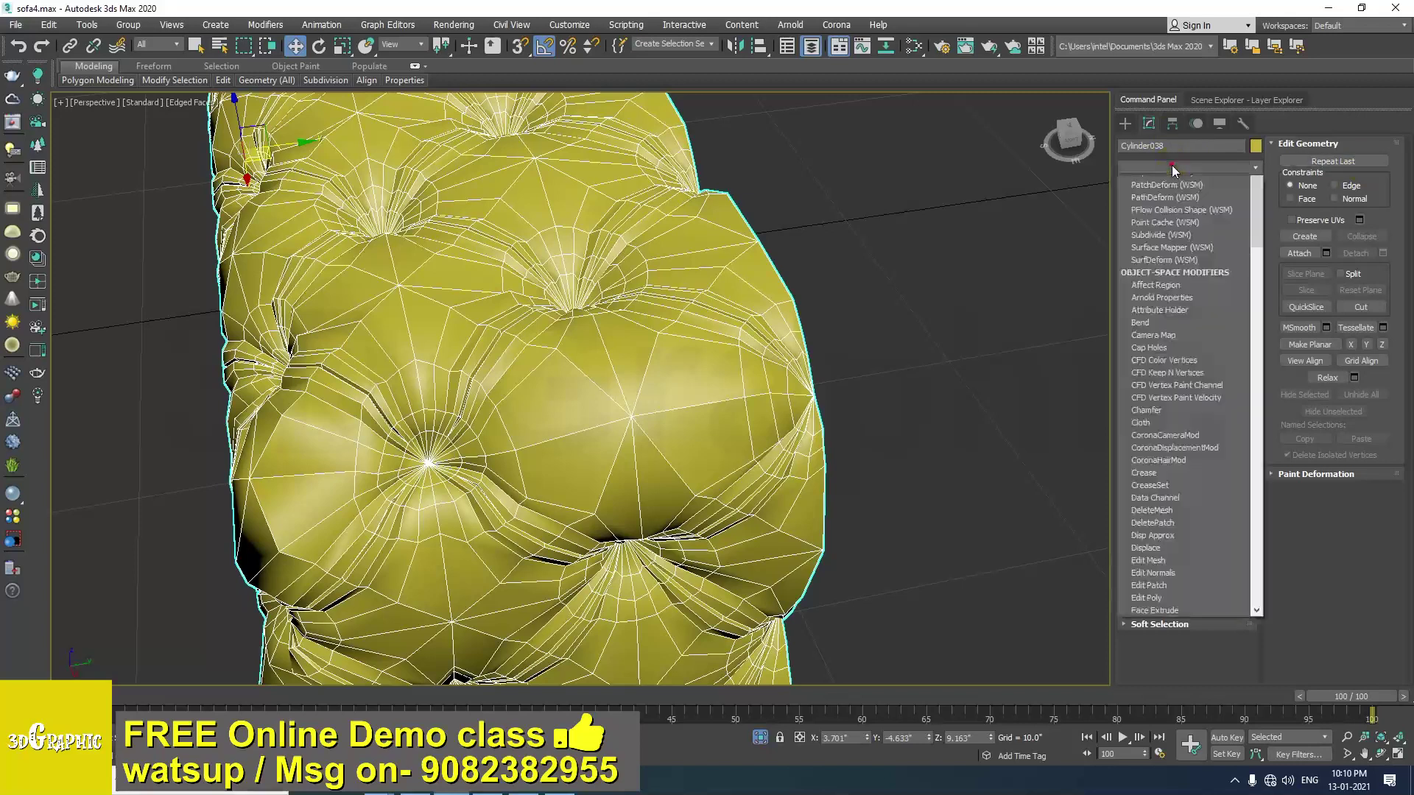
key(e)
key(e)
key(e)
key(e)
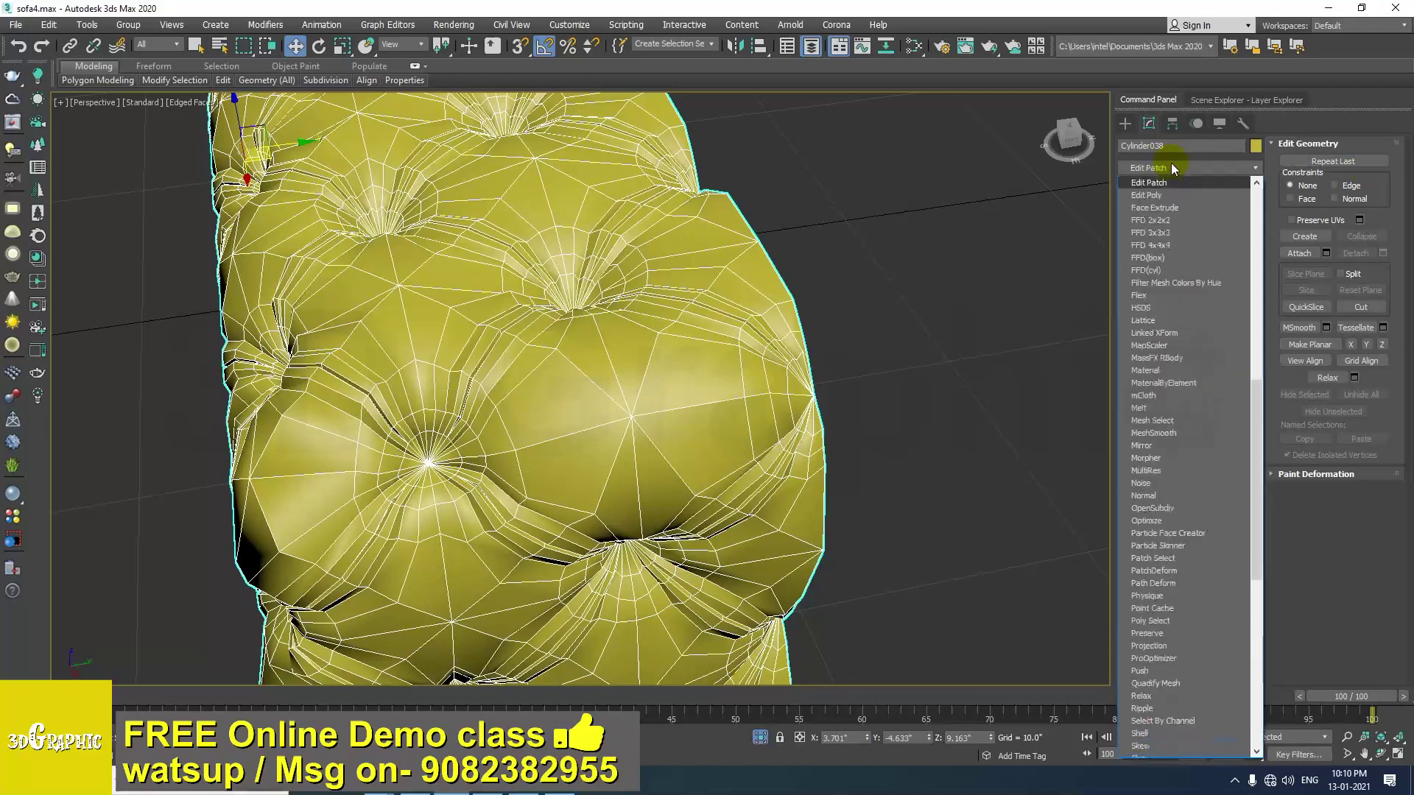
key(Return)
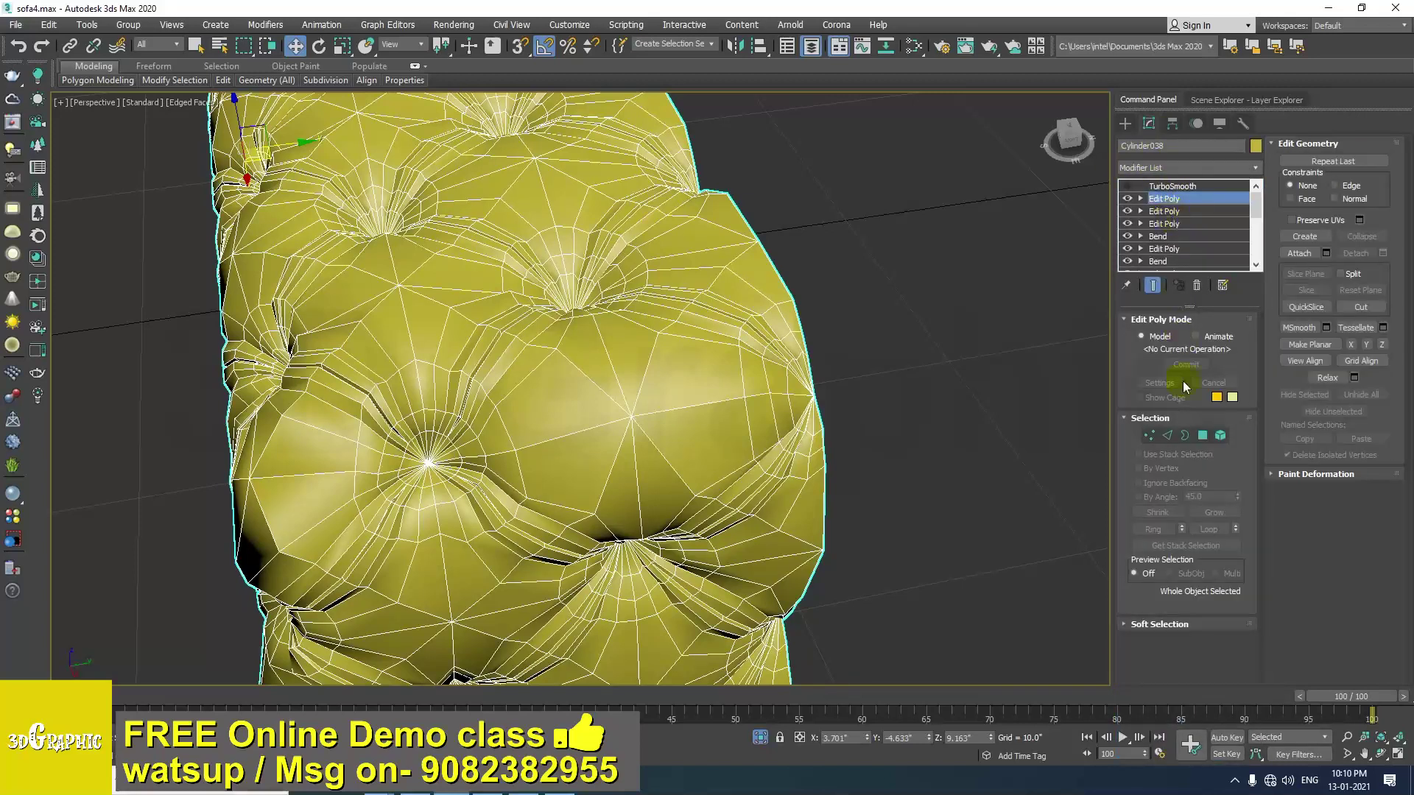
In vertex mode, cut a new edge down the inner side of the outer corner cushion, joining its diagonals' end vertices across the horizontal spoke.
click(1169, 432)
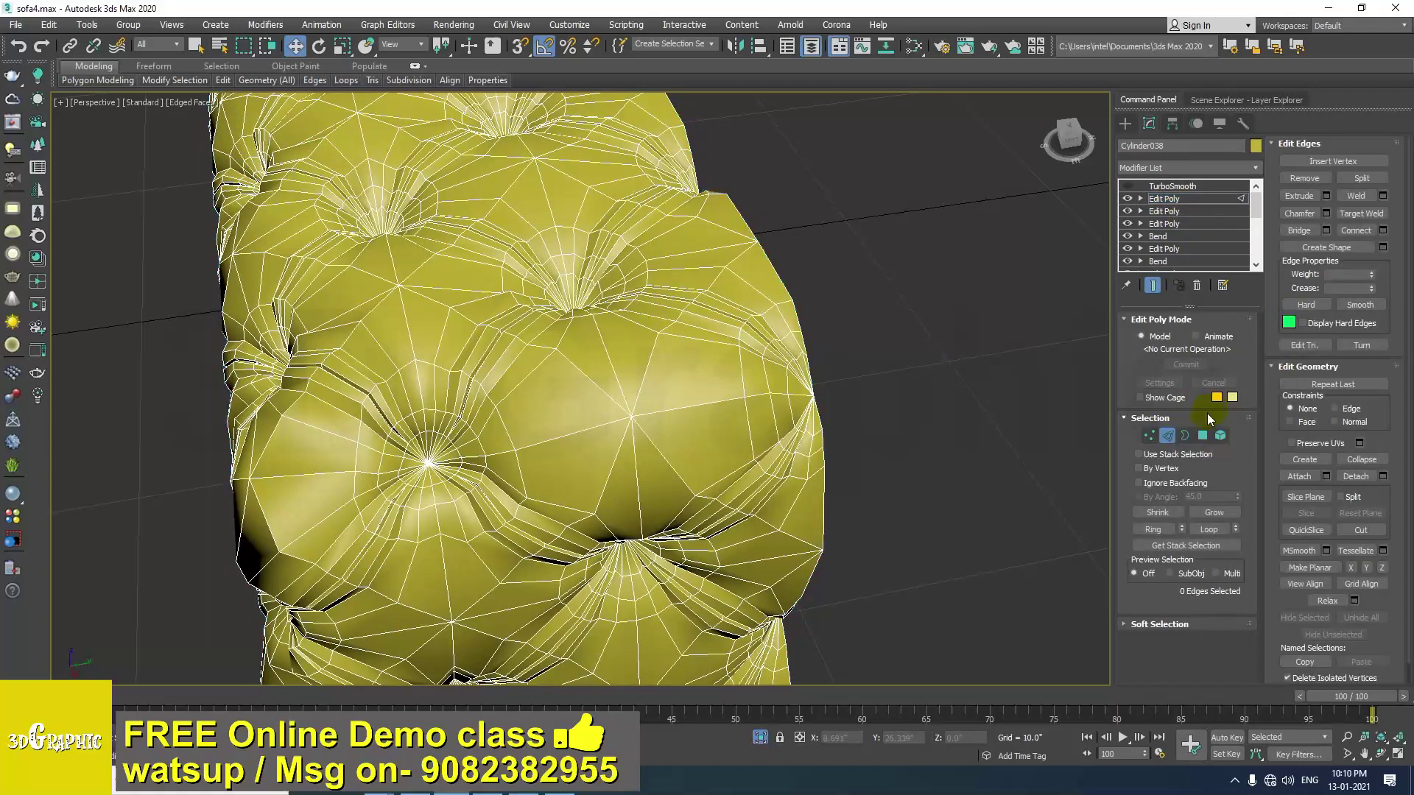
click(1151, 435)
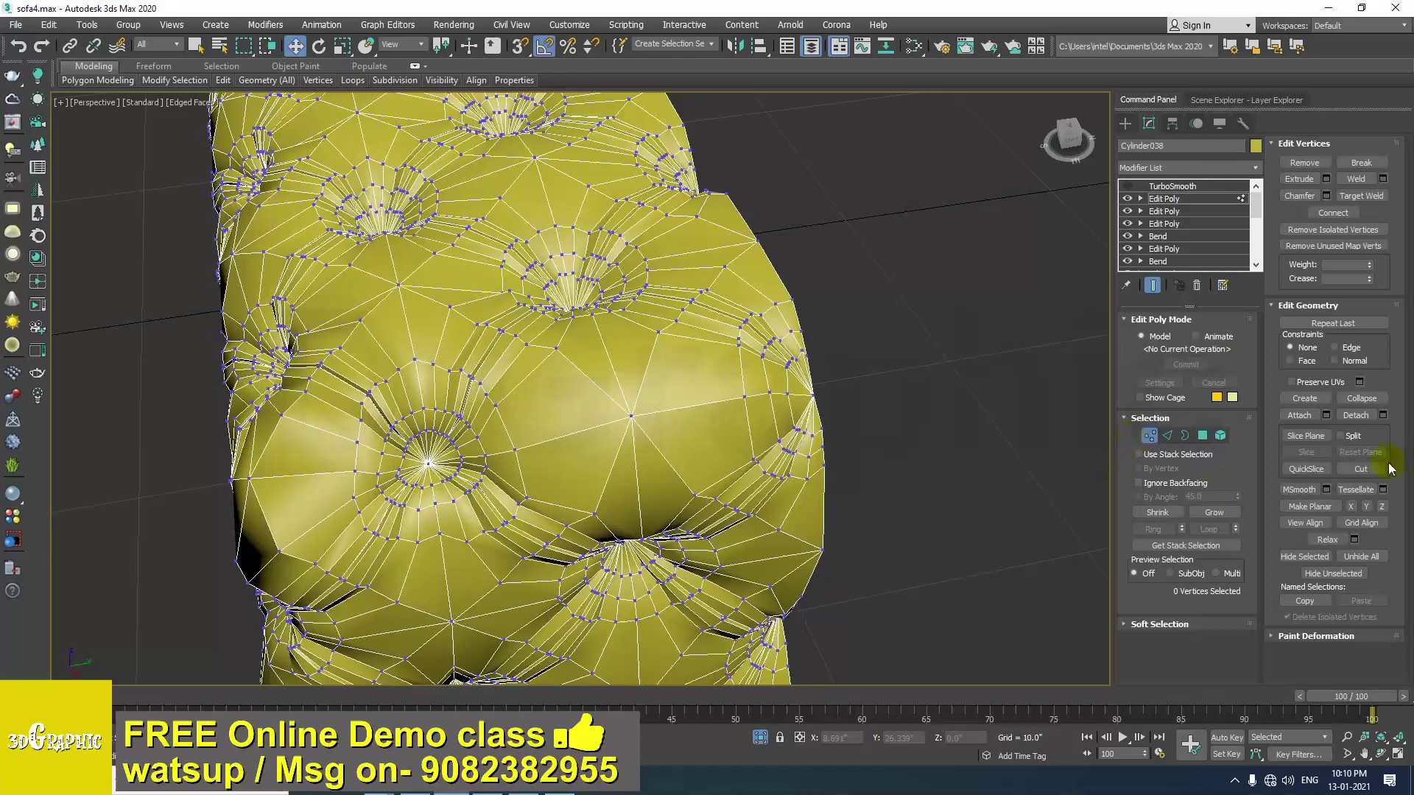
click(1362, 470)
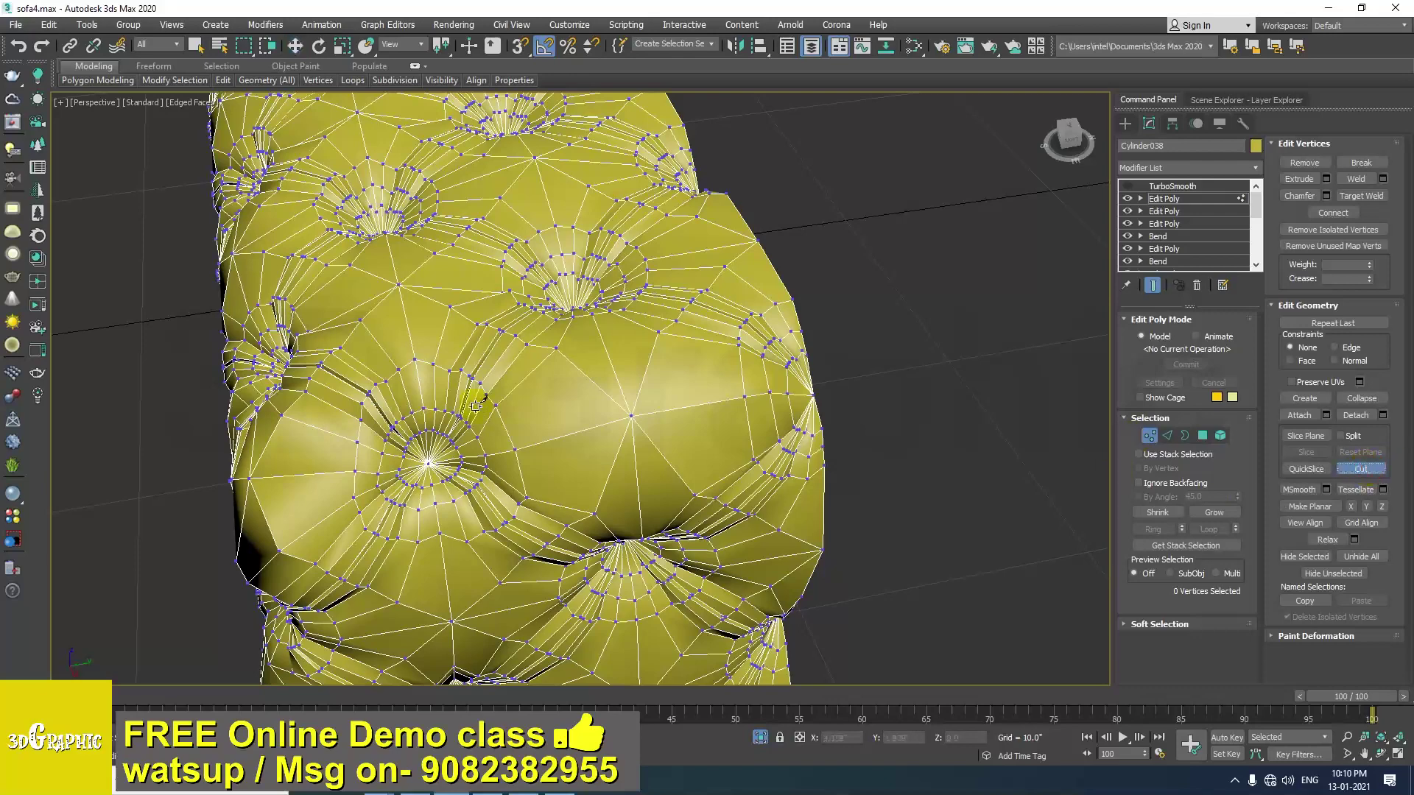
scroll(589, 383, up, 3)
scroll(581, 304, up, 2)
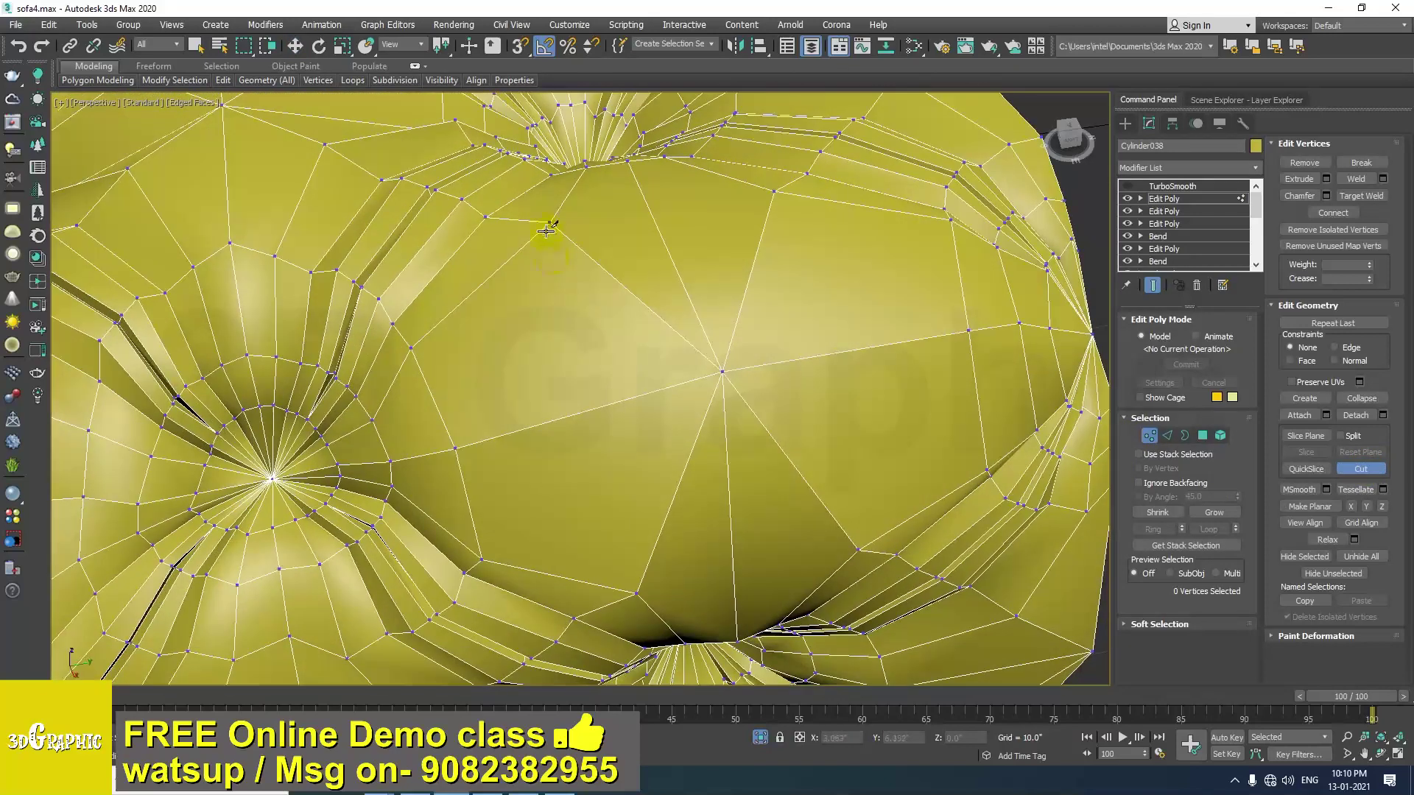
click(605, 404)
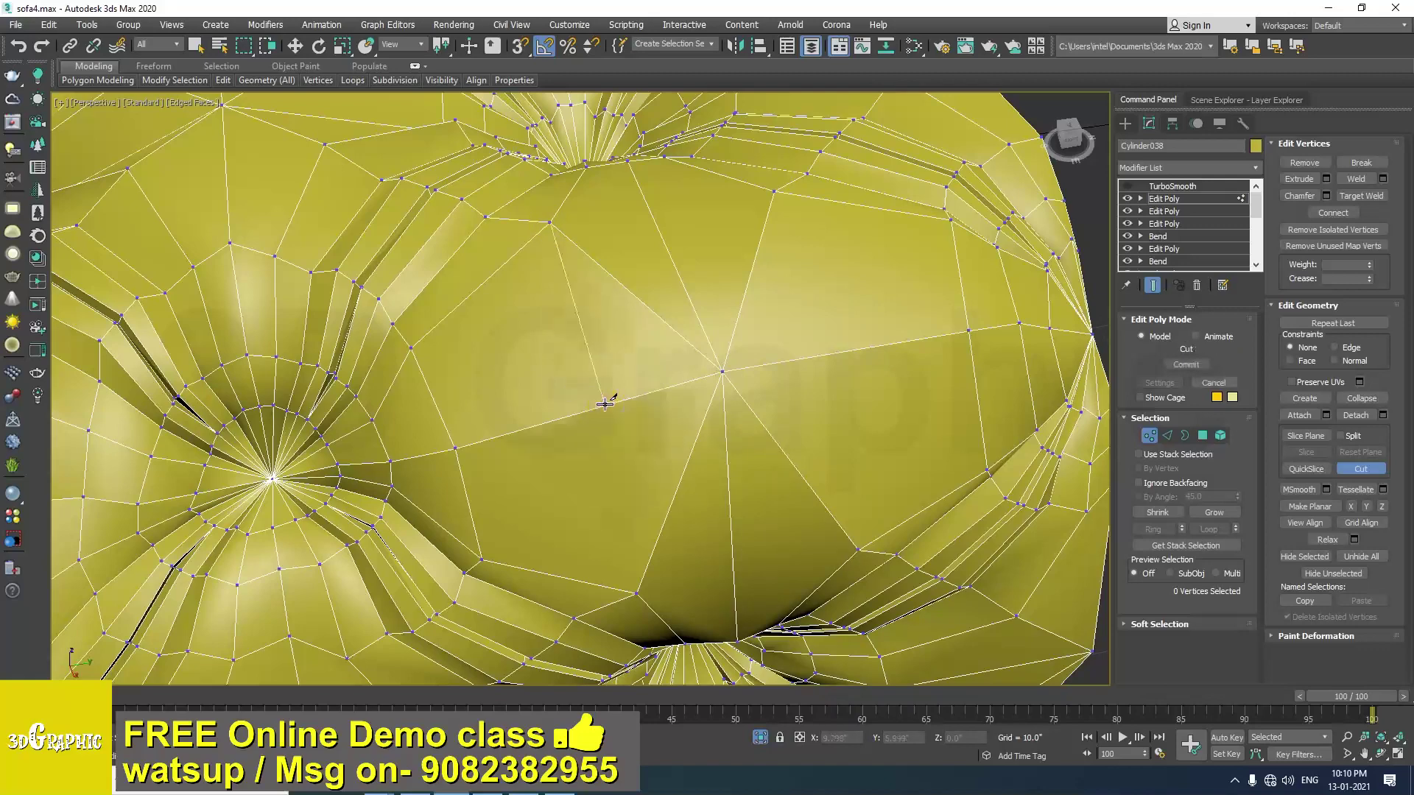
click(638, 595)
right_click(638, 593)
alt+middle_drag(636, 526, 546, 524)
middle_drag(434, 284, 553, 302)
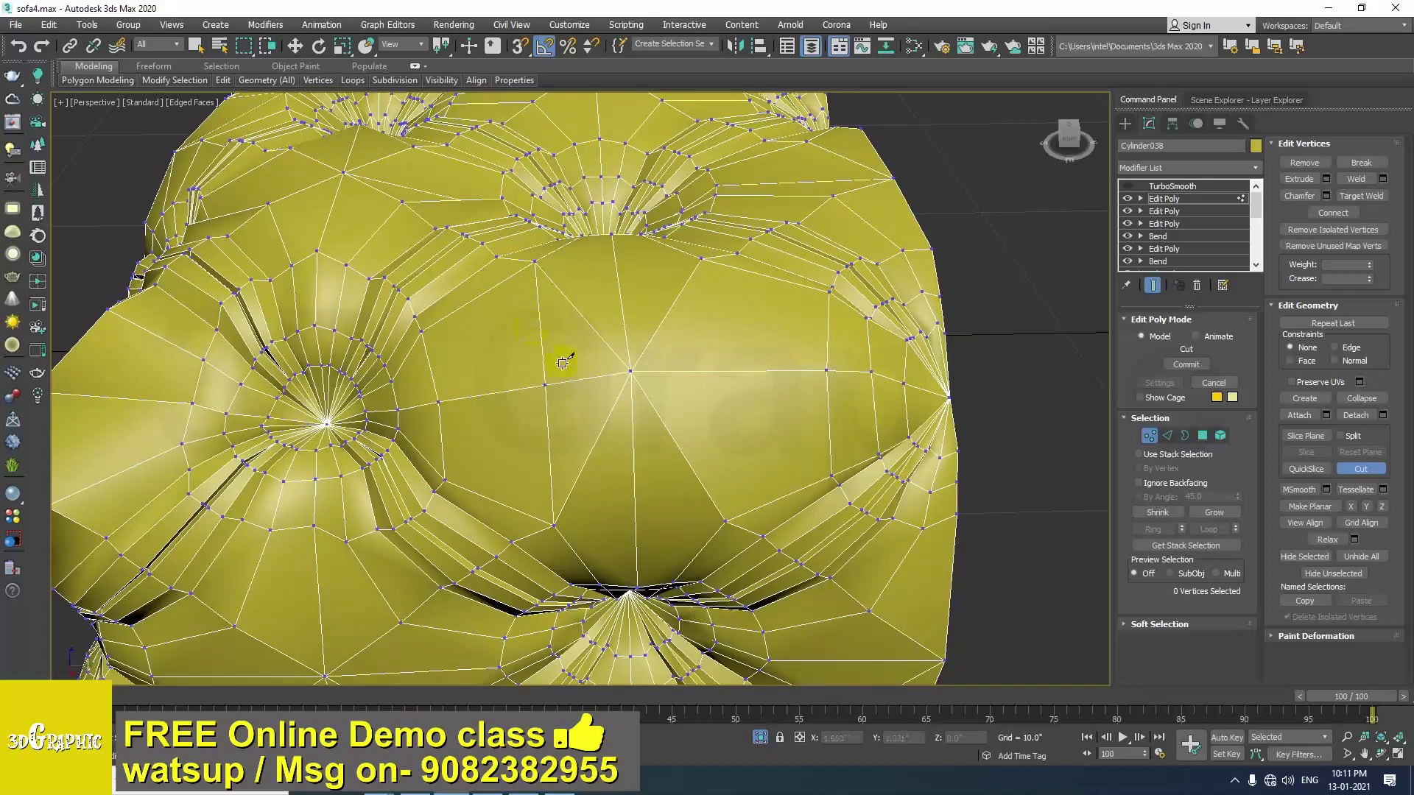
Cut a matching edge down the cushion's outer side, joining the diagonal end vertices across the horizontal spoke.
click(702, 257)
click(709, 371)
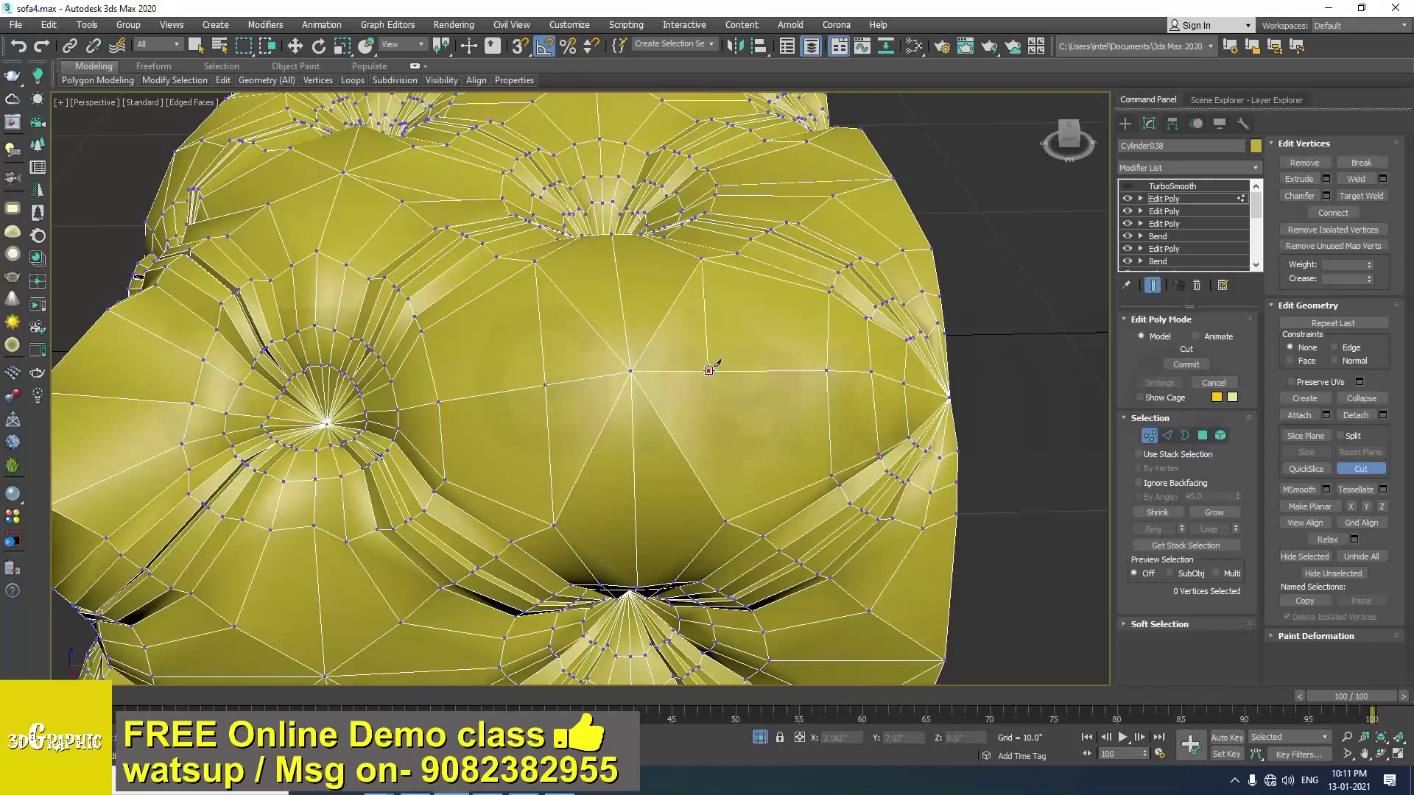
click(726, 523)
right_click(725, 522)
scroll(629, 457, down, 3)
alt+middle_drag(691, 423, 687, 436)
Cut an edge across the cushion's upper part, joining the two upper diagonal end vertices through the vertical spoke.
scroll(687, 437, up, 2)
alt+middle_drag(720, 483, 601, 316)
scroll(640, 419, up, 3)
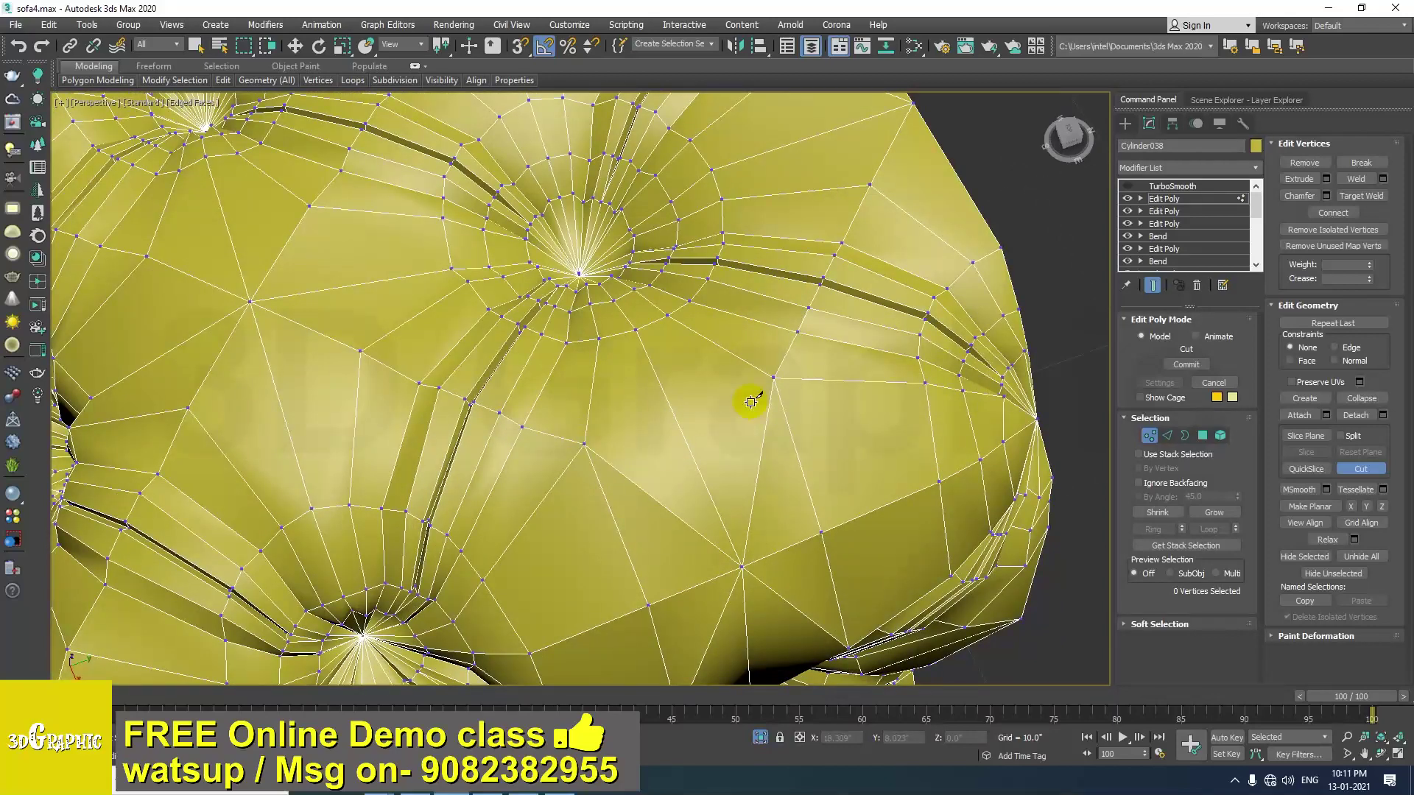
click(680, 426)
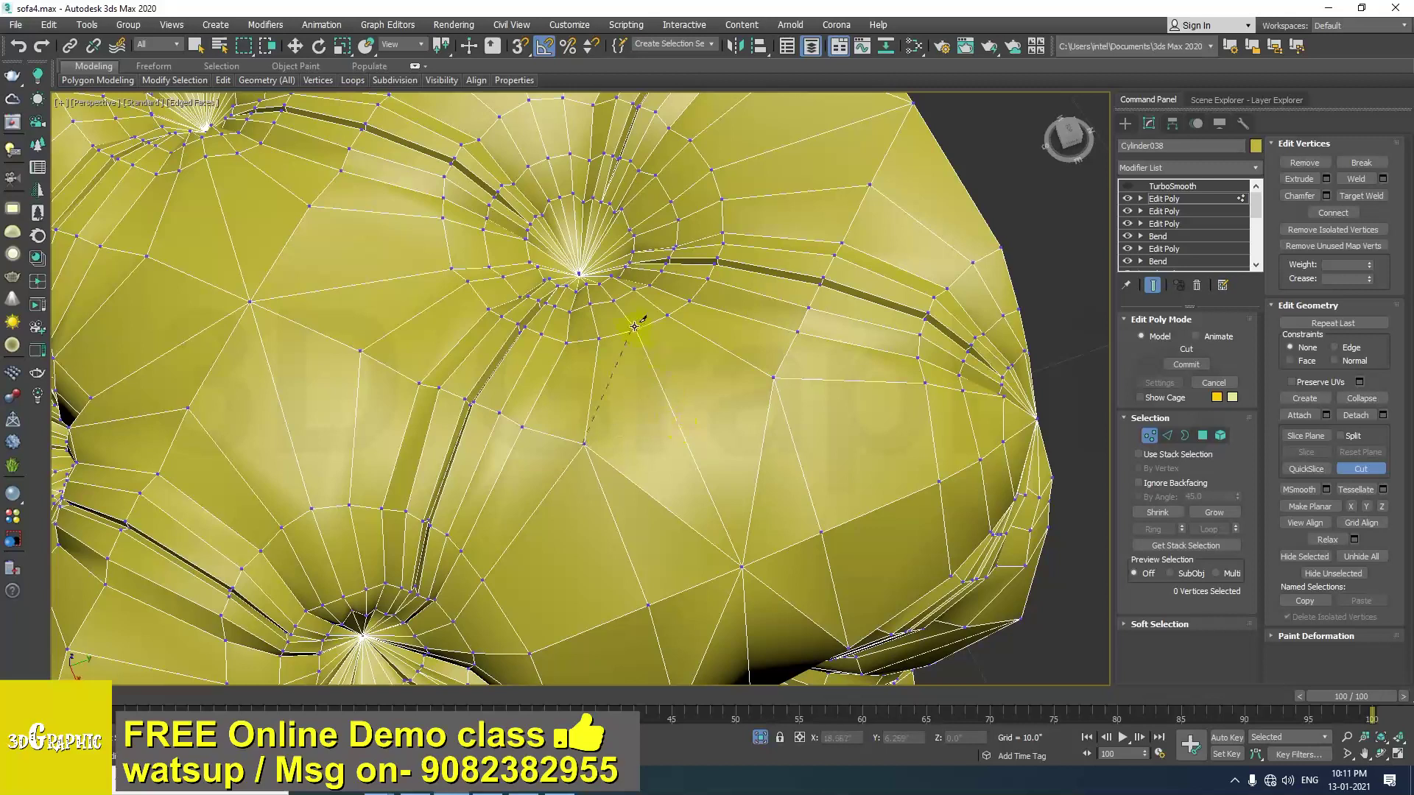
click(680, 428)
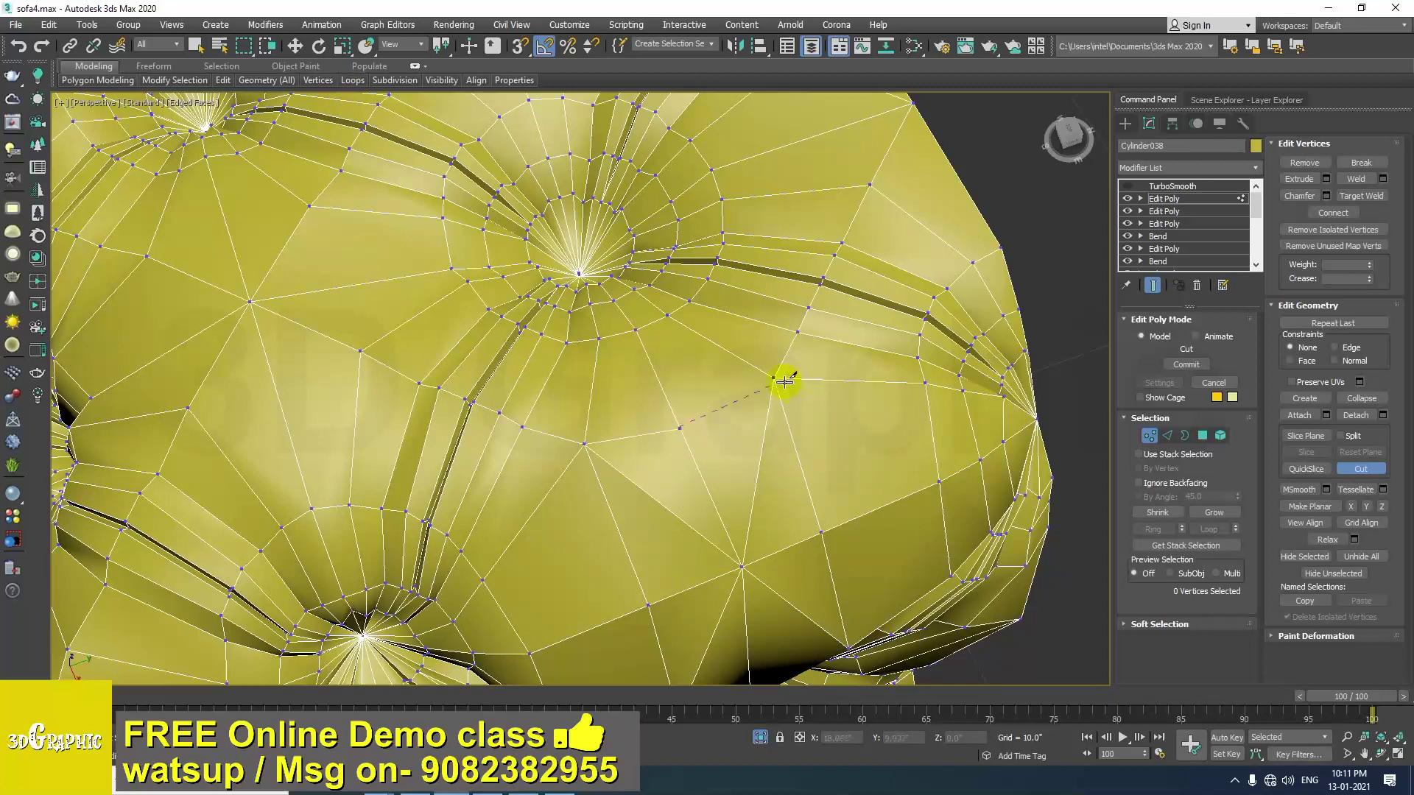
Cut an edge across the cushion's lower part between the two lower diagonal end vertices, and finish cutting.
scroll(744, 460, down, 3)
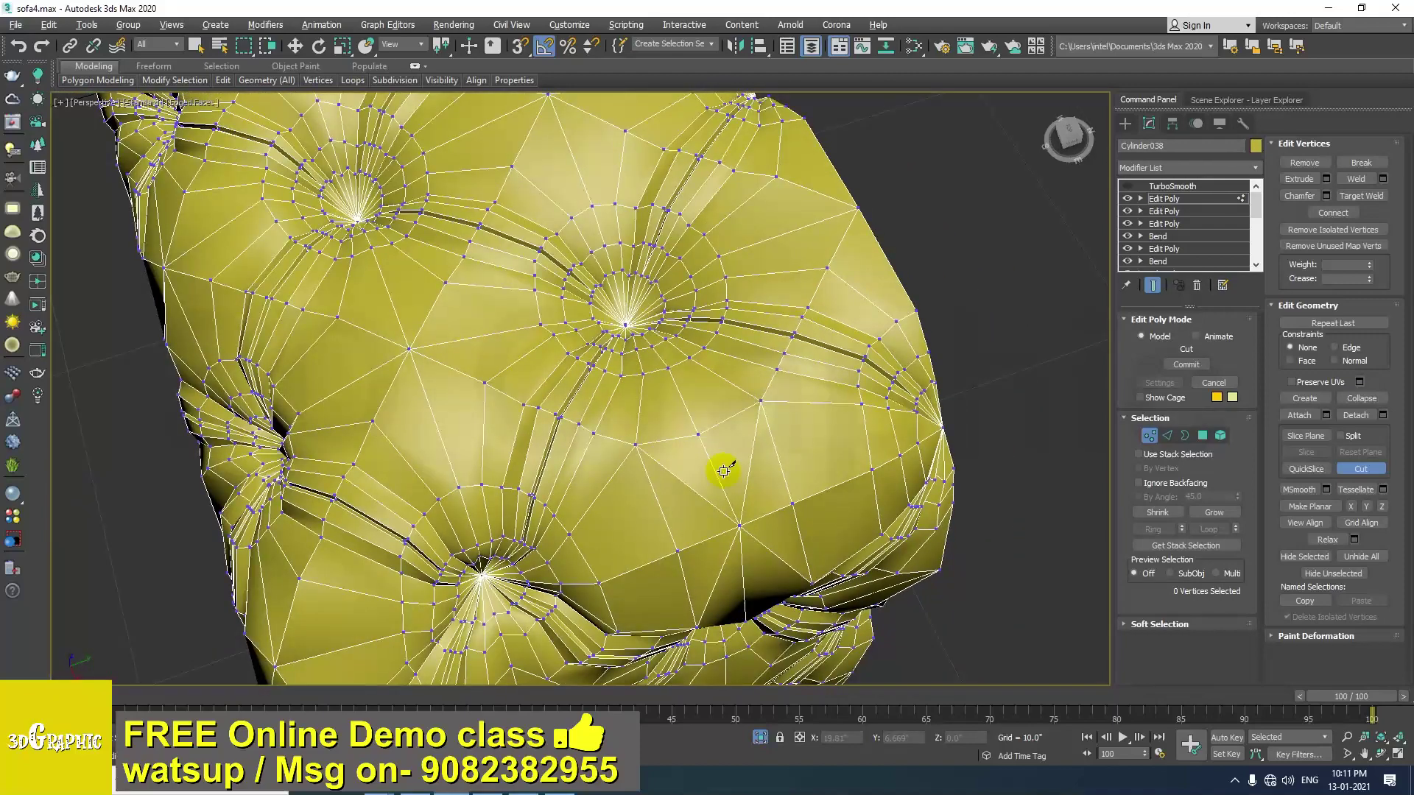
alt+middle_drag(720, 467, 685, 409)
middle_drag(629, 278, 794, 644)
scroll(631, 357, up, 2)
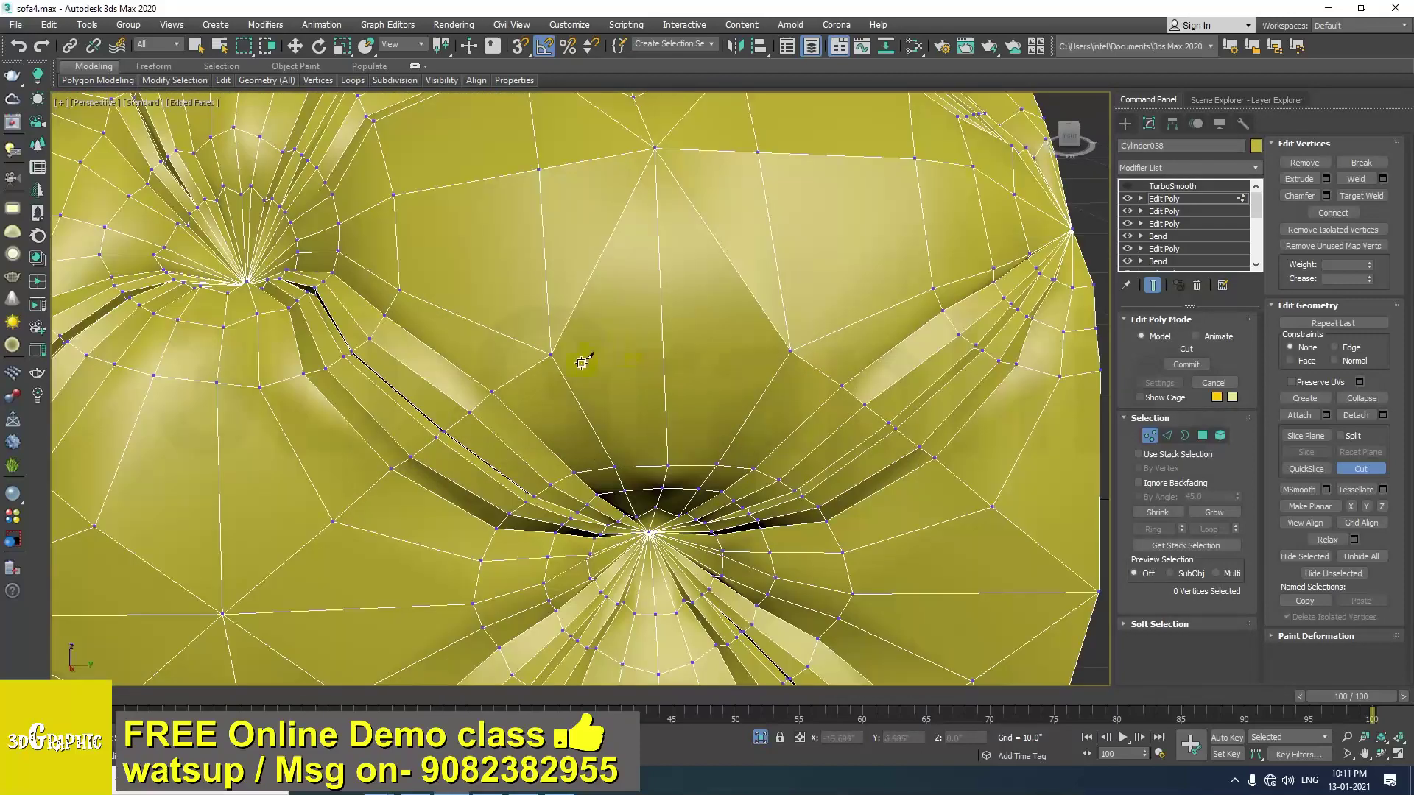
click(663, 323)
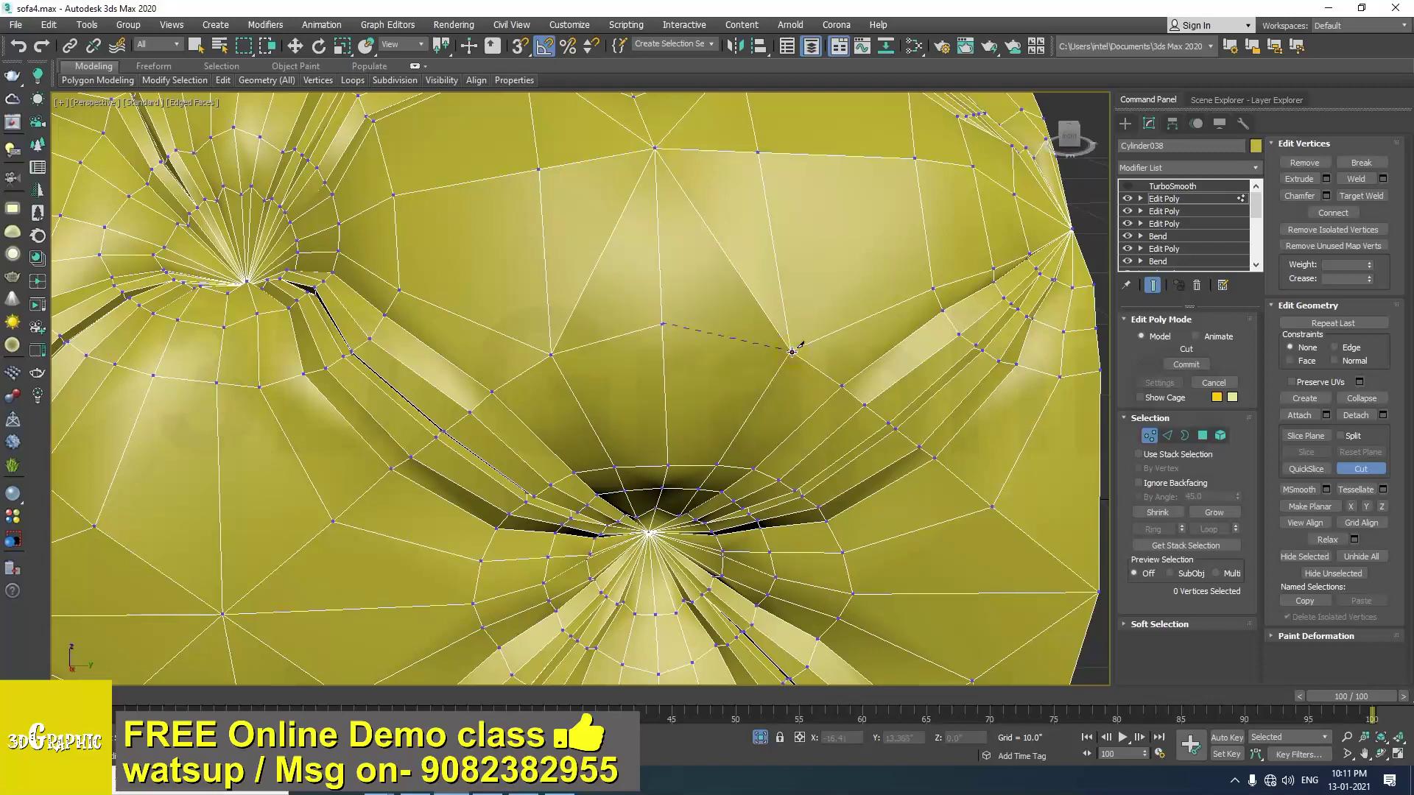
scroll(751, 358, down, 5)
scroll(748, 356, up, 2)
alt+middle_drag(749, 356, 741, 328)
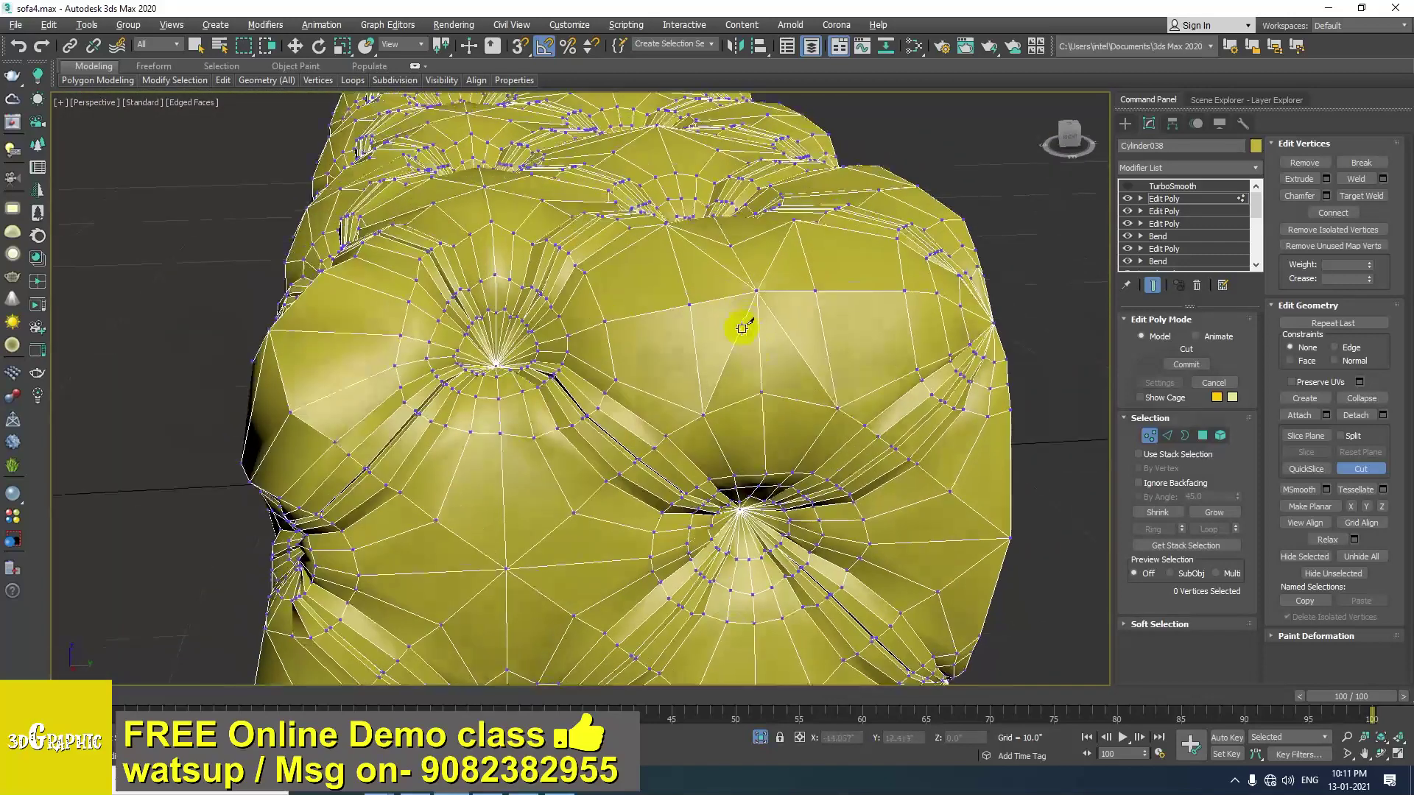
right_click(739, 340)
Select the four diagonal edges meeting at the cushion's centre and remove them, leaving a quad grid.
key(2)
click(735, 338)
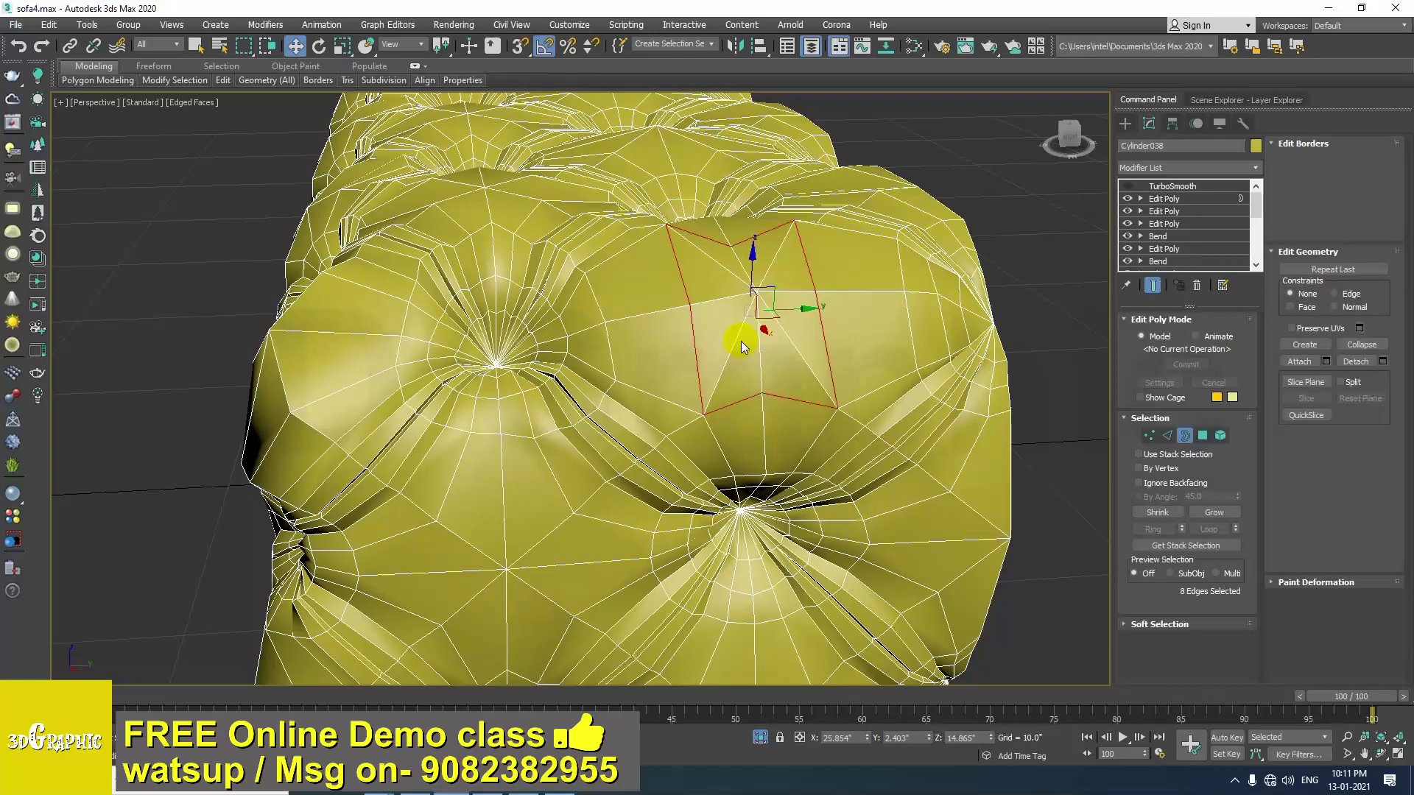
alt+middle_drag(735, 340, 730, 363)
scroll(770, 316, up, 2)
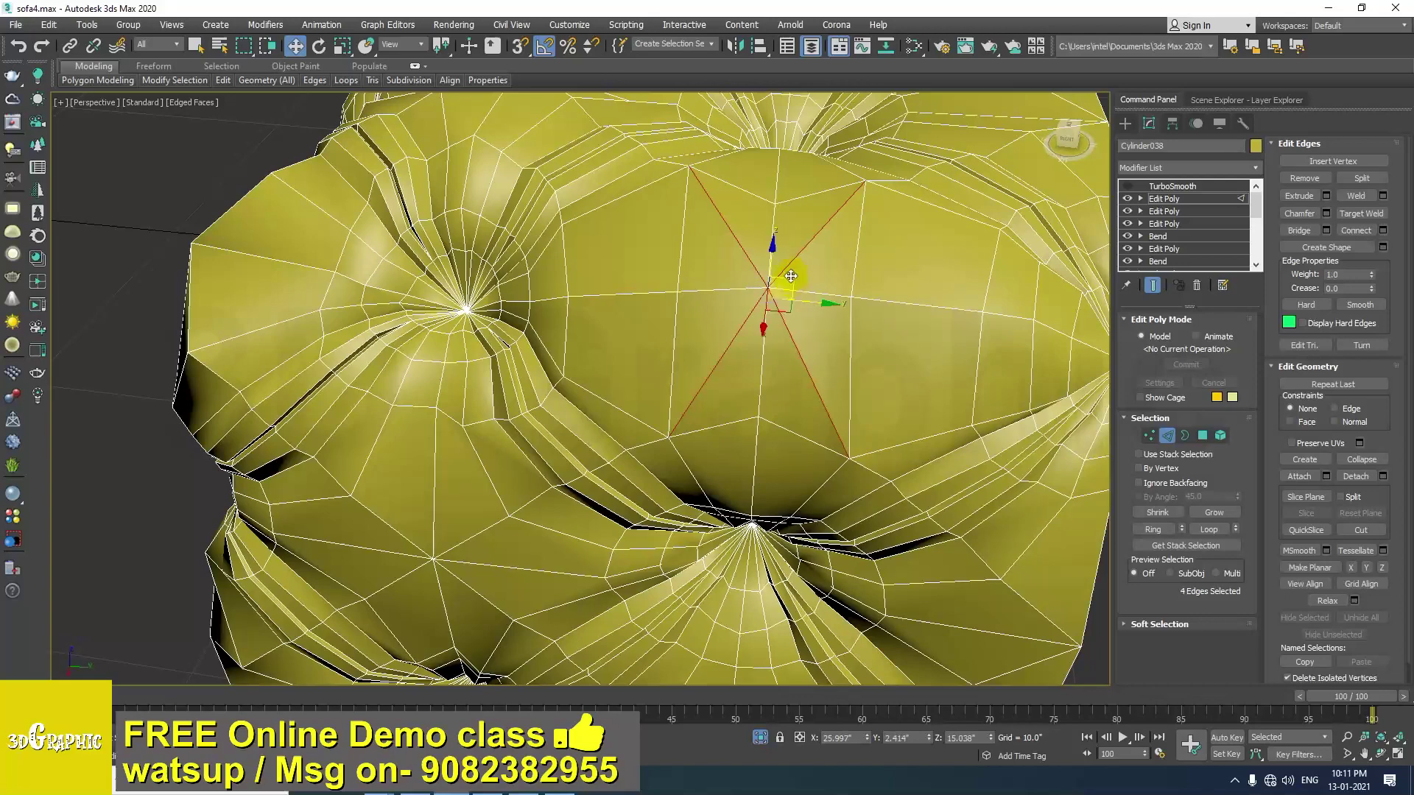
key(BackSpace)
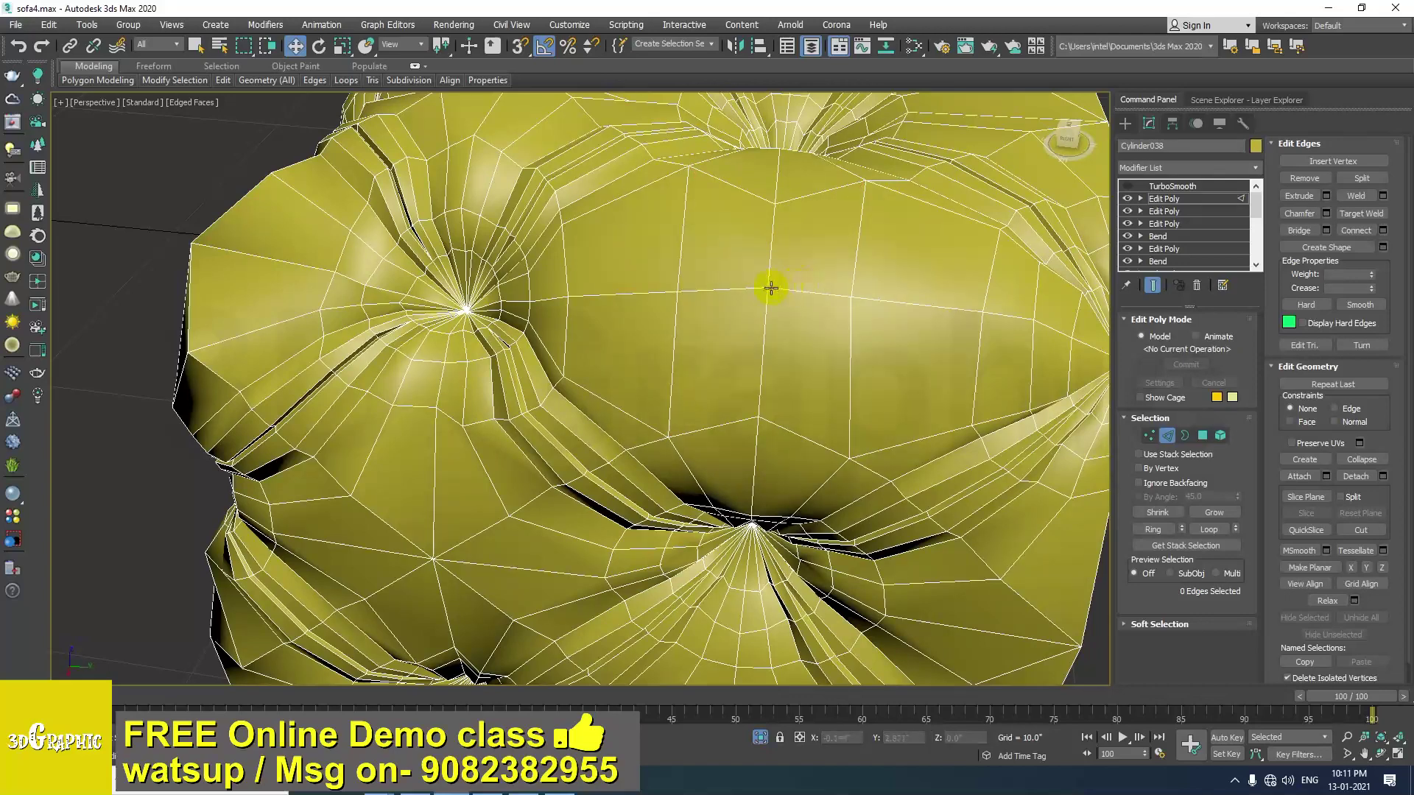
Raise the middle vertex of the cushion's upper cut about 0.37 along Z to round the surface.
key(1)
click(768, 289)
alt+middle_drag(768, 288, 725, 294)
click(700, 309)
scroll(651, 328, up, 3)
drag(708, 271, 709, 221)
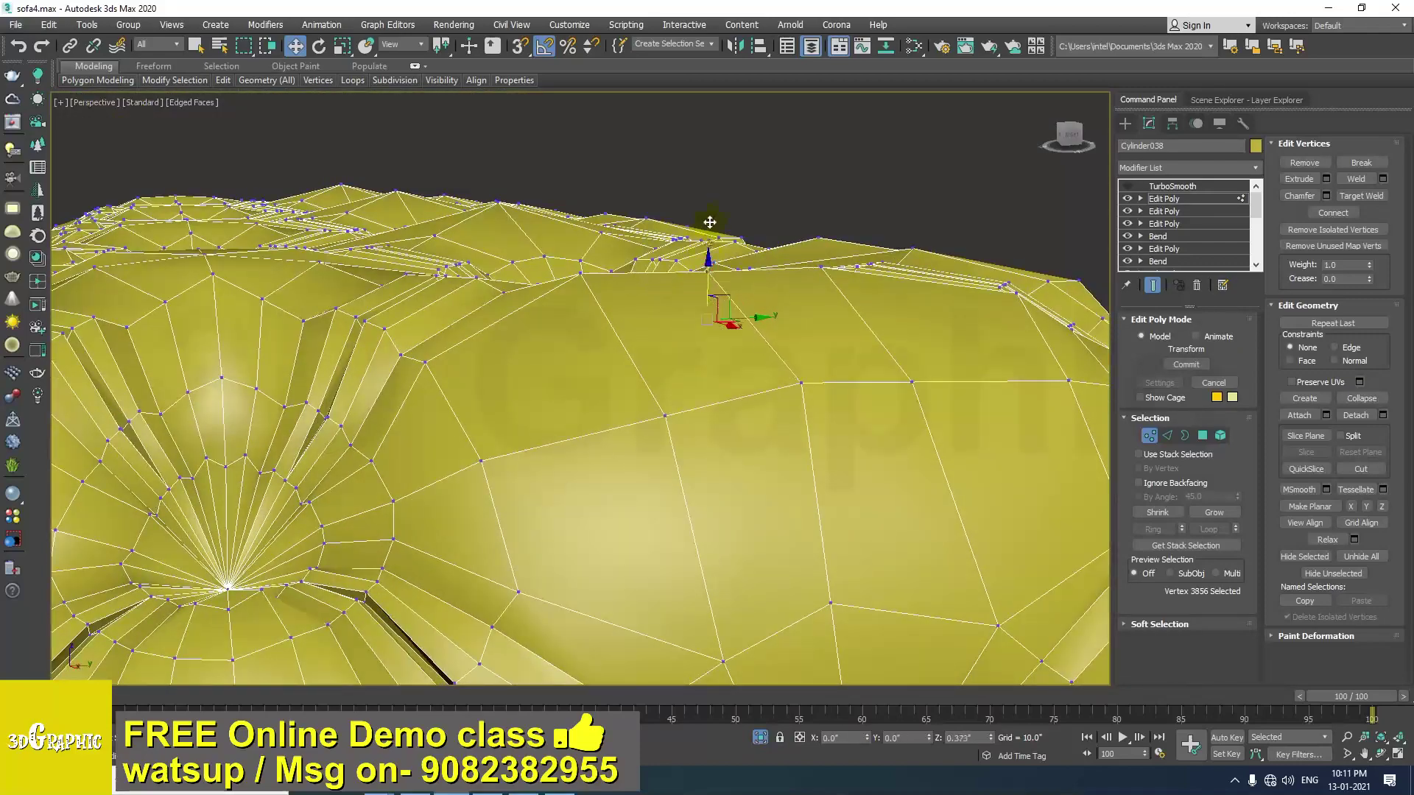
Move the middle vertex of the cushion's lower cut outward along X to round the bulge.
alt+middle_drag(709, 231, 905, 530)
click(874, 482)
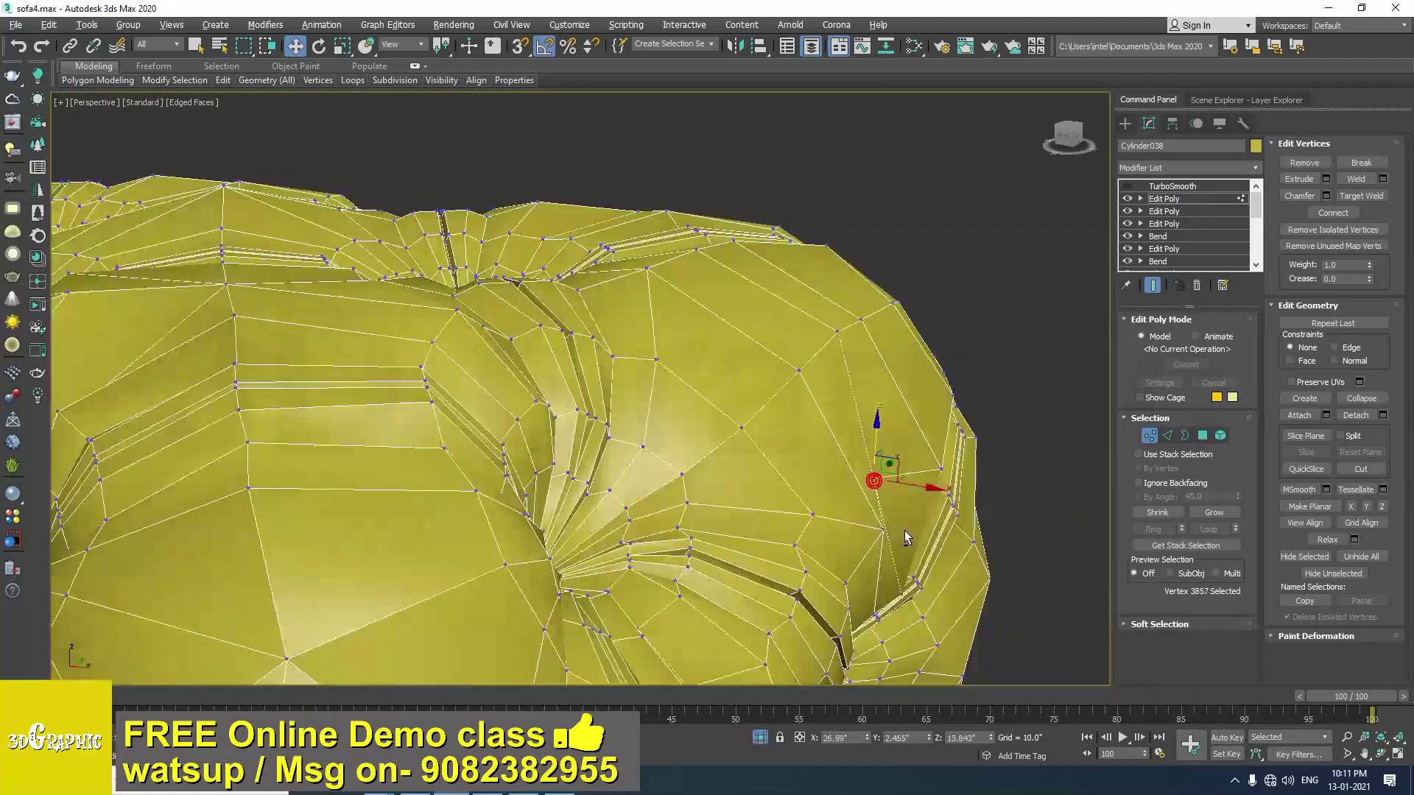
scroll(913, 501, up, 5)
alt+middle_drag(928, 462, 890, 500)
drag(859, 507, 959, 506)
Cut an edge down one side of the top corner cushion, joining its two diagonal end vertices across the middle horizontal edge.
scroll(948, 508, down, 5)
alt+middle_drag(945, 508, 688, 433)
scroll(757, 464, down, 3)
middle_drag(688, 434, 648, 427)
alt+middle_drag(634, 540, 664, 473)
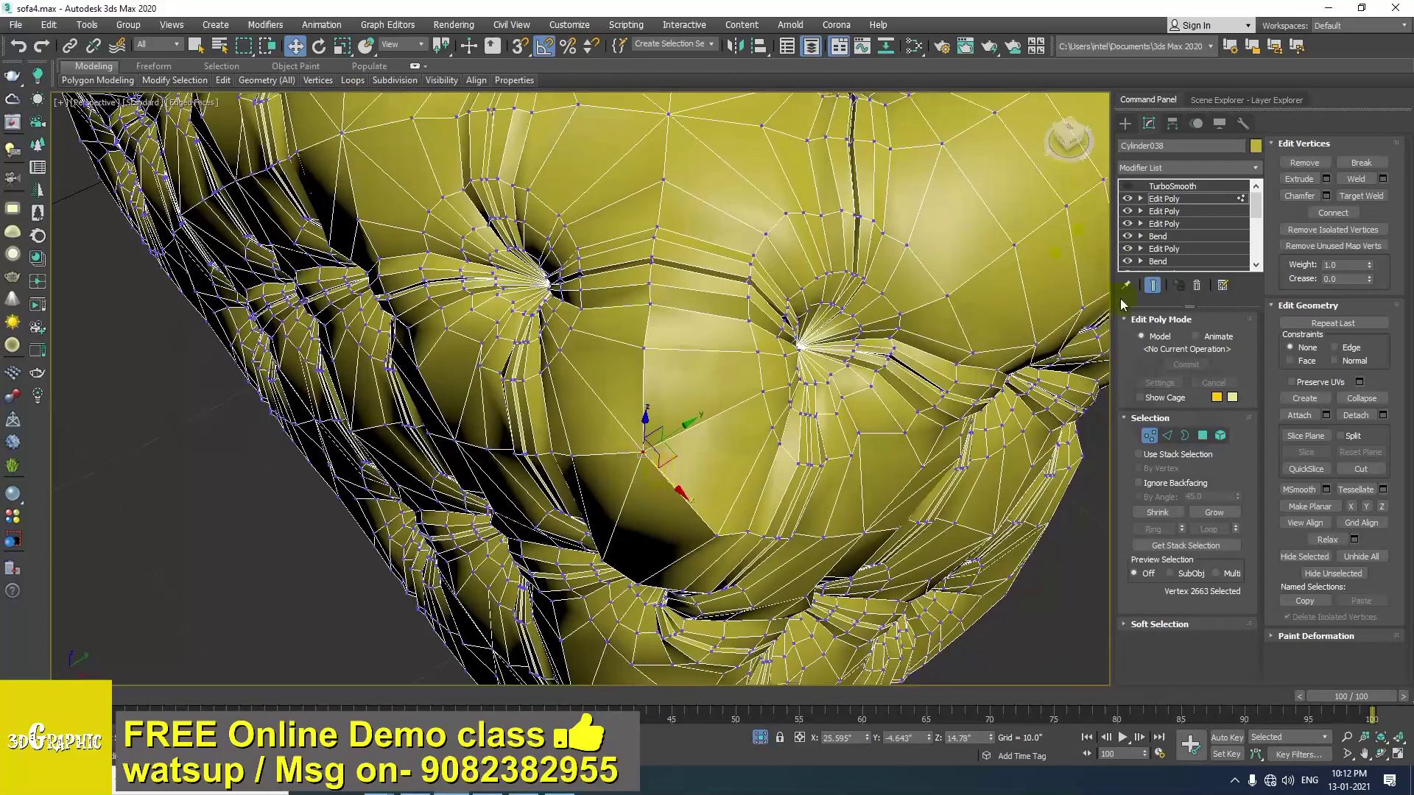
click(1364, 475)
alt+middle_drag(828, 475, 631, 466)
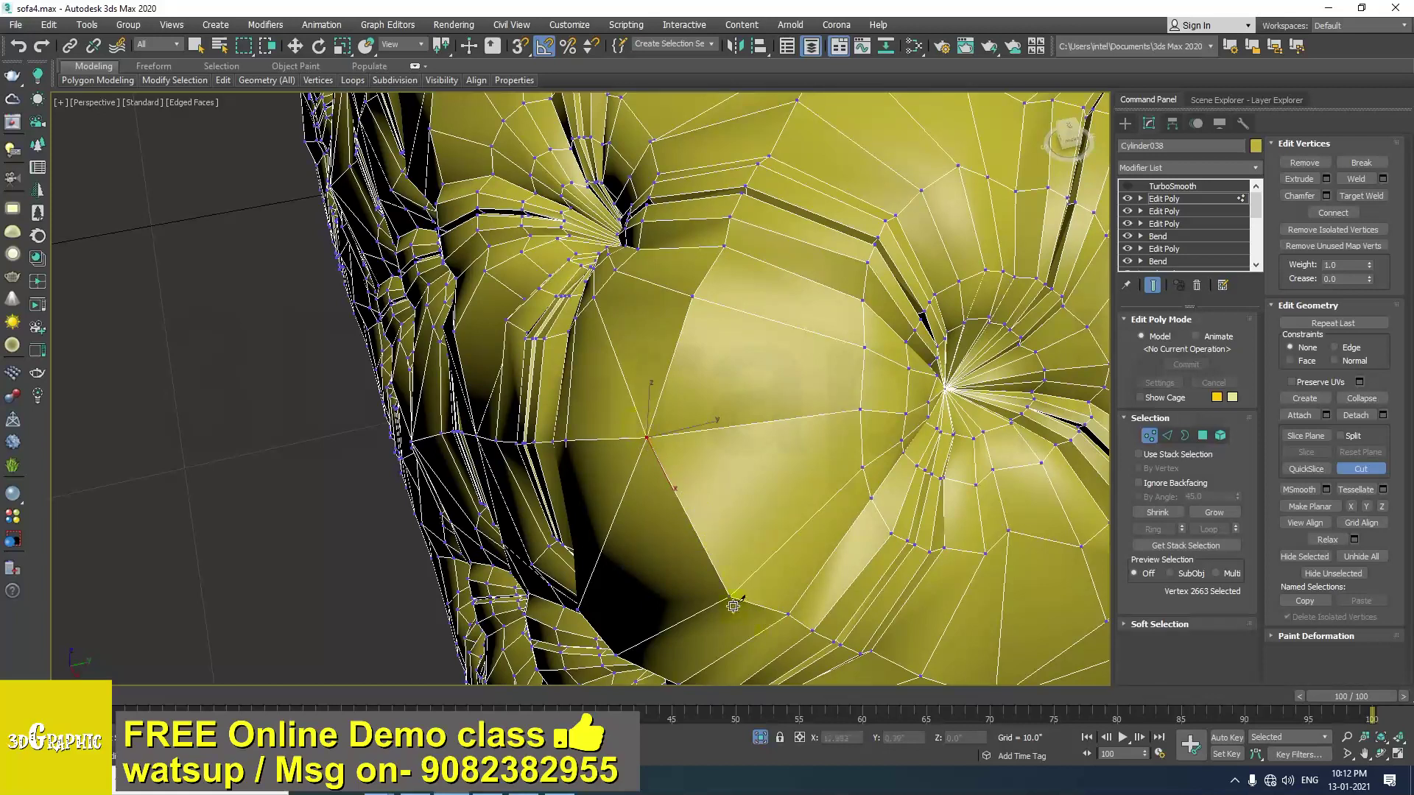
click(711, 428)
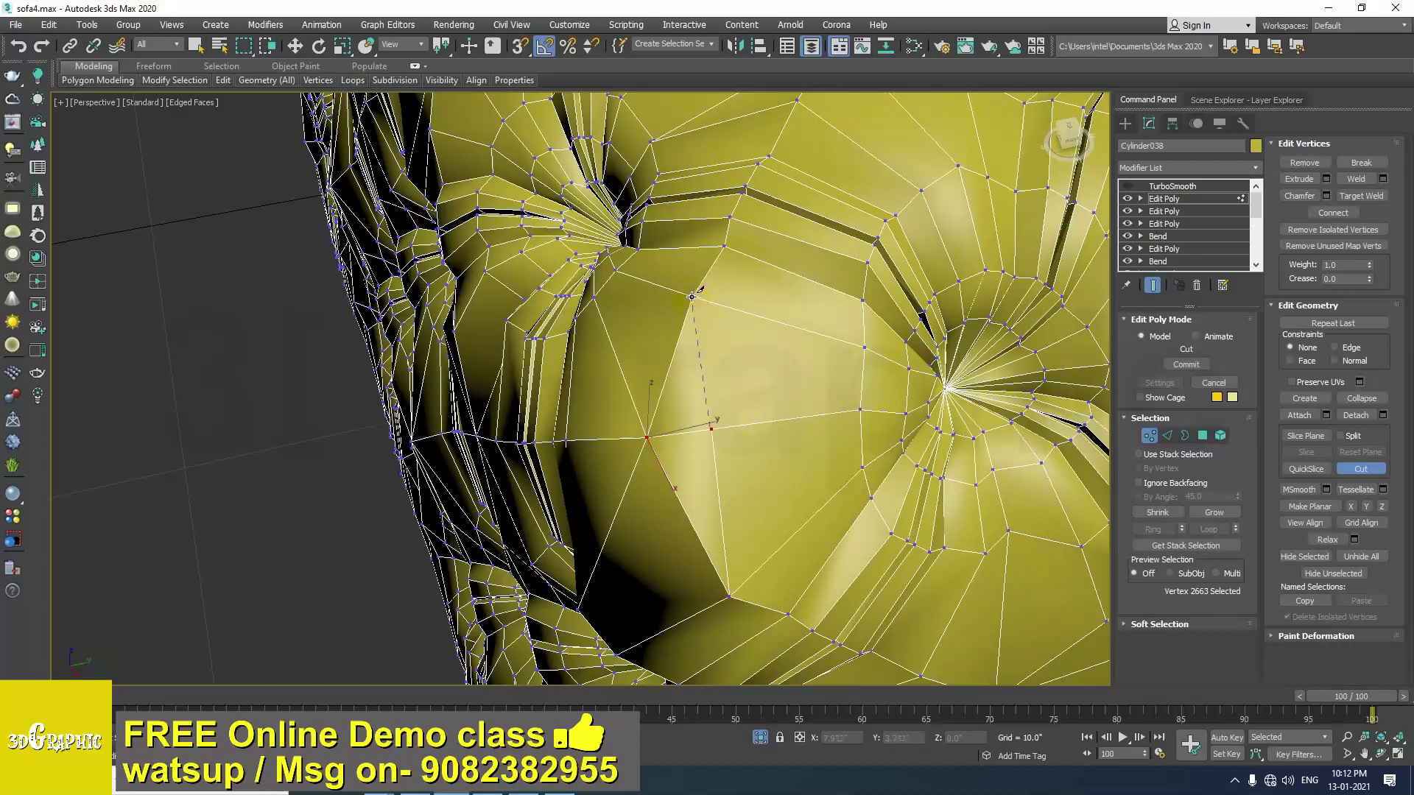
Cut a matching edge down the opposite side of the top corner cushion between its diagonal end vertices, and finish cutting.
alt+middle_drag(679, 353, 656, 513)
middle_drag(656, 514, 711, 399)
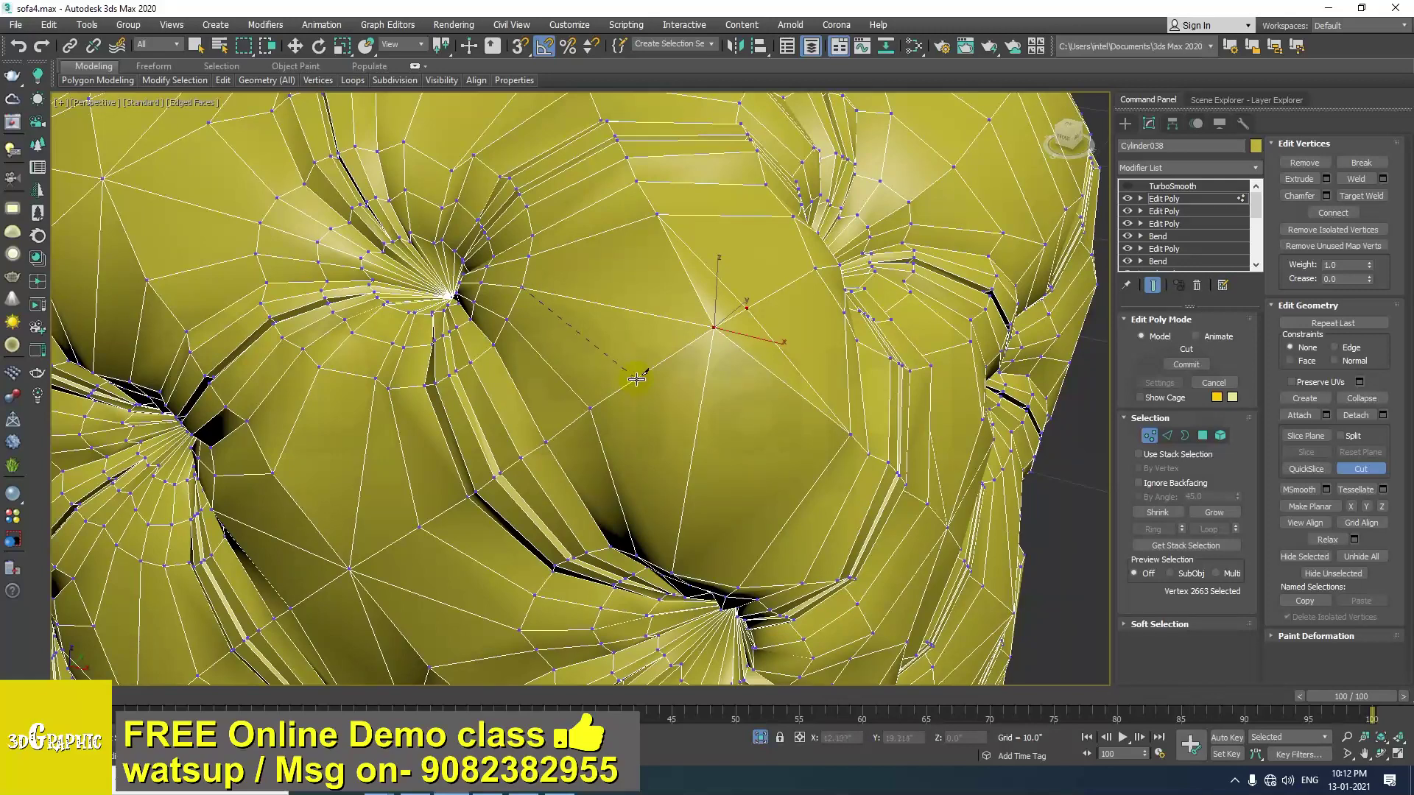
alt+middle_drag(641, 470, 677, 398)
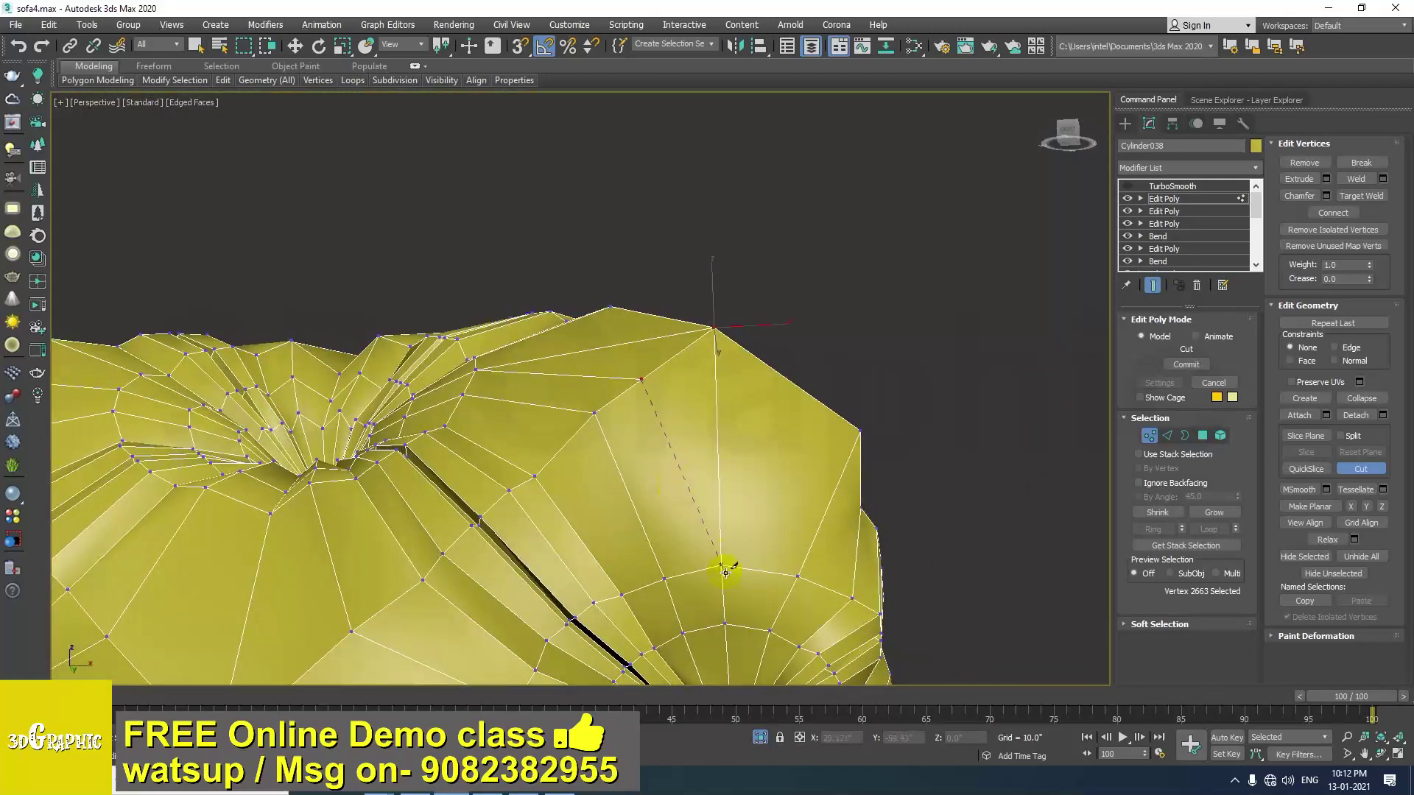
mouse_move(749, 480)
alt+middle_down()
mouse_move(729, 600)
mouse_move(719, 506)
mouse_move(751, 451)
mouse_move(728, 465)
alt+middle_up()
scroll(718, 522, down, 3)
scroll(685, 516, up, 1)
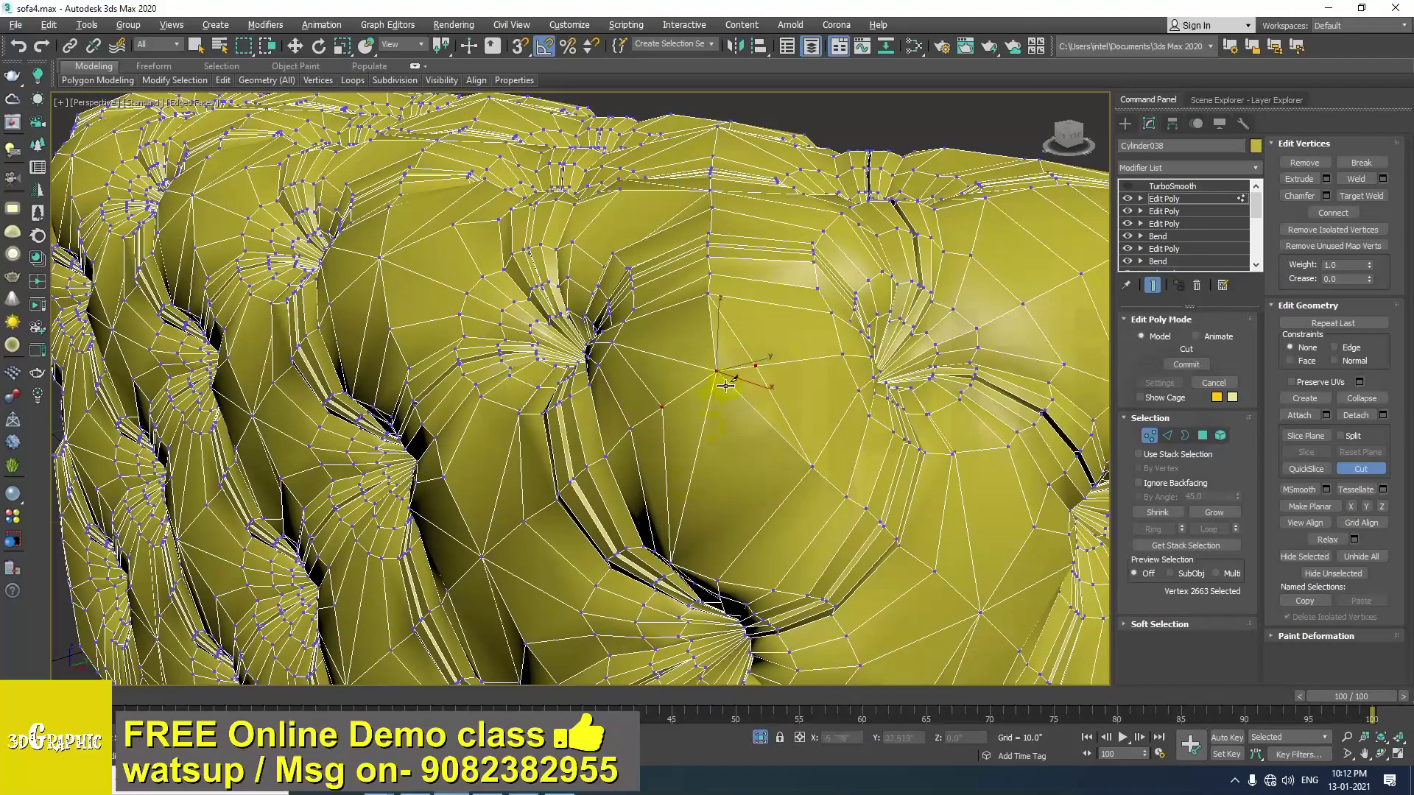
alt+middle_drag(709, 395, 766, 515)
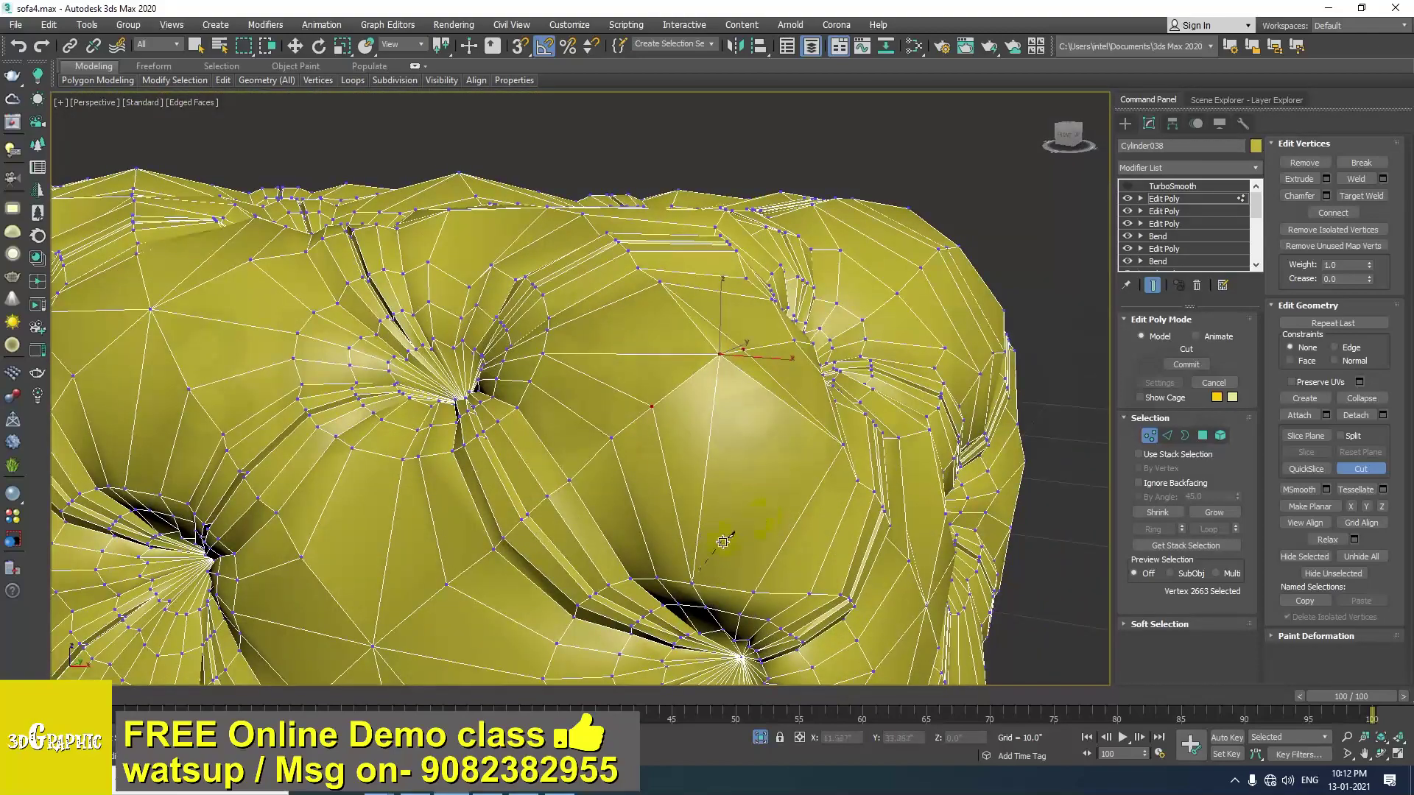
right_click(706, 509)
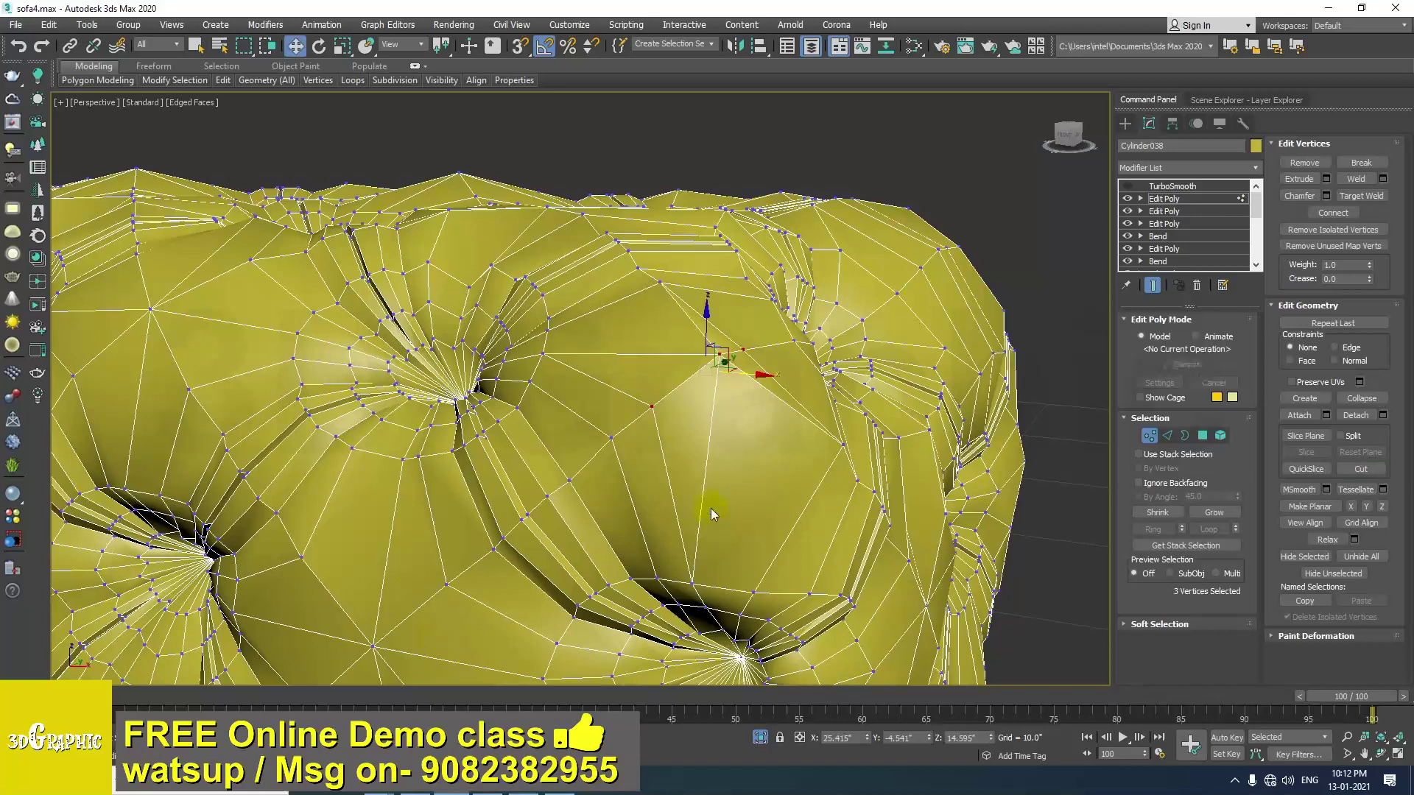
Remove the diagonal edges meeting at the top corner cushion's centre on both sides, leaving quads.
alt+middle_drag(688, 445, 656, 470)
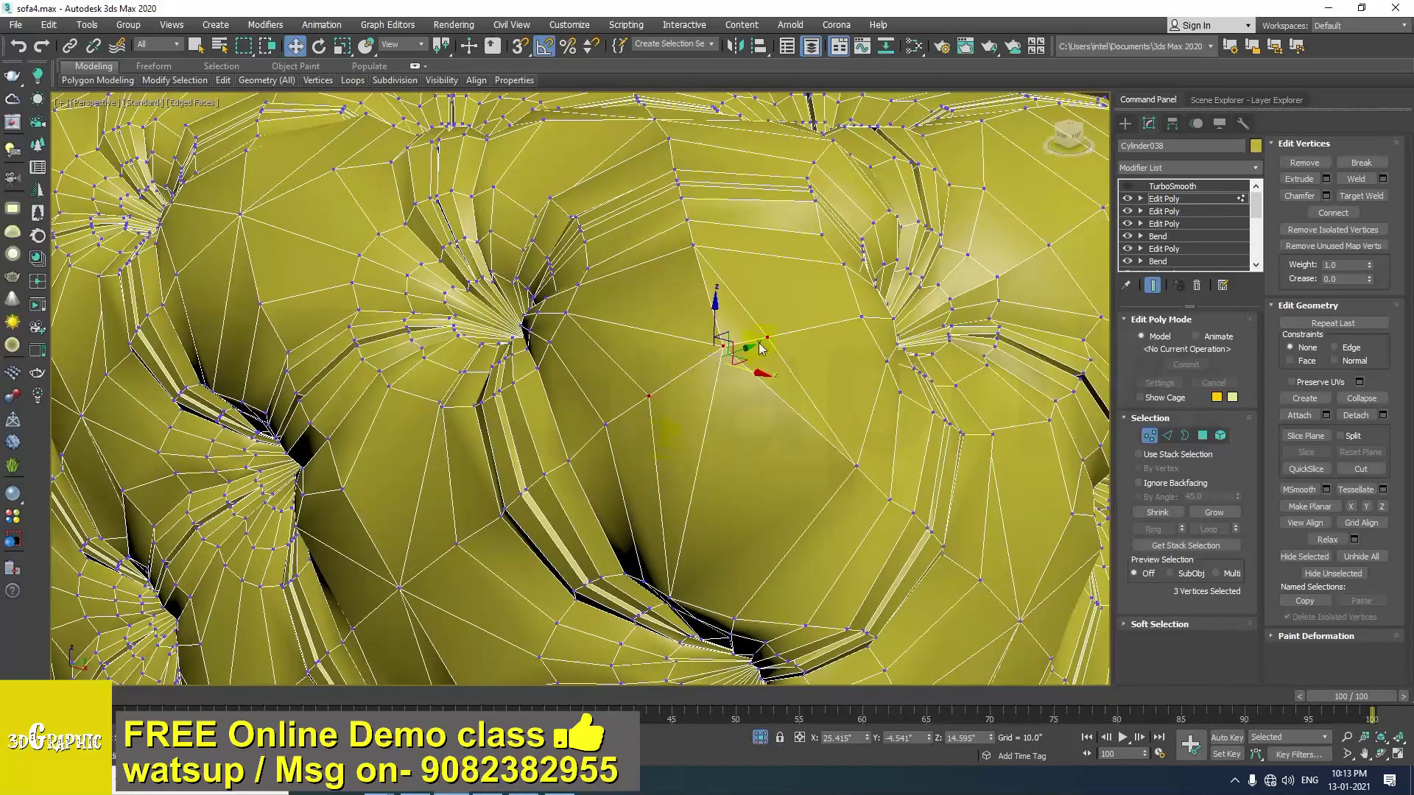
alt+middle_drag(668, 407, 665, 413)
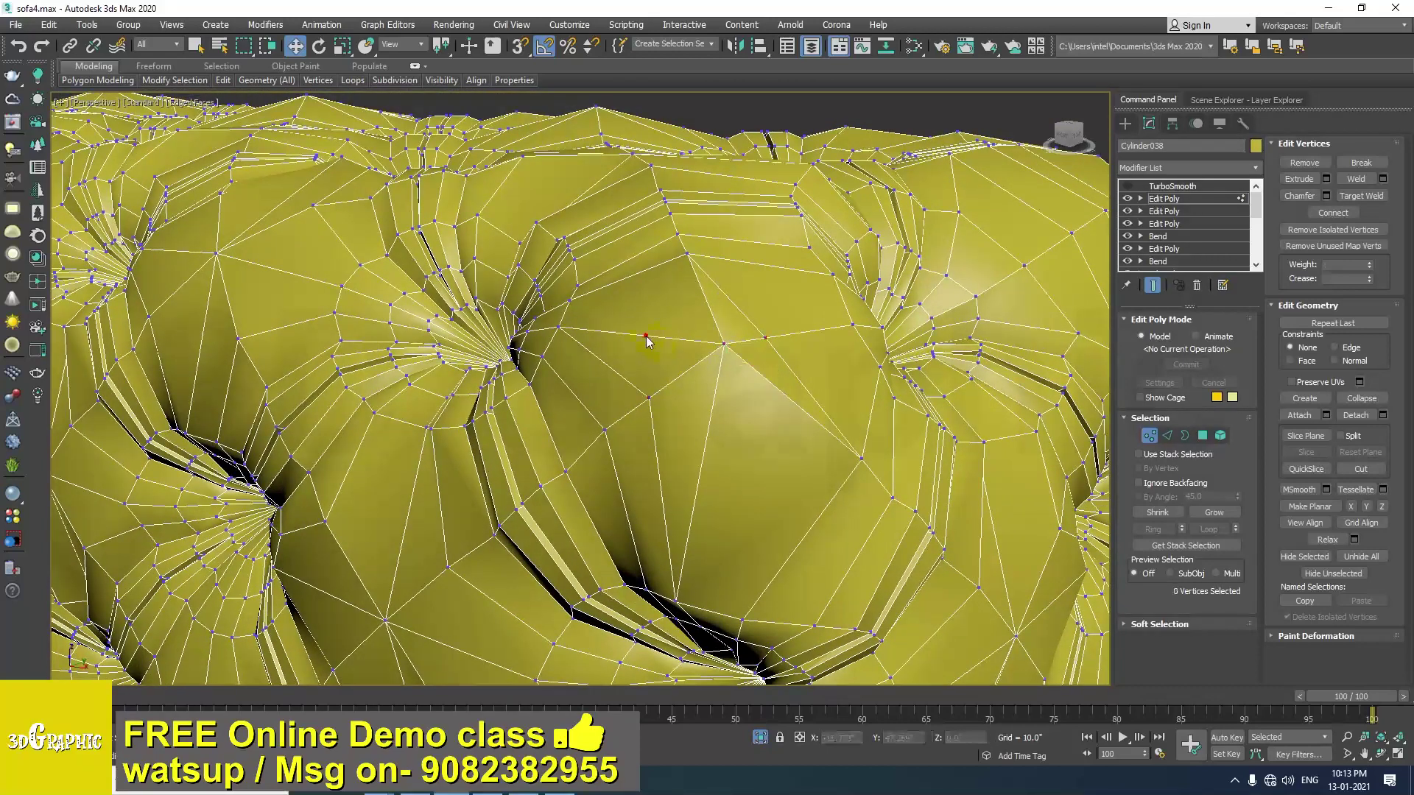
key(2)
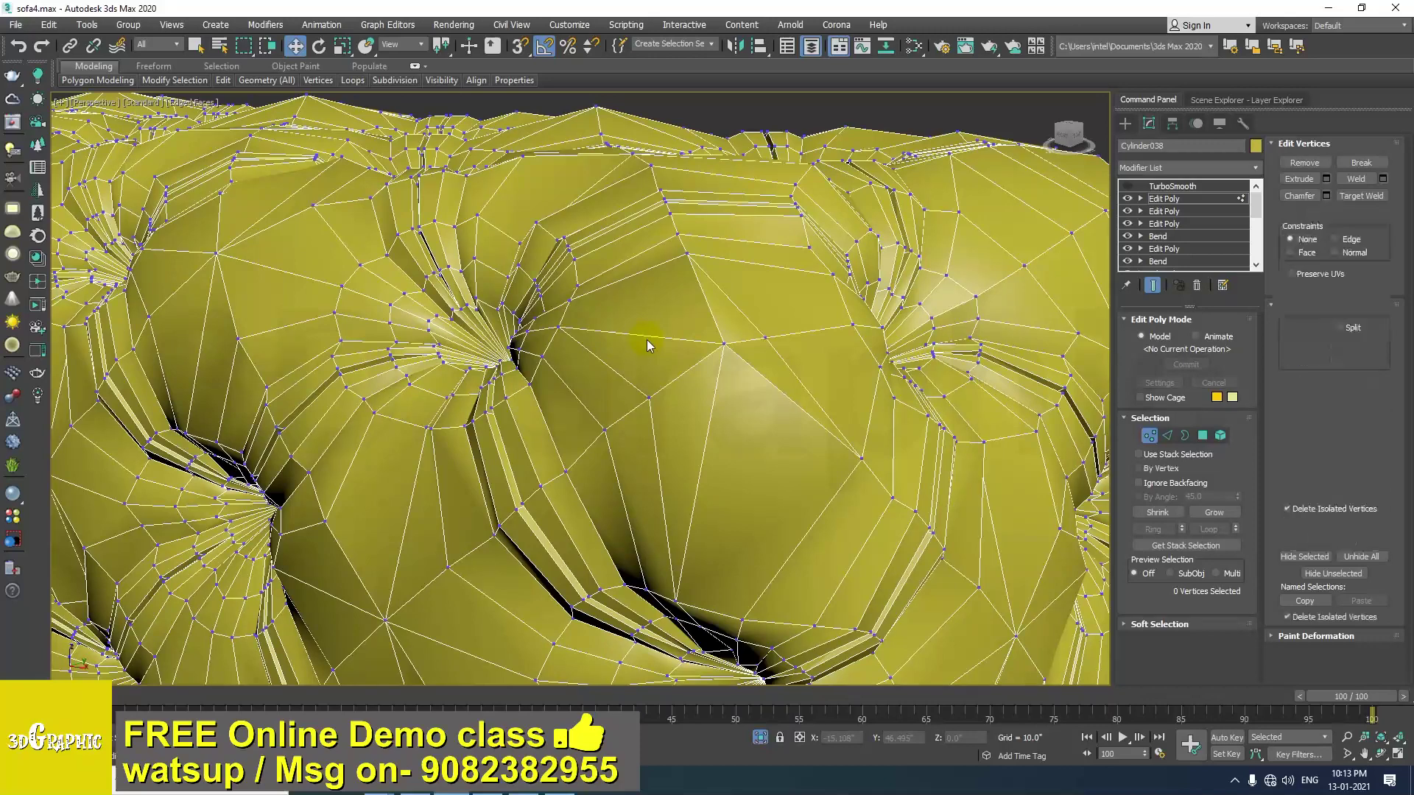
click(646, 337)
alt+middle_drag(649, 335, 652, 376)
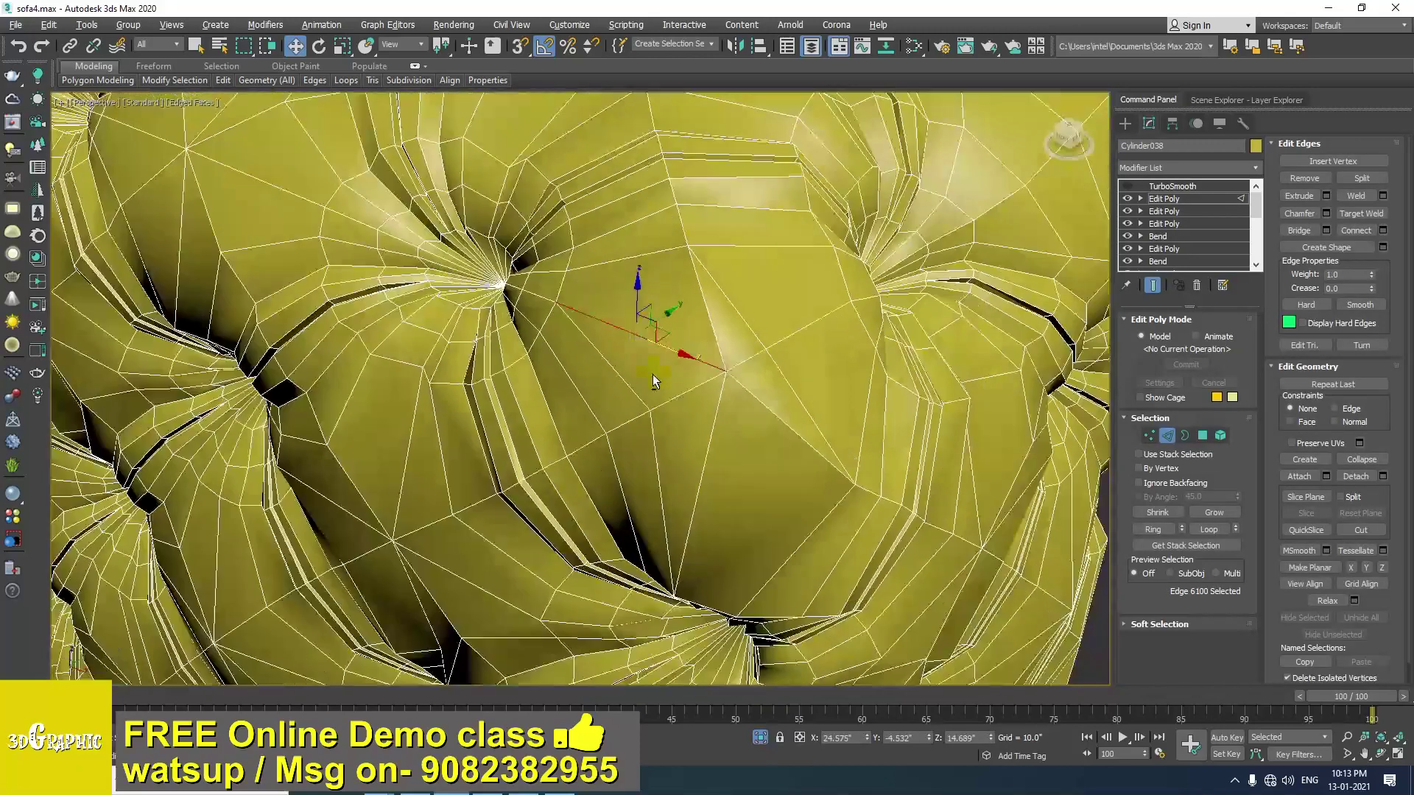
ctrl+click(710, 437)
key(BackSpace)
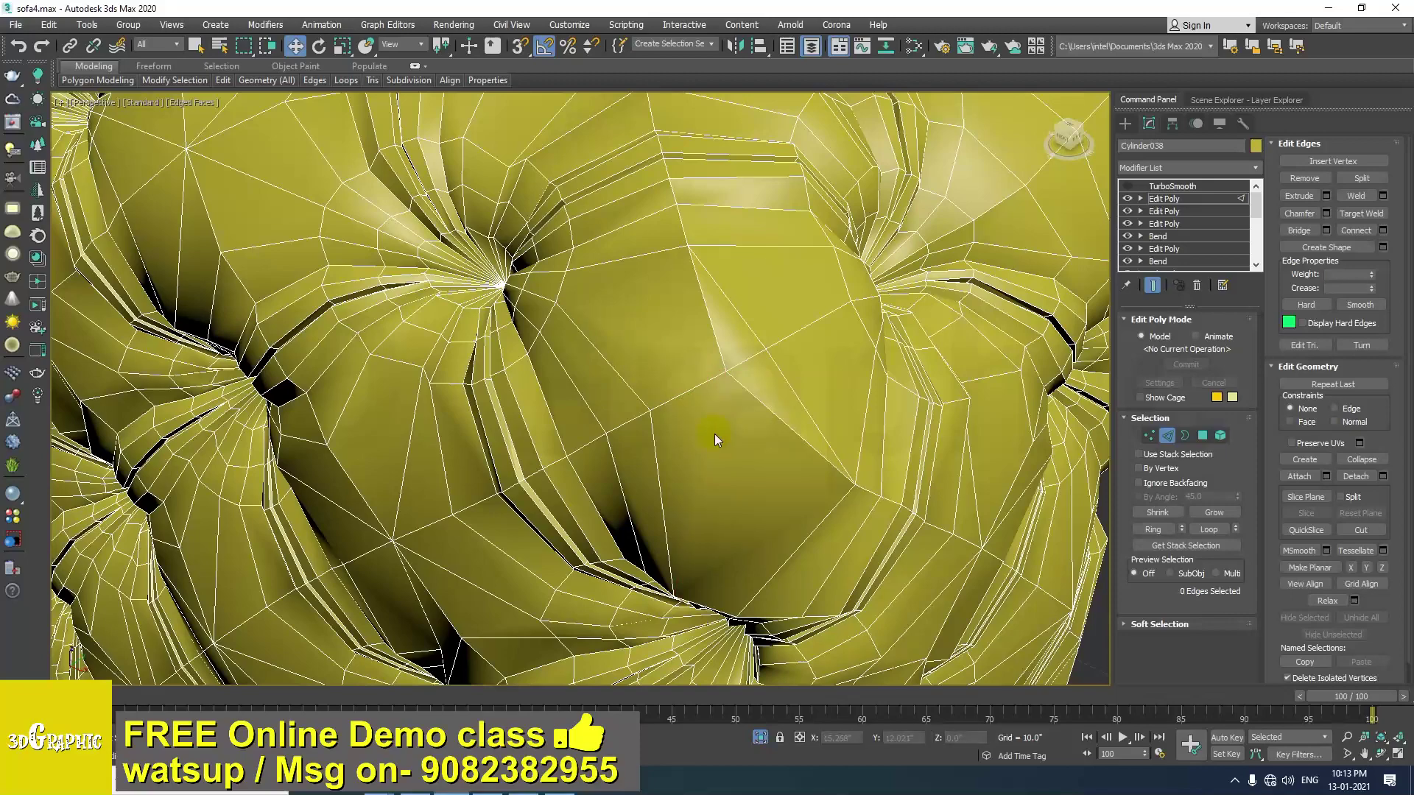
alt+middle_drag(722, 423, 600, 409)
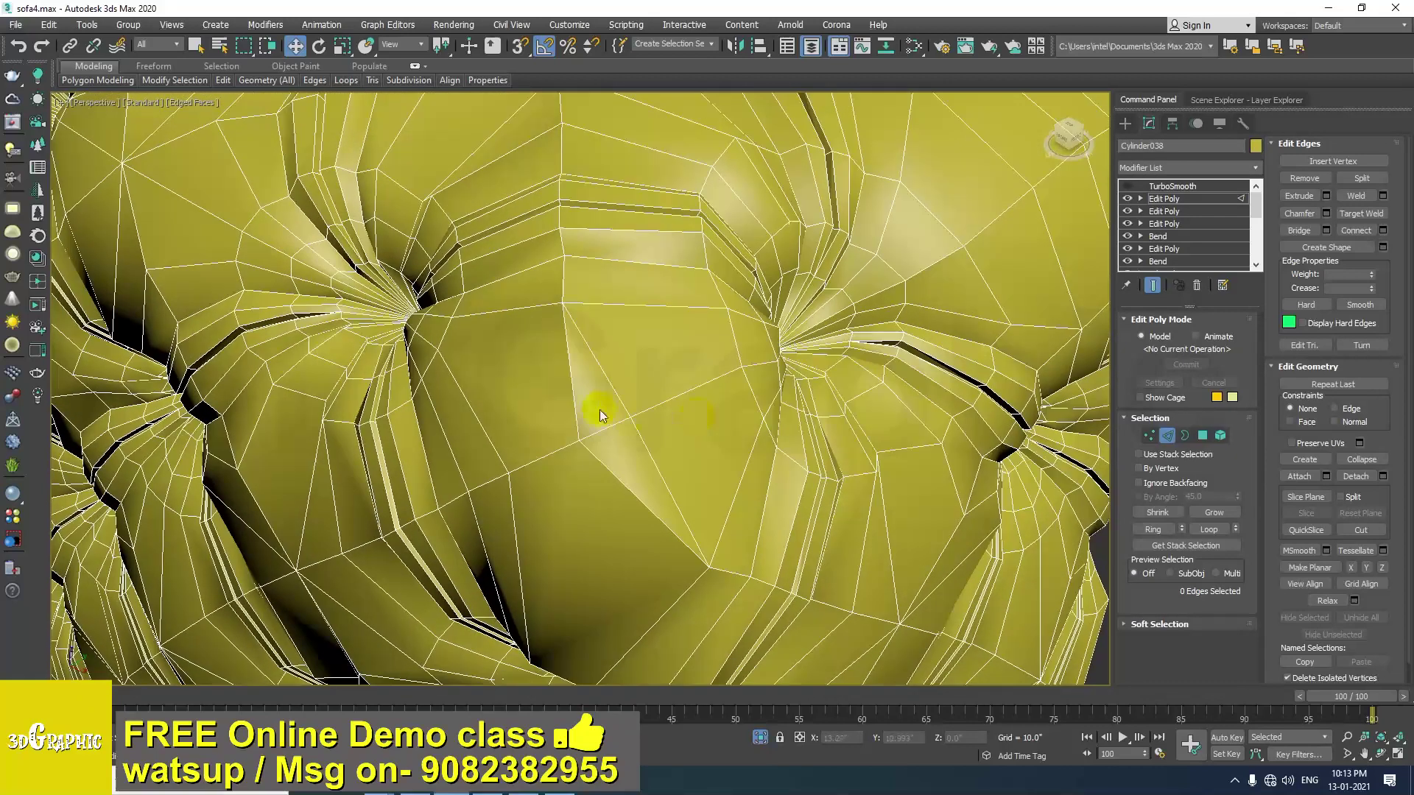
click(612, 462)
Reposition the middle vertex of the corner cushion's side cut to round the bulge around its centre.
key(1)
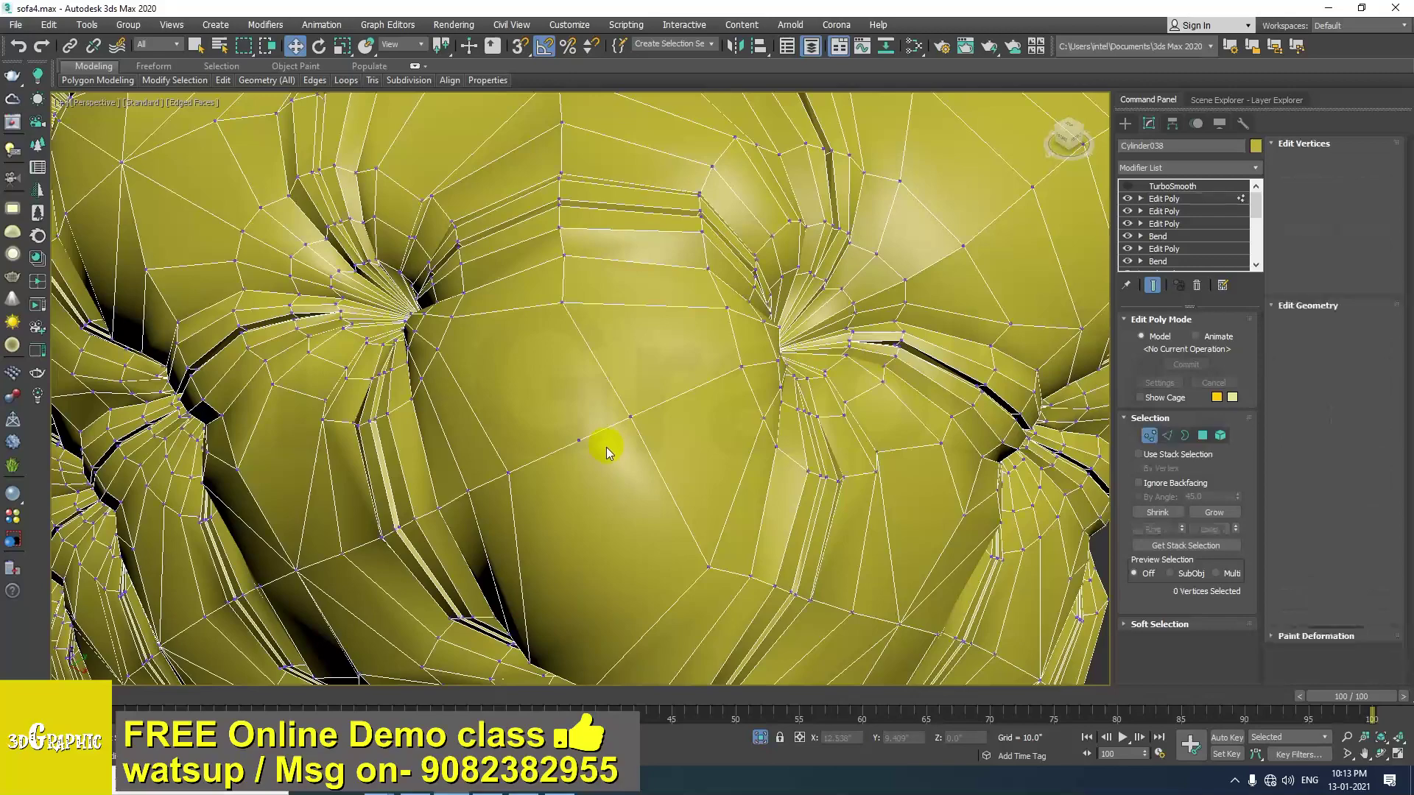
click(581, 443)
mouse_move(589, 473)
alt+middle_down()
mouse_move(528, 392)
mouse_move(558, 401)
mouse_move(590, 453)
alt+middle_up()
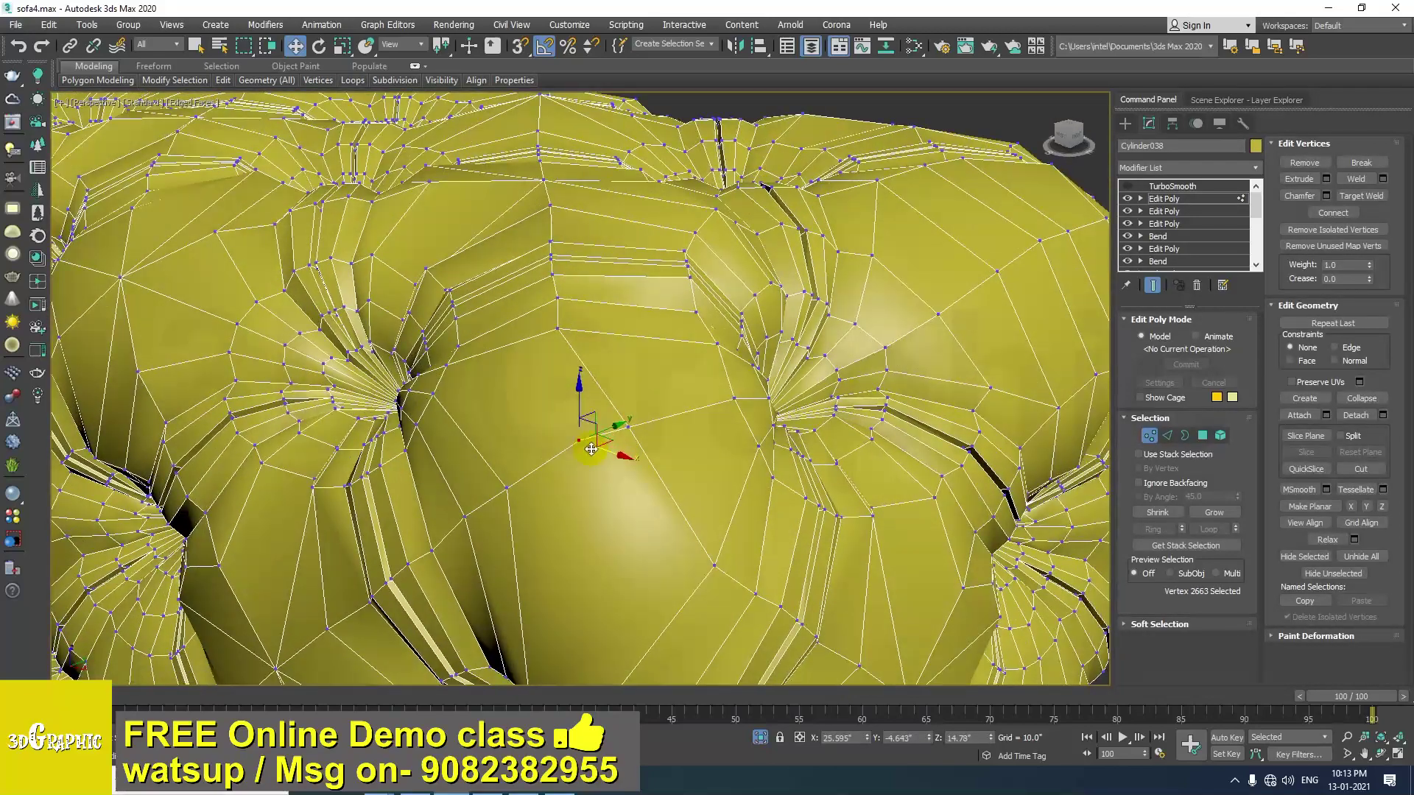
click(628, 428)
alt+middle_drag(626, 436, 760, 499)
drag(745, 467, 692, 484)
alt+middle_drag(692, 486, 548, 655)
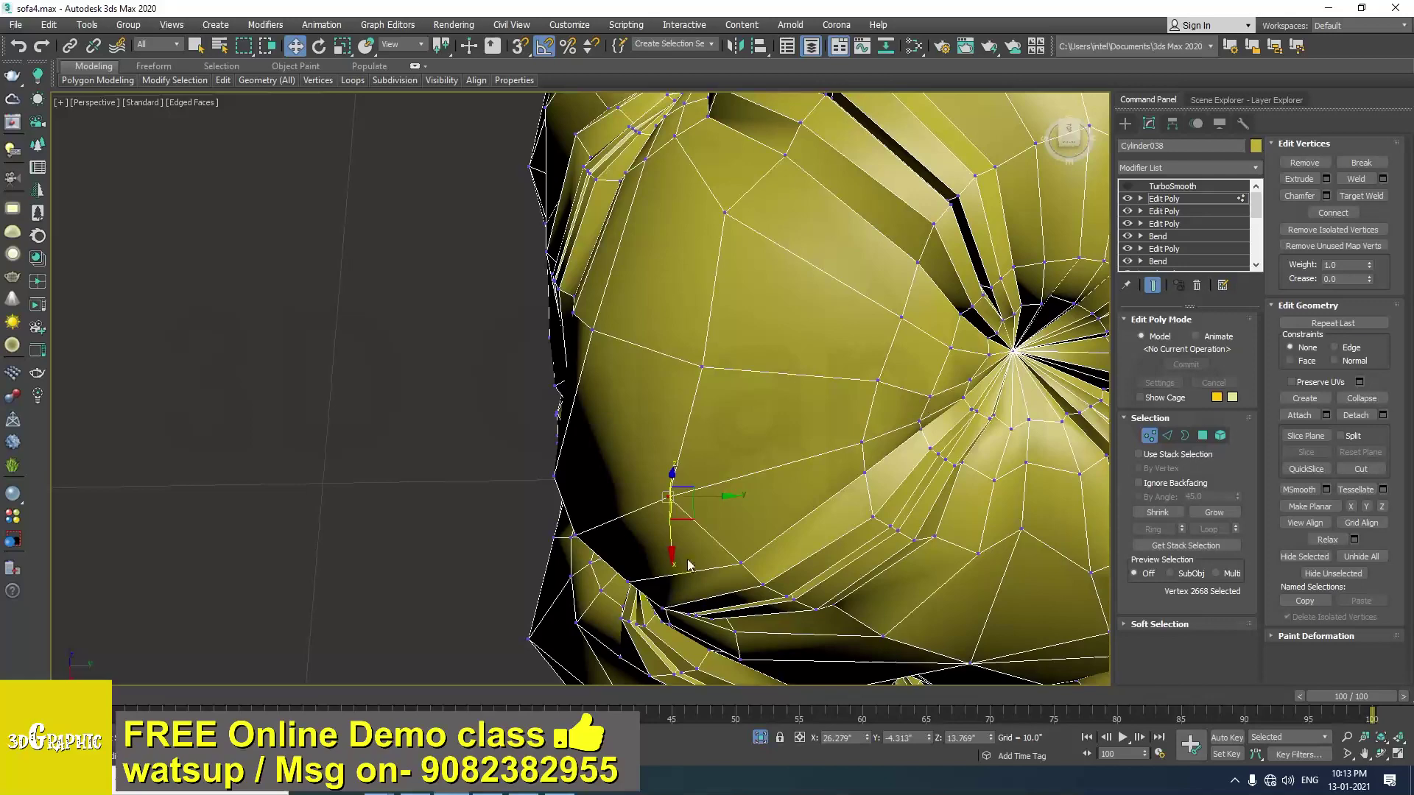
Adjust the outer vertices of the corner cushion's new quad grid to even out its curved outline.
drag(690, 517, 727, 506)
alt+middle_drag(719, 513, 561, 480)
drag(681, 475, 669, 464)
alt+middle_drag(668, 464, 667, 417)
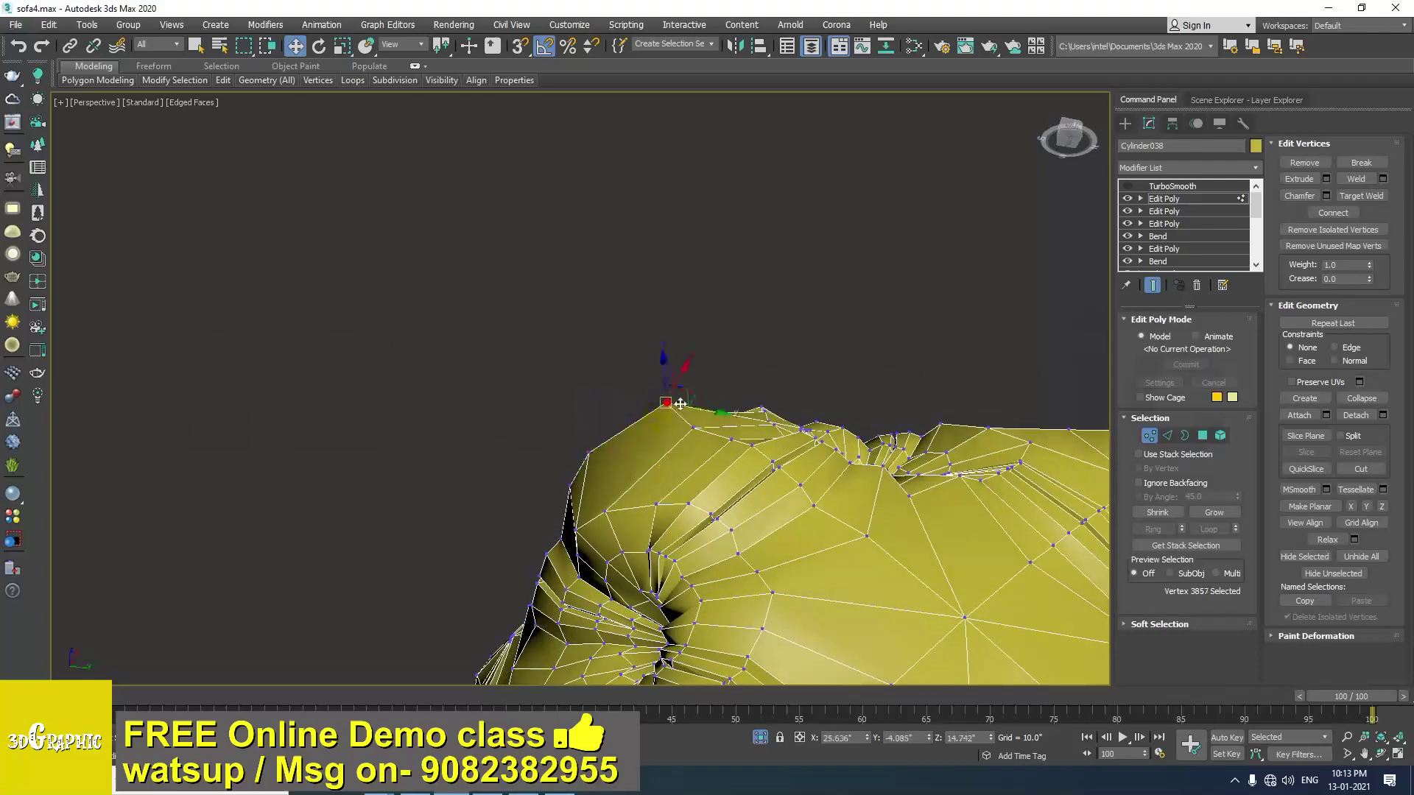
drag(671, 408, 661, 416)
alt+middle_drag(661, 415, 833, 330)
Shift the corner cushion's upper vertex slightly along Y and lower it a little along Z to smooth the curve.
click(674, 420)
scroll(667, 428, up, 4)
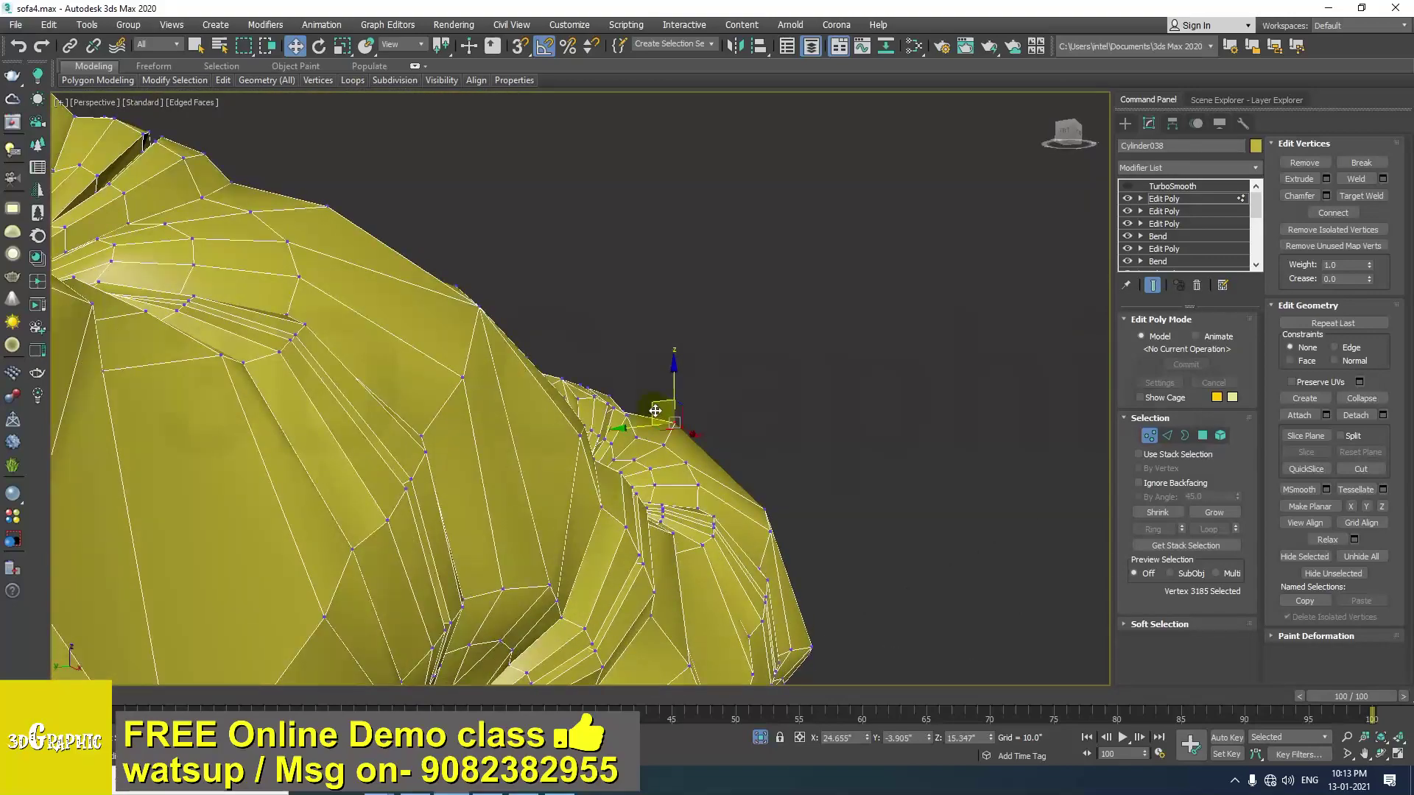
alt+middle_drag(644, 412, 570, 460)
alt+middle_drag(704, 449, 712, 472)
alt+middle_drag(551, 566, 554, 492)
alt+middle_drag(647, 576, 558, 514)
alt+middle_drag(677, 506, 615, 421)
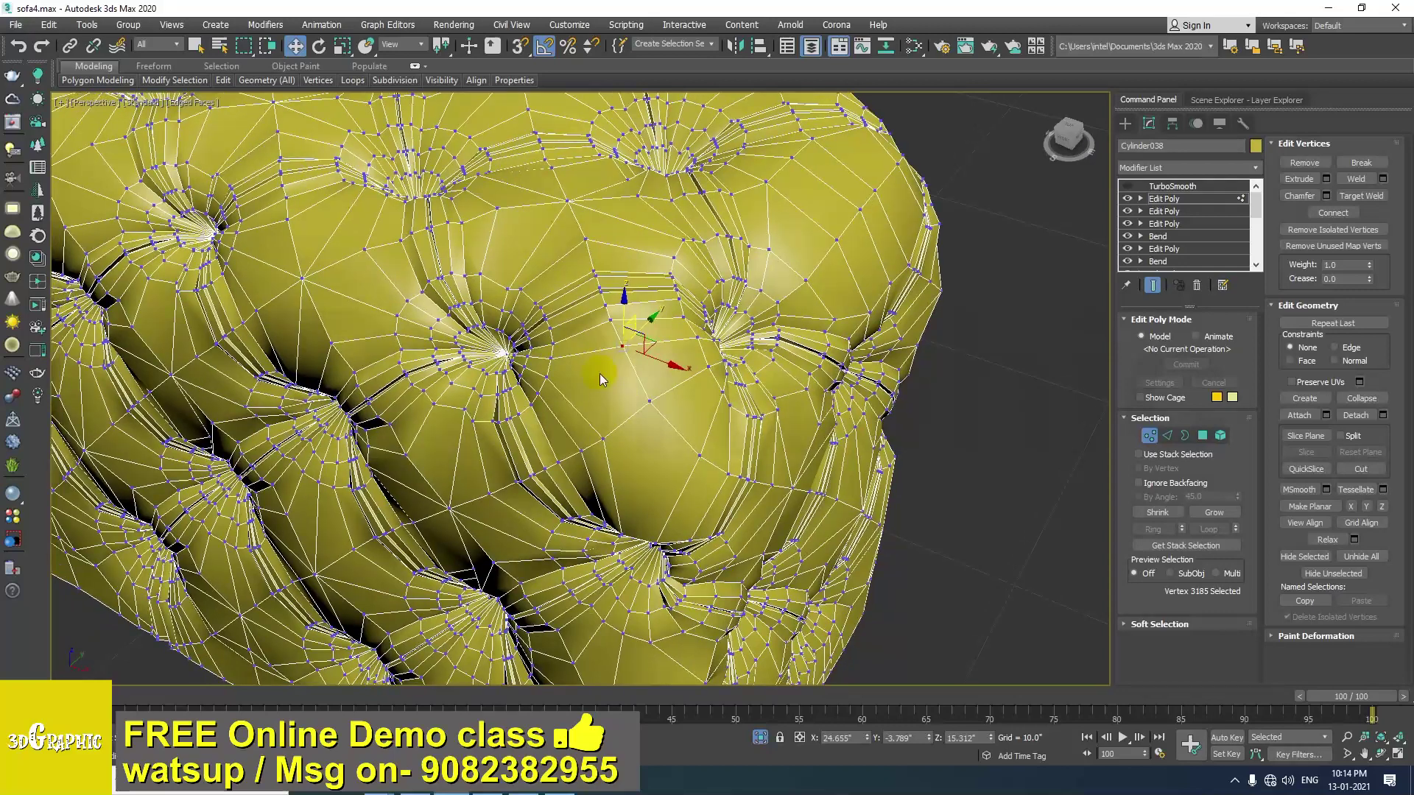
Turn TurboSmooth on, deselect the panel and hide the edged faces to preview the smoothed surface.
click(1143, 187)
click(1128, 187)
click(995, 440)
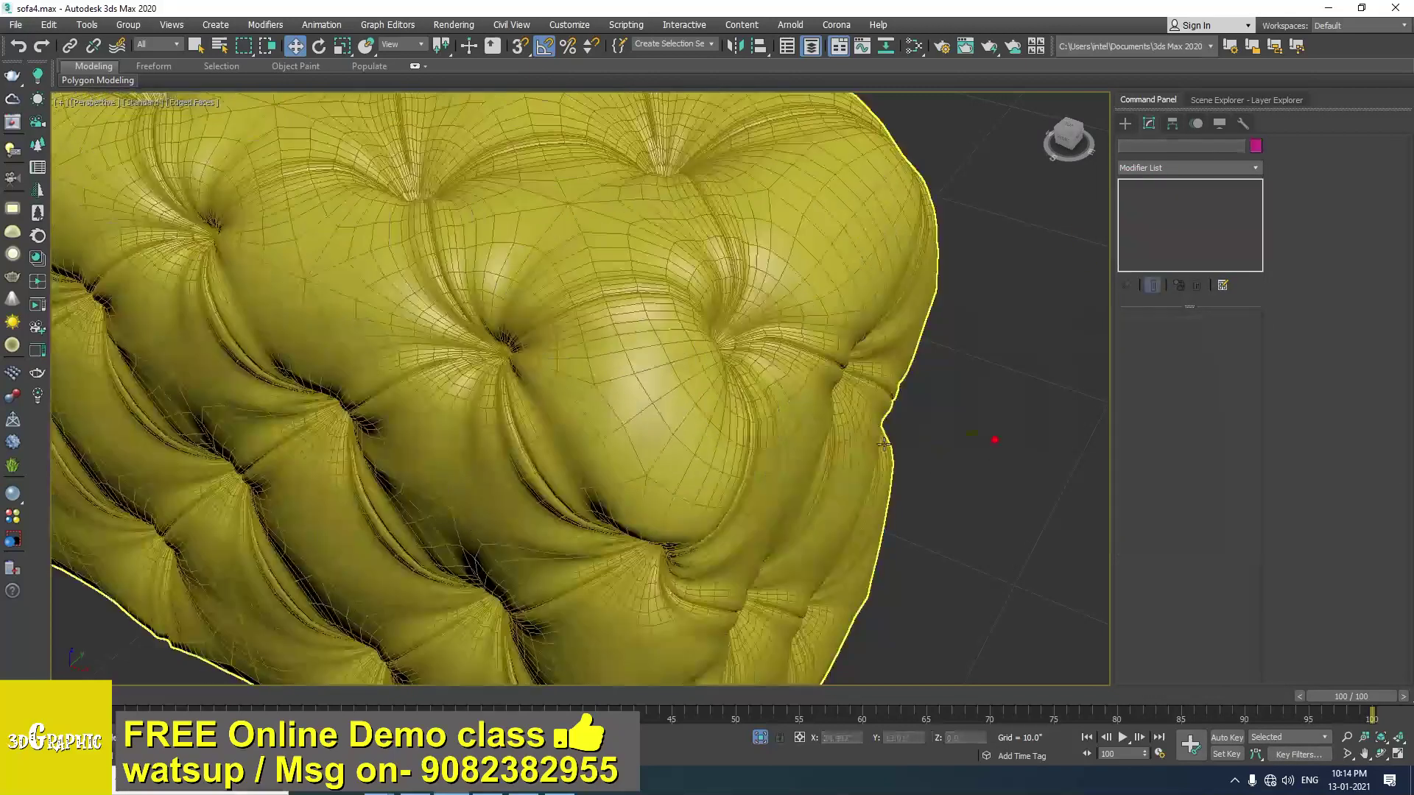
key(F4)
scroll(824, 416, down, 5)
alt+middle_drag(799, 471, 858, 284)
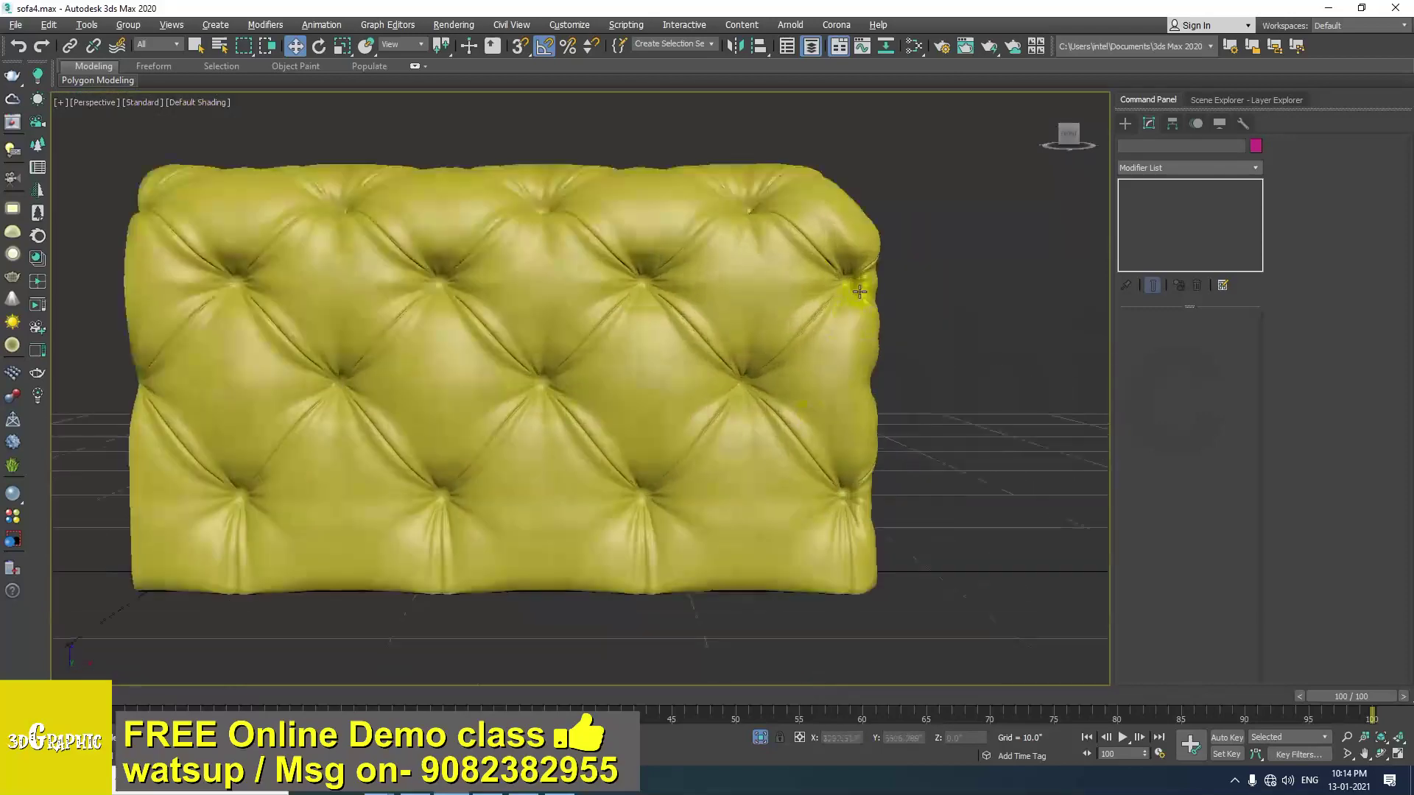
Examine the smoothed corner cushions up close and from several angles for uneven bulges.
scroll(869, 233, up, 4)
alt+middle_drag(869, 233, 590, 447)
click(839, 325)
scroll(852, 342, down, 1)
scroll(590, 448, down, 3)
alt+middle_drag(496, 452, 662, 445)
scroll(575, 499, up, 2)
scroll(598, 489, down, 2)
scroll(649, 459, down, 3)
scroll(668, 428, up, 2)
scroll(764, 375, up, 5)
scroll(730, 375, down, 5)
scroll(658, 437, up, 4)
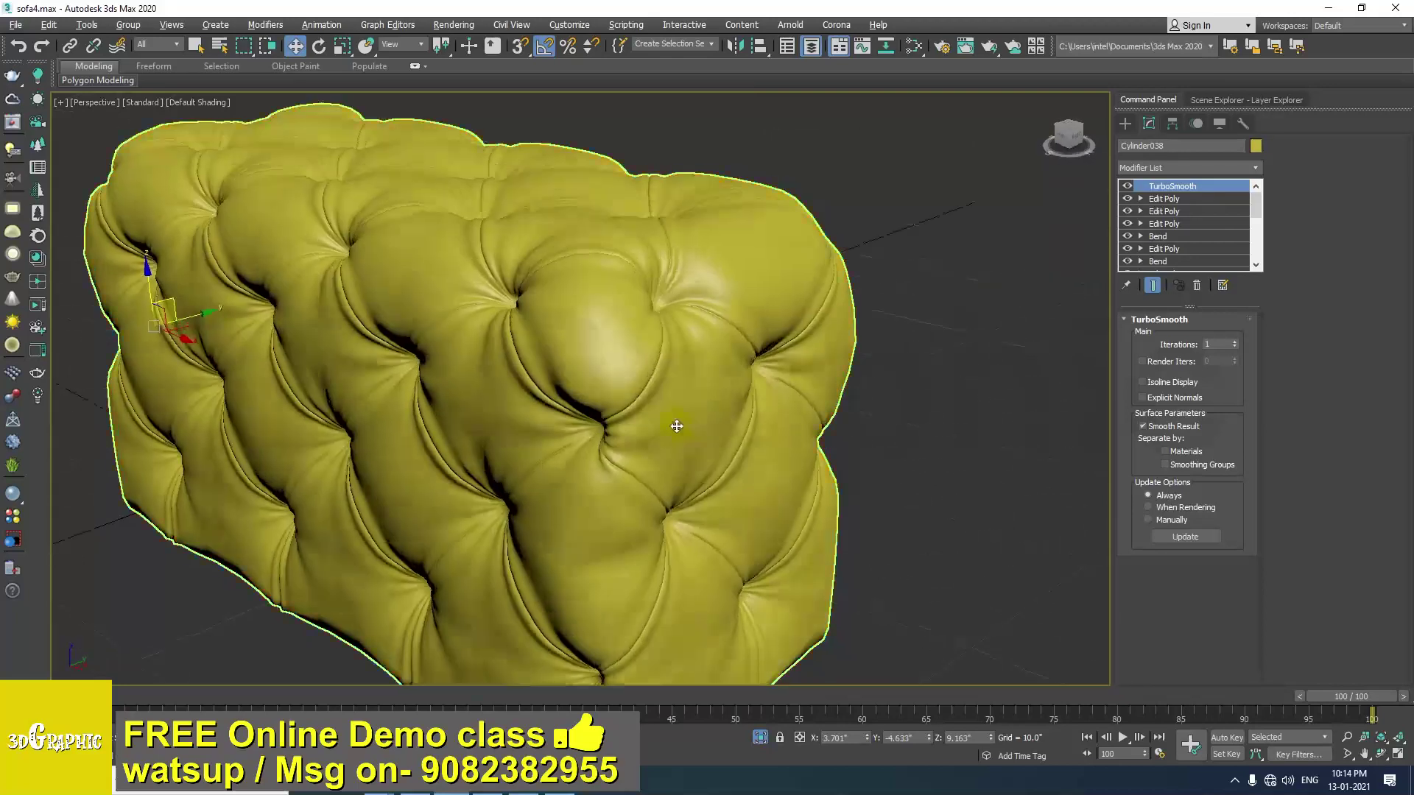
Turn TurboSmooth off and return to the topmost Edit Poly modifier with edged faces displayed.
click(1128, 186)
click(1162, 199)
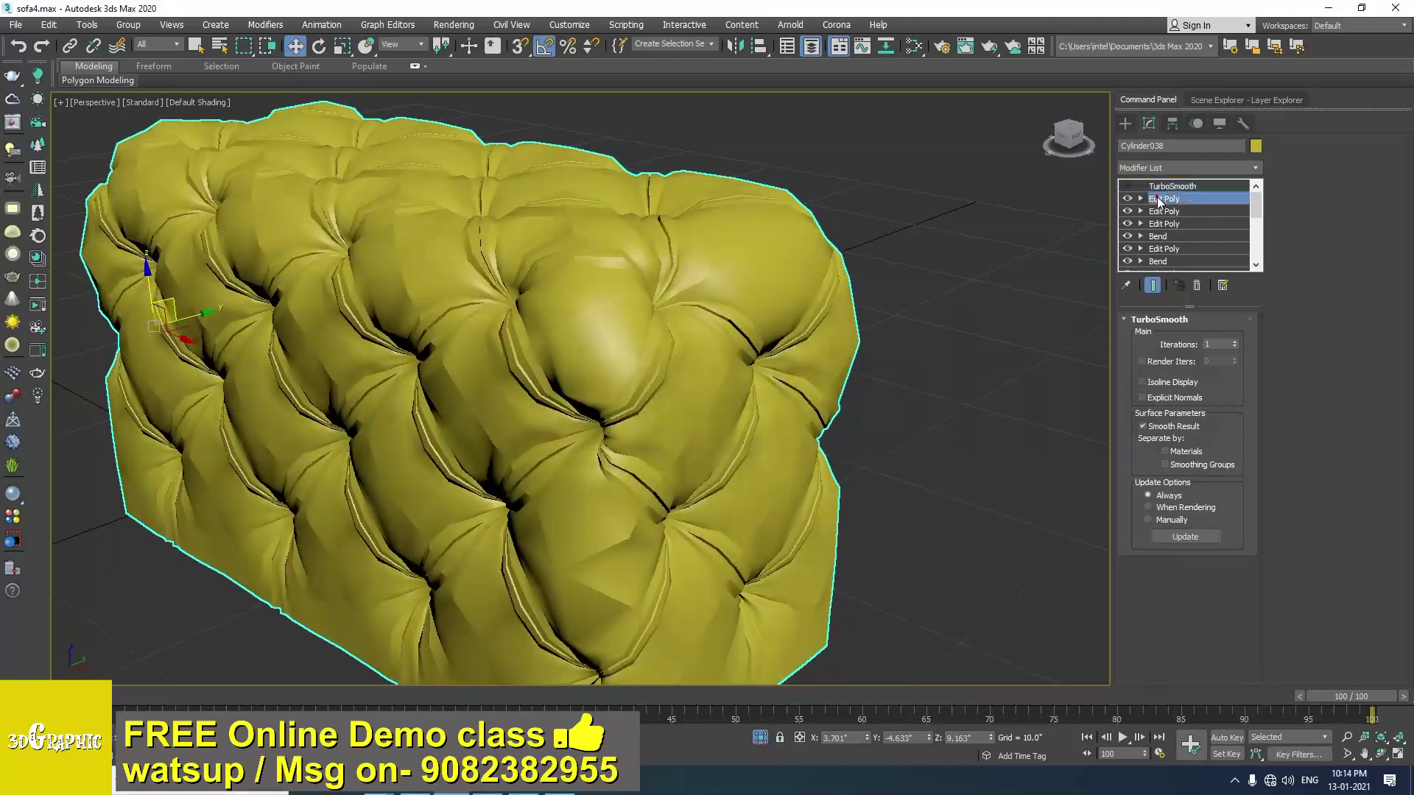
key(F4)
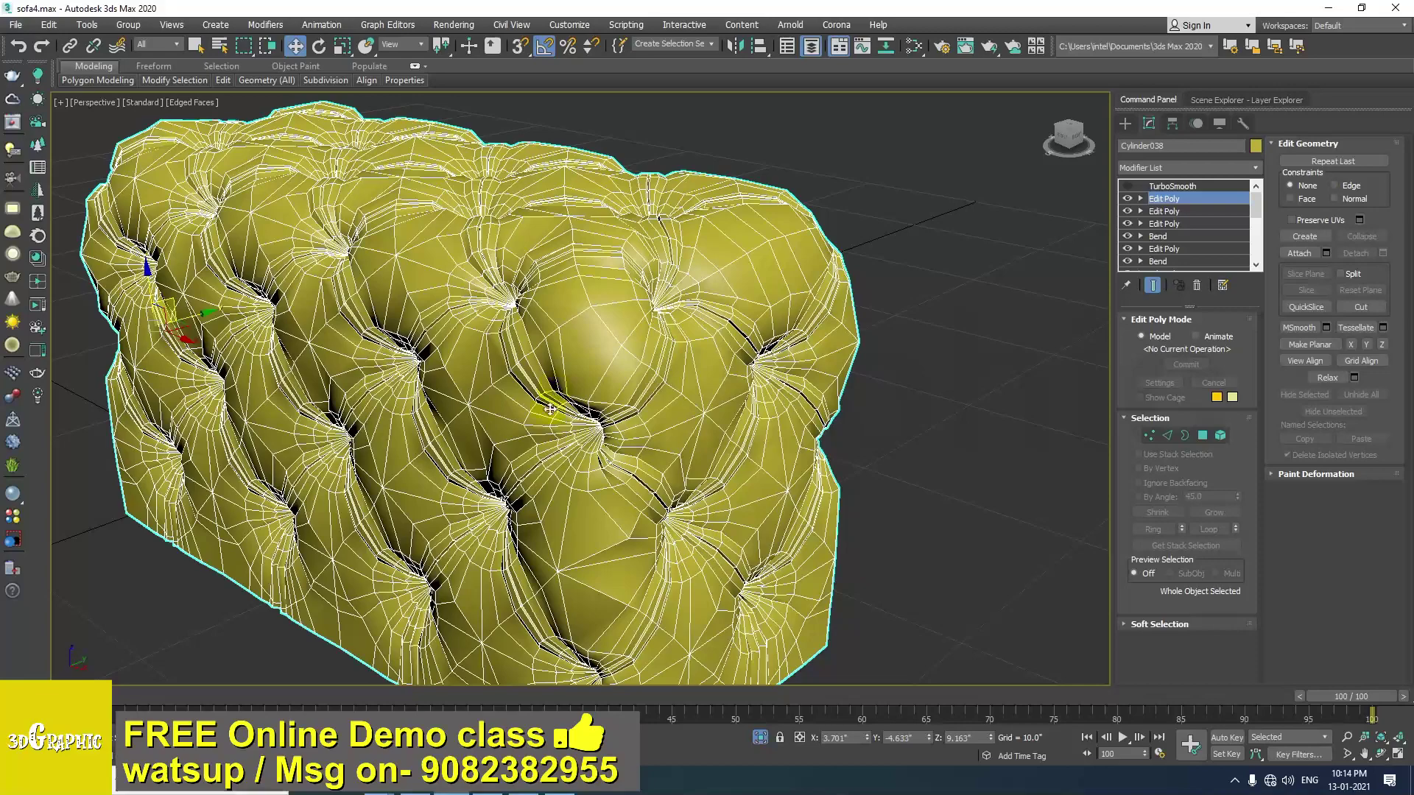
alt+middle_drag(647, 493, 633, 516)
mouse_move(600, 515)
alt+middle_down()
mouse_move(597, 493)
mouse_move(573, 484)
mouse_move(610, 499)
alt+middle_up()
alt+middle_drag(475, 321, 490, 322)
scroll(611, 301, up, 3)
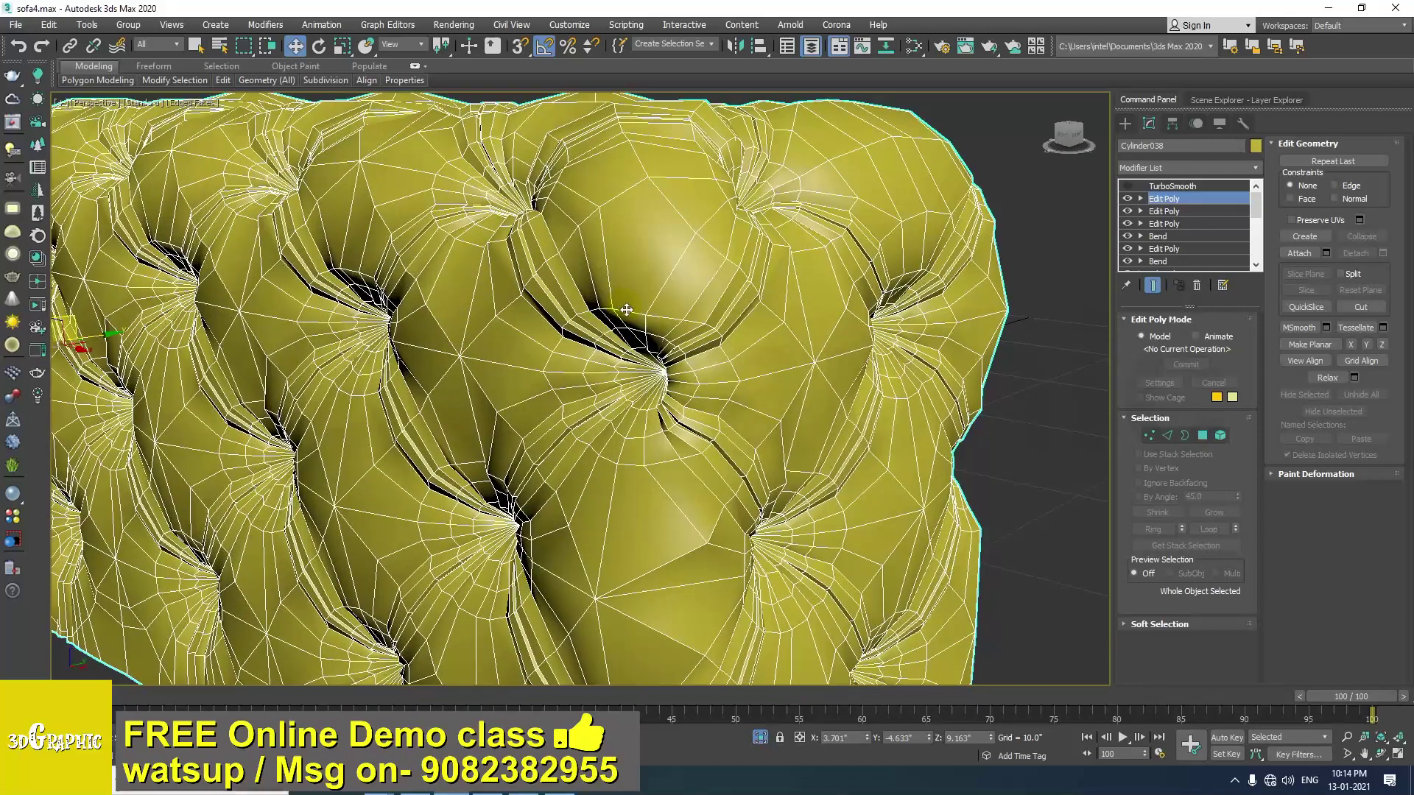
Move the vertex at the top corner cushion's lower end, beside the deep crease, to soften the transition into the tuft.
key(1)
click(616, 310)
alt+middle_drag(616, 311, 633, 460)
scroll(582, 293, up, 4)
scroll(633, 460, up, 3)
drag(685, 193, 695, 195)
scroll(707, 196, down, 3)
alt+middle_drag(707, 197, 727, 278)
drag(714, 220, 717, 230)
drag(860, 209, 860, 209)
alt+middle_drag(860, 210, 858, 239)
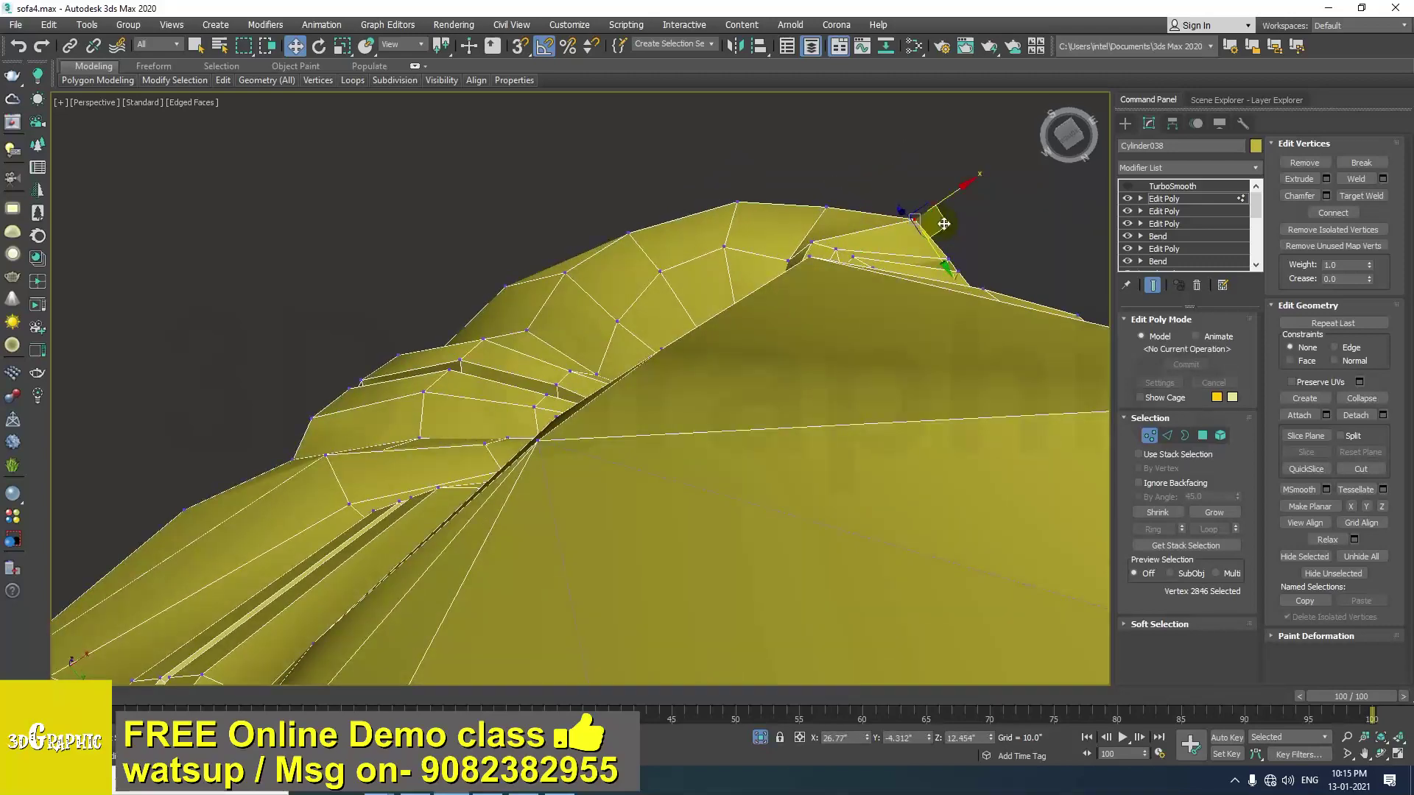
alt+middle_drag(846, 262, 771, 389)
Turn TurboSmooth on, hide the edged faces and inspect the smoothed end side and corner of the panel.
scroll(862, 374, down, 4)
scroll(771, 389, down, 3)
alt+middle_drag(858, 427, 696, 420)
alt+middle_drag(704, 456, 728, 417)
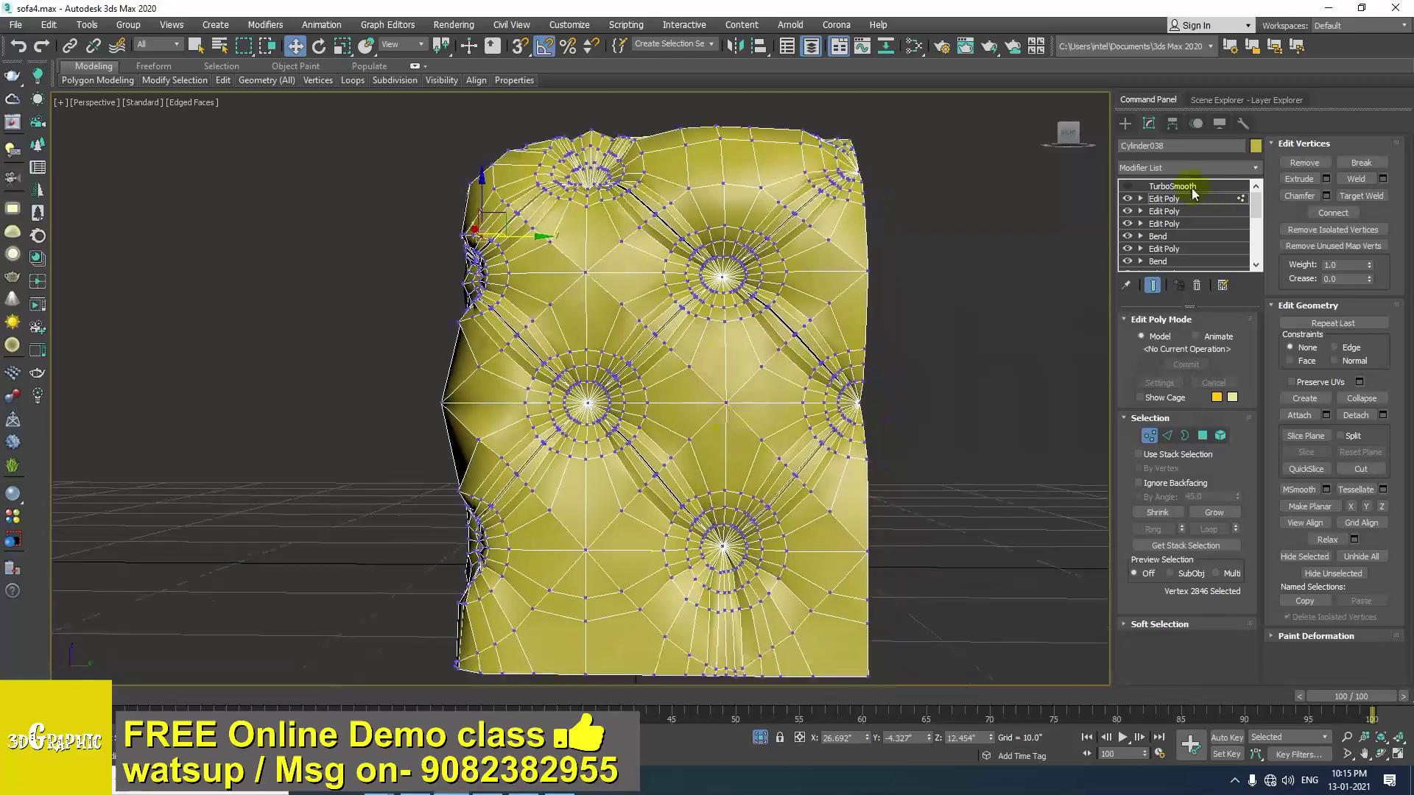
click(1179, 200)
click(1176, 187)
click(1128, 187)
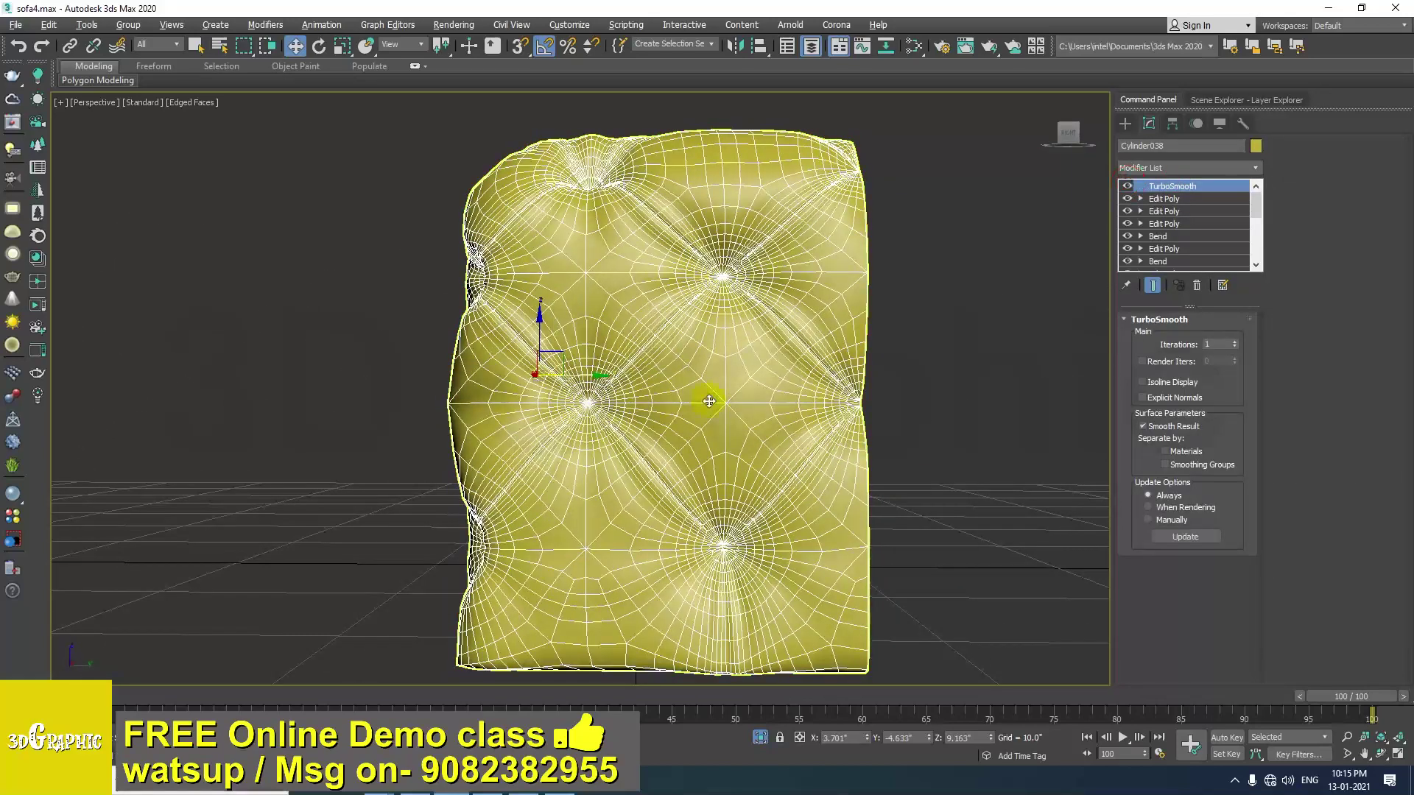
alt+middle_drag(710, 399, 937, 433)
click(937, 433)
key(F4)
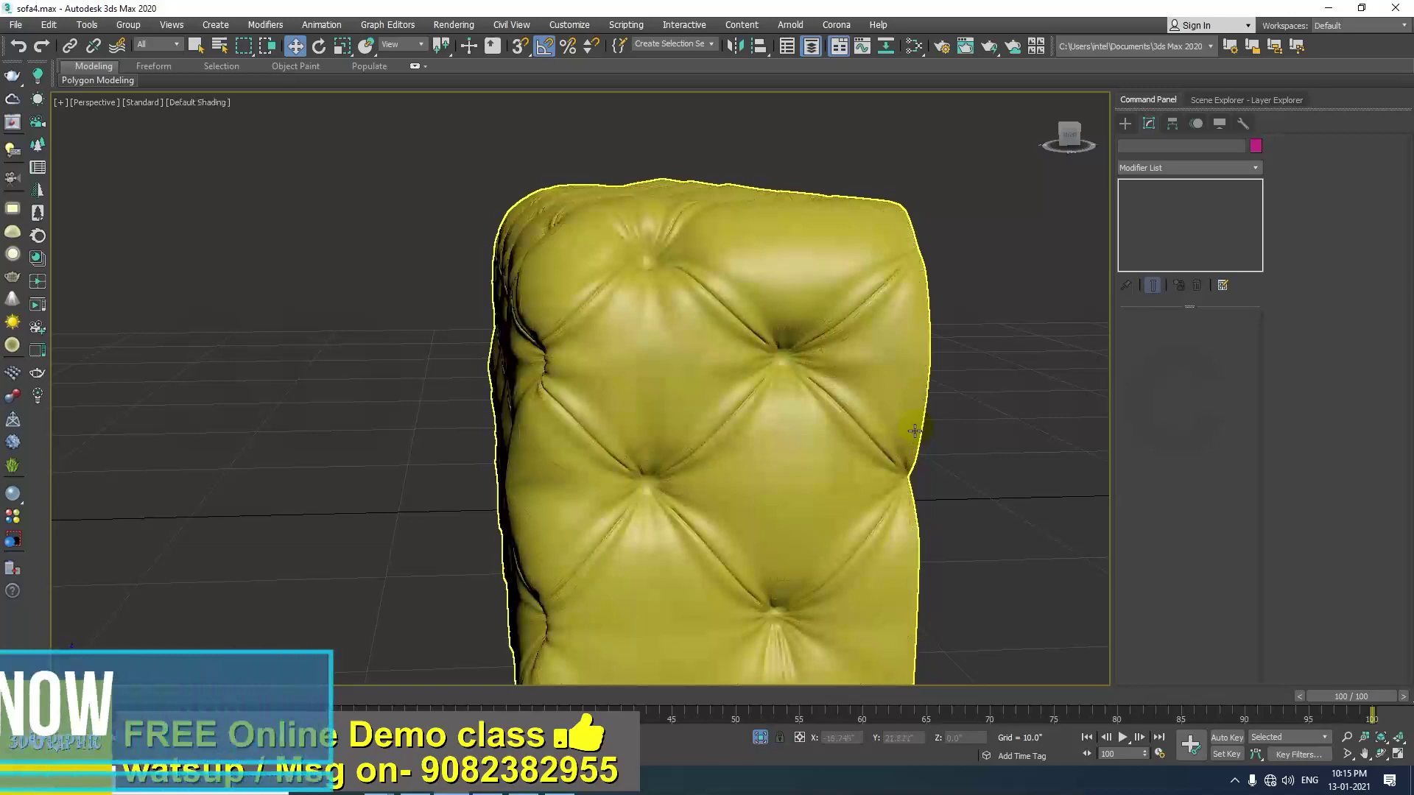
scroll(916, 430, down, 3)
alt+middle_drag(880, 464, 747, 434)
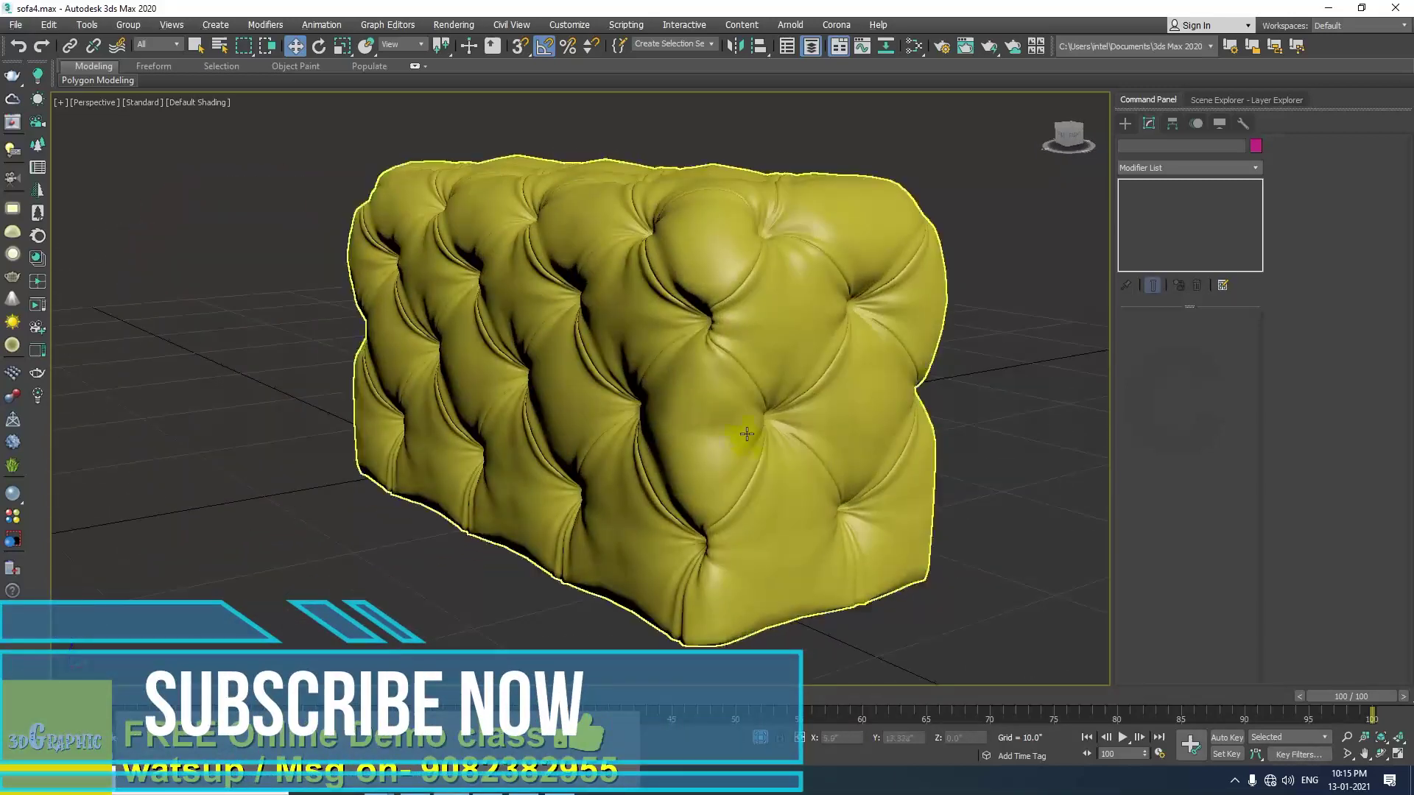
Turn TurboSmooth off, show the edged faces and return to vertex editing in the topmost Edit Poly modifier.
click(784, 418)
click(1127, 186)
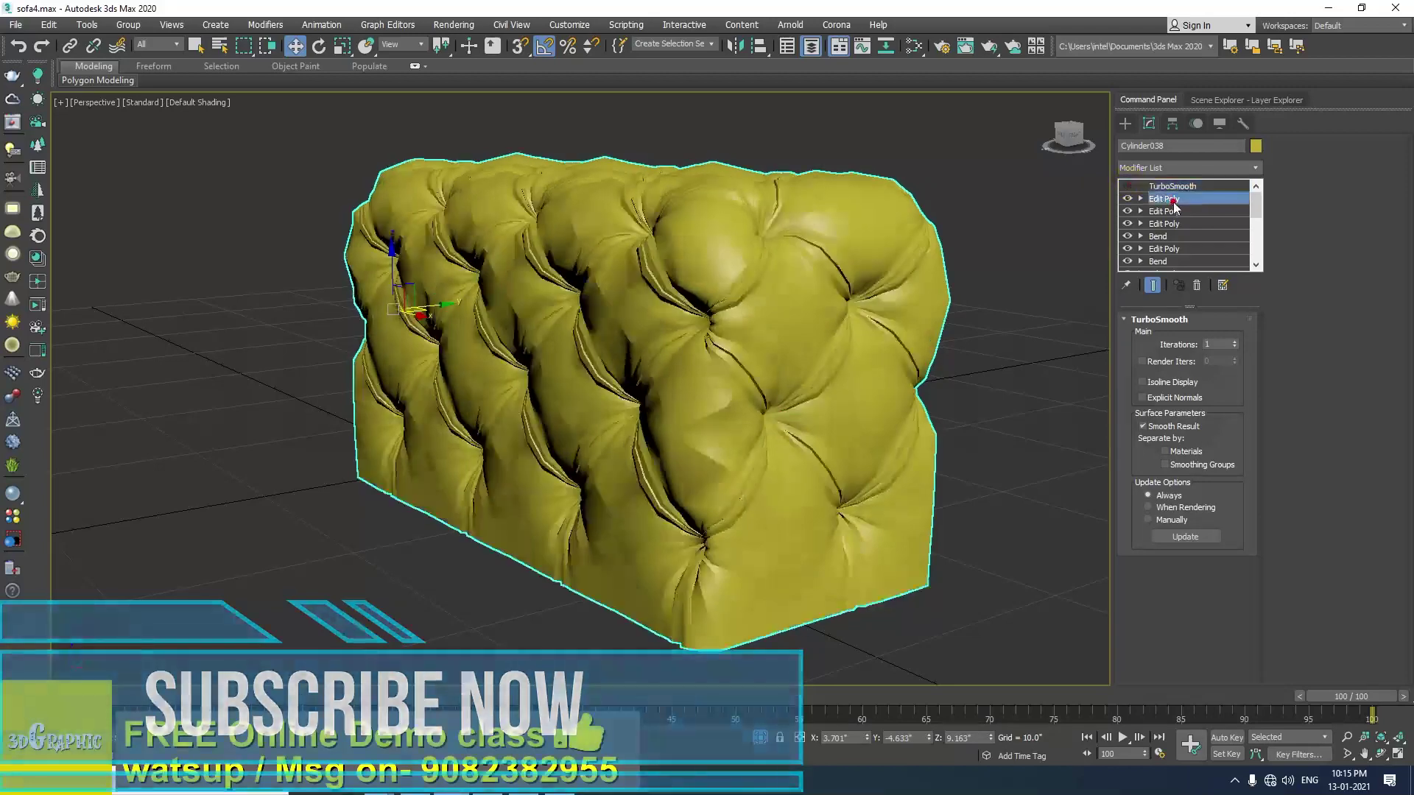
click(1164, 199)
key(F4)
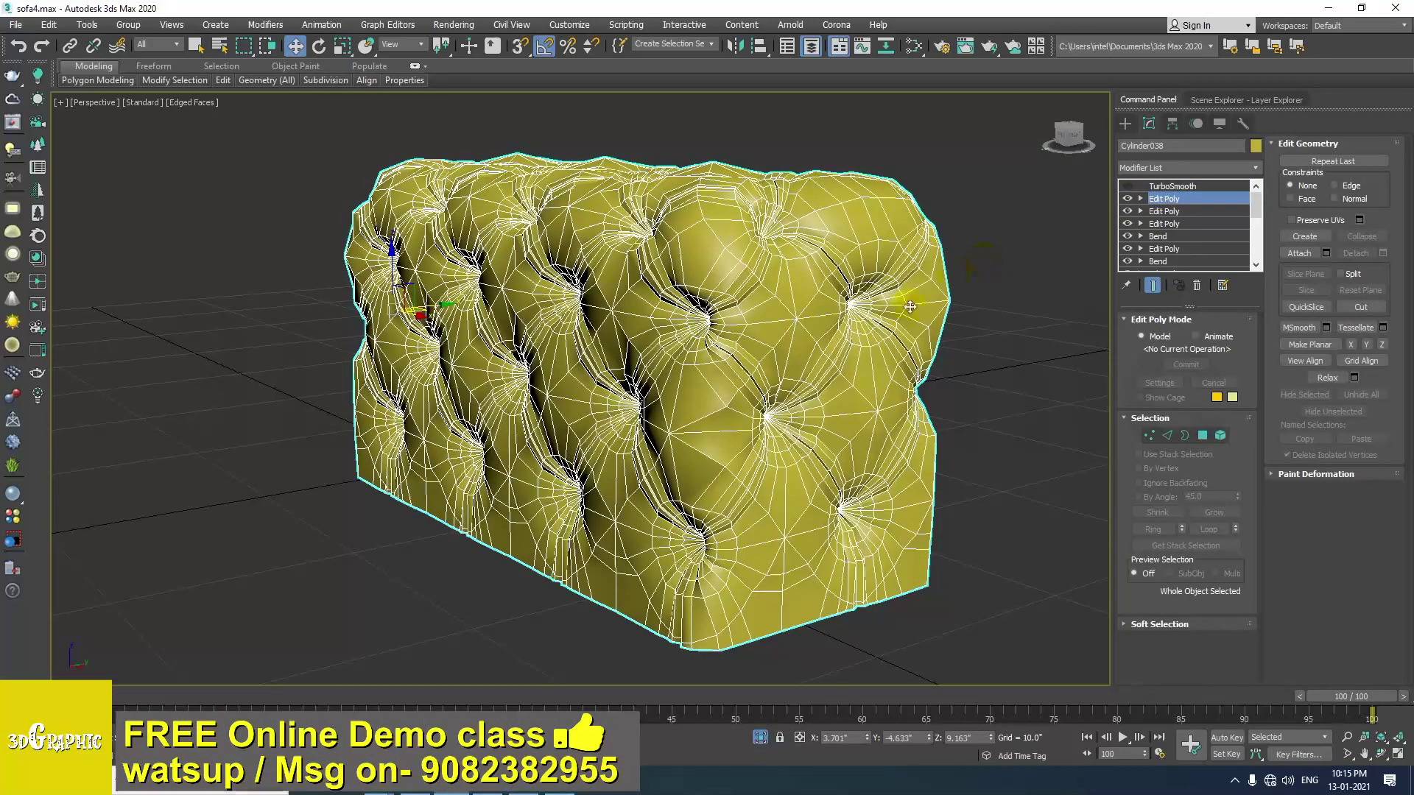
key(1)
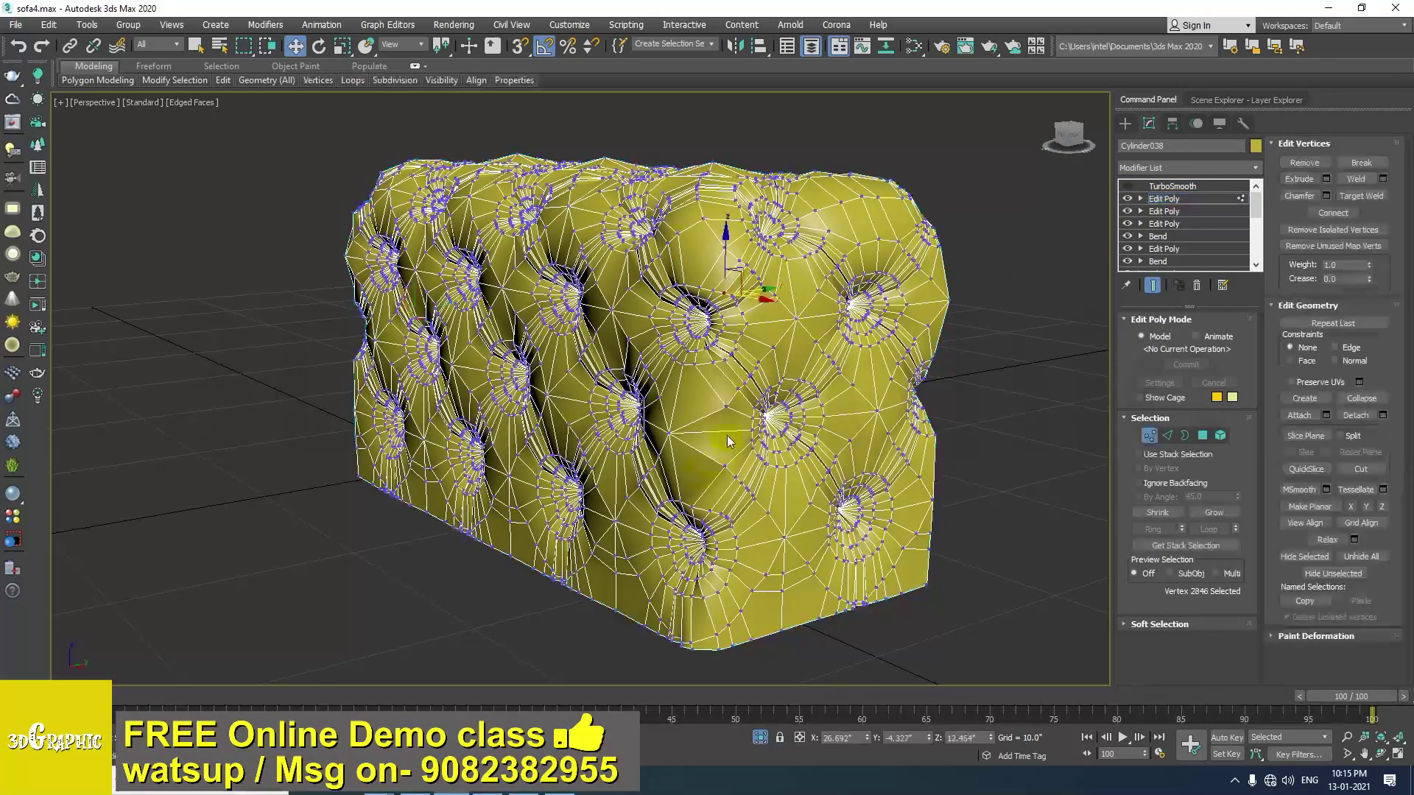
Cut a new edge line across the lower half of the middle corner cushion, joining its outer spoke vertices from side to side.
click(729, 409)
alt+middle_drag(728, 409, 768, 414)
scroll(748, 418, up, 5)
click(1360, 470)
scroll(769, 403, up, 3)
mouse_move(694, 370)
alt+middle_down()
mouse_move(754, 378)
mouse_move(718, 386)
alt+middle_up()
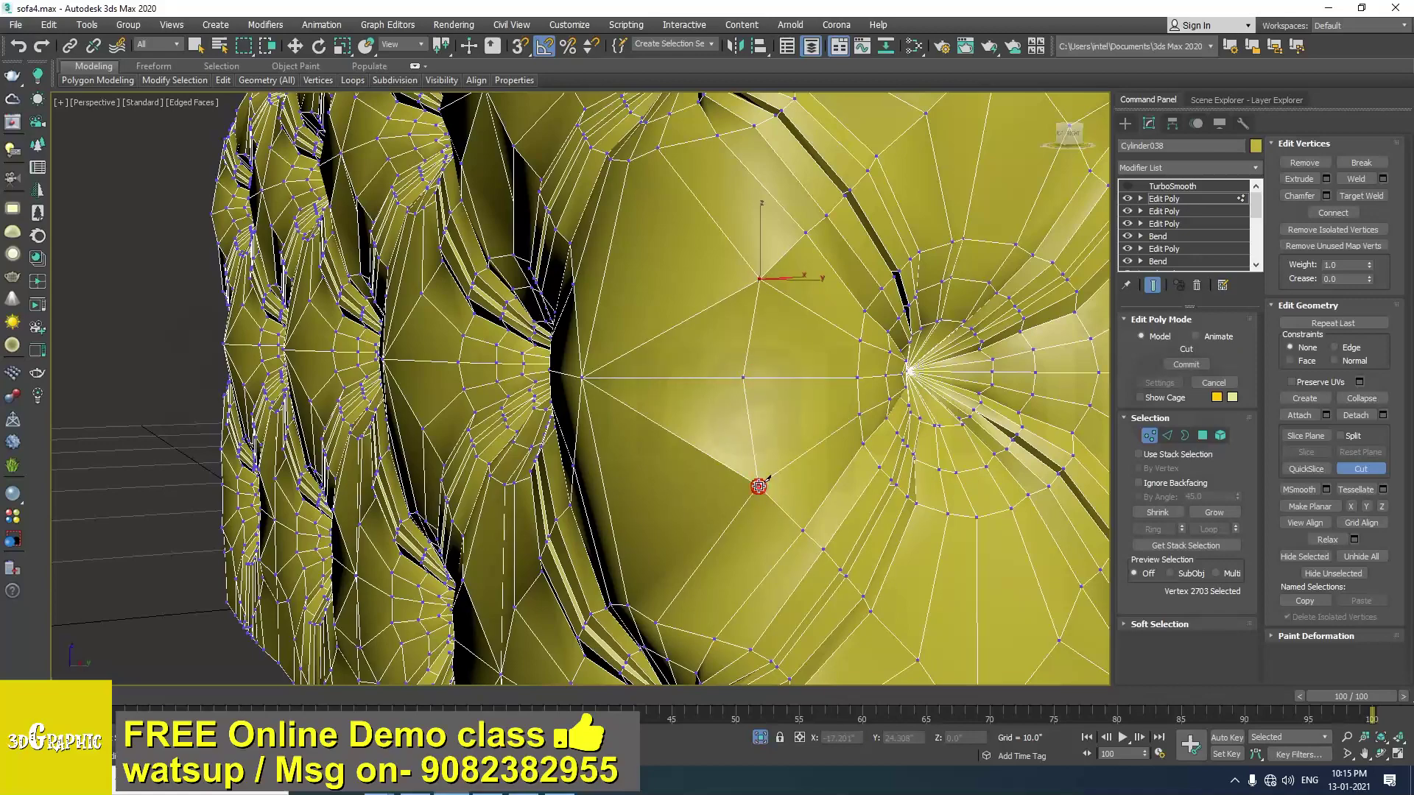
alt+middle_drag(681, 509, 666, 475)
scroll(764, 493, down, 3)
scroll(666, 475, up, 2)
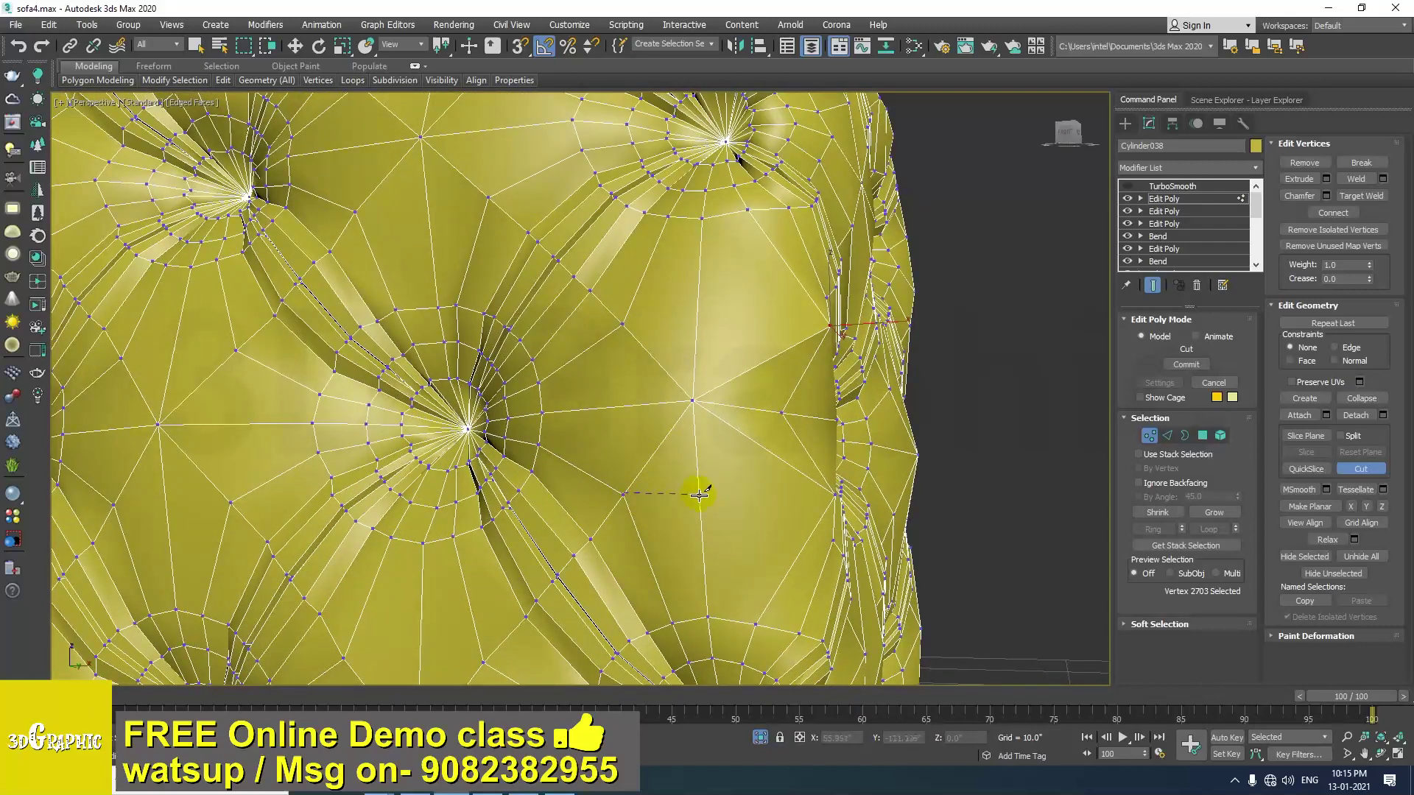
alt+middle_drag(767, 506, 798, 512)
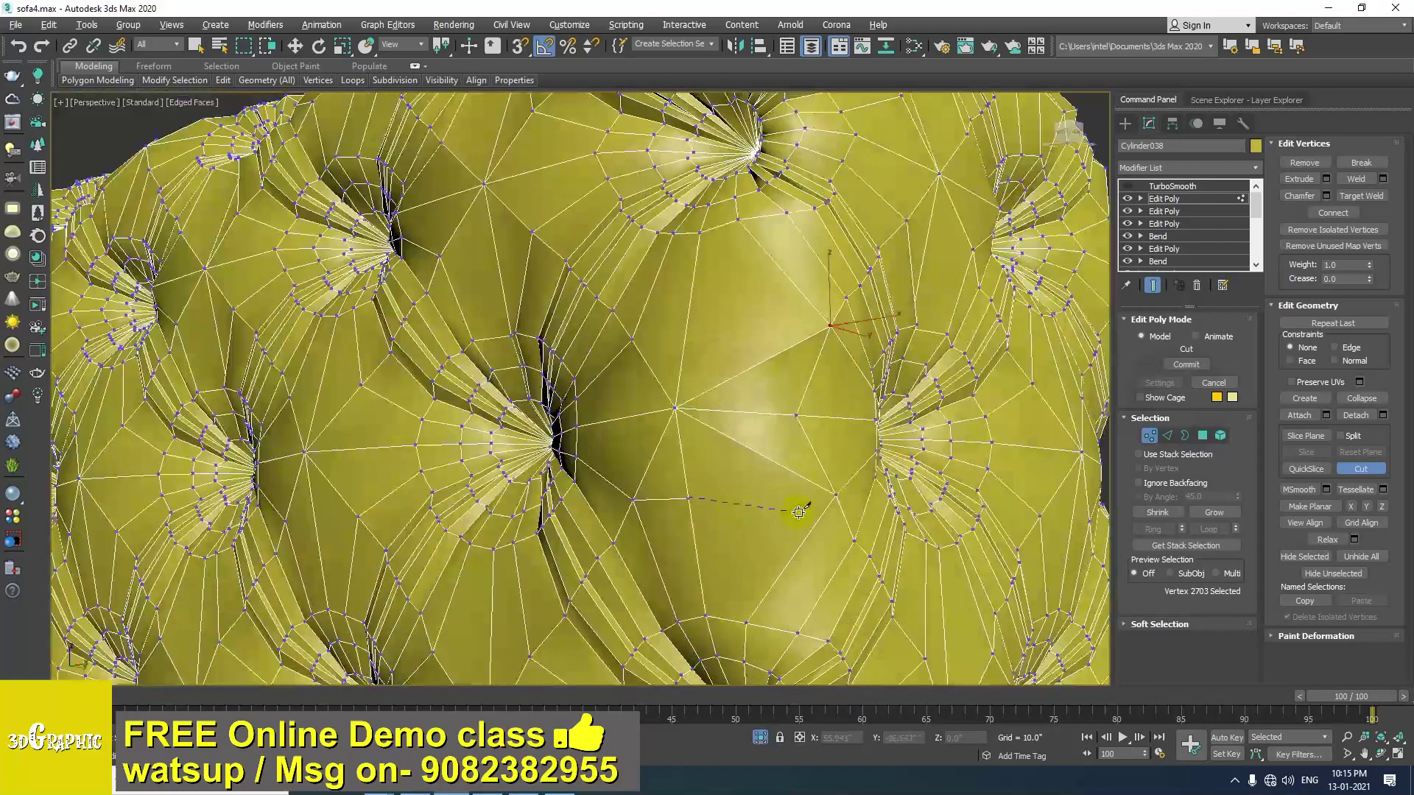
right_click(838, 494)
Cut an edge line down the cushion's front-facing side and another across its upper half, linking the outer spoke vertices.
alt+middle_drag(666, 470, 716, 458)
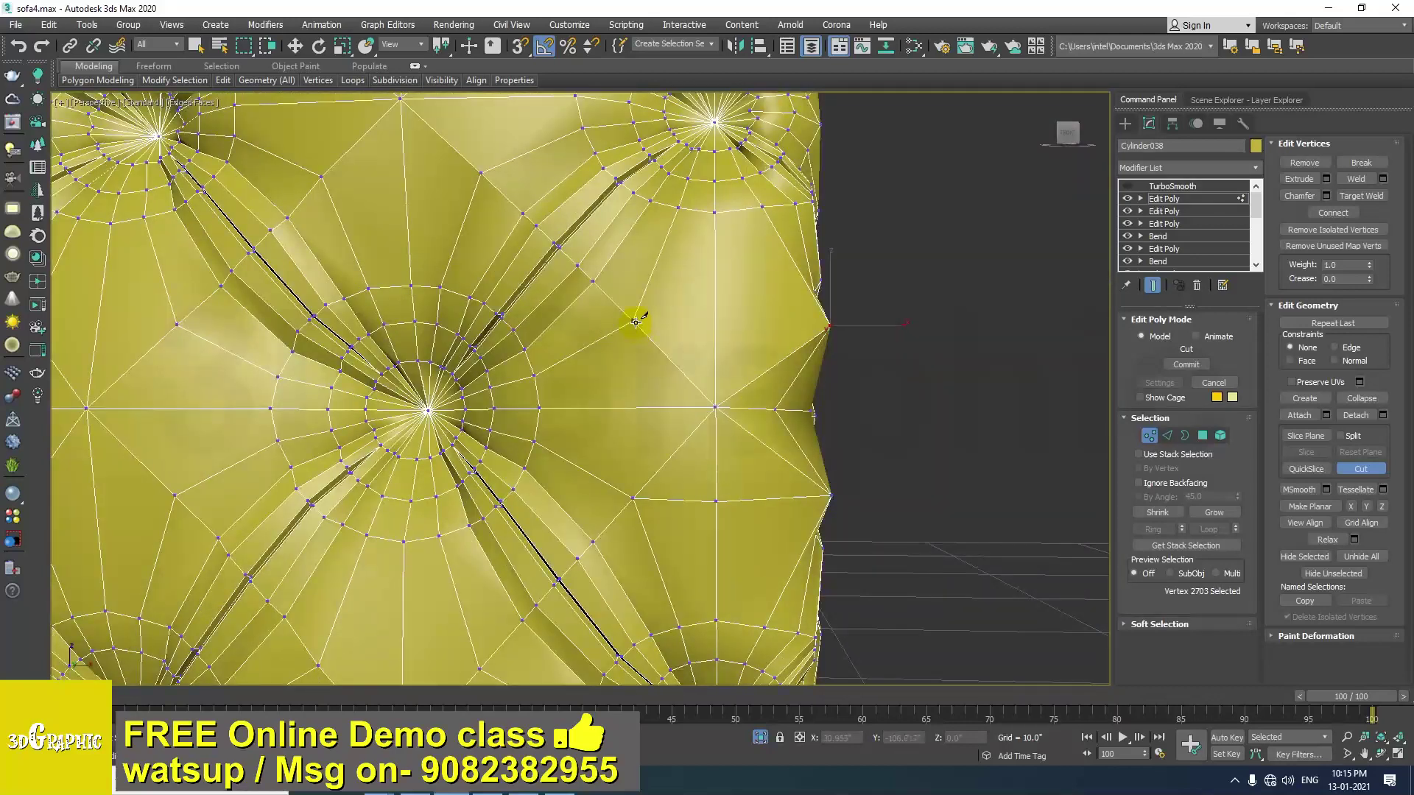
click(637, 408)
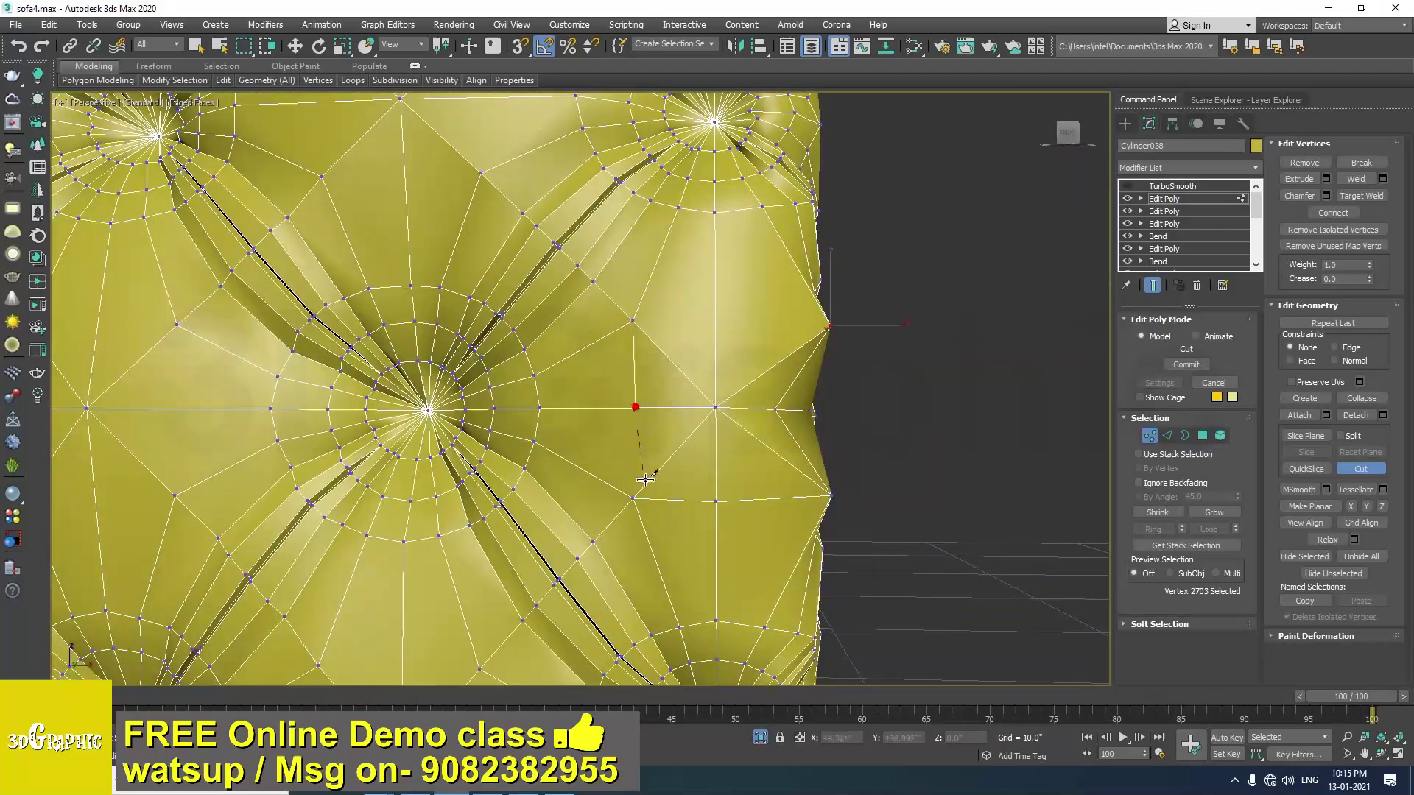
alt+middle_drag(644, 498, 645, 410)
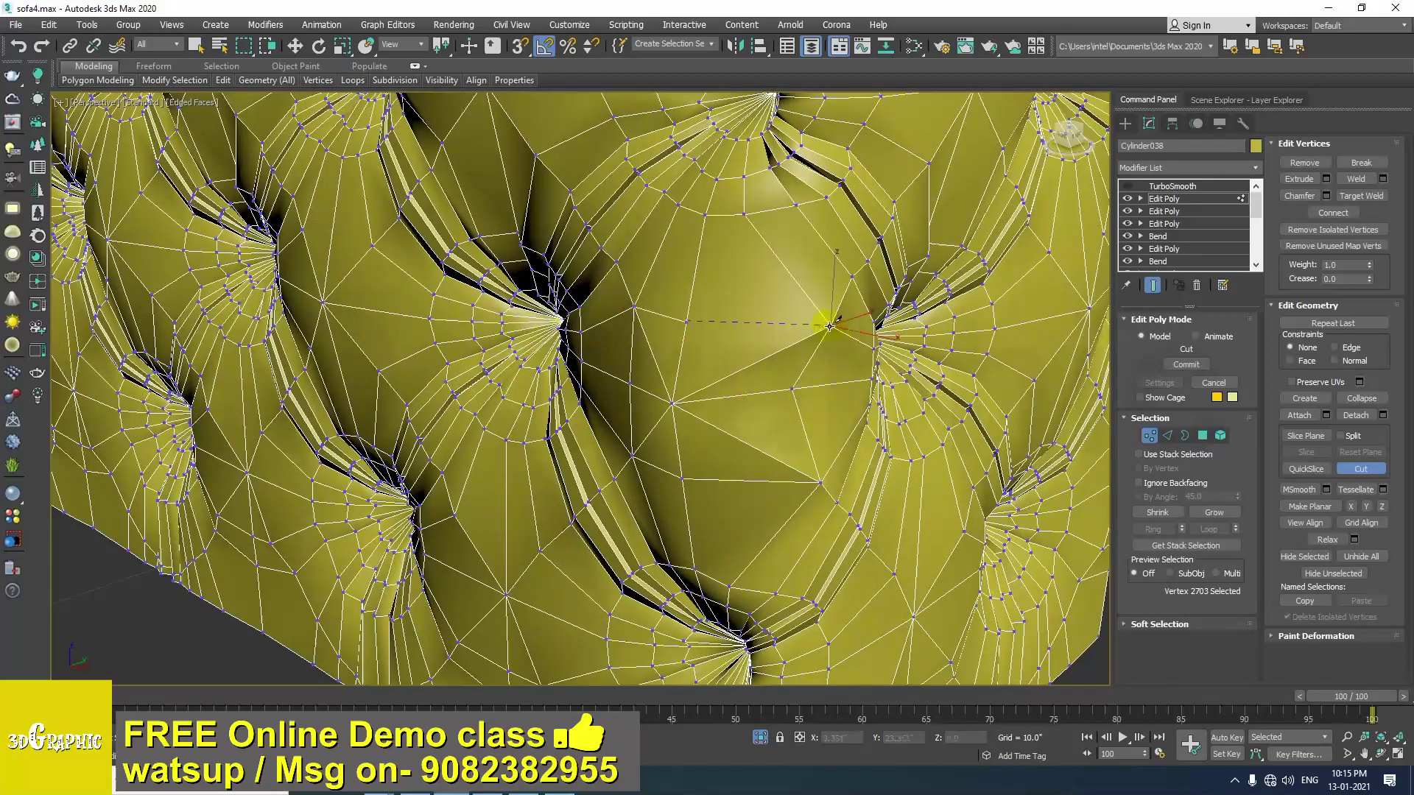
right_click(772, 418)
Remove the four diagonal spoke edges meeting at the middle corner cushion's centre.
alt+middle_drag(772, 419, 814, 355)
key(2)
click(793, 358)
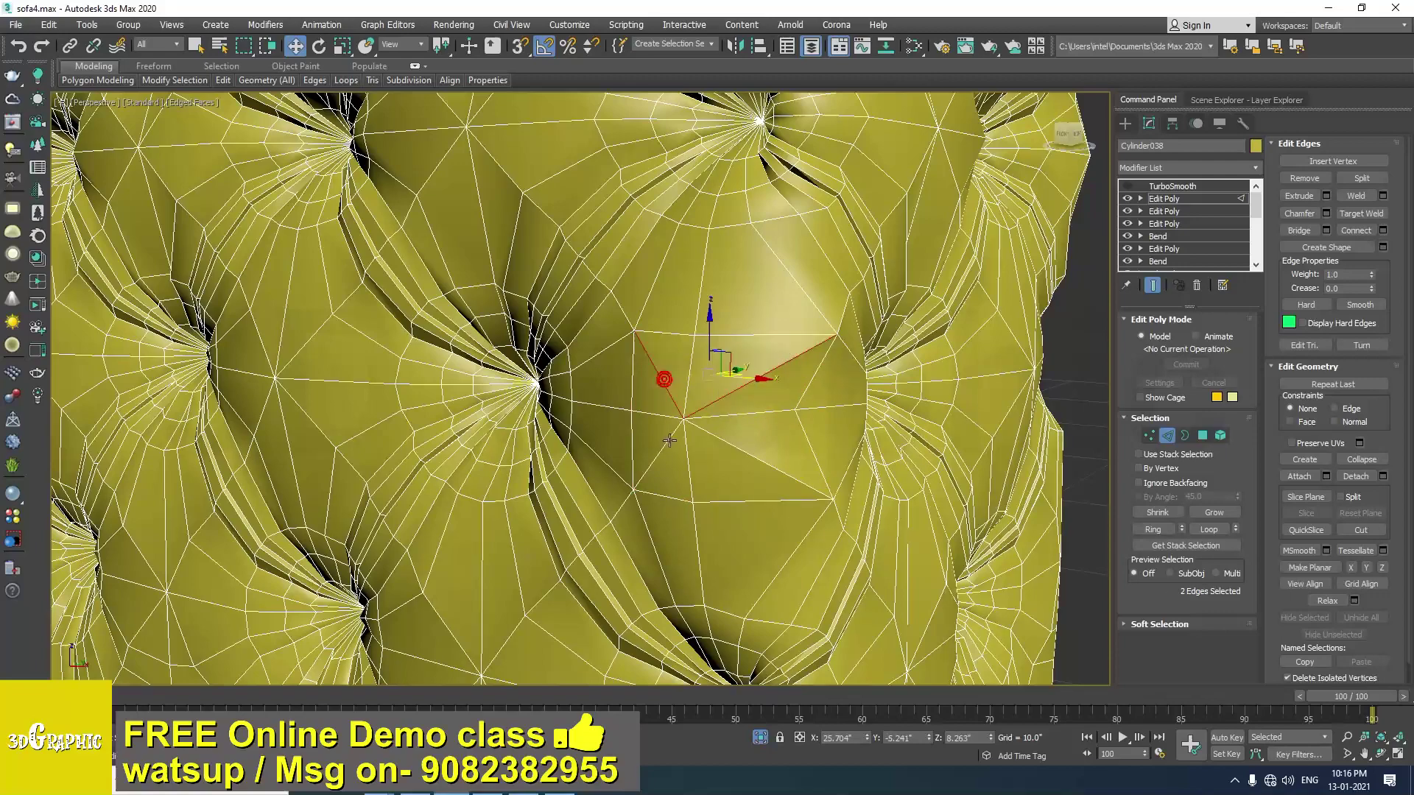
mouse_move(704, 412)
alt+middle_down()
mouse_move(778, 335)
mouse_move(793, 363)
mouse_move(700, 401)
alt+middle_up()
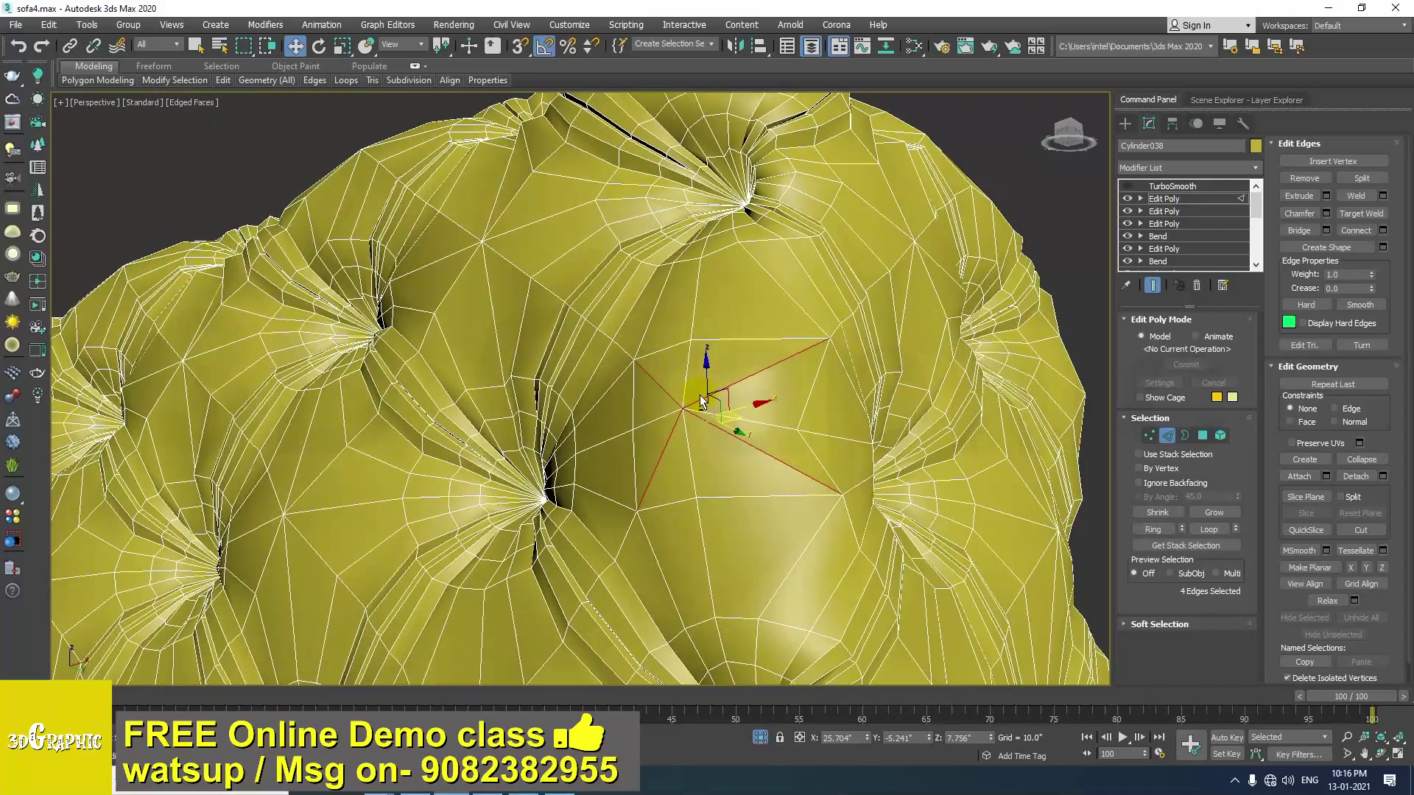
key(BackSpace)
Reposition the centre vertices of the rebuilt middle corner cushion so its new quads follow the rounded corner.
key(1)
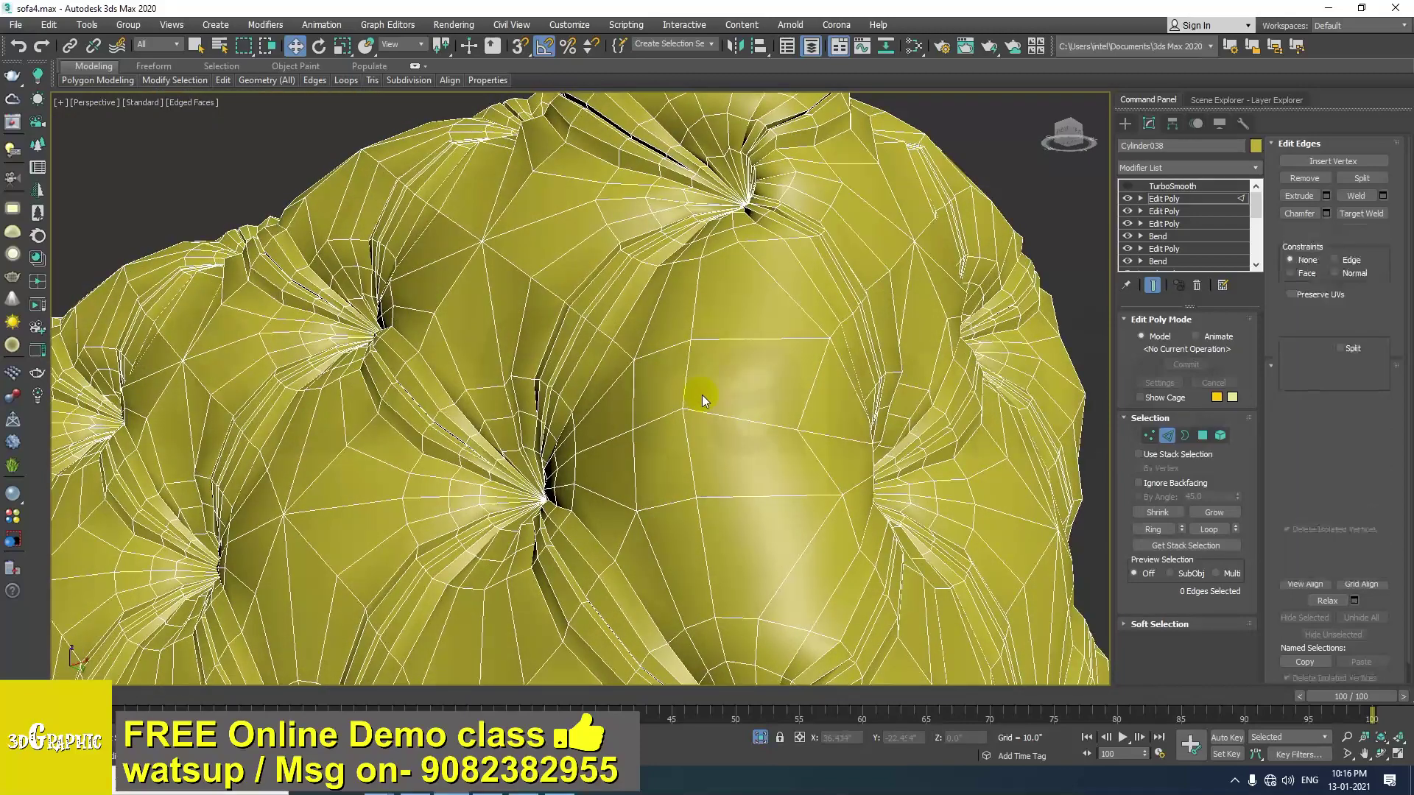
click(691, 413)
alt+middle_drag(746, 414, 716, 434)
mouse_move(712, 414)
mouse_down()
mouse_move(741, 415)
mouse_move(731, 405)
mouse_up()
alt+middle_drag(731, 406, 804, 391)
click(861, 402)
drag(791, 379, 794, 437)
alt+middle_drag(793, 437, 711, 422)
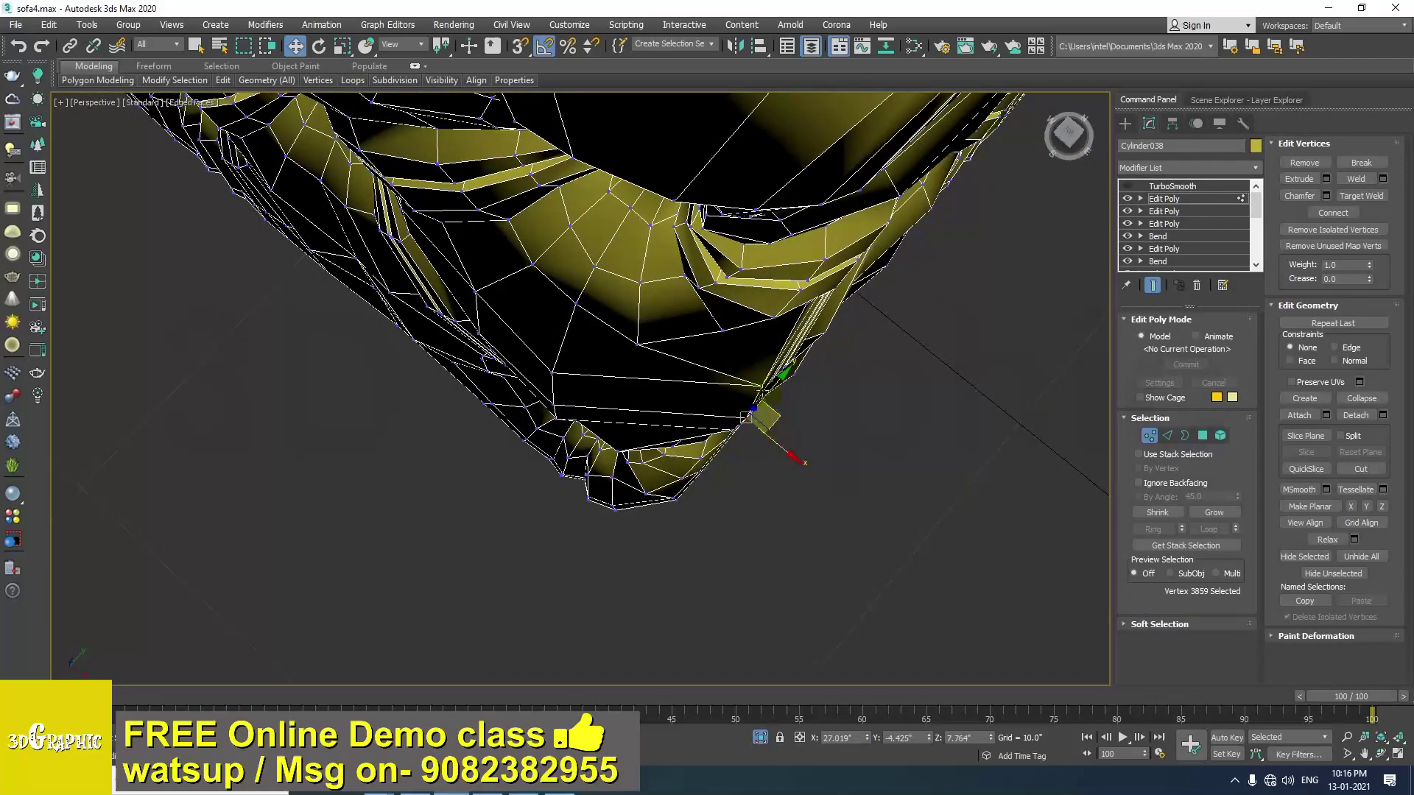
drag(784, 390, 759, 402)
alt+middle_drag(754, 412, 688, 223)
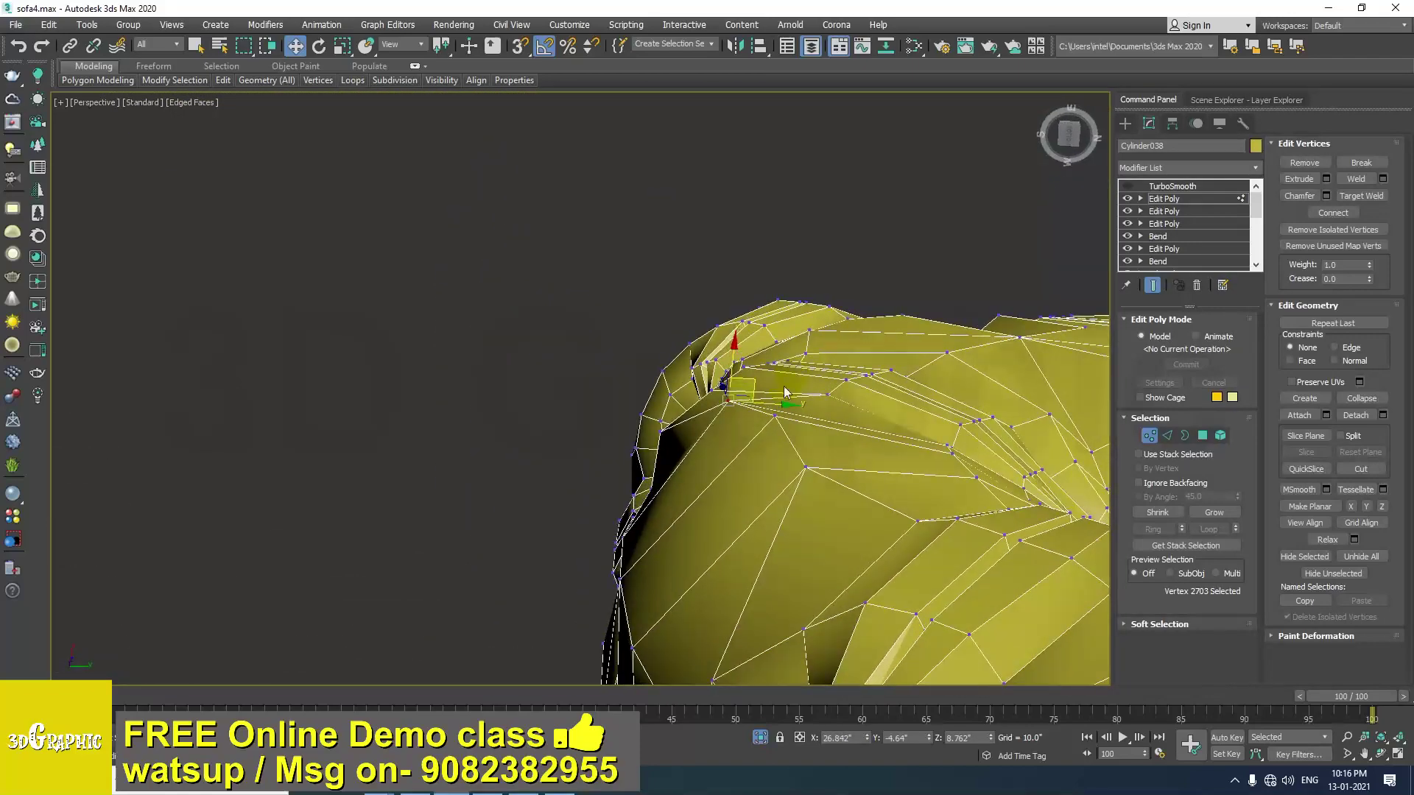
Move the cushion's outer corner vertices above and below its centre to even out the rounded bulge.
drag(754, 379, 752, 388)
alt+middle_drag(772, 447, 775, 410)
click(775, 404)
drag(799, 379, 782, 398)
click(807, 430)
alt+middle_drag(807, 433, 860, 513)
drag(835, 447, 805, 439)
alt+middle_drag(806, 440, 707, 406)
Leave vertex editing, turn TurboSmooth on, deselect the panel and hide the edged faces.
click(691, 436)
click(1178, 199)
click(1181, 187)
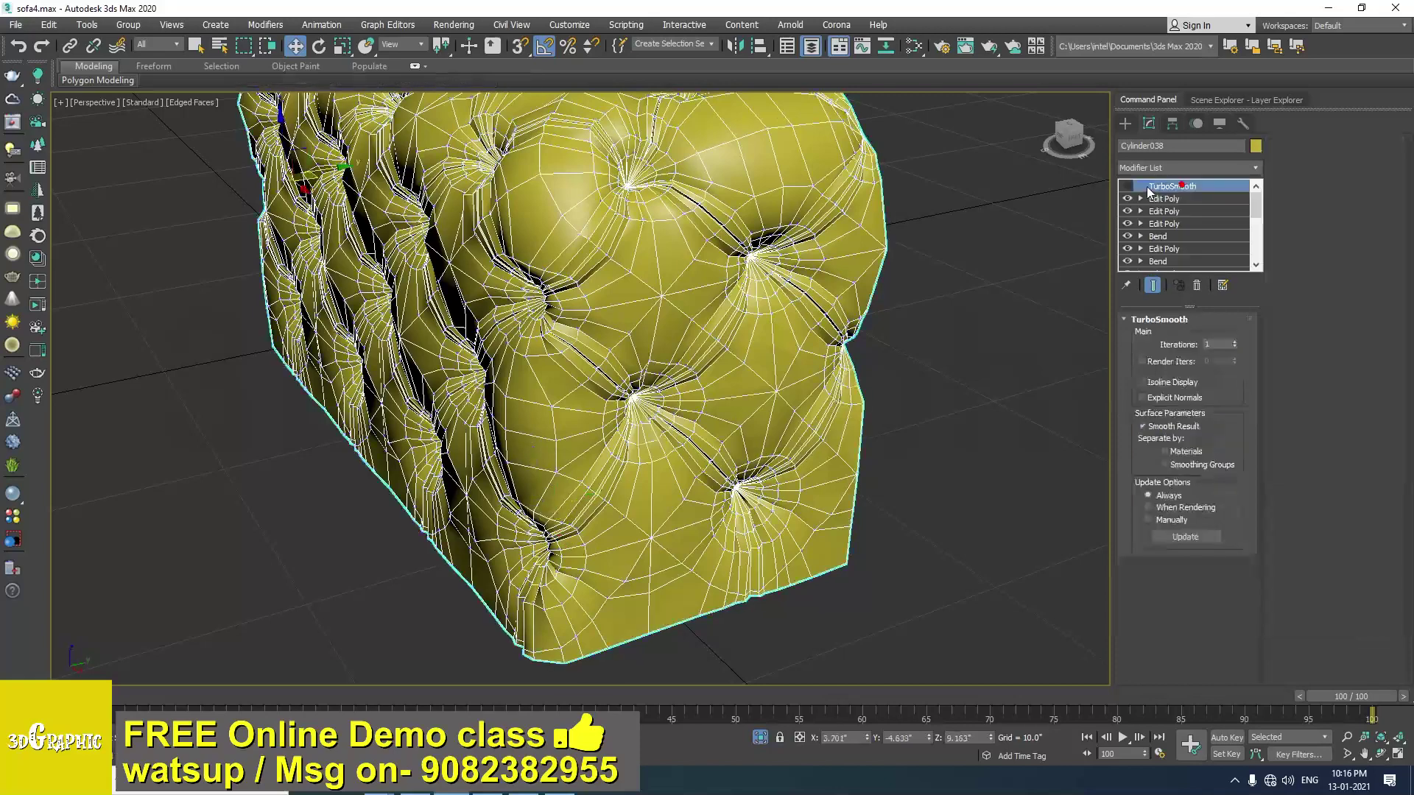
click(1133, 186)
click(1037, 344)
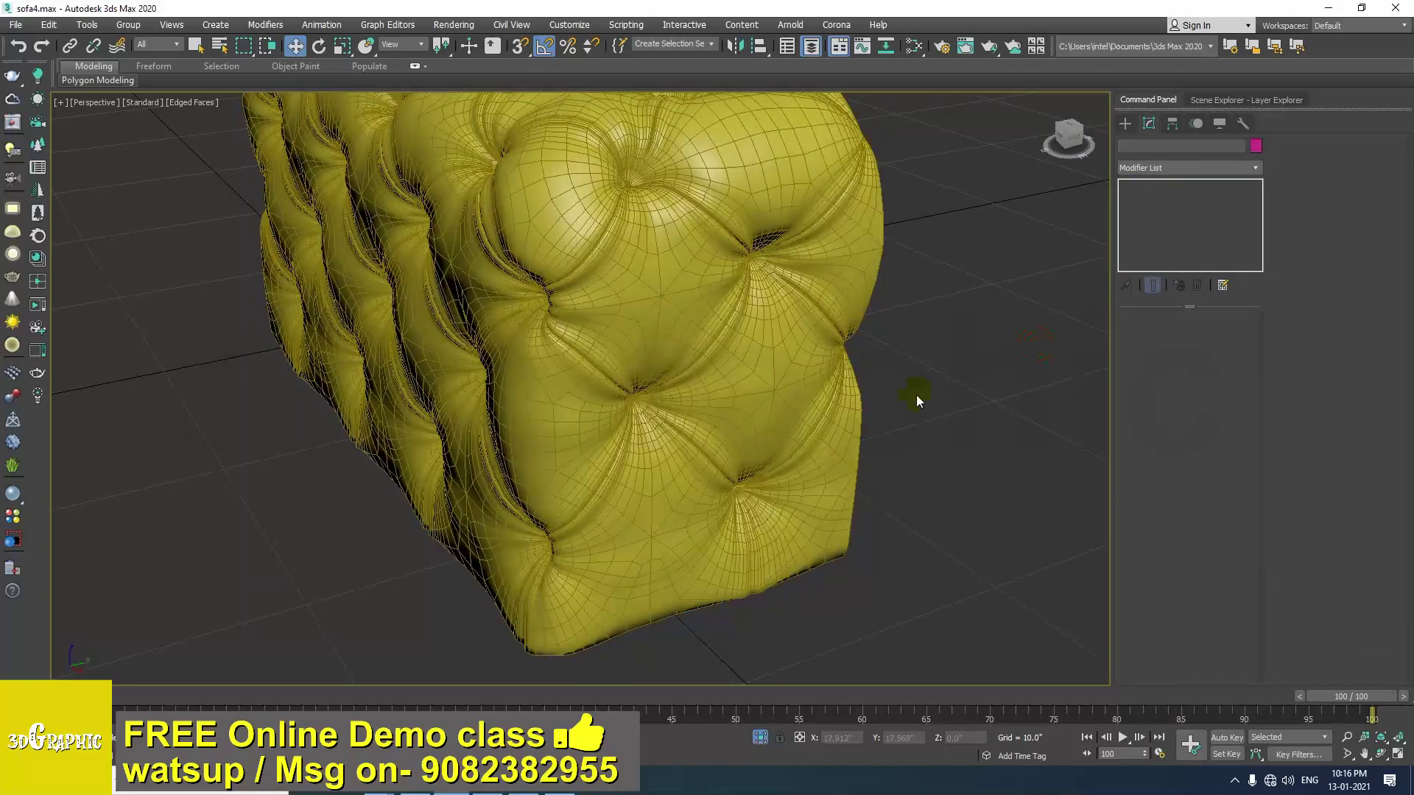
key(F4)
Examine the smoothed panel's rebuilt corner cushions and tufts from several angles.
scroll(741, 429, down, 5)
alt+middle_drag(732, 426, 833, 367)
scroll(770, 337, up, 4)
mouse_move(714, 295)
alt+middle_down()
mouse_move(631, 309)
mouse_move(498, 299)
mouse_move(599, 279)
mouse_move(731, 281)
alt+middle_up()
scroll(766, 332, down, 5)
scroll(754, 391, up, 4)
alt+middle_drag(798, 379, 600, 288)
scroll(767, 458, down, 5)
scroll(705, 388, up, 3)
scroll(656, 358, up, 3)
scroll(588, 273, up, 2)
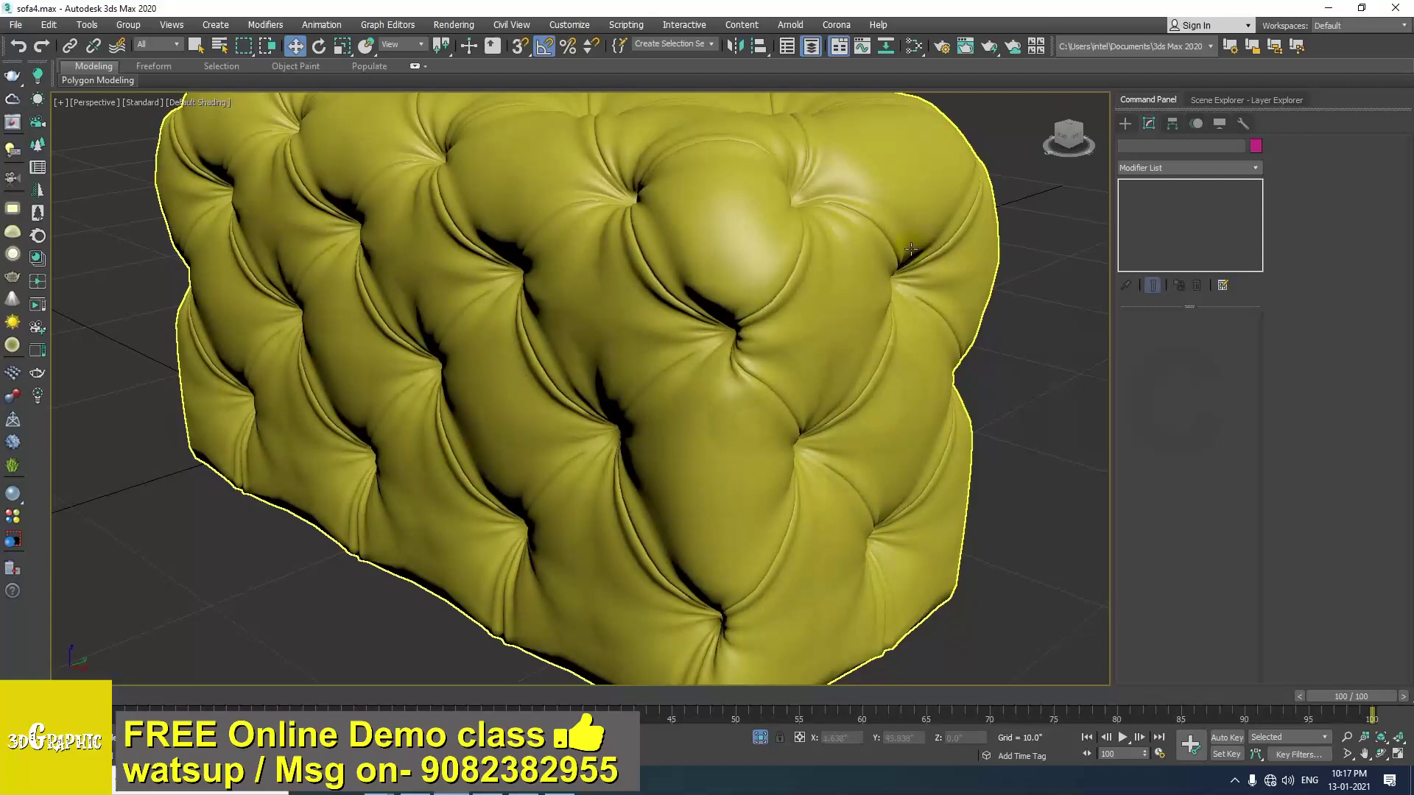
alt+middle_drag(830, 228, 844, 282)
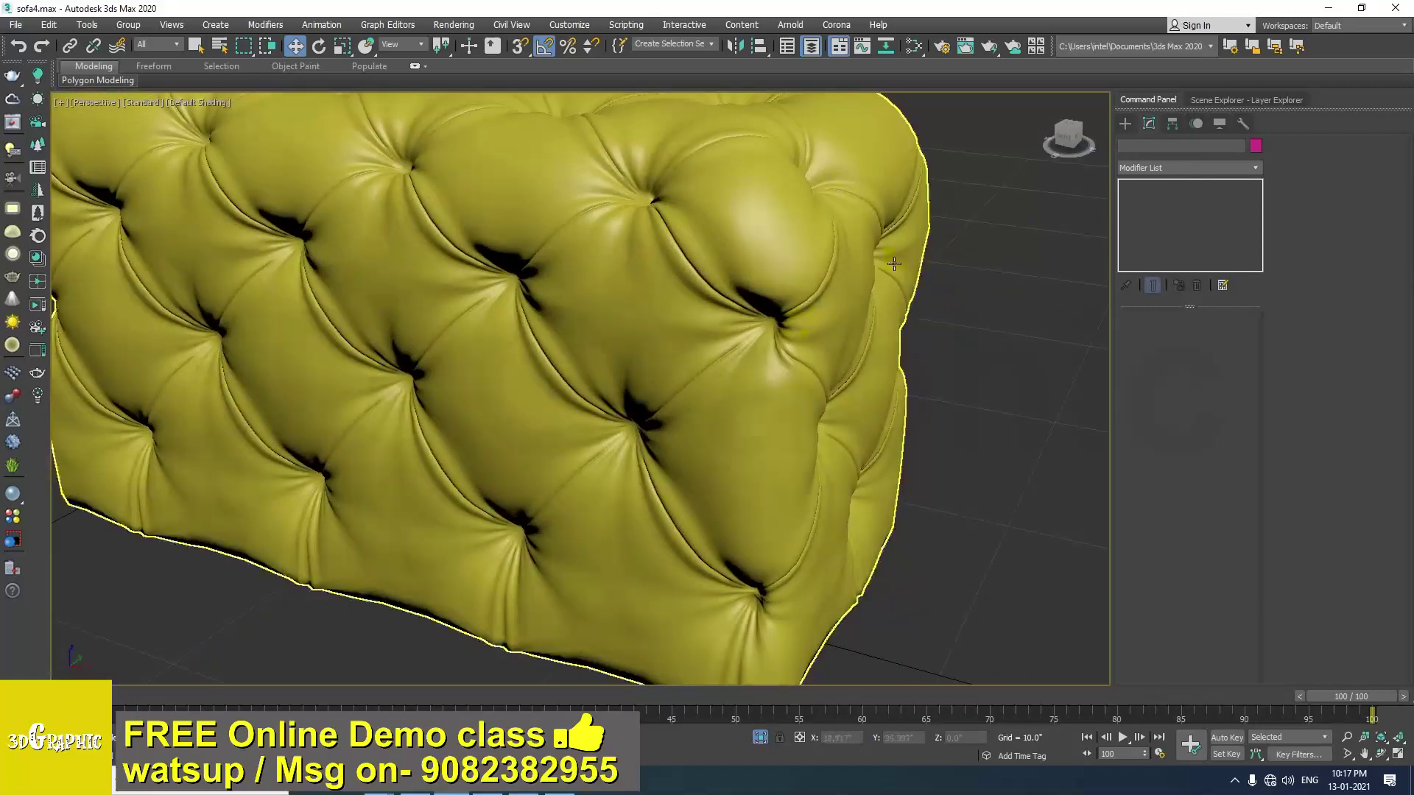
Select the sofa panel and add a new Edit Poly modifier above TurboSmooth.
click(749, 267)
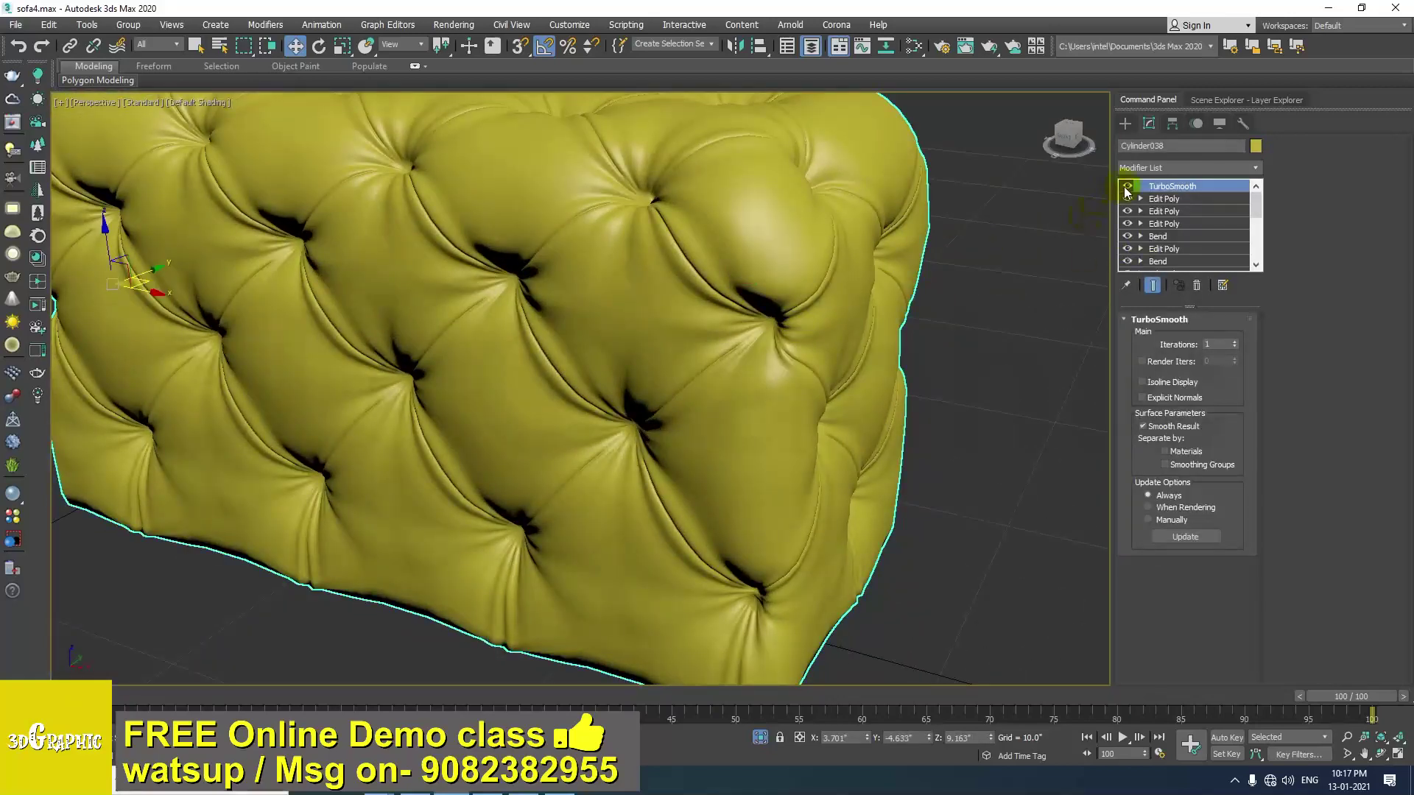
click(1187, 168)
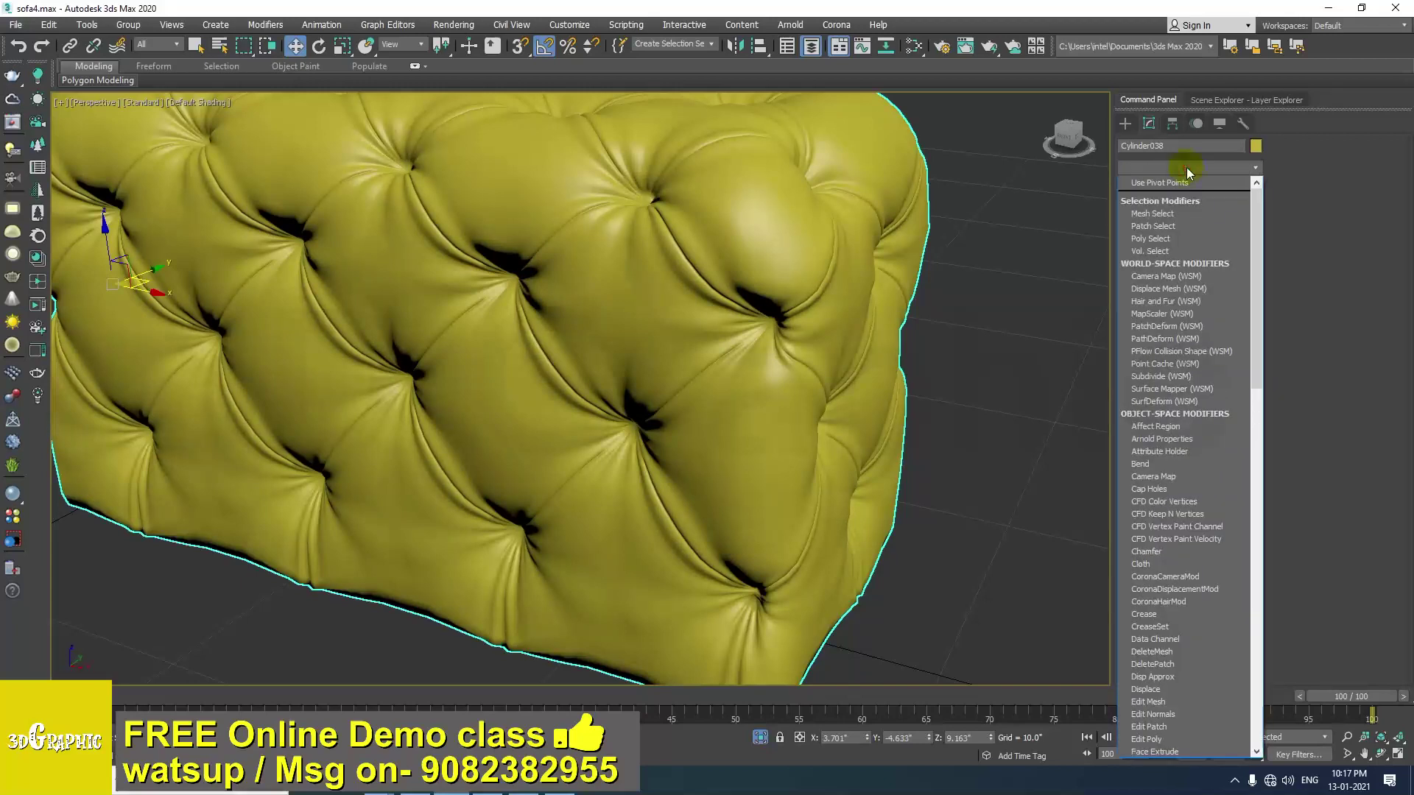
key(e)
key(e)
key(e)
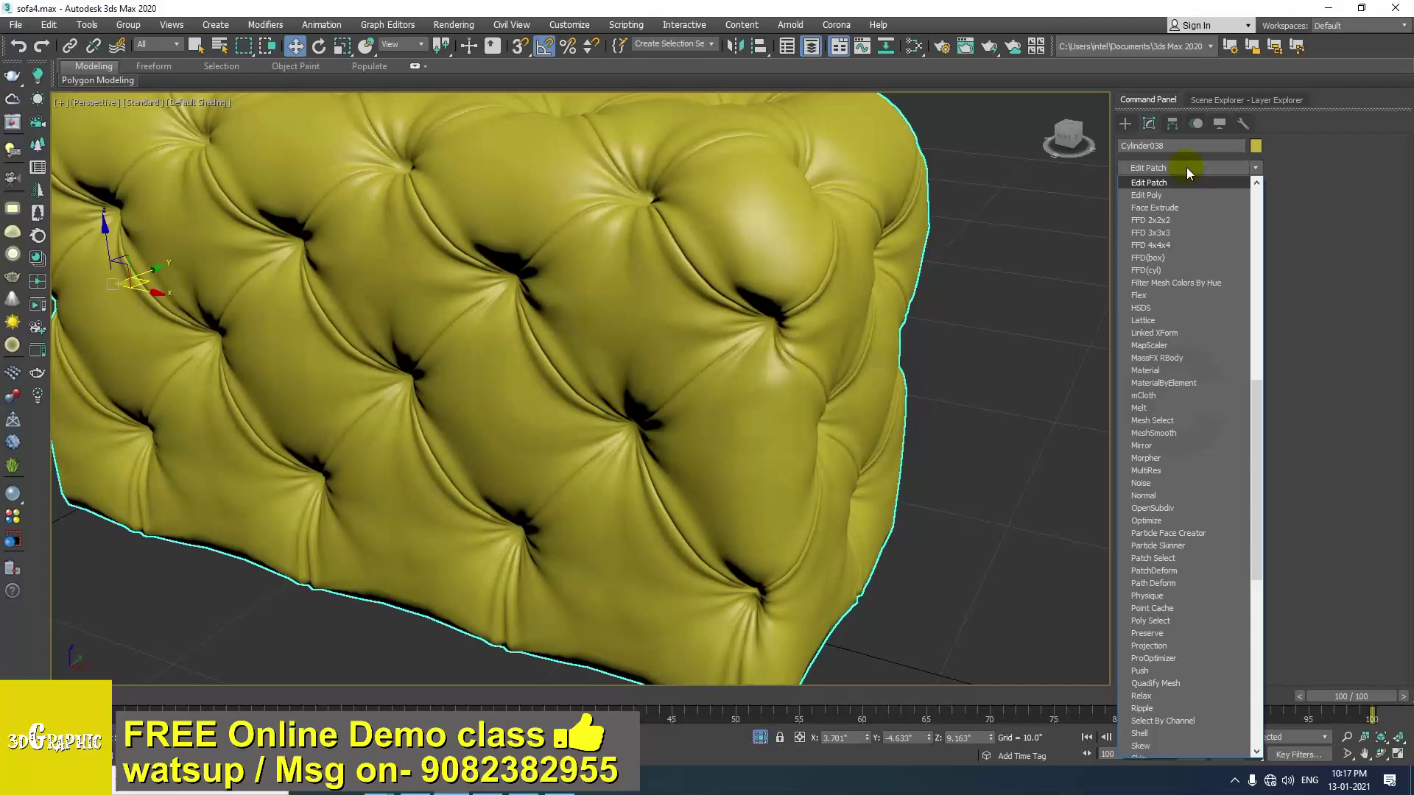
key(e)
key(Return)
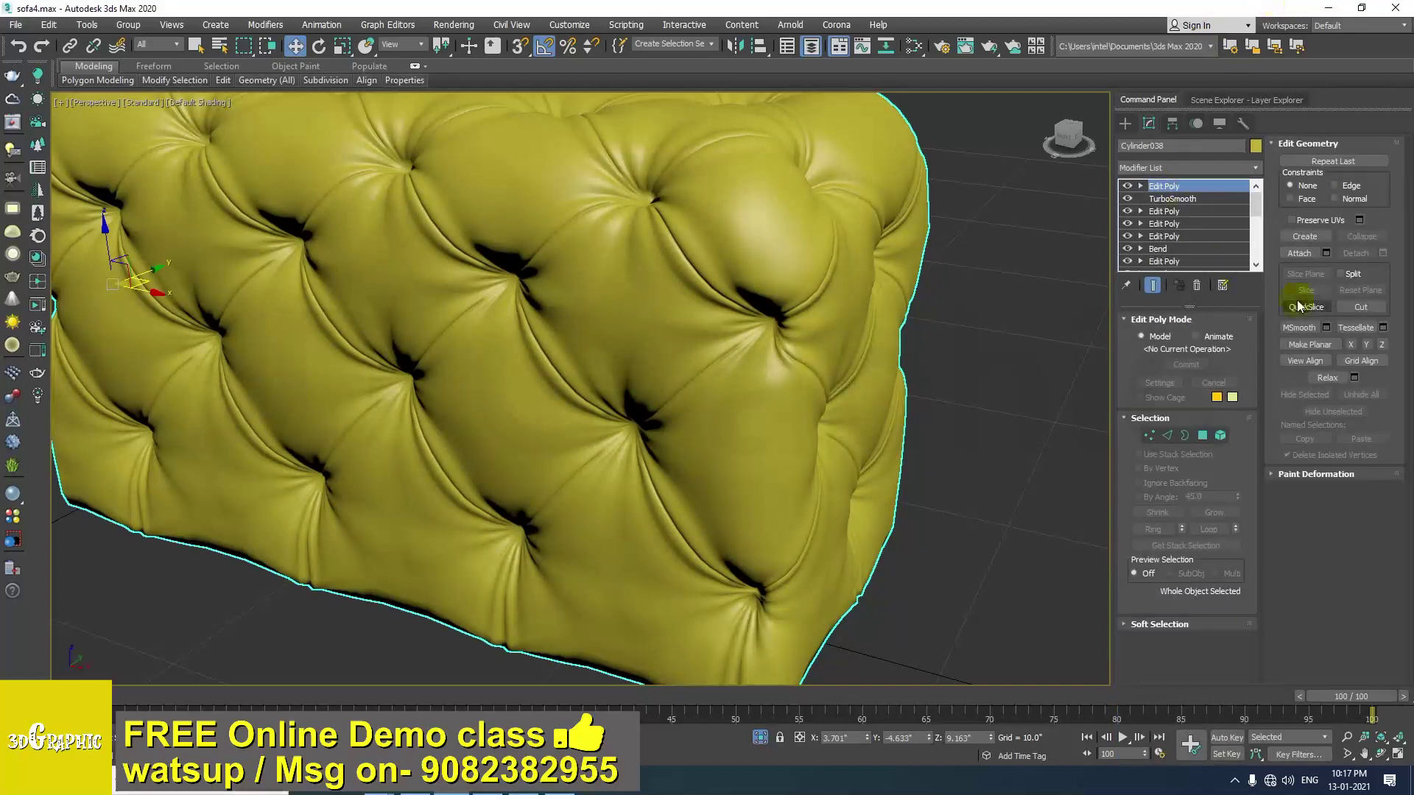
Enable soft selection for vertex editing in the new Edit Poly modifier.
click(1171, 624)
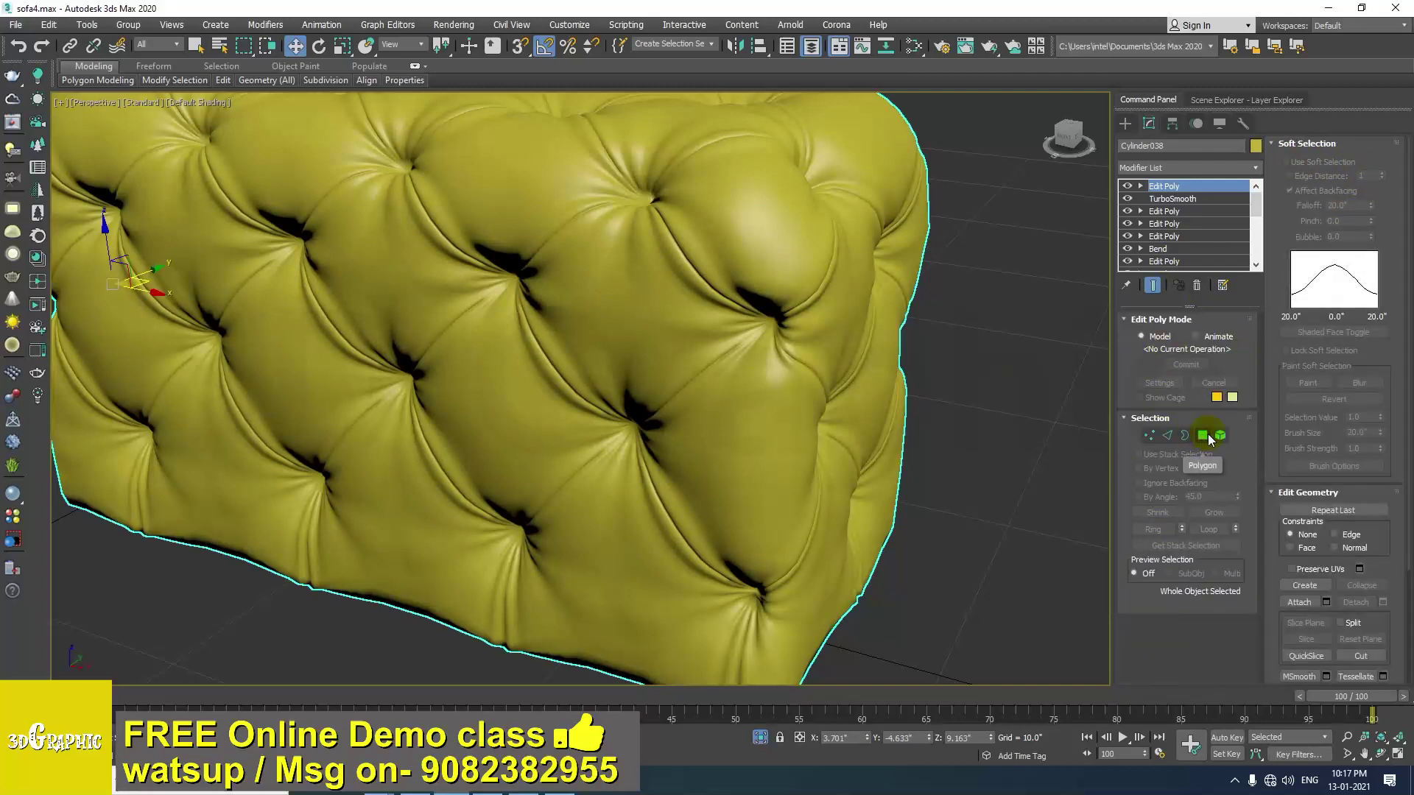
click(1149, 435)
click(1313, 162)
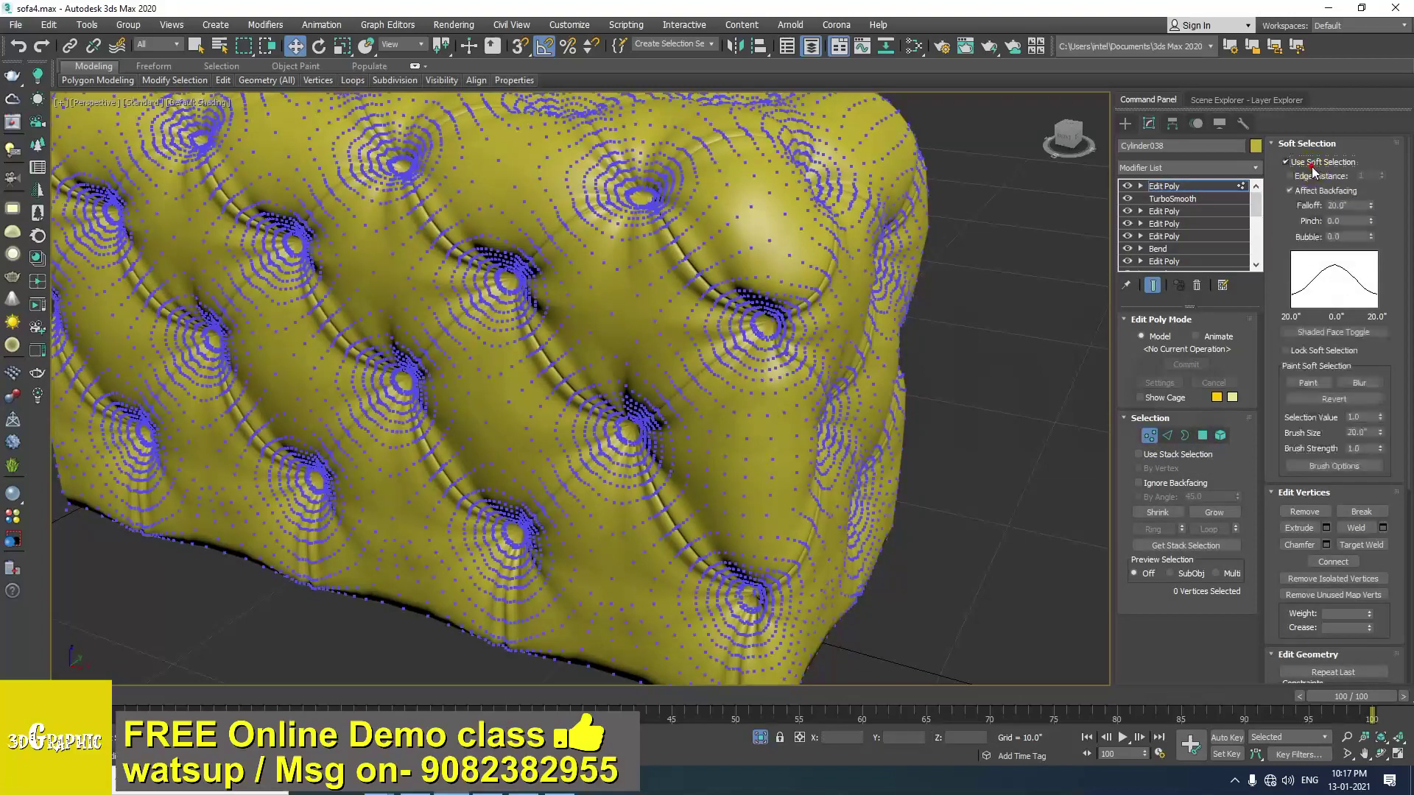
Set the soft selection falloff to about 9.4 inches and move a vertex in the crease above the upper corner tuft.
mouse_move(840, 296)
alt+middle_down()
mouse_move(824, 318)
mouse_move(762, 291)
mouse_move(824, 283)
alt+middle_up()
scroll(661, 251, up, 2)
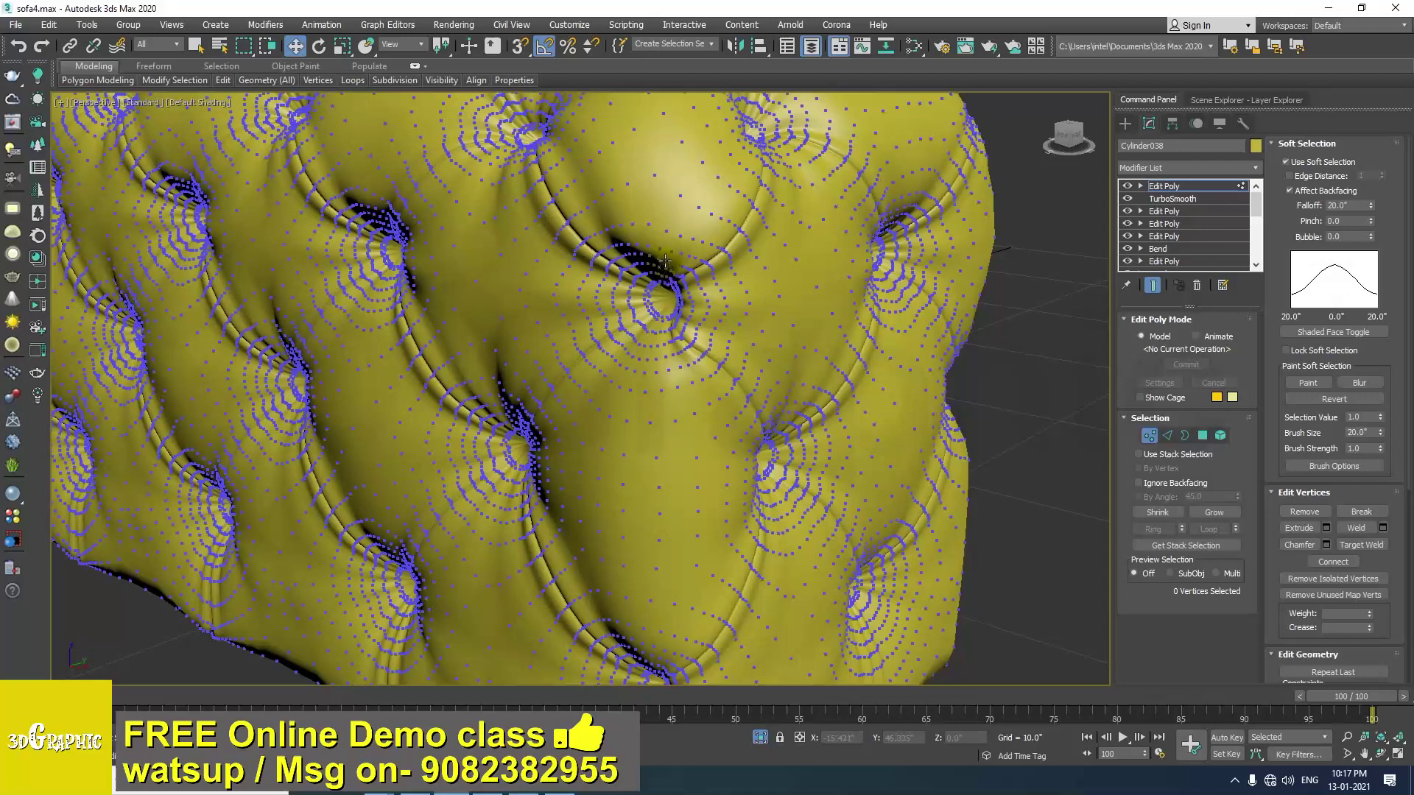
click(658, 259)
alt+middle_drag(658, 259, 681, 239)
drag(1372, 210, 1379, 241)
alt+middle_drag(877, 276, 715, 335)
drag(687, 335, 708, 324)
alt+middle_drag(655, 316, 705, 422)
Soft-move a vertex in the deep crease above the lower corner tuft to smooth the fold.
scroll(705, 377, down, 2)
scroll(700, 341, up, 1)
scroll(678, 387, up, 2)
click(668, 376)
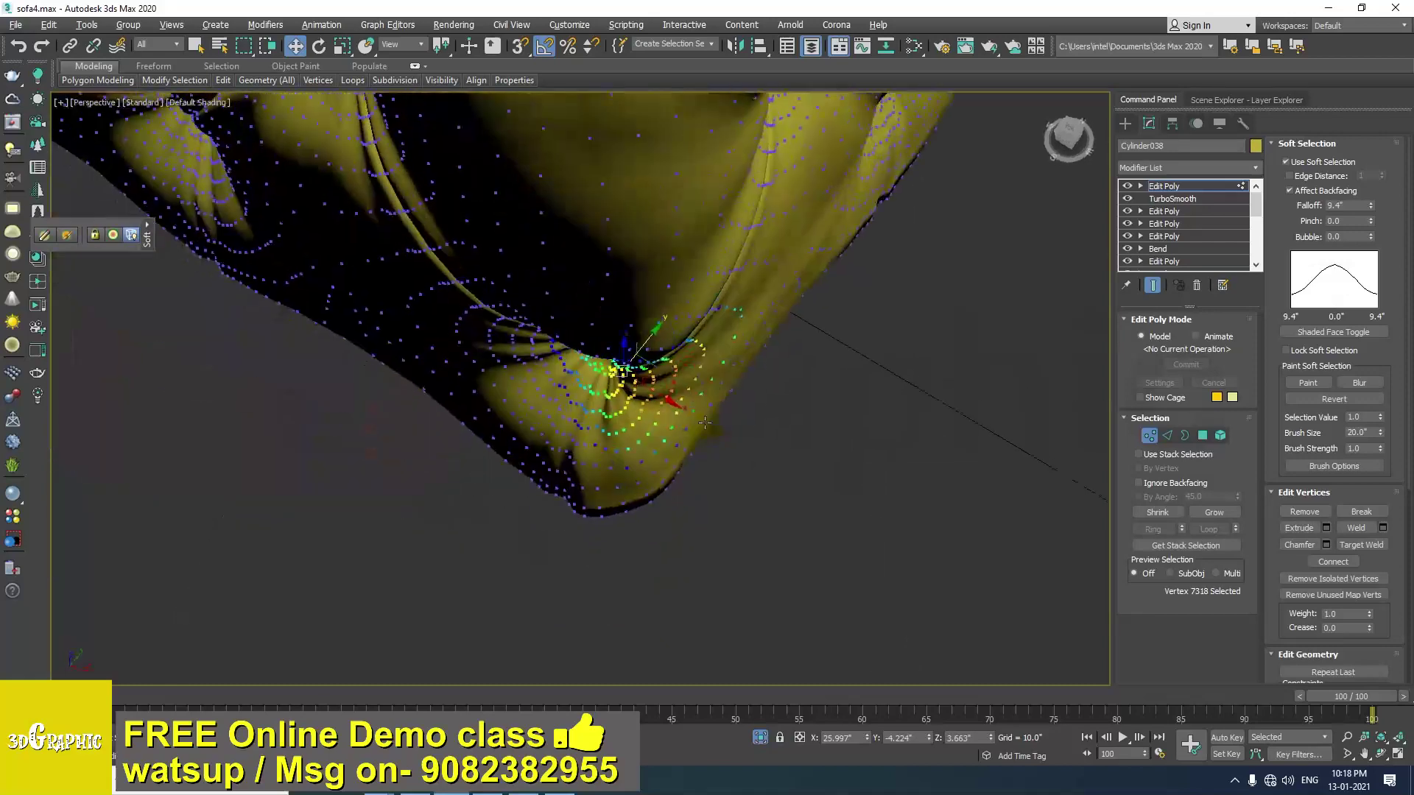
drag(658, 377, 655, 384)
alt+middle_drag(655, 385, 684, 351)
alt+middle_drag(715, 339, 762, 373)
Enlarge the soft selection falloff to about 12.22 inches and adjust the bulge of a middle-row cushion on the long front face.
scroll(737, 390, down, 5)
scroll(710, 404, up, 2)
middle_drag(655, 359, 523, 461)
scroll(550, 451, up, 2)
click(485, 443)
drag(547, 440, 545, 440)
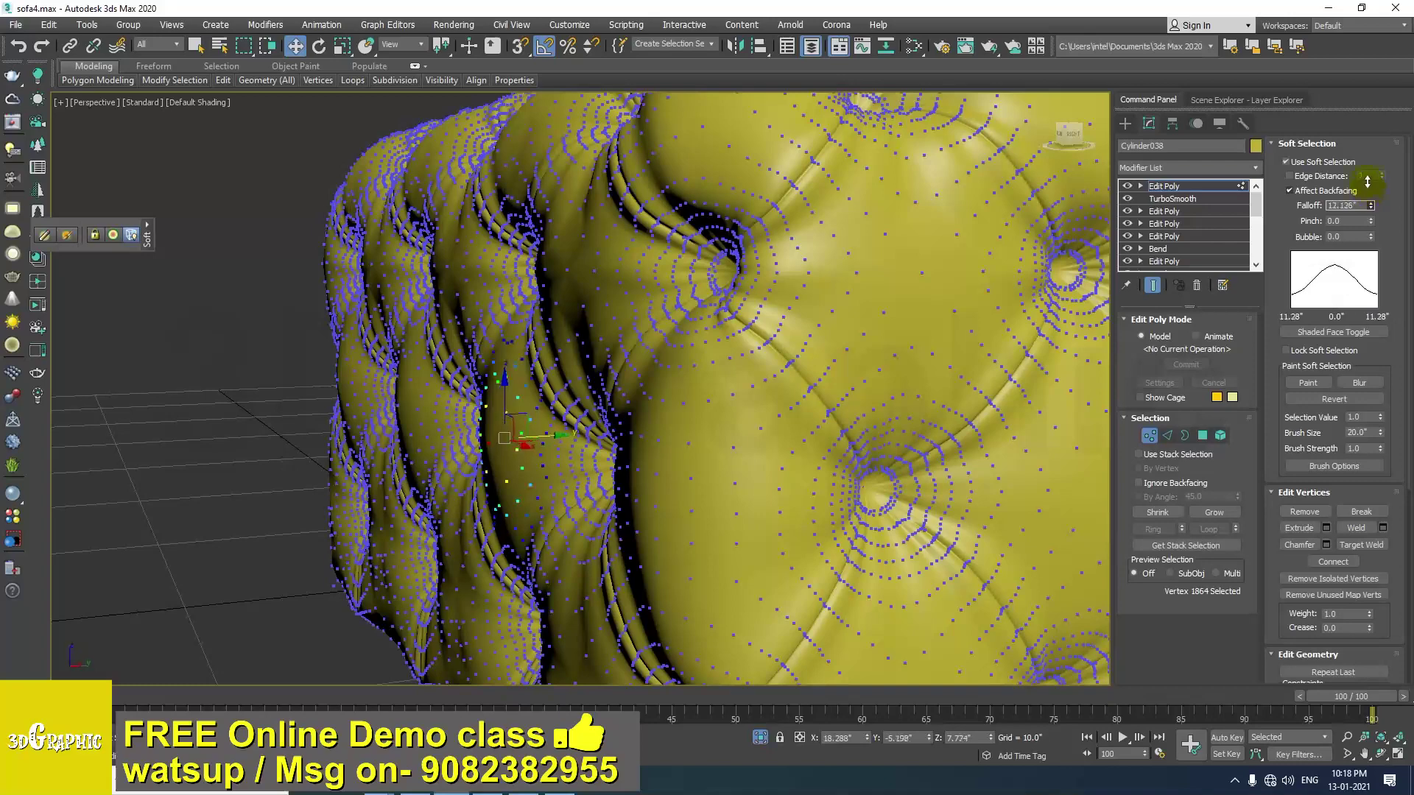
drag(558, 437, 551, 436)
alt+middle_drag(508, 420, 626, 324)
middle_drag(626, 324, 666, 421)
drag(668, 408, 657, 407)
alt+middle_drag(658, 408, 707, 398)
Soft-move the centre vertex of the next cushion along the front face's middle row to puff it outward.
scroll(590, 413, down, 3)
alt+middle_drag(589, 412, 611, 435)
mouse_move(464, 449)
middle_down()
mouse_move(634, 410)
mouse_move(496, 510)
mouse_move(458, 483)
mouse_move(464, 464)
middle_up()
click(465, 468)
scroll(464, 464, up, 3)
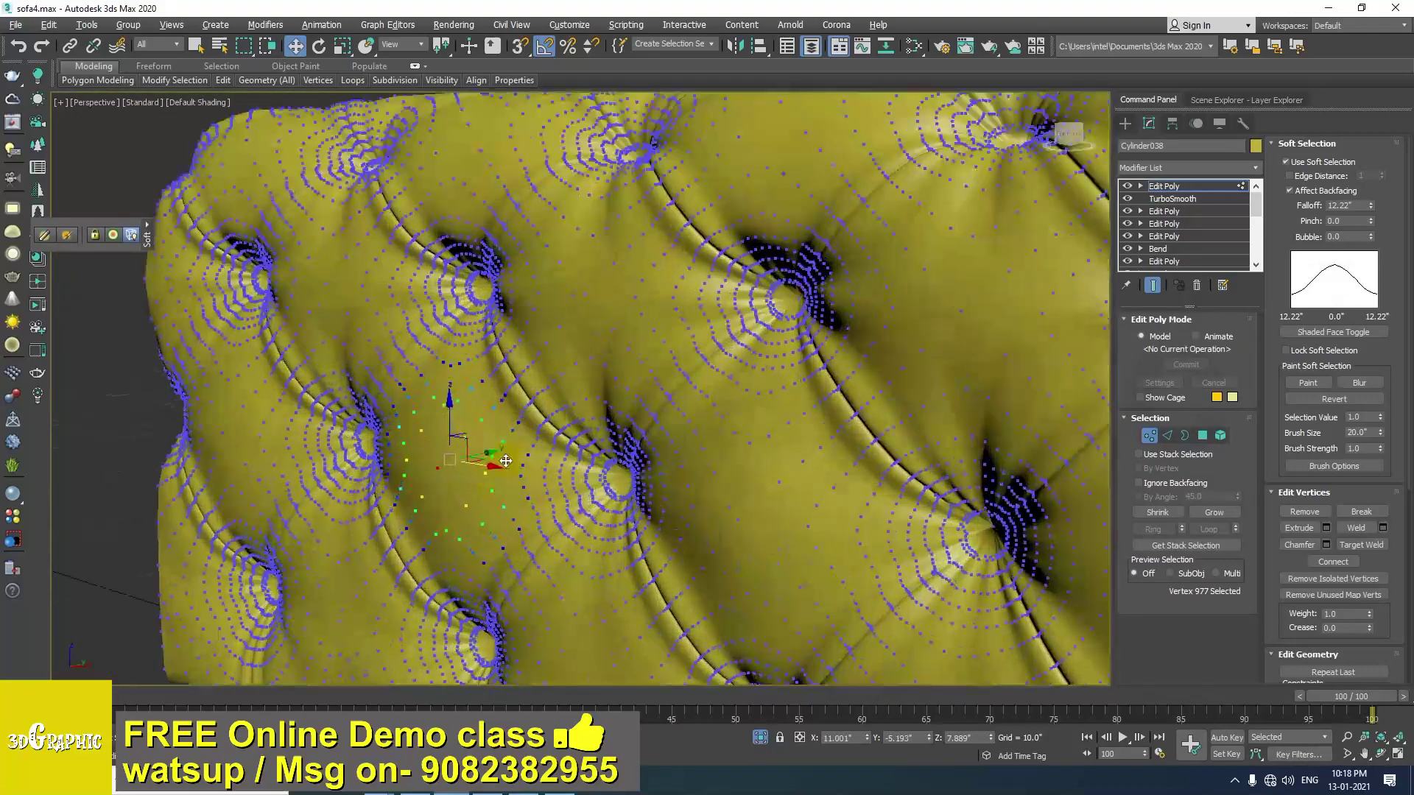
alt+middle_drag(508, 412, 491, 462)
drag(493, 440, 487, 442)
Soft-move the centre vertex of another cushion near the front face's far end to adjust its bulge.
alt+middle_drag(447, 456, 648, 493)
click(536, 351)
alt+middle_drag(535, 351, 567, 360)
drag(584, 336, 581, 336)
alt+middle_drag(581, 336, 620, 440)
Set the falloff to about 13.198 inches and soft-move the centre vertex of the top cushion at the panel's far end.
alt+middle_drag(449, 354, 477, 371)
click(475, 320)
alt+middle_drag(475, 320, 639, 403)
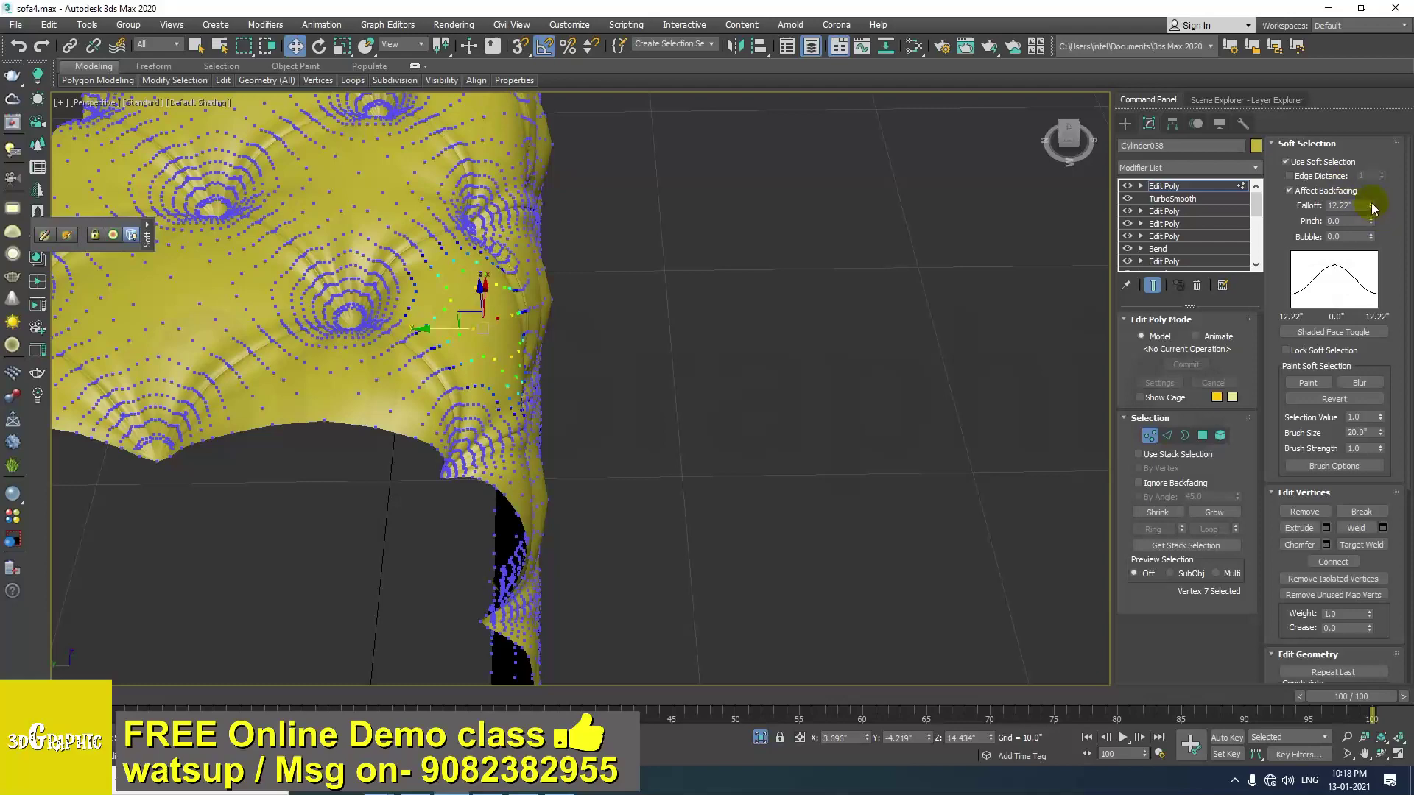
alt+middle_drag(674, 332, 588, 297)
alt+middle_drag(420, 351, 405, 344)
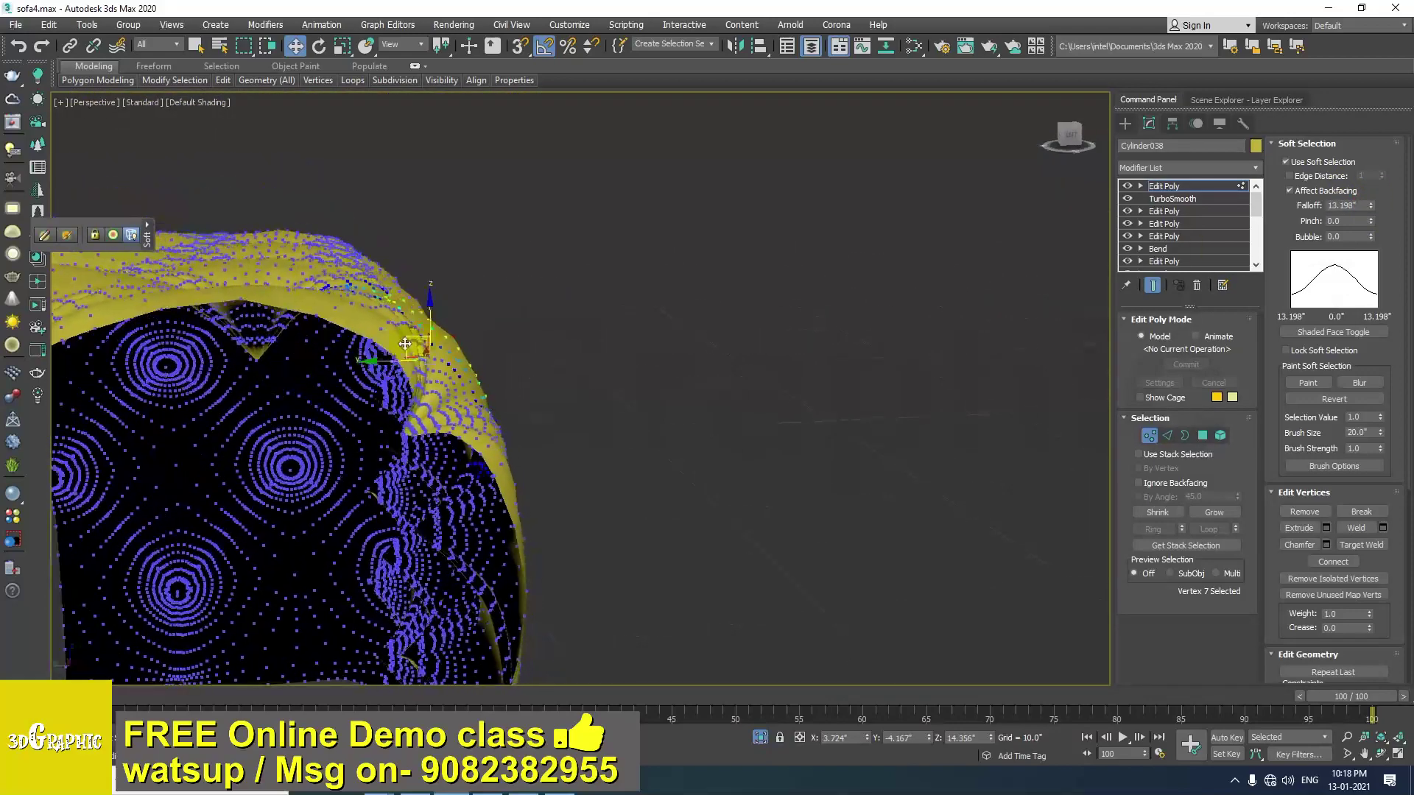
drag(415, 338, 421, 339)
alt+middle_drag(421, 340, 405, 295)
scroll(441, 240, down, 4)
scroll(458, 412, up, 4)
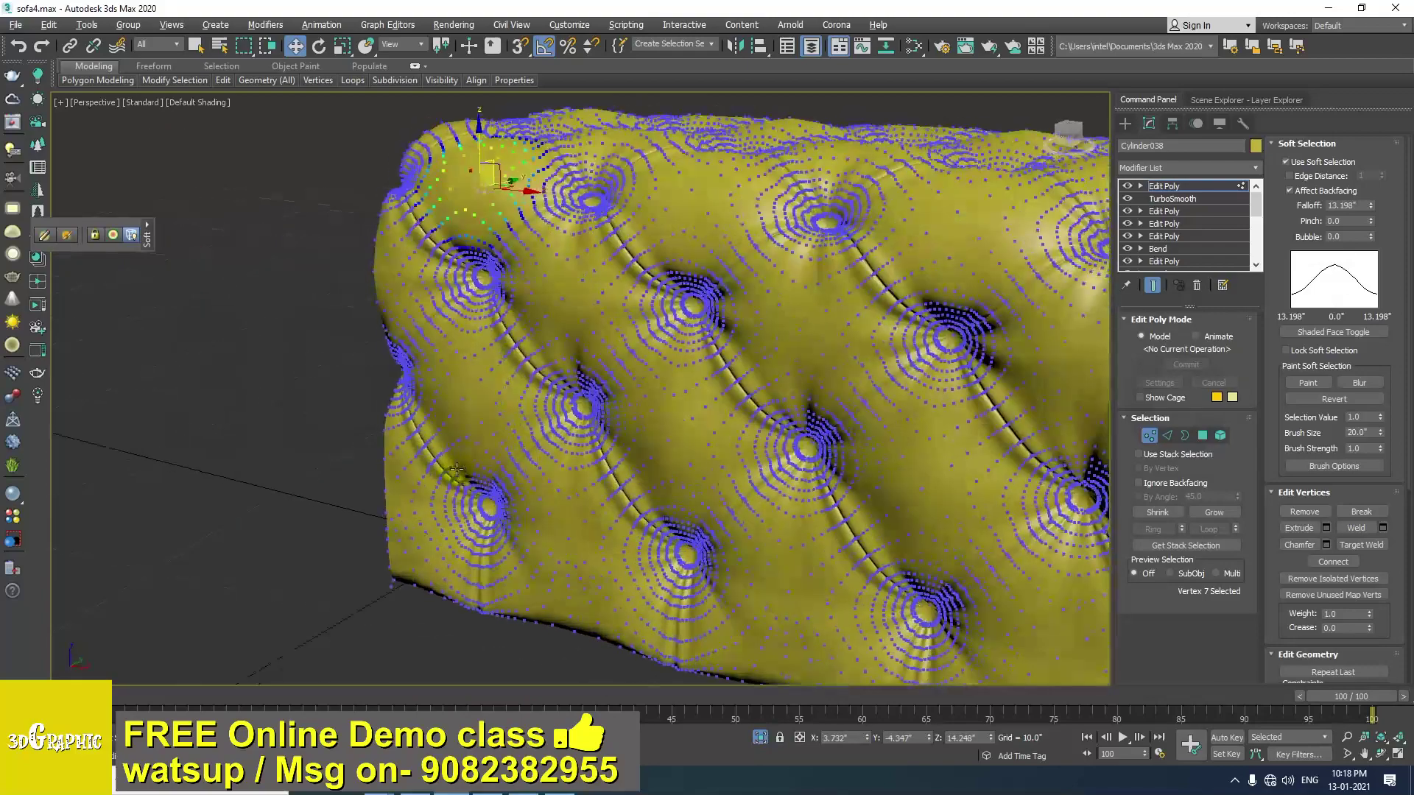
Soft-move the centre vertex of the upper cushion on the panel's end side to adjust its bulge.
alt+middle_drag(457, 469, 467, 440)
middle_drag(709, 486, 590, 429)
scroll(571, 420, down, 3)
alt+middle_drag(492, 355, 655, 446)
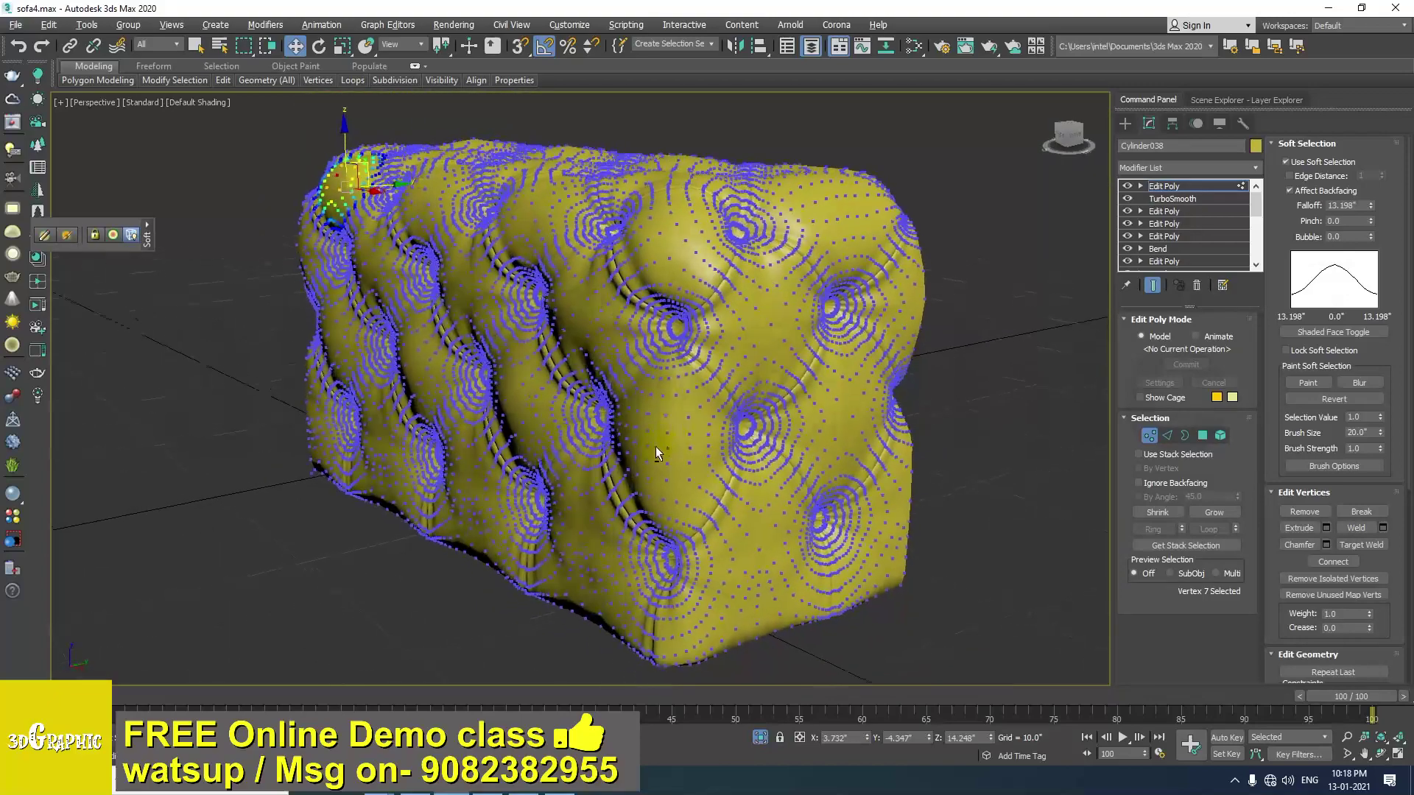
middle_drag(810, 415, 749, 421)
click(694, 333)
alt+middle_drag(694, 333, 731, 338)
drag(742, 339, 743, 340)
alt+middle_drag(743, 340, 726, 295)
Puff the end side's rear middle cushion outward by soft-moving its centre vertex.
middle_drag(754, 438, 695, 345)
click(735, 302)
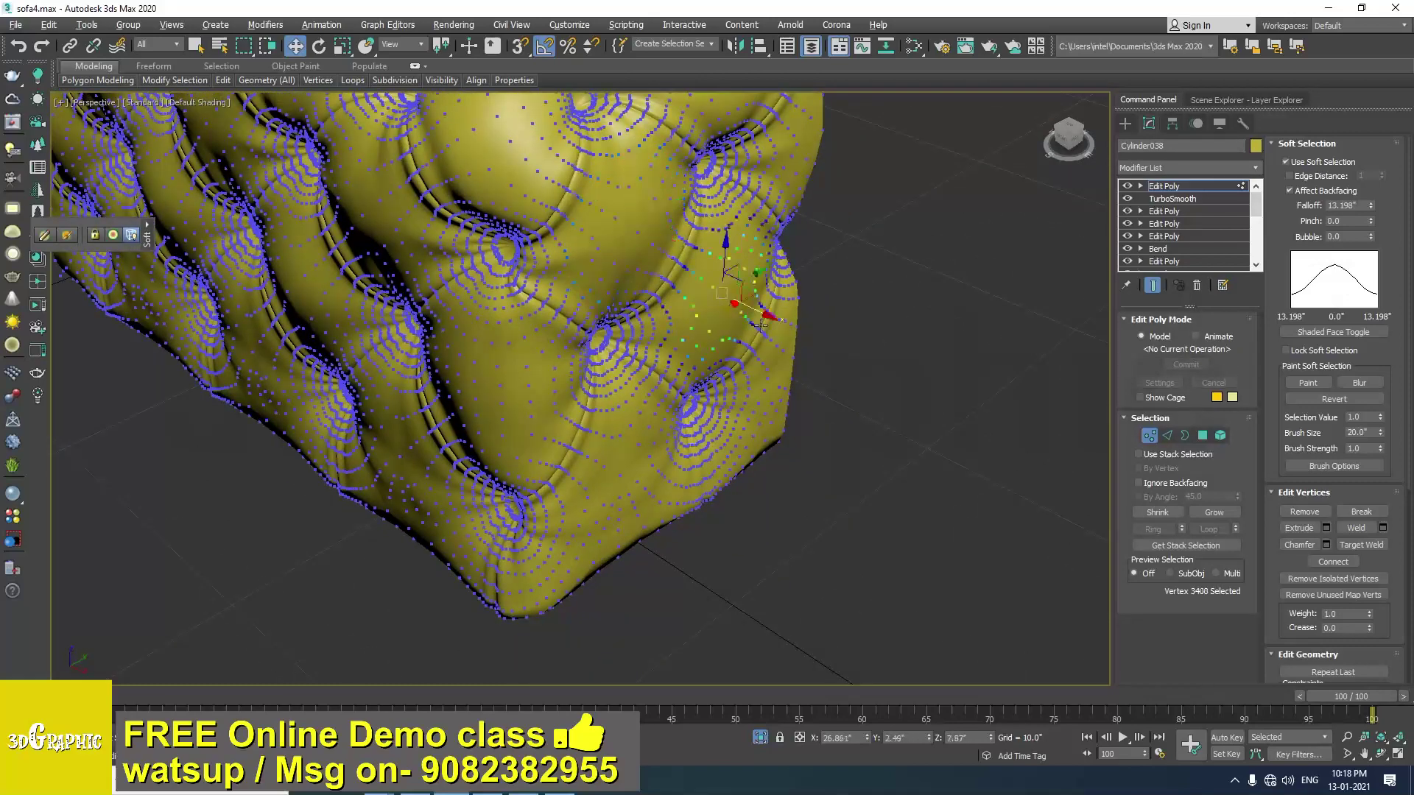
alt+middle_drag(735, 302, 764, 346)
drag(767, 332, 770, 333)
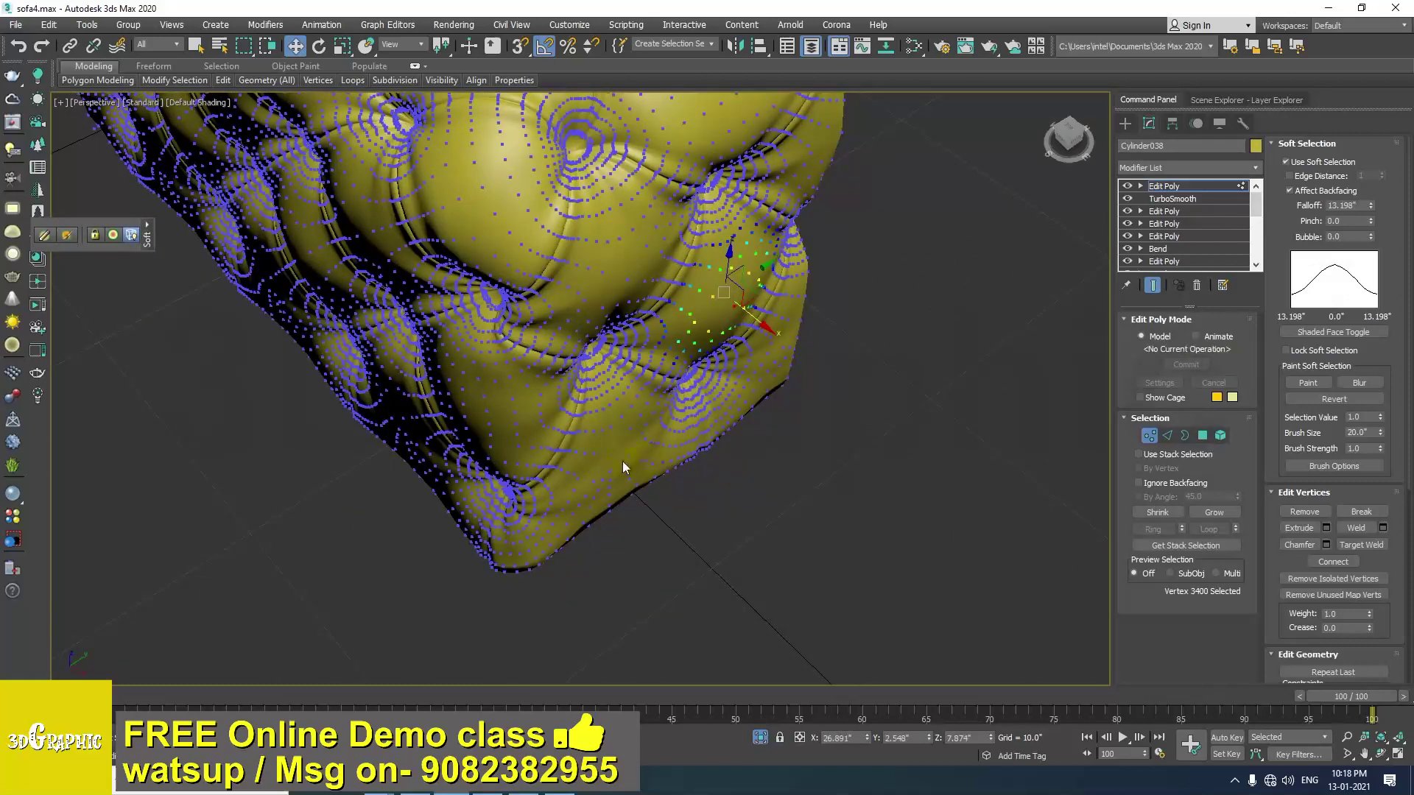
Pull the centre vertex of the end side's lowest cushion outward with soft selection.
alt+middle_drag(618, 470, 635, 446)
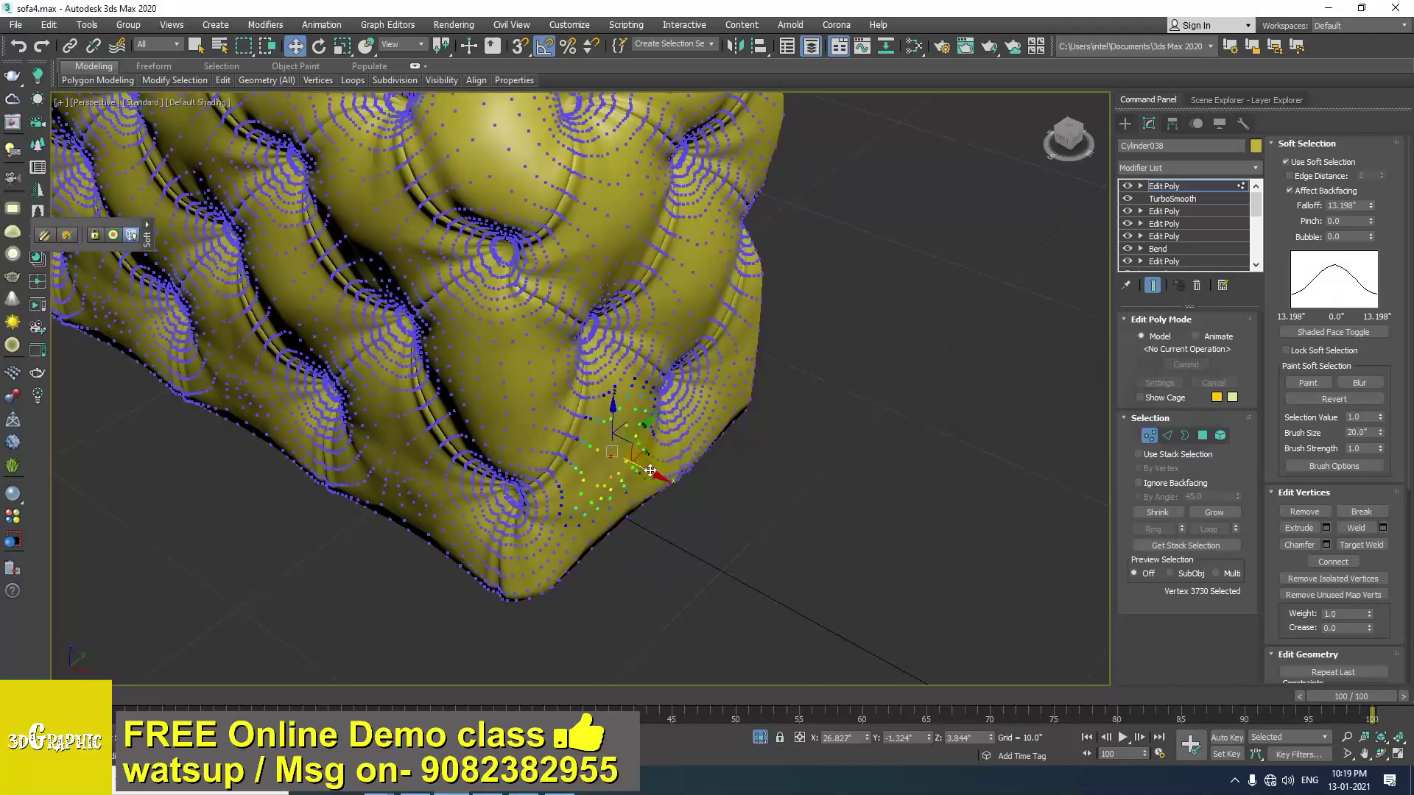
drag(673, 481, 675, 482)
alt+middle_drag(676, 482, 611, 400)
Raise the centre vertex of a cushion on the panel's upper surface slightly with soft selection, and clear the selection.
middle_drag(698, 276, 629, 493)
alt+middle_drag(648, 266, 629, 470)
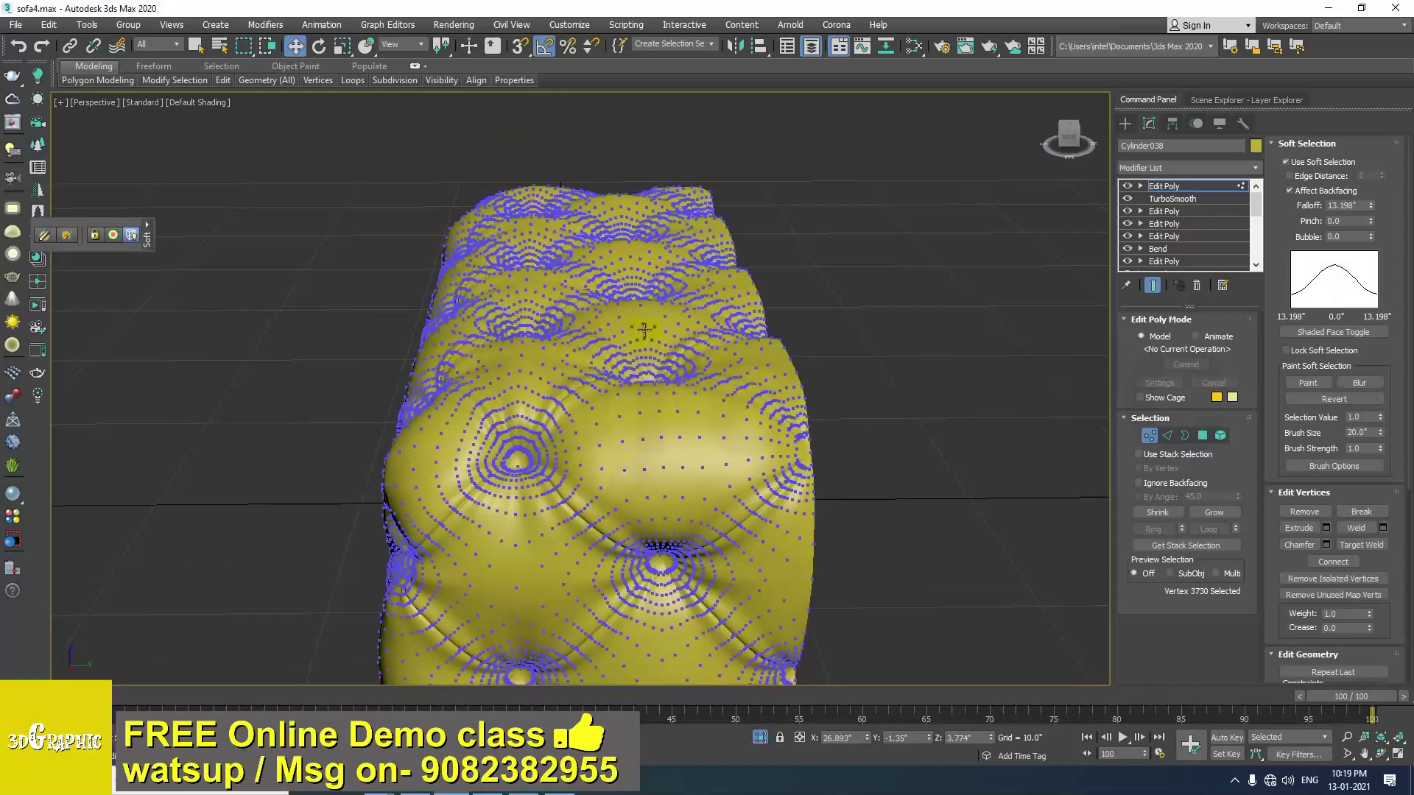
alt+middle_drag(654, 304, 643, 286)
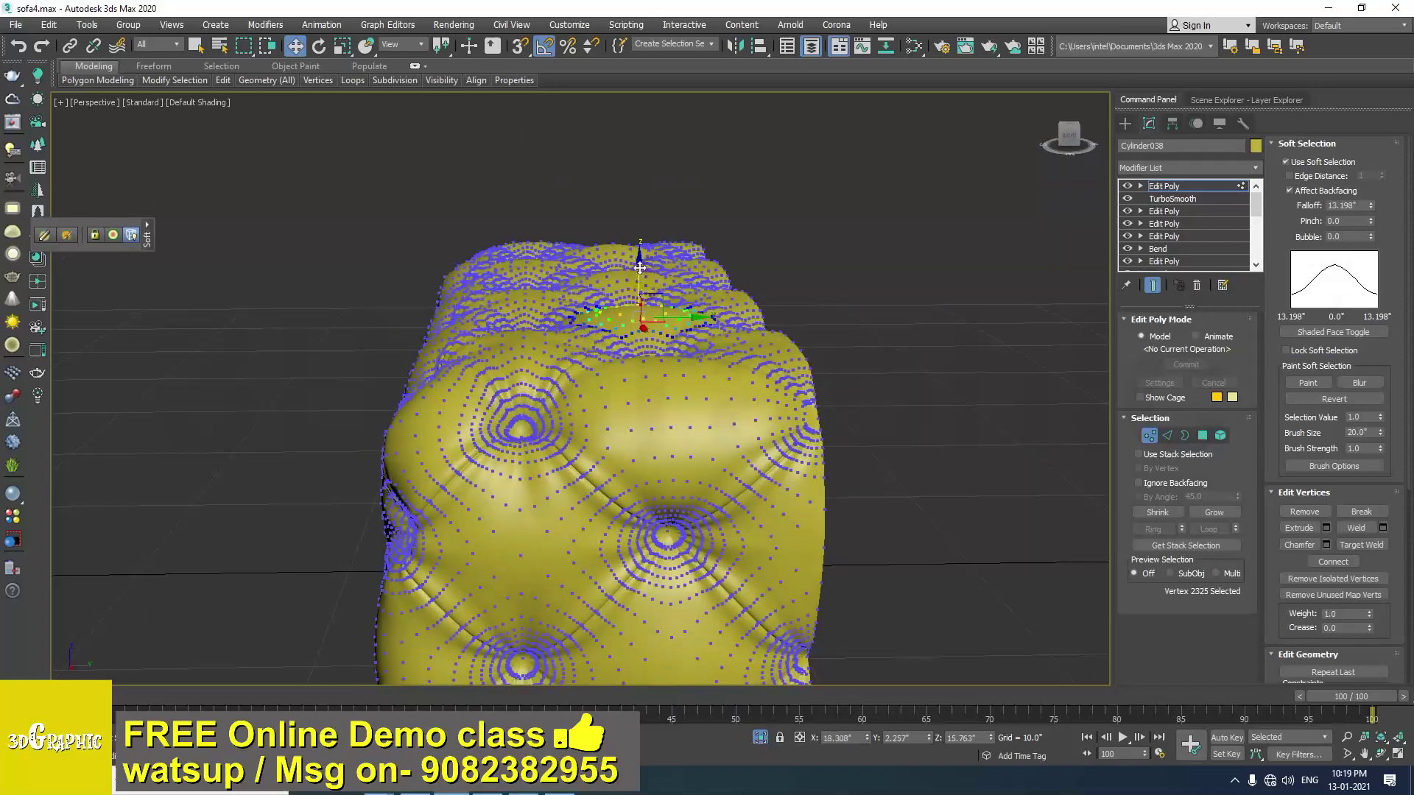
drag(643, 266, 643, 265)
click(847, 322)
scroll(810, 332, down, 4)
alt+middle_drag(648, 368, 810, 396)
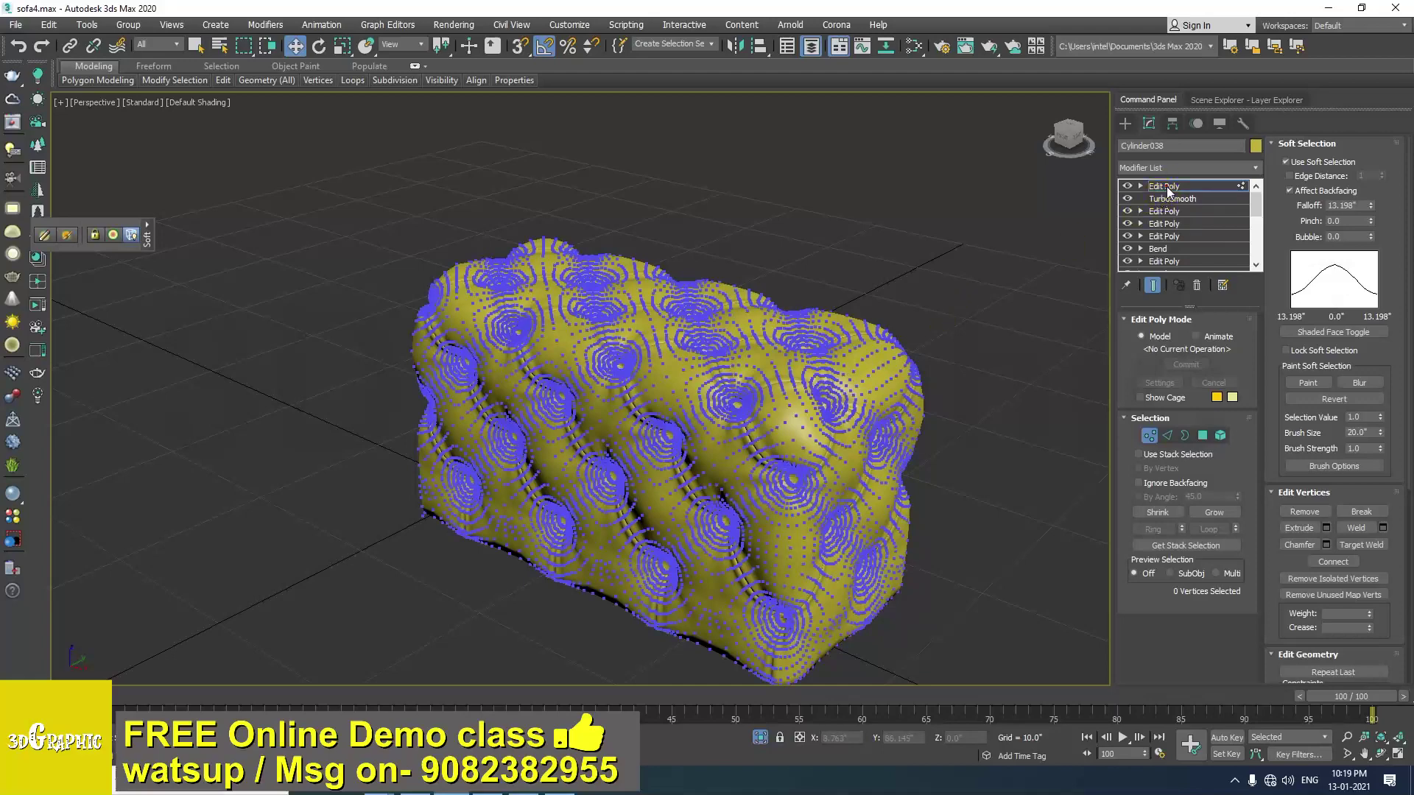
Leave vertex editing, deselect the tufted panel and end its isolation so the reference image planes show again.
click(1168, 193)
click(974, 254)
alt+middle_drag(880, 414, 833, 430)
middle_drag(932, 466, 698, 476)
scroll(779, 423, up, 2)
scroll(698, 477, down, 3)
click(758, 738)
middle_drag(626, 508, 736, 487)
middle_drag(737, 487, 587, 493)
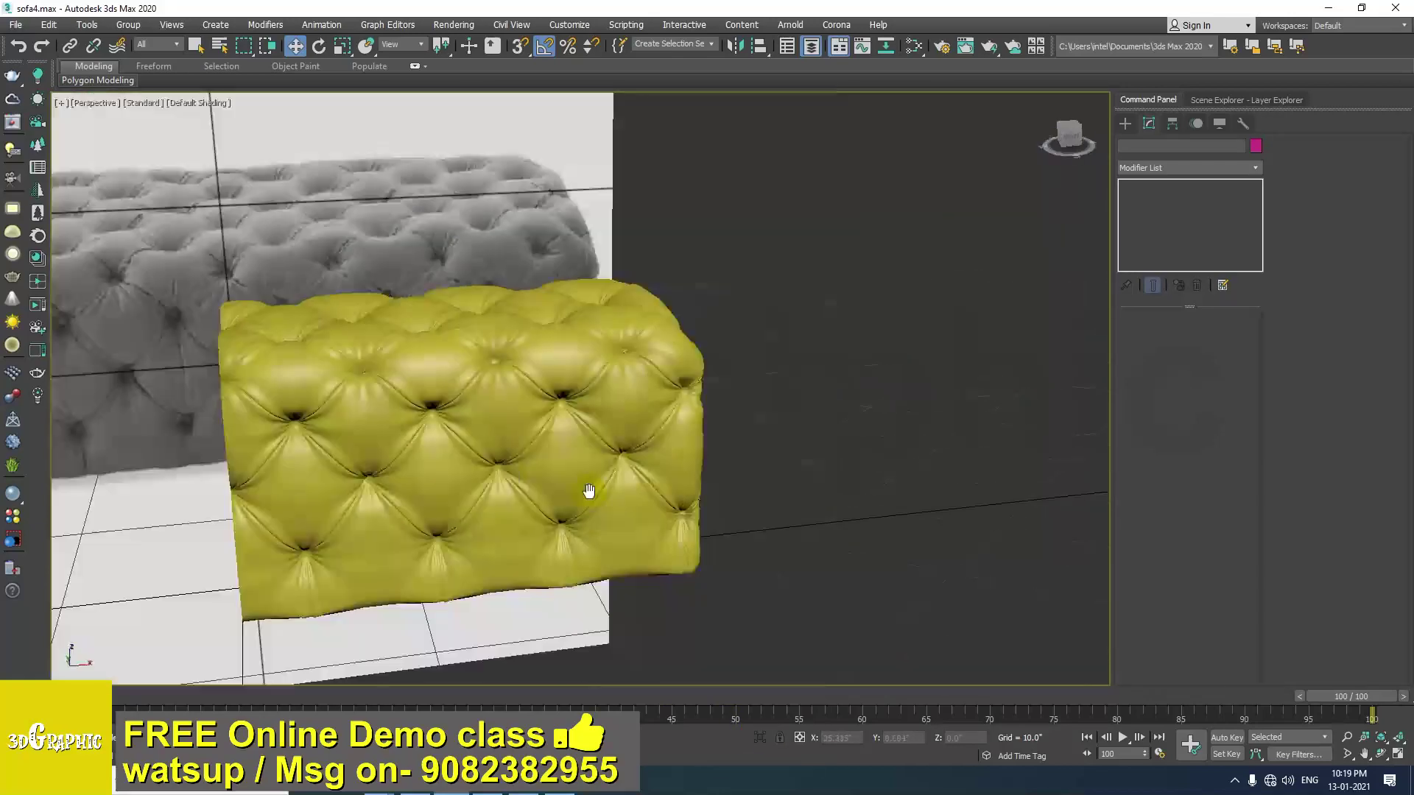
Make a copy of the front reference image plane, offset sideways from the original.
scroll(610, 483, down, 6)
click(576, 356)
mouse_move(615, 434)
alt+middle_down()
mouse_move(532, 464)
mouse_move(531, 479)
alt+middle_up()
mouse_move(500, 378)
shift+mouse_down()
mouse_move(623, 466)
mouse_move(696, 414)
shift+mouse_up()
click(720, 451)
mouse_move(720, 449)
alt+middle_down()
mouse_move(673, 382)
mouse_move(662, 408)
alt+middle_up()
scroll(654, 475, up, 4)
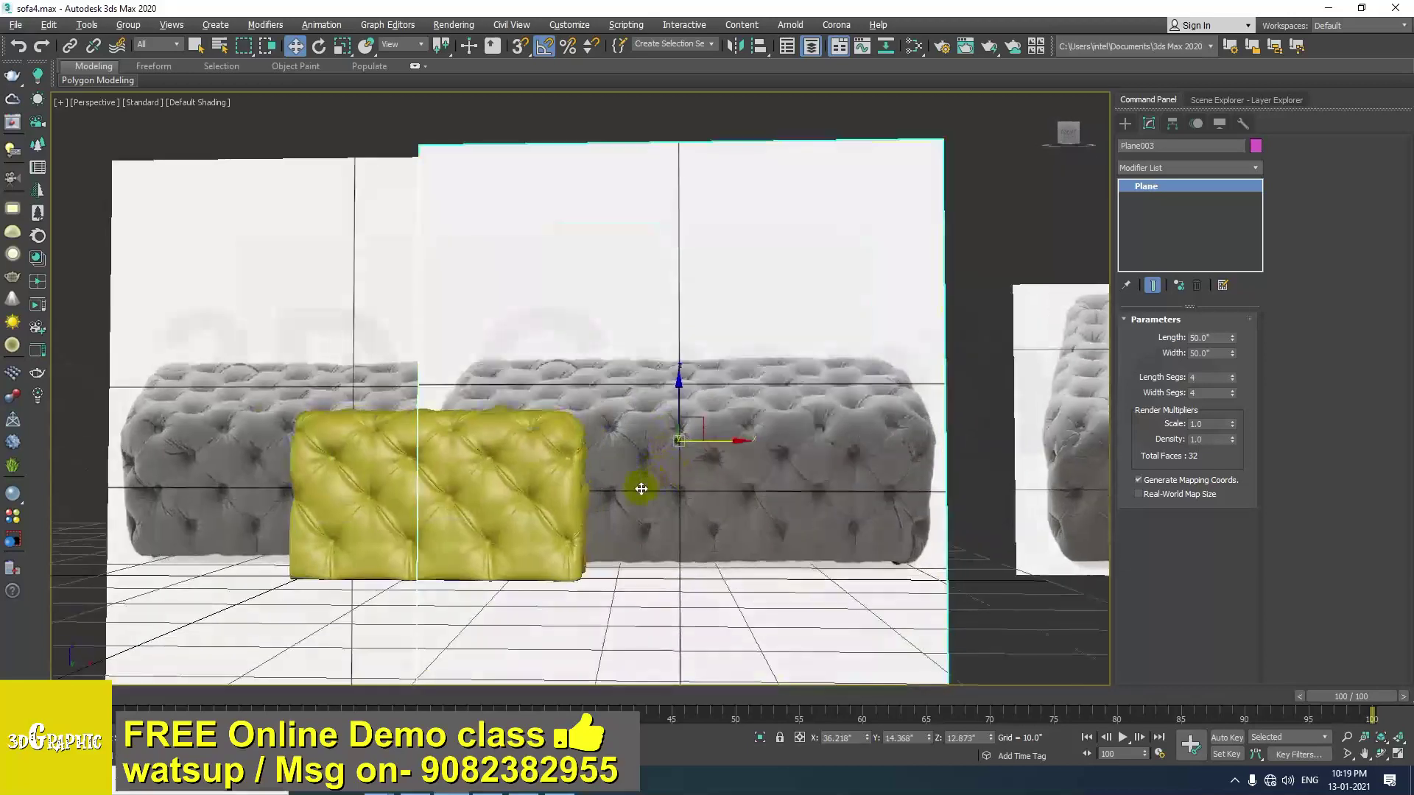
Move the copied reference plane along X behind the yellow panel and compare the panel's end corner with the image.
alt+middle_drag(641, 489, 635, 494)
drag(735, 442, 520, 441)
alt+middle_drag(557, 467, 595, 474)
scroll(595, 474, up, 2)
scroll(595, 475, up, 5)
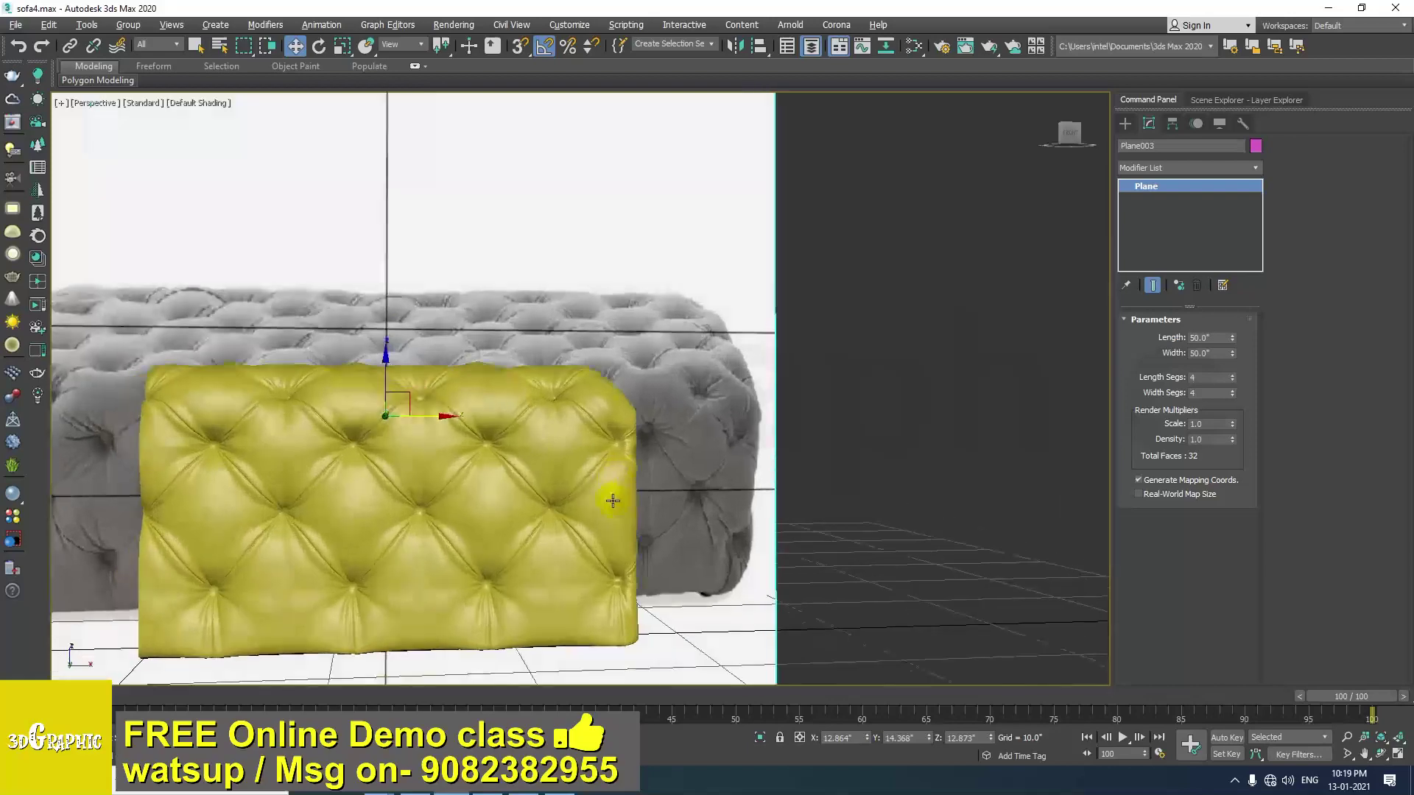
scroll(624, 500, down, 4)
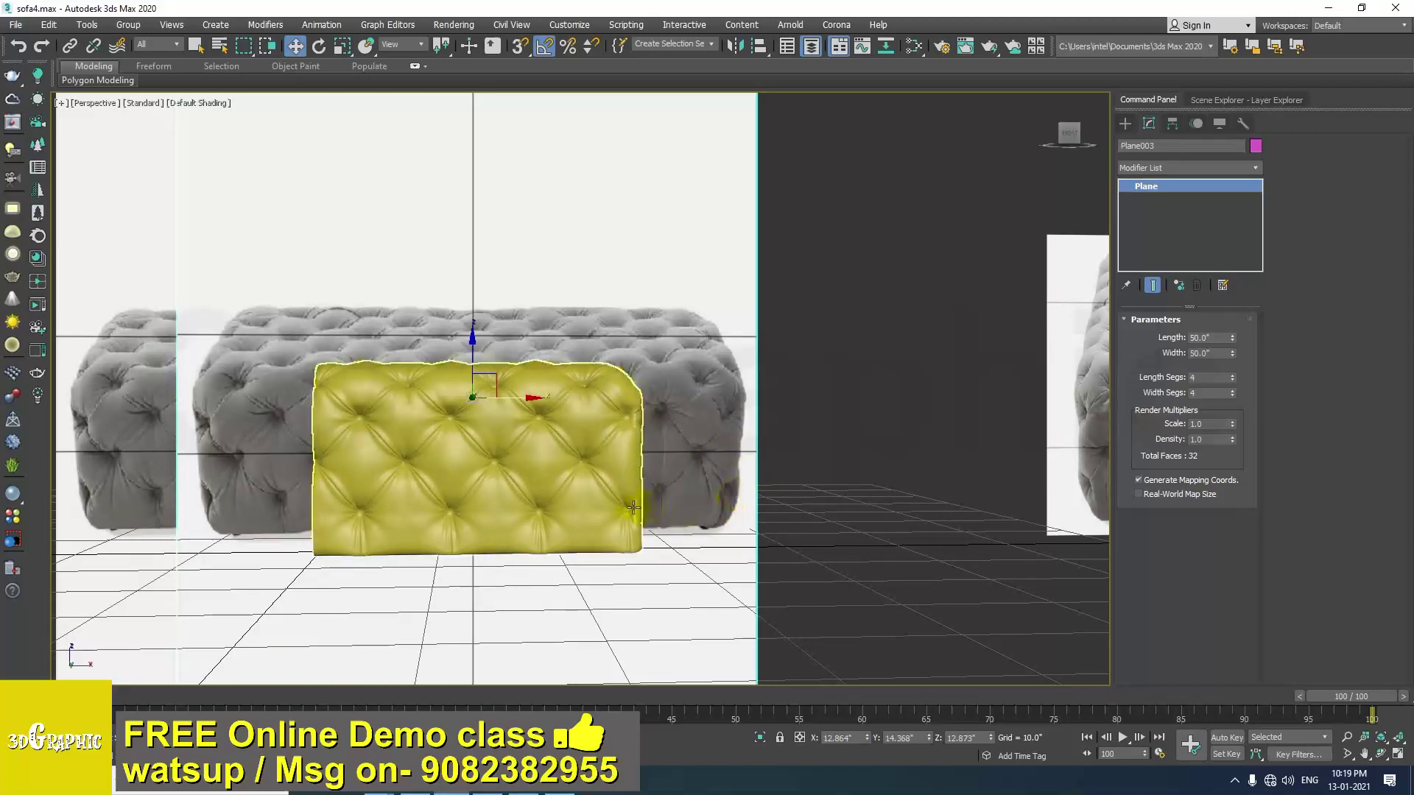
scroll(633, 510, up, 5)
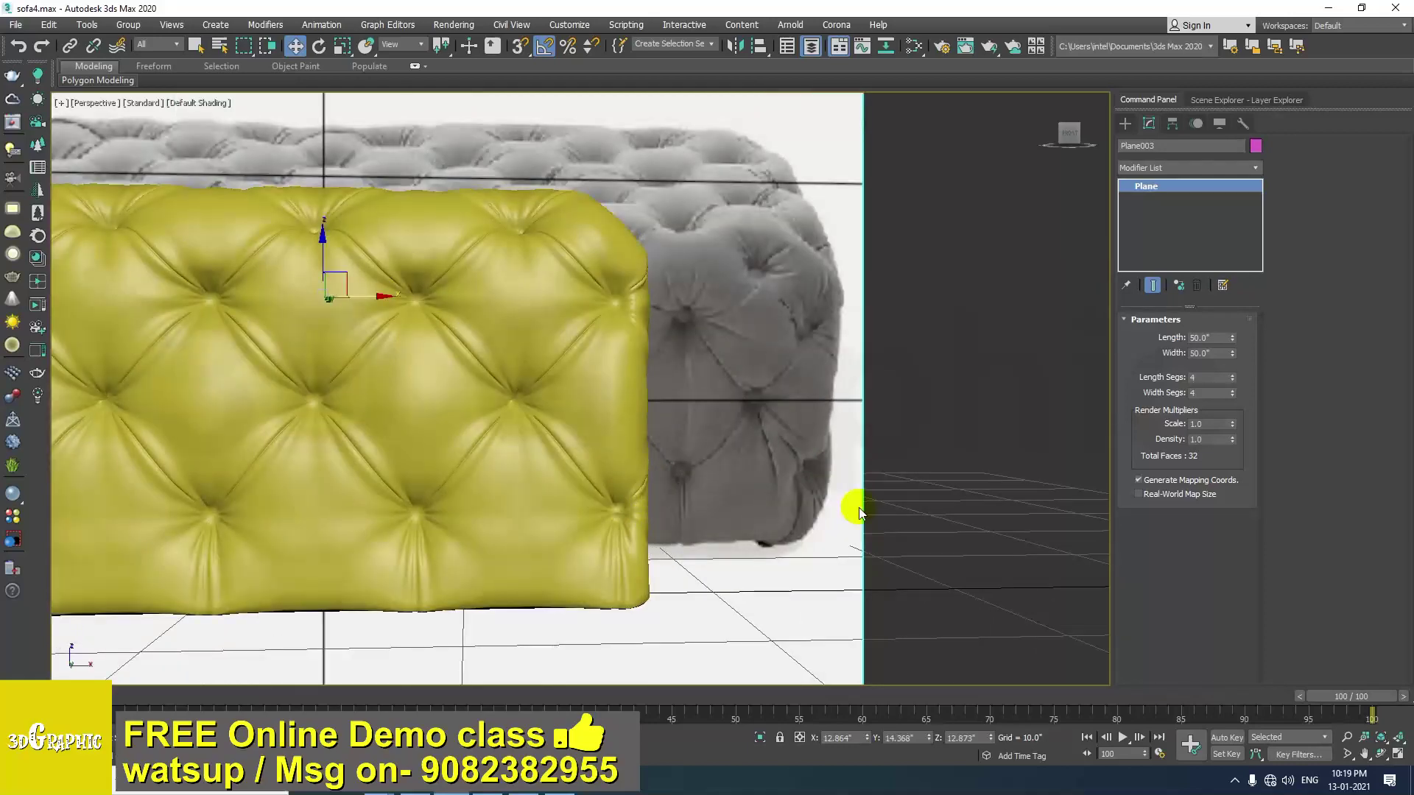
Edit the panel's vertices and pull two vertices beside the lowest button at the end corner outward along X with soft selection.
click(626, 511)
alt+middle_drag(626, 511, 648, 488)
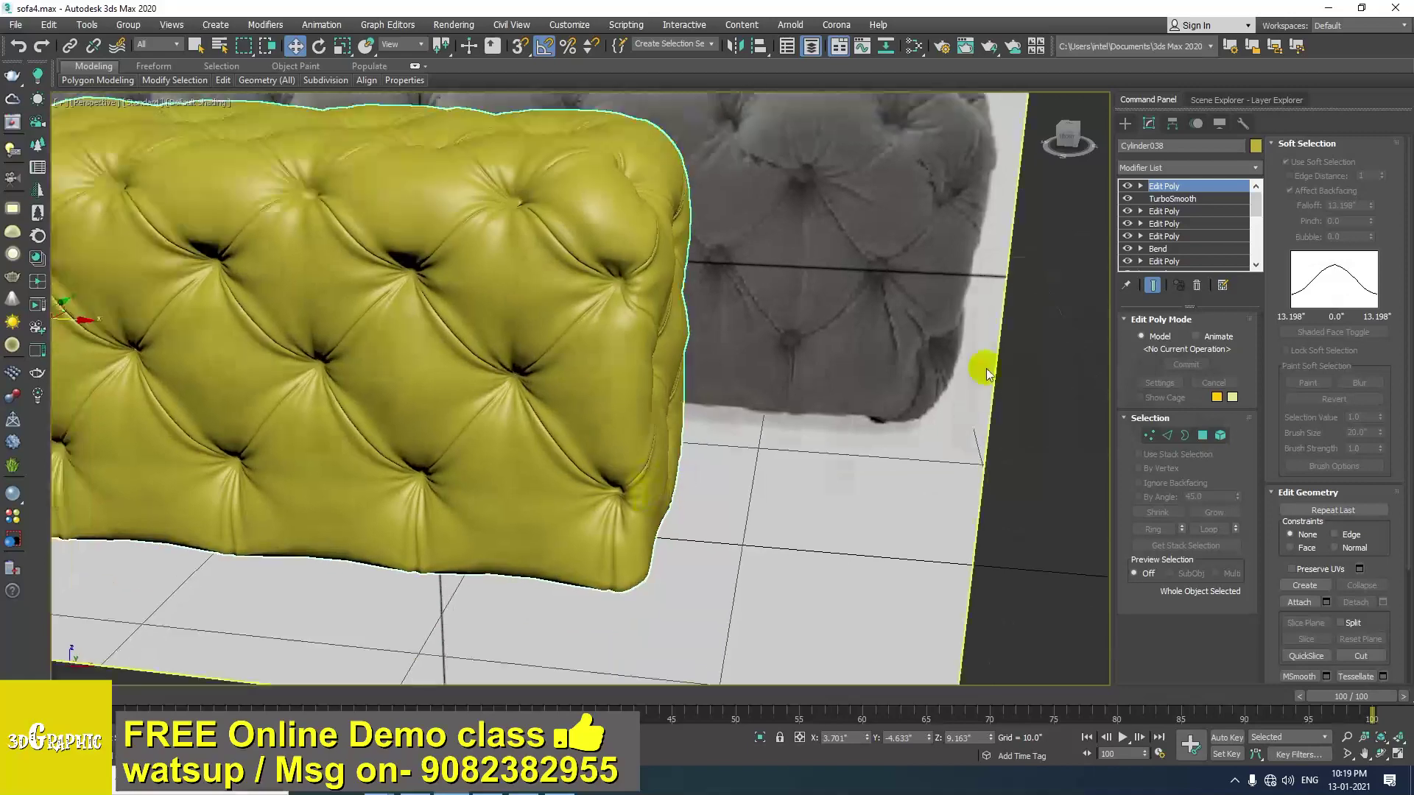
click(1150, 436)
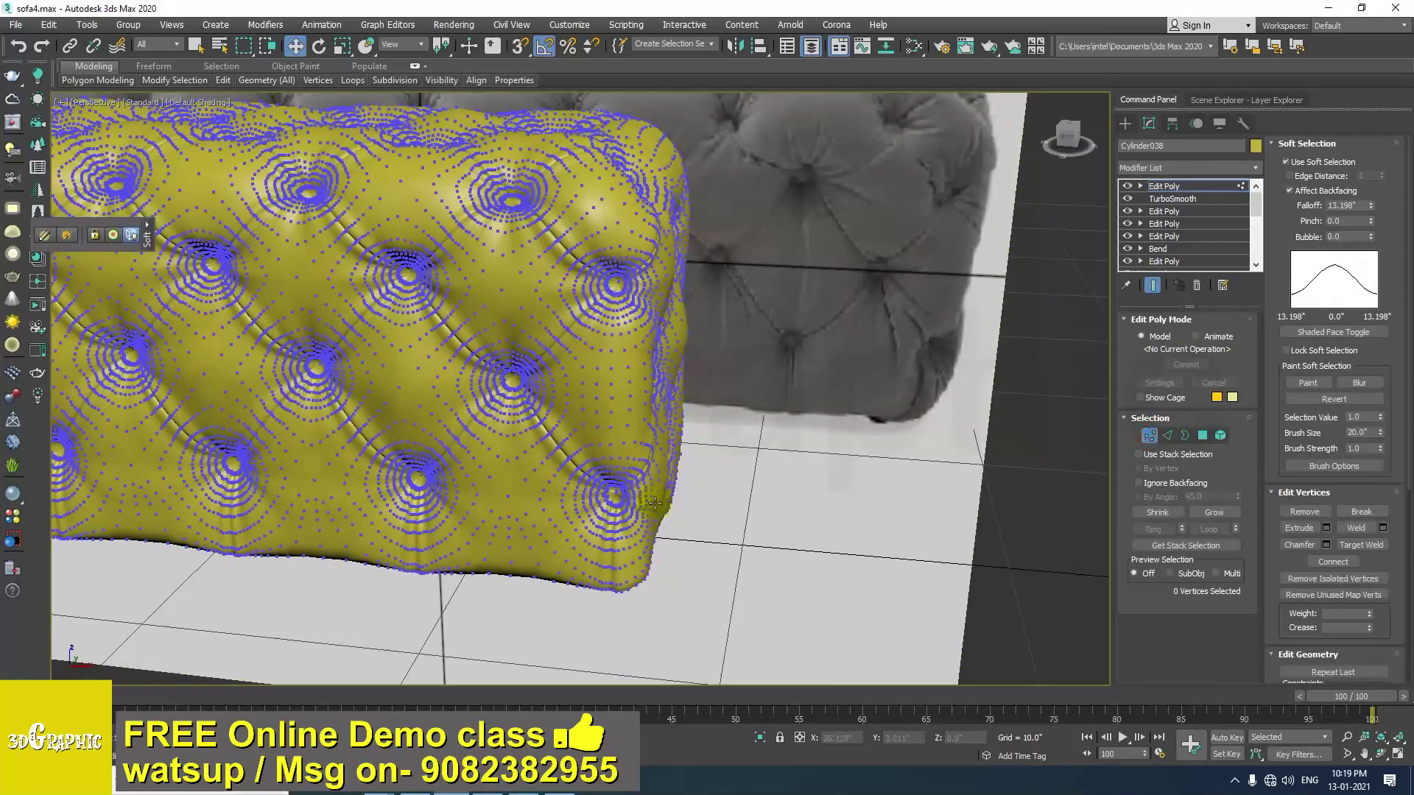
click(648, 495)
scroll(647, 495, up, 5)
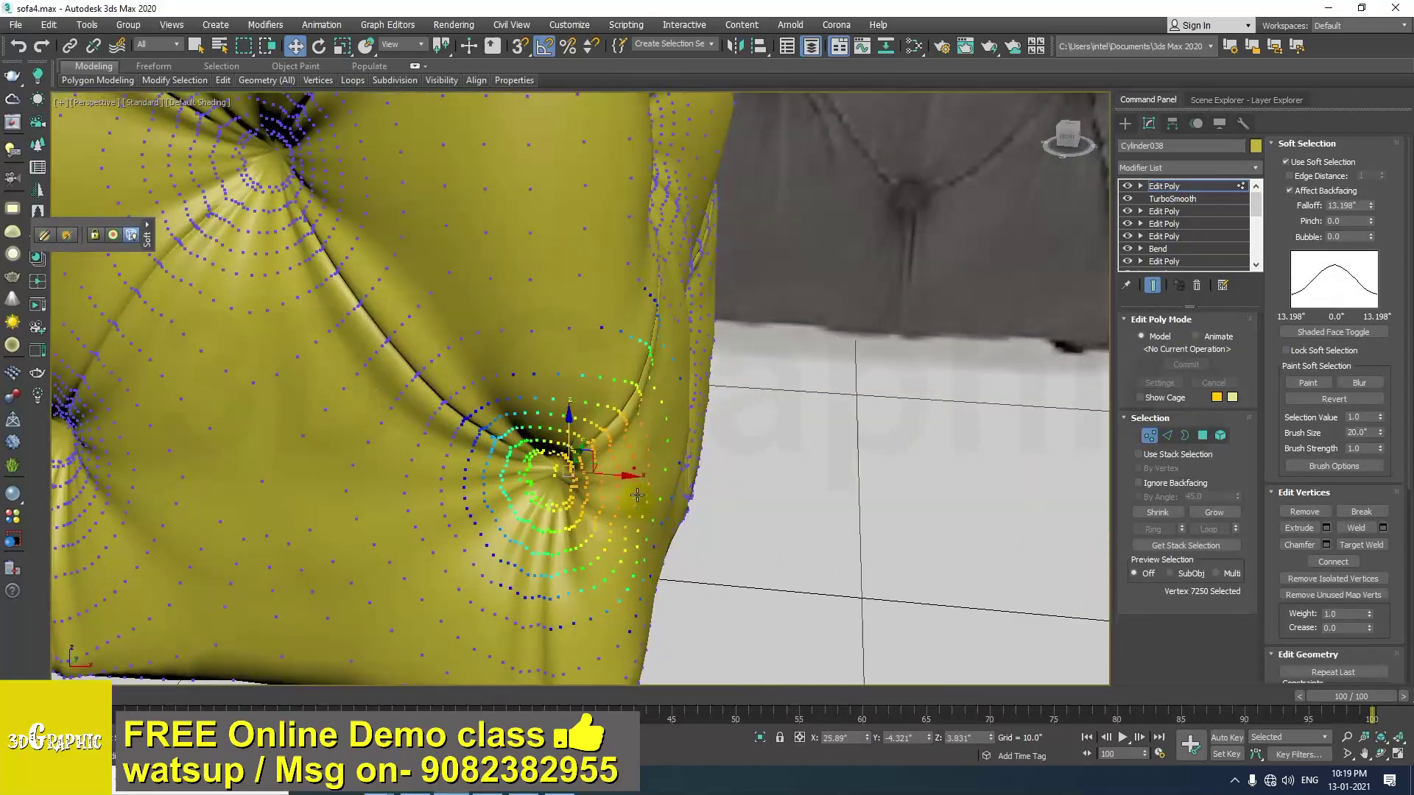
alt+middle_drag(636, 492, 612, 511)
drag(592, 469, 605, 476)
alt+middle_drag(606, 476, 650, 451)
scroll(644, 440, down, 4)
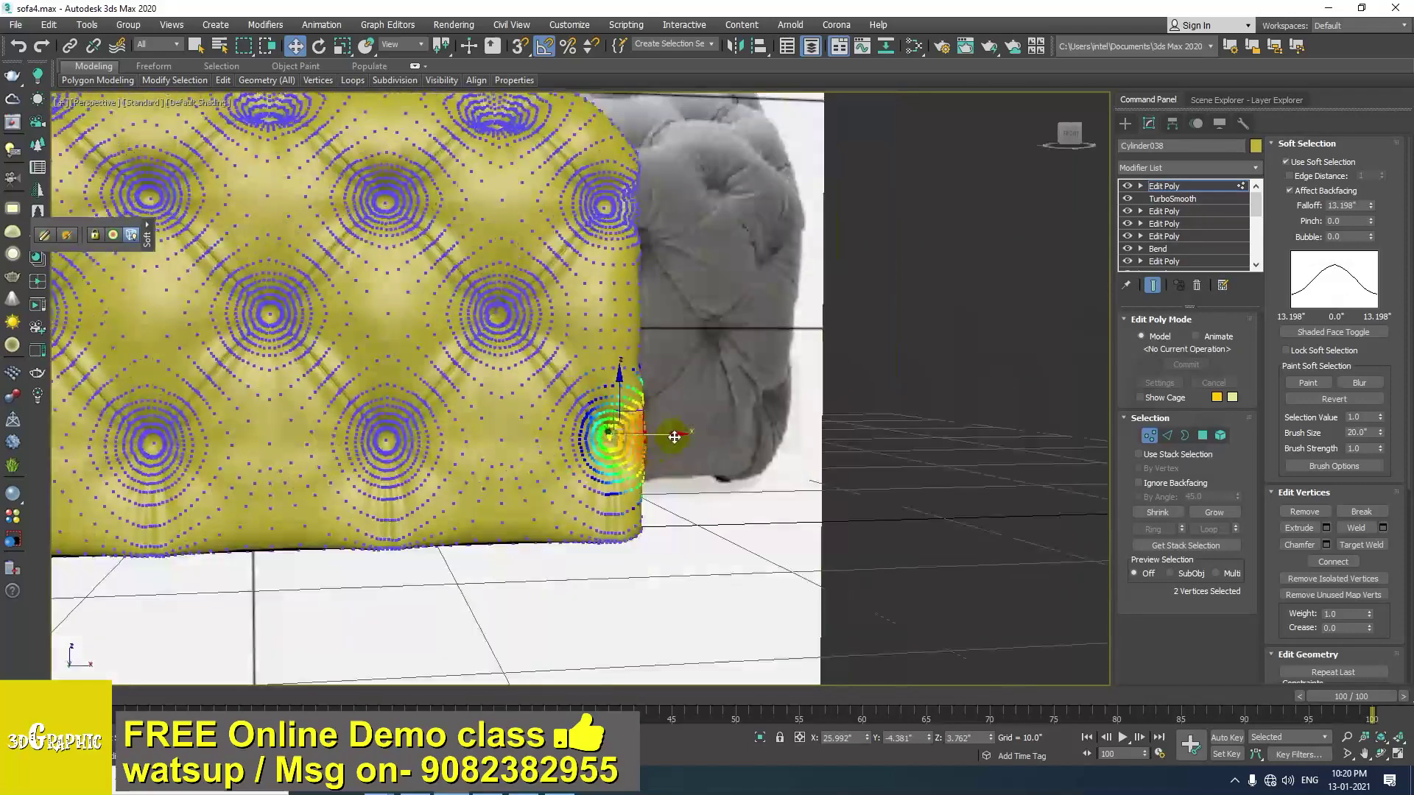
drag(679, 435, 681, 436)
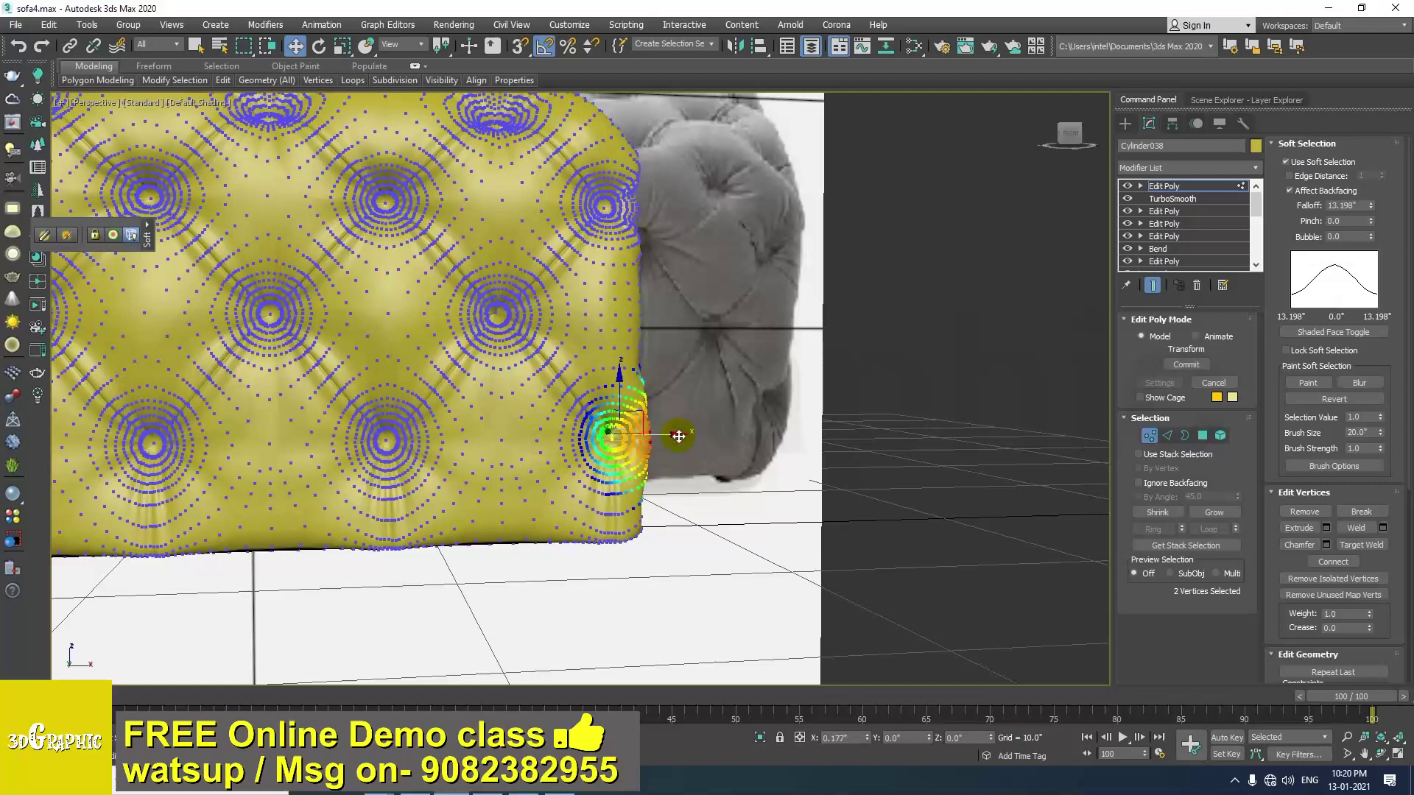
drag(679, 436, 651, 422)
Nudge the vertex on the corner edge below the lowest end button slightly with soft selection.
mouse_move(656, 501)
alt+middle_down()
mouse_move(642, 502)
mouse_move(644, 484)
alt+middle_up()
scroll(656, 512, up, 2)
click(641, 507)
drag(640, 464, 636, 461)
middle_drag(639, 543, 666, 524)
scroll(651, 539, down, 5)
scroll(665, 523, up, 4)
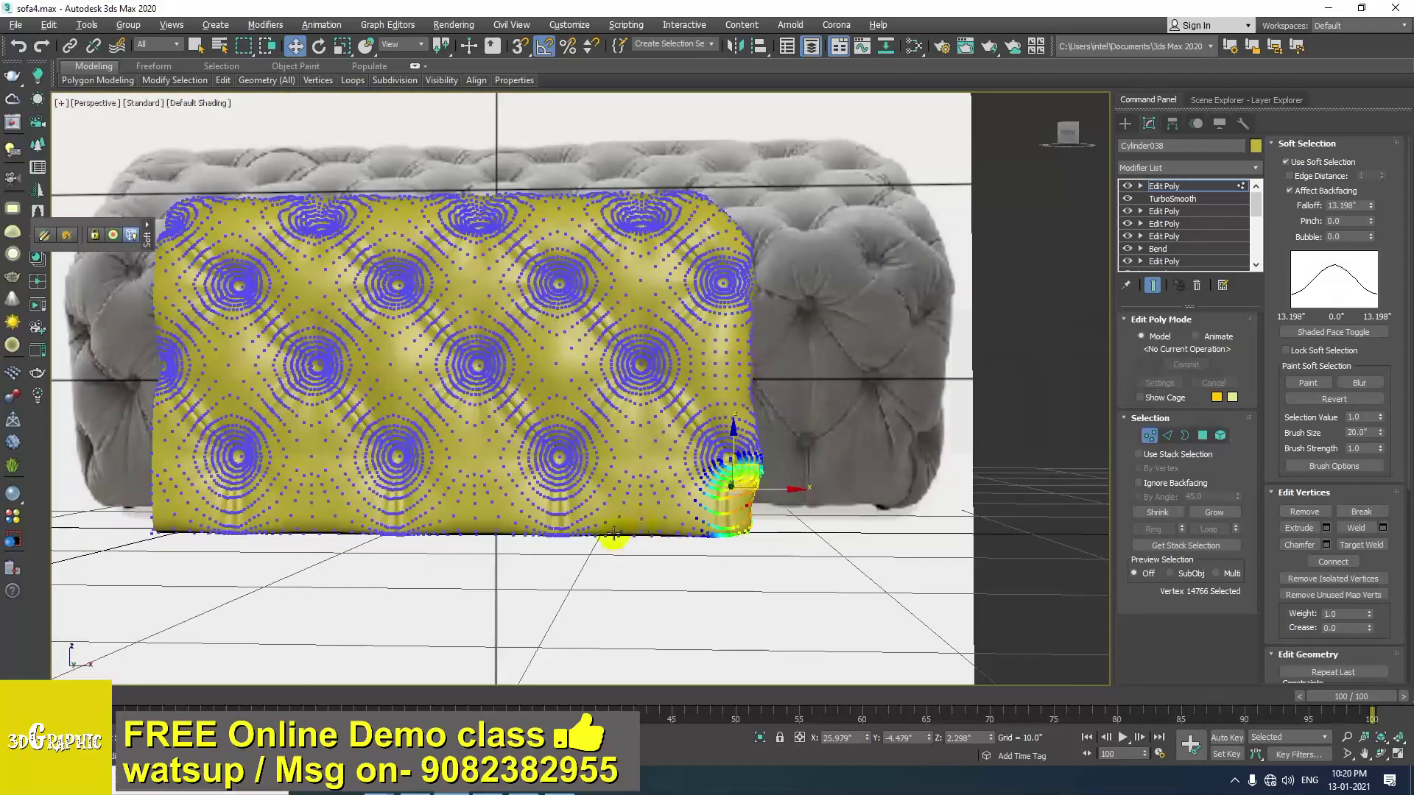
Raise vertices spaced along the front bottom edge between the buttons slightly with soft selection for a wavy hem, and clear the selection.
click(650, 533)
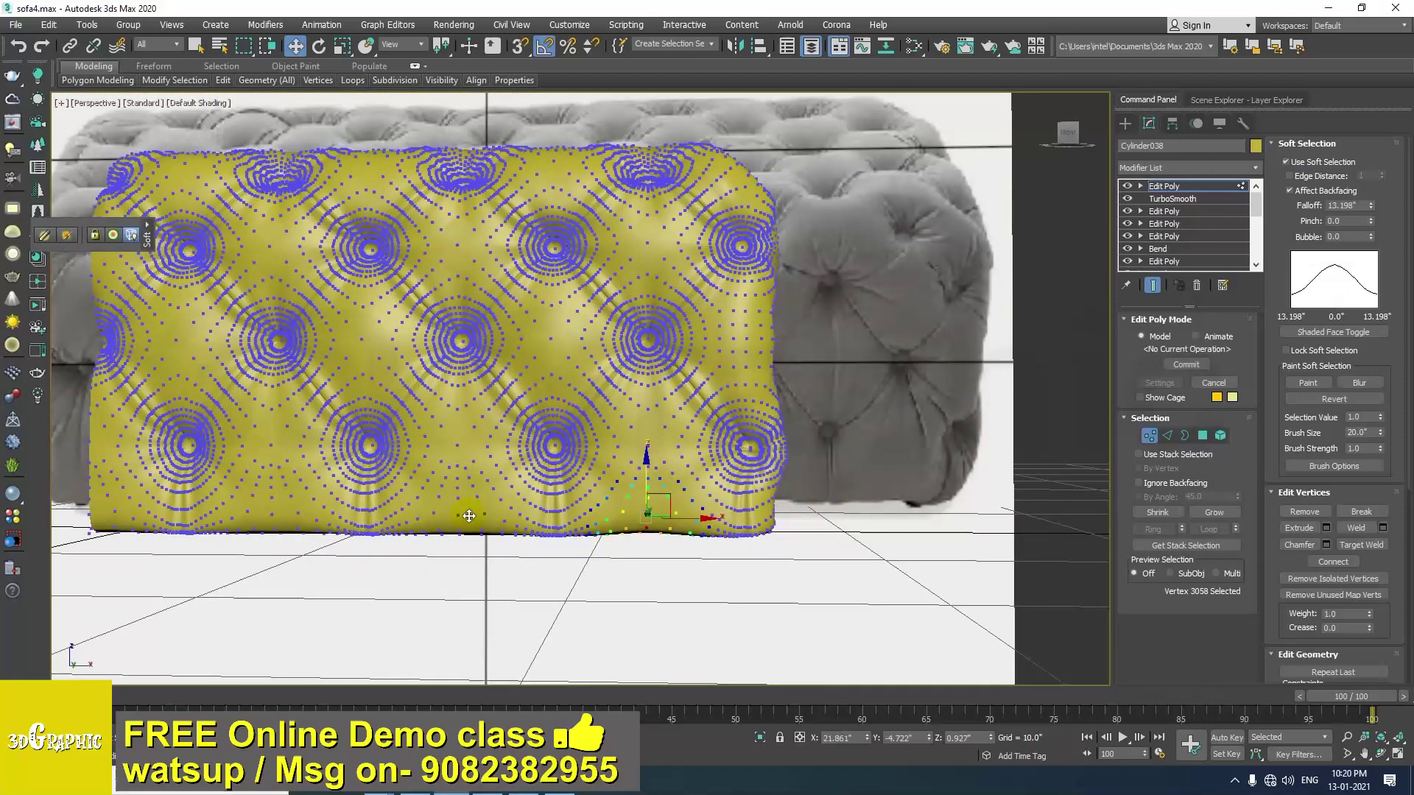
middle_drag(468, 516, 520, 517)
click(514, 530)
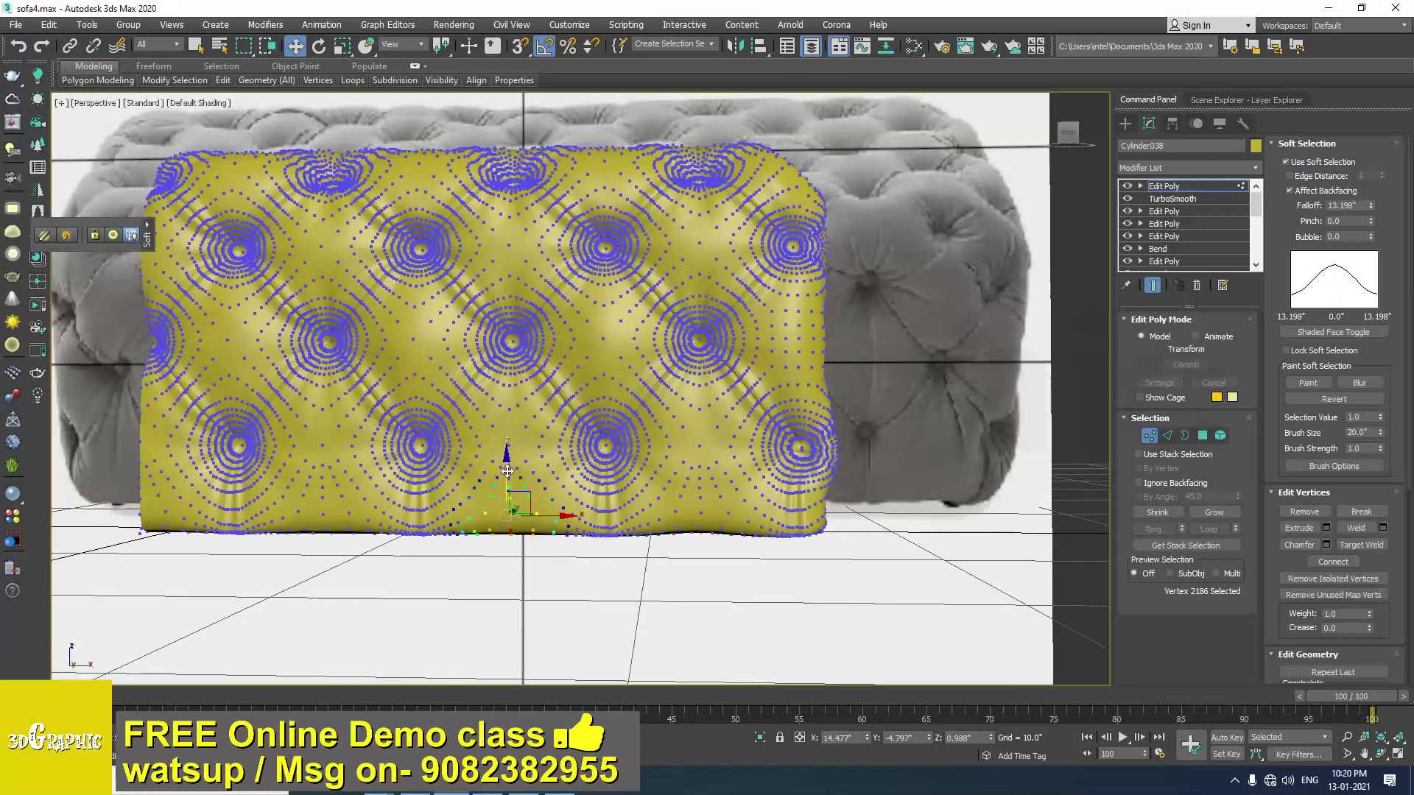
middle_drag(508, 472, 619, 528)
click(493, 551)
drag(475, 481, 476, 477)
middle_drag(407, 516, 517, 523)
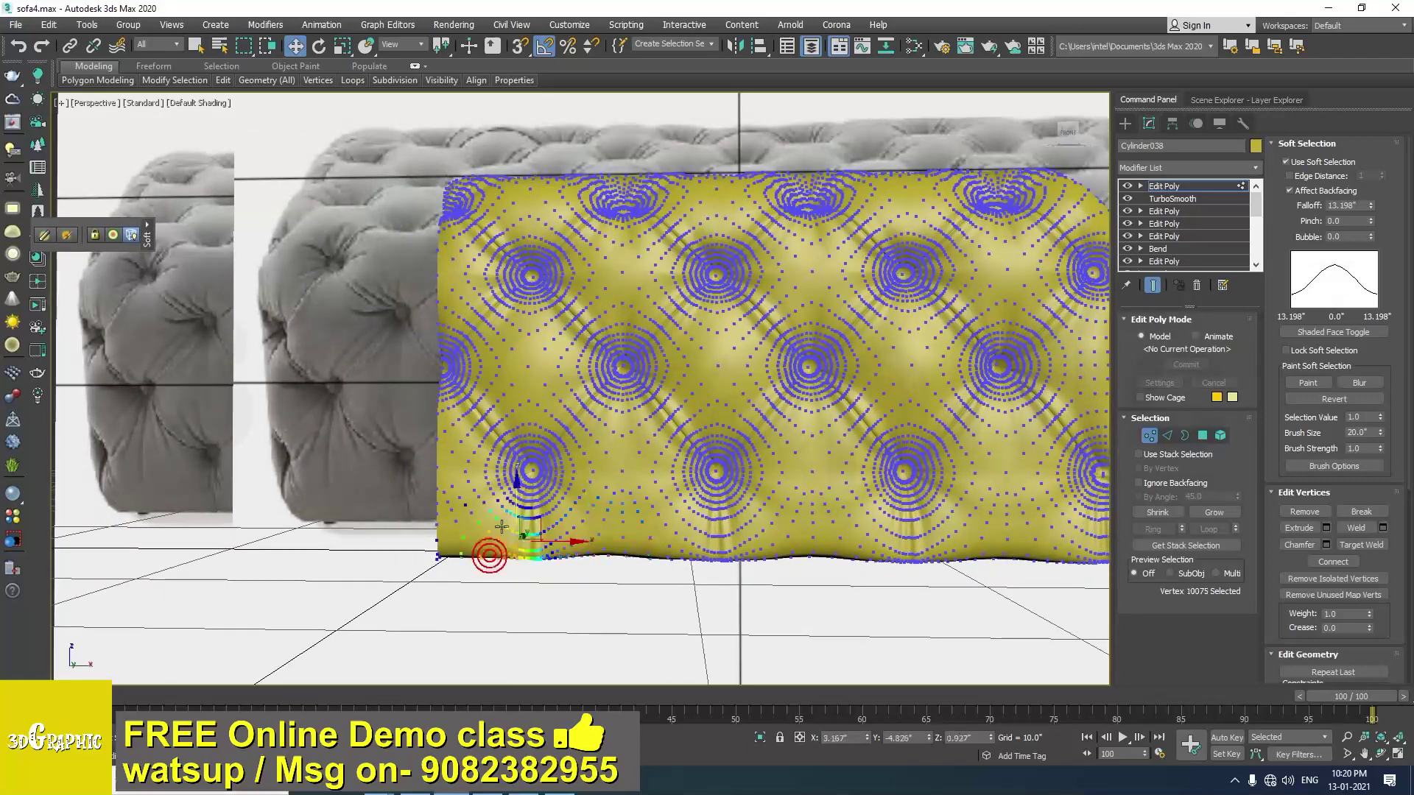
drag(518, 486, 518, 485)
click(577, 599)
Leave vertex editing on the panel and deselect it.
alt+middle_drag(634, 571, 616, 605)
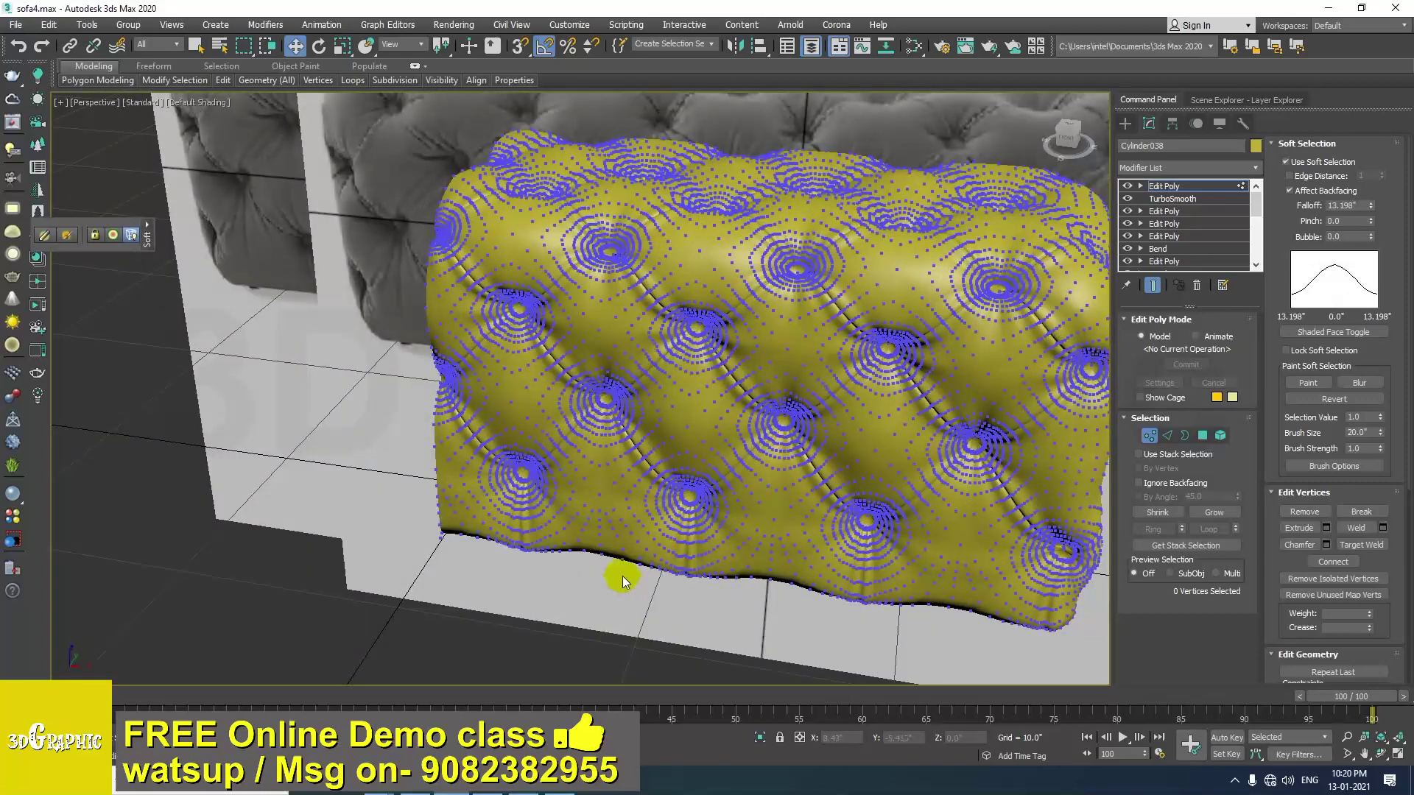
middle_drag(728, 564, 841, 445)
scroll(670, 499, down, 3)
click(1171, 186)
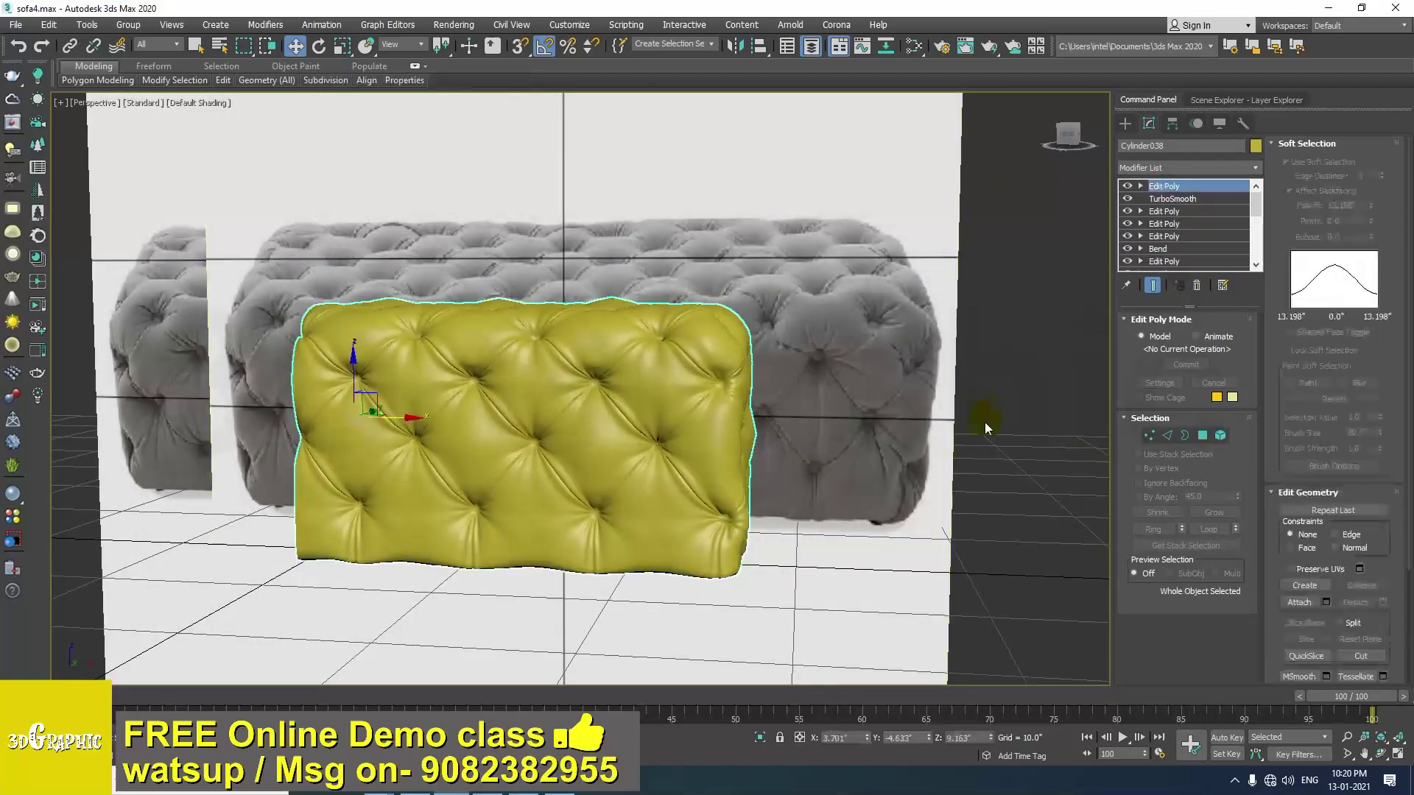
click(998, 425)
Examine the panel's cushions and end corner from several angles against the reference sofa image.
scroll(804, 482, down, 2)
alt+middle_drag(911, 479, 708, 473)
scroll(804, 482, up, 3)
scroll(724, 479, down, 2)
scroll(724, 478, up, 1)
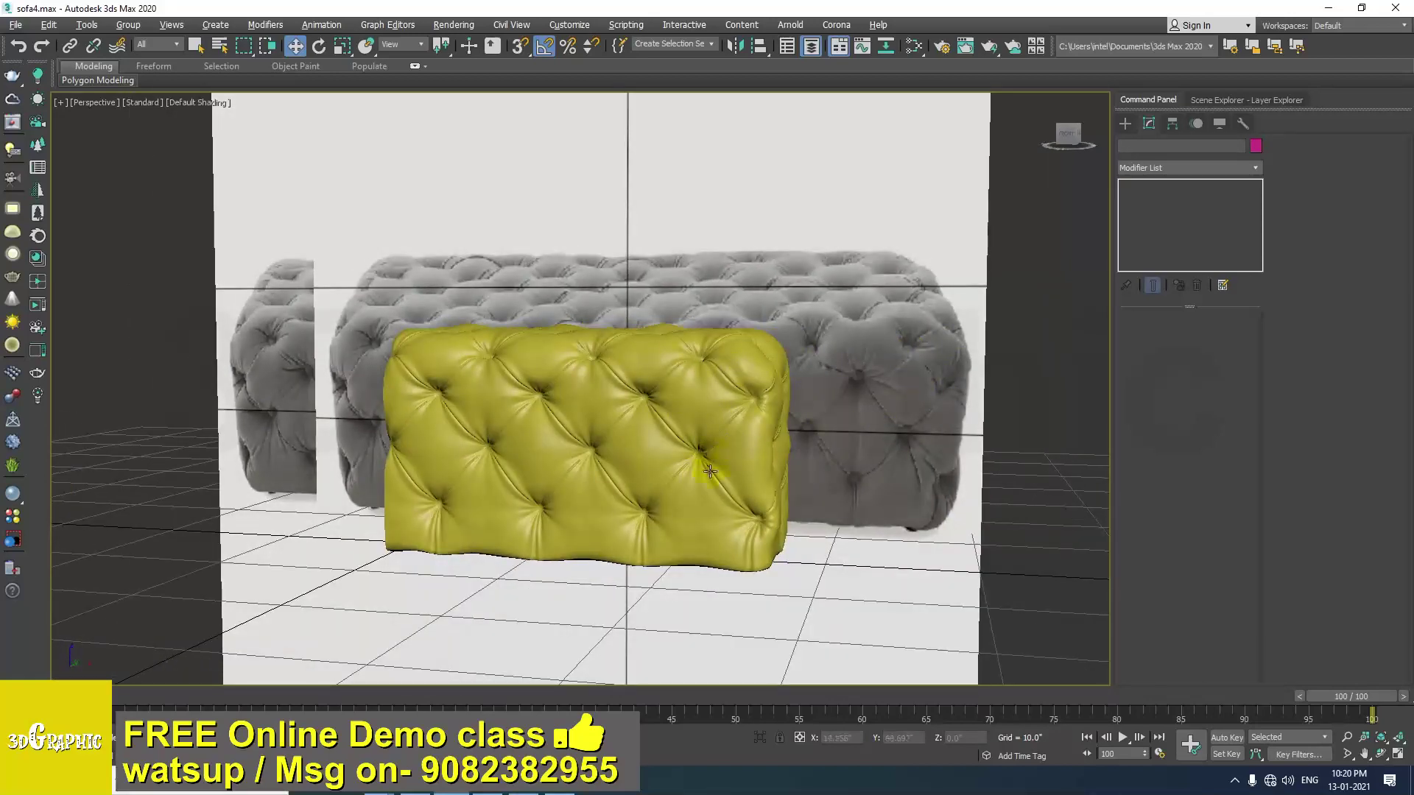
scroll(710, 472, up, 6)
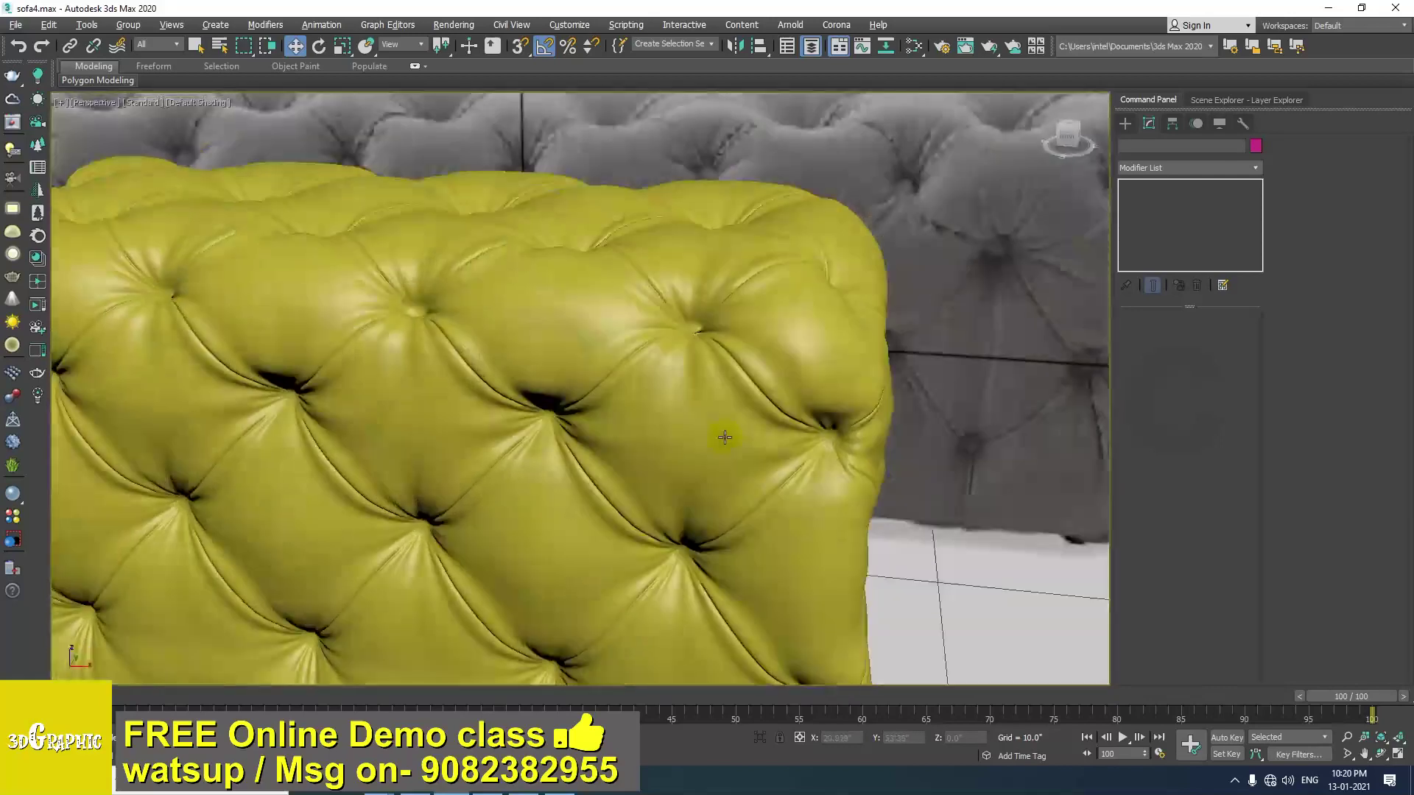
scroll(725, 437, down, 8)
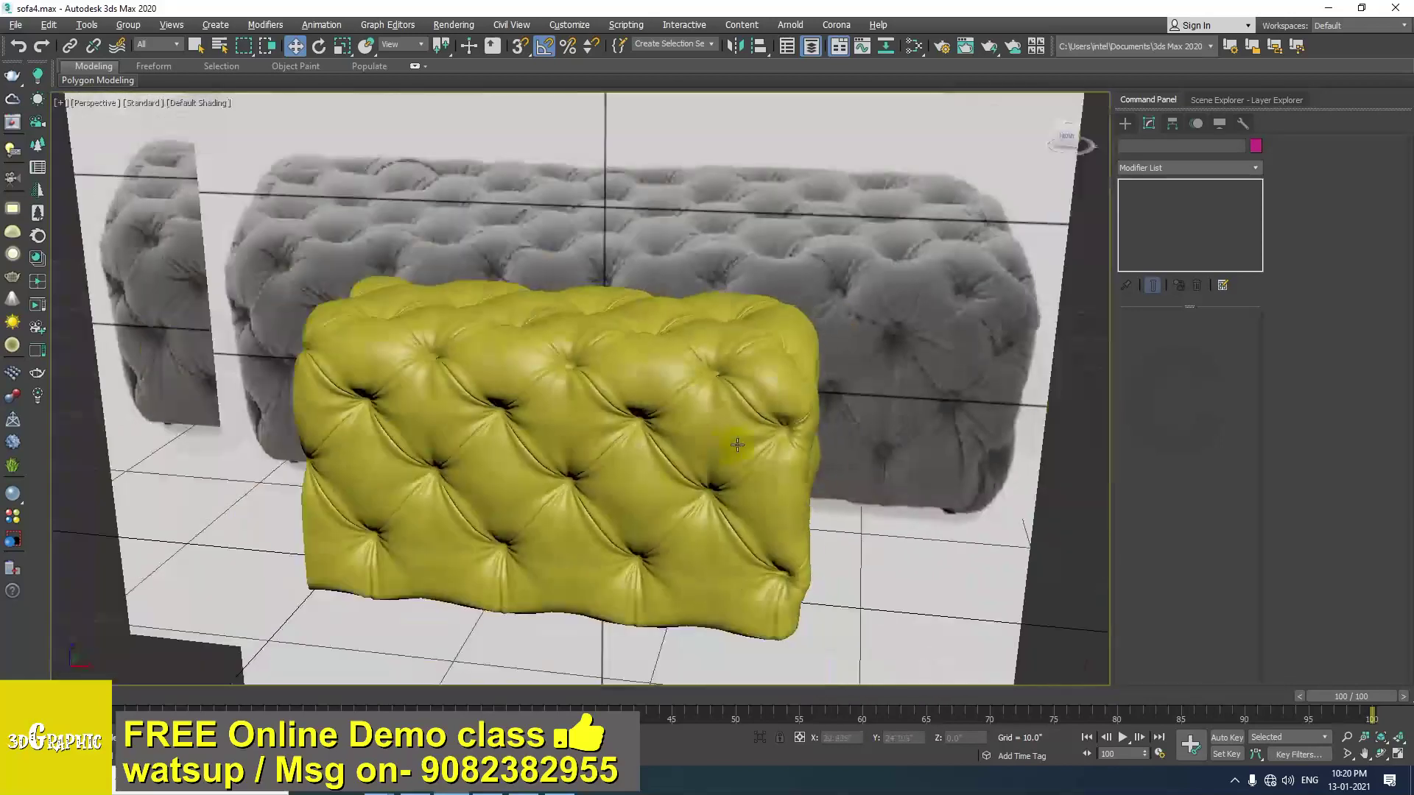
alt+middle_drag(738, 445, 640, 444)
scroll(571, 483, up, 2)
alt+middle_drag(570, 482, 650, 475)
scroll(637, 470, down, 5)
scroll(668, 472, down, 3)
scroll(663, 463, up, 8)
scroll(601, 465, down, 6)
scroll(641, 478, up, 8)
scroll(609, 464, down, 7)
Select the tufted panel, turn off its TurboSmooth modifier and display edged faces.
click(650, 475)
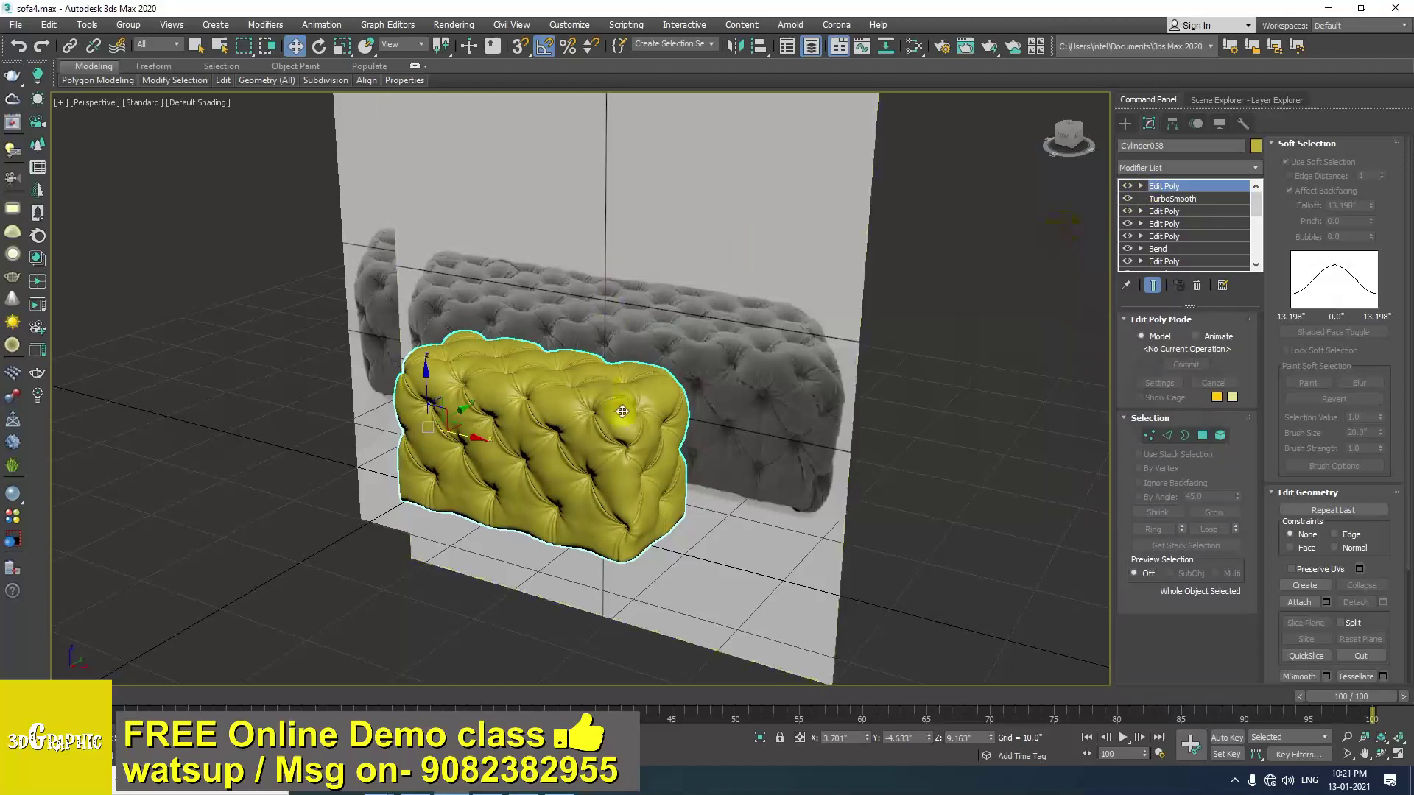
alt+middle_drag(652, 399, 638, 400)
scroll(638, 400, up, 6)
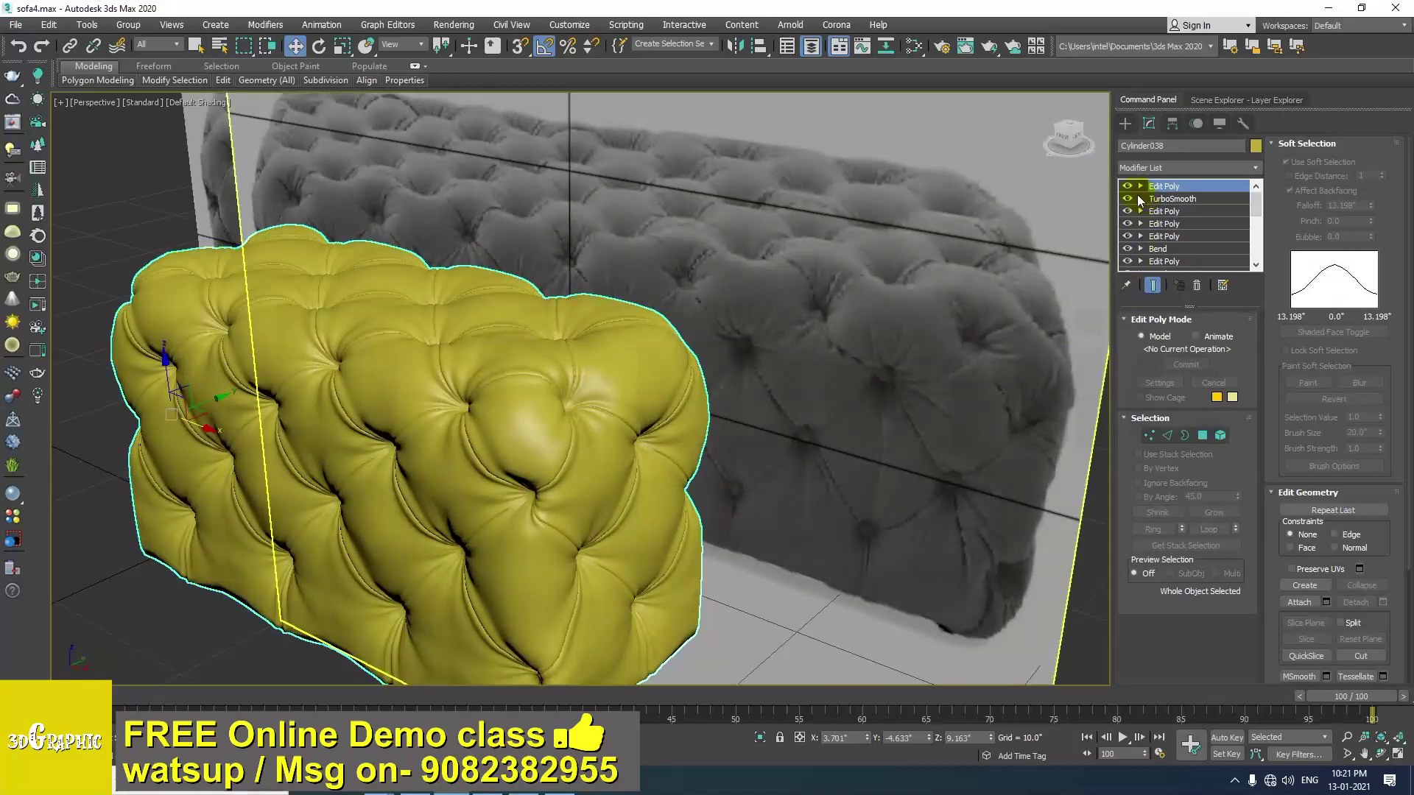
click(1127, 199)
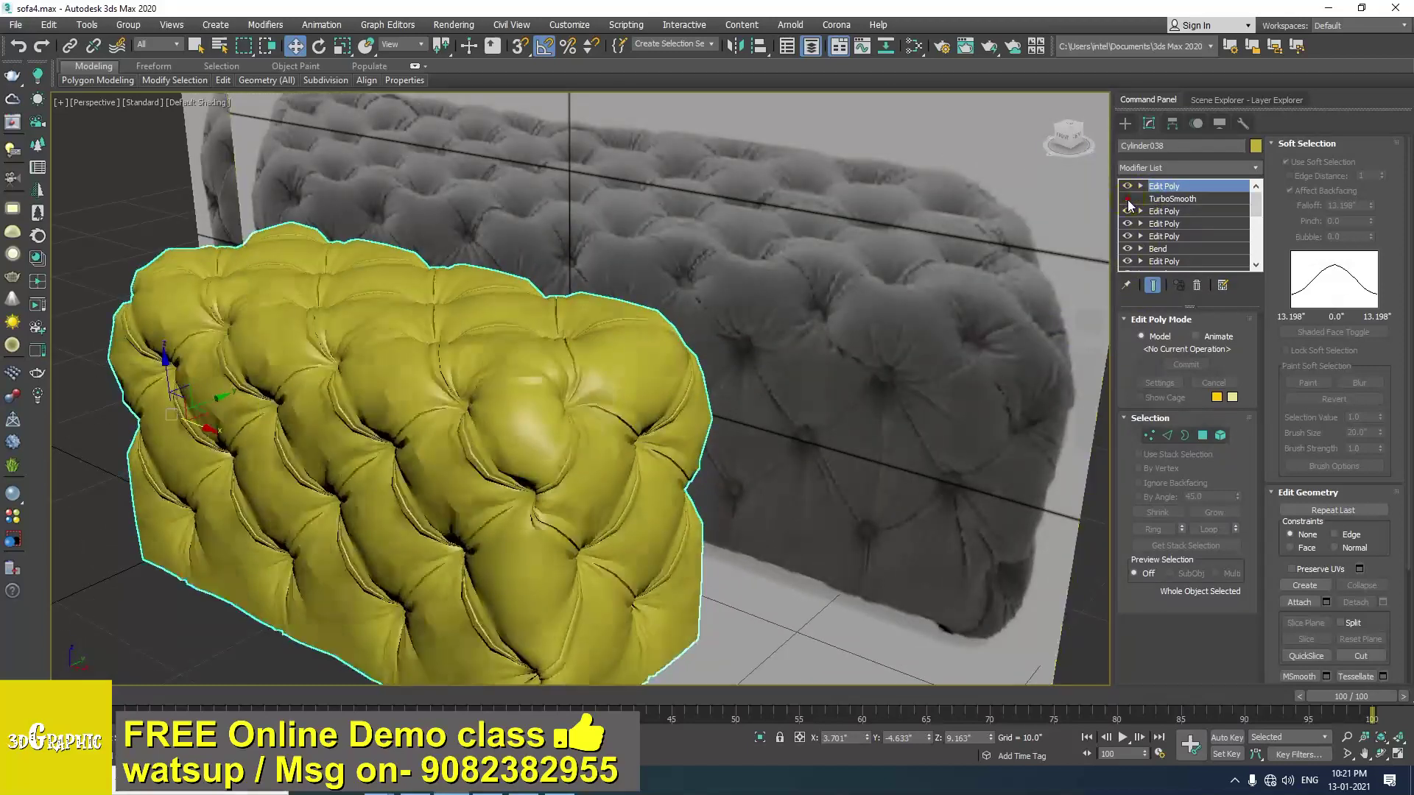
key(F4)
scroll(673, 372, down, 2)
alt+middle_drag(673, 373, 564, 429)
scroll(589, 403, down, 4)
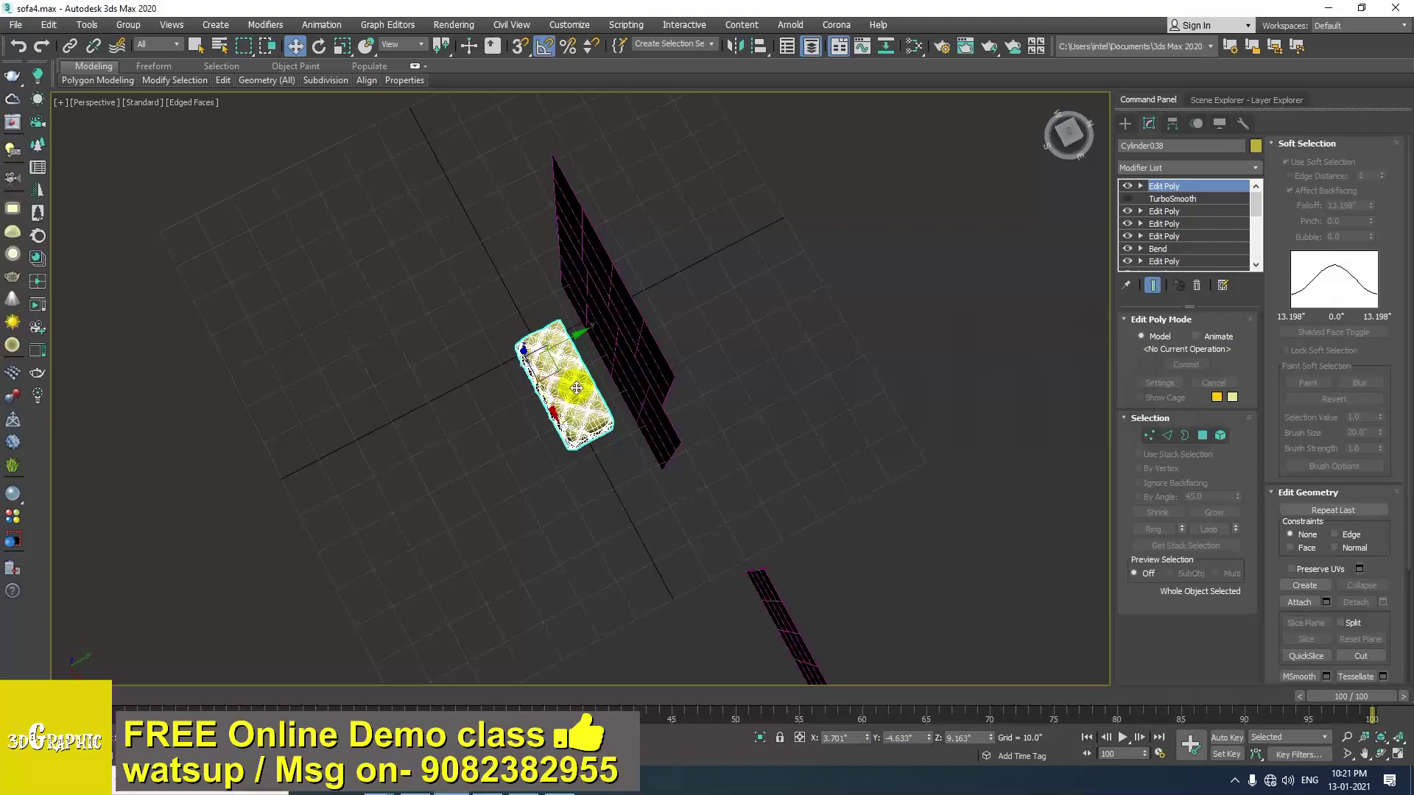
Isolate the panel and centre its pivot on the object.
key(alt+q)
alt+middle_drag(601, 386, 910, 377)
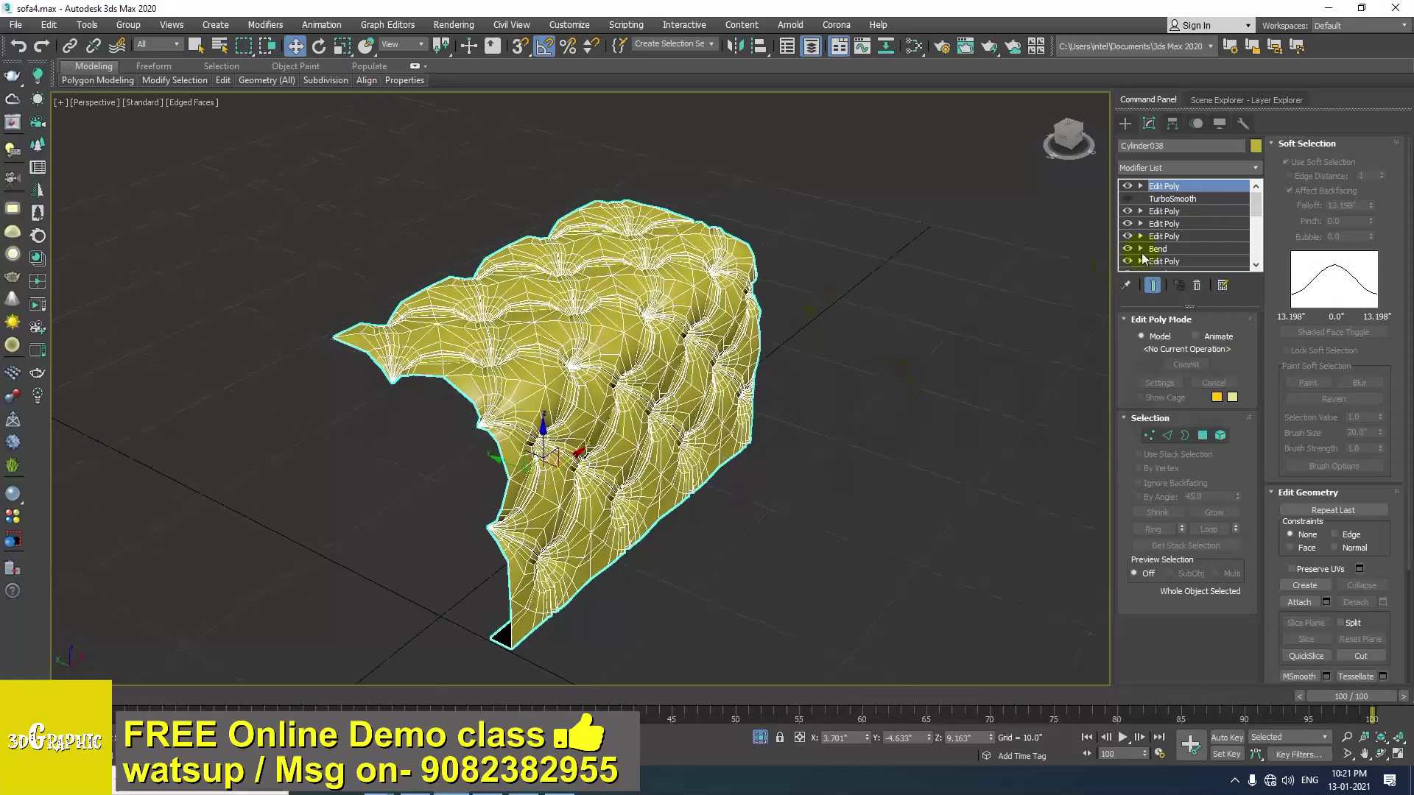
alt+middle_drag(734, 285, 746, 330)
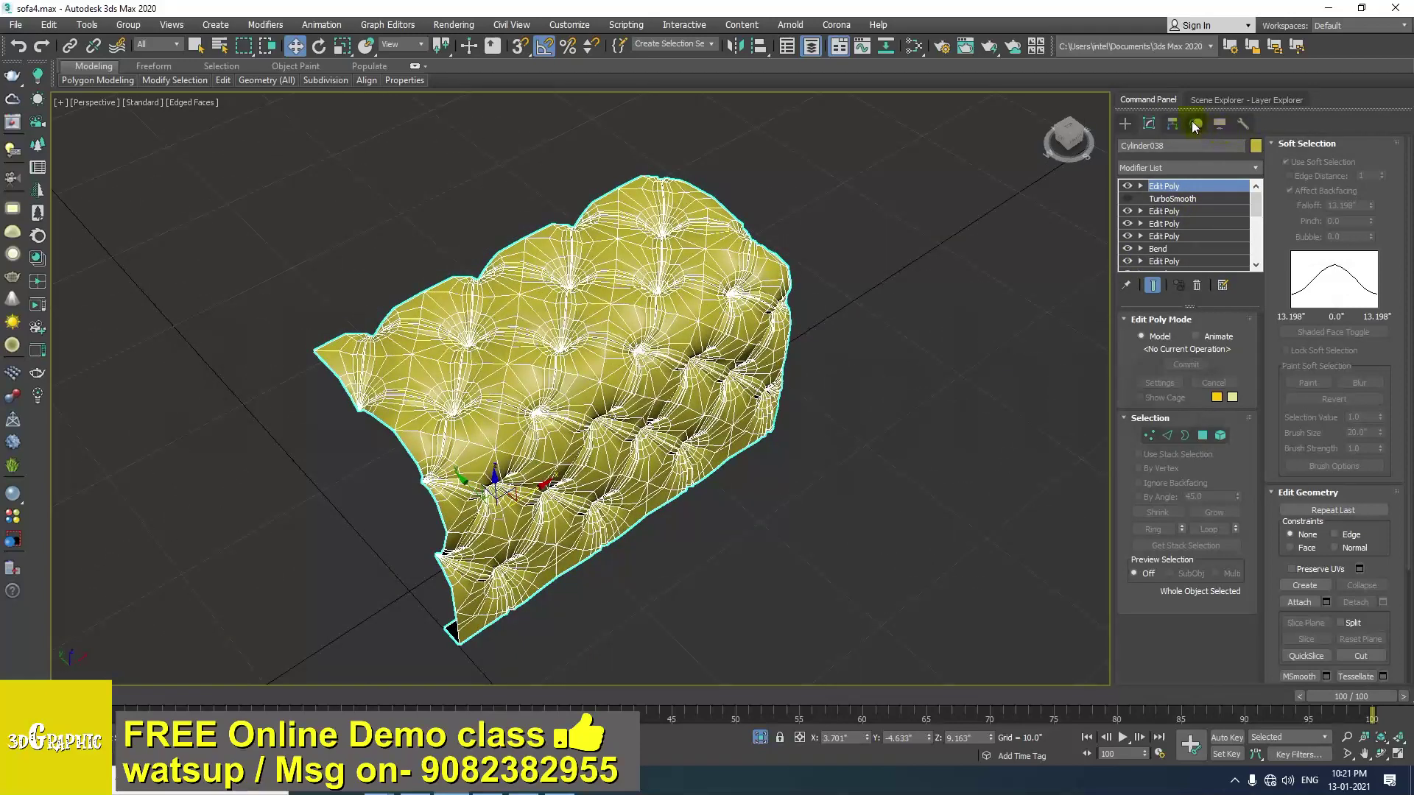
click(1173, 124)
click(1179, 226)
click(1200, 304)
alt+middle_drag(990, 324, 913, 344)
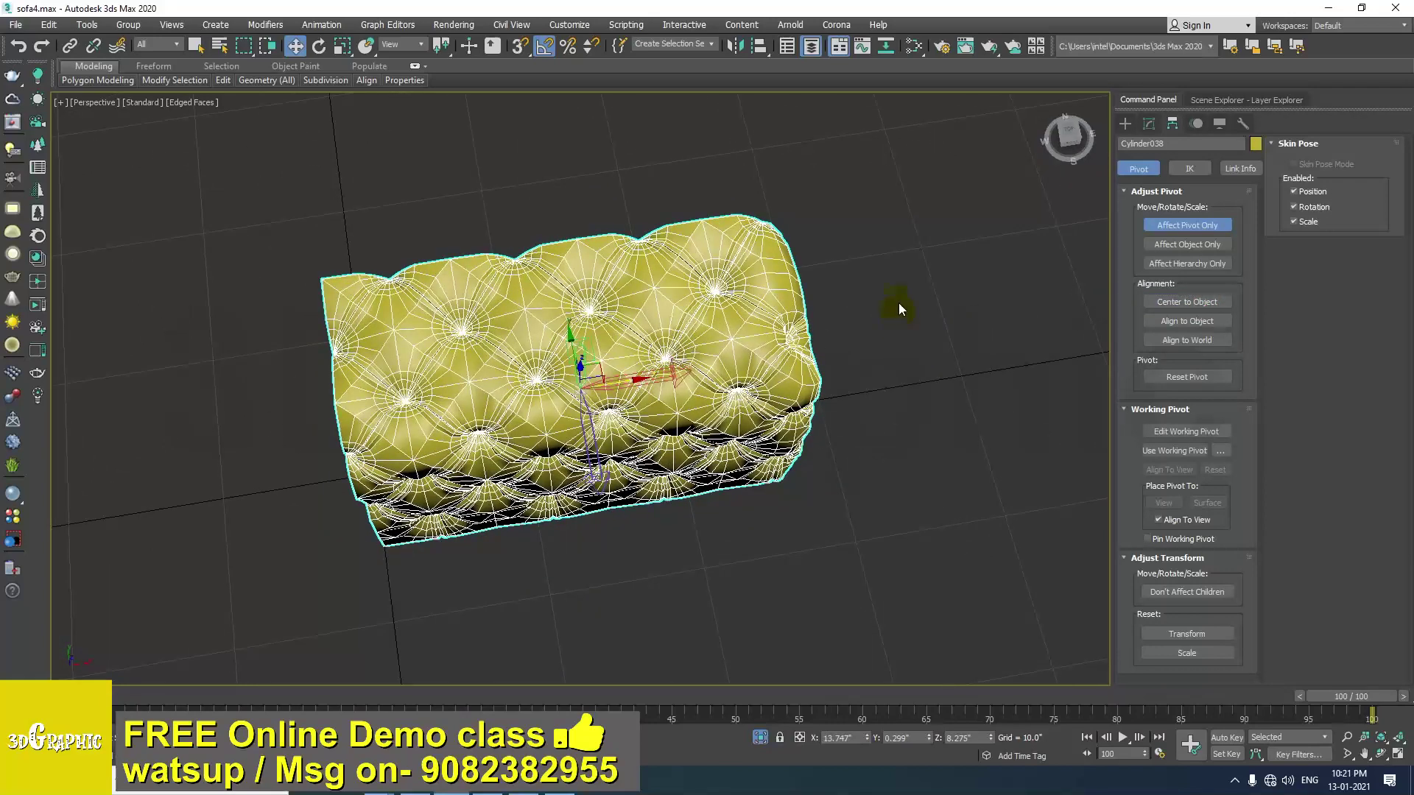
Finish pivot editing and move the panel in the top view so its open inner corner sits near the world origin.
key(t)
middle_drag(631, 356, 630, 286)
scroll(704, 309, down, 2)
click(1171, 224)
drag(764, 271, 767, 368)
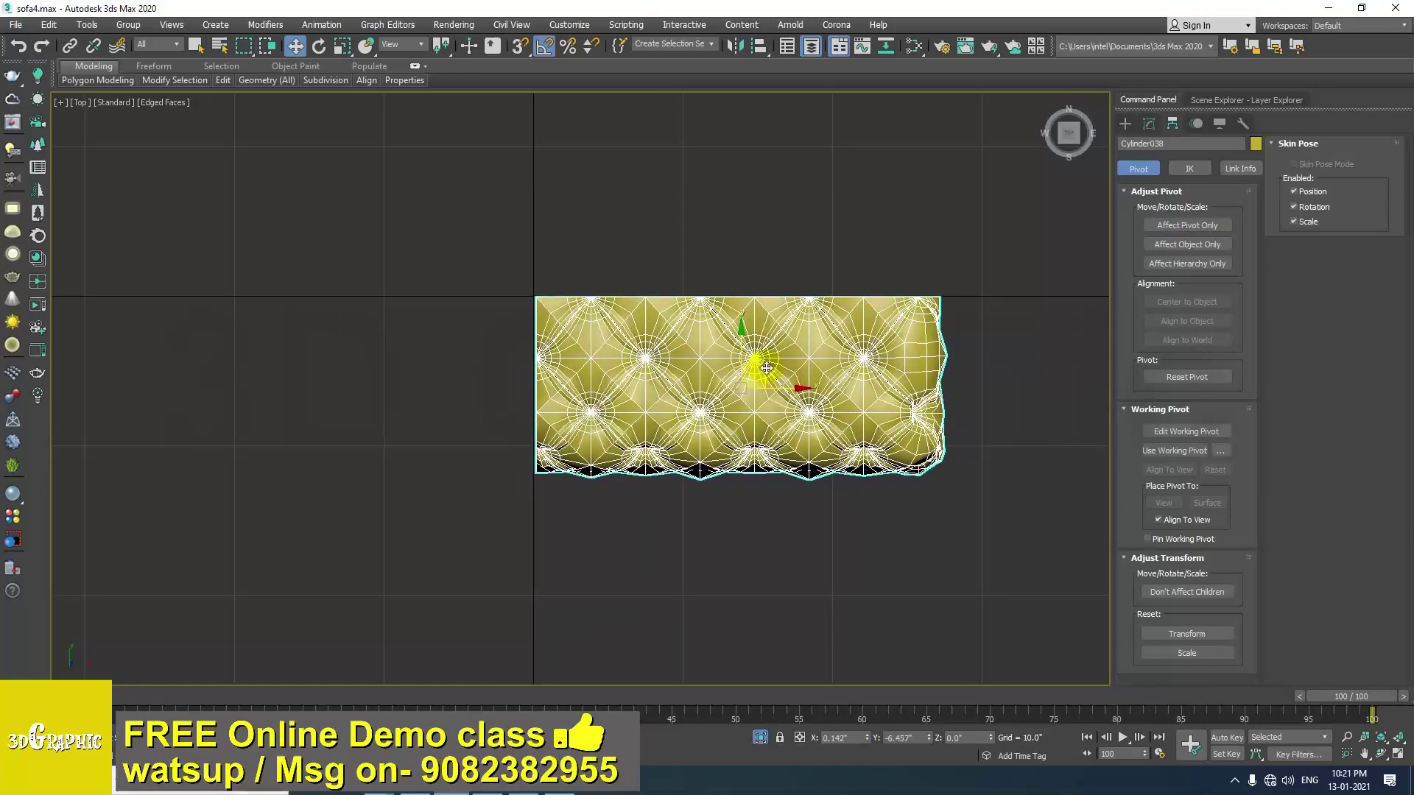
Turn on 3D snapping with Grid Points and Vertex and snap the panel's inner corner onto the world origin.
scroll(545, 302, up, 8)
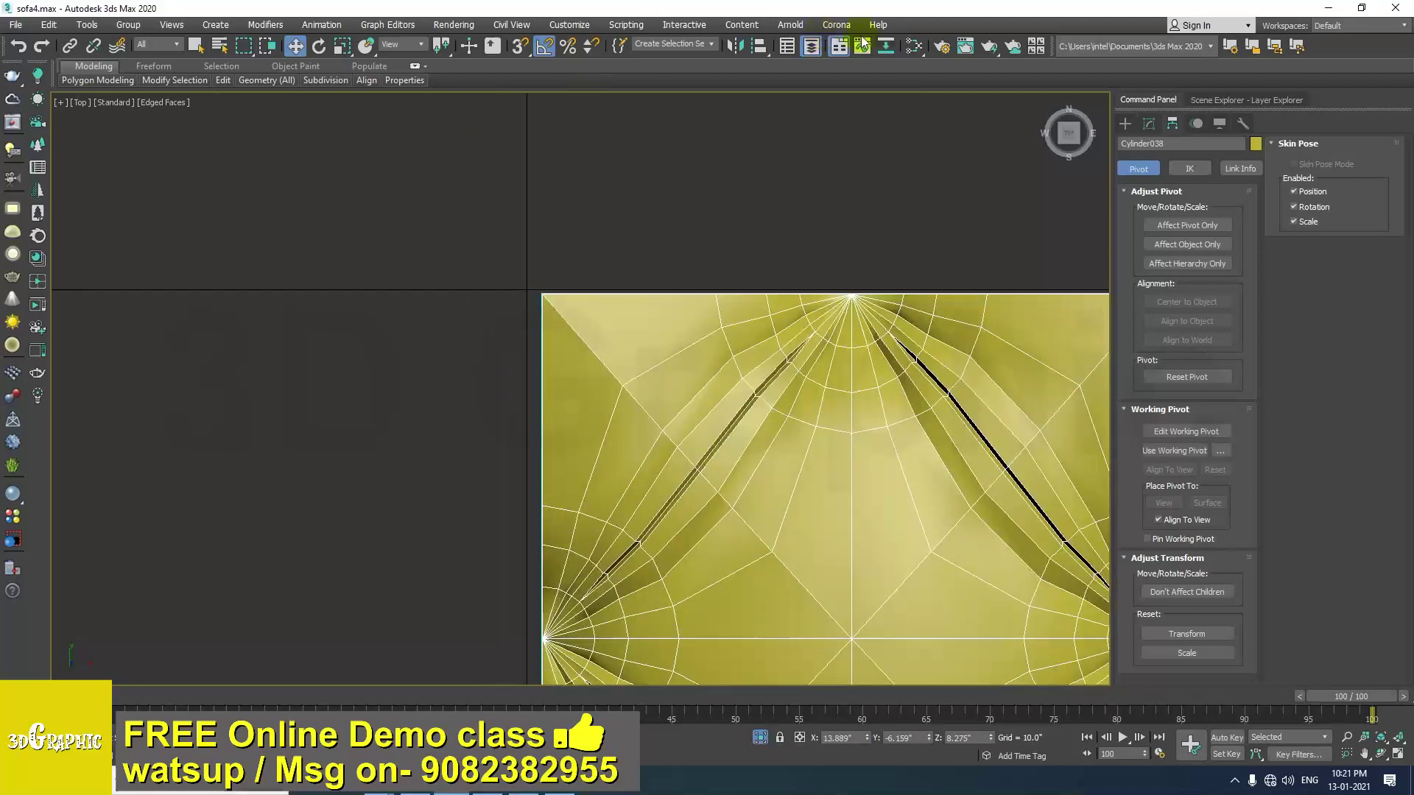
click(520, 47)
right_click(520, 47)
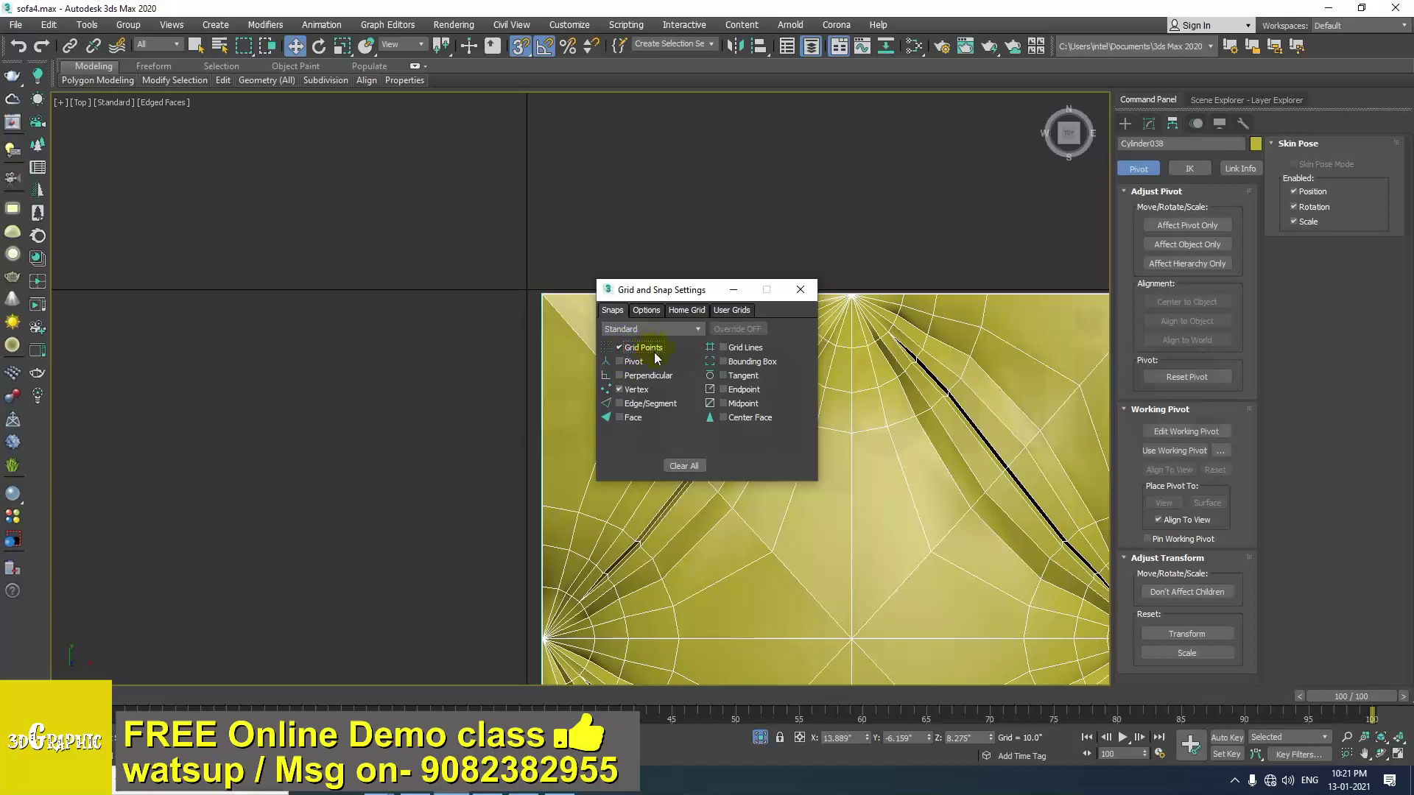
click(811, 291)
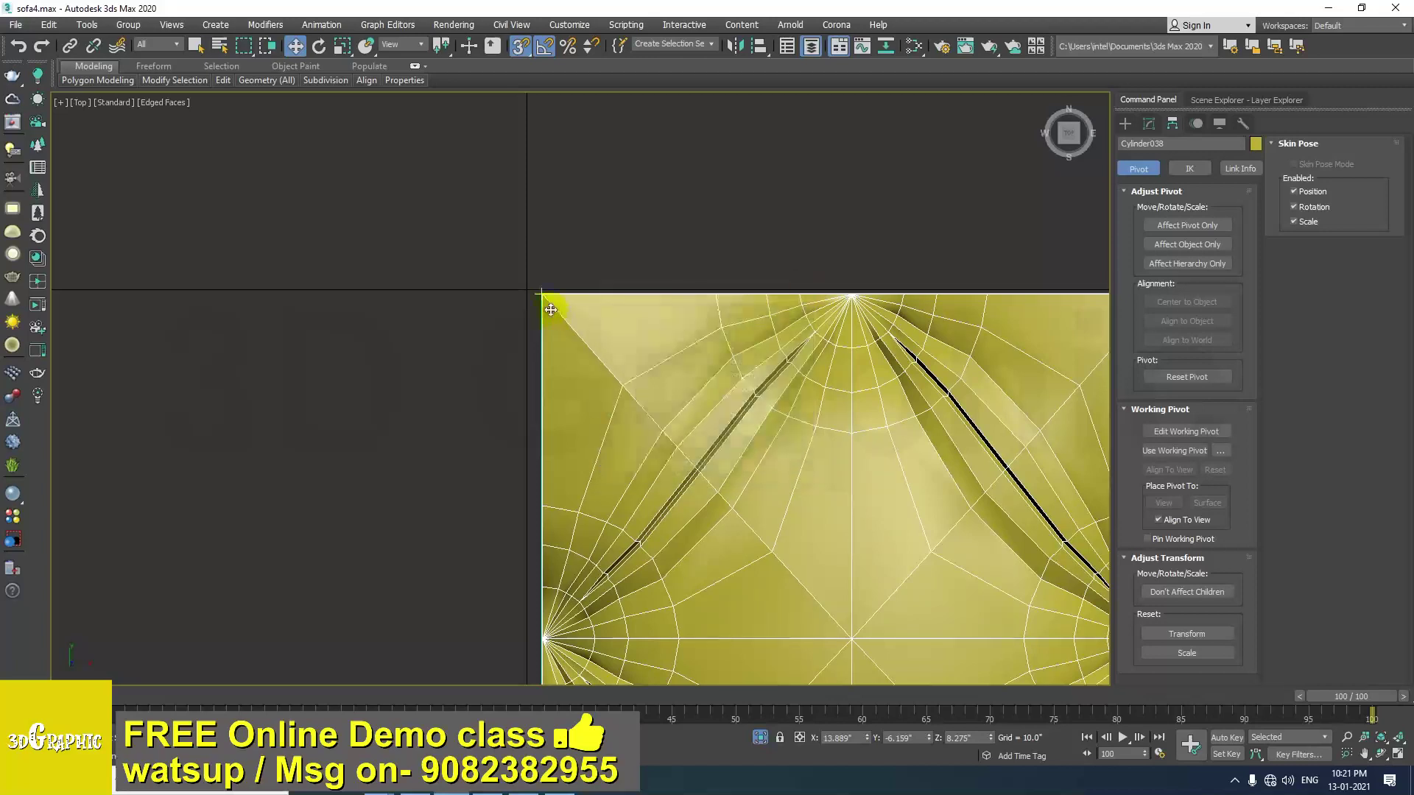
drag(542, 296, 535, 295)
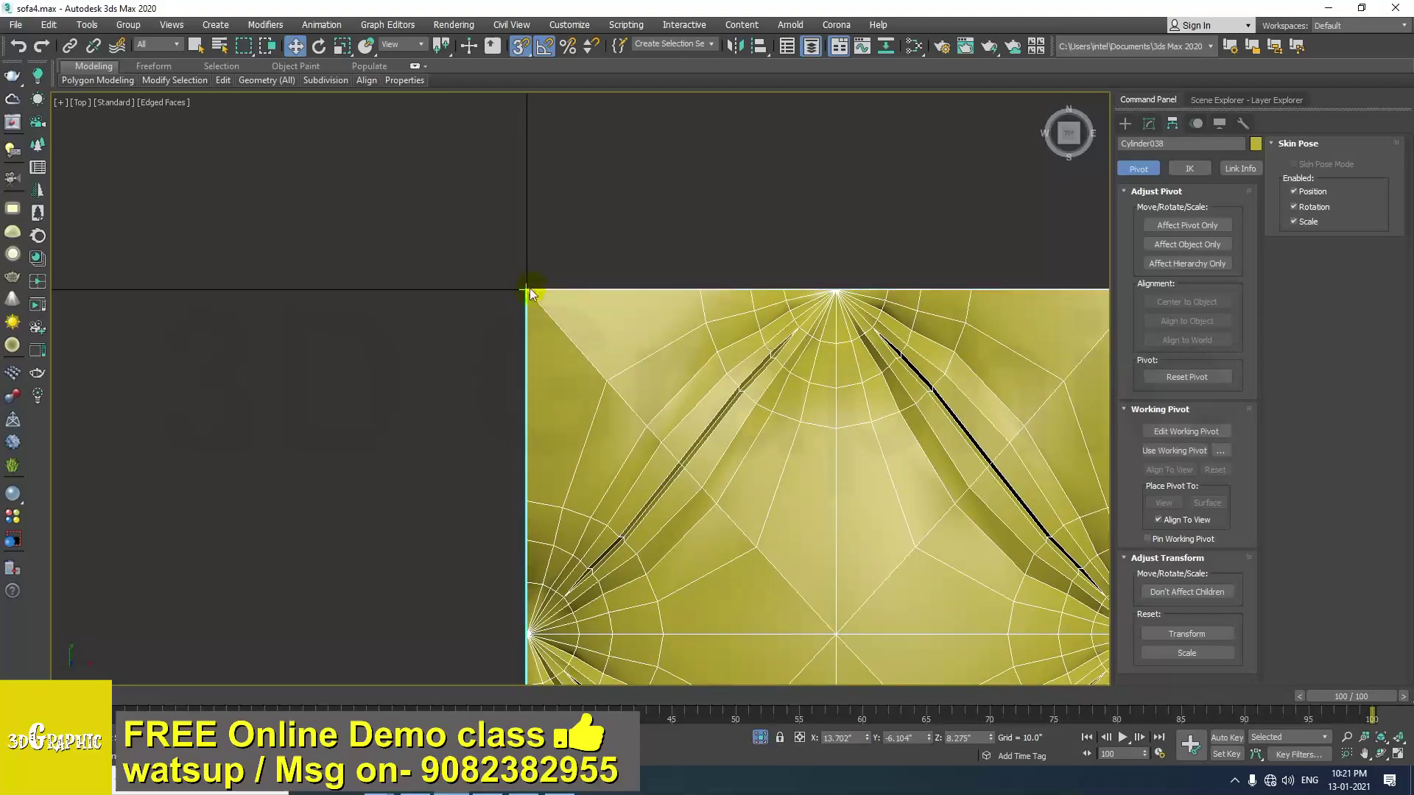
Snap the panel's pivot to its inner corner at the world origin, finish pivot editing and turn snapping off.
scroll(530, 295, down, 5)
alt+middle_drag(527, 354, 551, 375)
key(t)
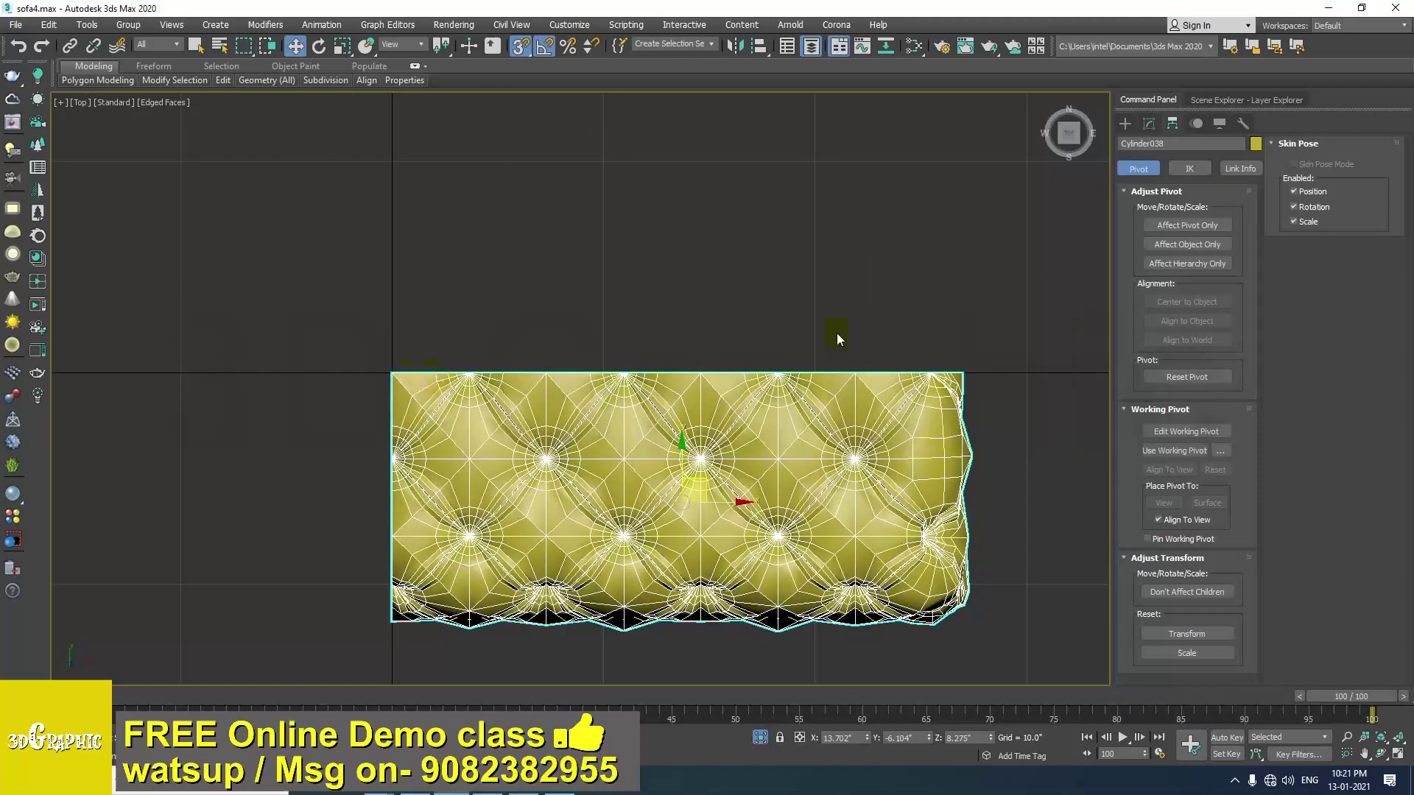
click(1202, 228)
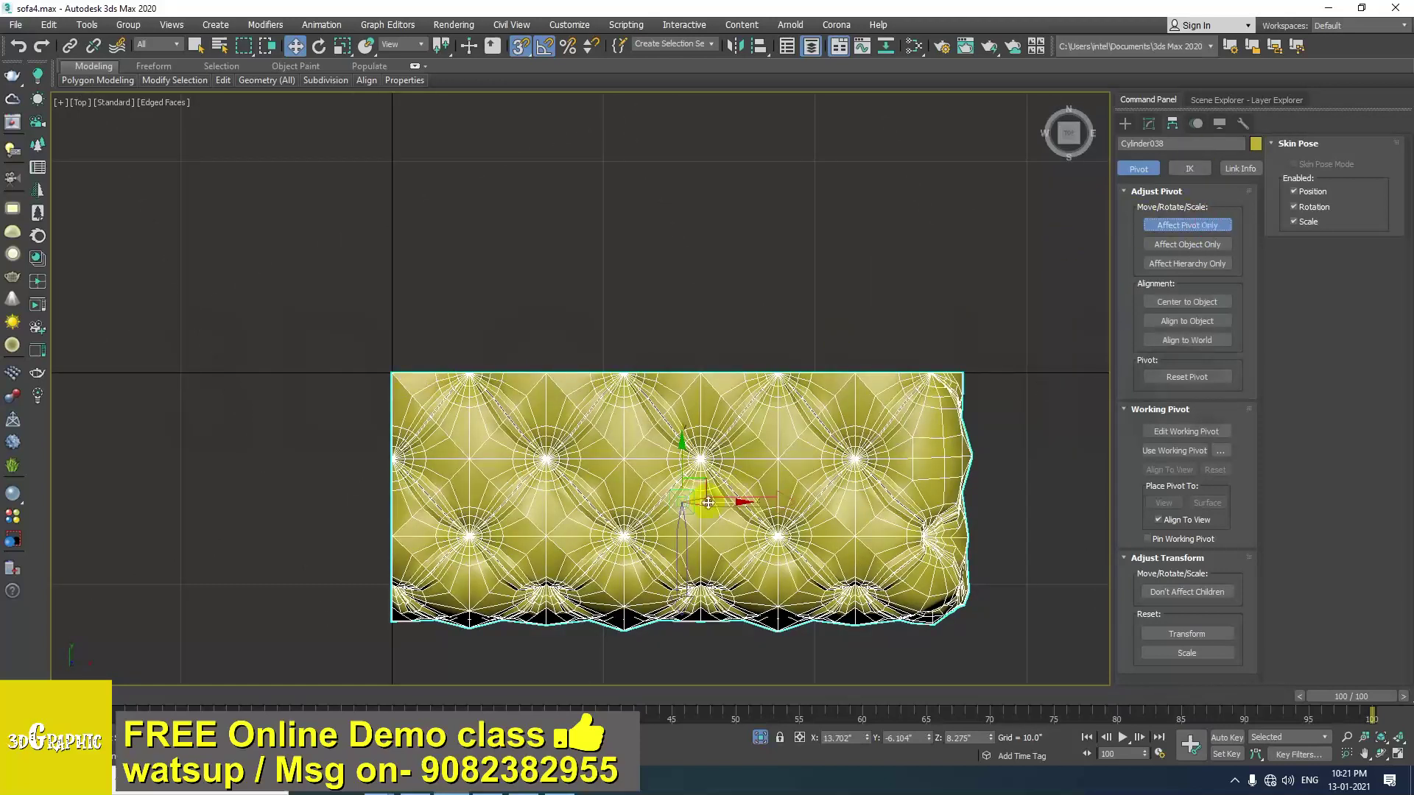
drag(688, 501, 394, 373)
click(1212, 224)
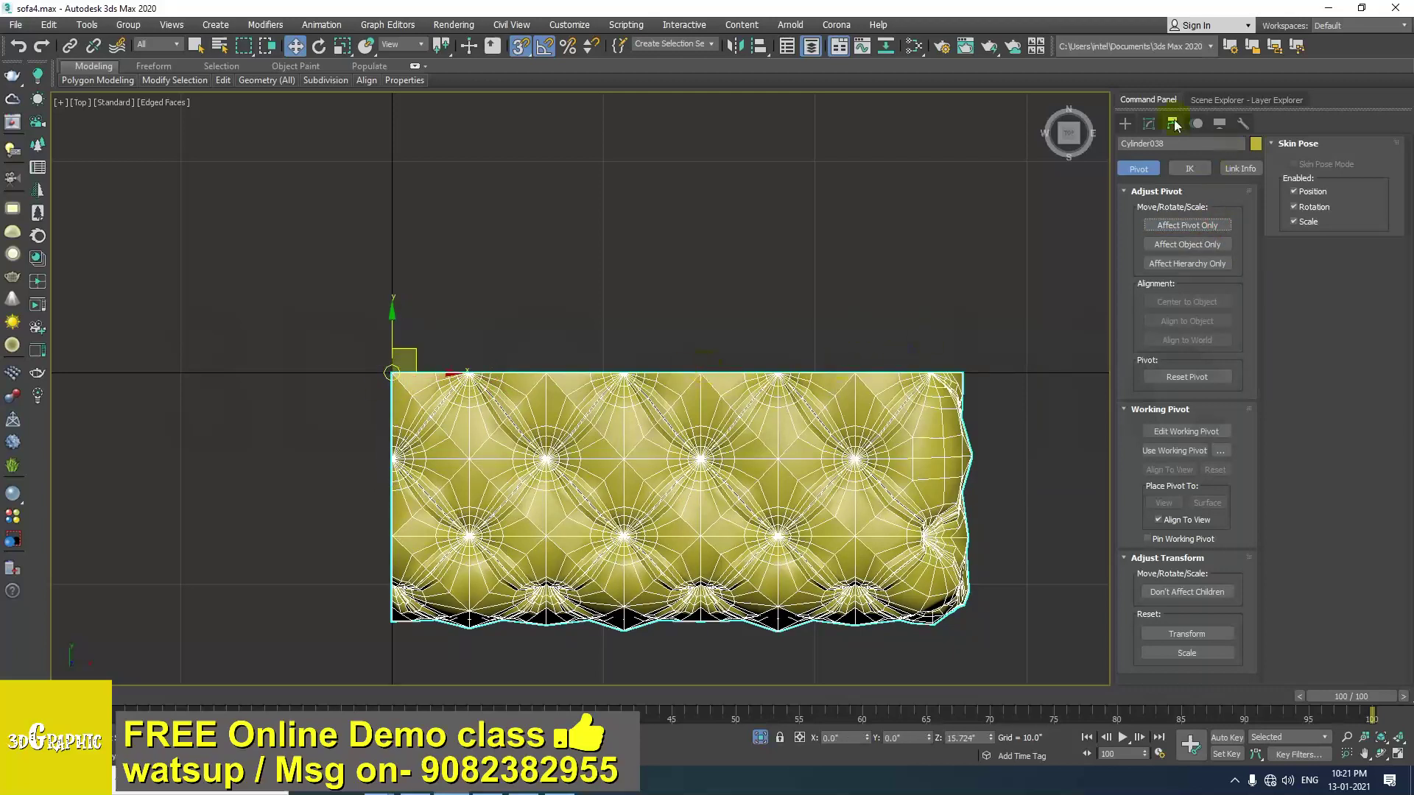
click(547, 46)
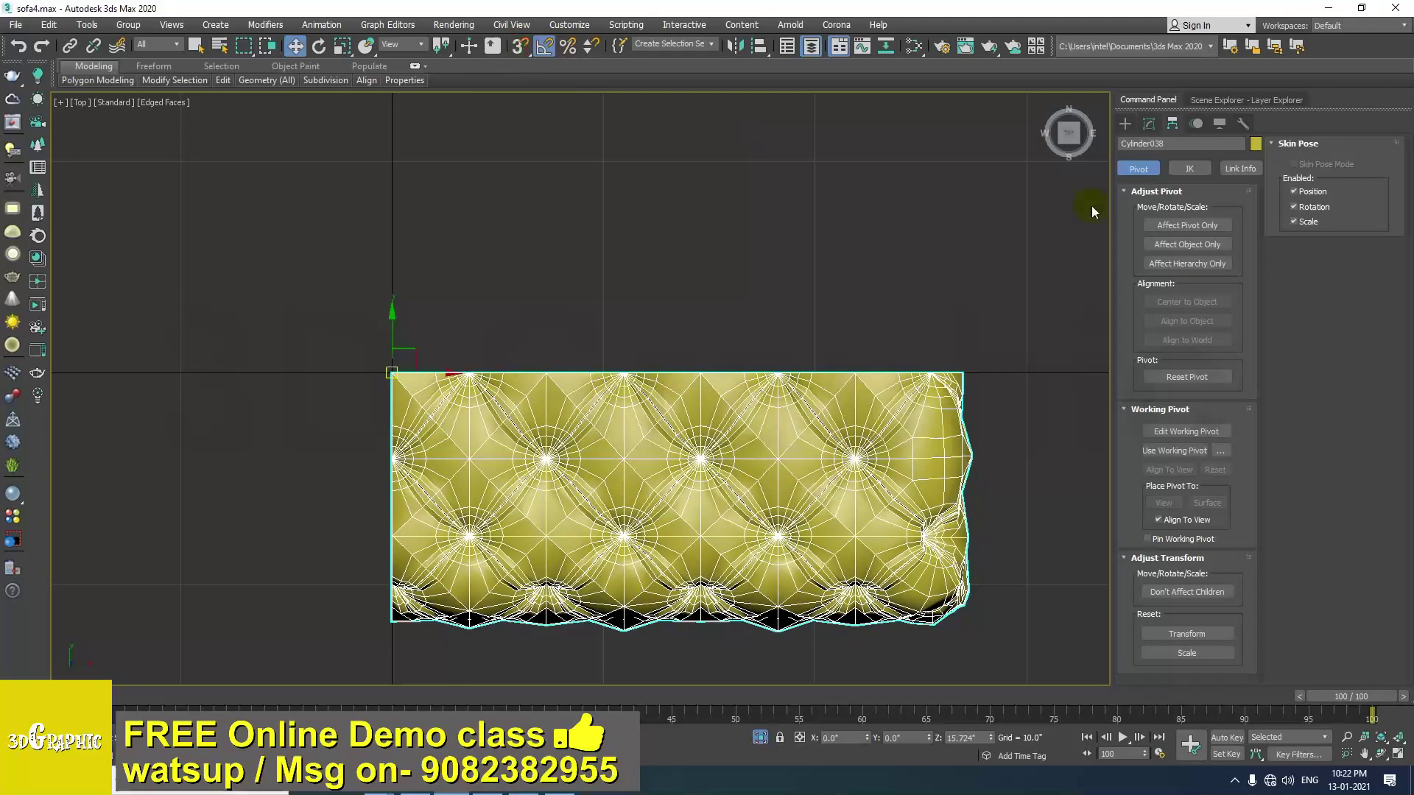
Mirror the panel across the X axis as a Copy with zero offset and show the result in the perspective view.
click(1149, 123)
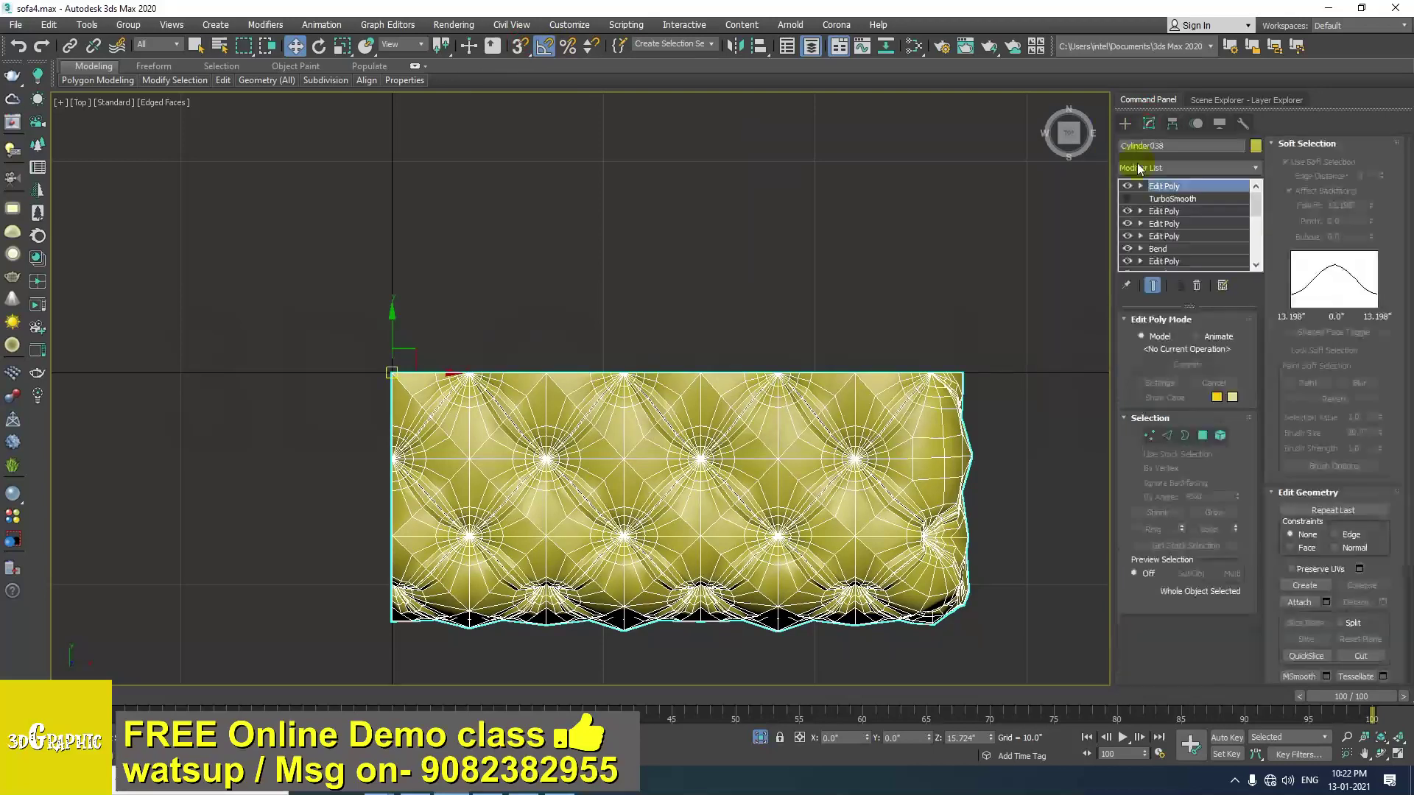
middle_drag(657, 373, 565, 397)
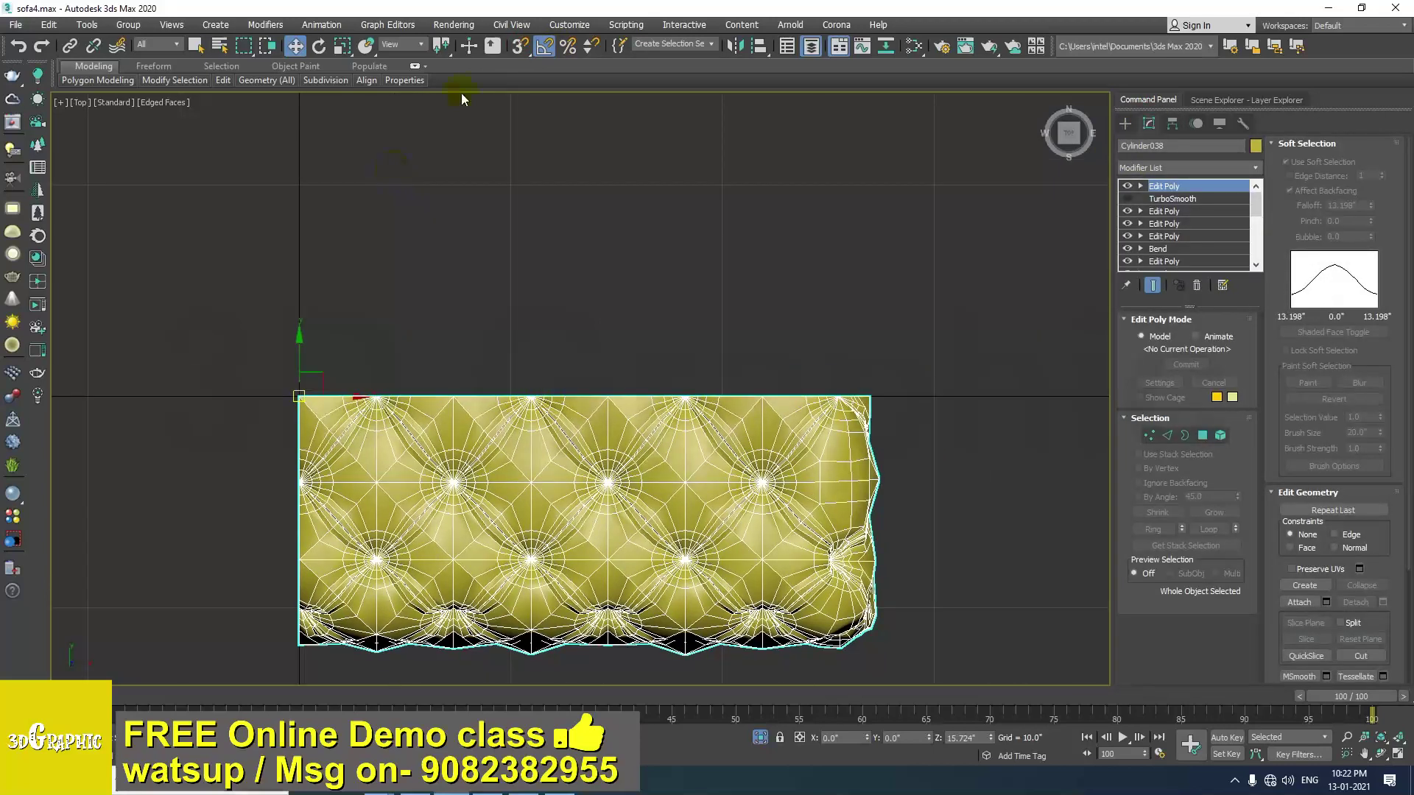
click(738, 47)
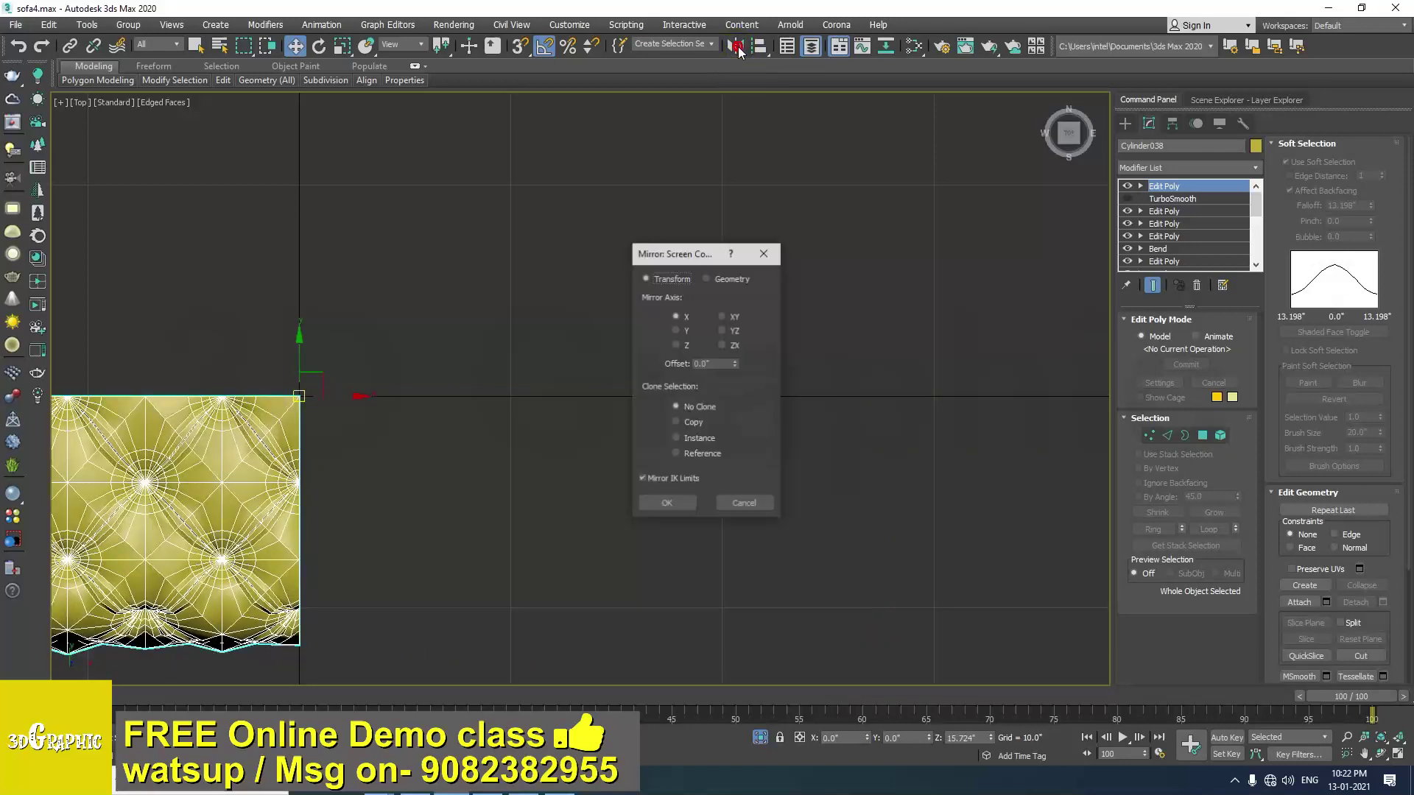
click(678, 424)
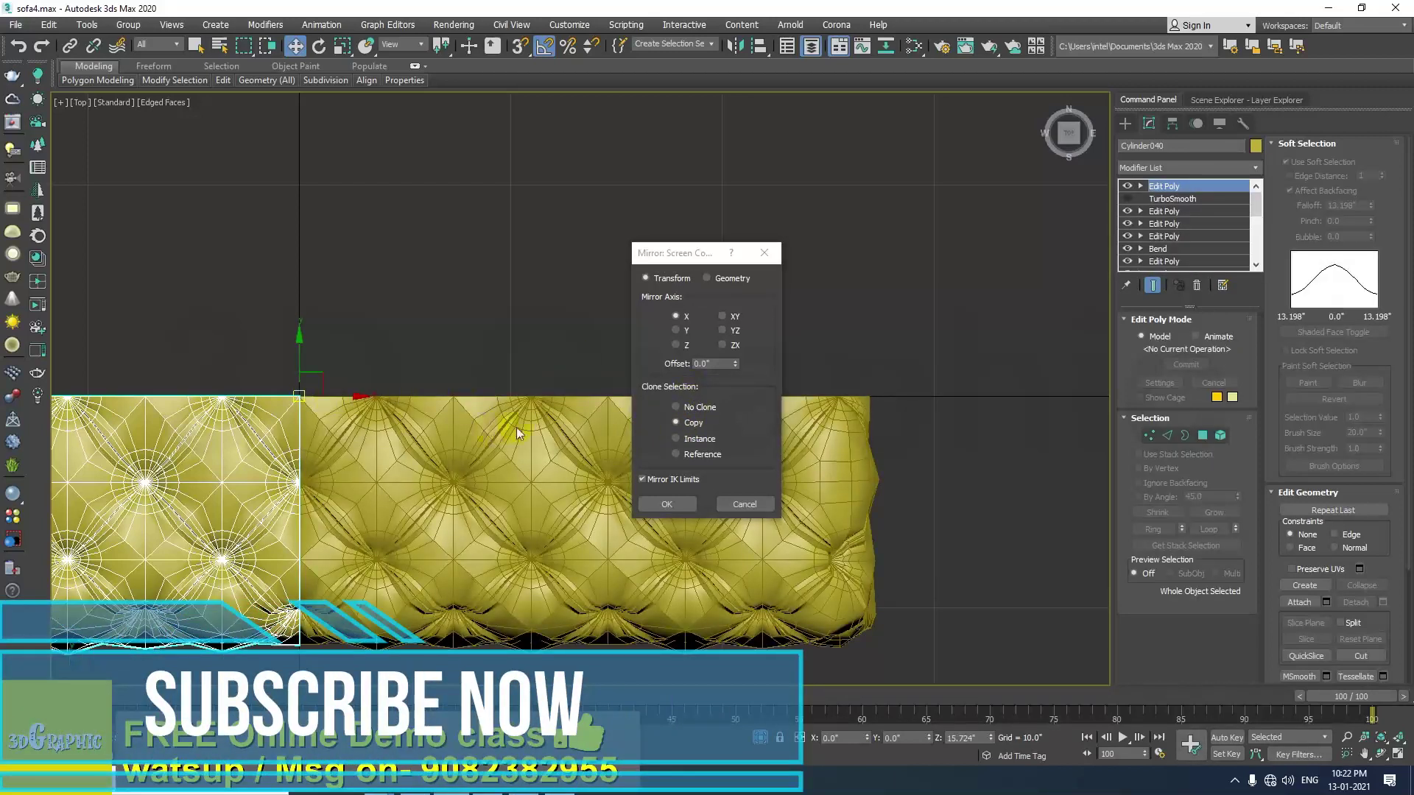
click(667, 506)
key(p)
key(z)
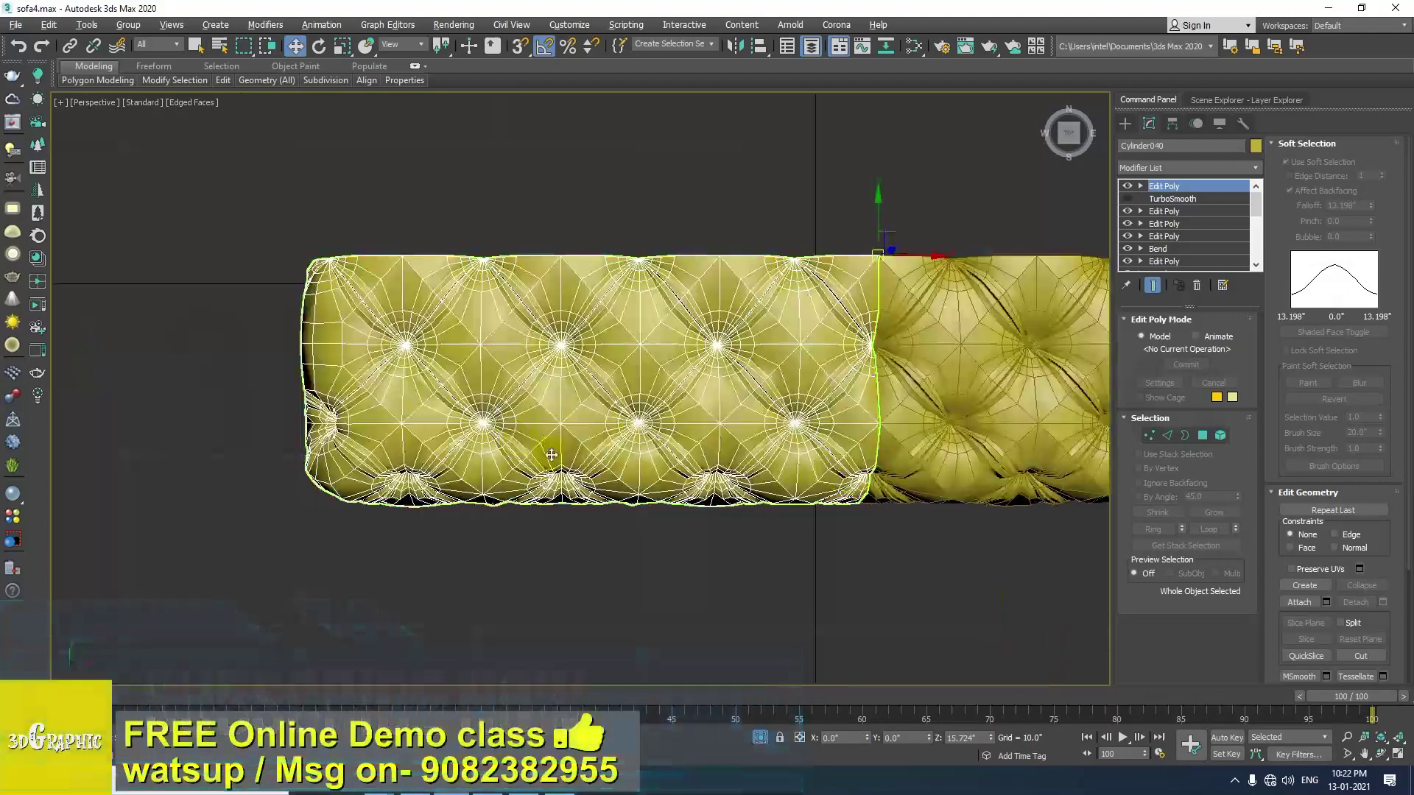
Attach the adjoining mirrored half to the selected tufted cushion half and isolate the combined object.
alt+middle_drag(551, 455, 568, 290)
middle_drag(762, 311, 601, 322)
alt+middle_drag(601, 321, 692, 350)
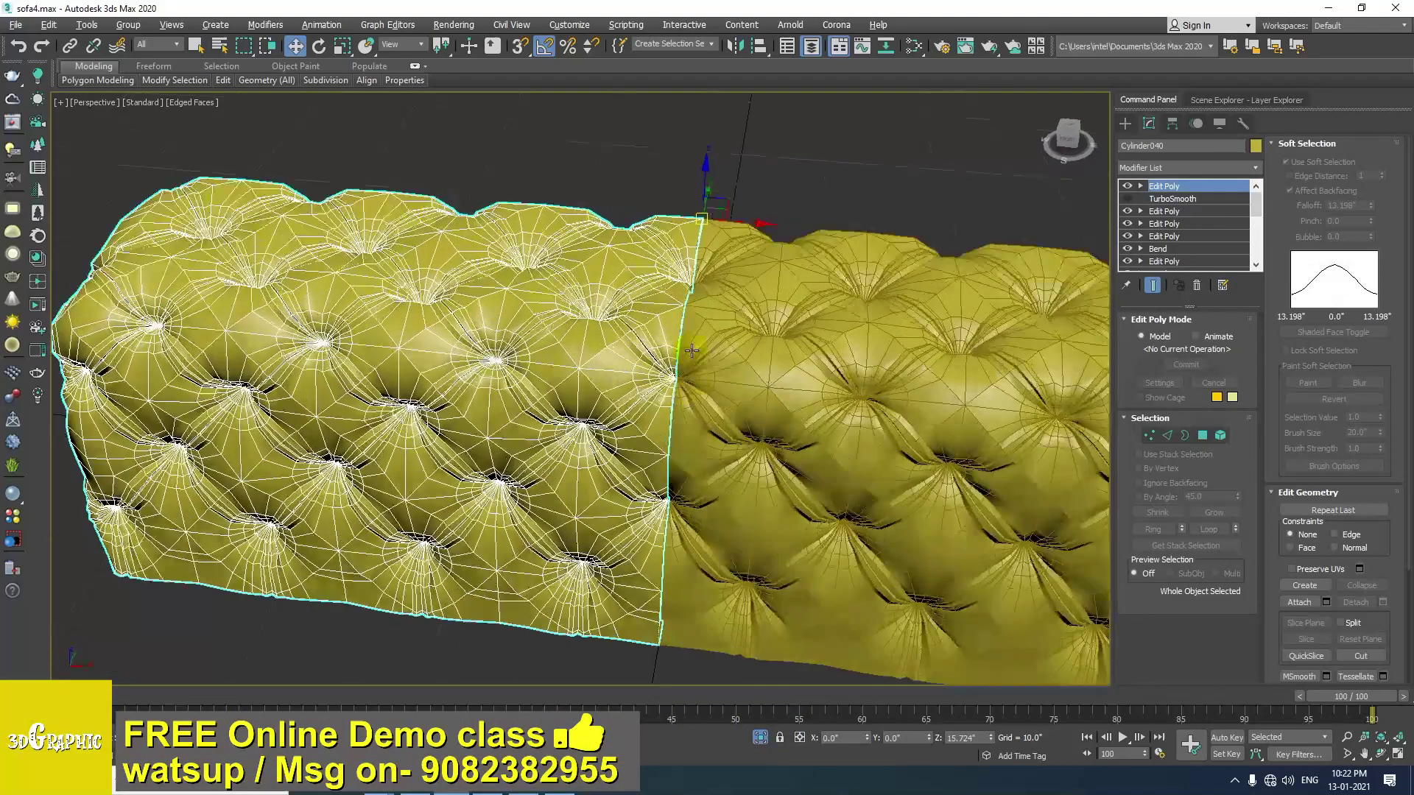
scroll(692, 346, up, 10)
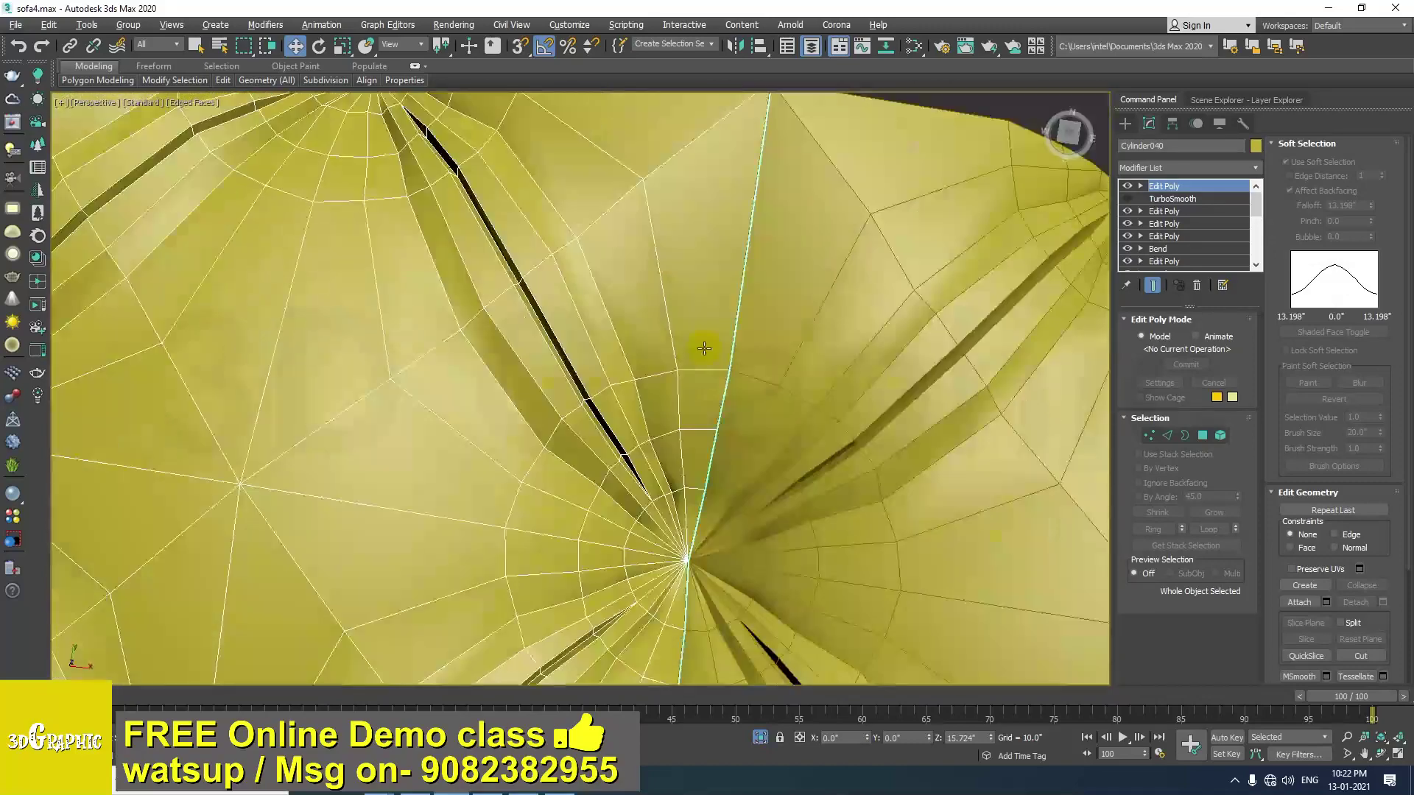
middle_drag(712, 294, 595, 368)
scroll(608, 341, down, 5)
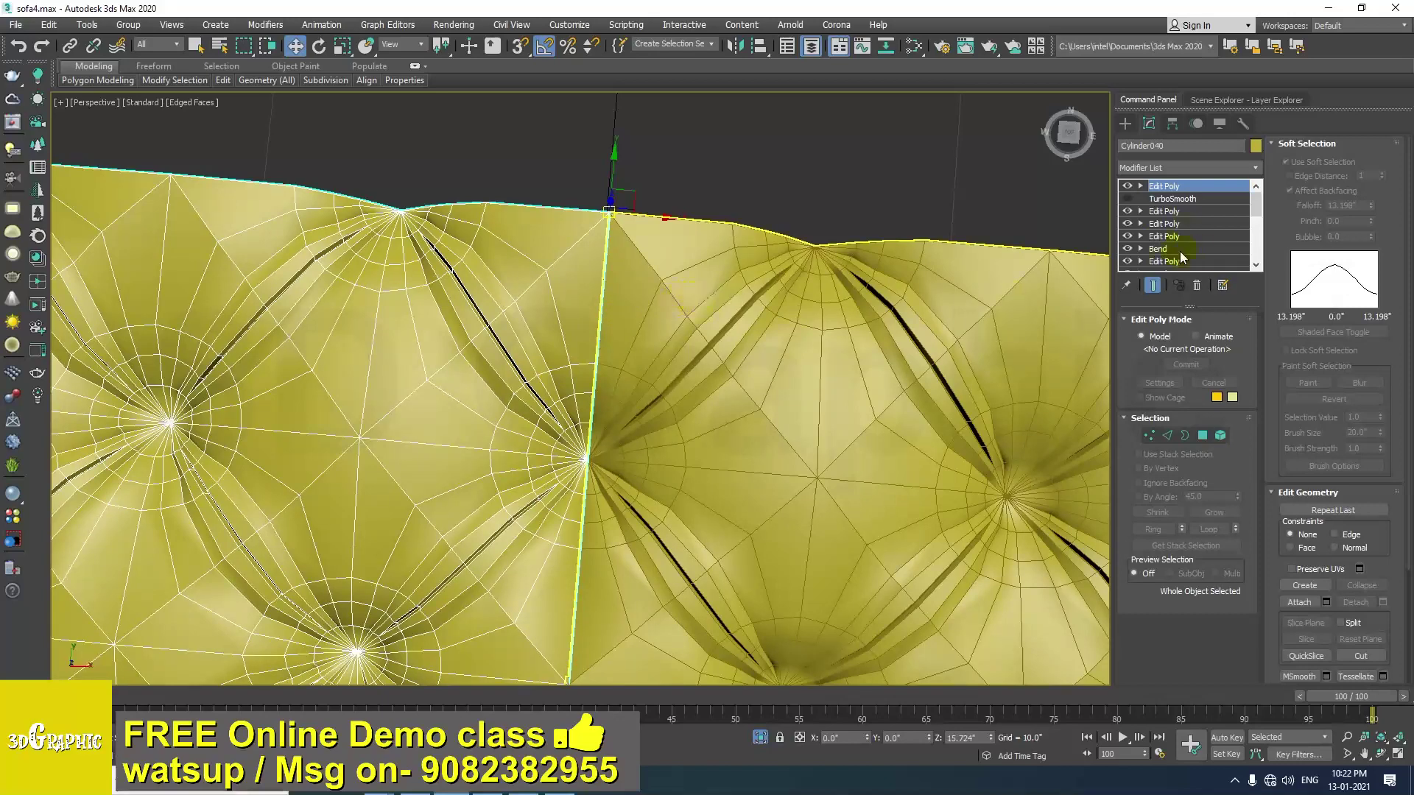
middle_drag(698, 330, 692, 367)
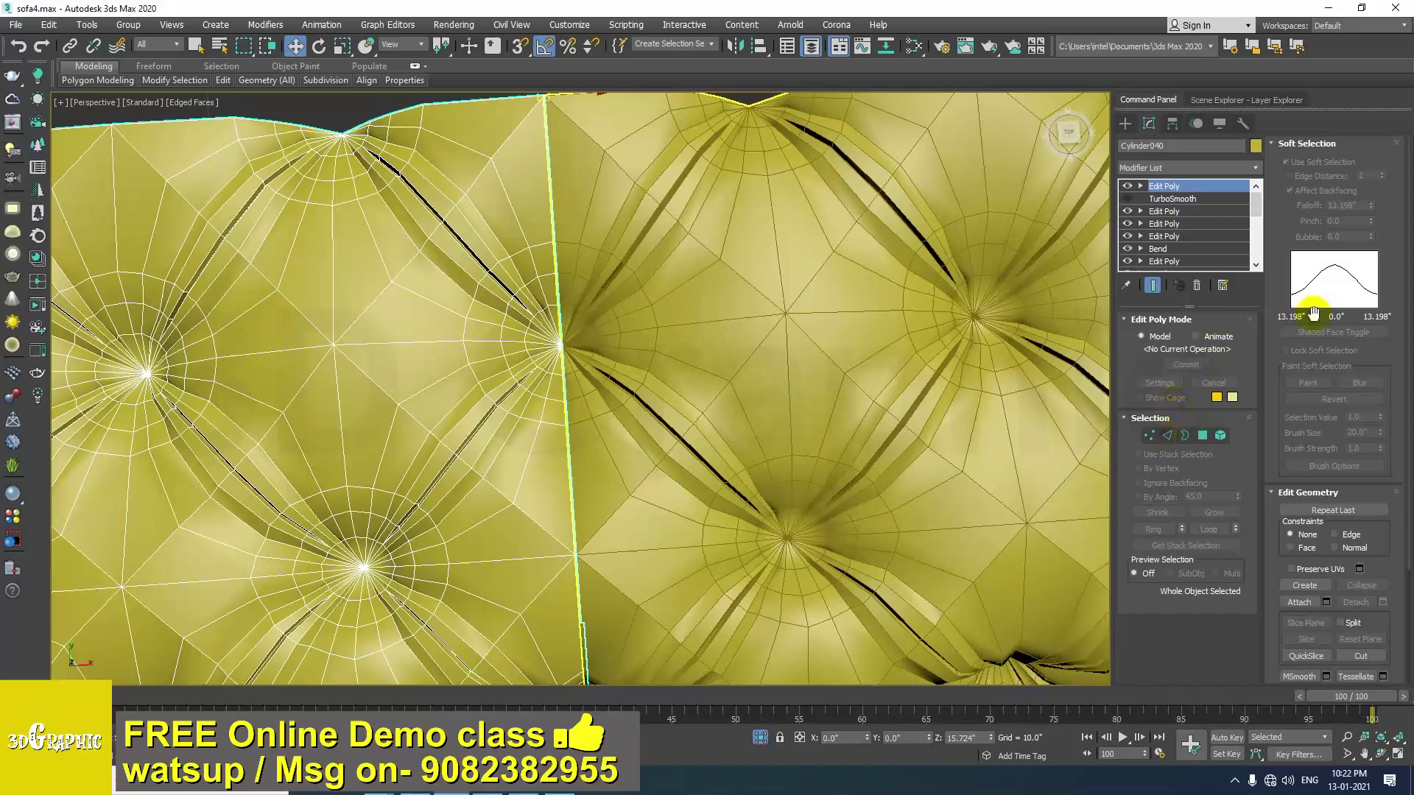
click(1313, 603)
click(673, 191)
mouse_move(541, 345)
alt+middle_down()
mouse_move(578, 329)
mouse_move(538, 319)
alt+middle_up()
scroll(538, 318, up, 3)
key(alt+q)
scroll(536, 317, up, 10)
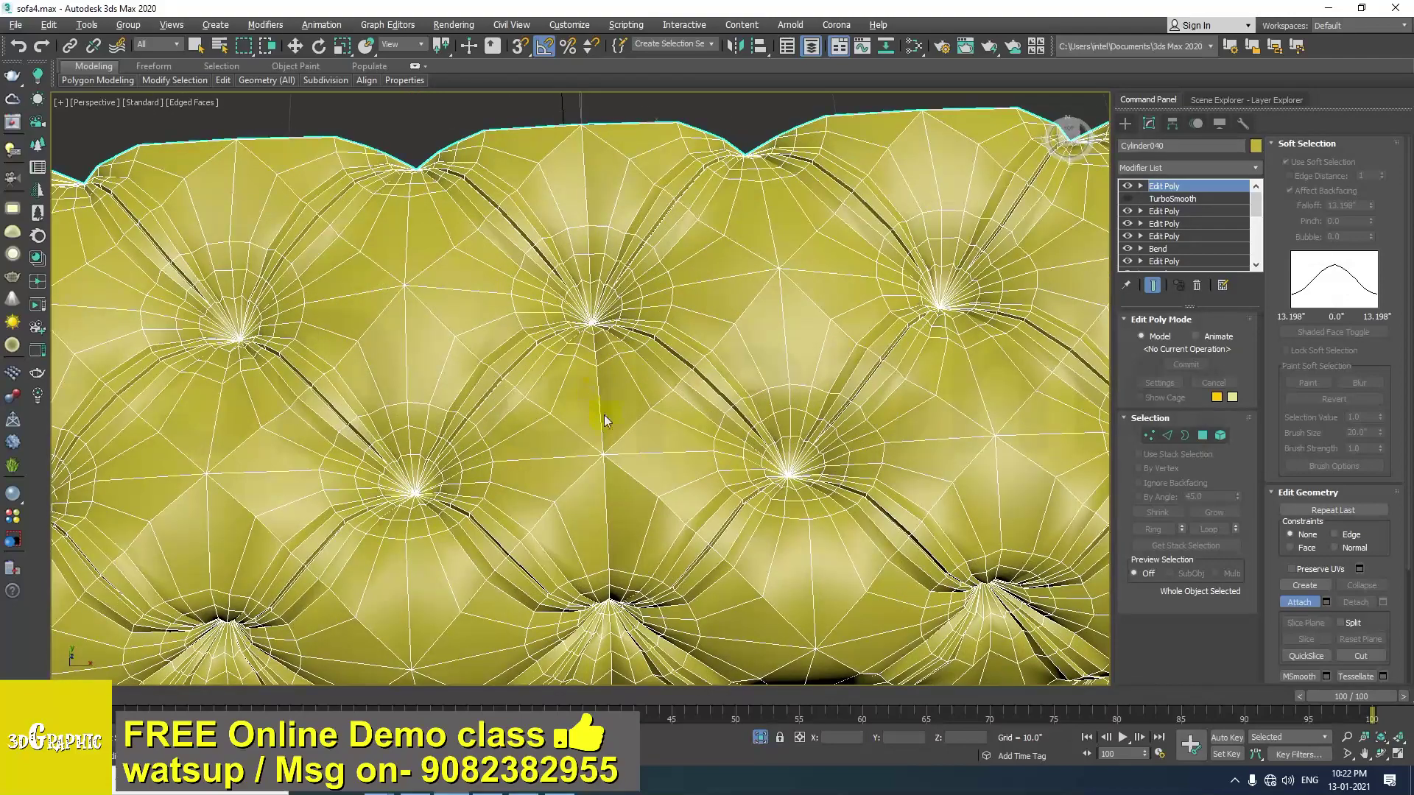
mouse_move(748, 340)
alt+middle_down()
mouse_move(732, 272)
mouse_move(740, 338)
alt+middle_up()
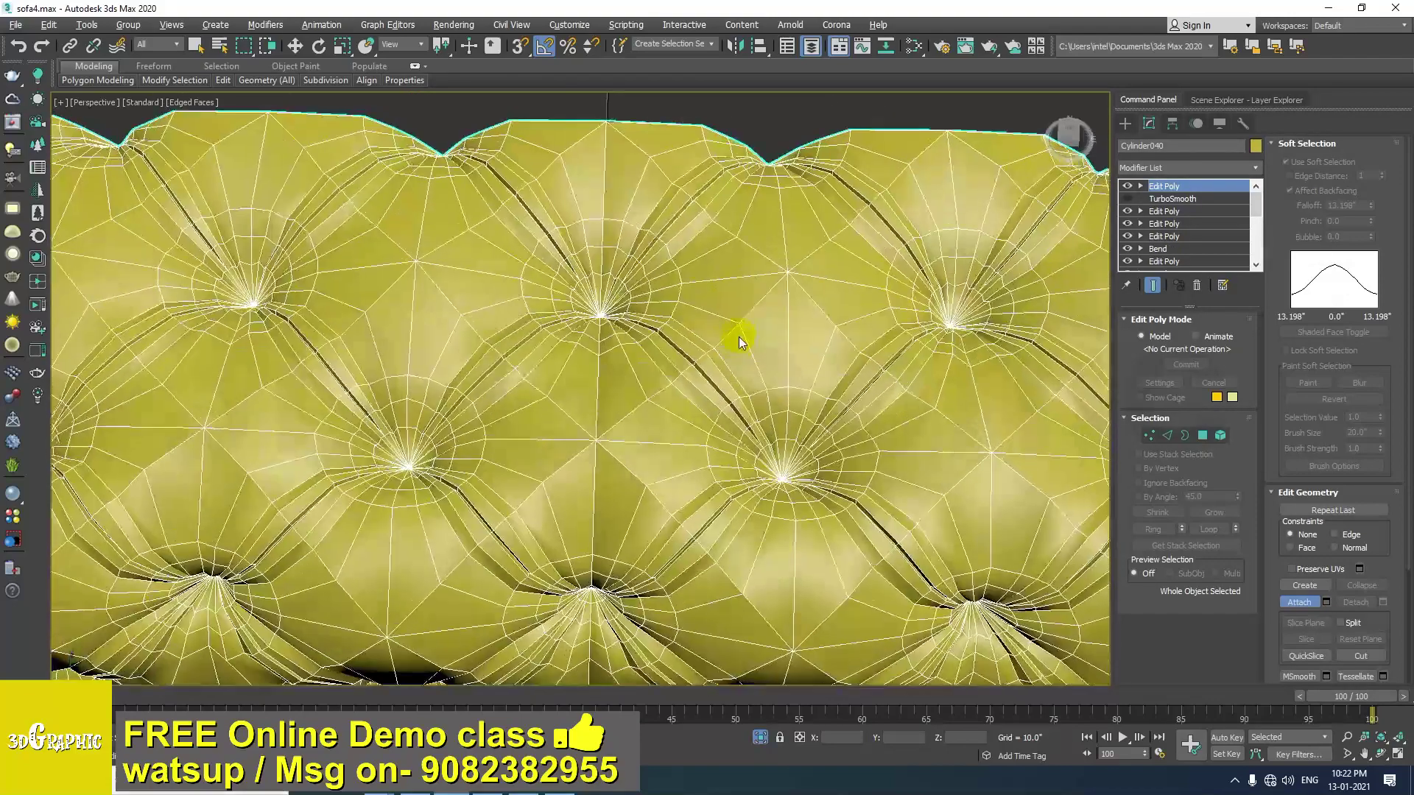
Add a new Edit Poly modifier to the combined tufted cushion.
click(1183, 167)
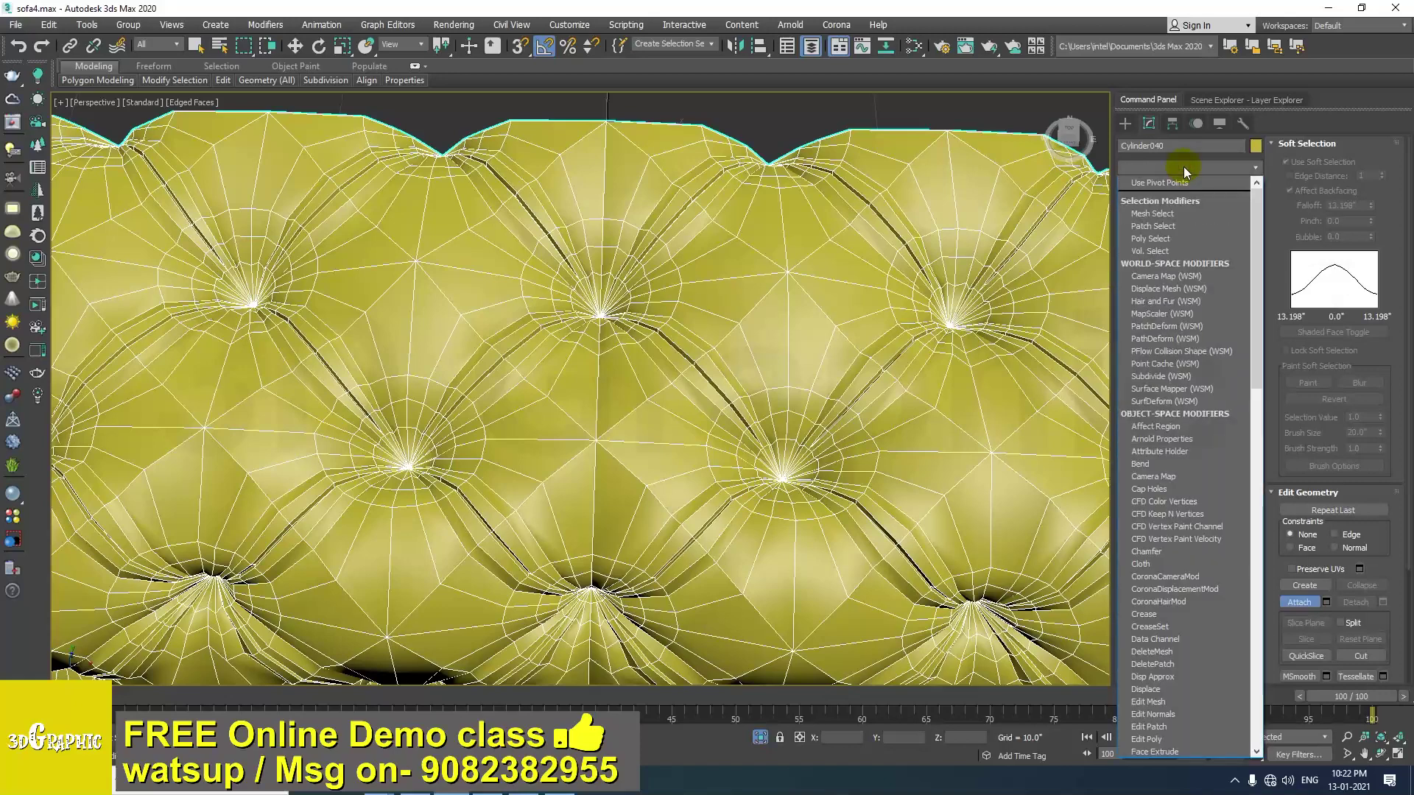
key(e)
key(e)
key(e)
key(e)
key(Return)
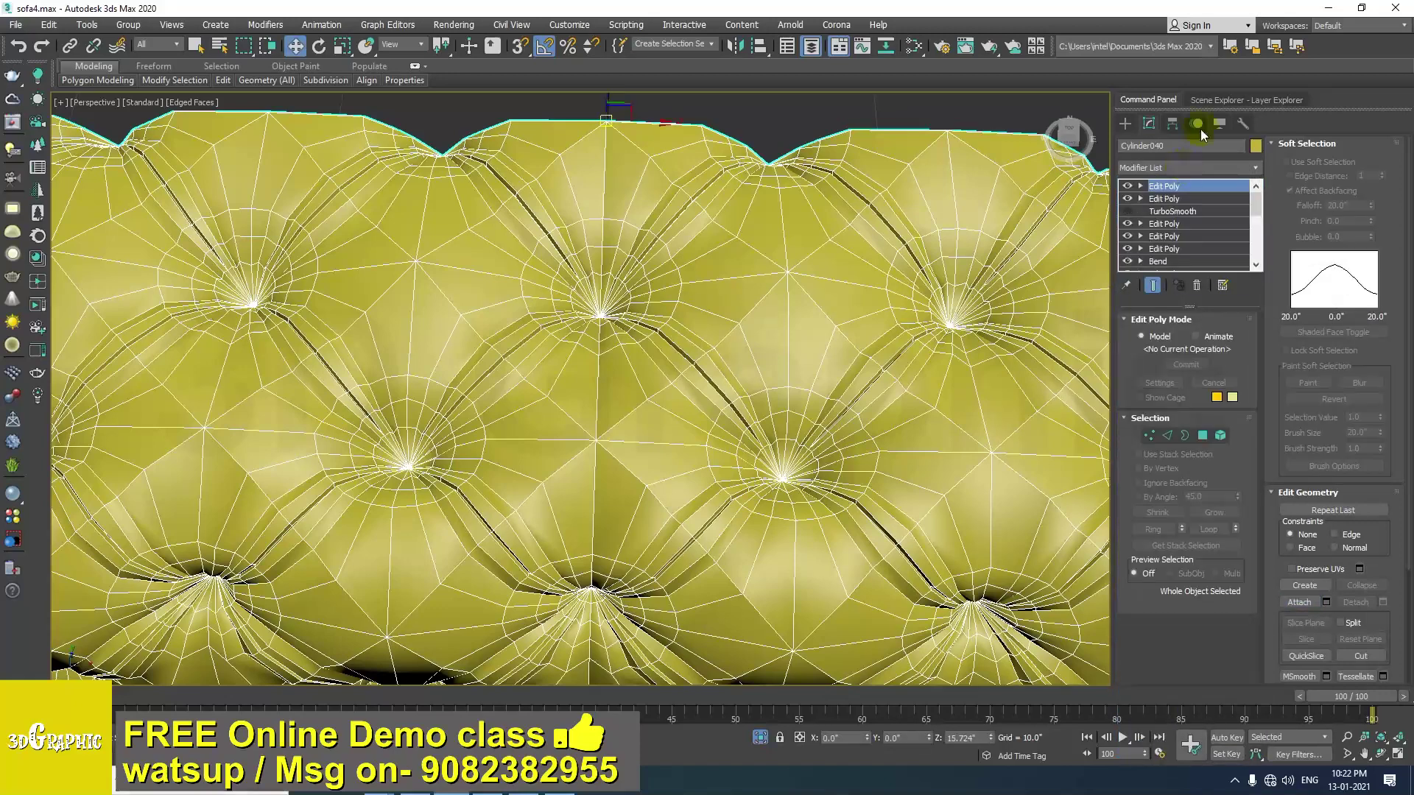
Select the overlapping vertices at the upper end of the central seam at vertex level to examine the join between the halves.
key(1)
click(607, 123)
alt+middle_drag(607, 123, 639, 224)
mouse_move(633, 186)
mouse_down()
mouse_move(610, 210)
mouse_move(638, 195)
mouse_up()
scroll(639, 198, up, 9)
middle_drag(640, 198, 634, 145)
middle_drag(269, 337, 625, 190)
scroll(624, 192, down, 3)
drag(600, 195, 599, 194)
scroll(637, 205, down, 5)
alt+middle_drag(638, 249, 588, 262)
scroll(632, 224, down, 1)
Select the open borders of both cushion halves and convert the selection to edges.
key(3)
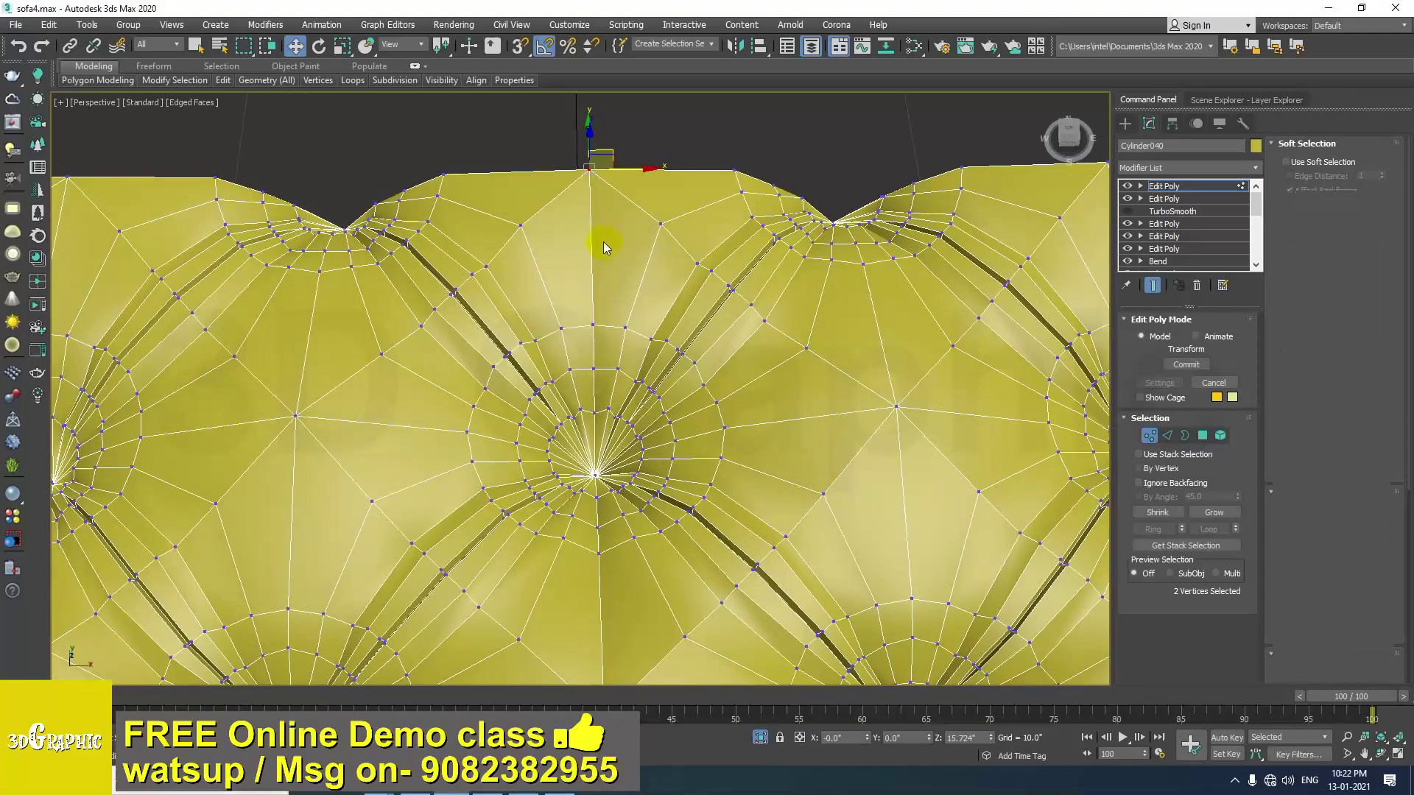
click(550, 177)
ctrl+click(631, 175)
key(2)
scroll(592, 239, down, 6)
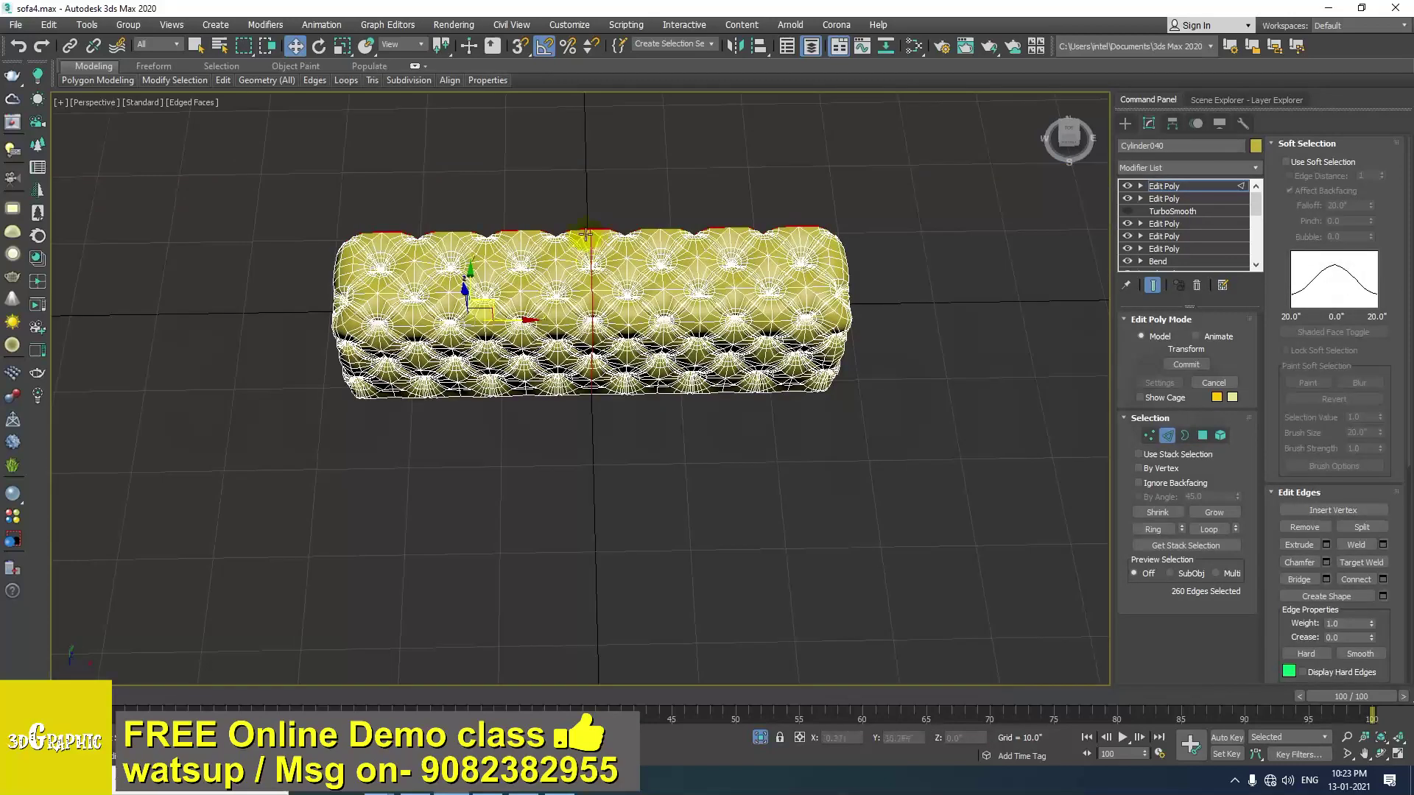
Deselect all border edges away from the middle in wireframe display, keeping only the central seam edges selected.
key(F3)
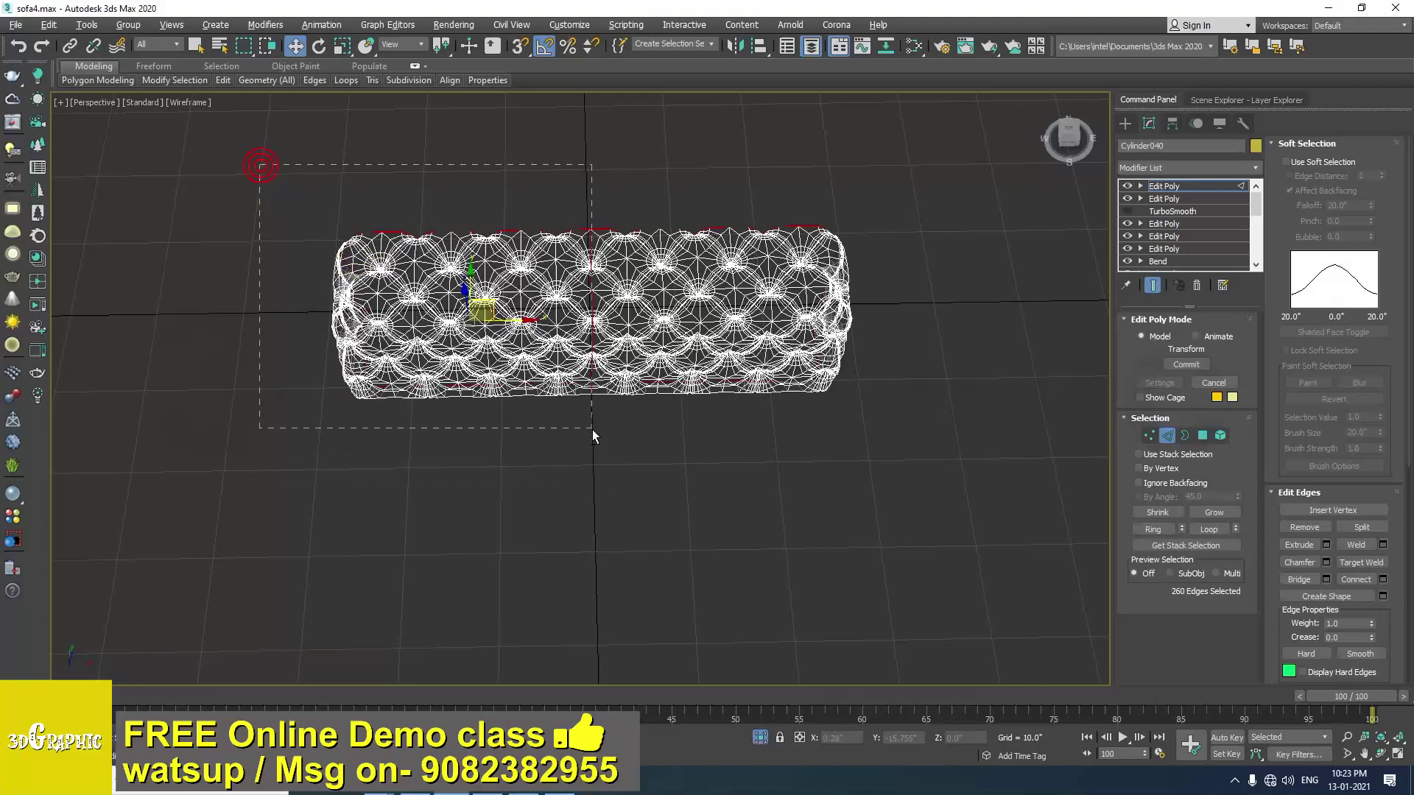
alt+drag(593, 430, 581, 430)
alt+middle_drag(580, 430, 838, 312)
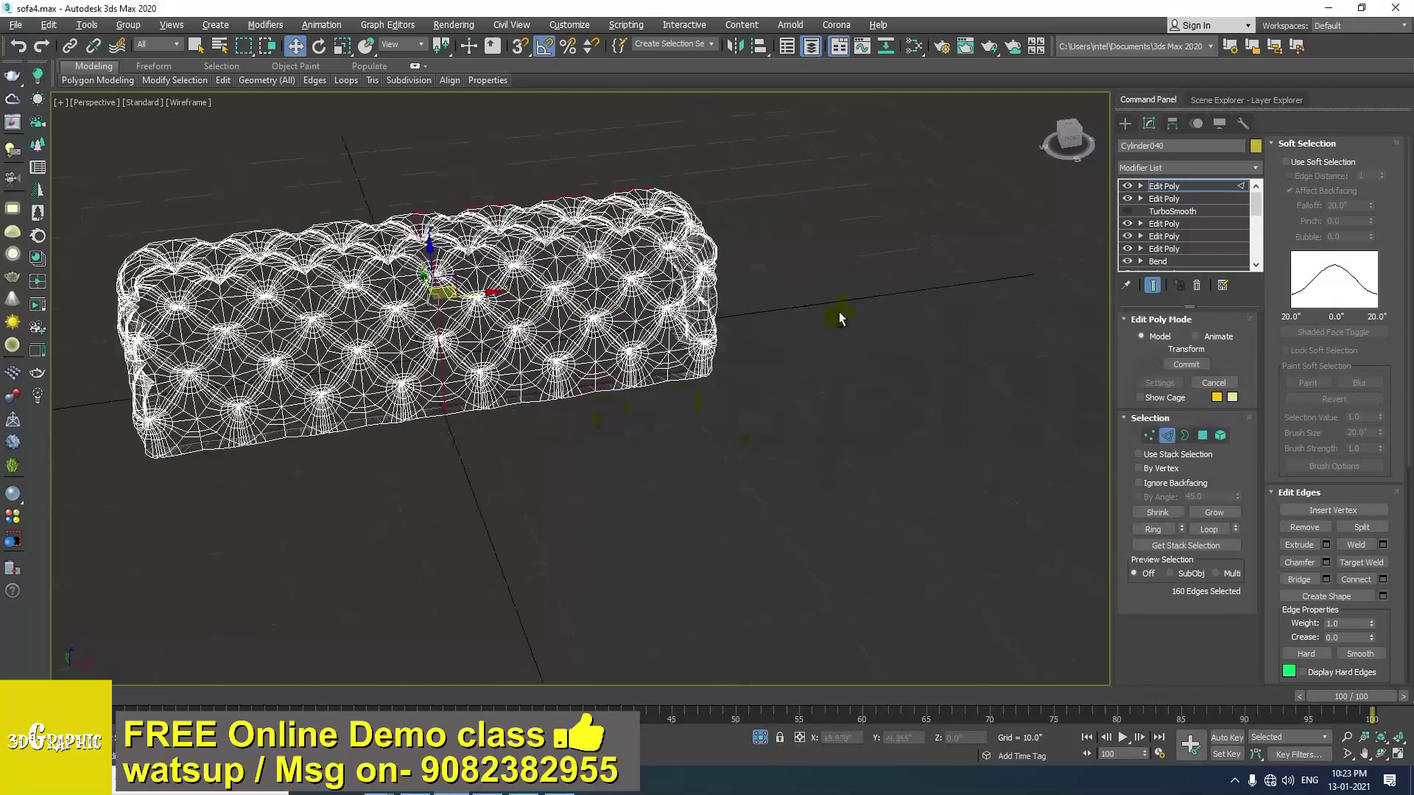
alt+drag(629, 442, 628, 441)
alt+middle_drag(565, 429, 518, 307)
scroll(459, 232, up, 6)
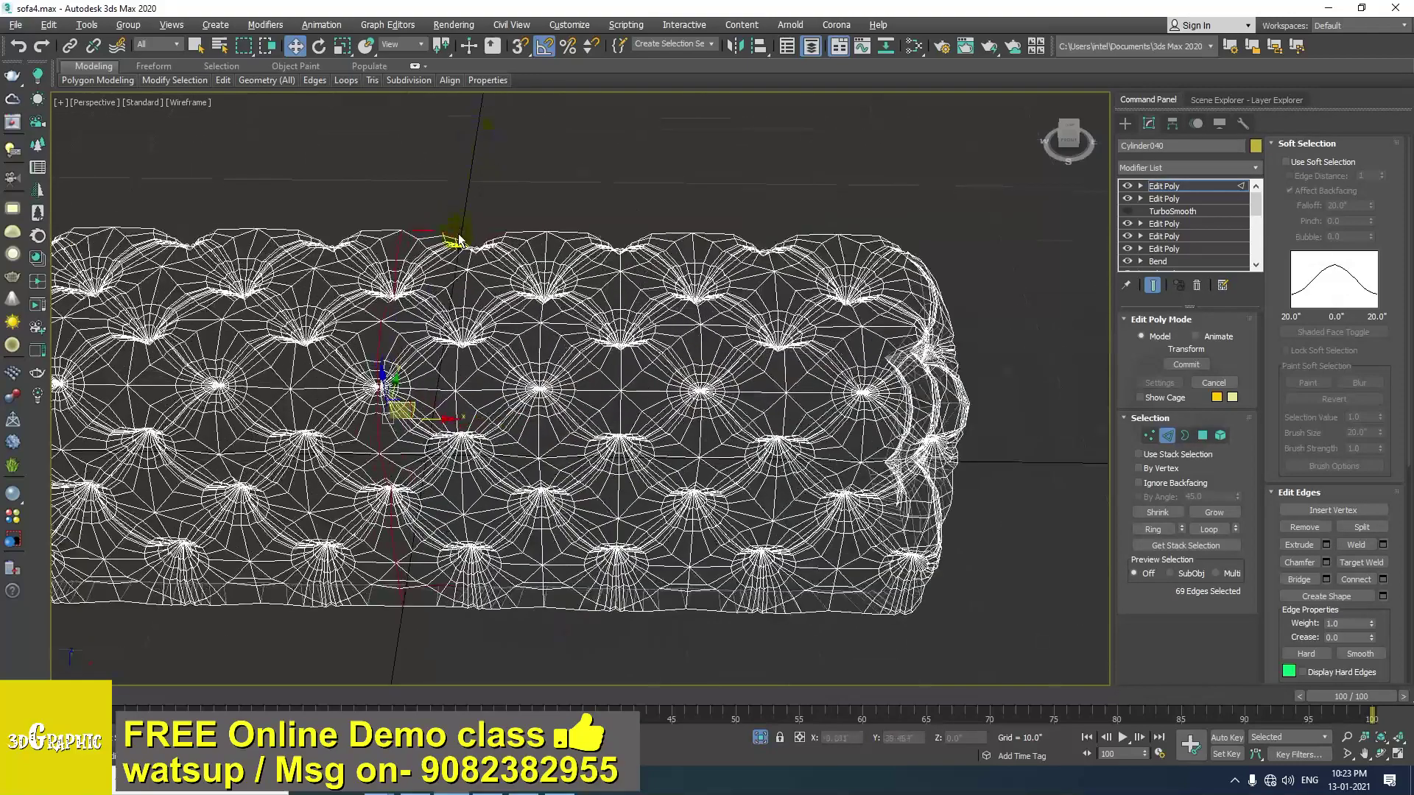
alt+drag(681, 176, 572, 296)
scroll(403, 296, down, 5)
alt+middle_drag(409, 471, 435, 307)
scroll(382, 505, up, 5)
alt+middle_drag(373, 521, 365, 571)
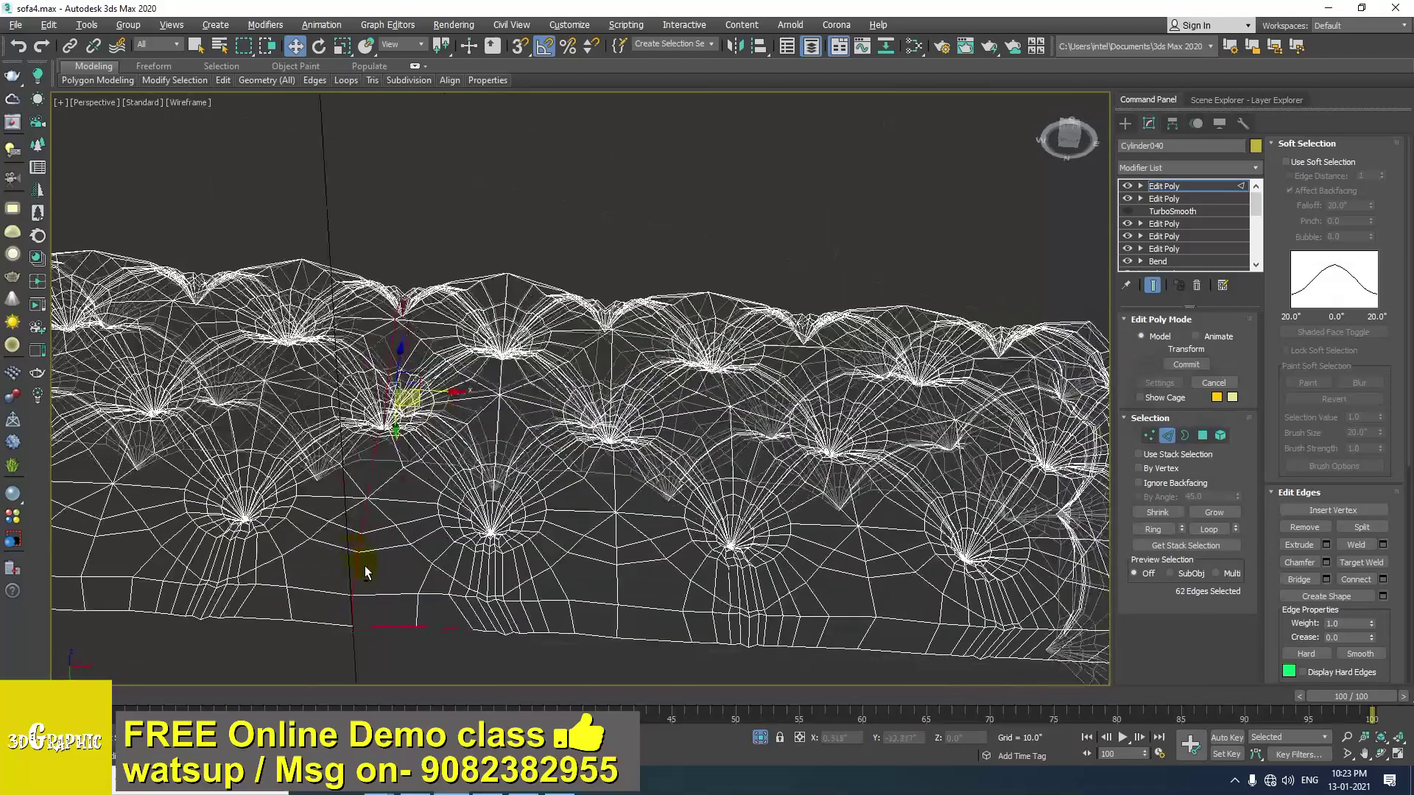
alt+middle_drag(405, 427, 421, 396)
middle_drag(431, 243, 460, 322)
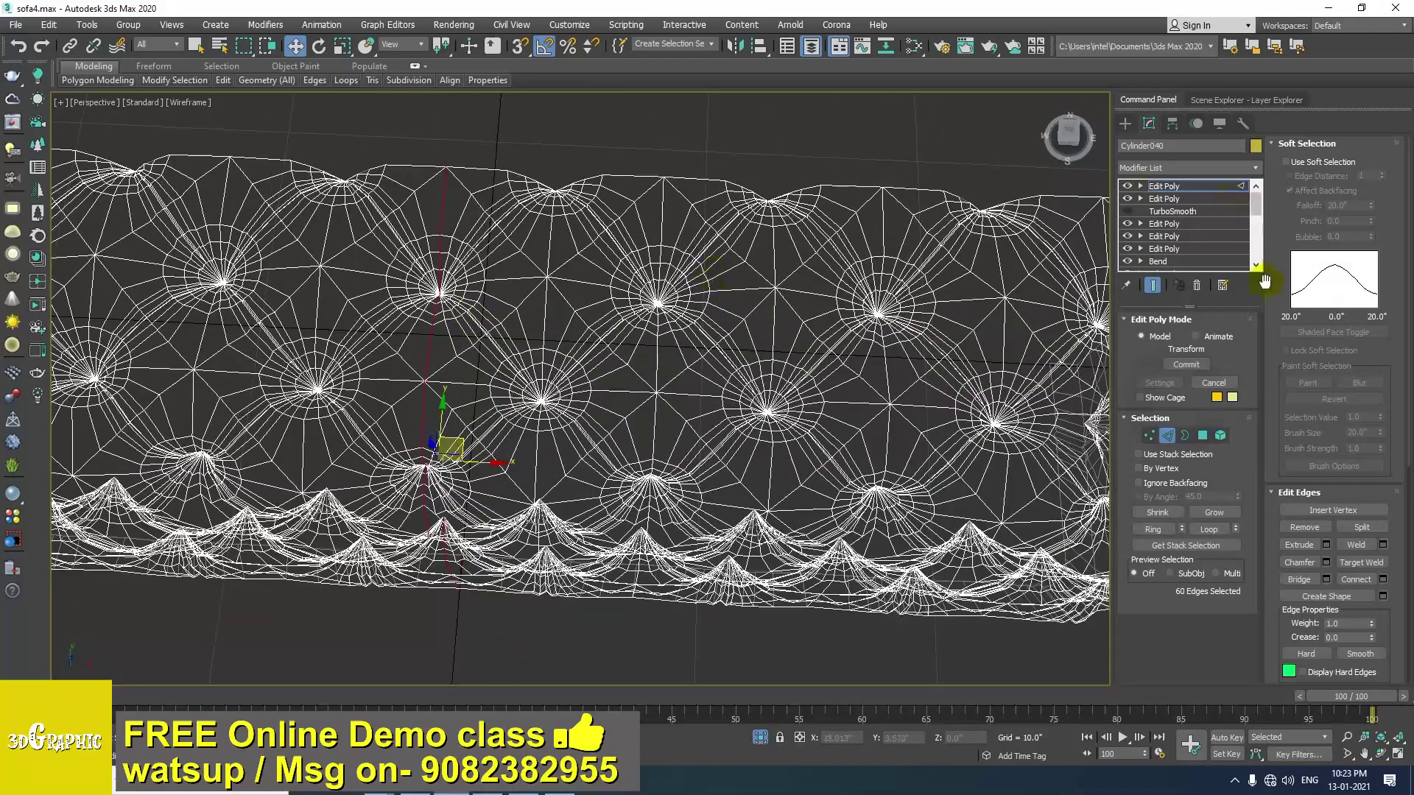
Weld the selected seam edges to join the two halves and restore the shaded display.
click(1307, 146)
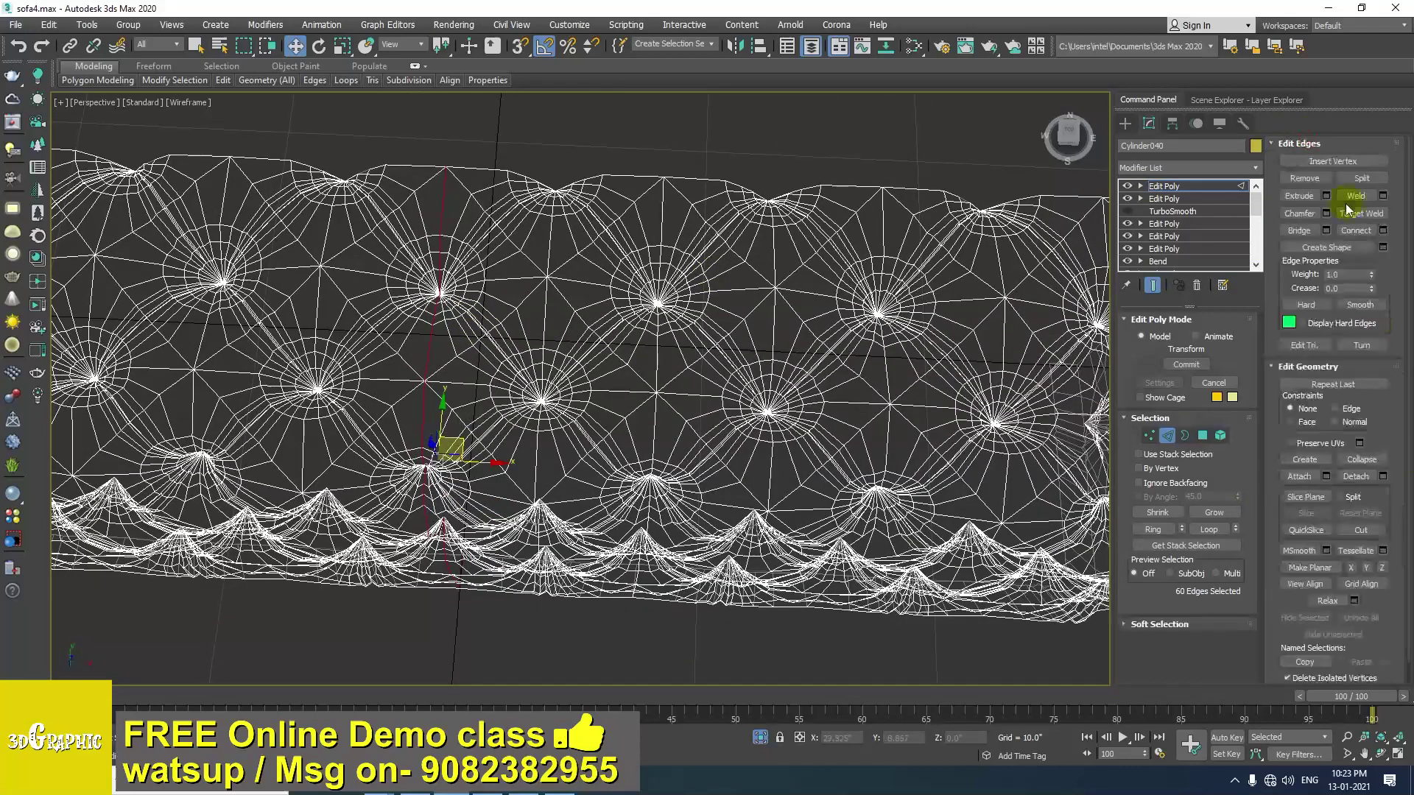
click(1383, 197)
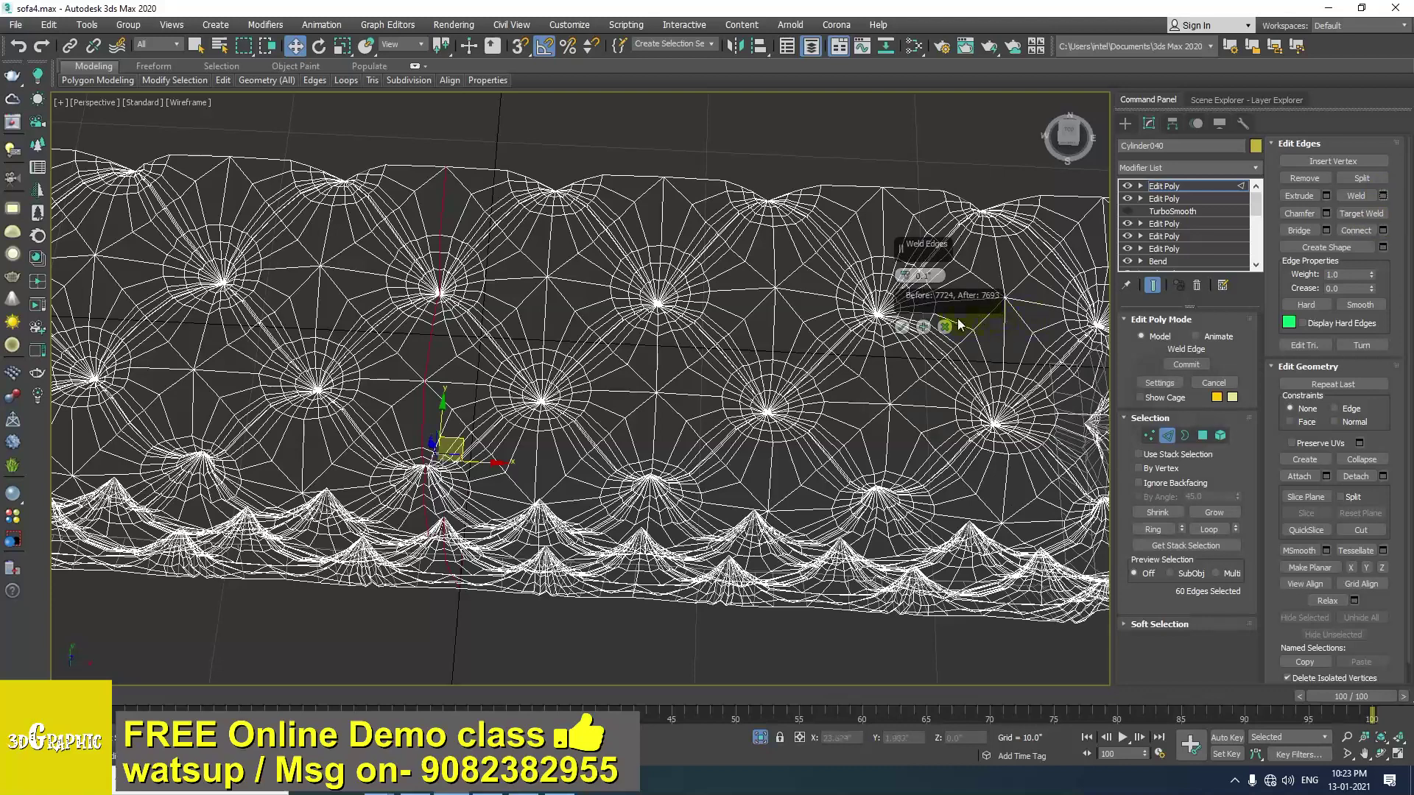
click(903, 327)
key(F3)
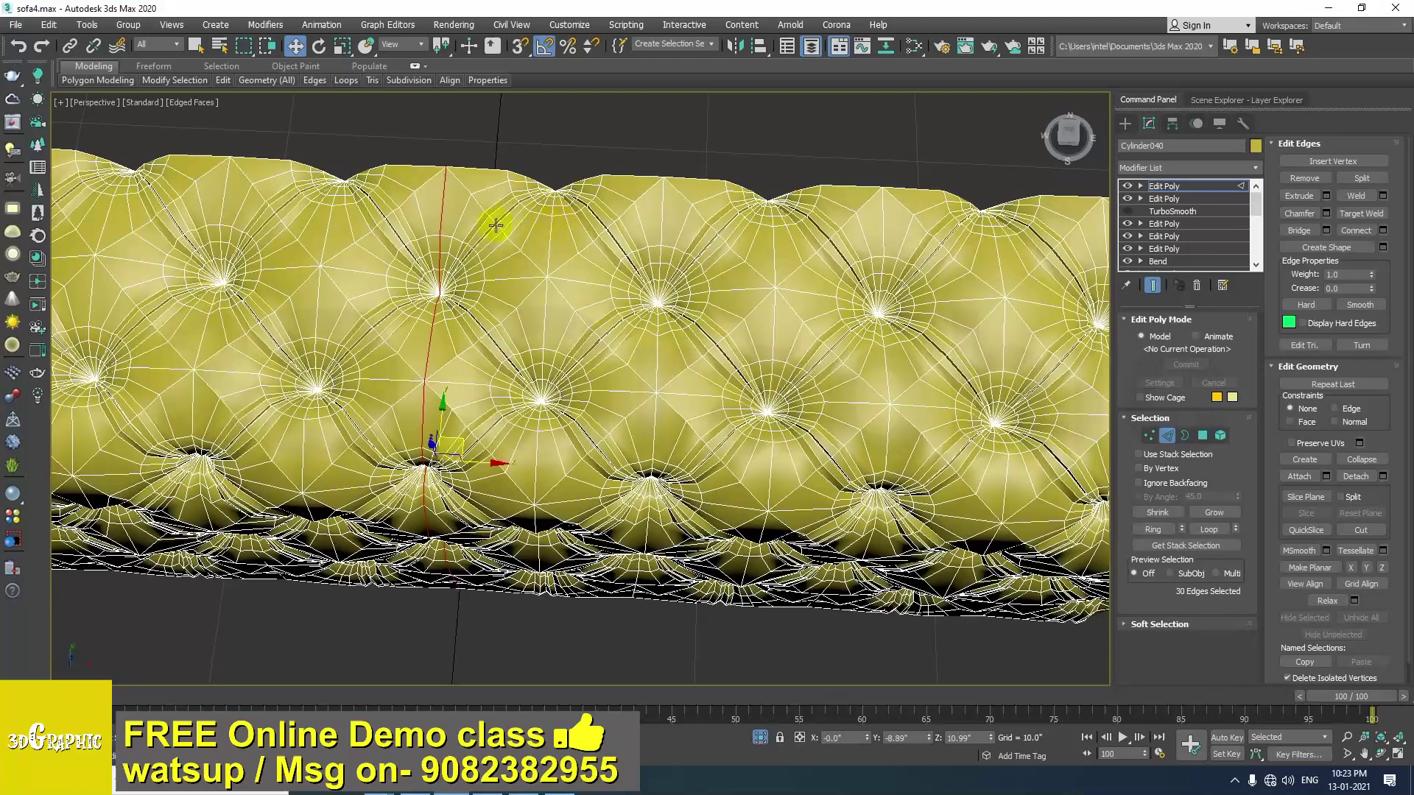
Leave edge level, add a TurboSmooth modifier to the welded cushion and hide its wireframe edges.
click(1169, 188)
click(1178, 168)
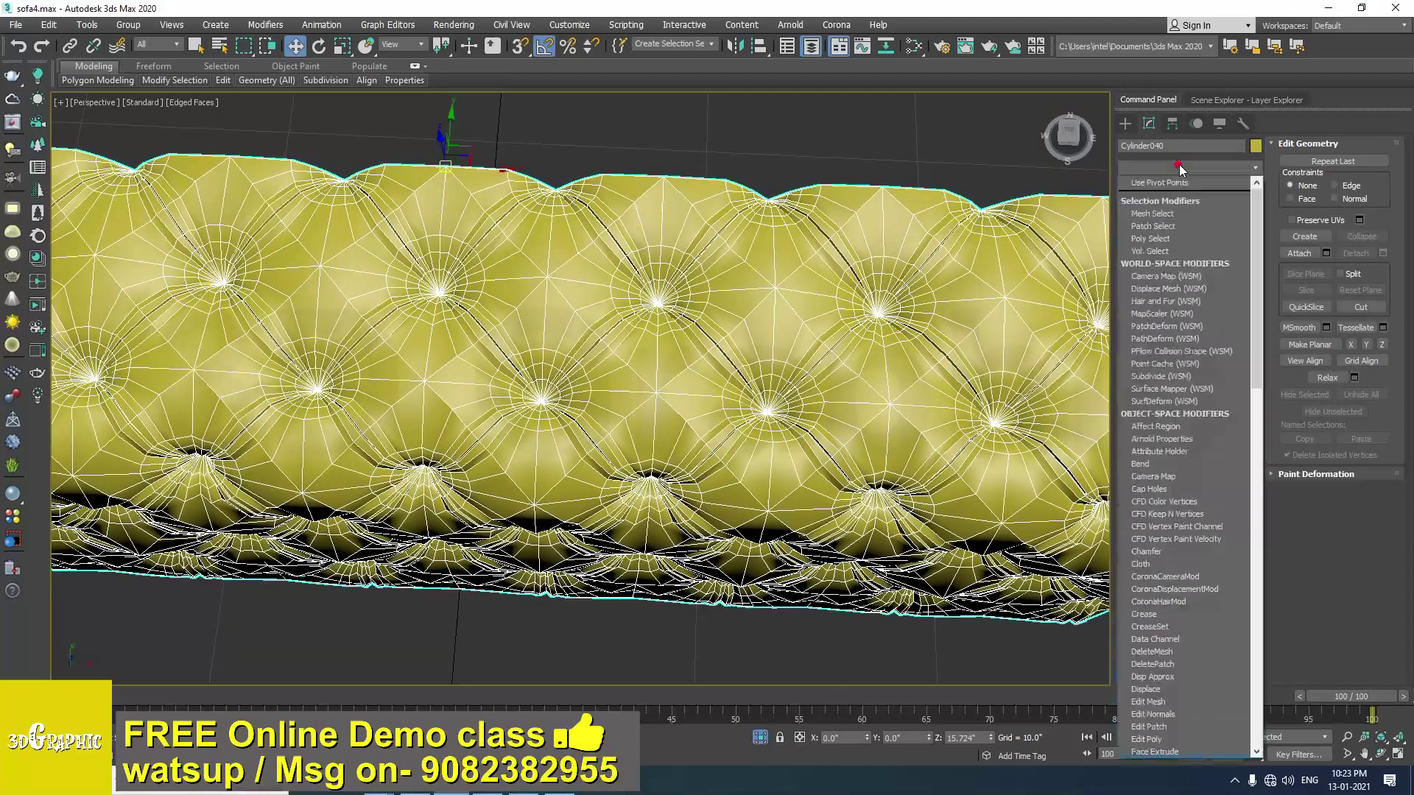
text(tu)
key(Return)
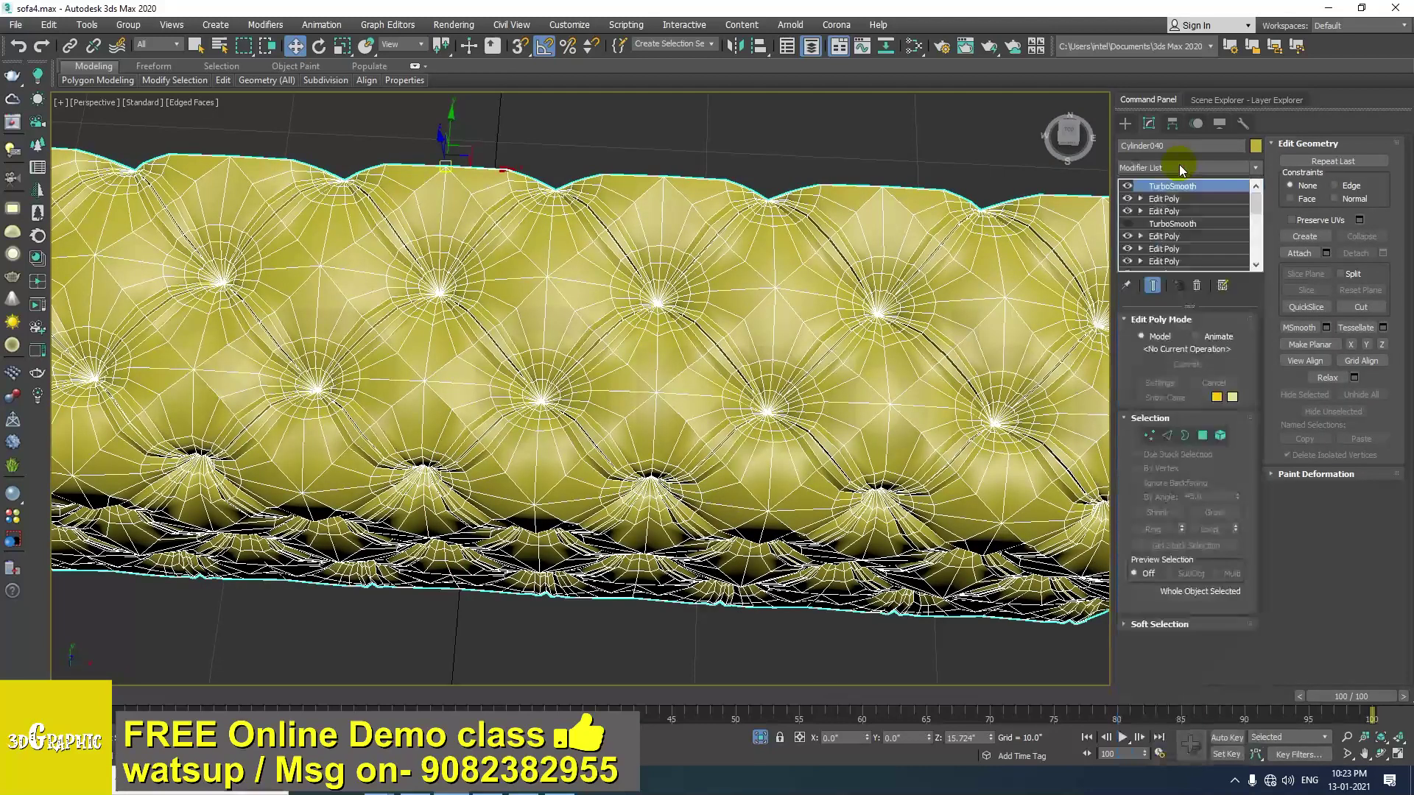
key(F4)
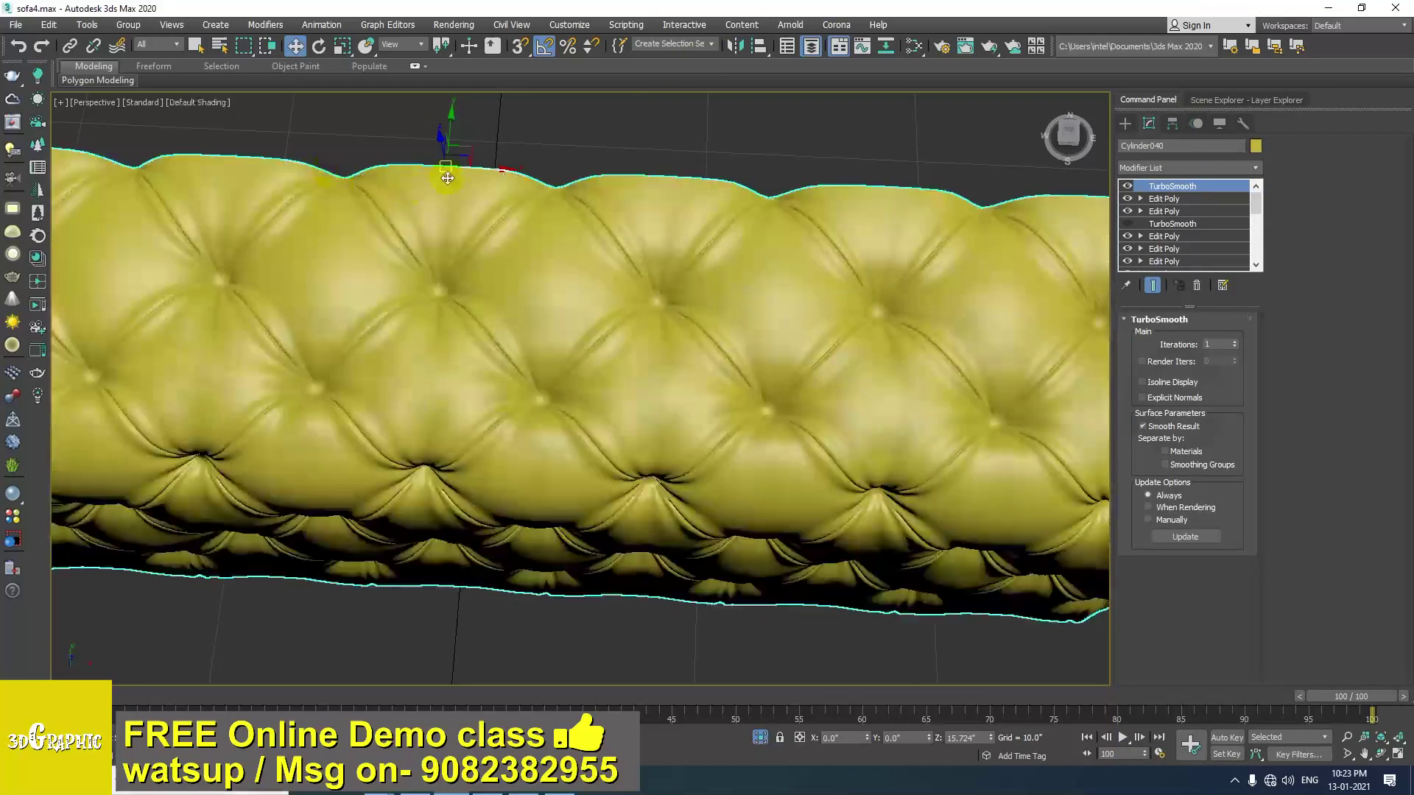
Examine the smoothed cushion along the central seam, both ends and the lower edge.
click(527, 139)
scroll(440, 186, up, 5)
alt+middle_drag(444, 346, 464, 427)
click(506, 273)
scroll(506, 273, down, 4)
middle_drag(488, 293, 501, 333)
scroll(483, 382, down, 4)
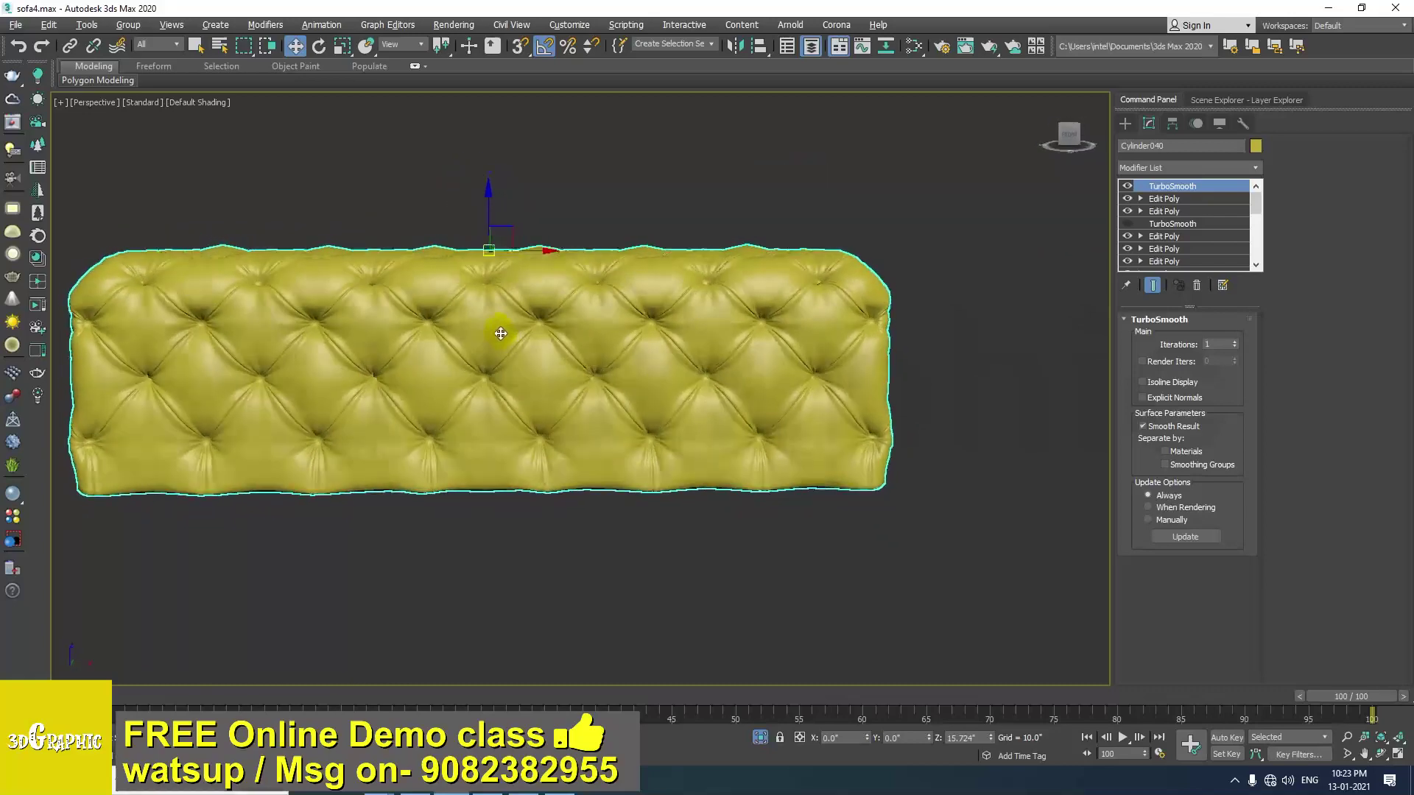
scroll(502, 336, up, 2)
middle_drag(543, 387, 619, 331)
middle_drag(88, 451, 225, 413)
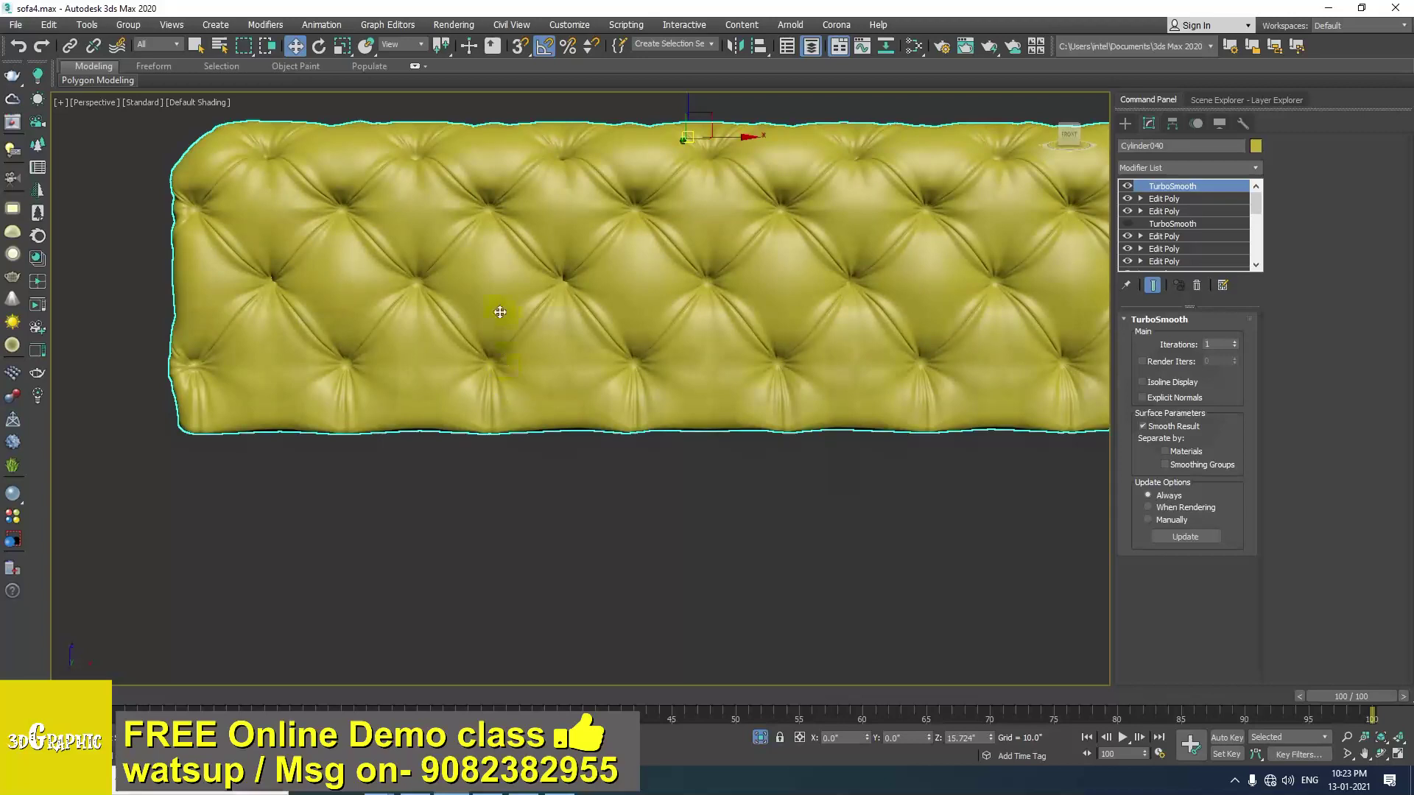
middle_drag(606, 393, 475, 414)
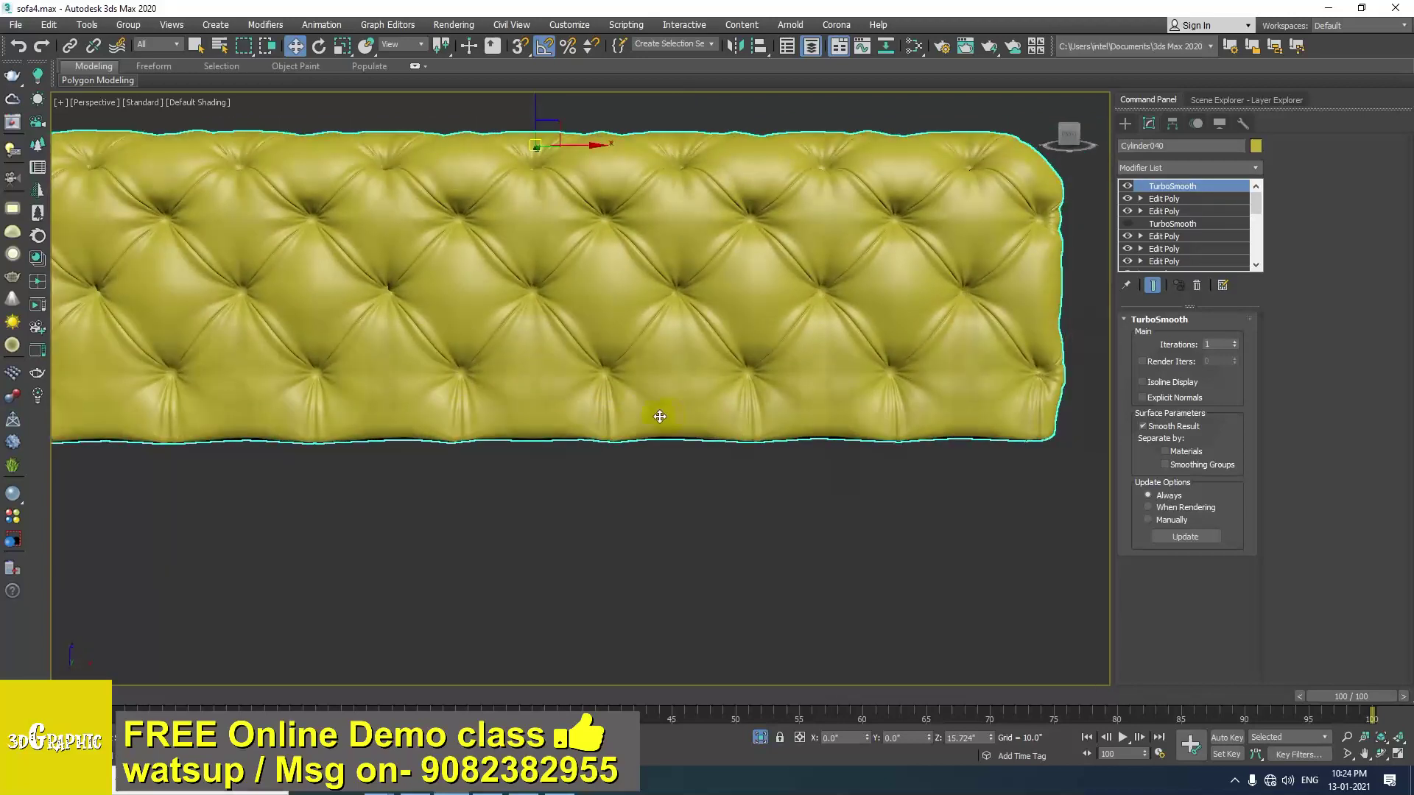
scroll(862, 410, up, 5)
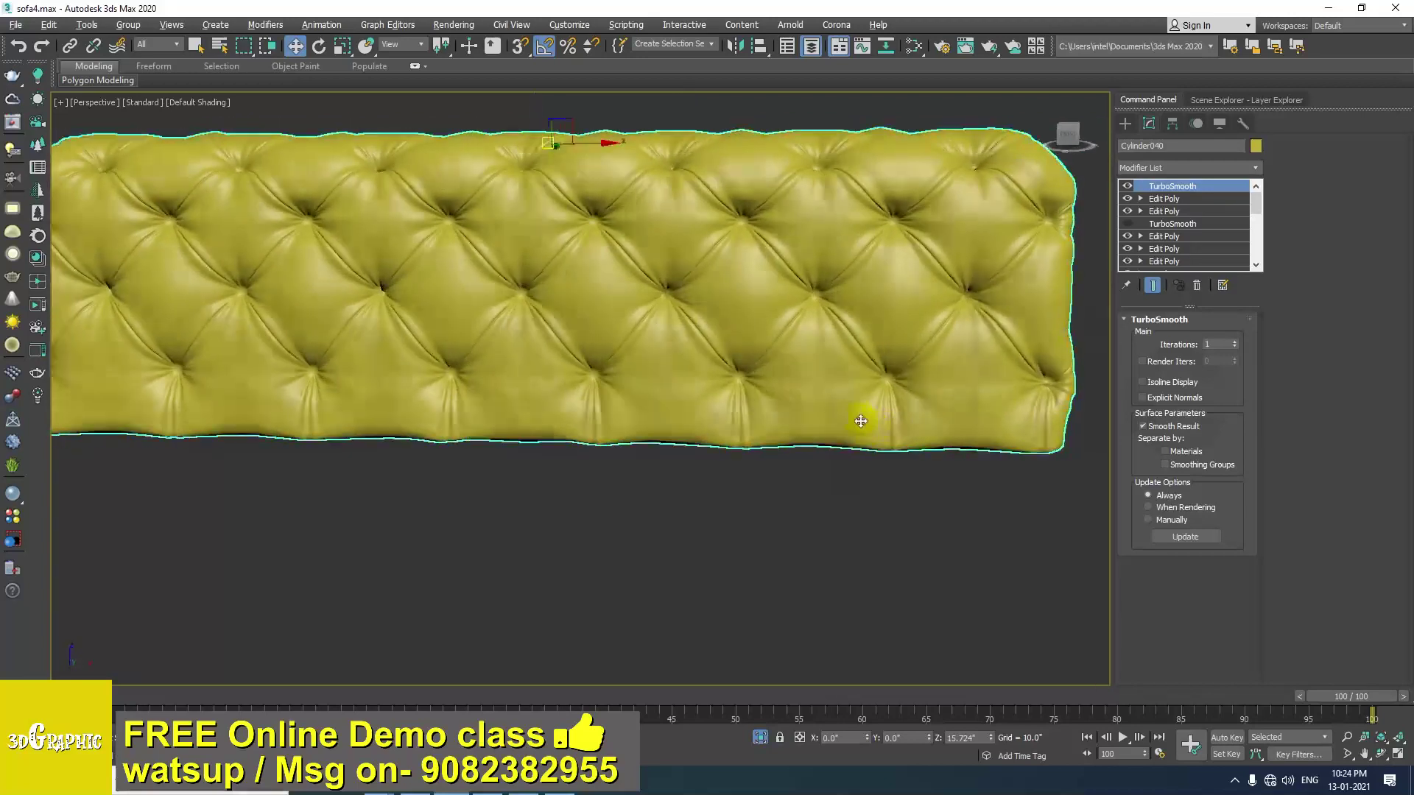
mouse_move(734, 436)
alt+middle_down()
mouse_move(718, 433)
mouse_move(747, 430)
alt+middle_up()
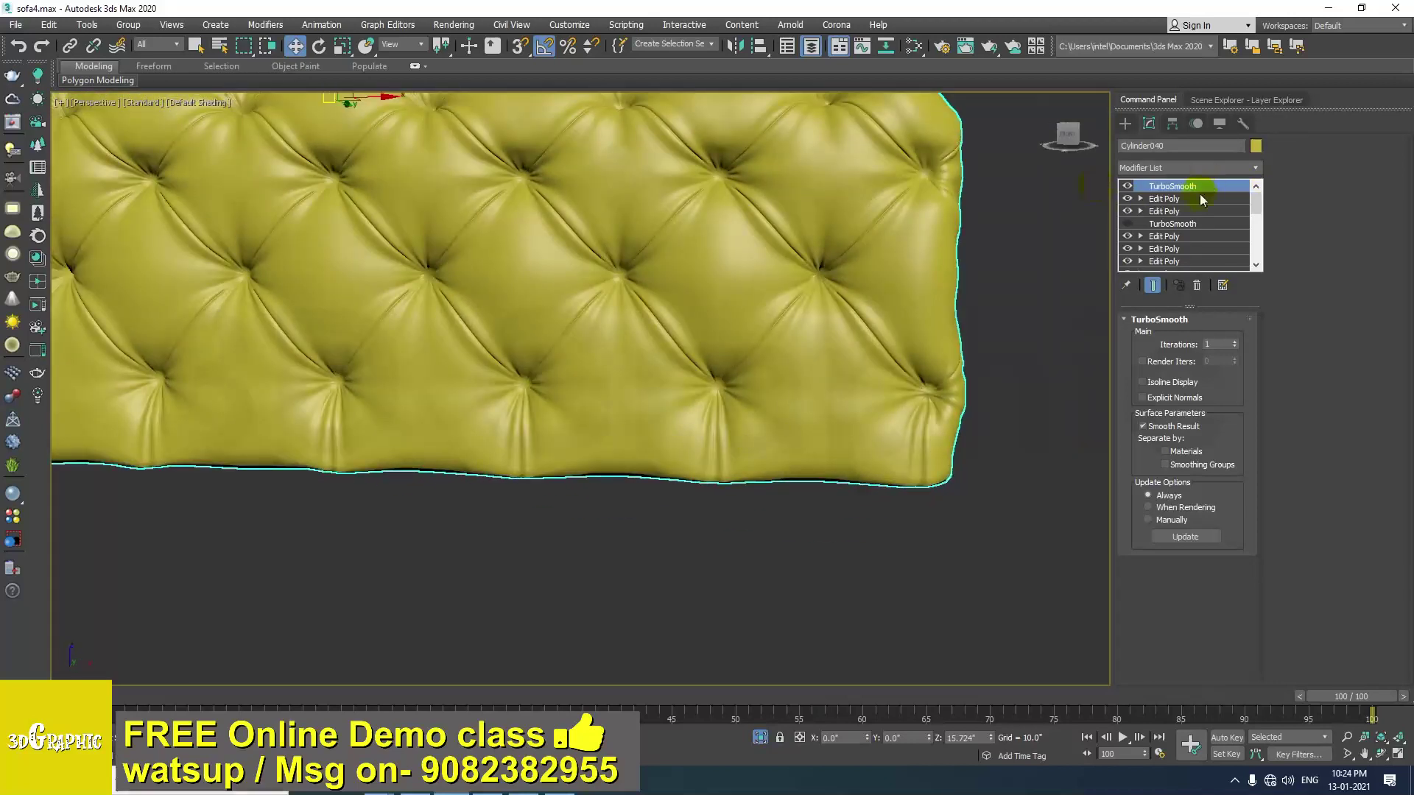
Turn off the upper TurboSmooth and open the Edit Poly beneath it at edge level with mesh edges displayed.
click(1128, 186)
click(1168, 199)
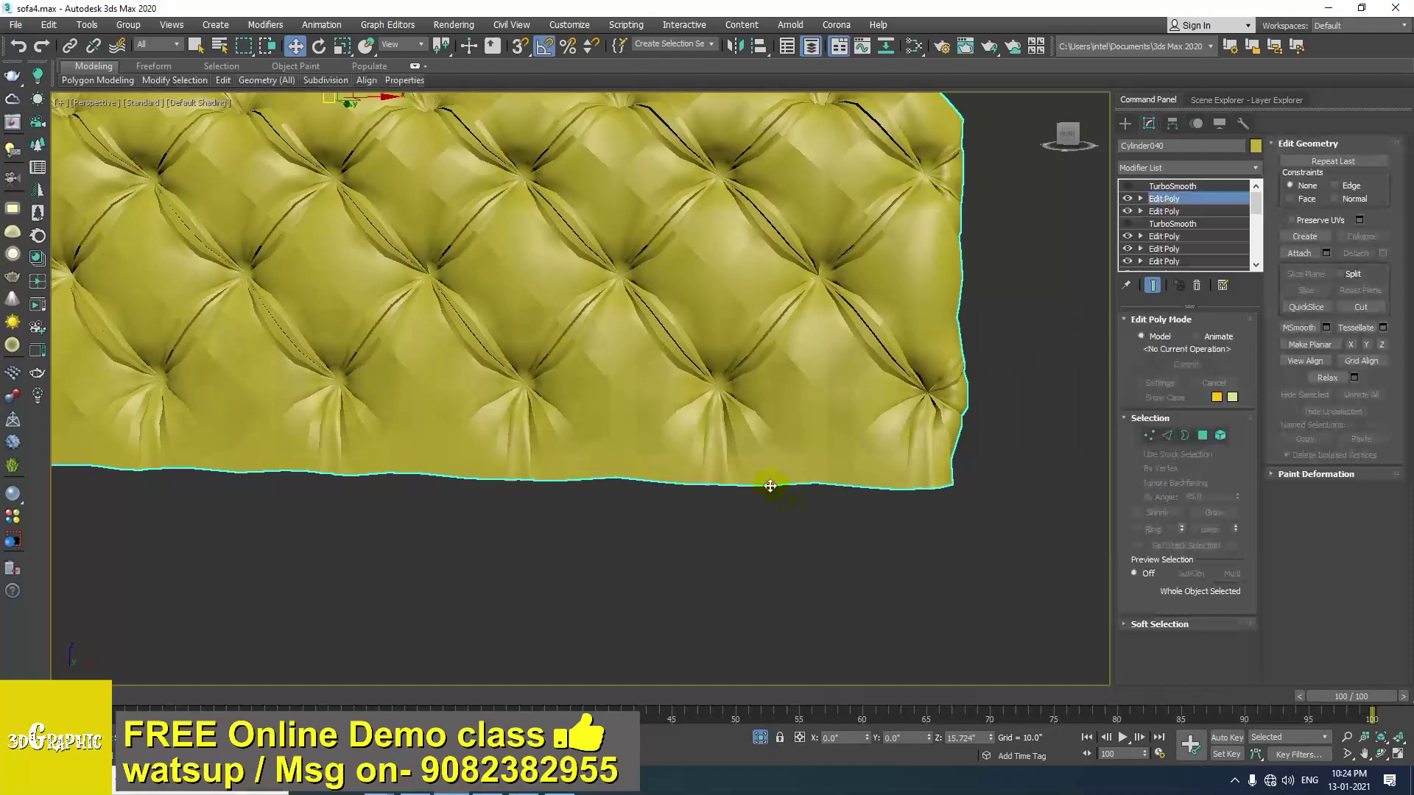
key(F3)
key(F3)
key(F4)
click(1167, 435)
scroll(839, 451, up, 8)
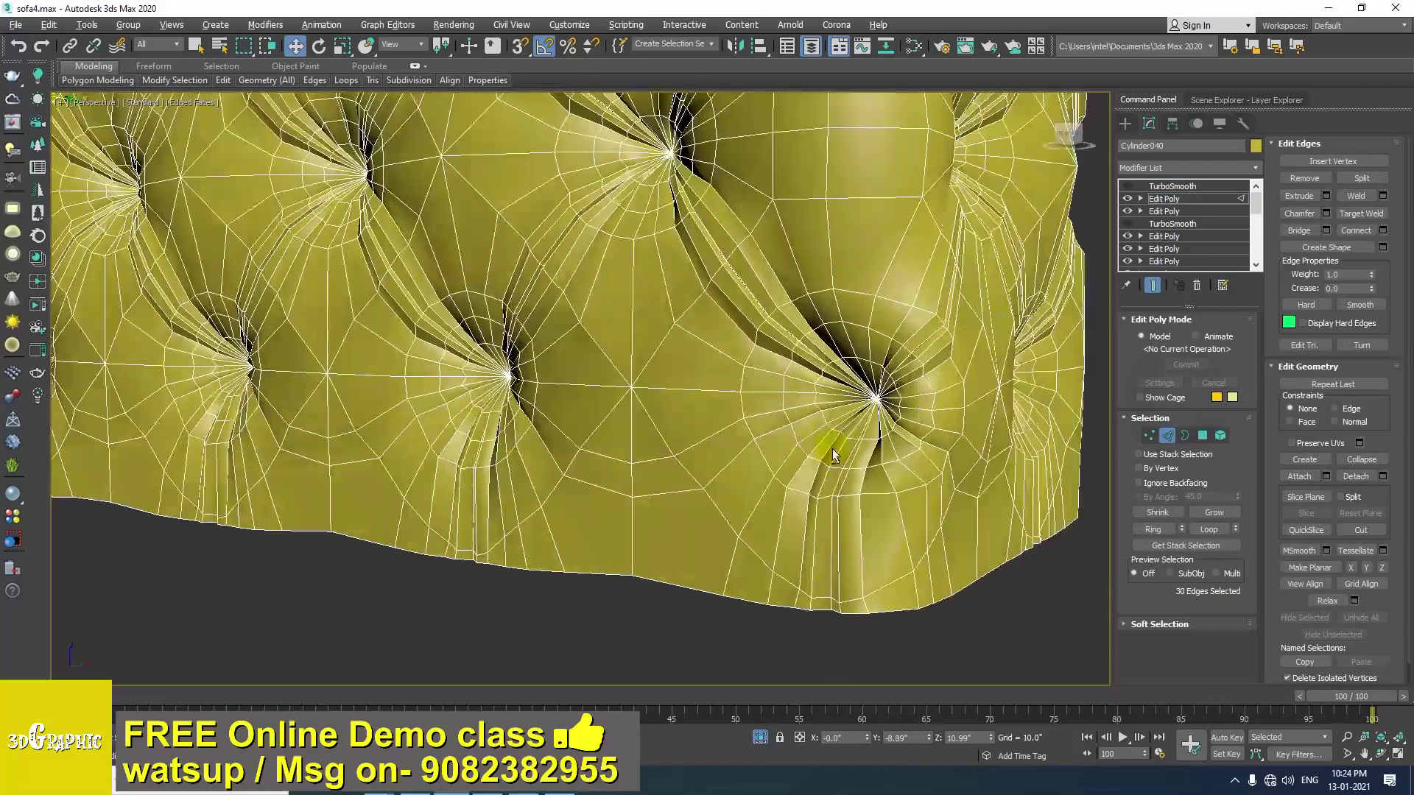
alt+drag(832, 450, 722, 451)
scroll(722, 450, up, 5)
click(631, 416)
ctrl+click(631, 482)
ctrl+click(571, 421)
ctrl+click(562, 488)
mouse_move(562, 488)
alt+middle_down()
mouse_move(626, 492)
mouse_move(579, 437)
mouse_move(565, 465)
alt+middle_up()
click(521, 448)
key(ctrl+z)
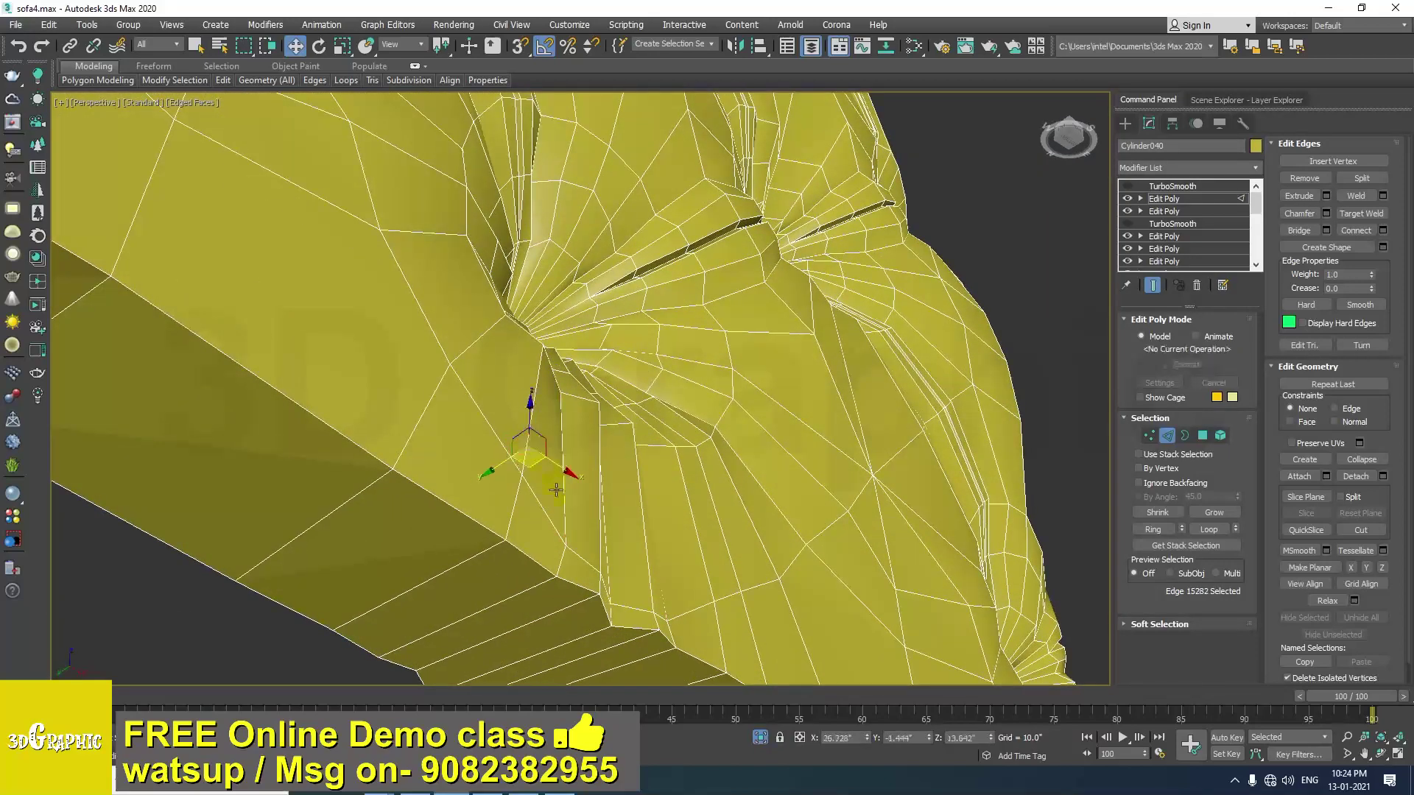
key(ctrl+z)
Select a vertical edge of the pleat at the cushion's lower border, then the vertex at its lower end.
drag(488, 477, 488, 474)
alt+middle_drag(488, 474, 613, 587)
click(609, 469)
drag(577, 567, 598, 546)
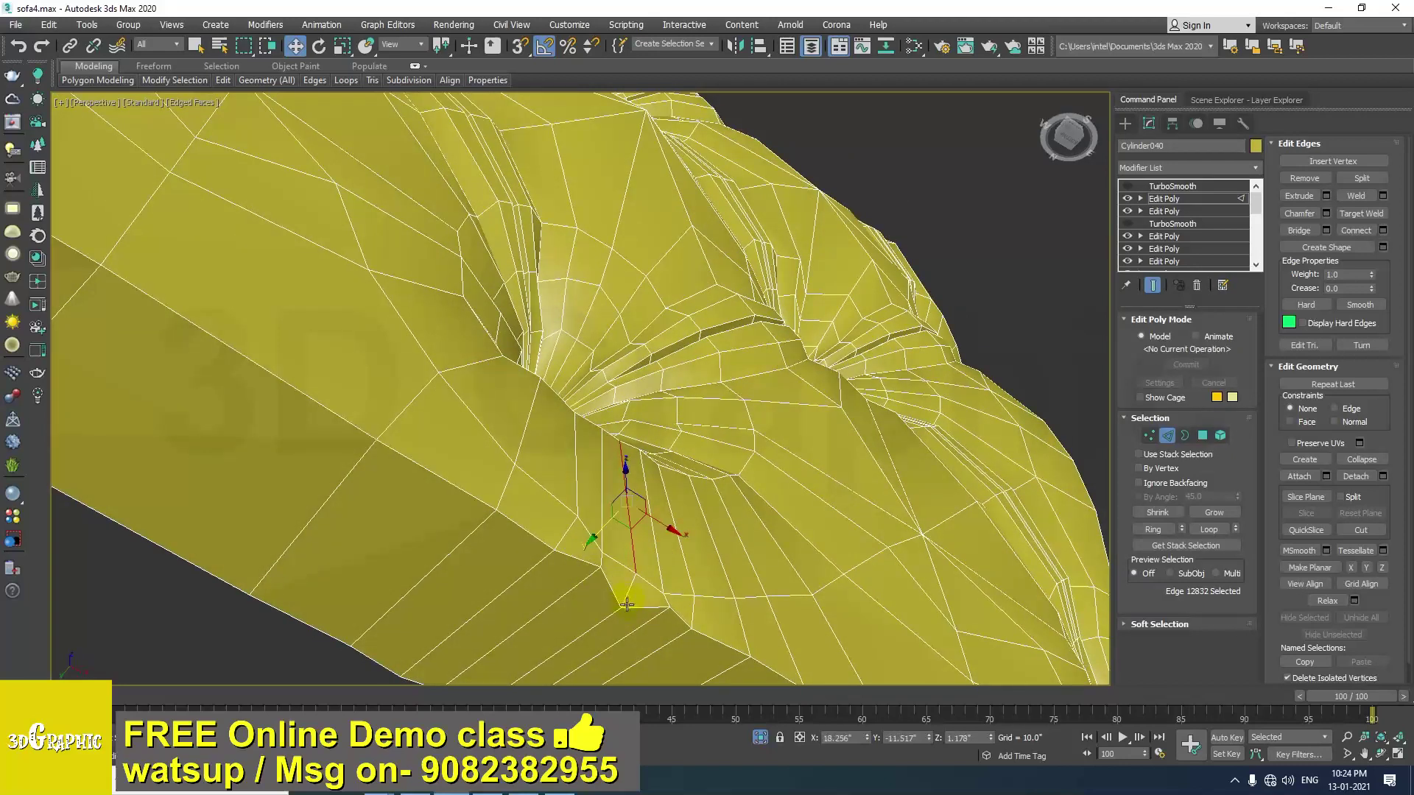
key(1)
click(621, 608)
drag(587, 649, 599, 638)
alt+middle_drag(508, 611, 649, 556)
Turn the upper TurboSmooth back on, hide the mesh edges, deselect the cushion and examine its smoothed surface.
click(1196, 198)
click(1183, 187)
click(1127, 186)
key(F4)
click(866, 618)
scroll(869, 619, down, 10)
alt+middle_drag(870, 619, 889, 623)
scroll(810, 591, up, 4)
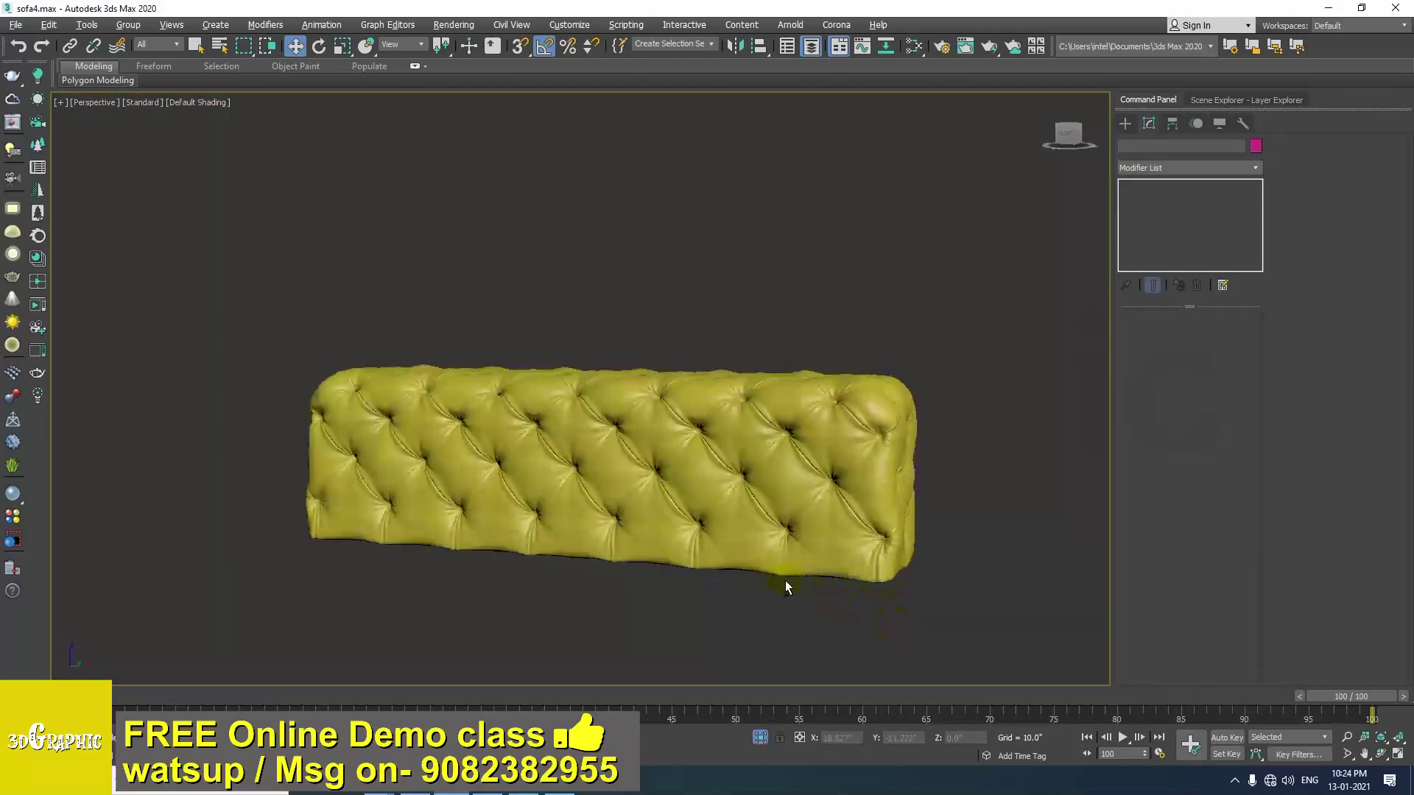
scroll(785, 580, up, 3)
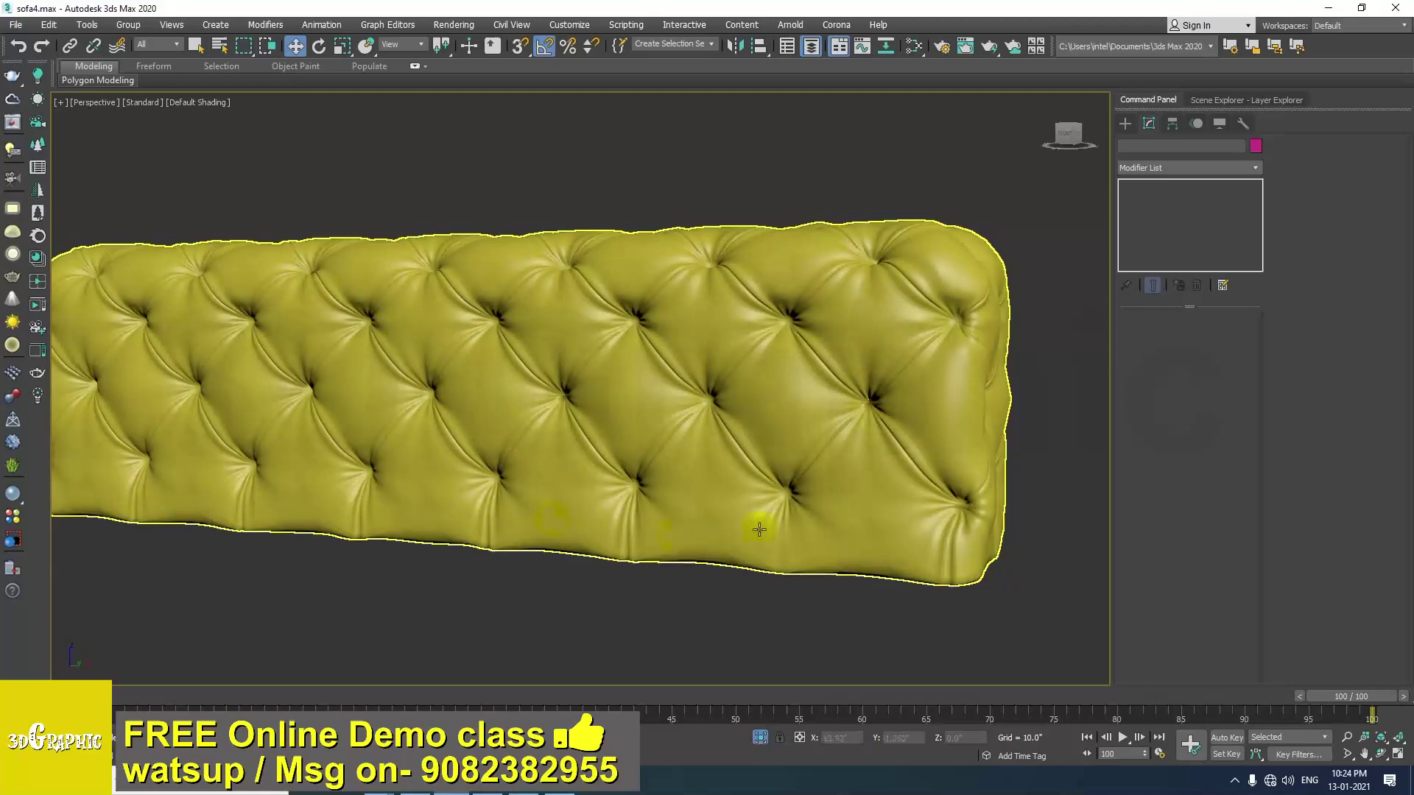
Select the cushion, turn off its upper TurboSmooth and open the Edit Poly beneath it at edge level with mesh edges displayed.
scroll(789, 553, up, 3)
click(804, 519)
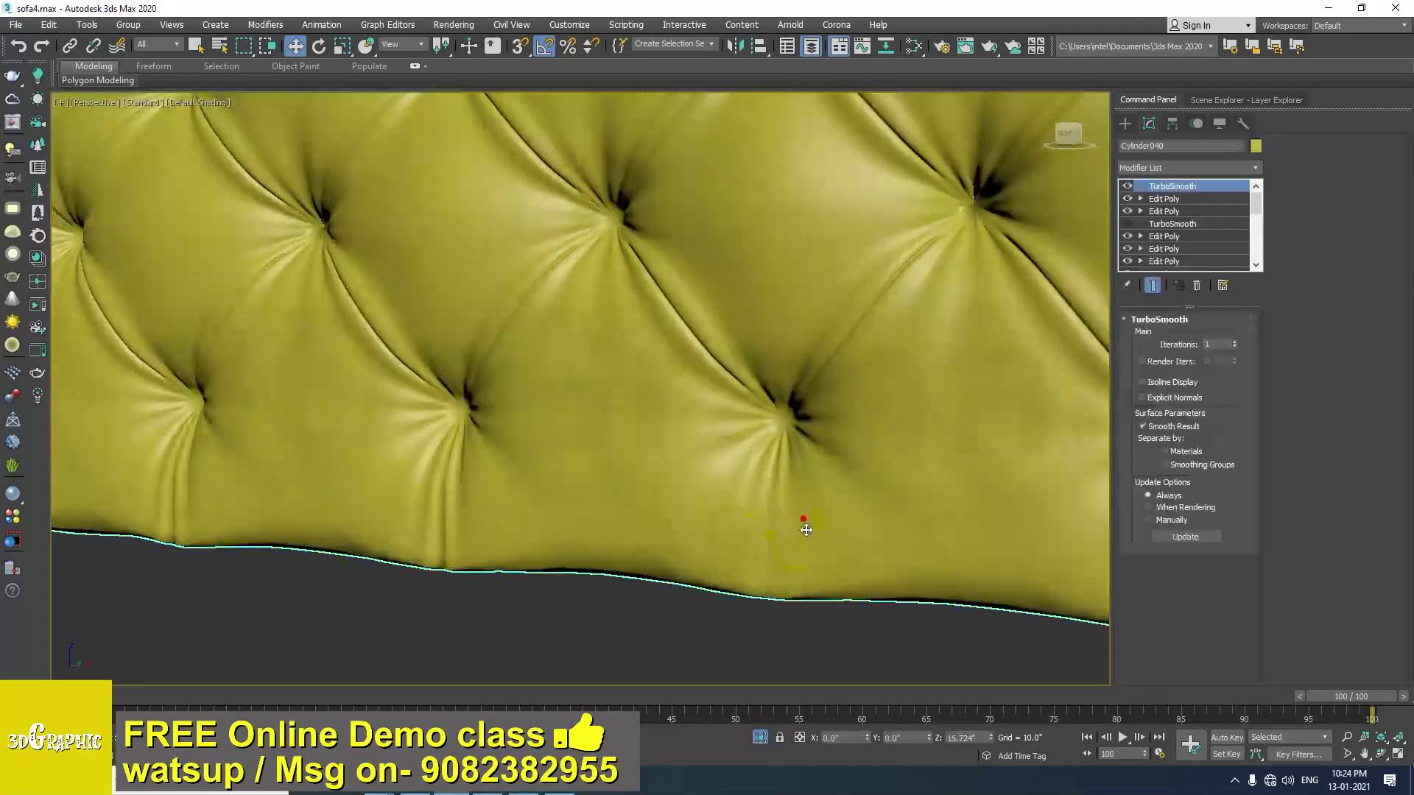
click(1128, 187)
click(1167, 198)
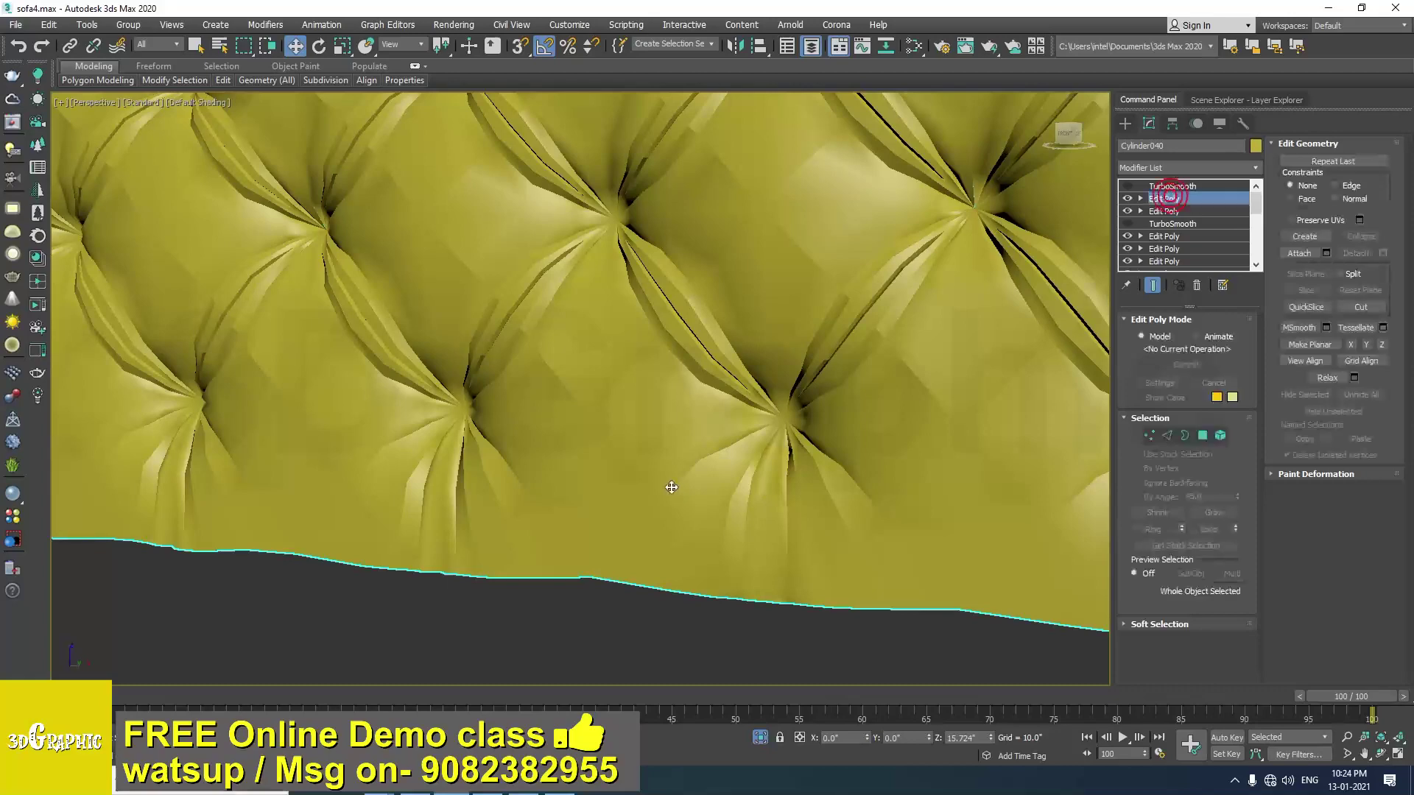
key(F4)
alt+middle_drag(481, 529, 583, 254)
scroll(577, 501, up, 4)
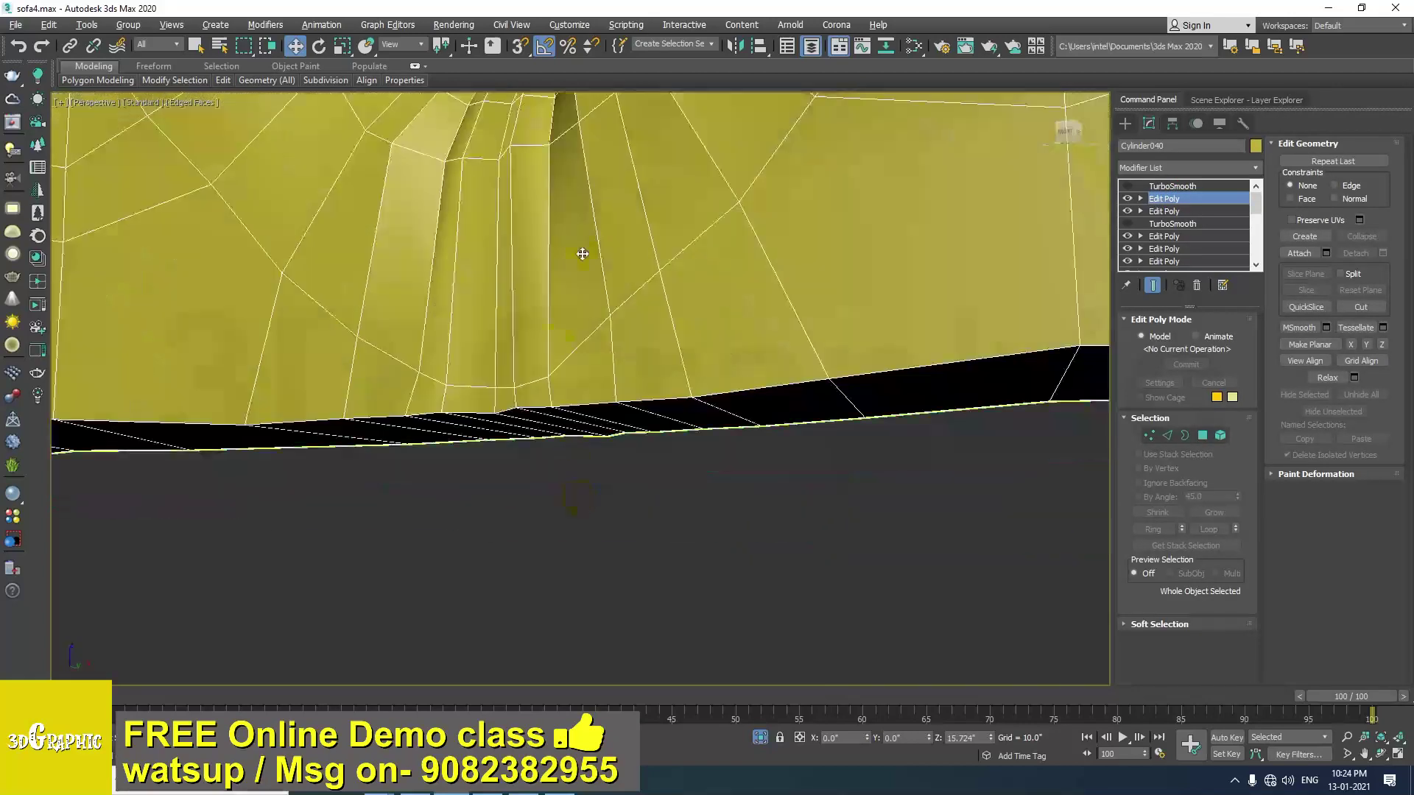
click(553, 221)
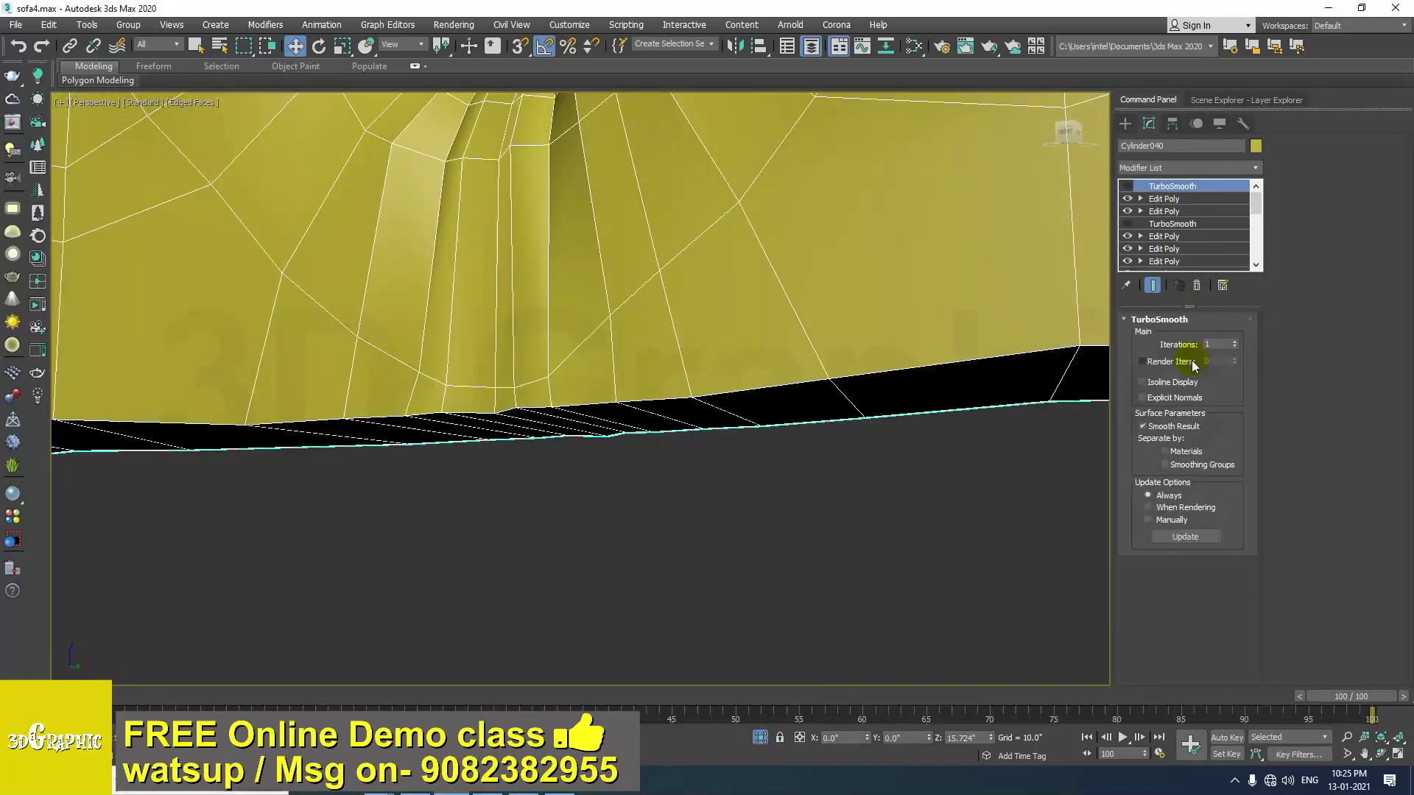
click(1178, 200)
click(1167, 436)
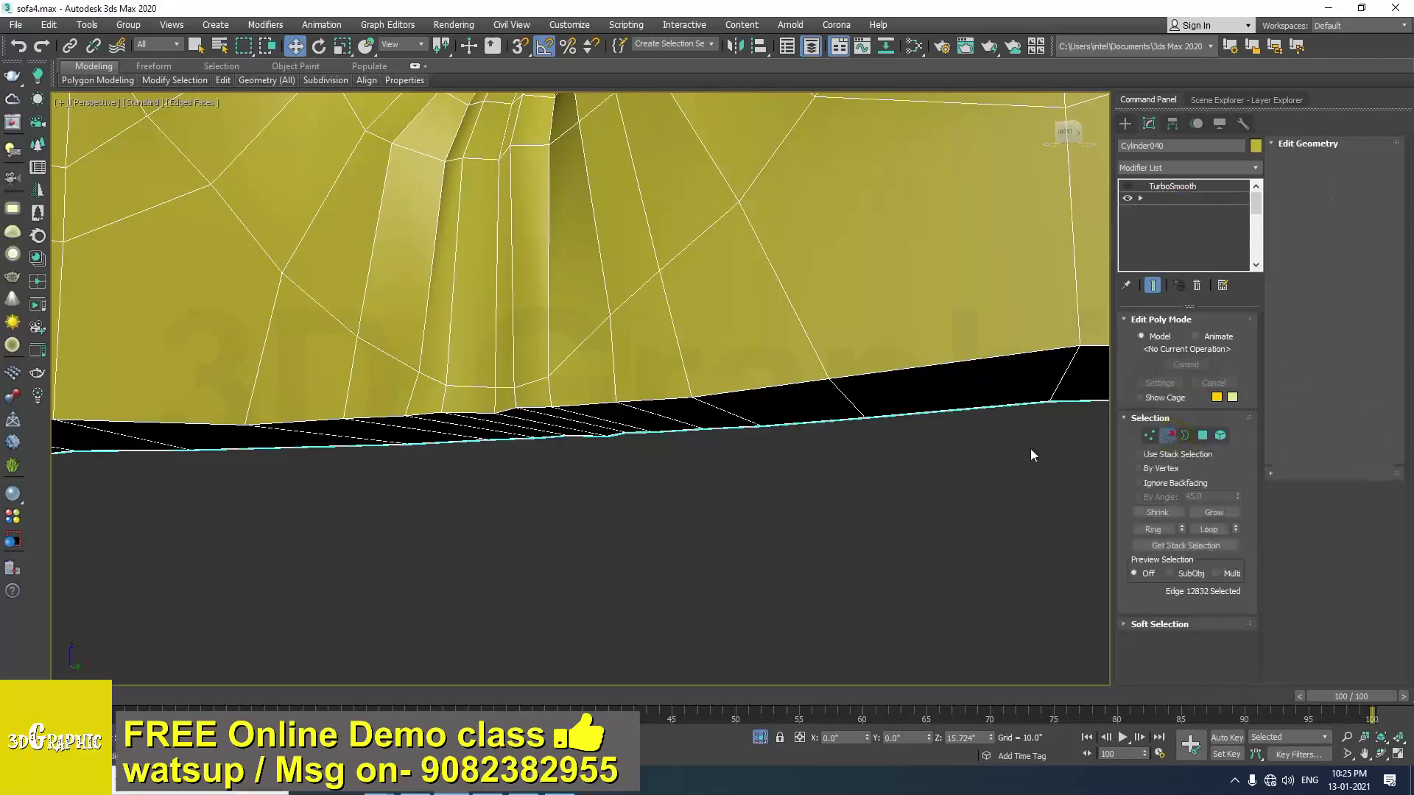
Select the outer vertical edges of the pleat under a bottom-row button and pull them outward along Y.
alt+middle_drag(568, 278, 577, 508)
alt+middle_drag(577, 581, 546, 429)
scroll(569, 531, up, 3)
ctrl+click(602, 511)
ctrl+click(525, 420)
ctrl+click(516, 538)
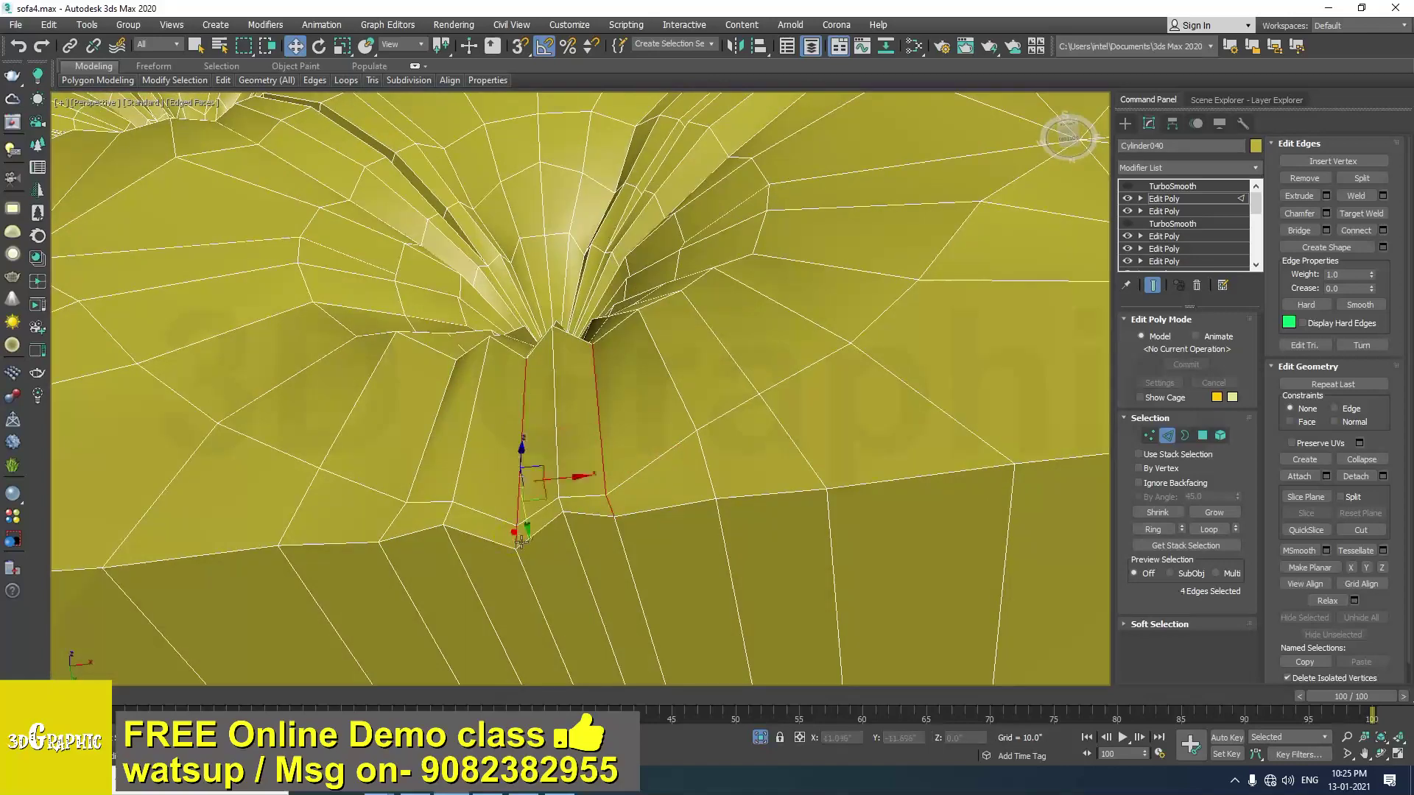
alt+middle_drag(516, 538, 573, 522)
drag(552, 547, 545, 510)
Select the two fold edges running down from the left side of the same button and push them inward along Y.
alt+middle_drag(545, 510, 607, 365)
scroll(589, 353, down, 1)
click(519, 254)
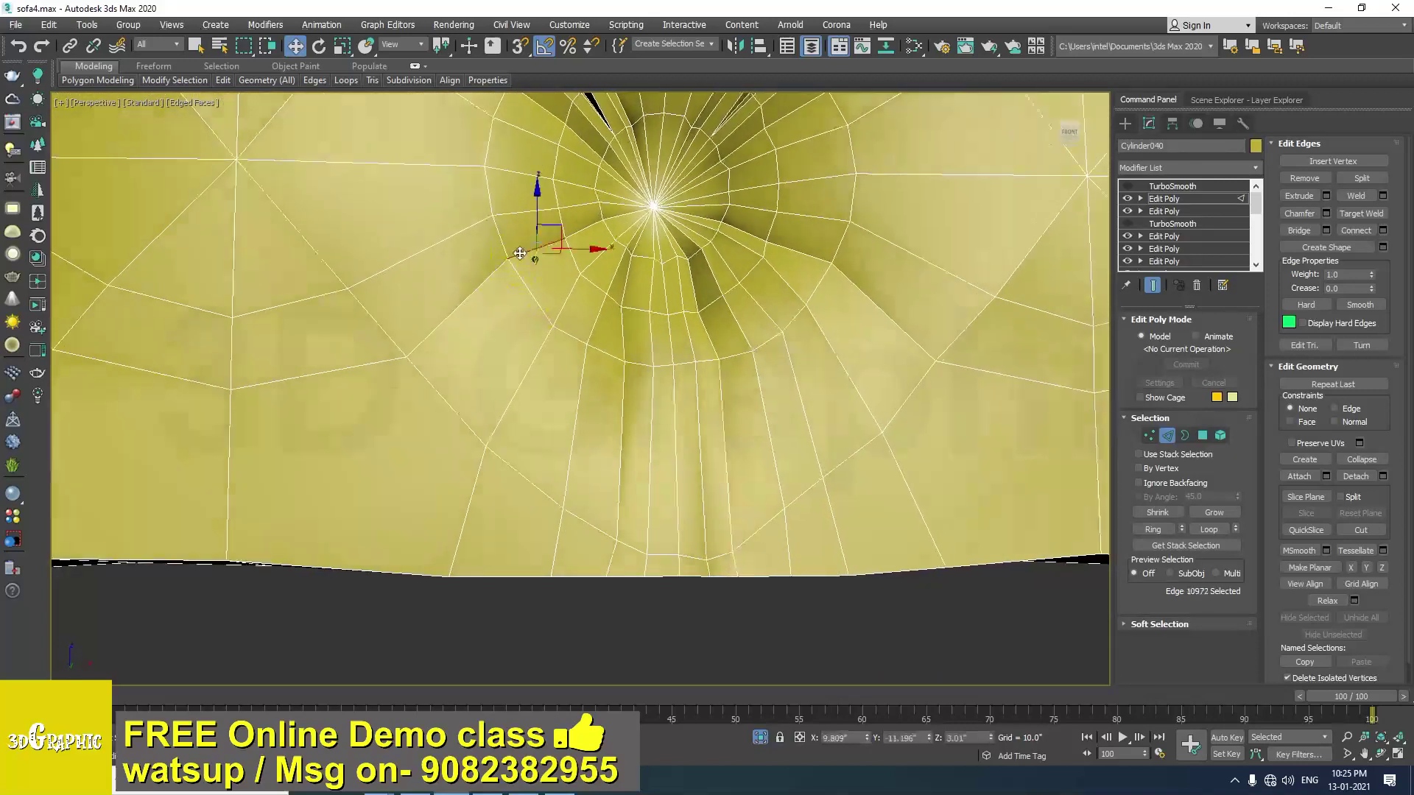
ctrl+click(476, 288)
alt+middle_drag(476, 289, 521, 321)
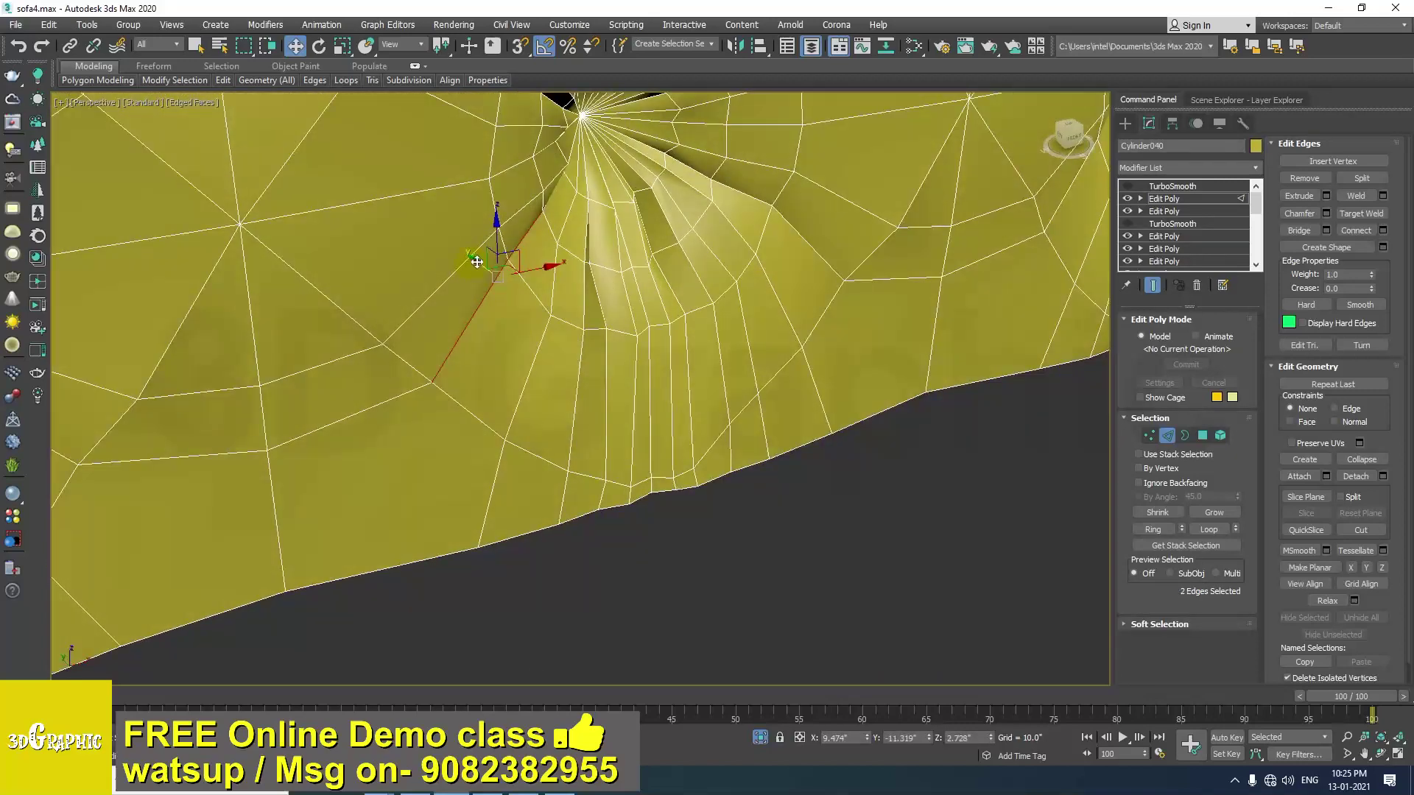
drag(478, 262, 473, 260)
alt+middle_drag(474, 263, 461, 272)
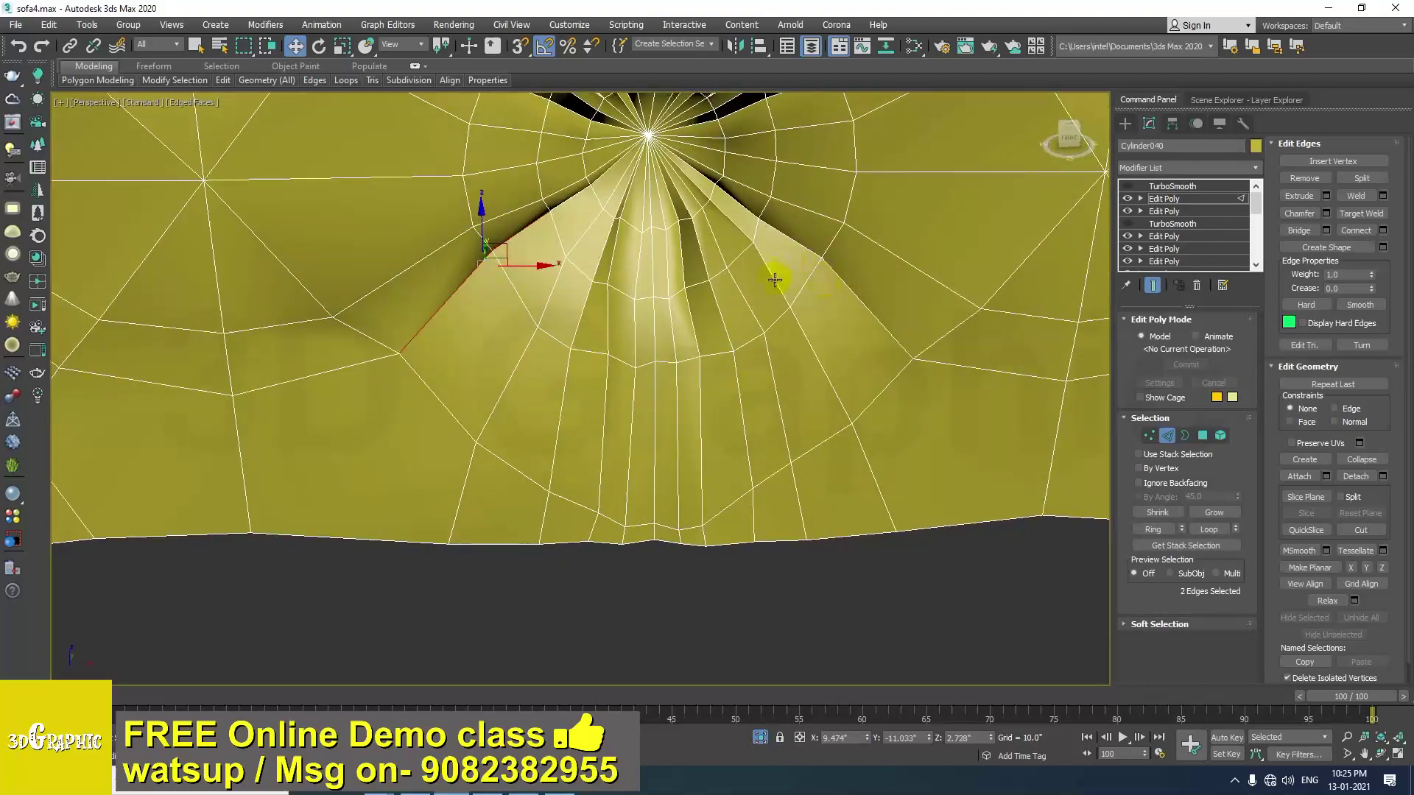
Select the short edge on the right side of the pleat, just below the button, and push it inward along Y.
alt+middle_drag(772, 329, 700, 295)
click(673, 265)
alt+middle_drag(672, 357, 661, 328)
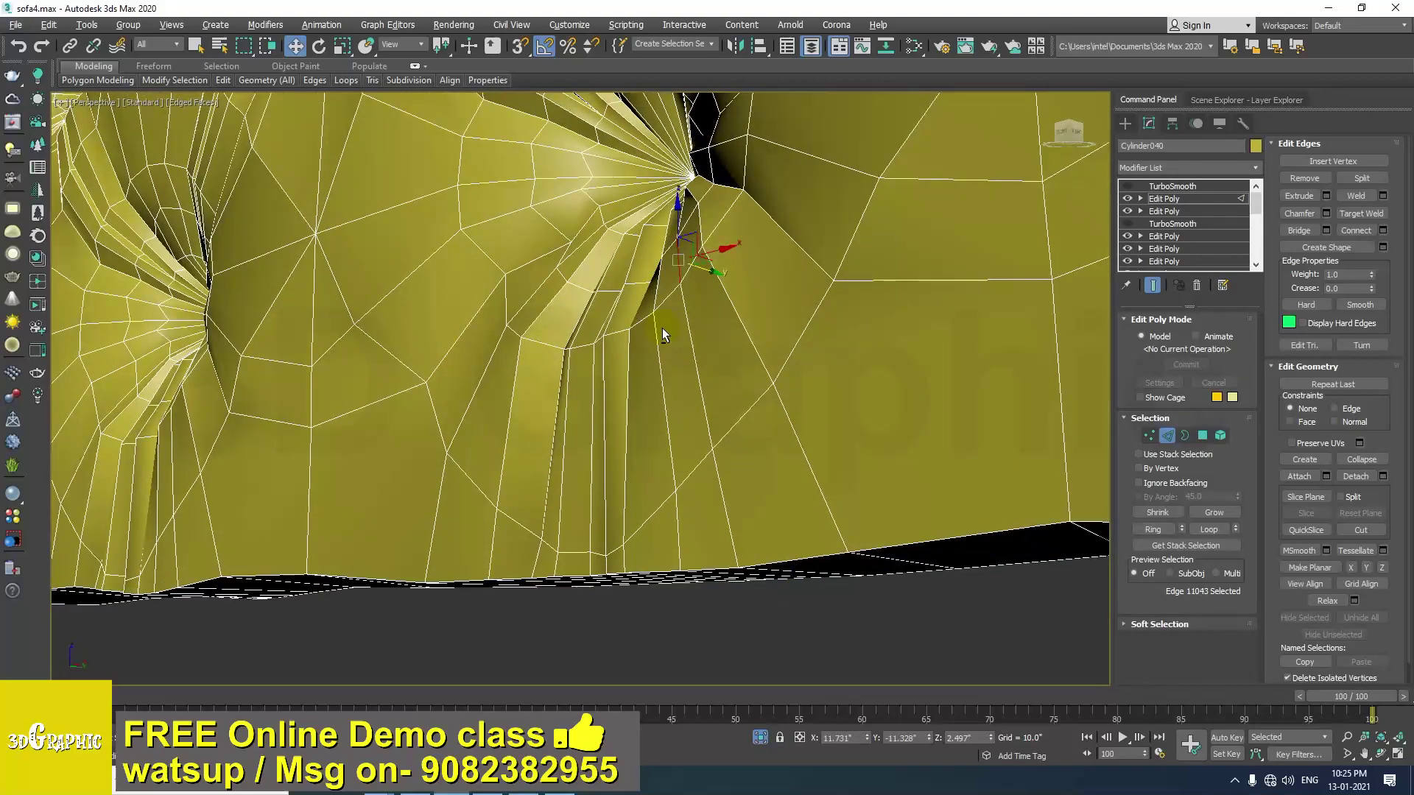
drag(707, 276, 720, 281)
Select eight vertical edges along three ridges of another bottom-row pleat farther left and pull them outward along Y.
scroll(590, 329, down, 5)
alt+middle_drag(564, 330, 802, 378)
middle_drag(625, 366, 678, 353)
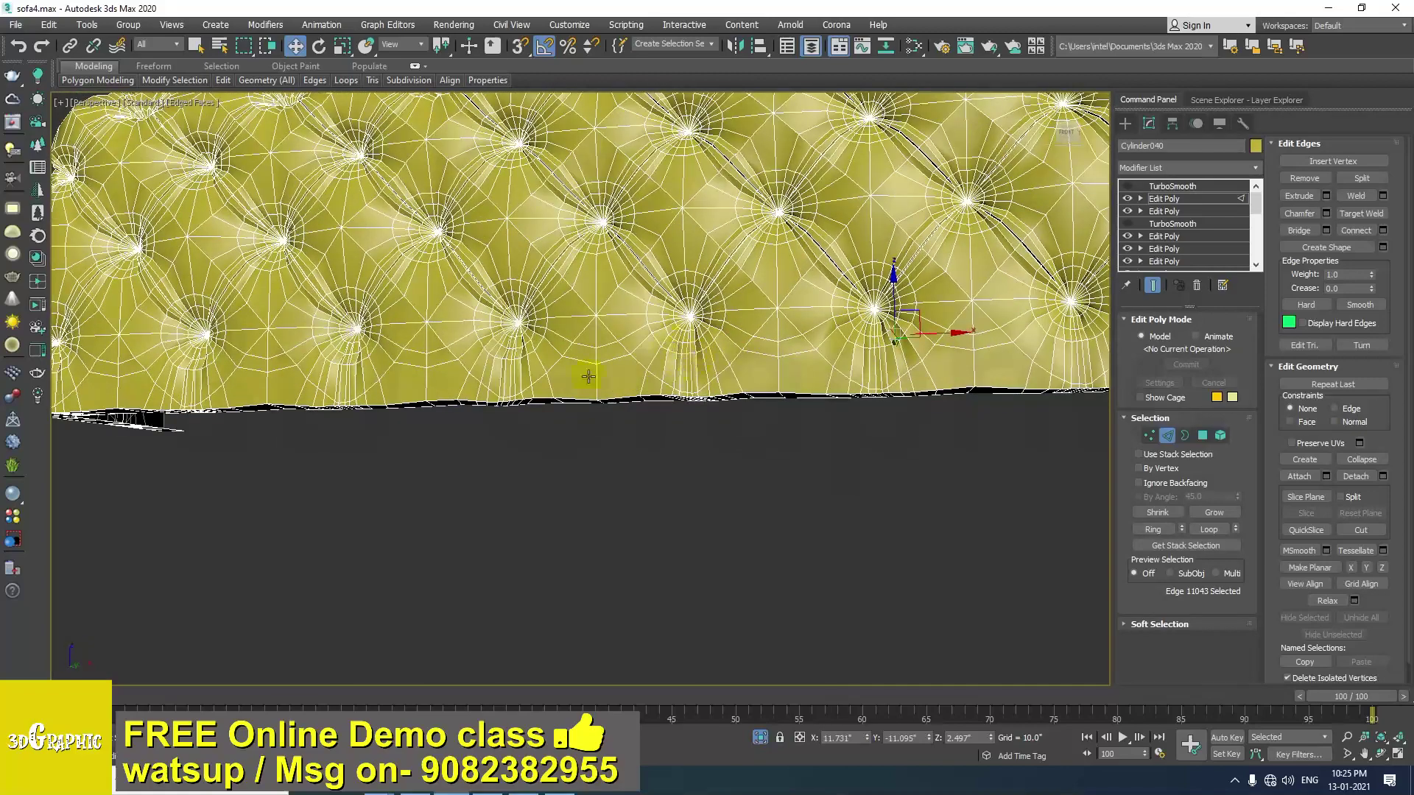
scroll(597, 376, up, 6)
click(609, 329)
alt+middle_drag(609, 330, 608, 395)
ctrl+click(609, 382)
scroll(622, 345, up, 2)
ctrl+click(613, 412)
middle_drag(529, 427, 641, 404)
ctrl+click(620, 437)
ctrl+click(620, 395)
ctrl+click(560, 374)
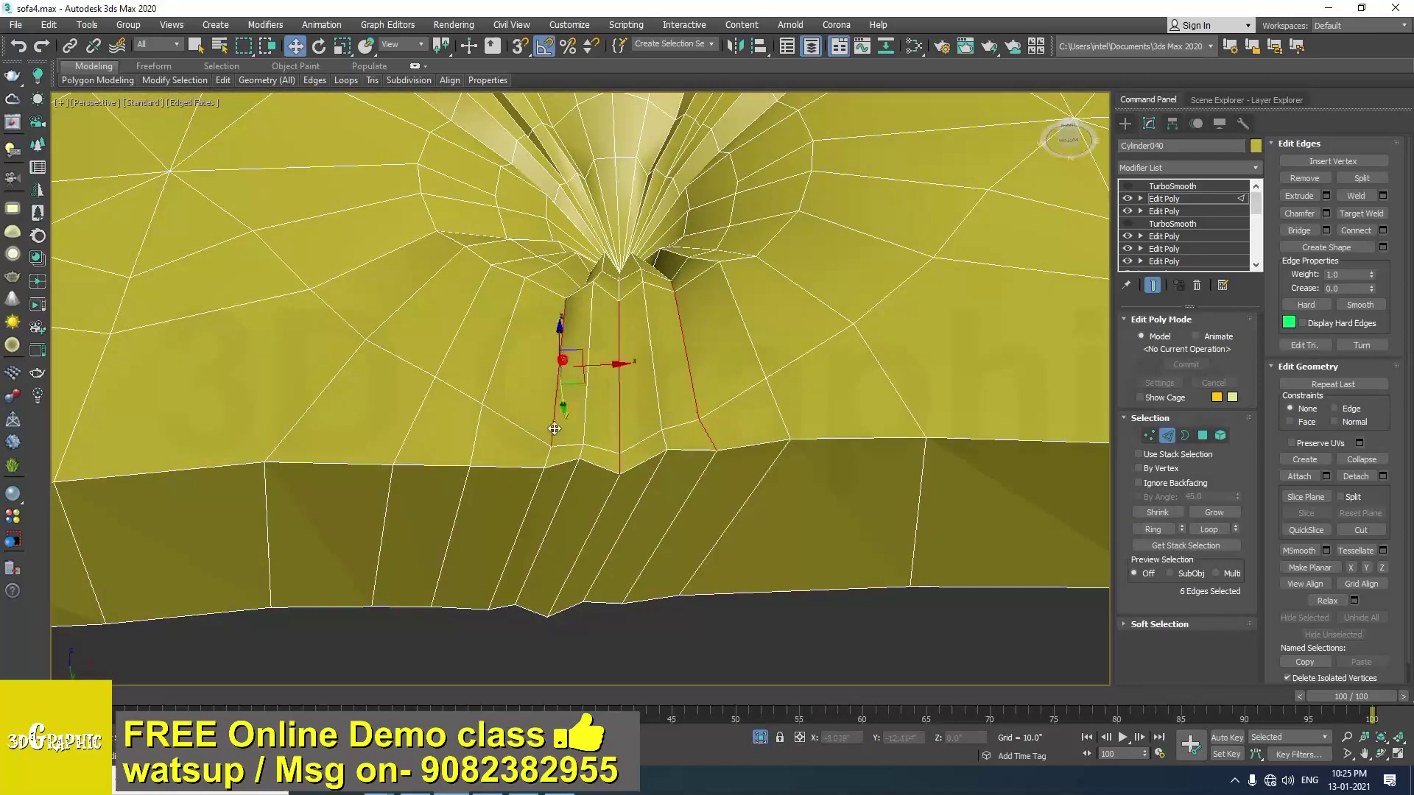
ctrl+click(548, 453)
alt+middle_drag(546, 453, 561, 398)
ctrl+click(578, 248)
alt+middle_drag(577, 248, 564, 444)
drag(563, 434, 568, 407)
alt+middle_drag(584, 339, 679, 413)
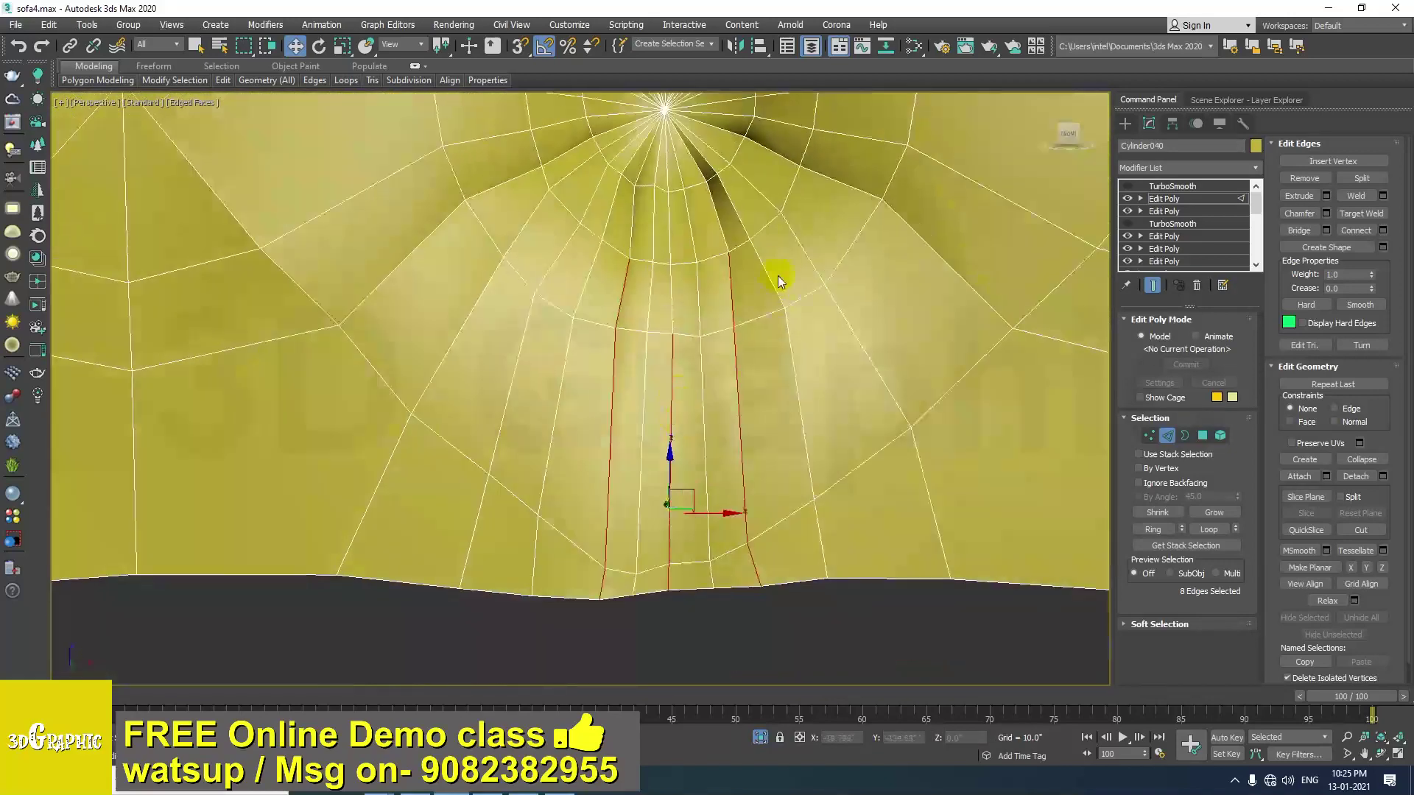
Select the two fold edges running down from the right side of this pleat's button and push them inward along Y.
click(802, 246)
alt+middle_drag(802, 247, 804, 368)
ctrl+click(872, 335)
alt+middle_drag(872, 335, 871, 337)
drag(864, 318, 891, 344)
alt+middle_drag(888, 345, 869, 449)
Select the matching two fold edges on the left side of the button and push them inward along Y.
scroll(869, 449, up, 1)
alt+middle_drag(762, 430, 843, 447)
middle_drag(843, 448, 906, 411)
click(640, 303)
ctrl+click(549, 361)
alt+middle_drag(548, 360, 537, 379)
drag(624, 373, 641, 389)
alt+middle_drag(641, 389, 472, 479)
Select the vertical ridge edges of the pleat under the bottom-row button second from the cushion's left end.
scroll(697, 461, down, 3)
middle_drag(471, 479, 608, 456)
scroll(745, 454, down, 1)
middle_drag(669, 398, 634, 434)
scroll(705, 450, up, 6)
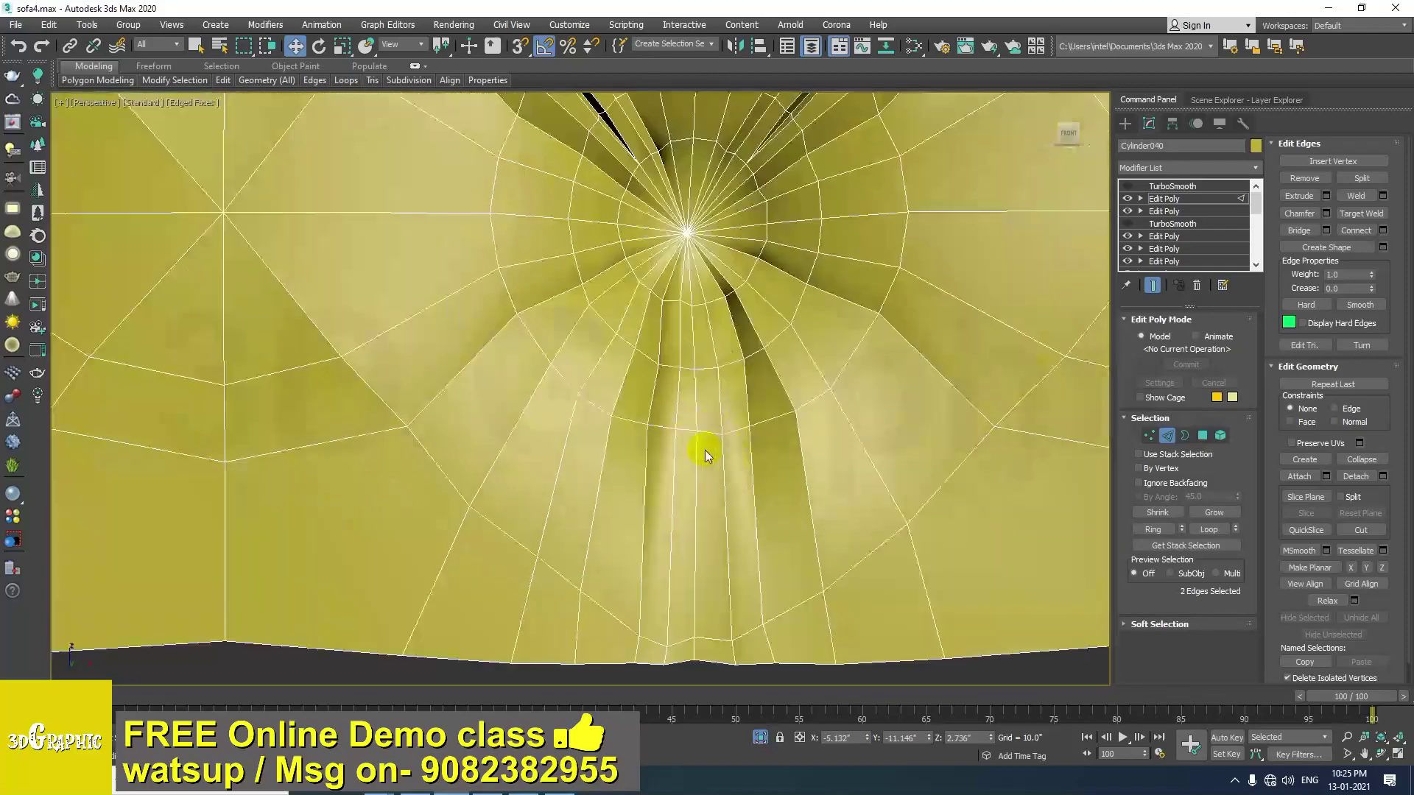
click(744, 391)
scroll(738, 413, down, 1)
alt+middle_drag(729, 455, 688, 388)
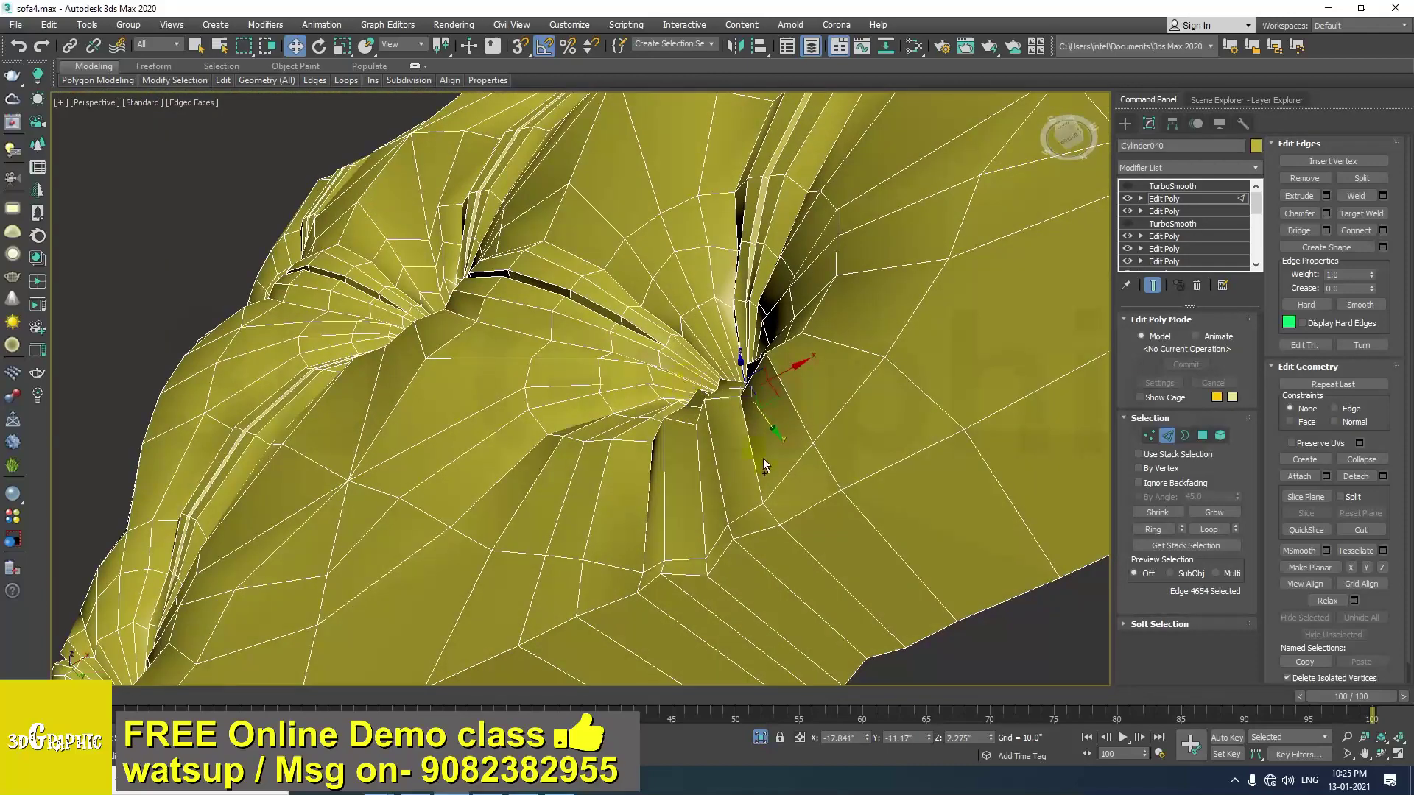
ctrl+click(755, 465)
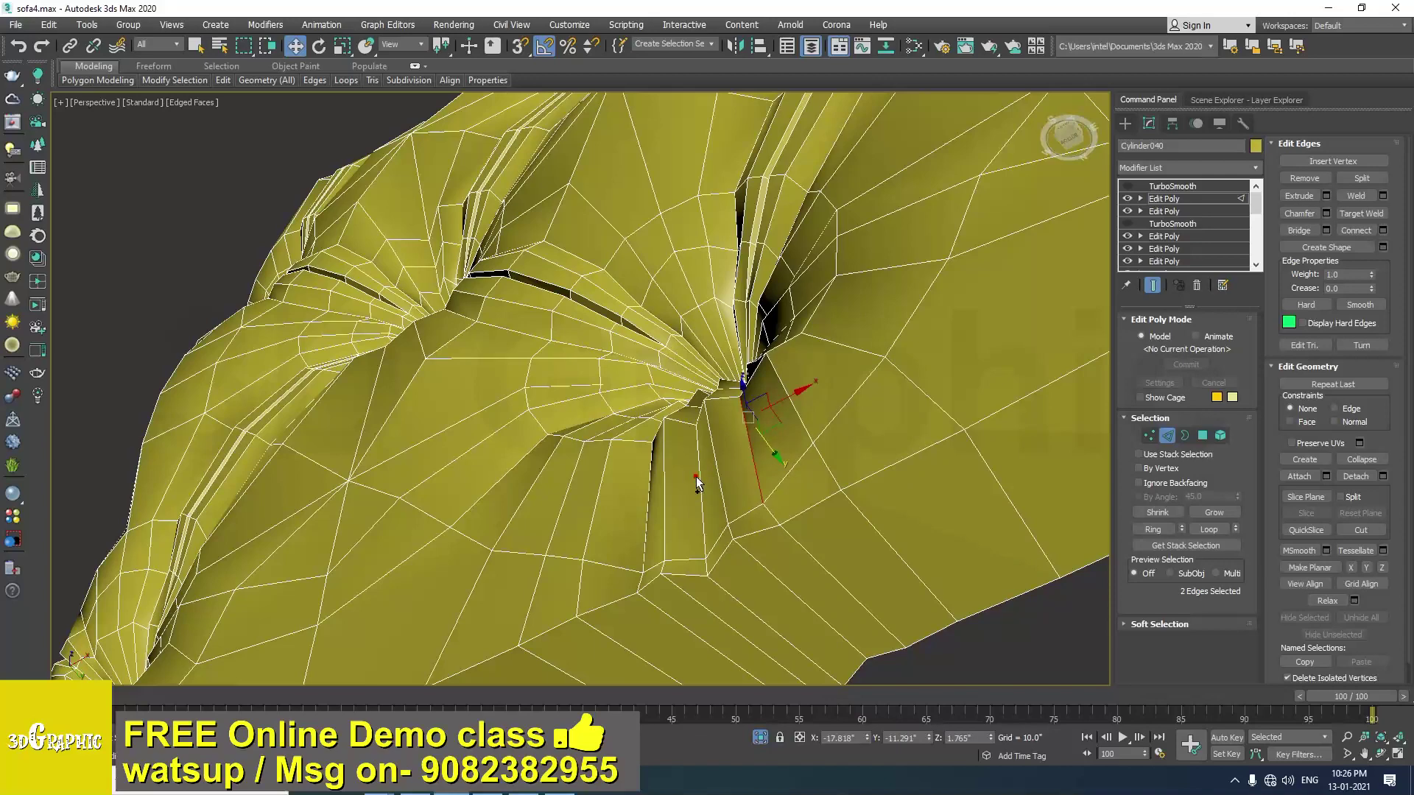
ctrl+click(698, 476)
alt+middle_drag(676, 446, 694, 385)
ctrl+click(654, 382)
ctrl+click(663, 360)
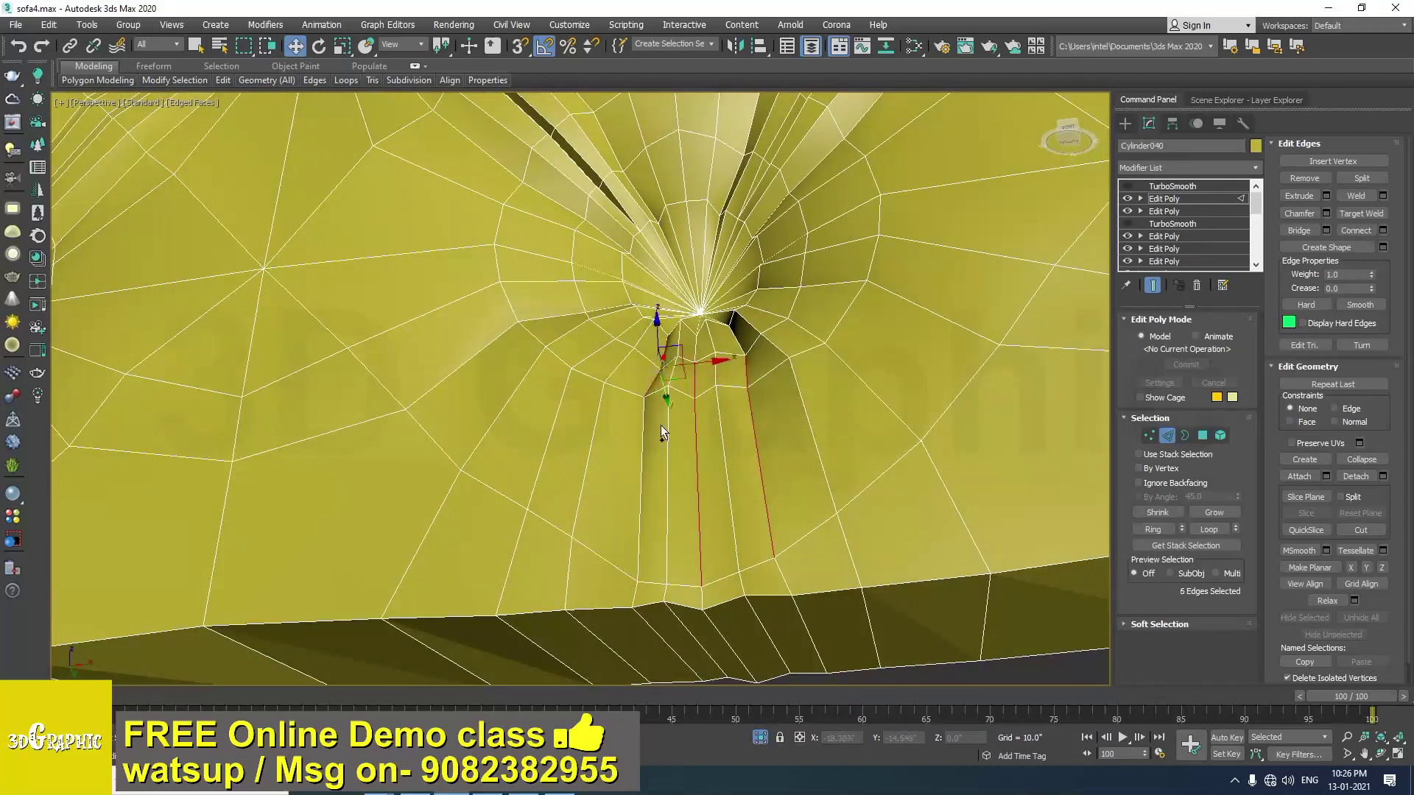
ctrl+click(648, 468)
alt+middle_drag(648, 477, 678, 541)
At vertex level, select a vertex at the pleat's lower end and pull it slightly outward along Y.
key(1)
click(714, 520)
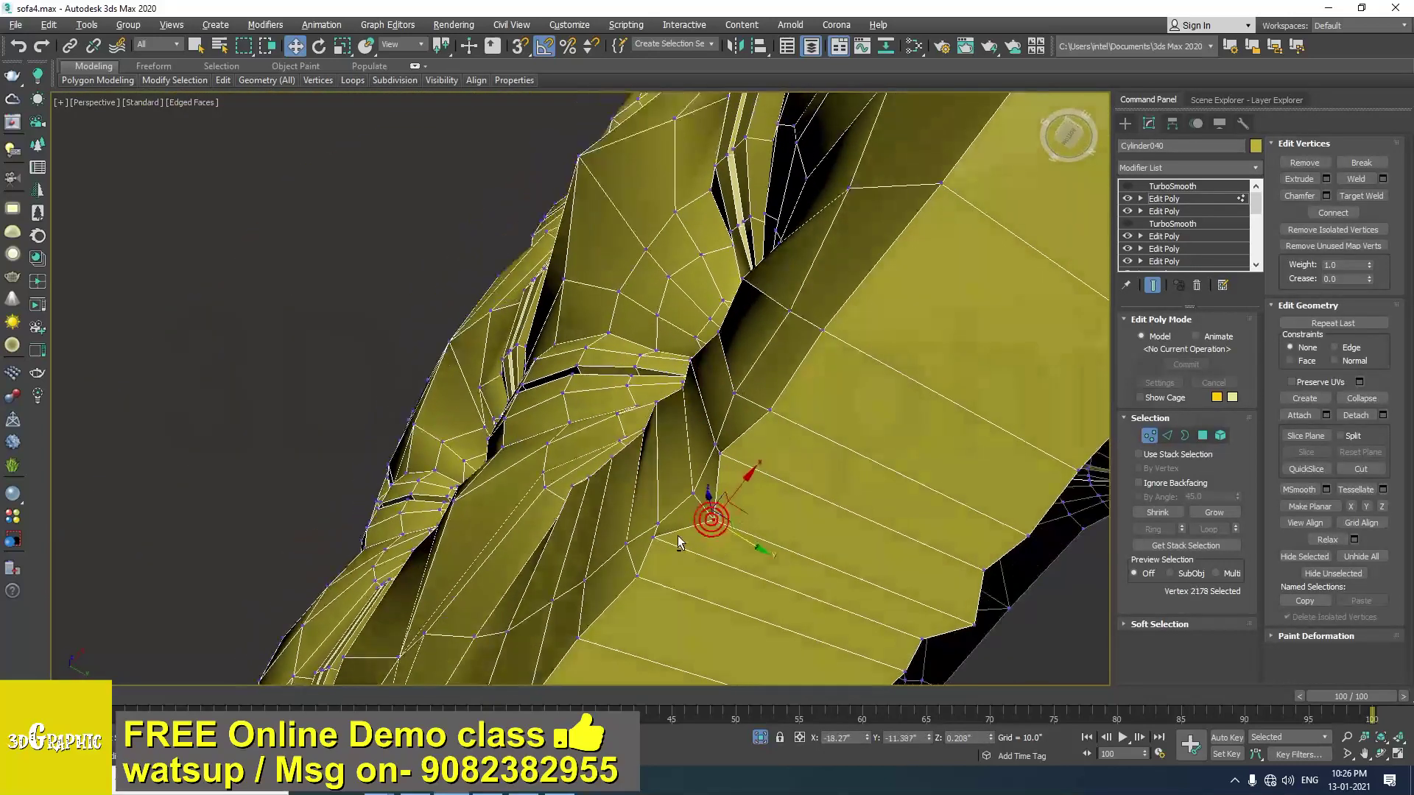
drag(751, 544, 734, 529)
alt+middle_drag(734, 528, 704, 541)
scroll(535, 504, down, 3)
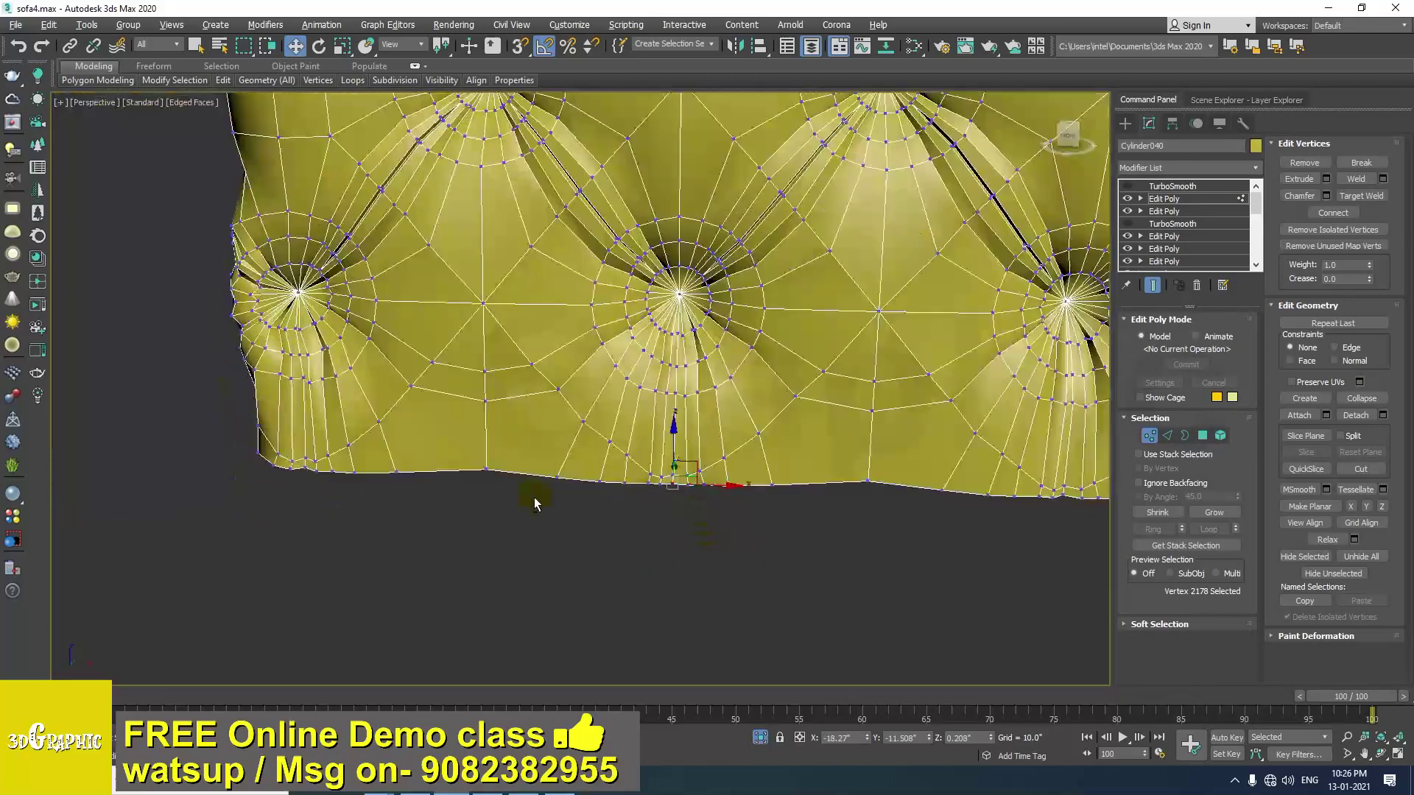
Turn the upper TurboSmooth back on, deselect the cushion and hide the mesh edges.
click(1167, 186)
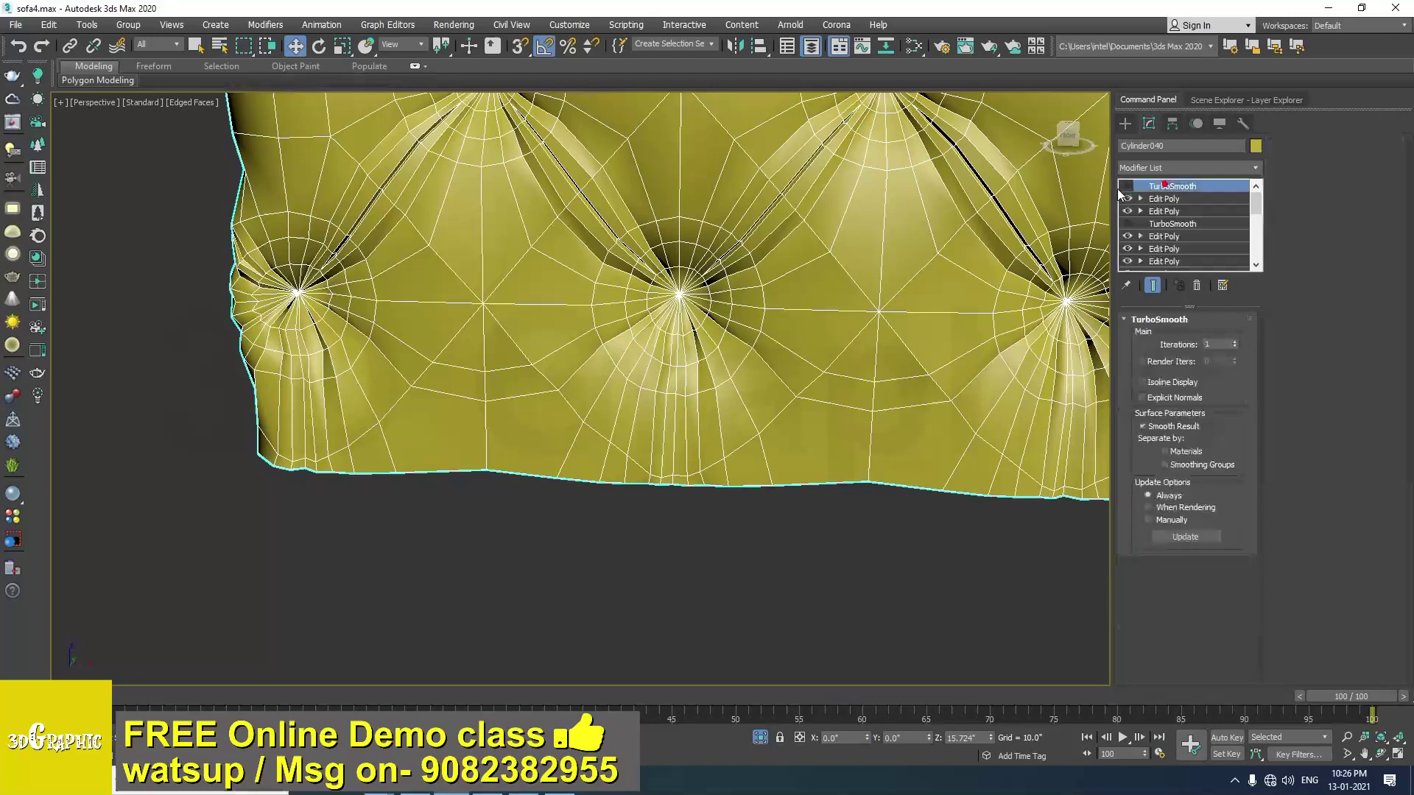
click(1127, 186)
click(856, 554)
key(F4)
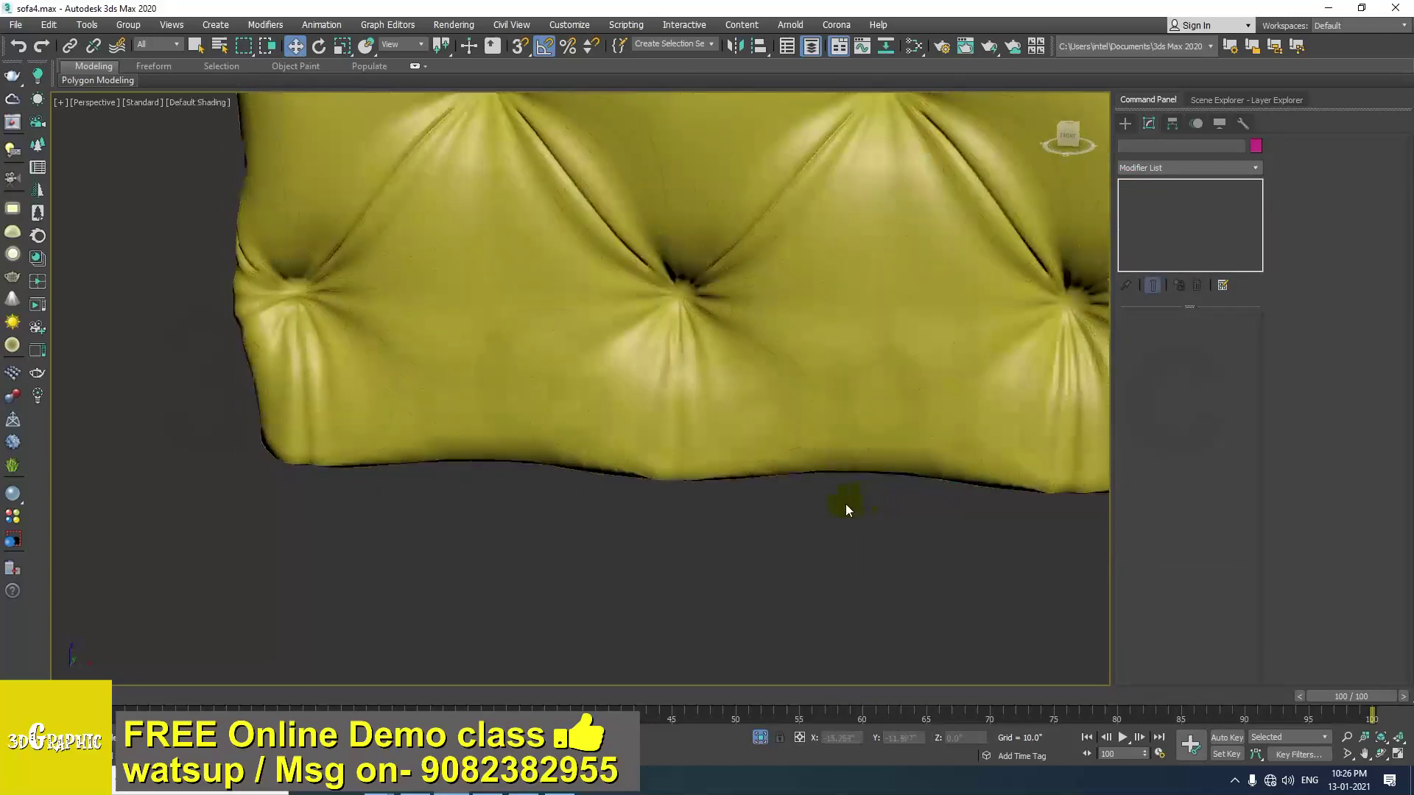
Examine the smoothed cushion's lower border pleats from end to end, along with its overall shape from several sides.
scroll(846, 504, down, 5)
alt+middle_drag(818, 524, 683, 547)
scroll(705, 541, up, 3)
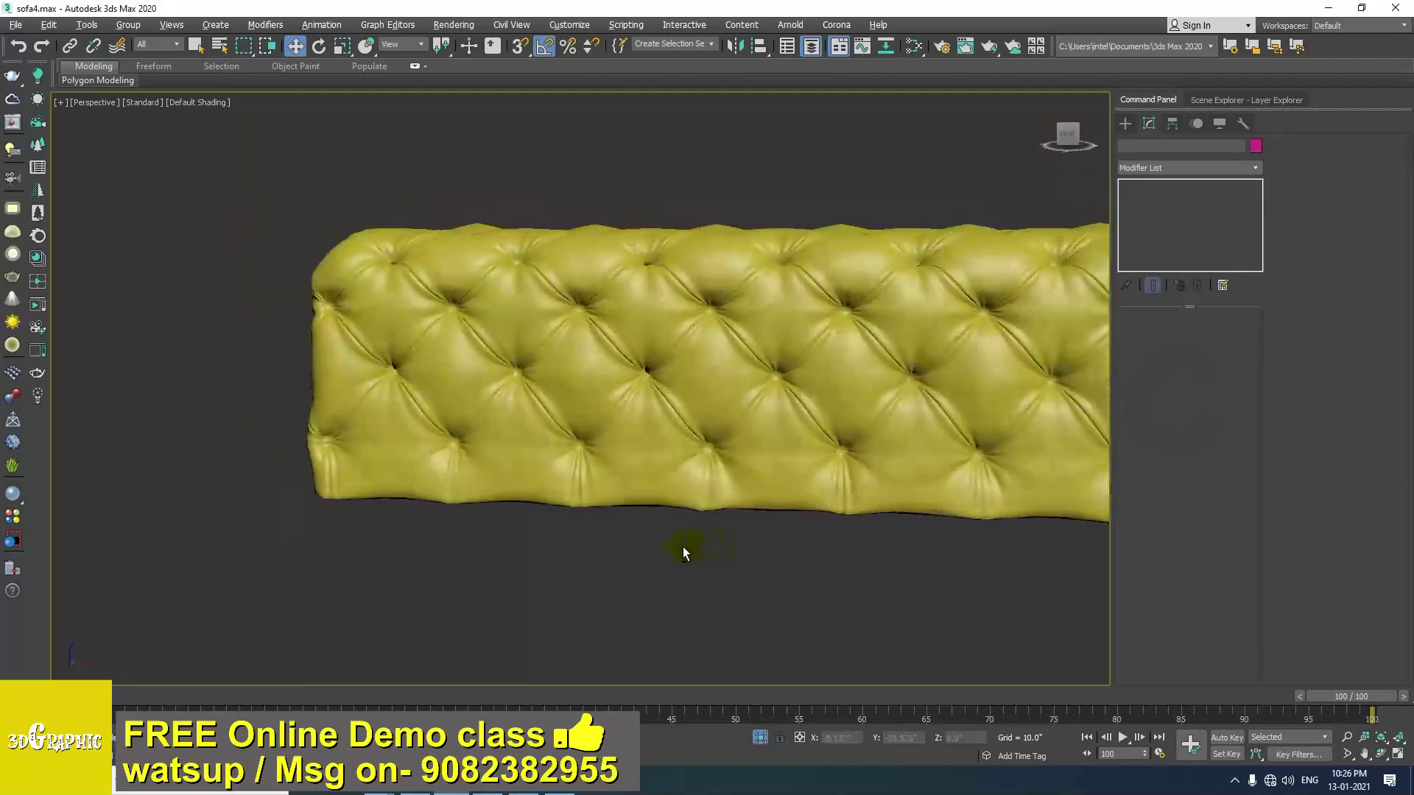
click(390, 489)
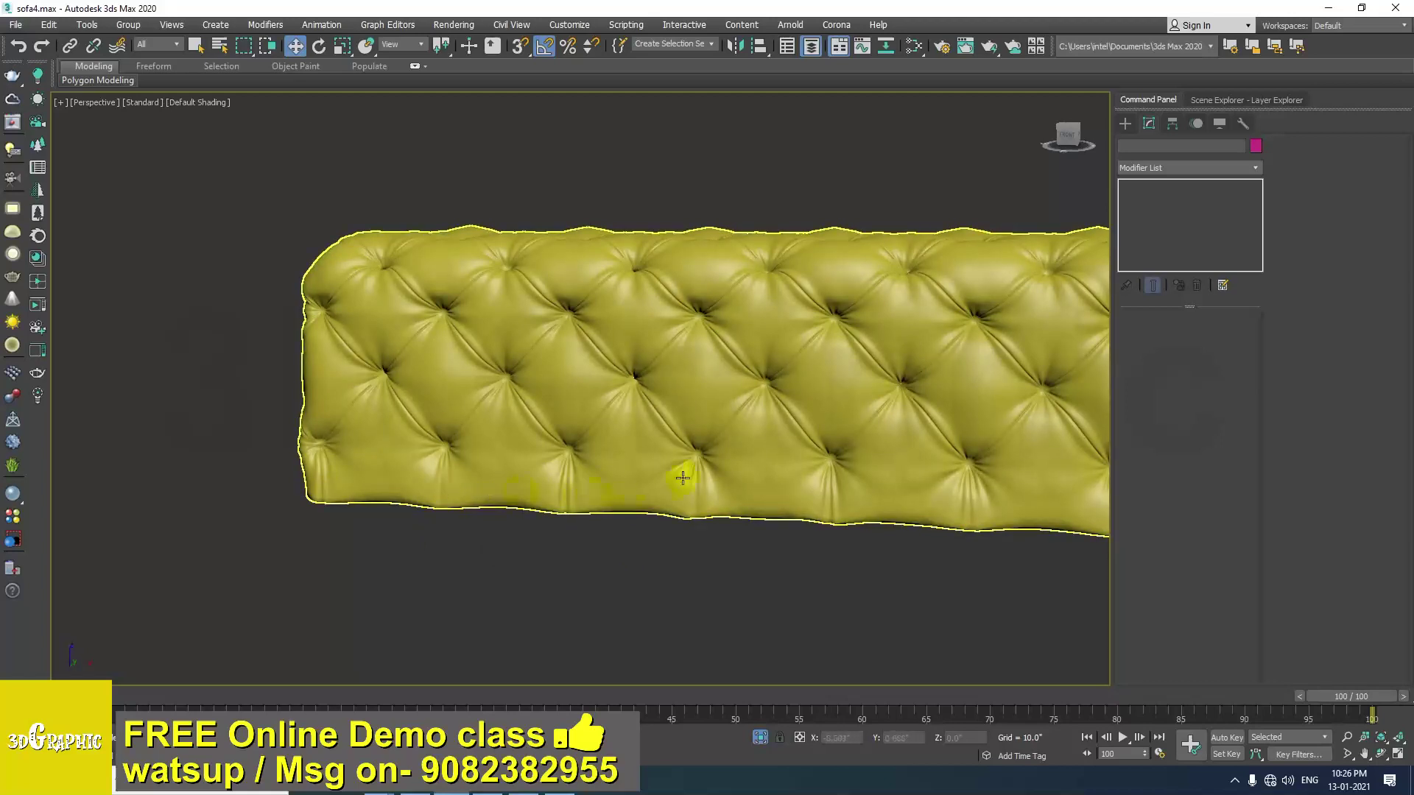
middle_drag(742, 505, 496, 496)
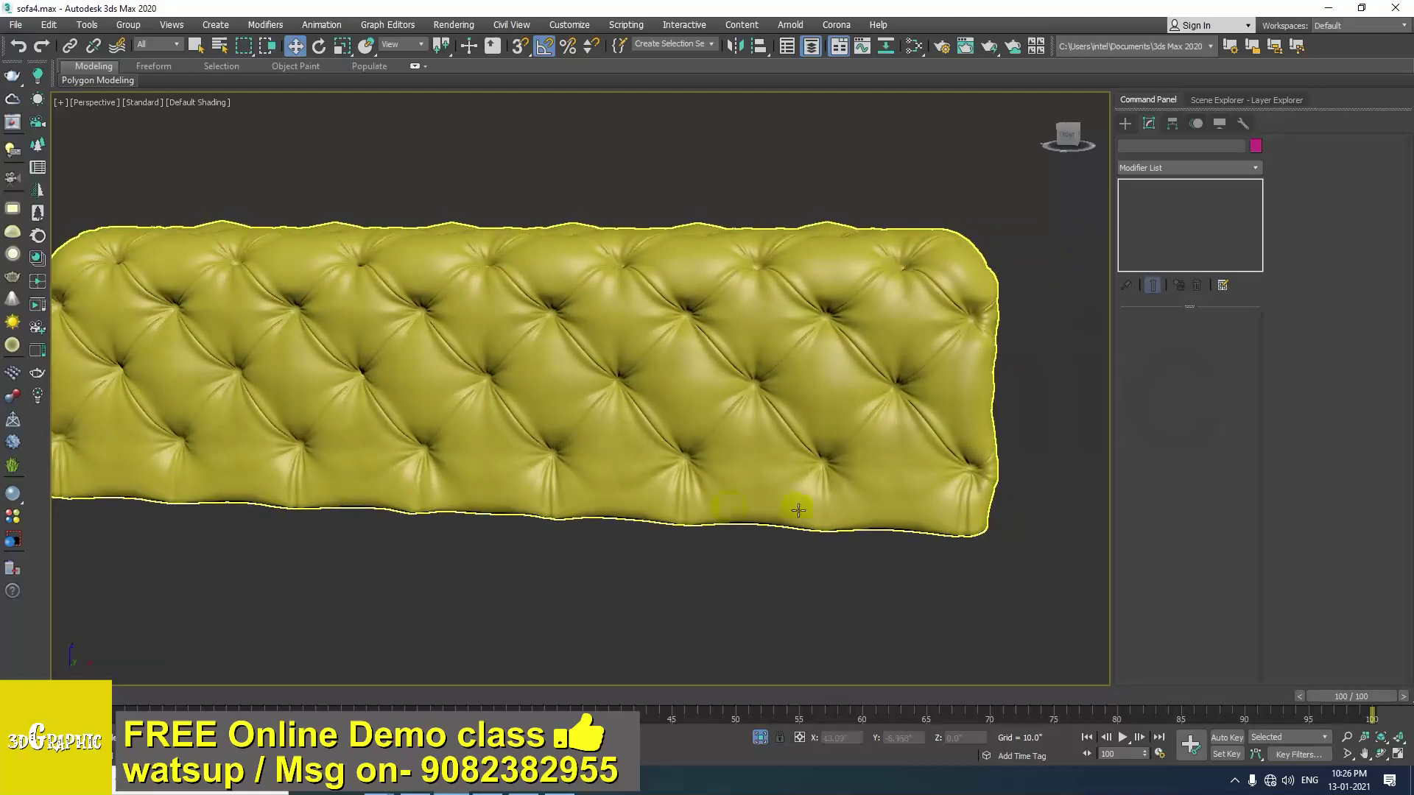
scroll(923, 509, down, 4)
alt+middle_drag(913, 510, 858, 520)
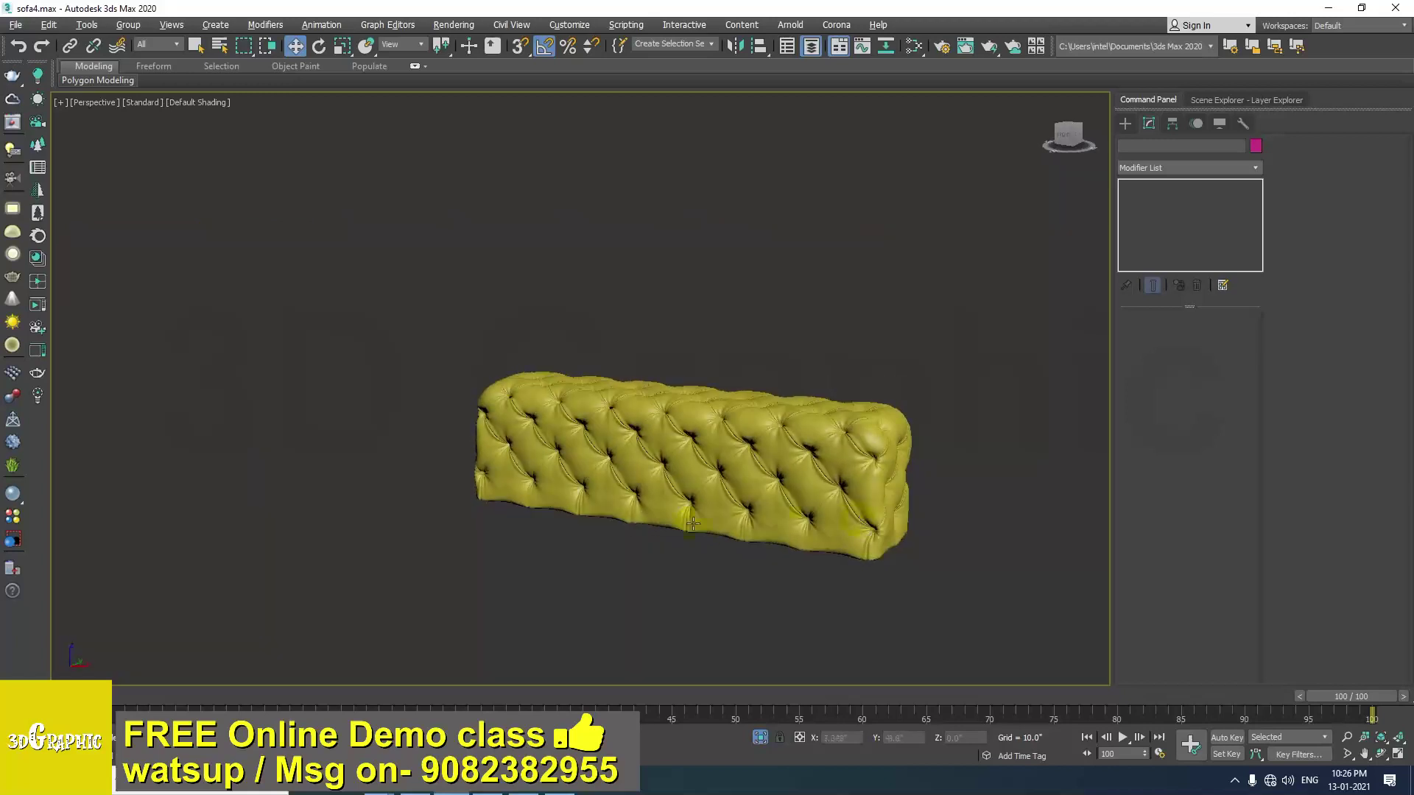
alt+middle_drag(693, 524, 699, 521)
alt+middle_drag(764, 446, 819, 522)
alt+middle_drag(711, 514, 761, 441)
scroll(767, 445, up, 2)
Select the cushion and turn off its upper TurboSmooth.
click(761, 440)
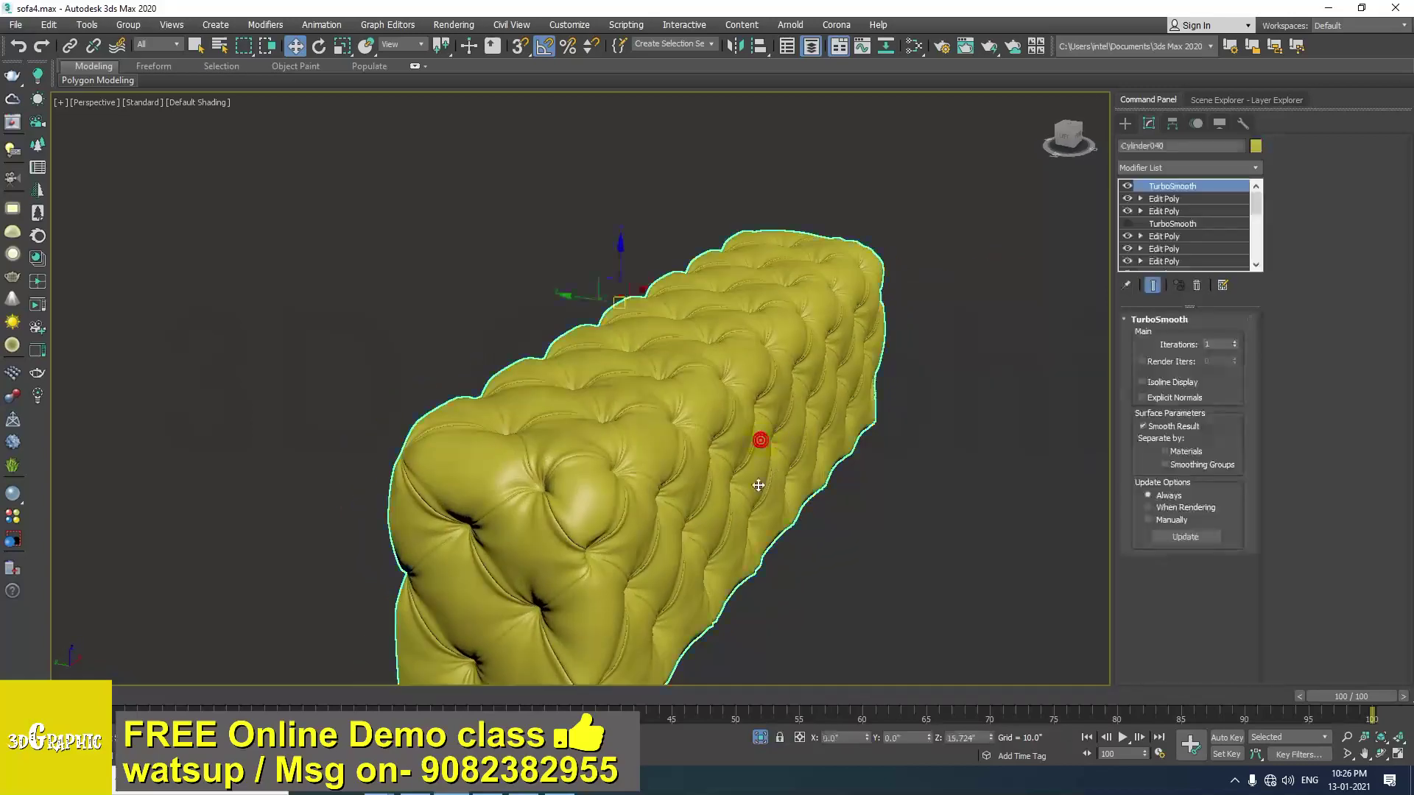
click(1126, 186)
alt+middle_drag(803, 335, 604, 318)
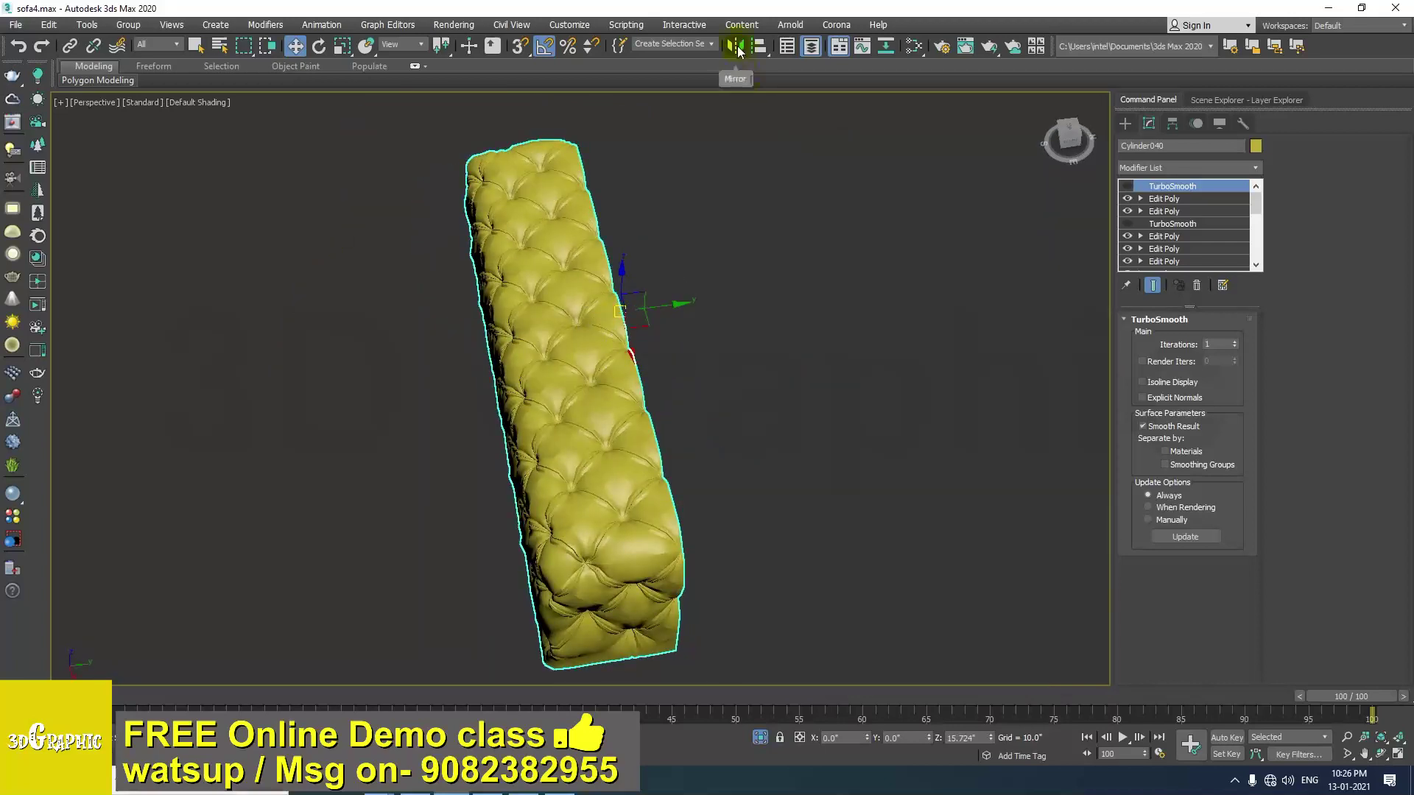
Mirror the cushion along the Y axis as a copy with zero offset.
click(736, 47)
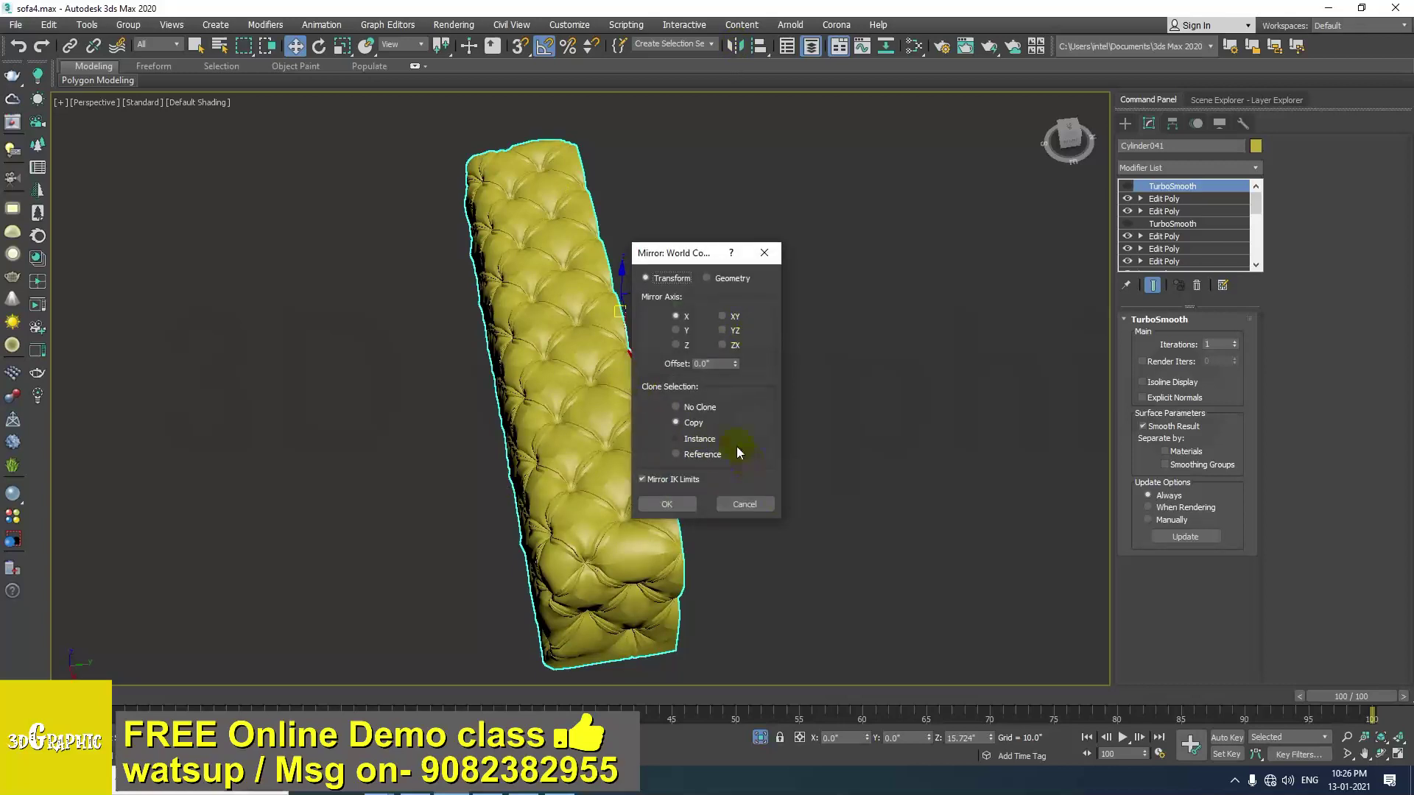
drag(702, 262, 829, 256)
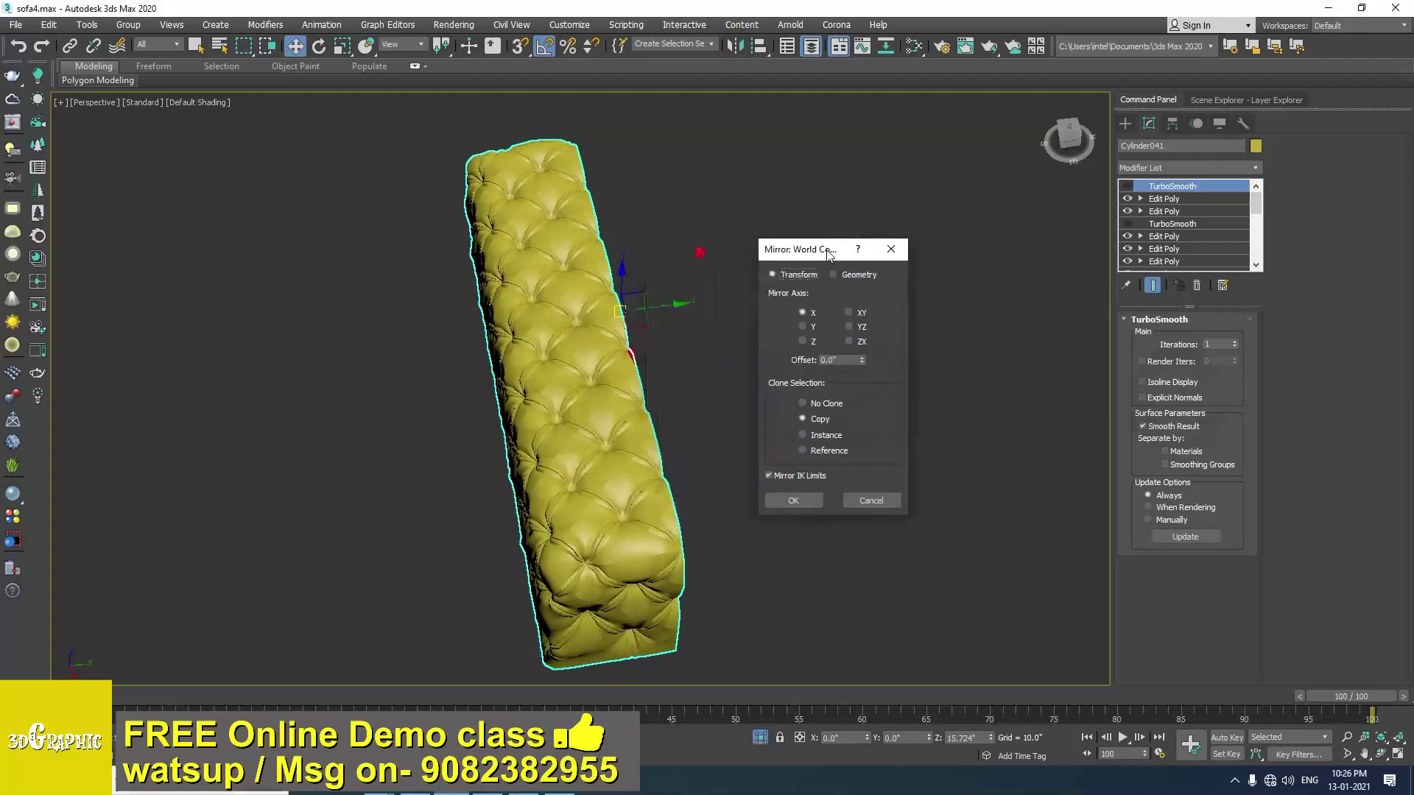
click(810, 328)
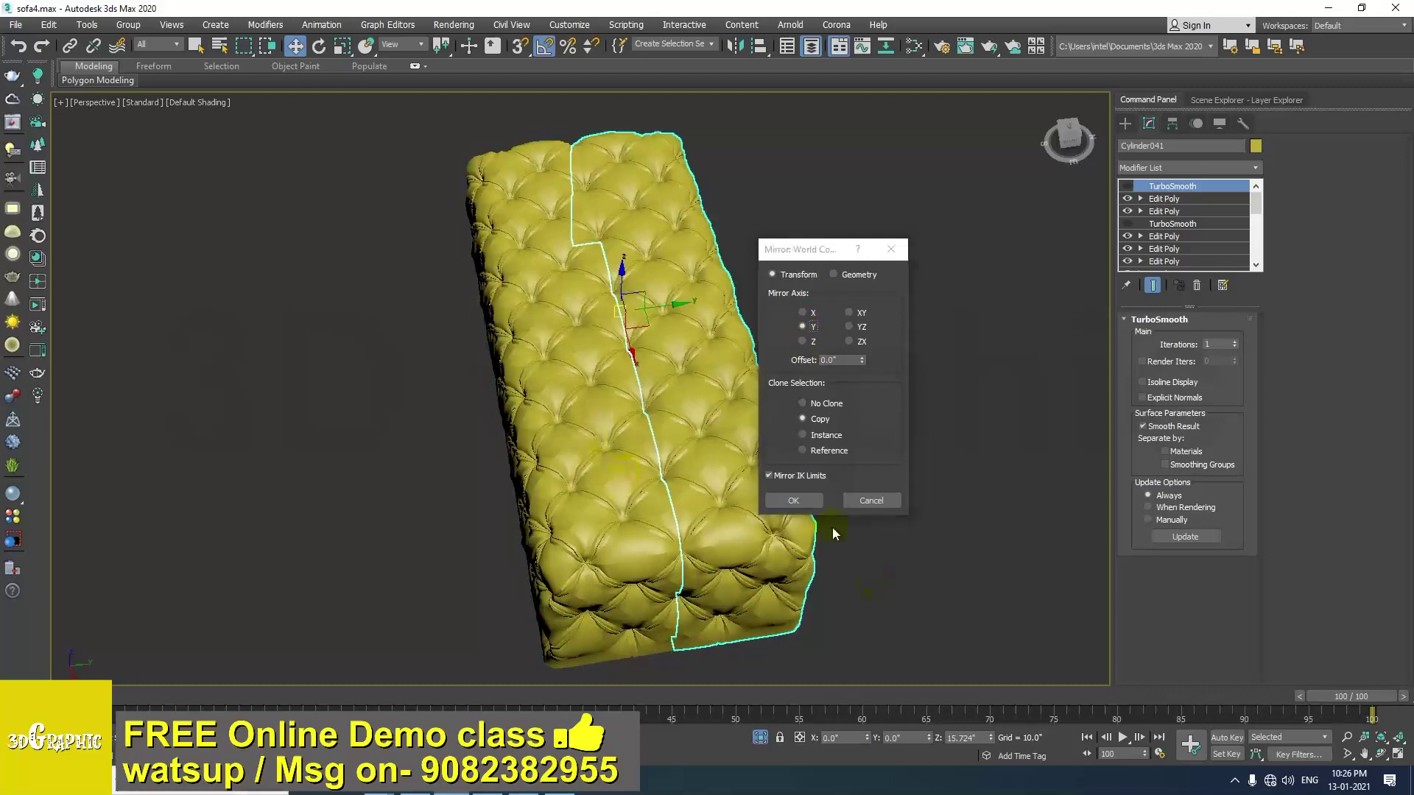
click(805, 503)
alt+middle_drag(737, 538, 691, 507)
scroll(625, 392, up, 3)
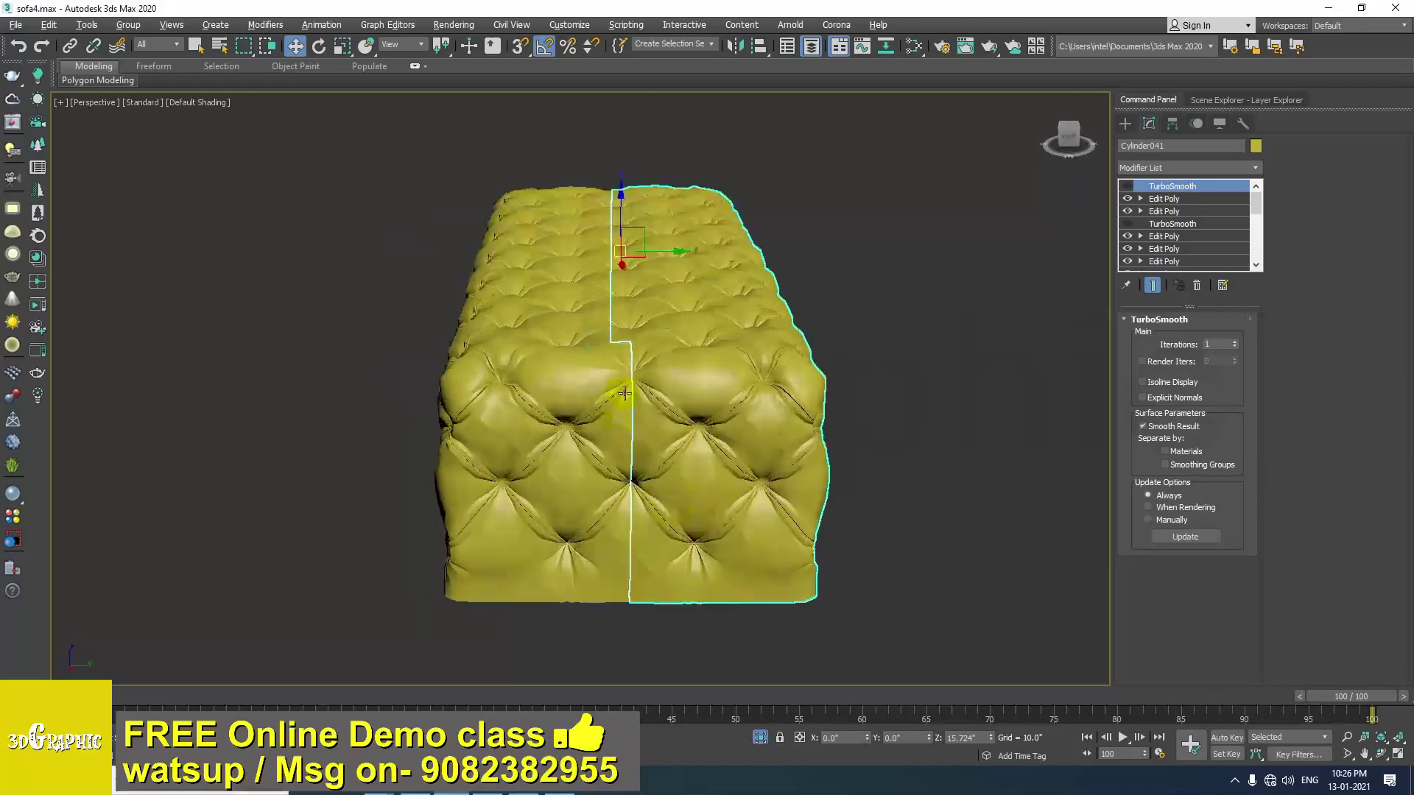
Display the mesh edges and delete the upper TurboSmooth from the mirrored copy's modifier stack.
key(F4)
alt+middle_drag(672, 366, 645, 382)
scroll(643, 263, up, 4)
scroll(648, 280, down, 1)
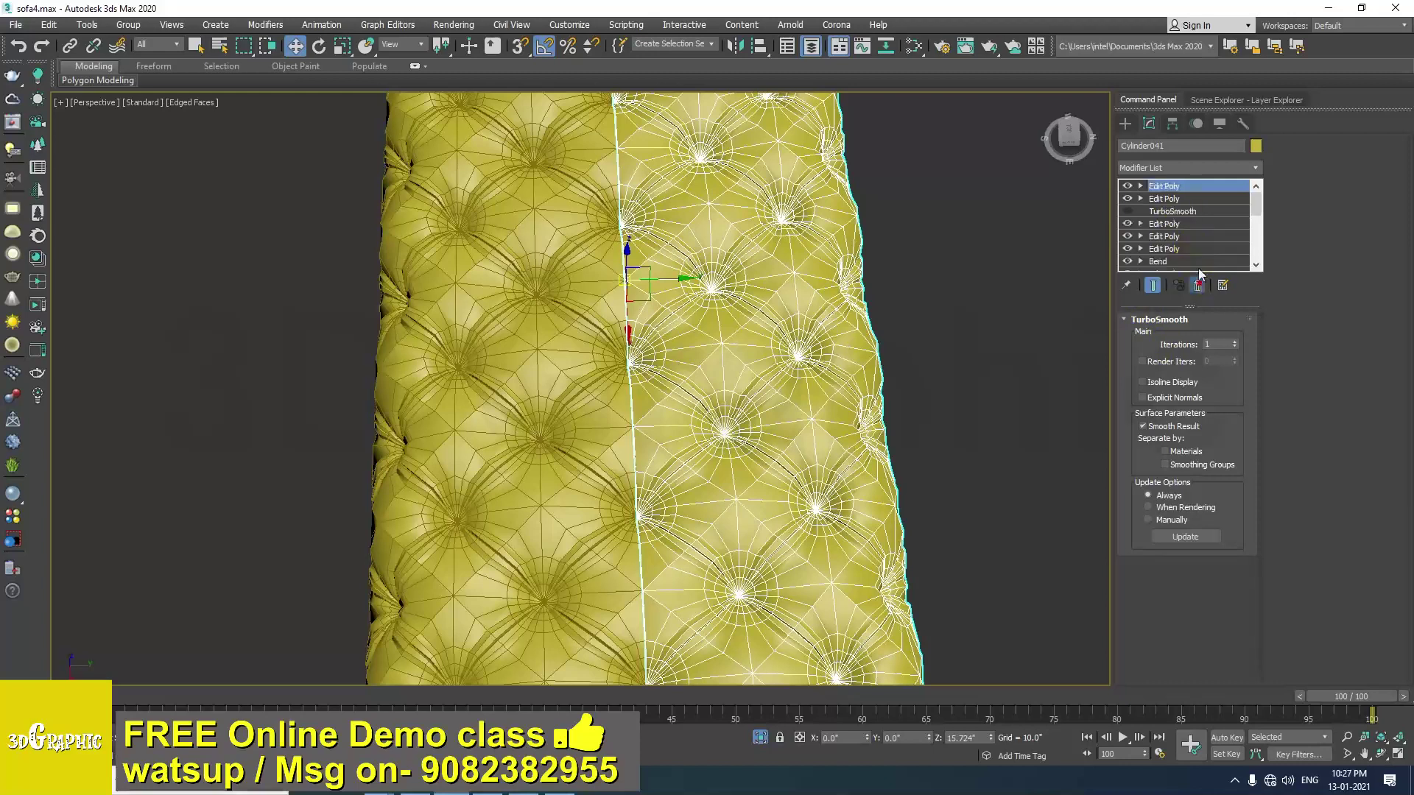
Add an Edit Poly modifier on top of the mirrored copy's stack.
click(1184, 168)
key(e)
key(e)
key(e)
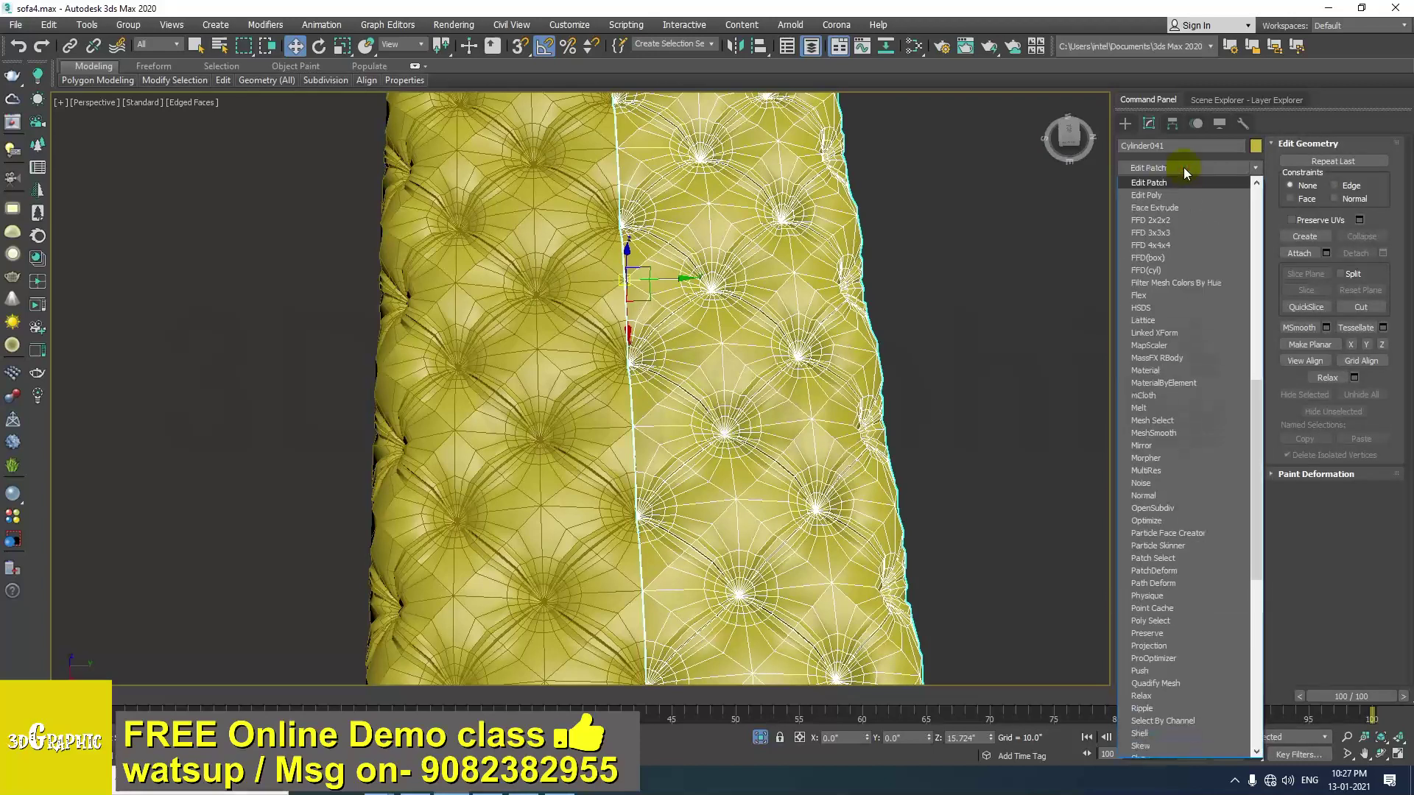
key(e)
key(Return)
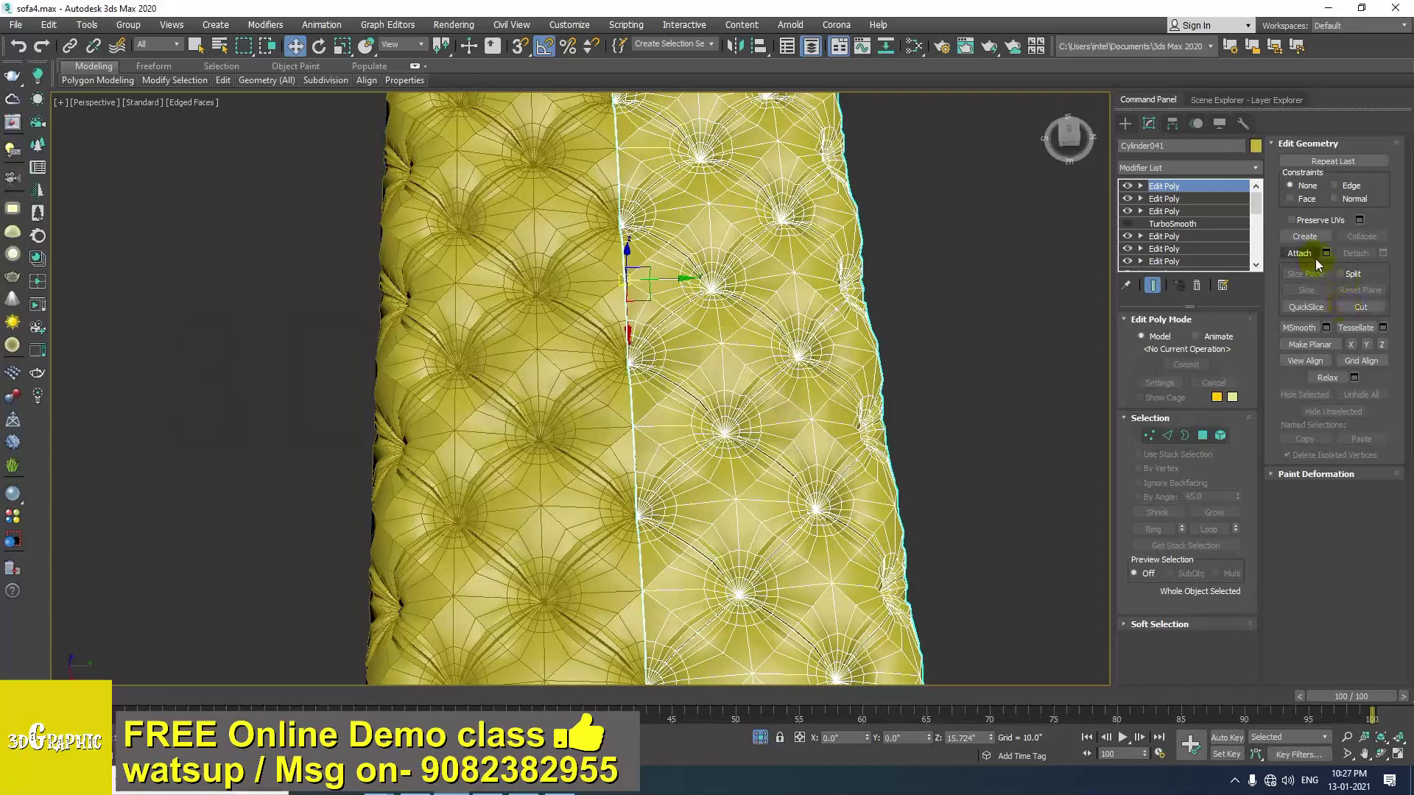
Select the original cushion half and delete its upper TurboSmooth.
click(561, 284)
click(1202, 285)
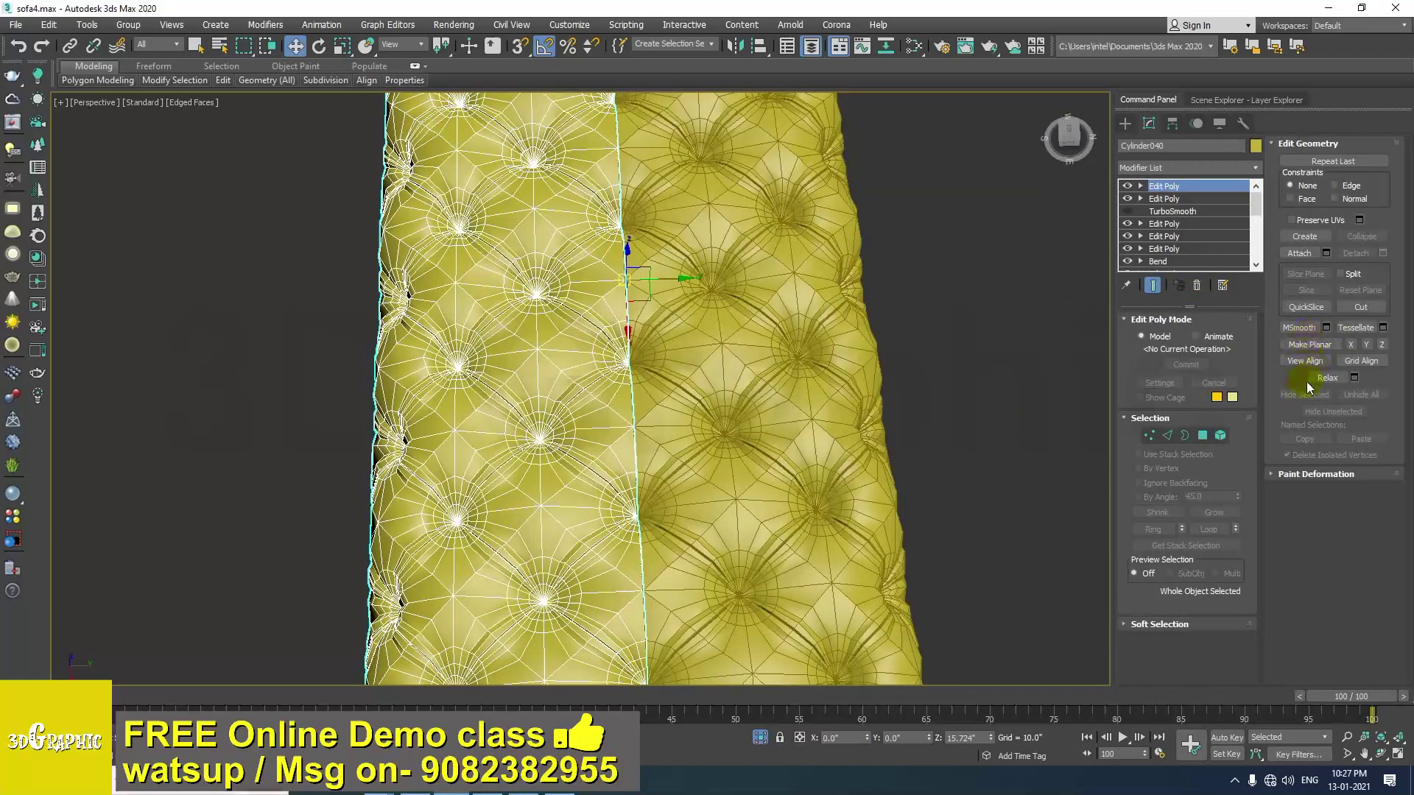
Attach the other cushion half to the selected half so both form one object.
click(1308, 252)
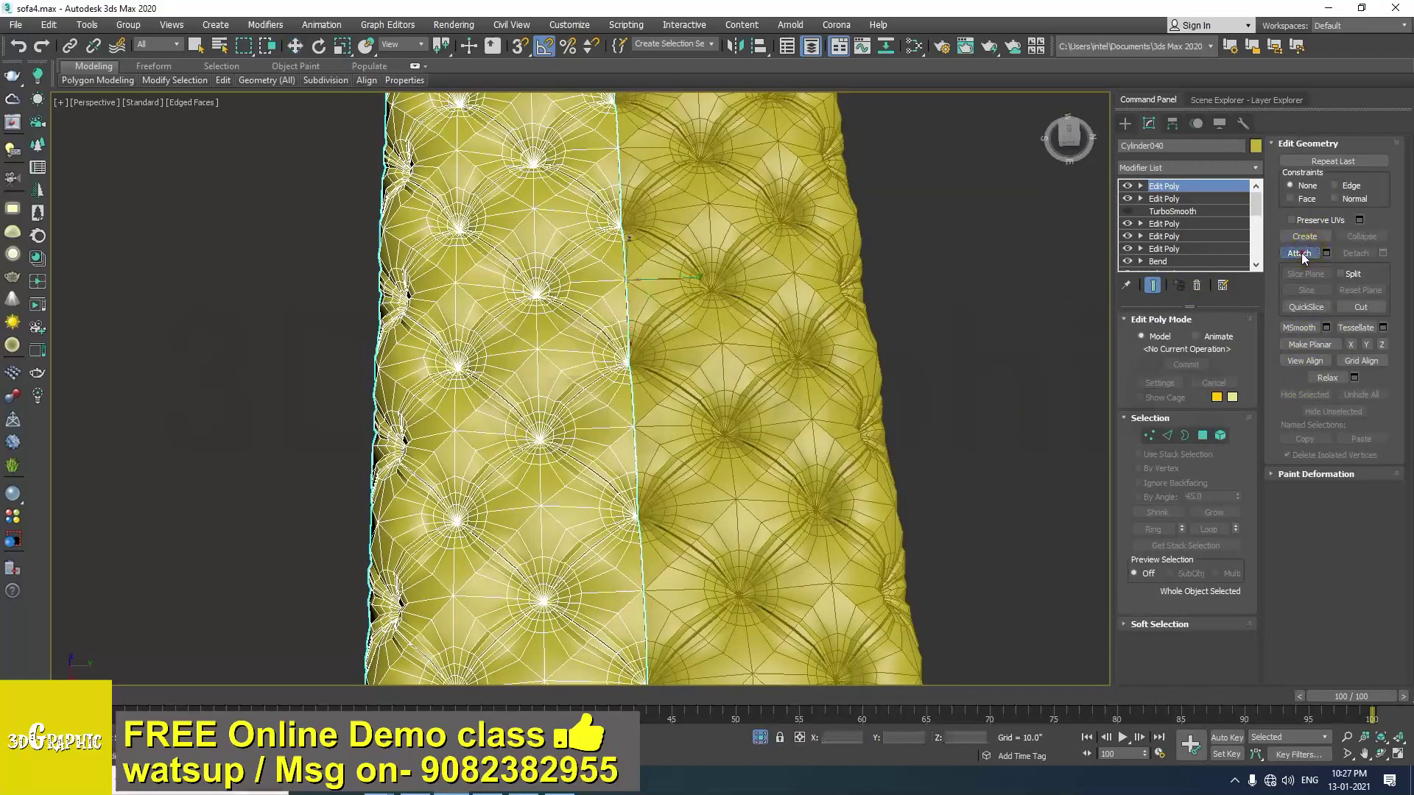
click(754, 297)
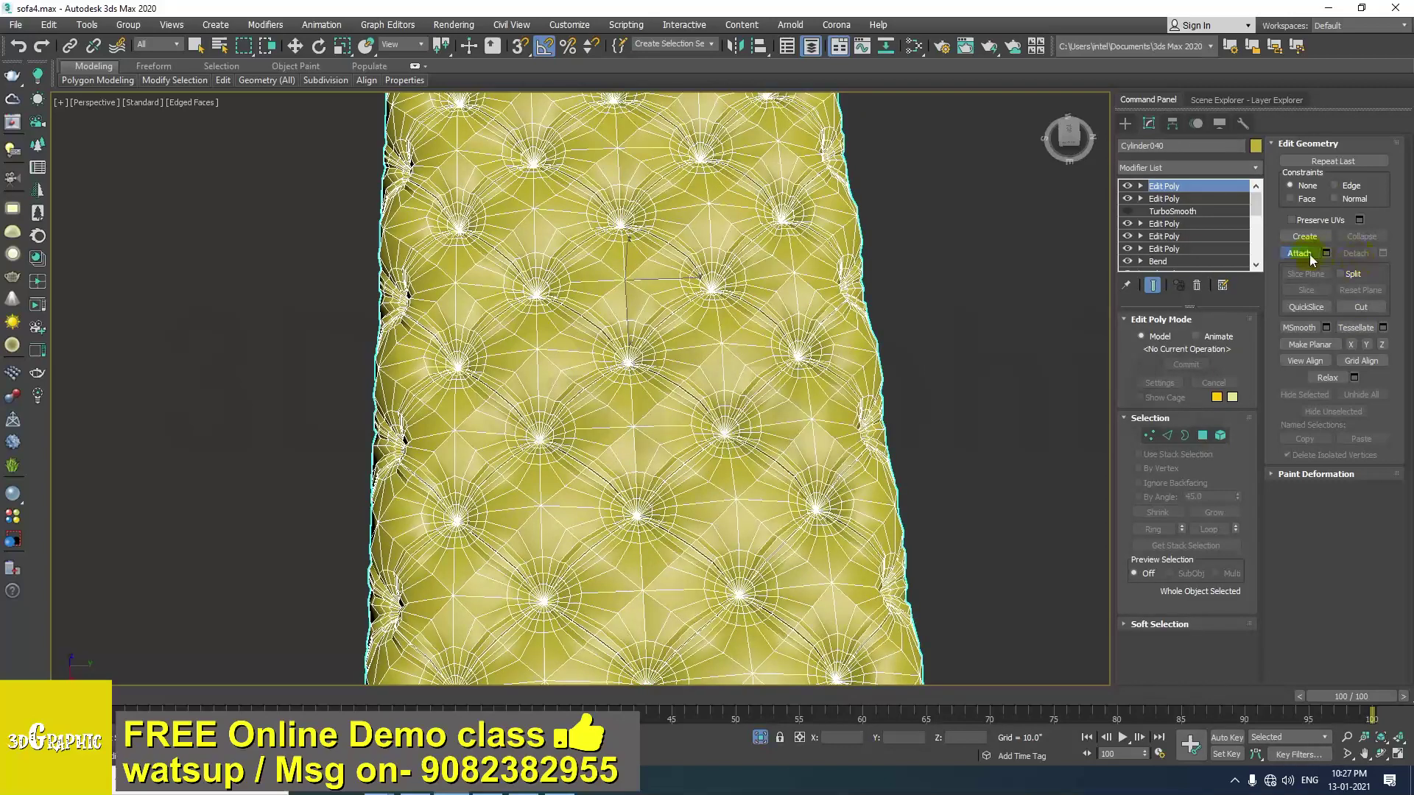
key(w)
Select the open borders of both cushion halves in Border mode, including the shared centre seam.
scroll(704, 398, down, 8)
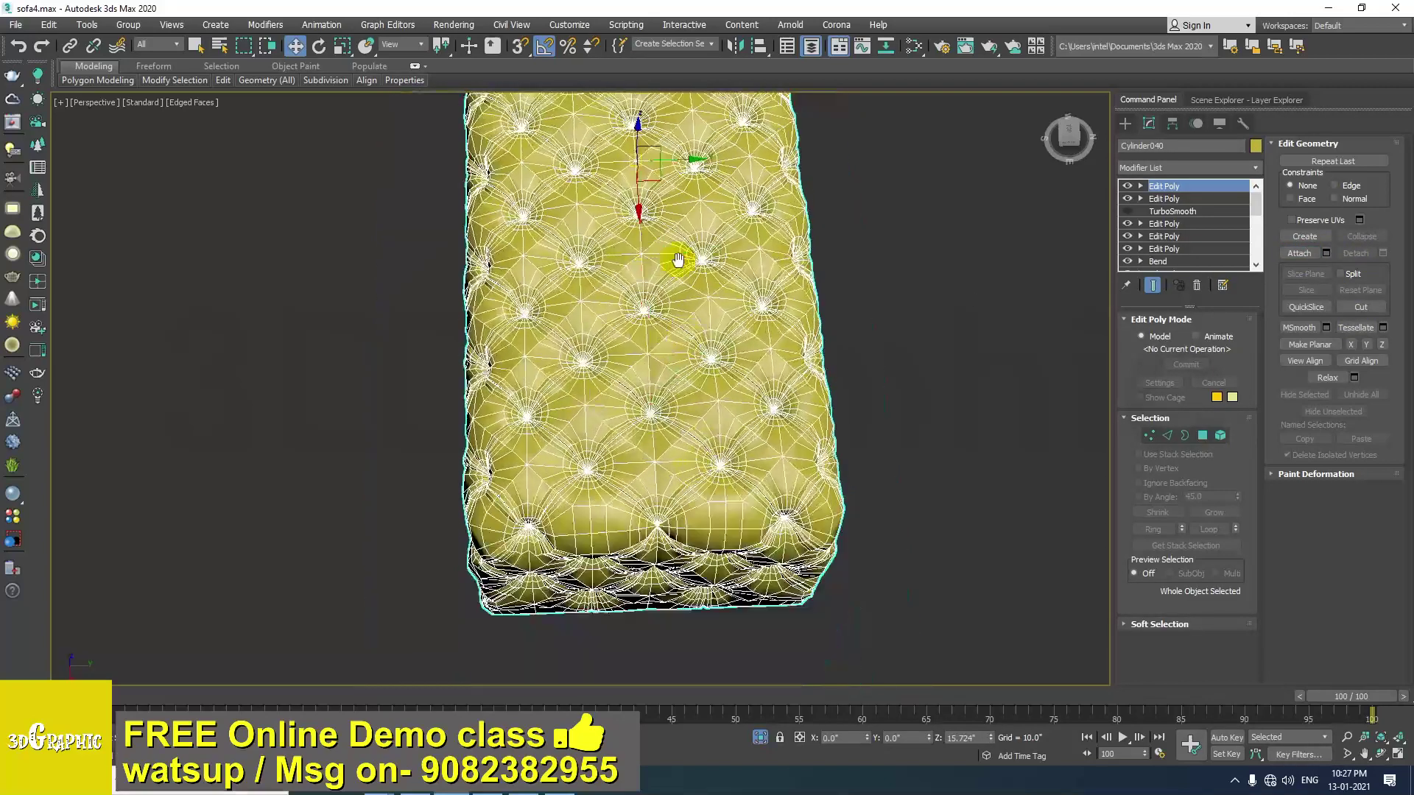
scroll(612, 415, up, 9)
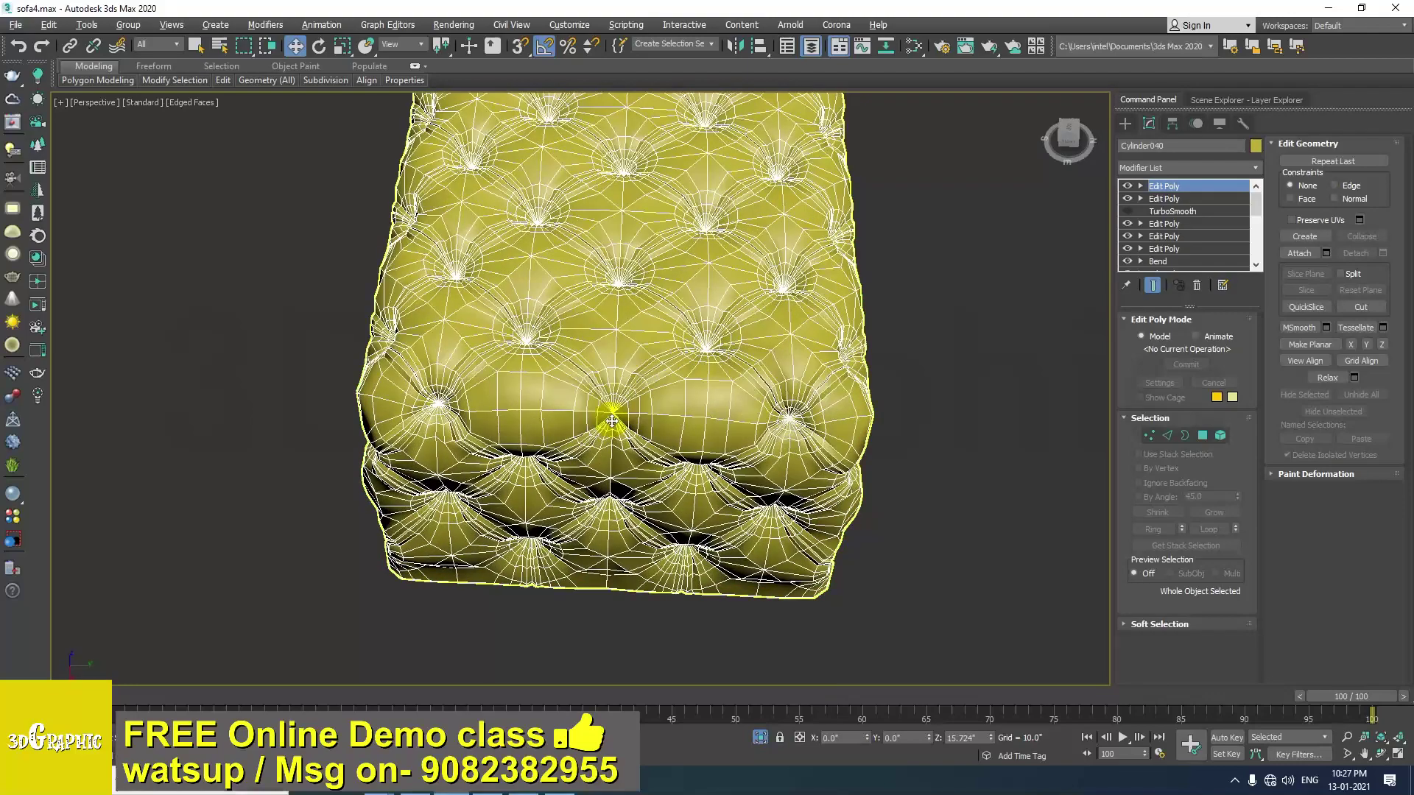
scroll(620, 394, down, 4)
scroll(623, 389, down, 4)
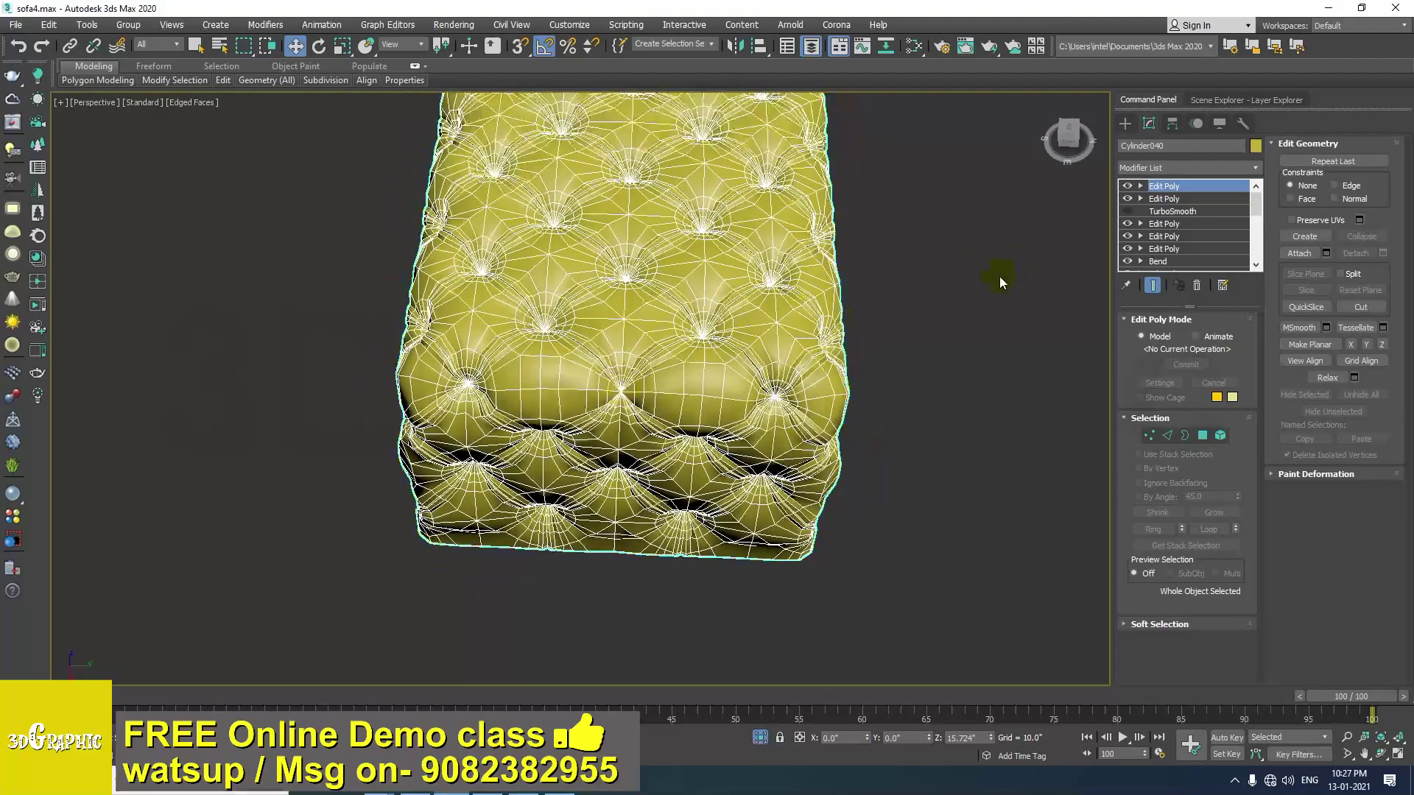
click(1185, 435)
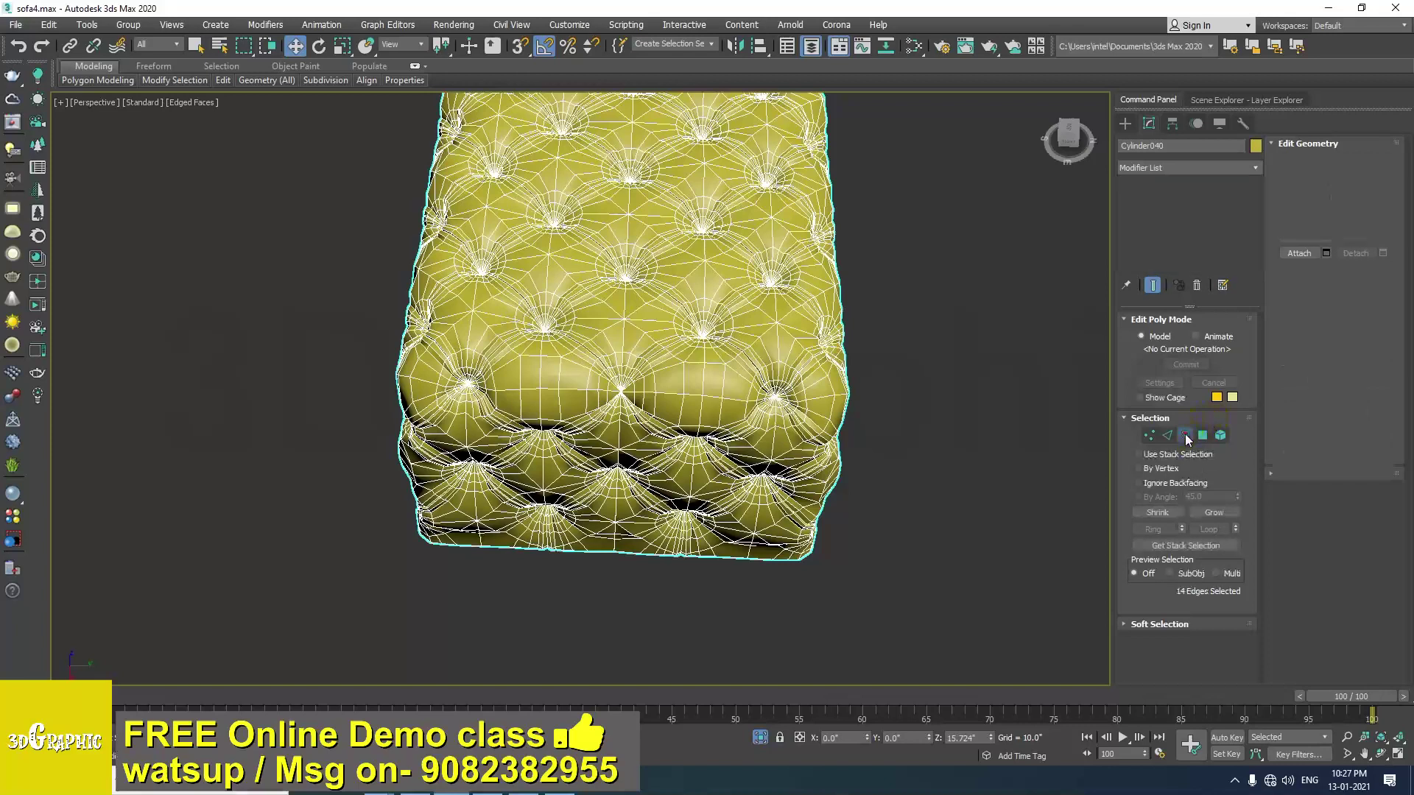
click(595, 552)
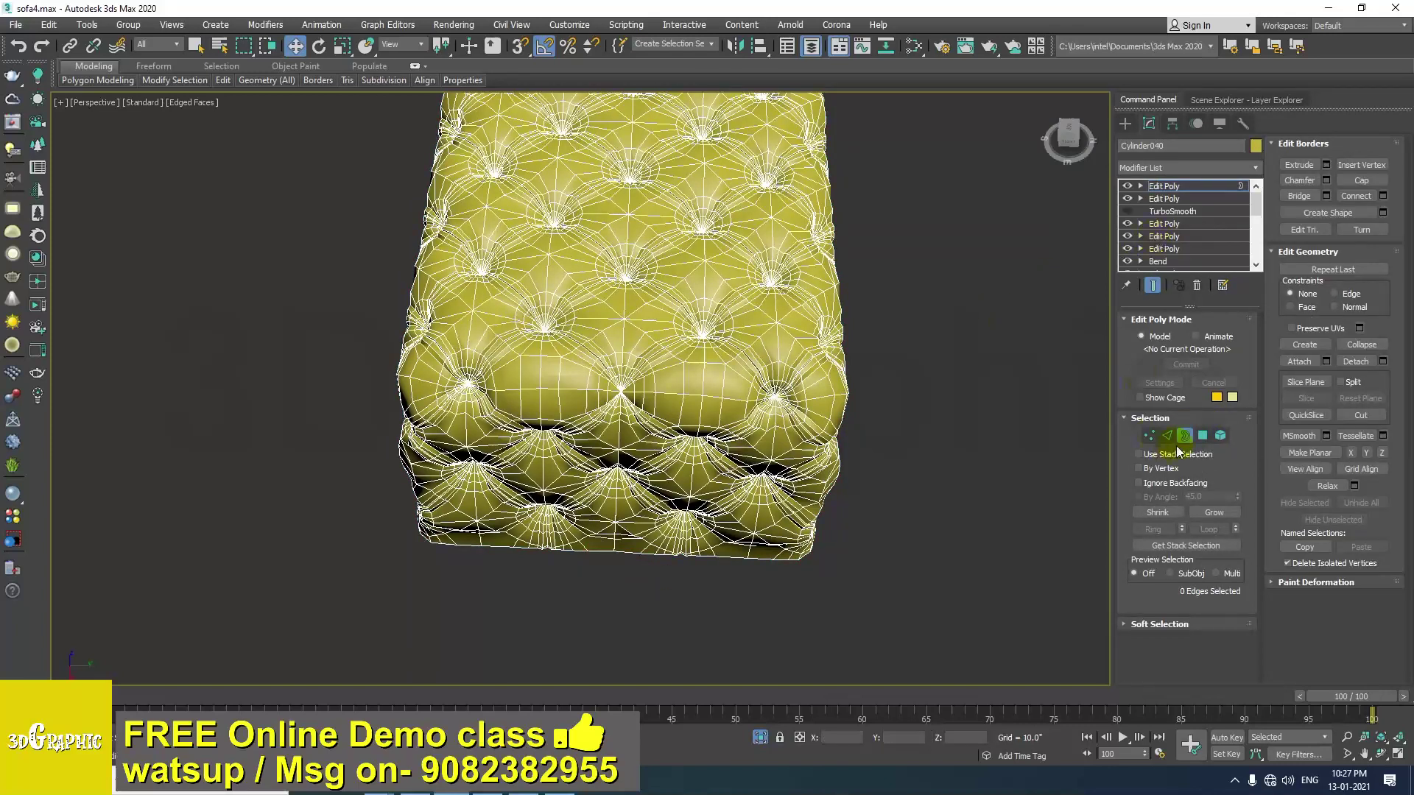
click(731, 558)
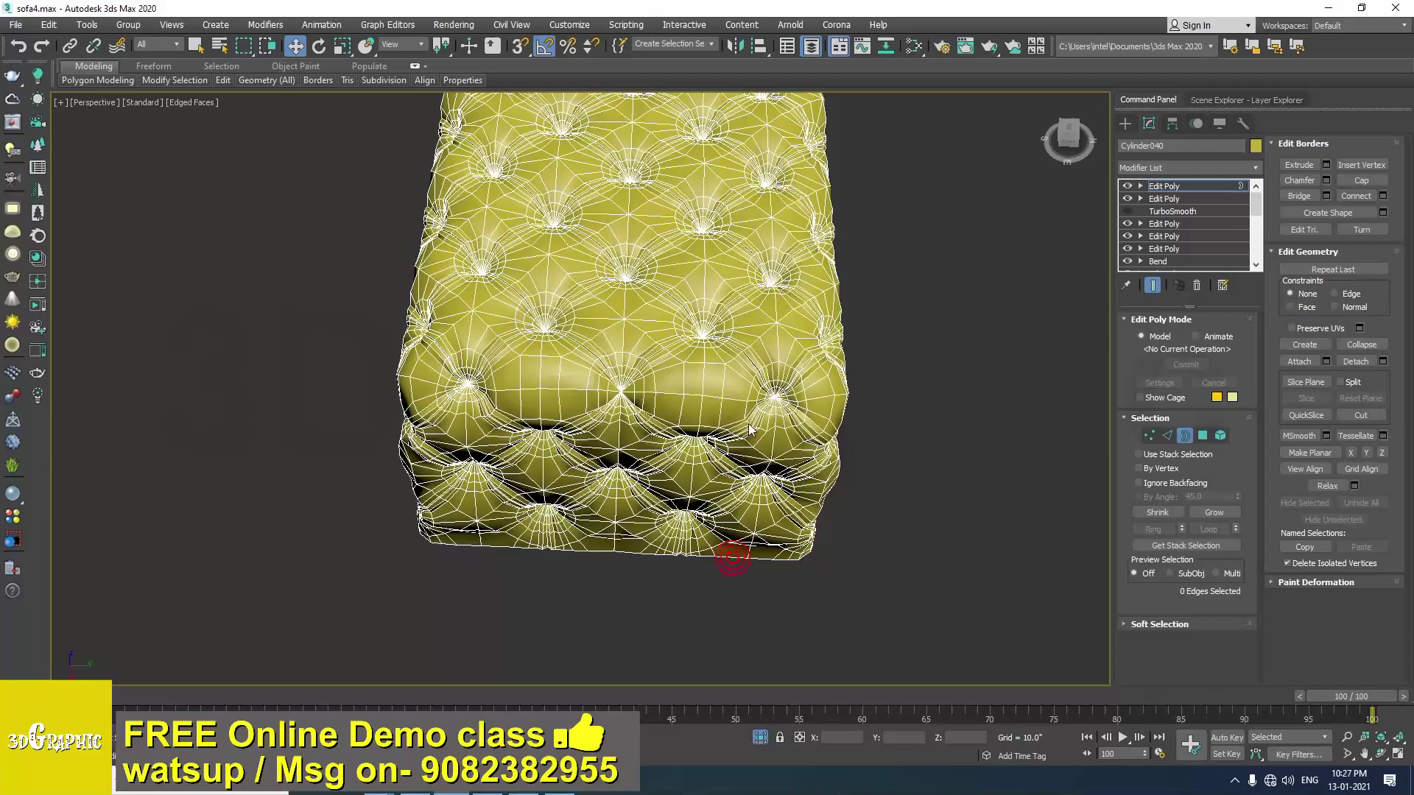
scroll(753, 422, down, 4)
alt+middle_drag(760, 361, 895, 350)
scroll(590, 355, up, 2)
alt+middle_drag(574, 427, 620, 399)
scroll(507, 398, up, 3)
click(506, 353)
middle_drag(710, 359, 646, 324)
scroll(587, 397, down, 4)
scroll(649, 319, up, 3)
scroll(648, 317, up, 2)
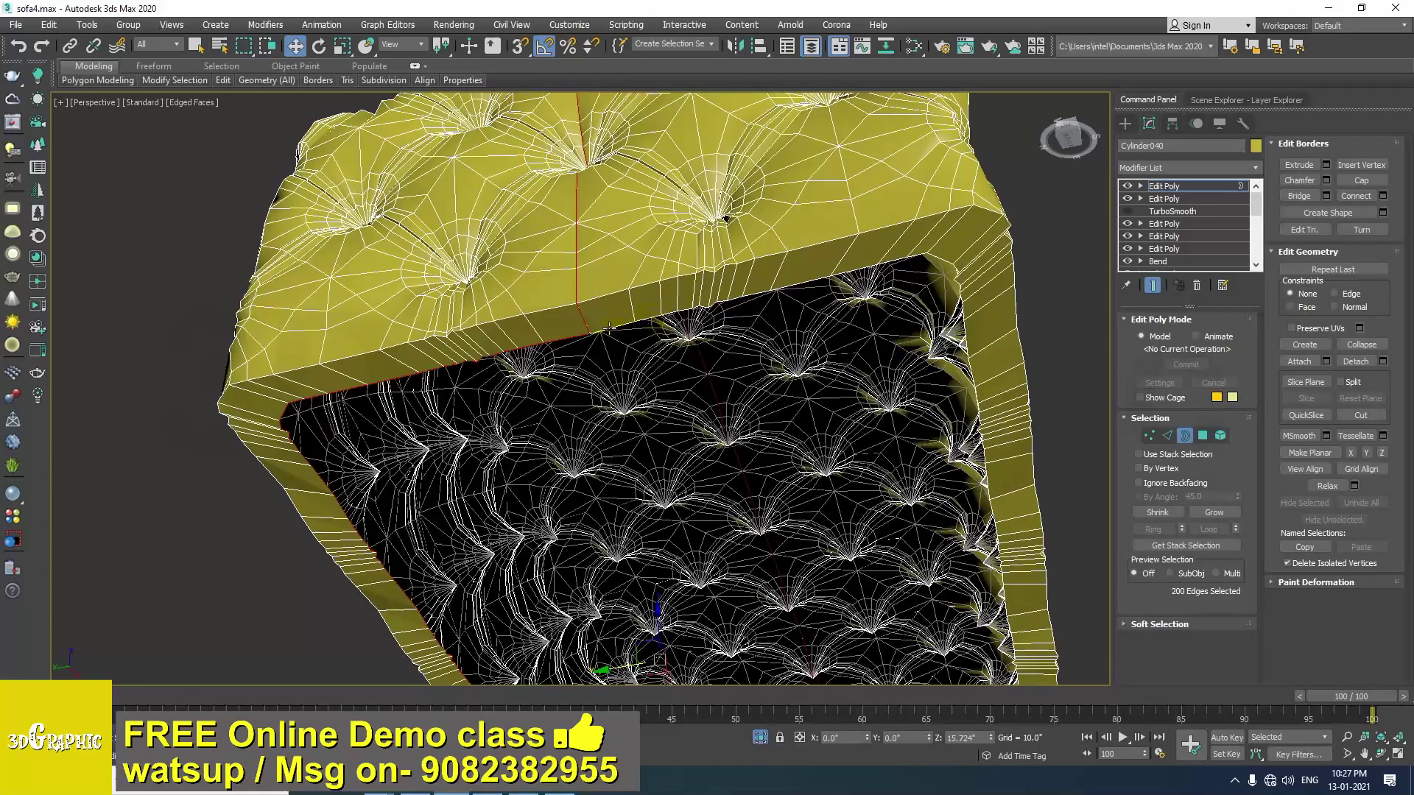
scroll(625, 345, down, 5)
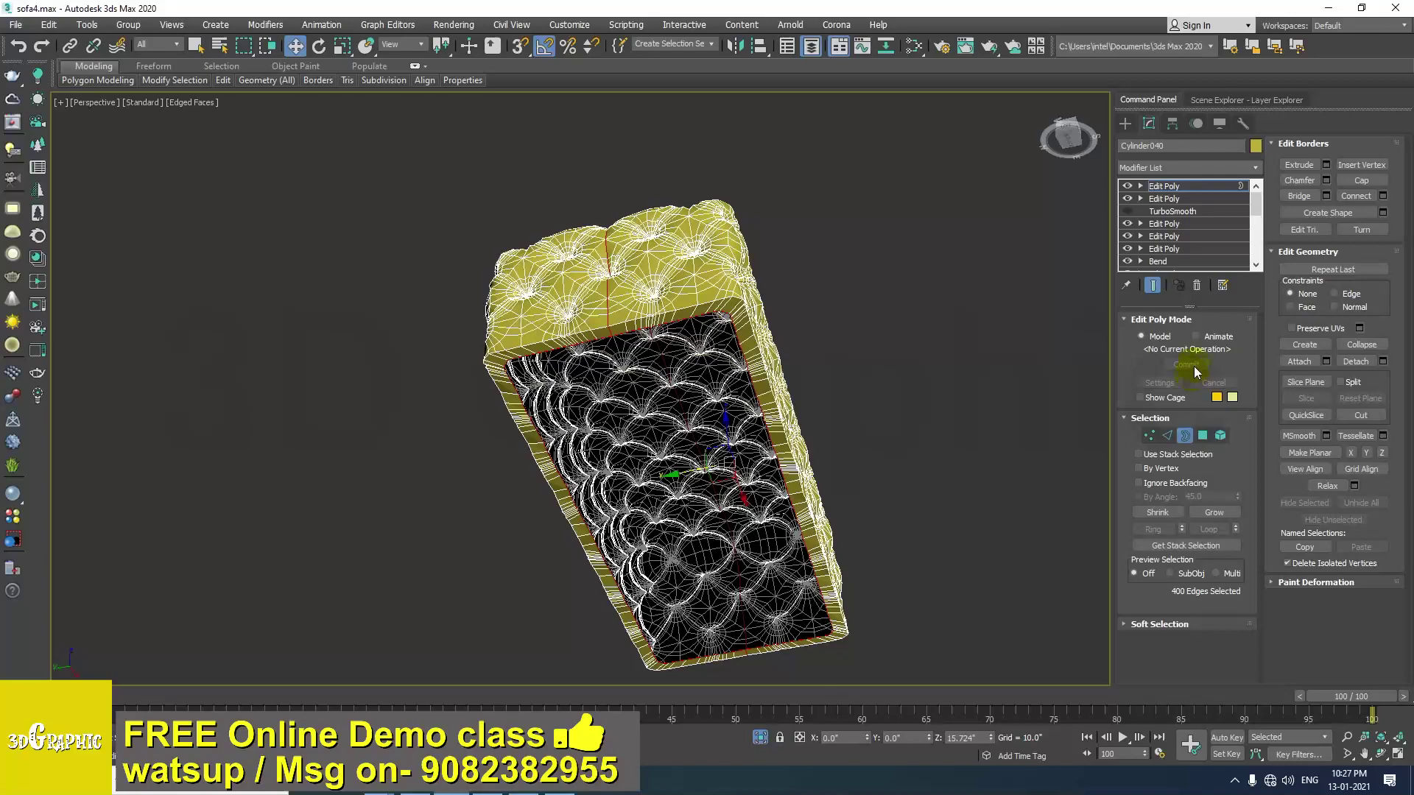
Convert the borders to an edge selection and deselect the outer rim edges, keeping only the lengthwise centre seam edges.
click(1166, 441)
alt+middle_drag(566, 343, 719, 425)
key(F3)
scroll(631, 456, down, 5)
key(t)
scroll(643, 446, down, 5)
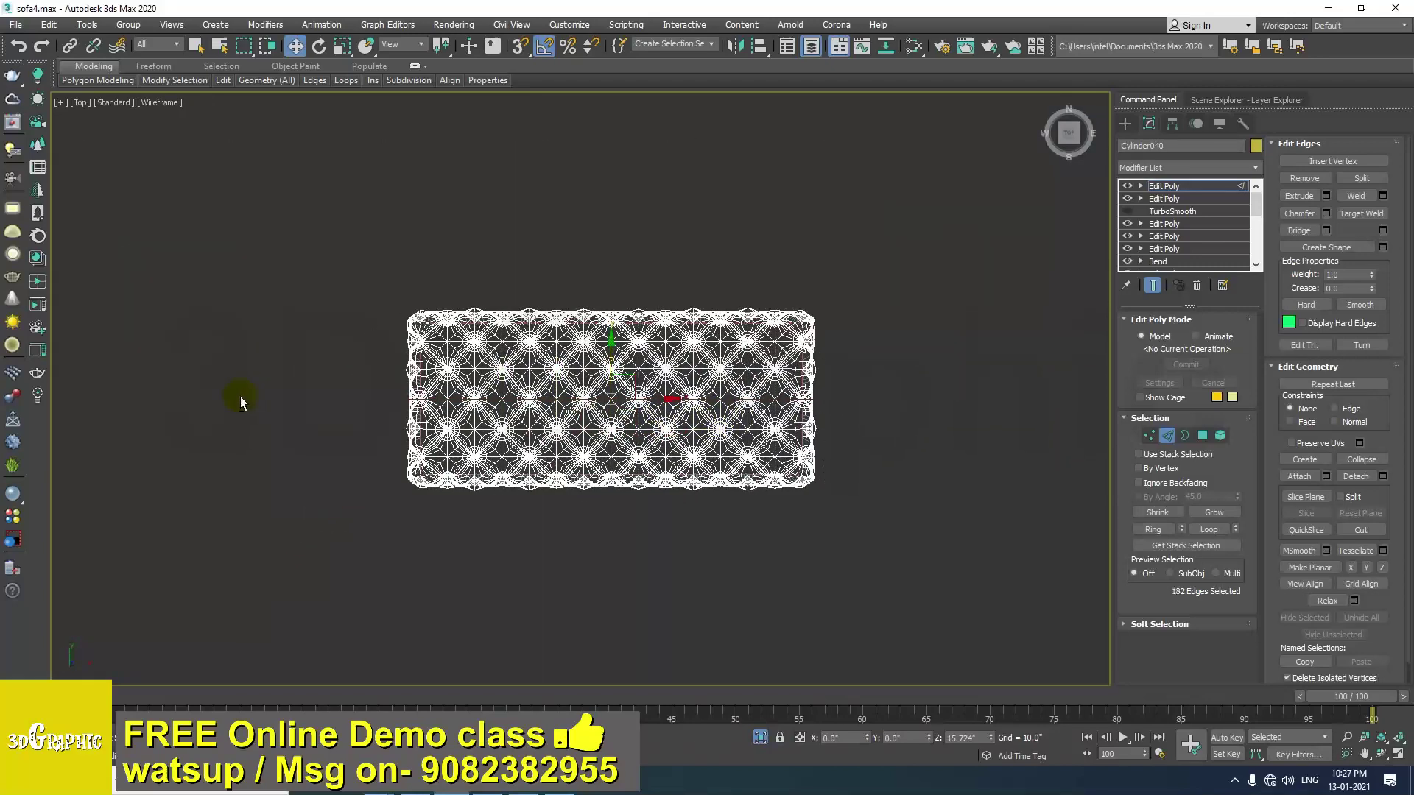
scroll(550, 400, up, 3)
key(p)
alt+middle_drag(554, 375, 675, 176)
key(F3)
scroll(663, 176, up, 5)
middle_drag(675, 177, 824, 461)
scroll(660, 264, up, 5)
scroll(735, 287, down, 7)
scroll(707, 361, up, 8)
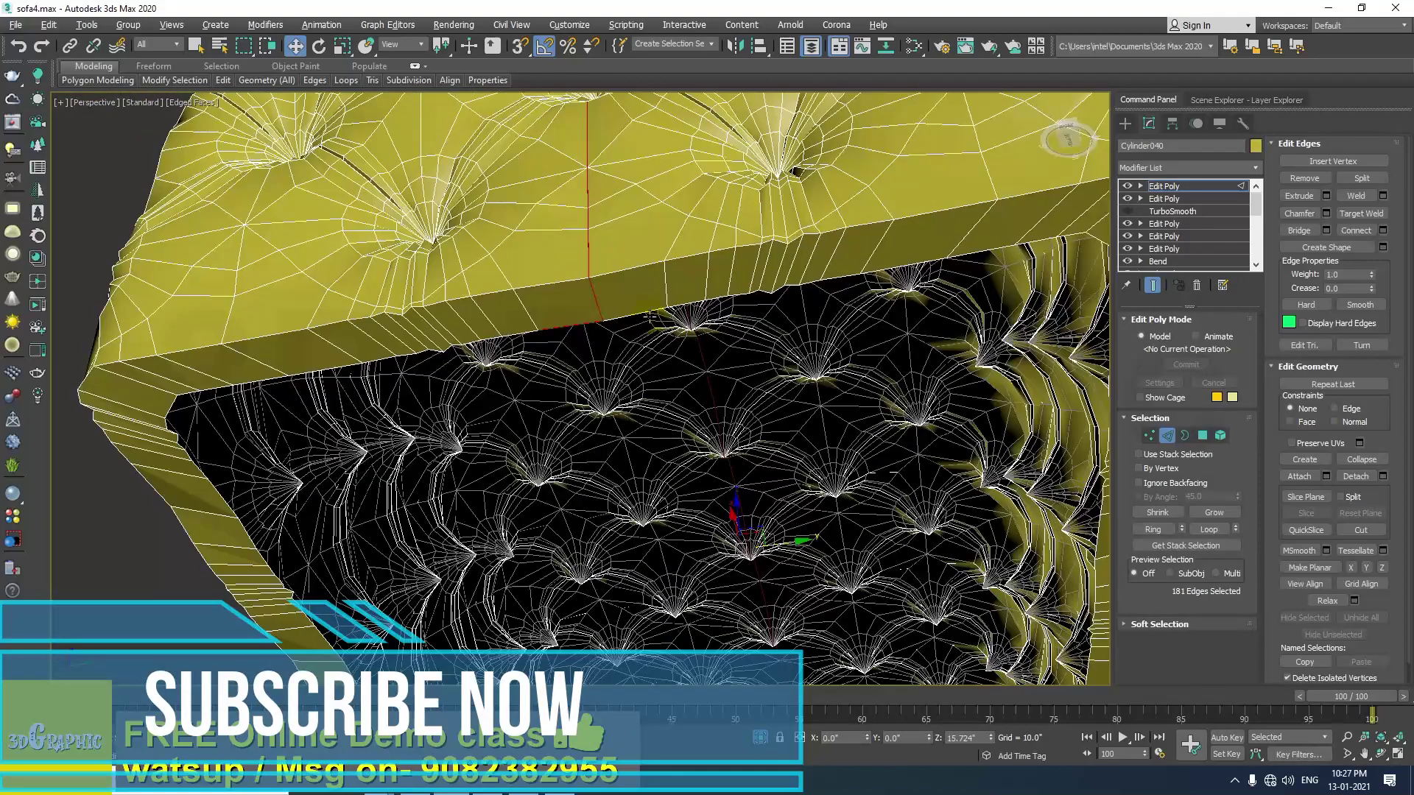
alt+middle_drag(699, 309, 639, 318)
alt+click(387, 421)
Weld the selected centre seam edges of the two cushion halves together.
alt+middle_drag(393, 430, 553, 425)
scroll(375, 504, down, 4)
scroll(573, 433, up, 2)
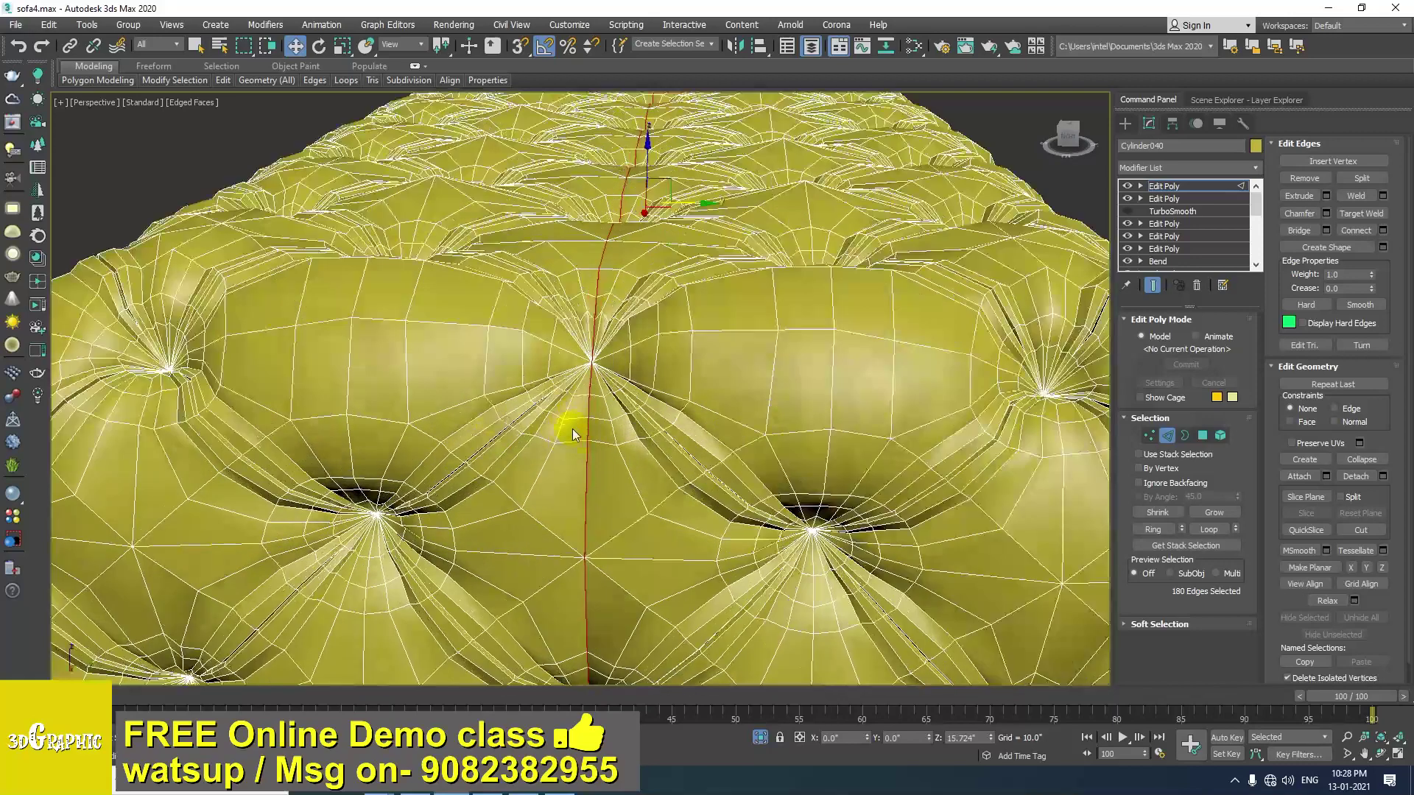
click(1384, 197)
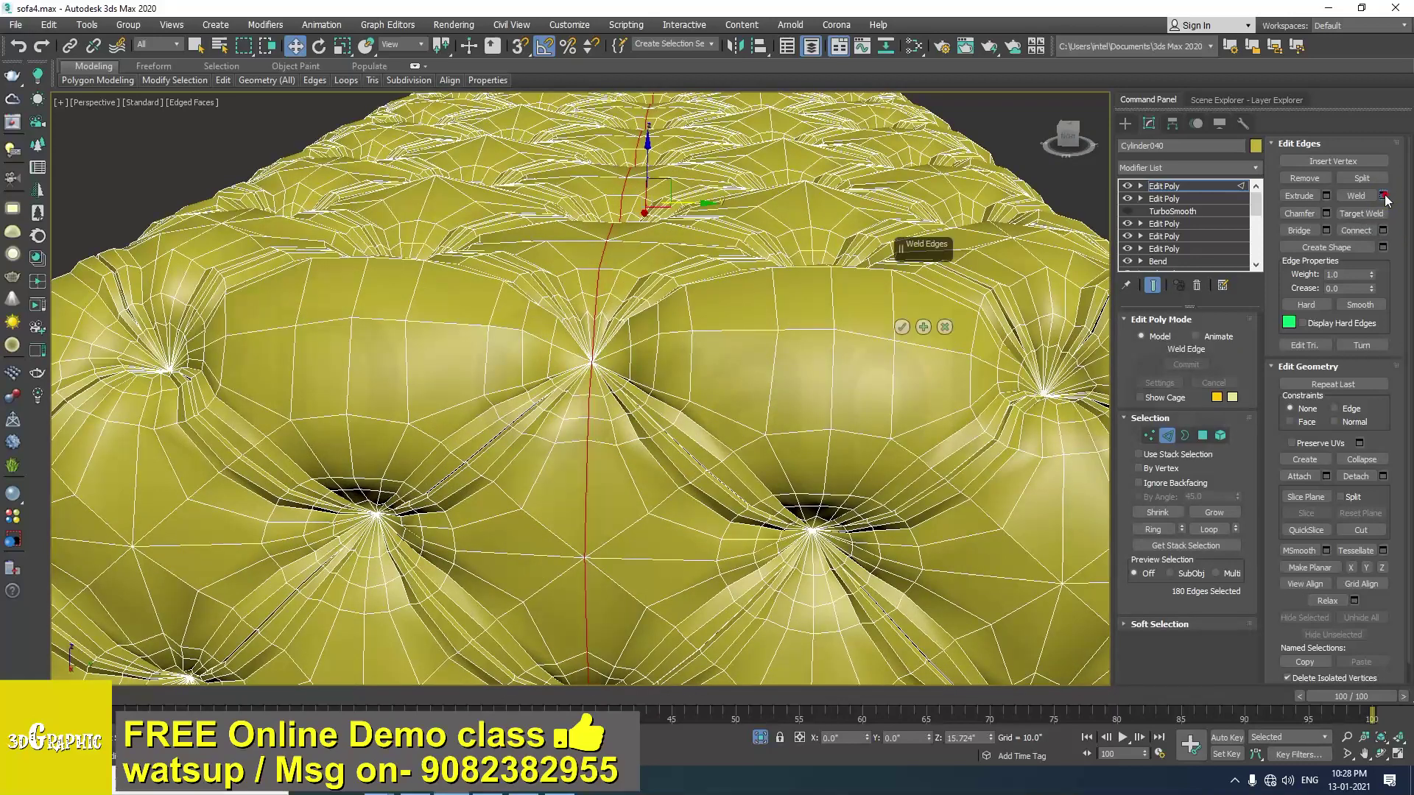
click(902, 327)
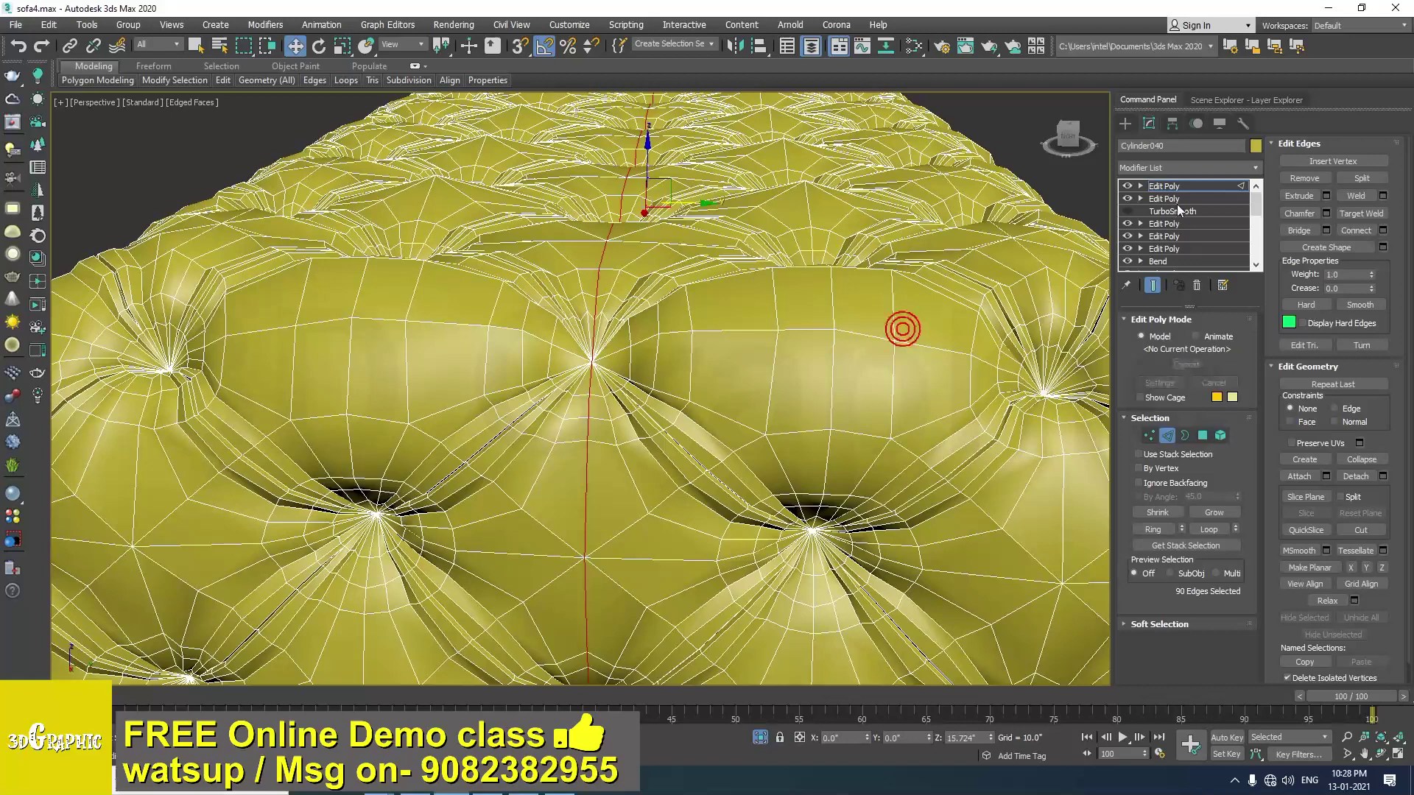
Add a TurboSmooth modifier to the joined cushion, deselect it and hide the mesh edges.
click(1177, 186)
click(1183, 170)
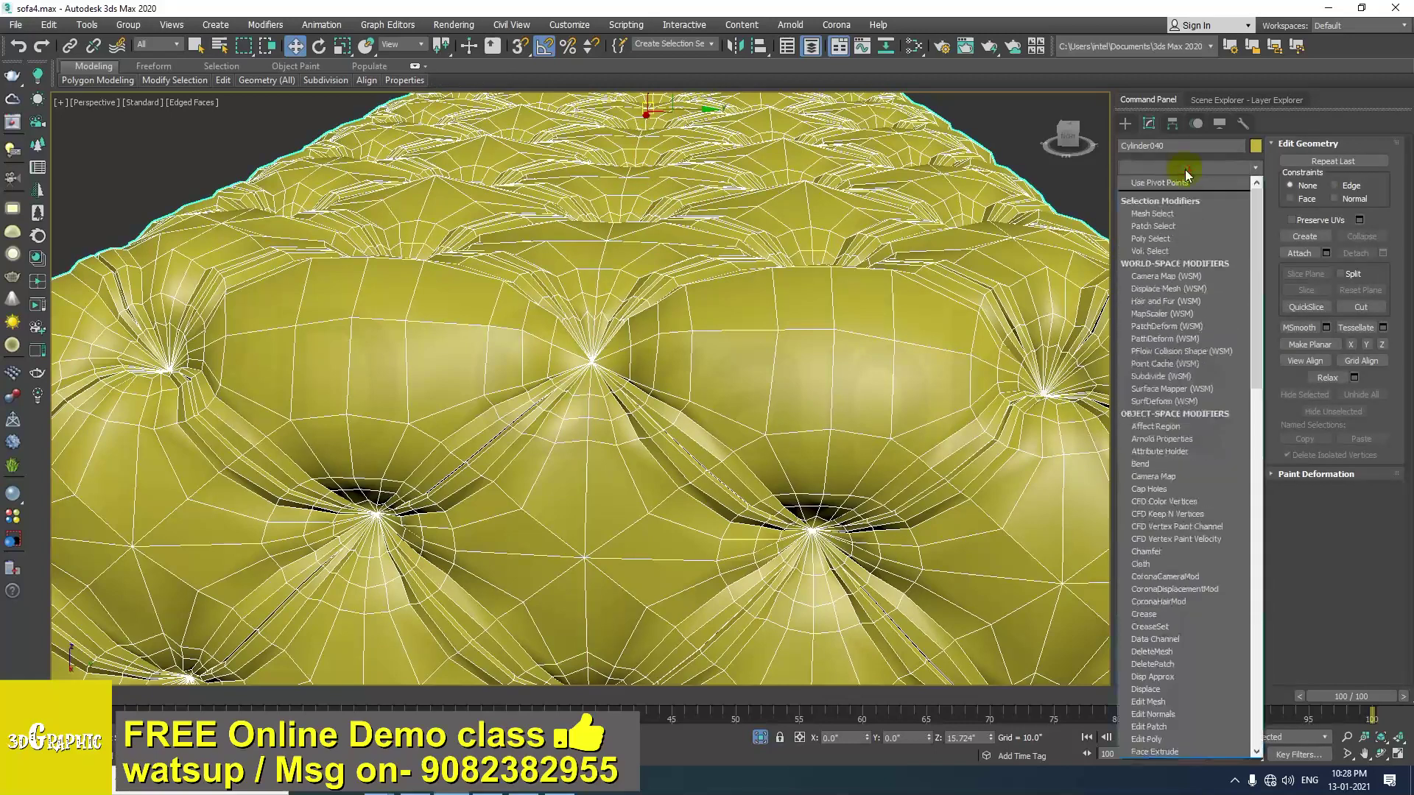
text(tu)
key(Return)
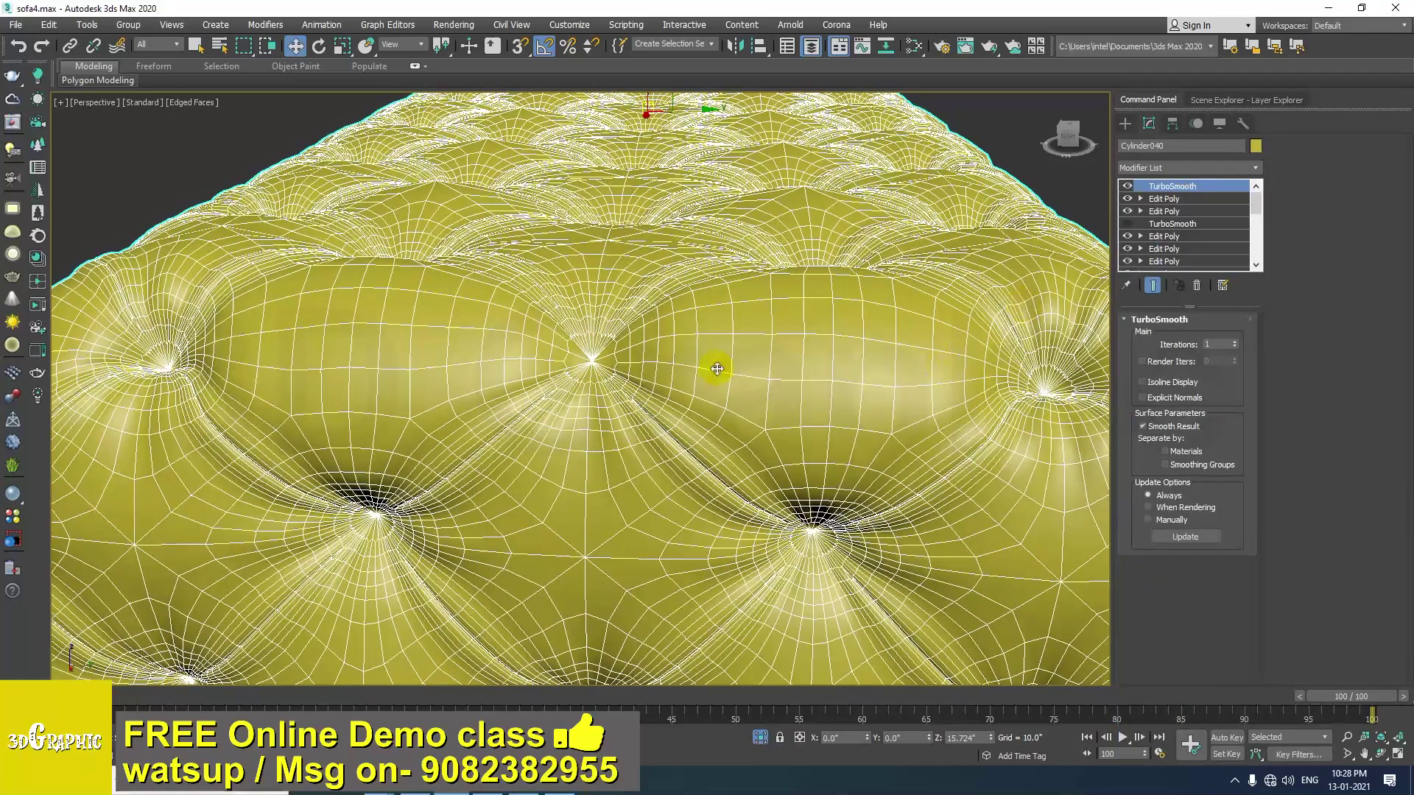
scroll(780, 237, down, 8)
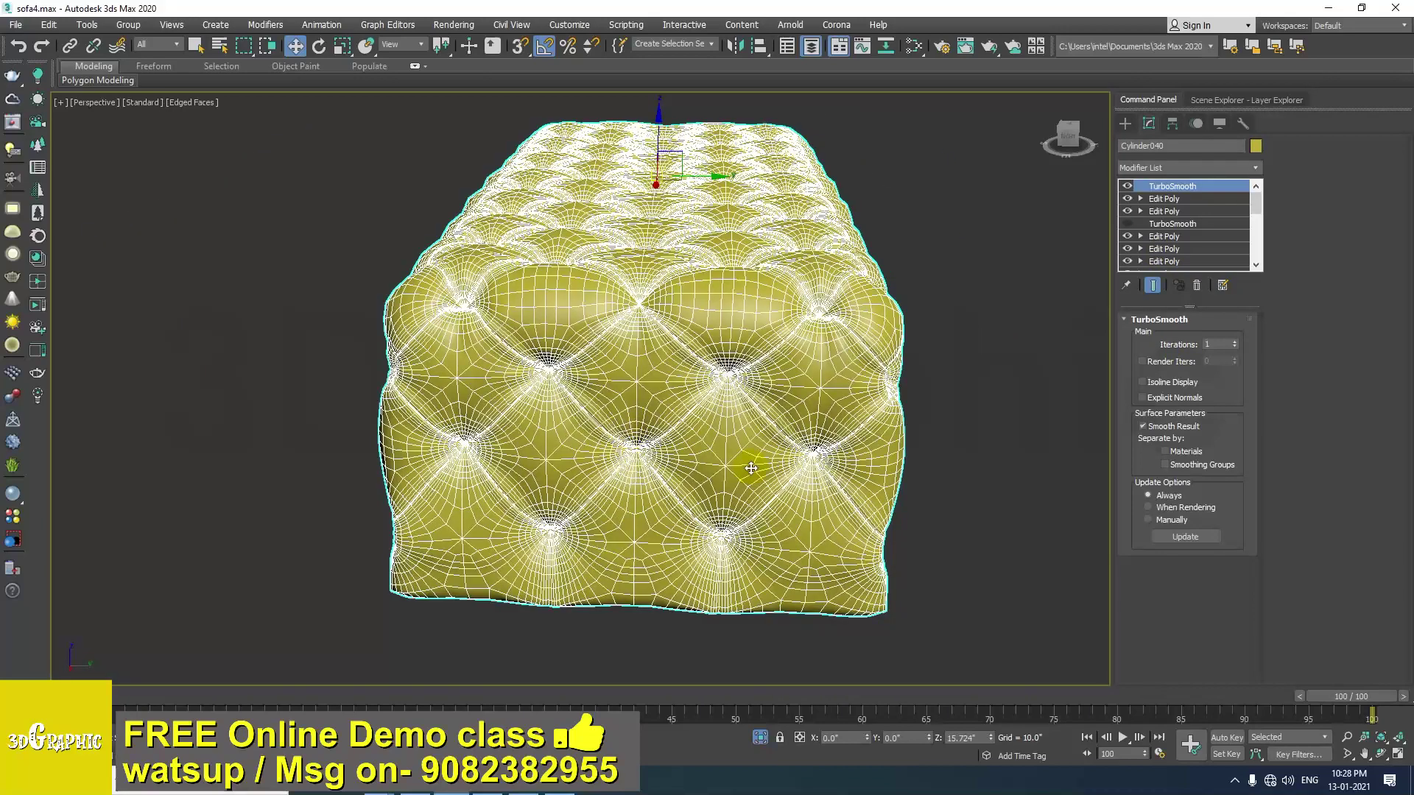
click(967, 355)
key(F4)
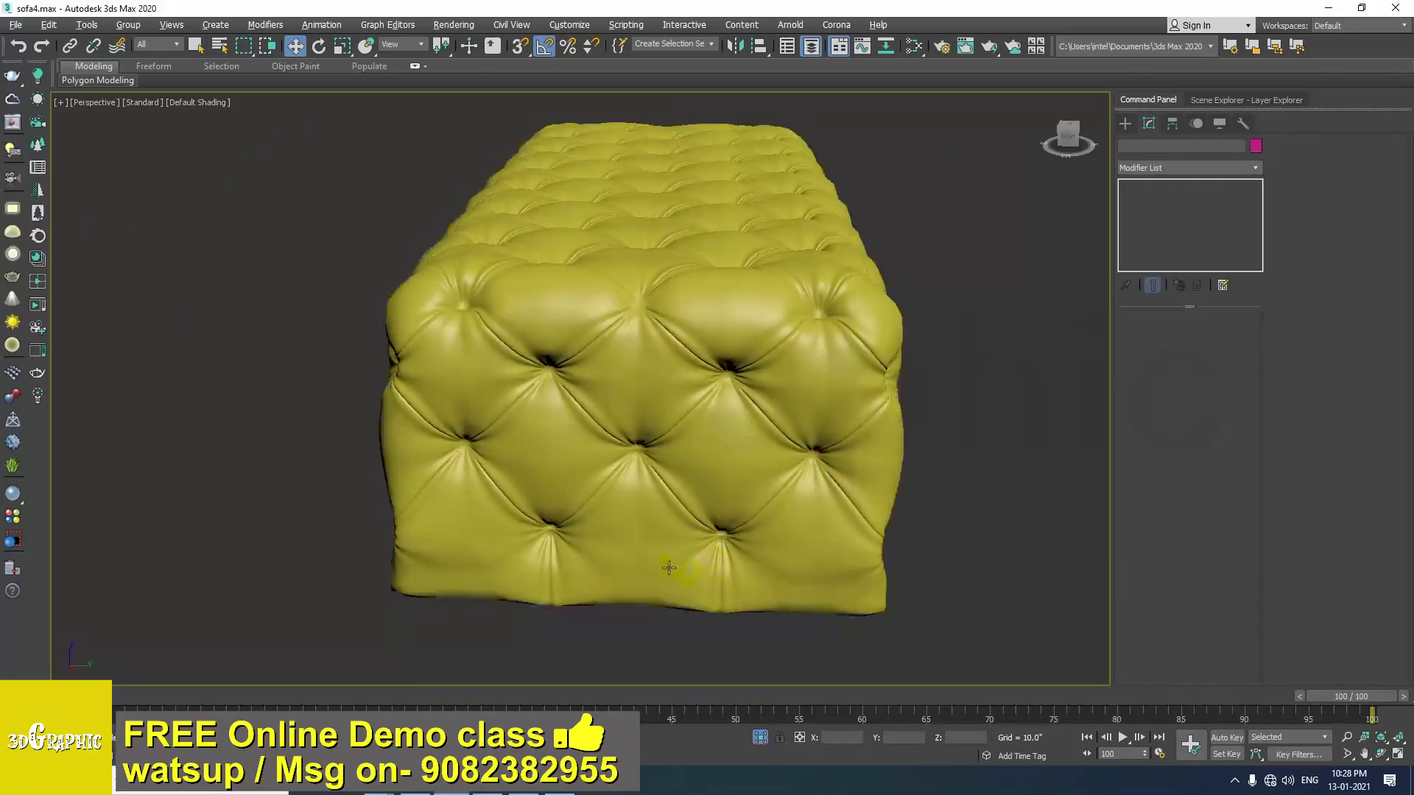
Inspect the smoothed cushion's centre seam, tufted top, sides and open underside.
scroll(664, 562, up, 2)
scroll(663, 562, down, 3)
alt+middle_drag(663, 562, 650, 486)
middle_drag(653, 368, 657, 591)
scroll(669, 454, up, 4)
alt+middle_drag(662, 284, 653, 541)
scroll(671, 562, up, 3)
scroll(667, 554, up, 1)
middle_drag(638, 427, 649, 611)
mouse_move(656, 344)
middle_down()
mouse_move(664, 542)
mouse_move(650, 499)
middle_up()
scroll(678, 467, down, 1)
middle_drag(689, 174, 679, 495)
click(638, 309)
scroll(731, 363, down, 5)
alt+middle_drag(732, 364, 522, 314)
scroll(725, 573, up, 5)
alt+middle_drag(734, 579, 635, 465)
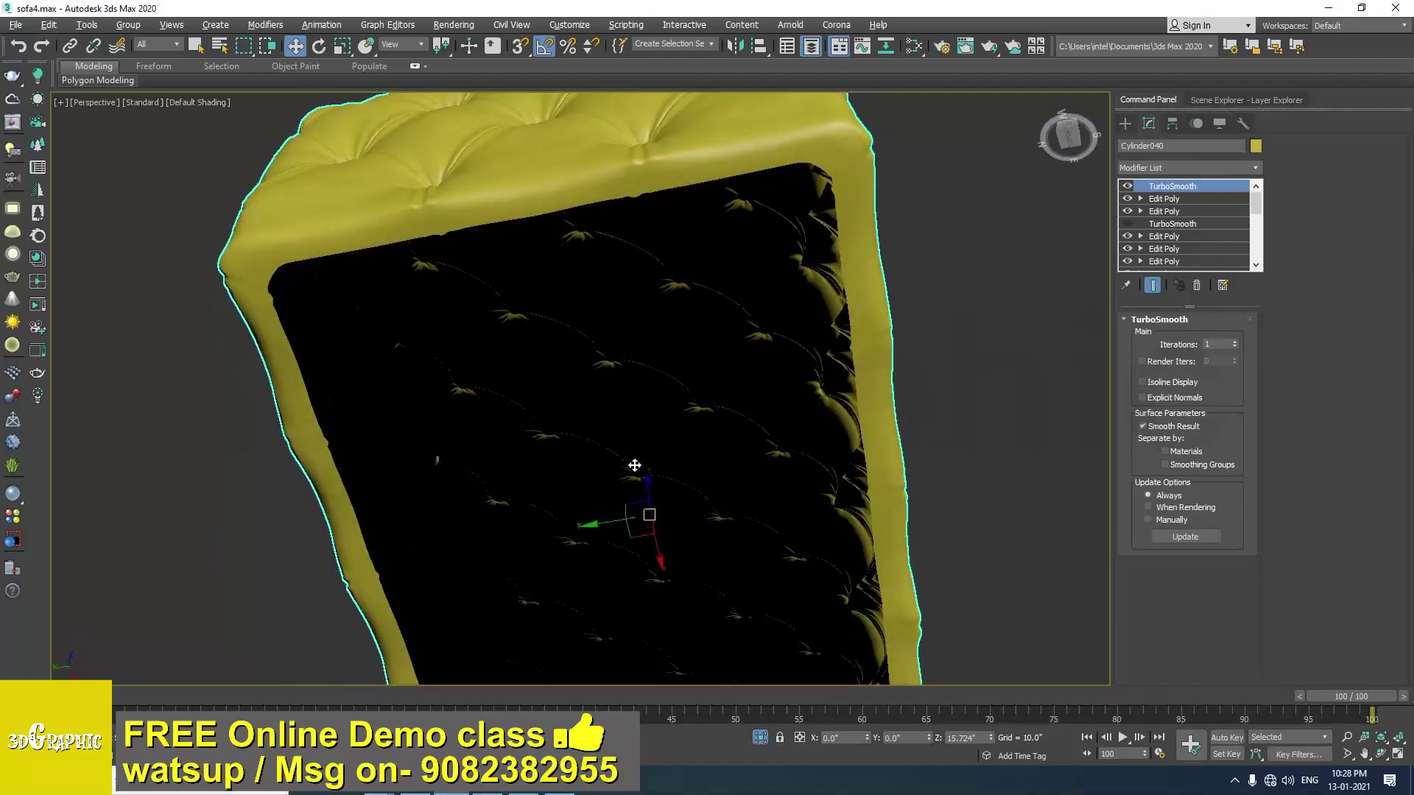
scroll(585, 317, down, 5)
alt+middle_drag(563, 328, 620, 436)
scroll(666, 496, up, 3)
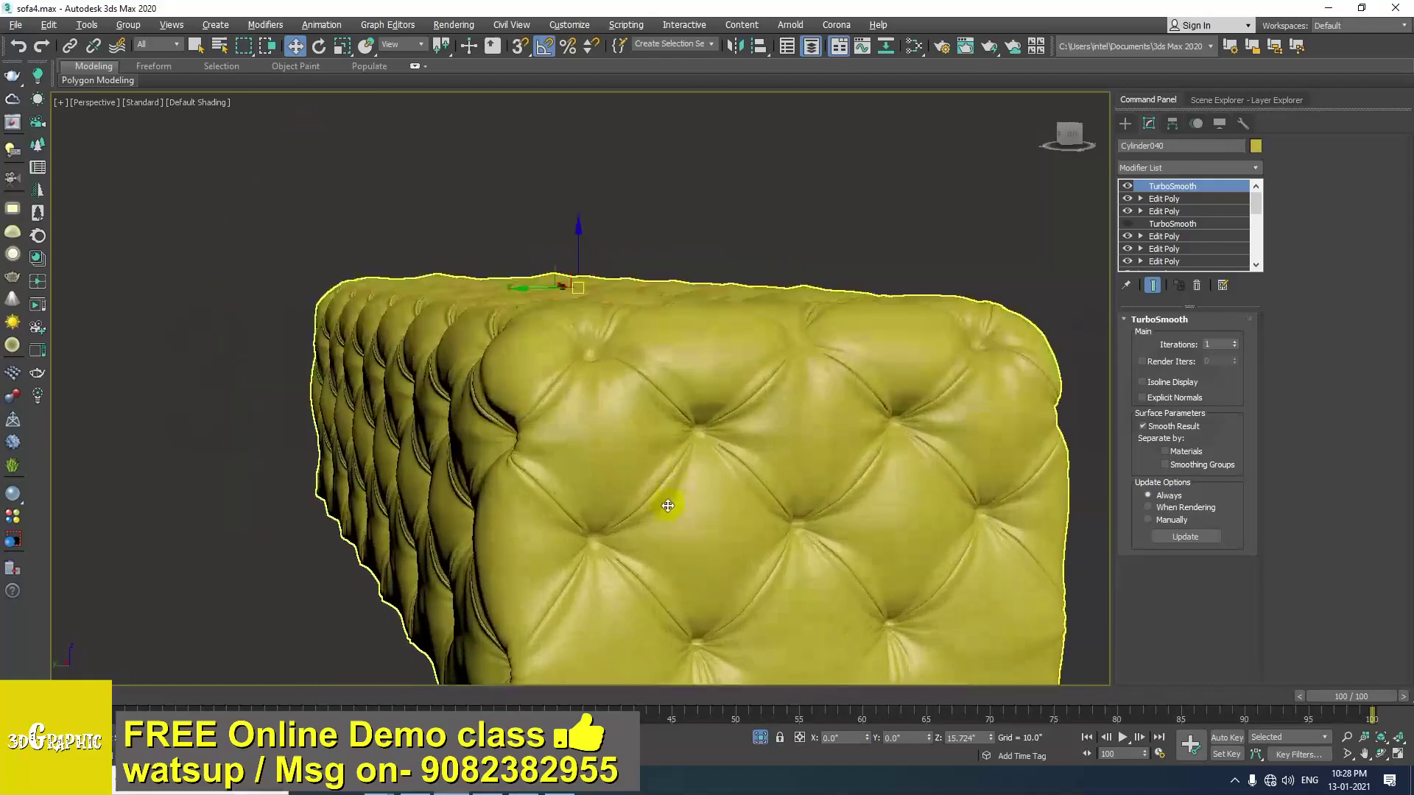
alt+middle_drag(667, 505, 1003, 509)
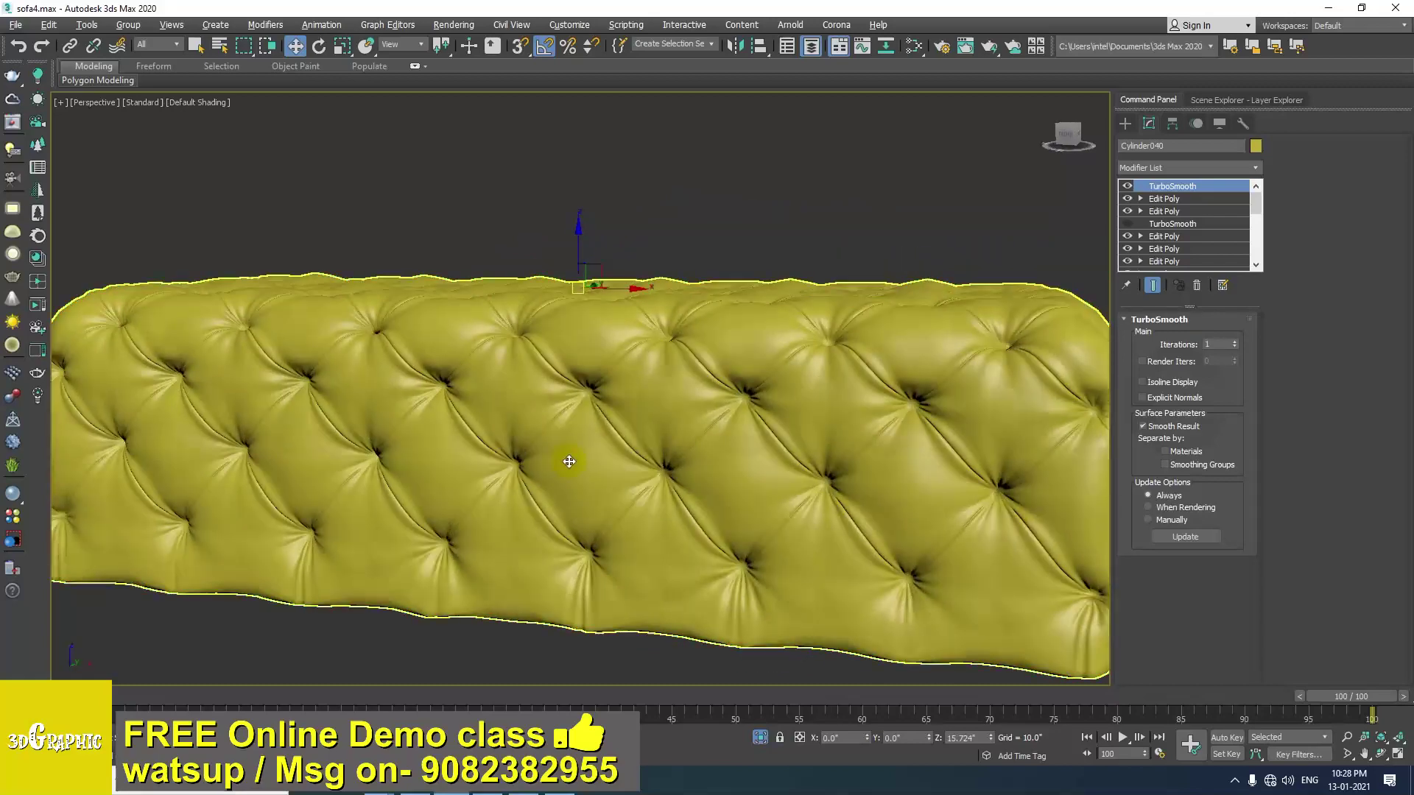
scroll(569, 462, down, 4)
alt+middle_drag(518, 439, 310, 467)
scroll(562, 429, up, 4)
alt+middle_drag(562, 430, 507, 425)
alt+middle_drag(392, 402, 392, 331)
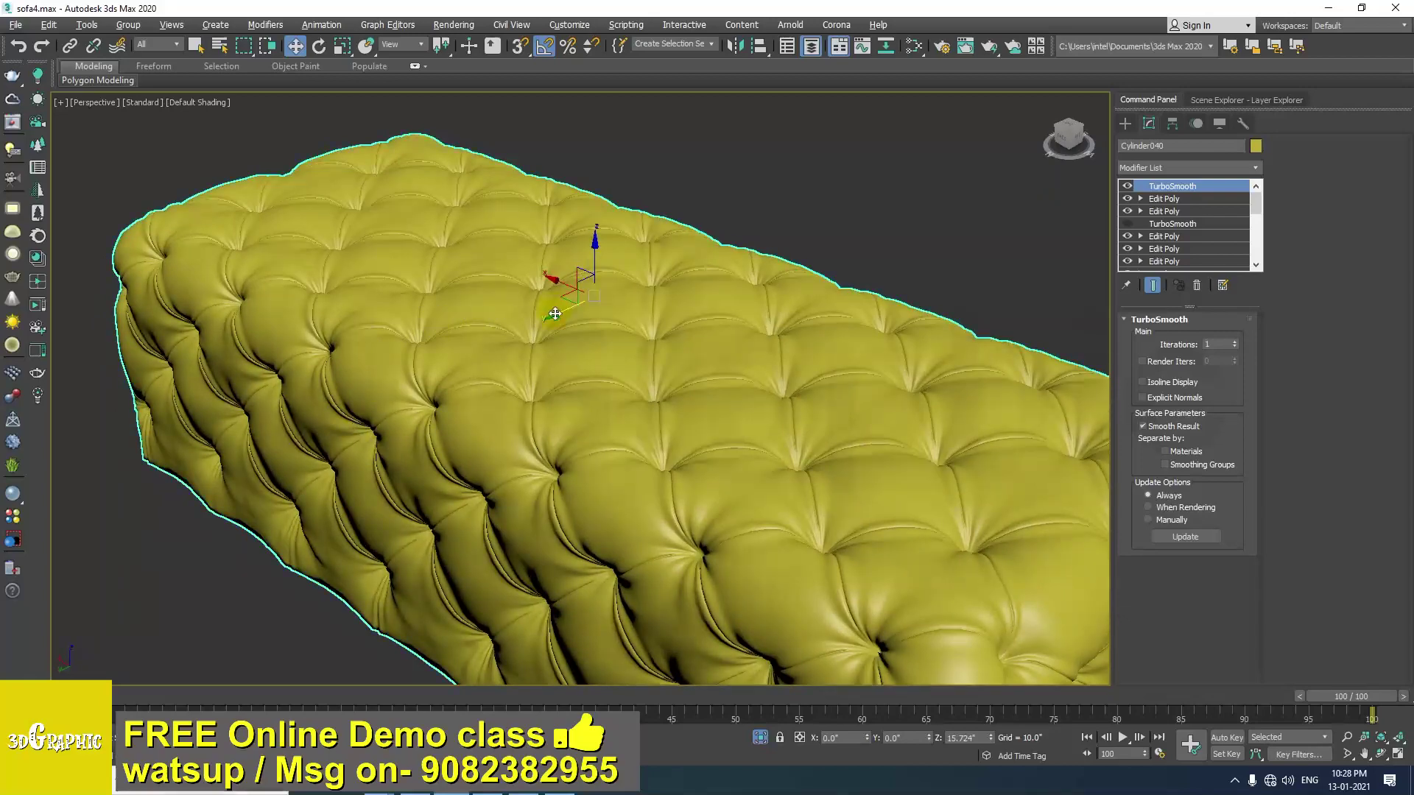
Add an Edit Poly modifier above the cushion's TurboSmooth.
click(1200, 166)
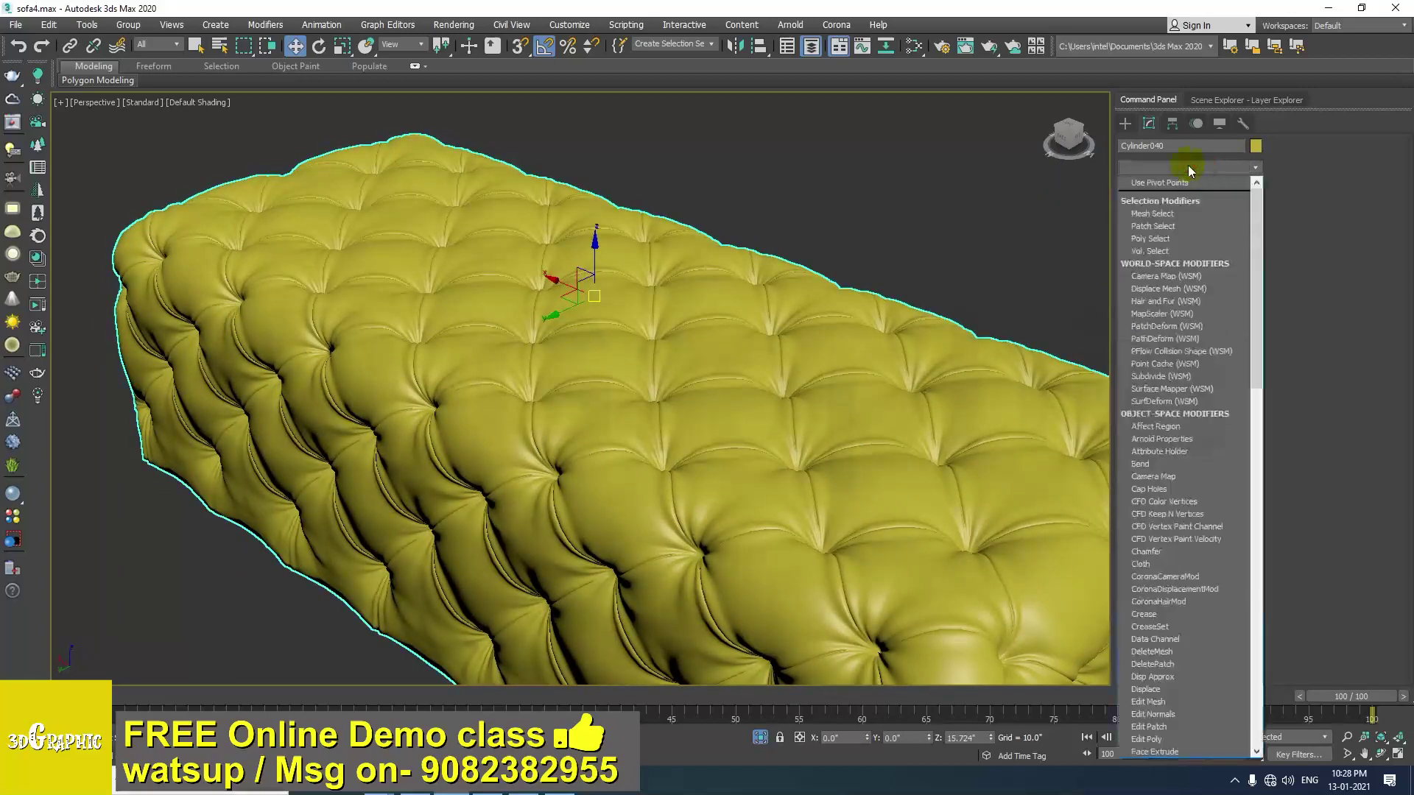
key(e)
key(e)
key(e)
key(e)
key(Return)
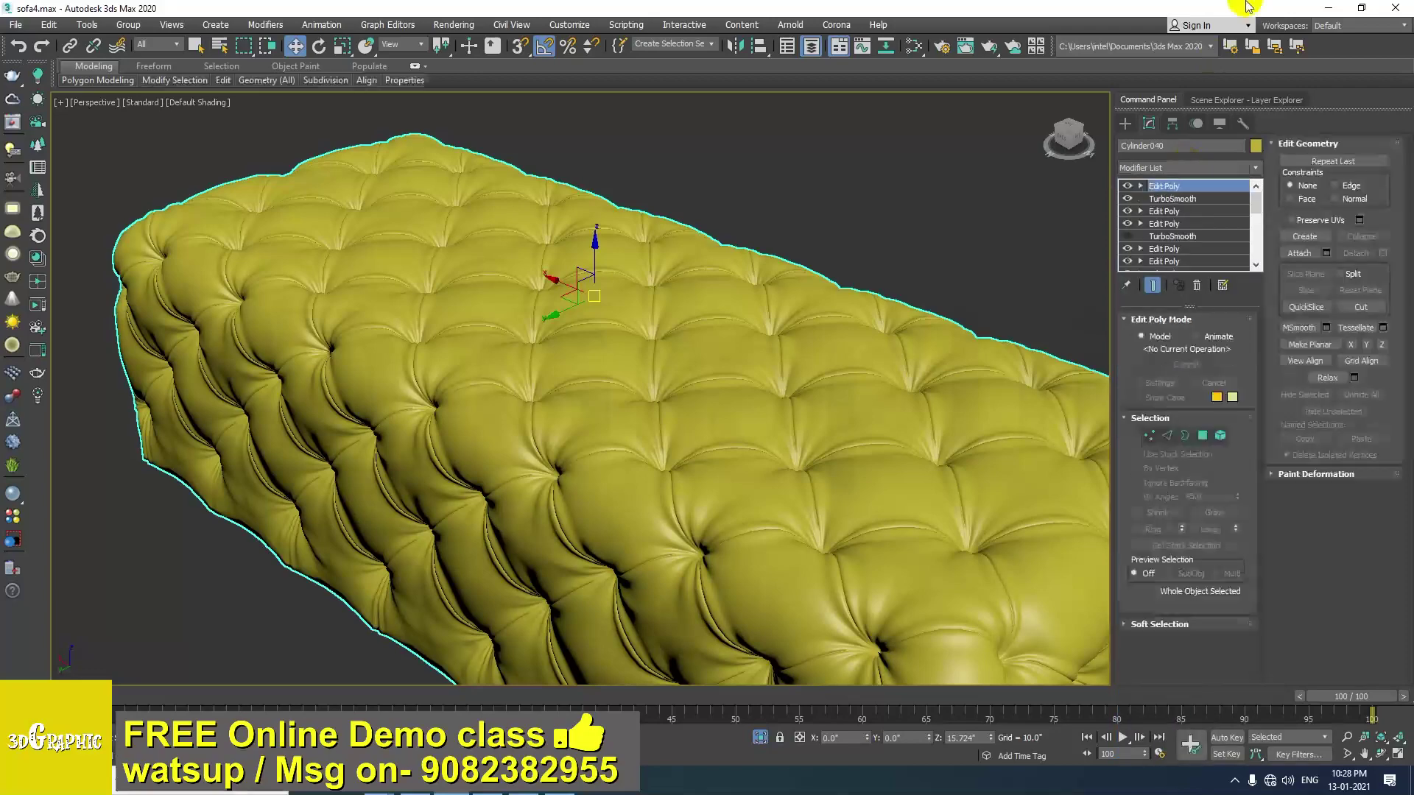
Switch the cushion to vertex editing and enable soft selection with a 20-inch falloff.
click(1151, 437)
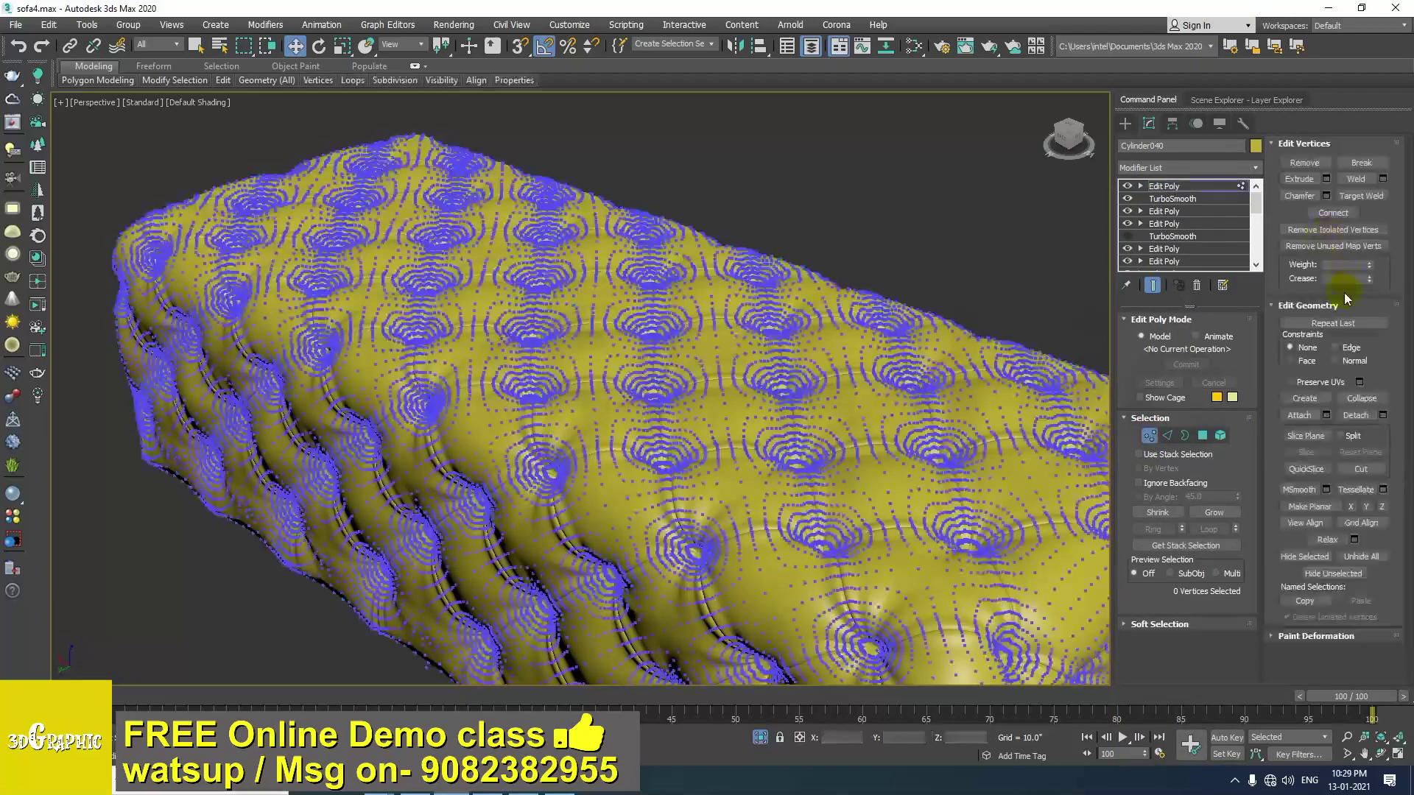
alt+middle_drag(837, 427, 746, 413)
scroll(781, 442, up, 2)
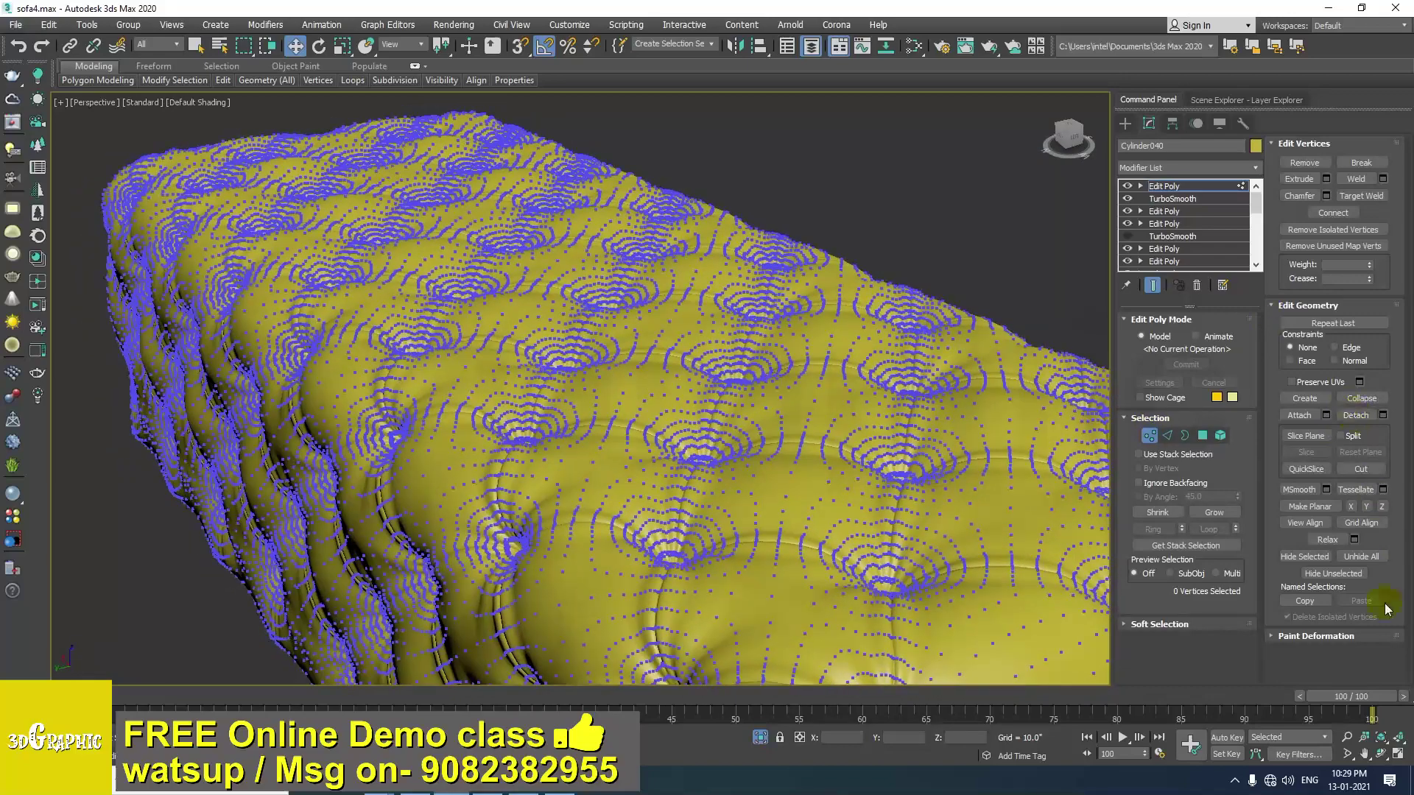
click(1158, 624)
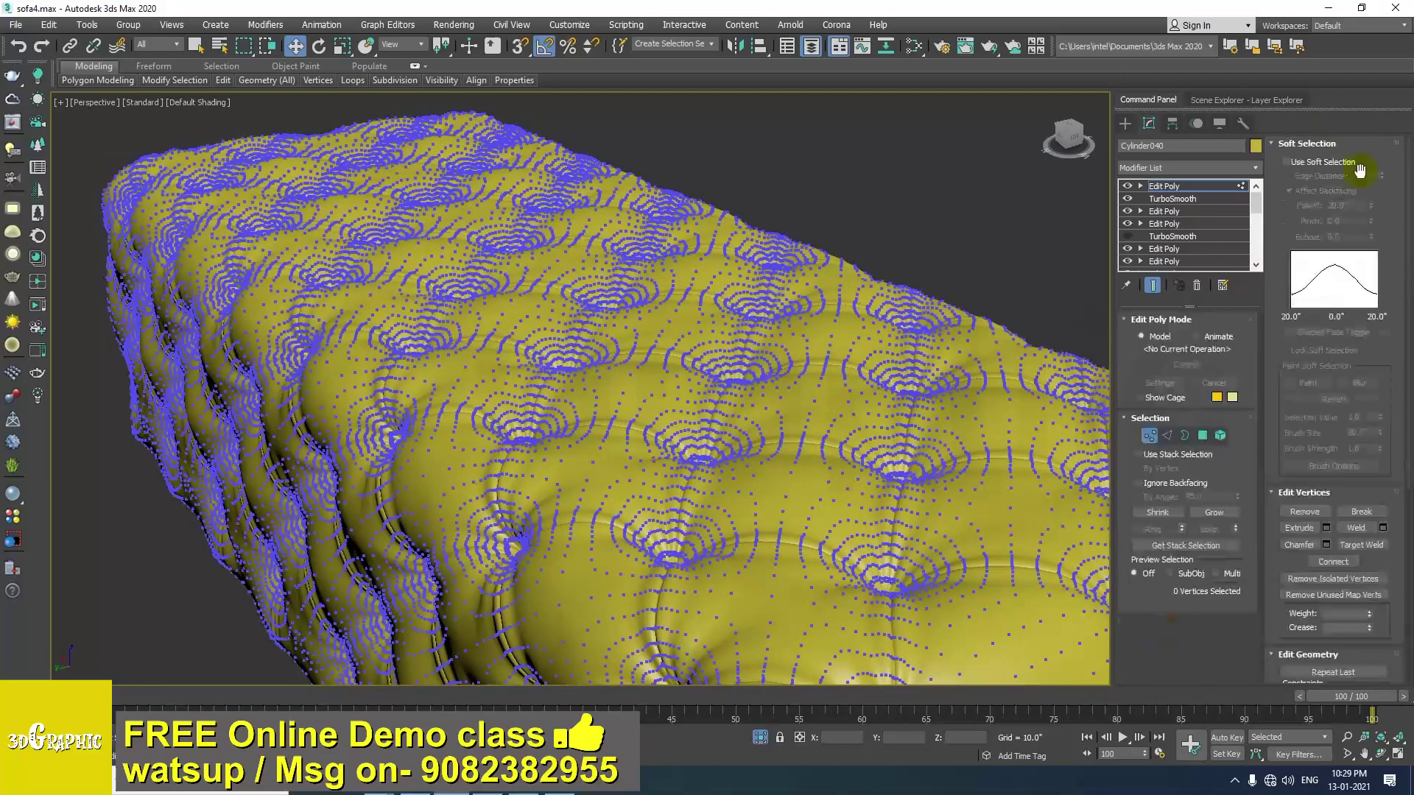
click(1301, 163)
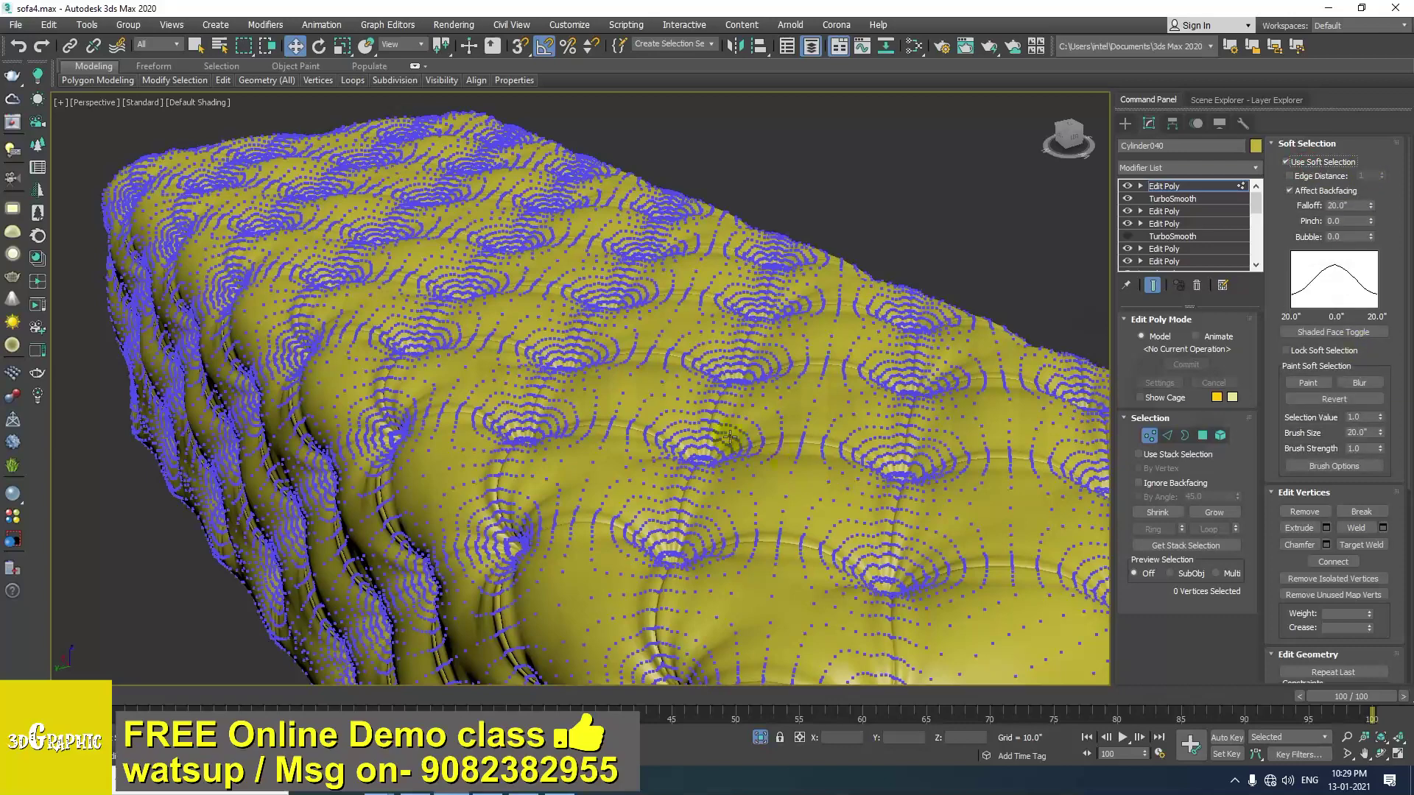
Raise a vertex in the middle of a tuft diamond on the cushion top by about 0.13 inch with soft selection.
click(630, 375)
alt+middle_drag(635, 382, 633, 360)
drag(638, 348, 638, 347)
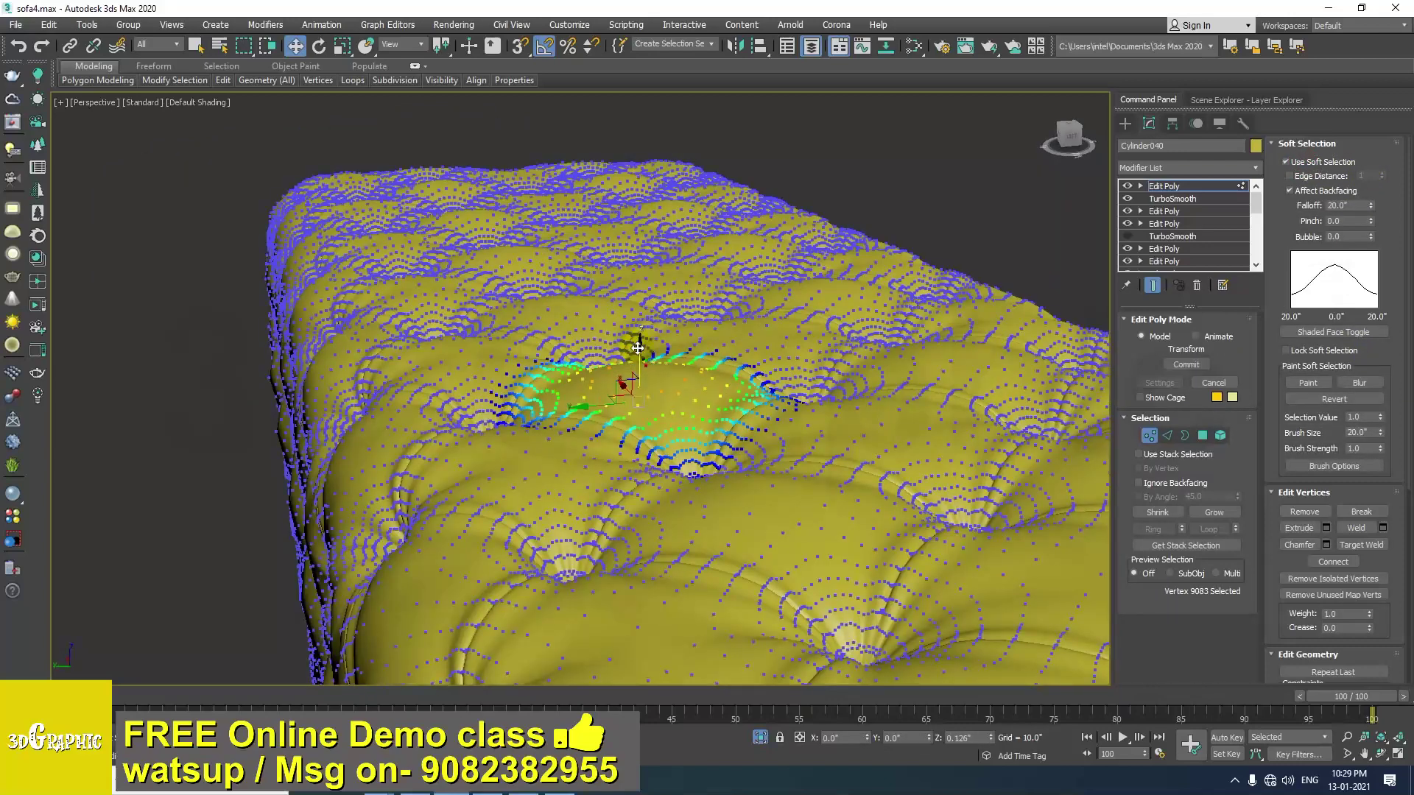
Shift the middle of another tuft diamond slightly sideways across the cushion top with soft selection.
click(821, 291)
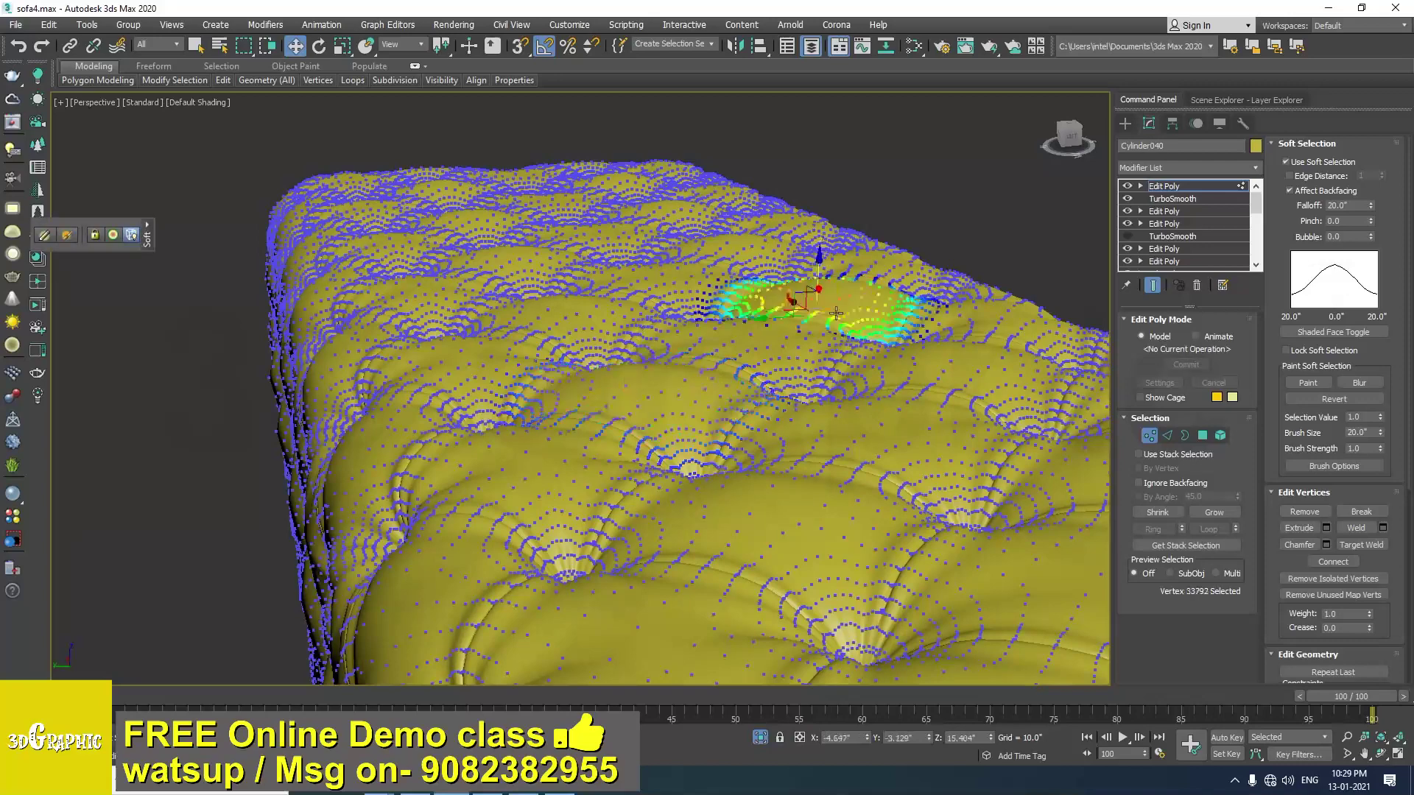
alt+middle_drag(808, 303, 813, 378)
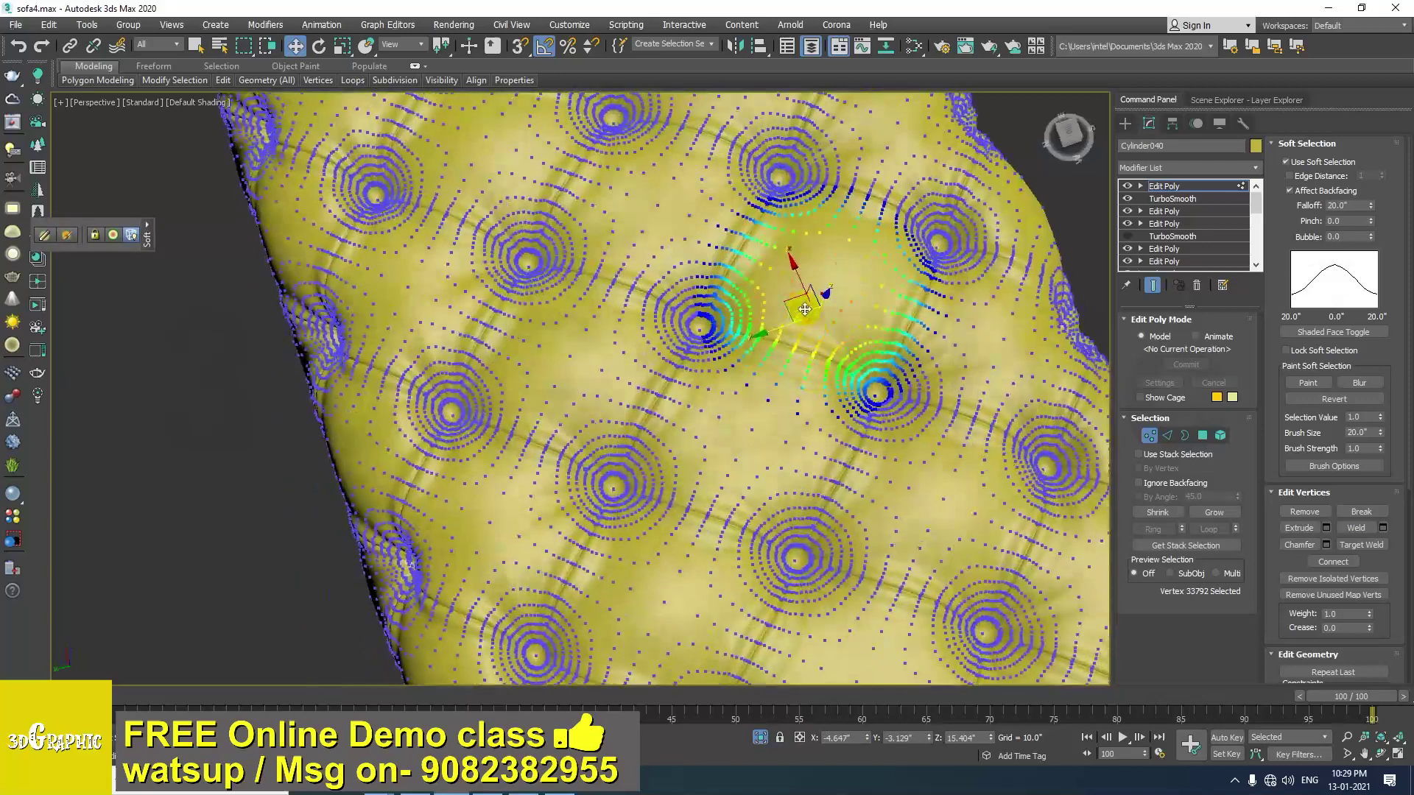
drag(790, 303, 794, 294)
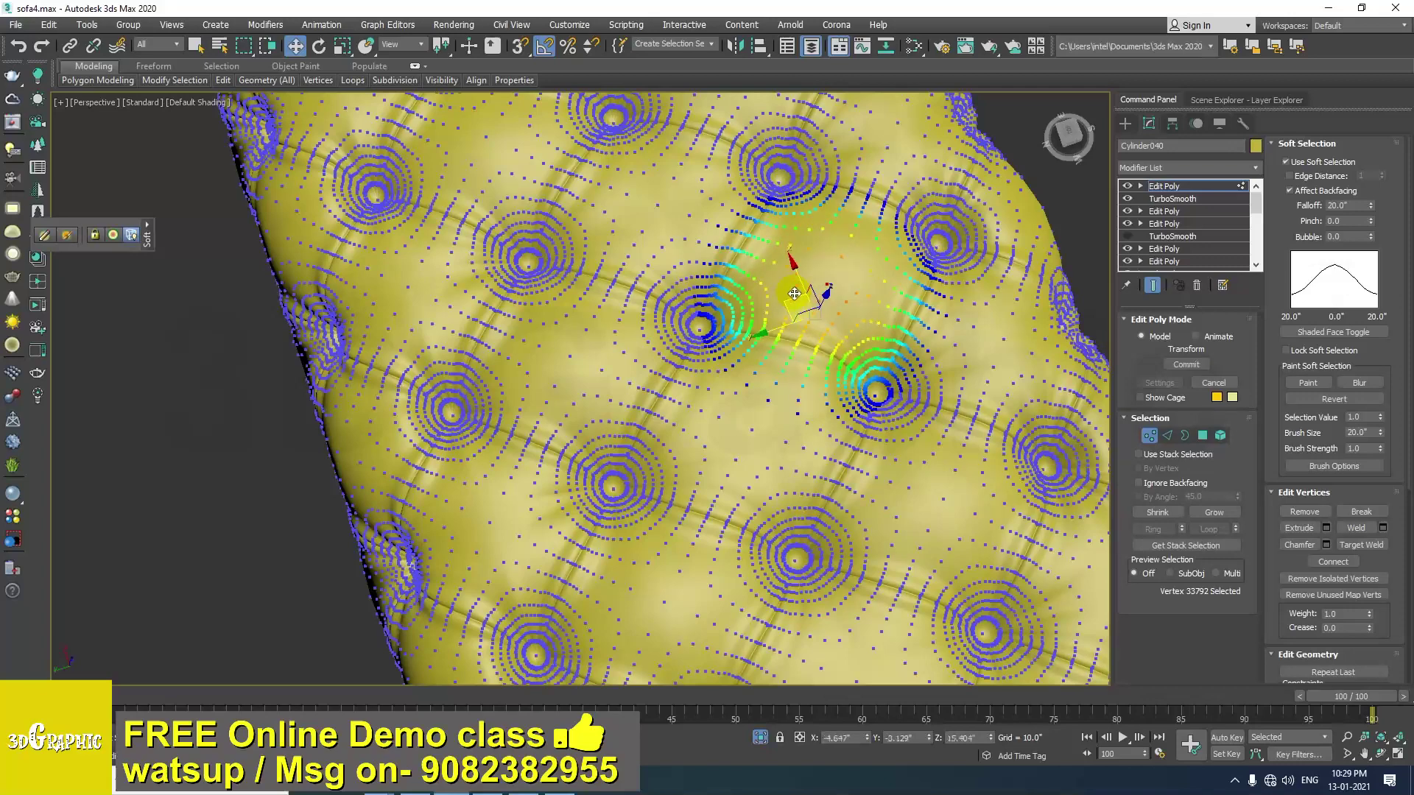
key(ctrl+z)
middle_drag(547, 259, 590, 410)
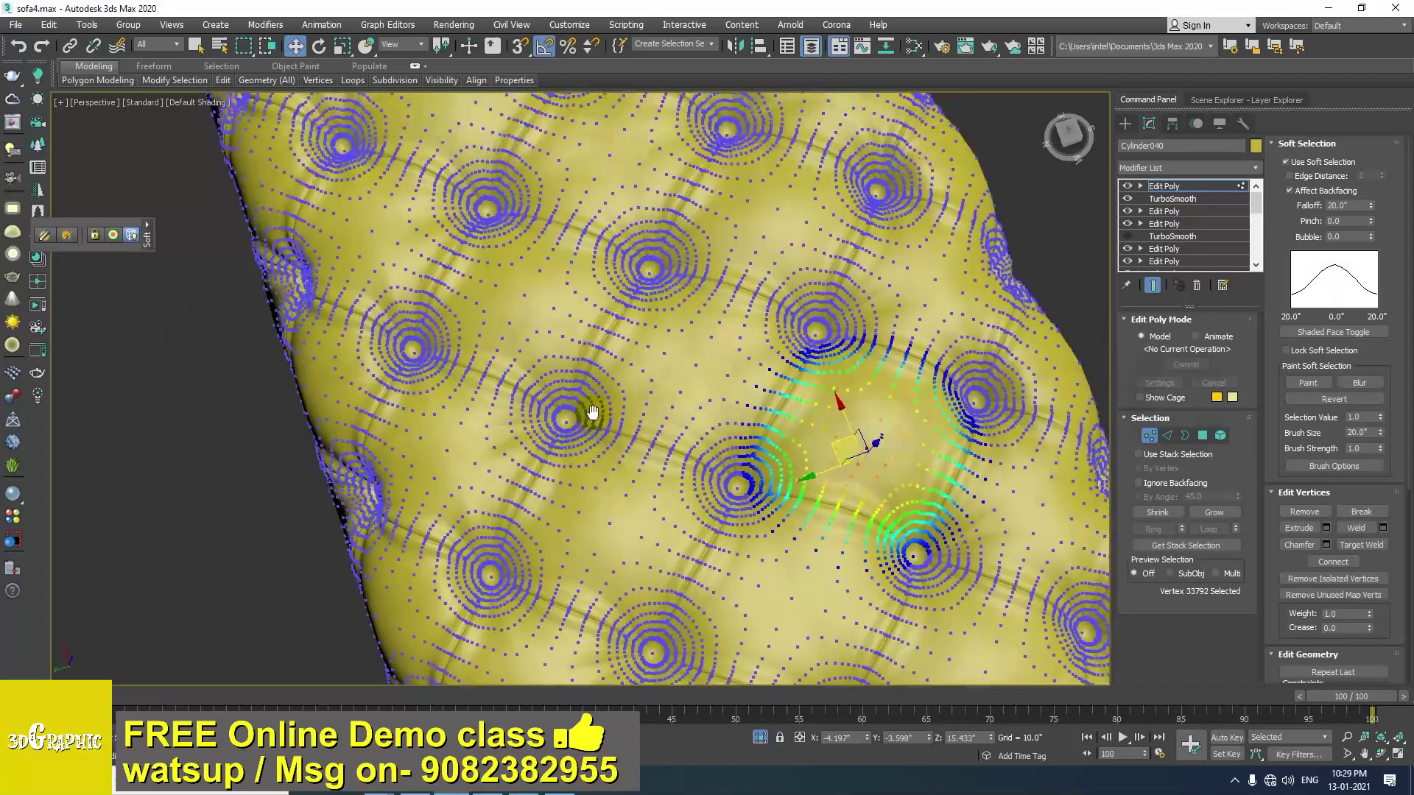
Nudge the middle of a tuft diamond nearer the cushion's long side slightly within the top surface.
click(525, 294)
middle_drag(535, 342, 590, 439)
drag(546, 394, 538, 398)
key(ctrl+z)
middle_drag(534, 404, 529, 384)
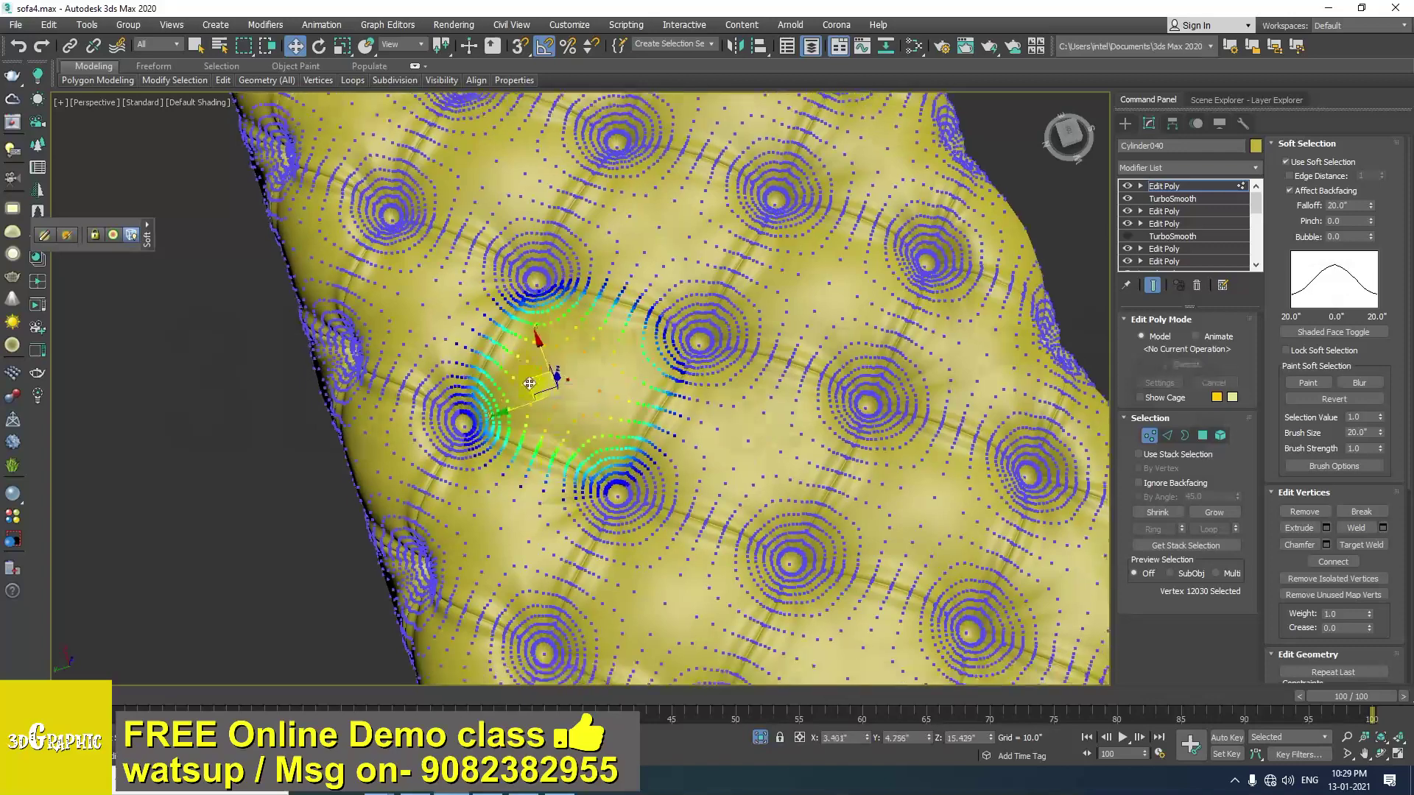
Raise a vertex in the middle of another tuft diamond on the cushion top by about 0.15 inch with soft selection.
middle_drag(640, 264, 700, 553)
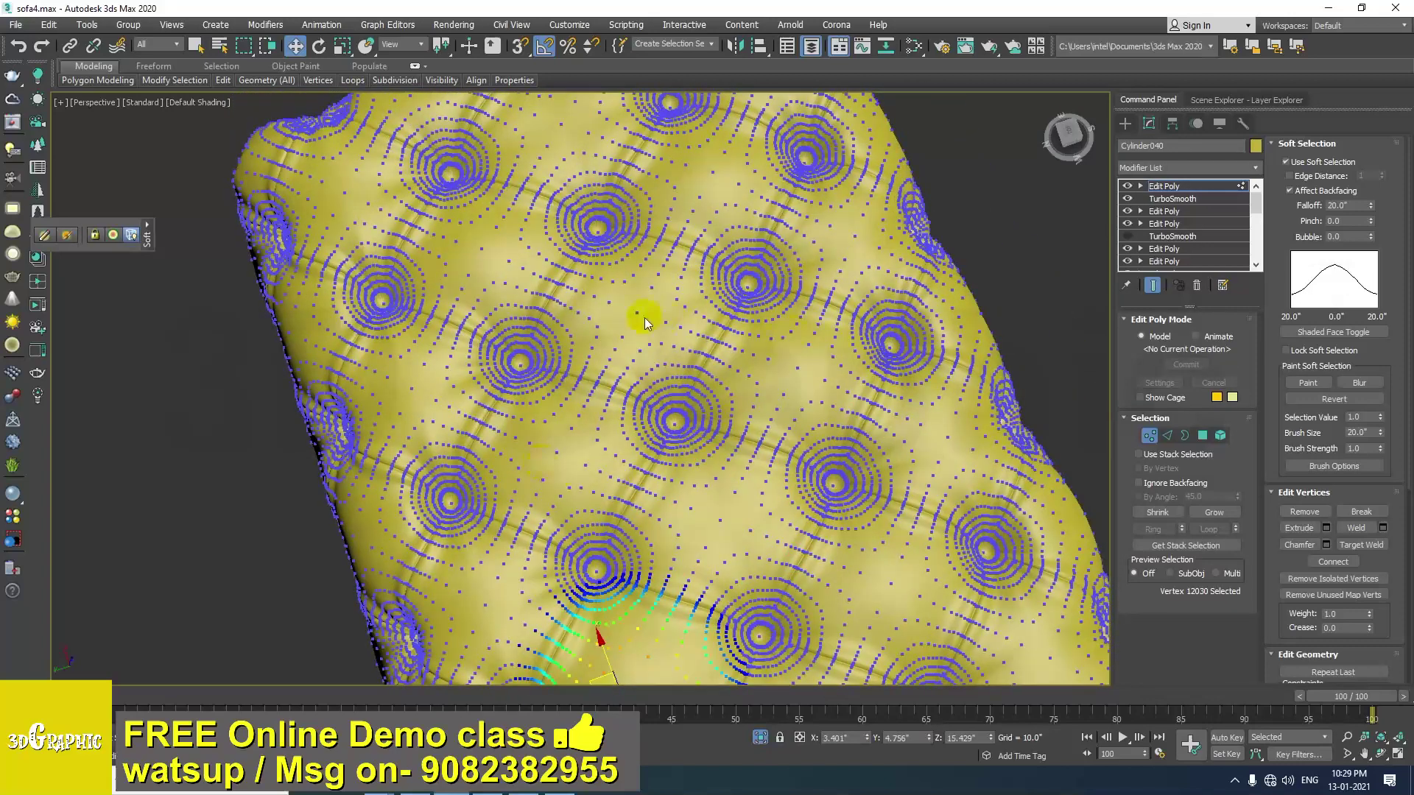
click(635, 310)
middle_drag(634, 309, 629, 431)
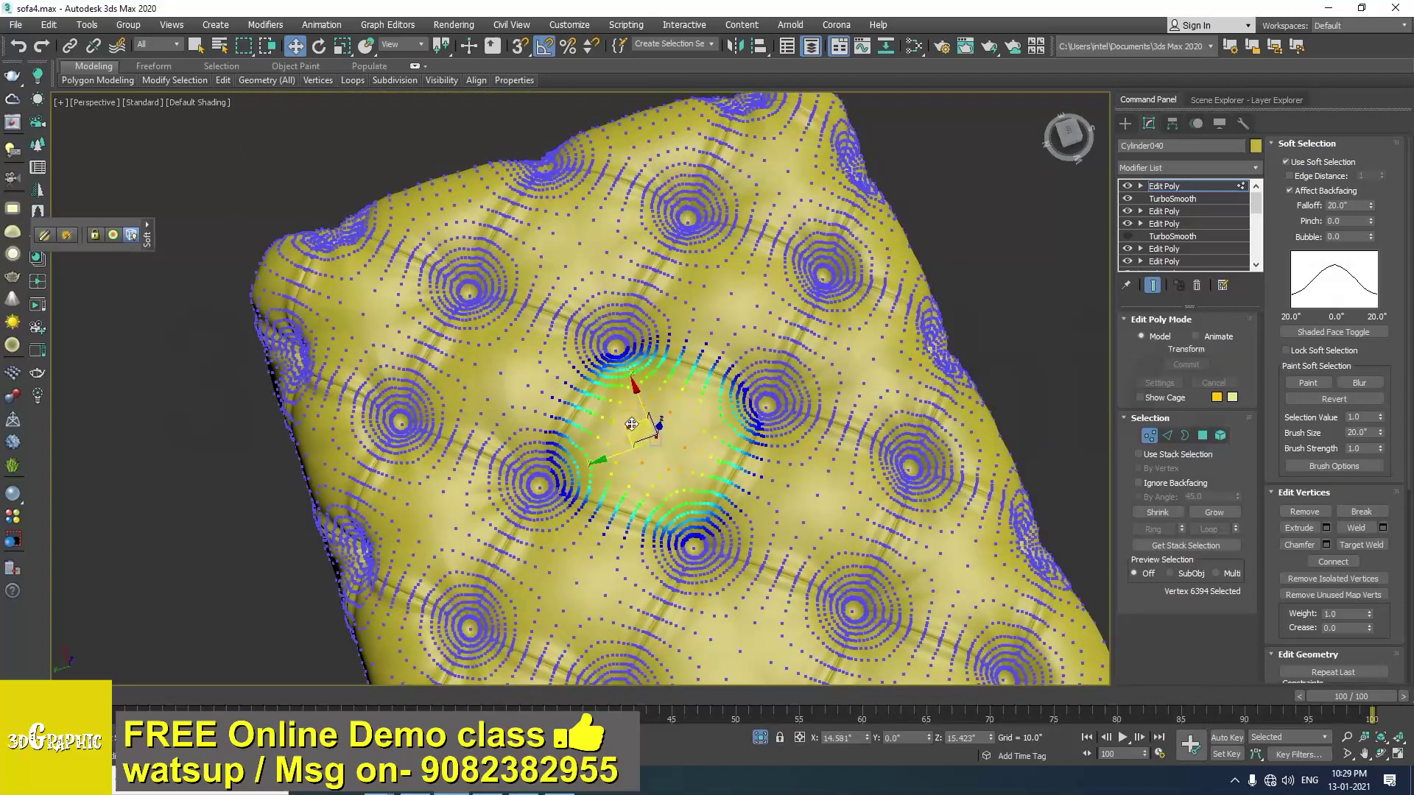
alt+middle_drag(637, 364, 675, 409)
drag(667, 398, 667, 386)
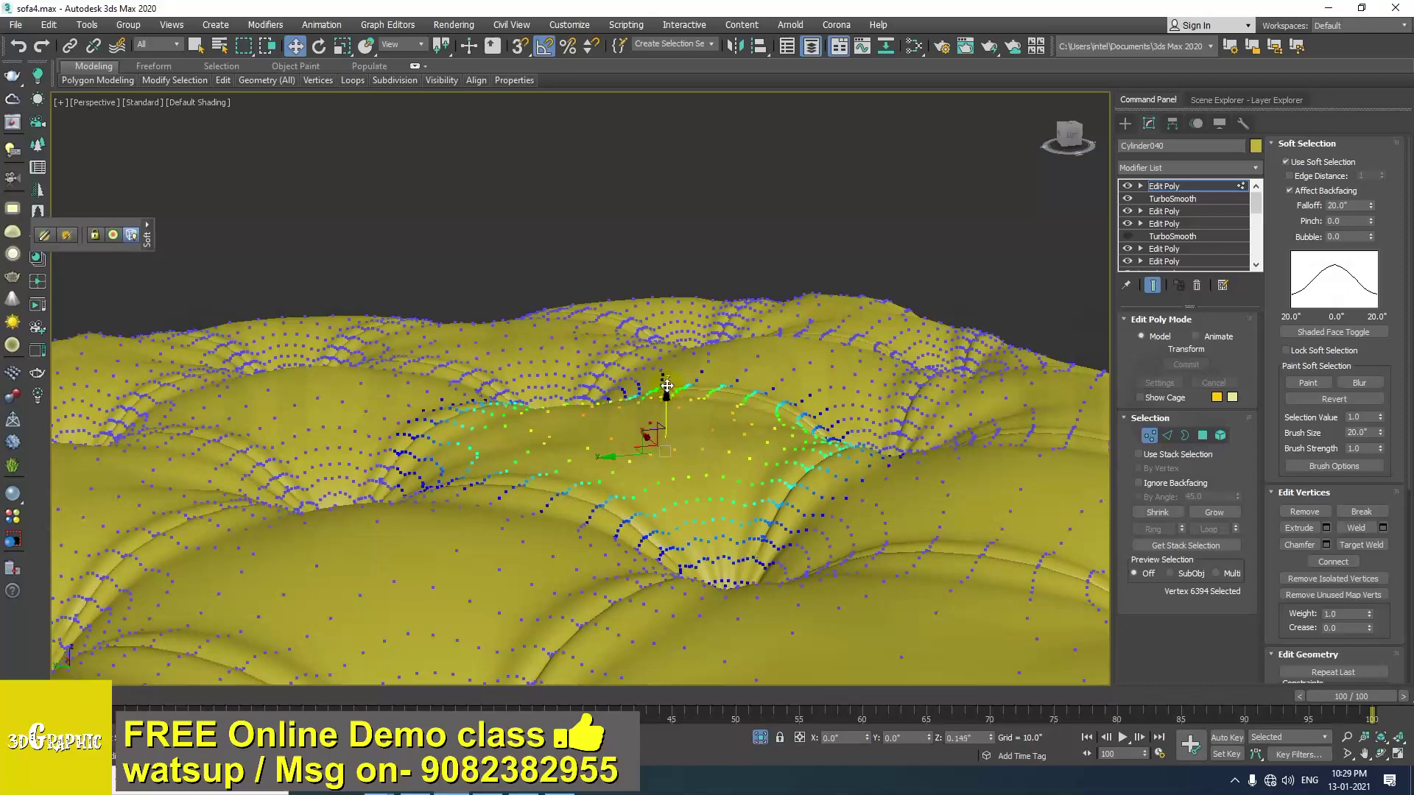
Reduce the soft selection falloff to 12.8 inches and nudge a vertex in a tuft diamond near the cushion's top corner slightly upward.
middle_drag(852, 420, 863, 419)
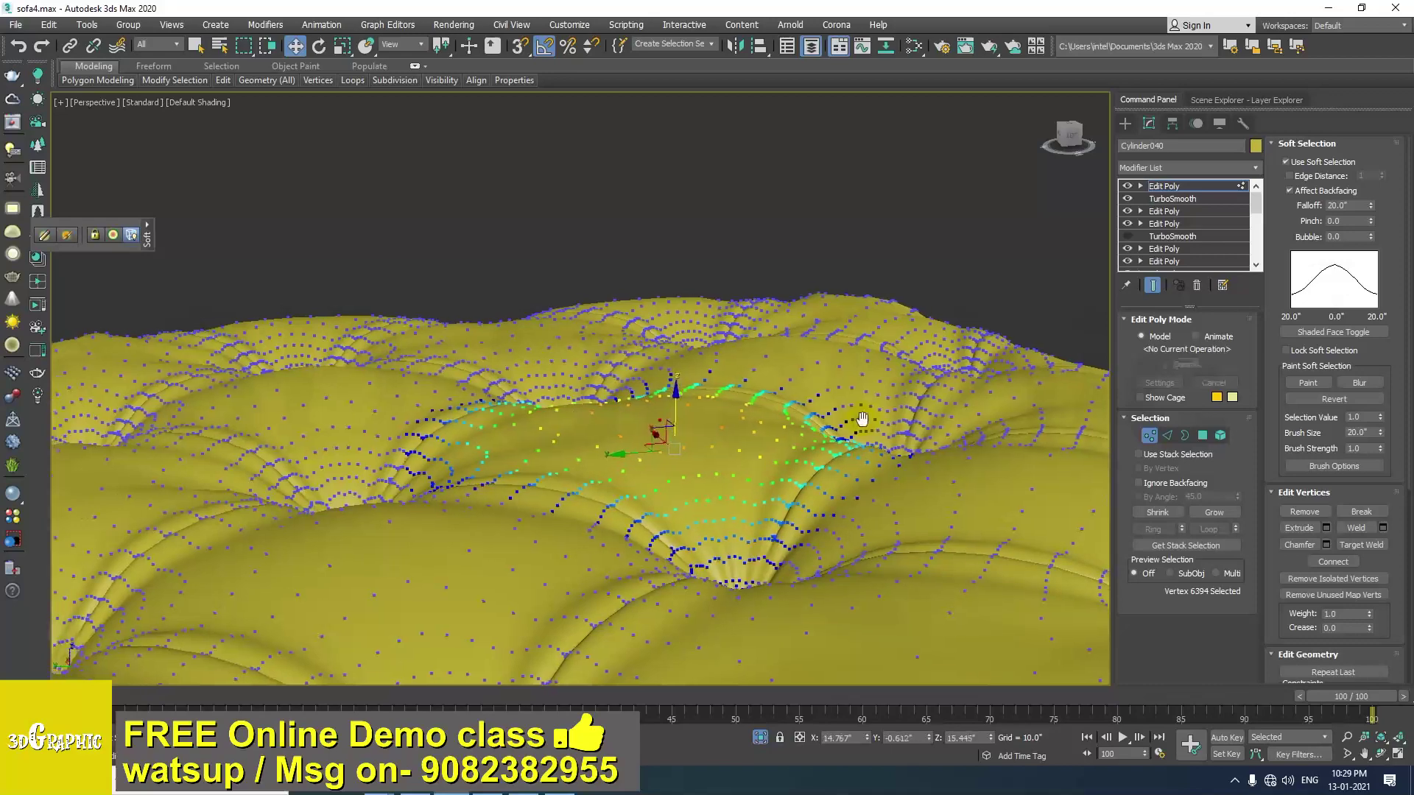
scroll(425, 421, down, 5)
alt+middle_drag(426, 411, 601, 463)
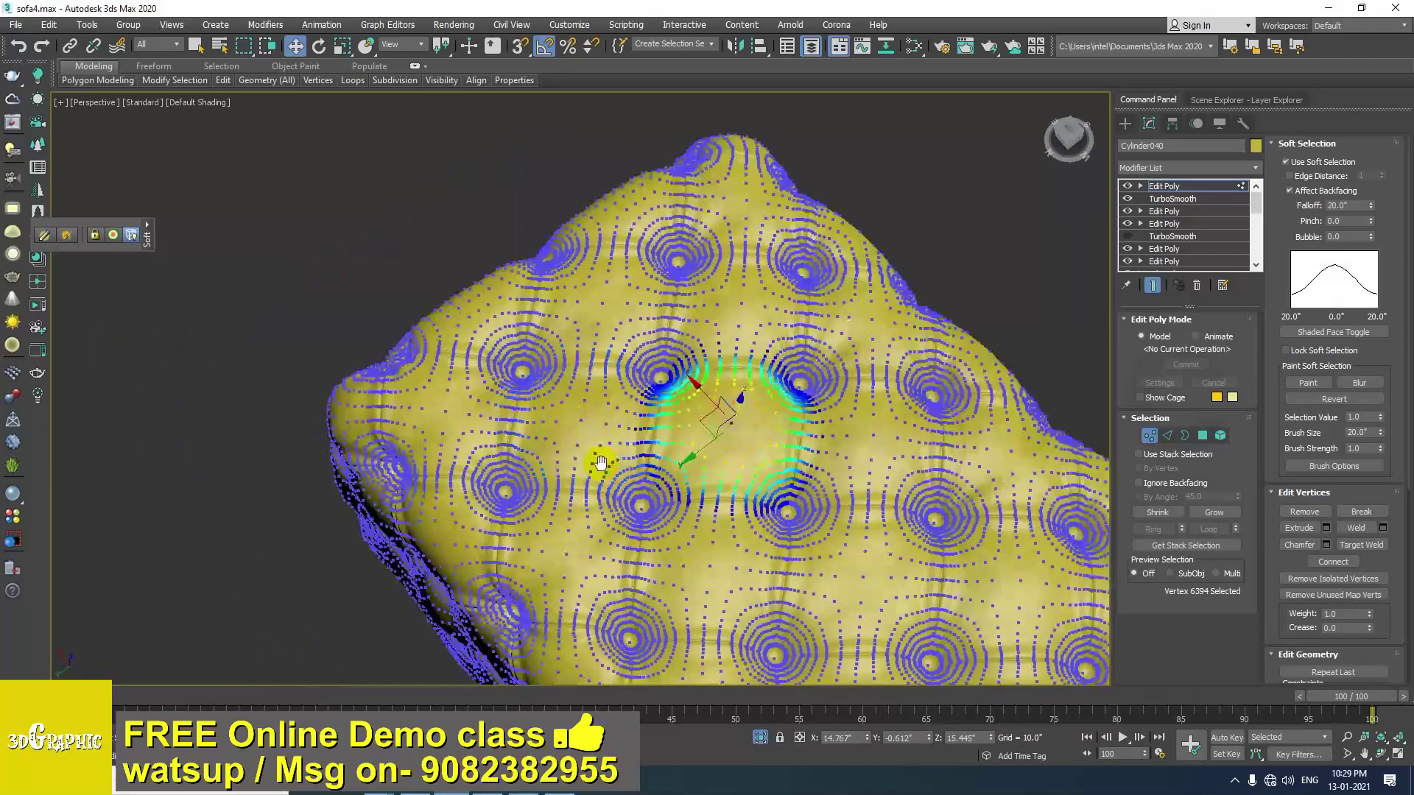
alt+middle_drag(479, 455, 485, 411)
scroll(449, 405, up, 5)
drag(453, 433, 455, 433)
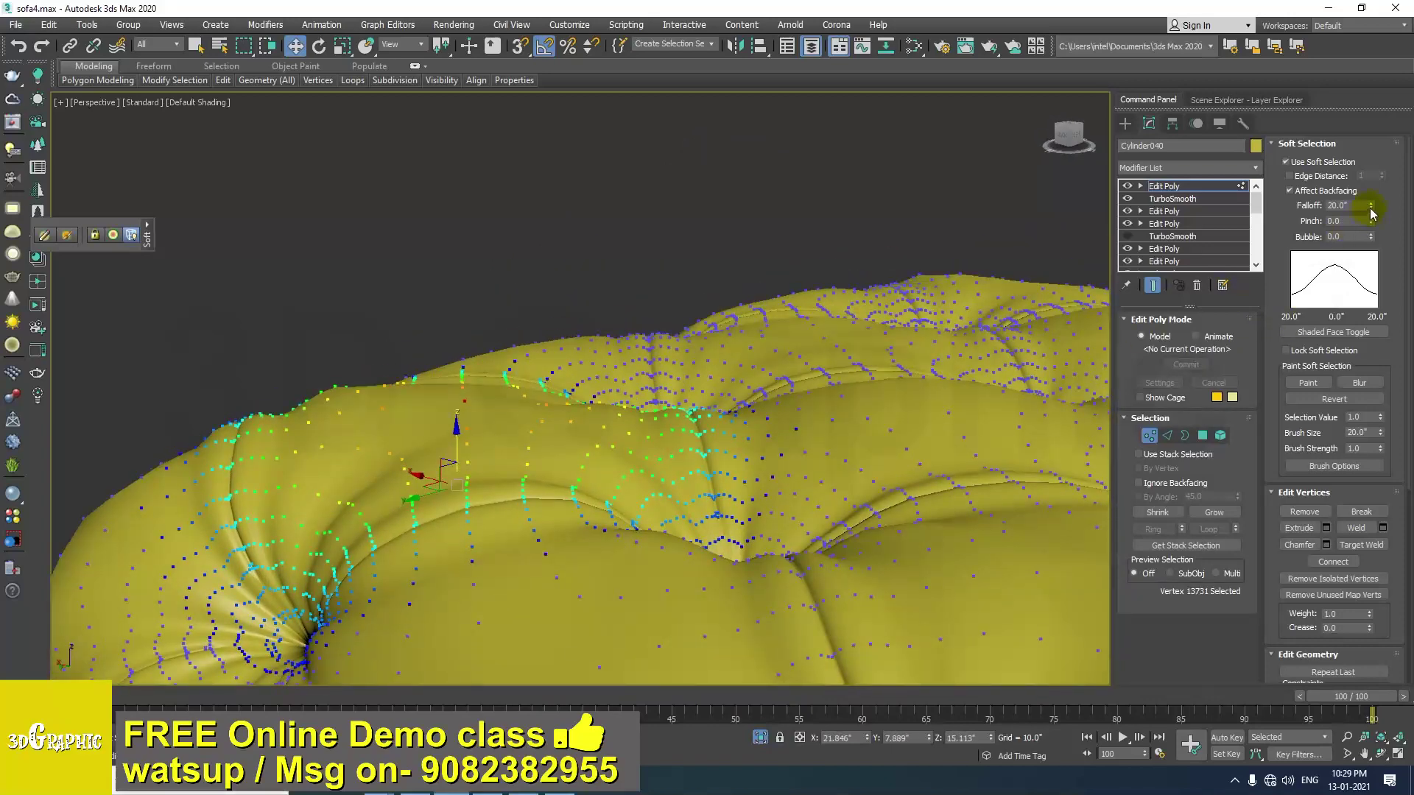
drag(1372, 218, 1375, 235)
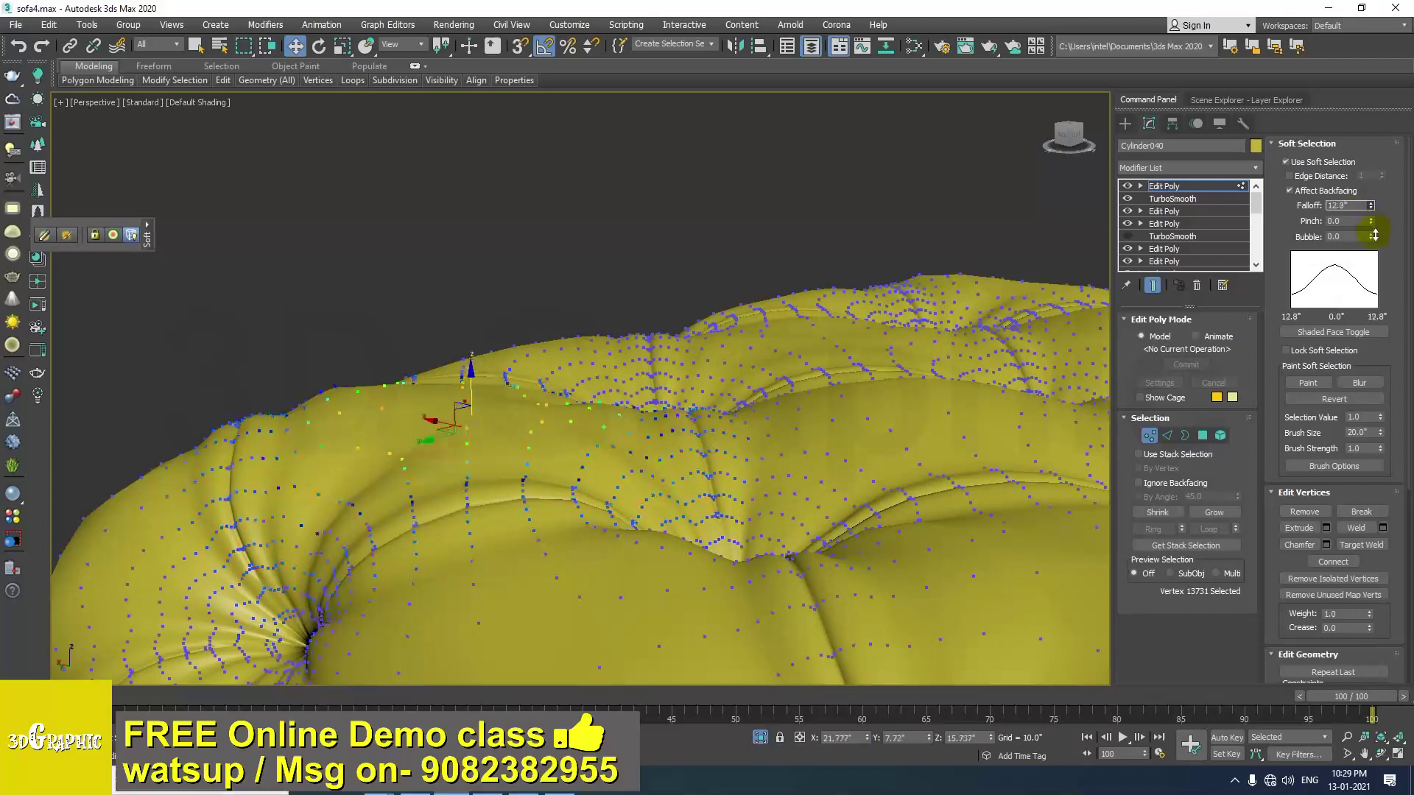
drag(470, 369, 470, 367)
Shift a vertex in a tuft diamond along the top edge of the cushion's opposite end slightly with soft selection.
scroll(722, 401, down, 1)
alt+middle_drag(735, 388, 729, 449)
click(389, 213)
scroll(704, 391, down, 2)
scroll(703, 392, up, 6)
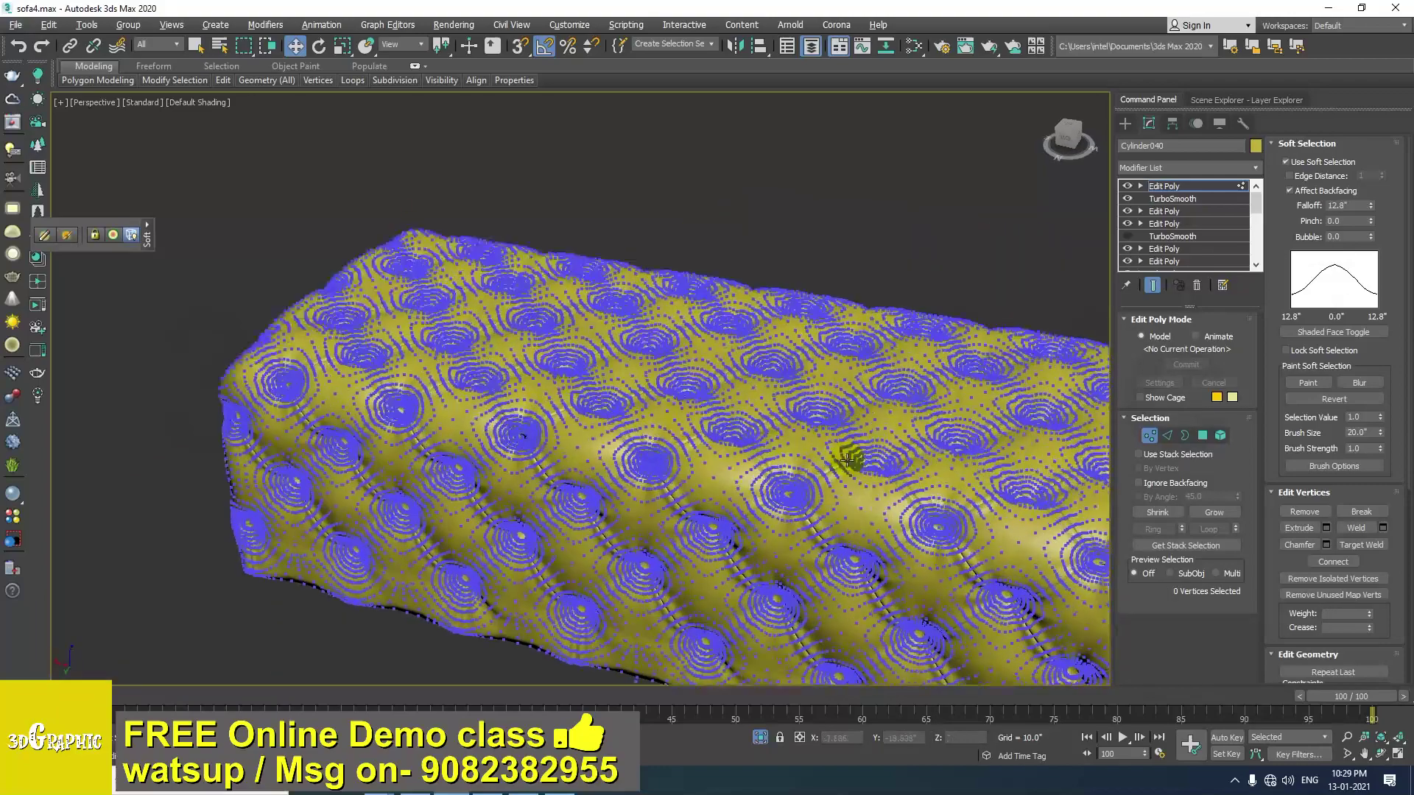
scroll(685, 448, up, 2)
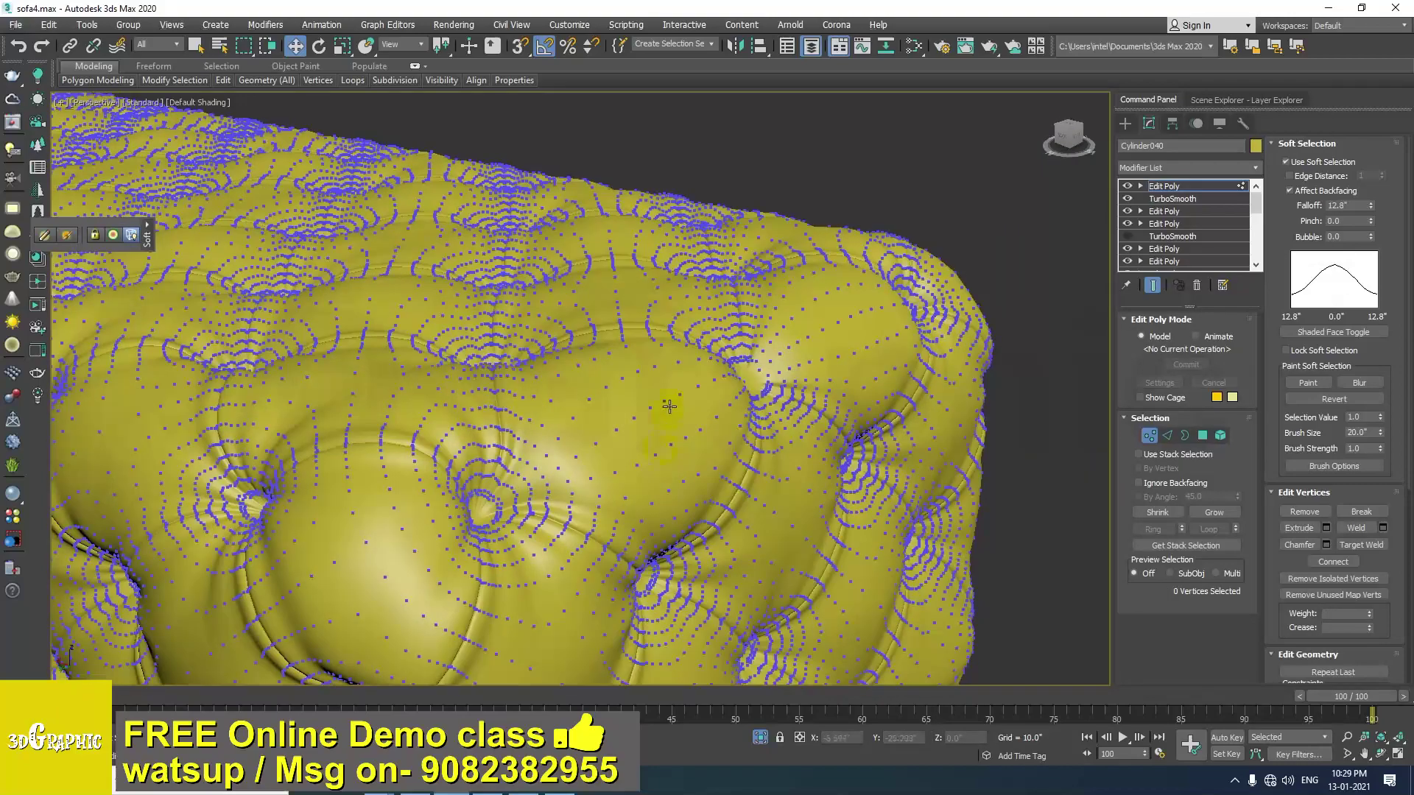
alt+middle_drag(674, 419, 634, 422)
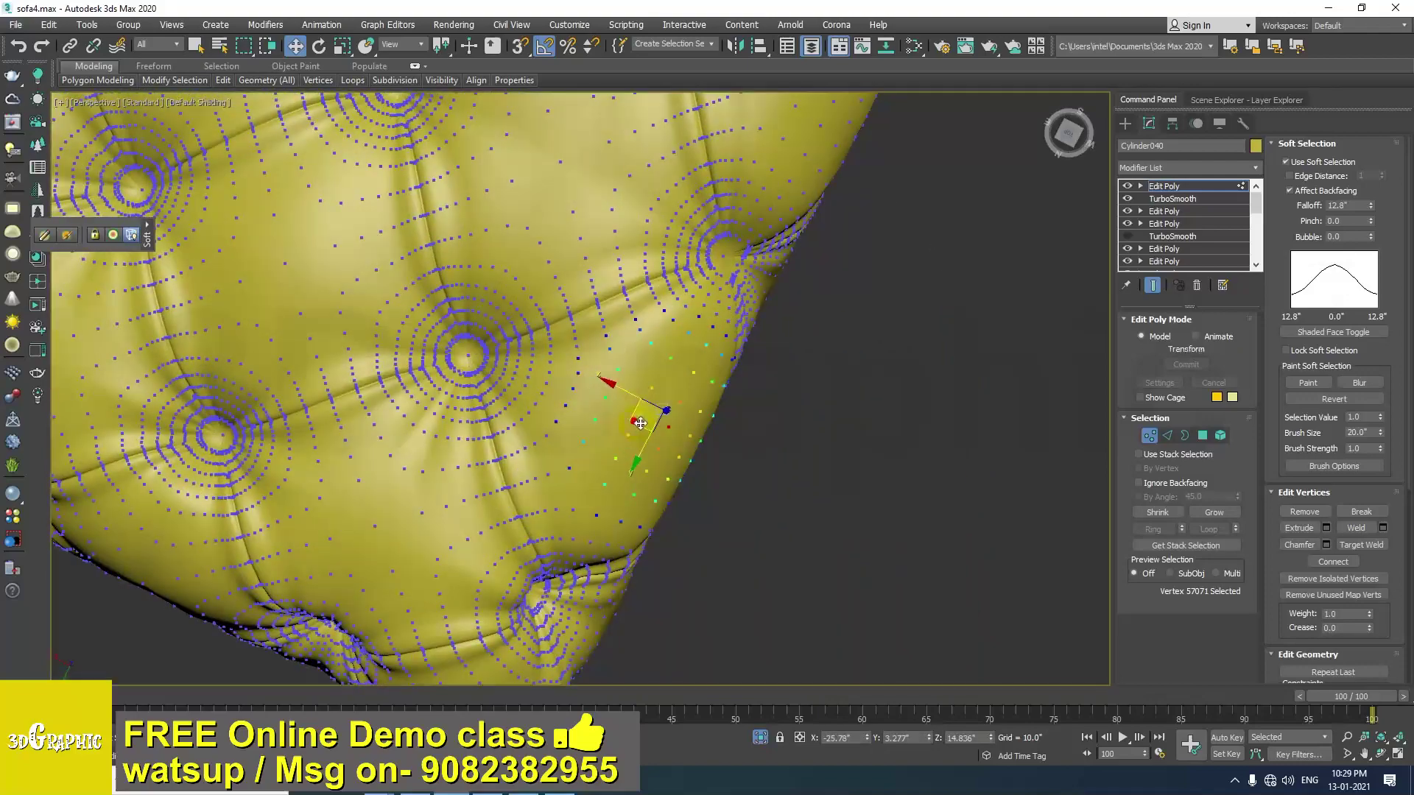
middle_drag(745, 420, 766, 394)
Adjust three vertices in the same end-edge tuft diamond slightly, and clear the vertex selection.
click(752, 376)
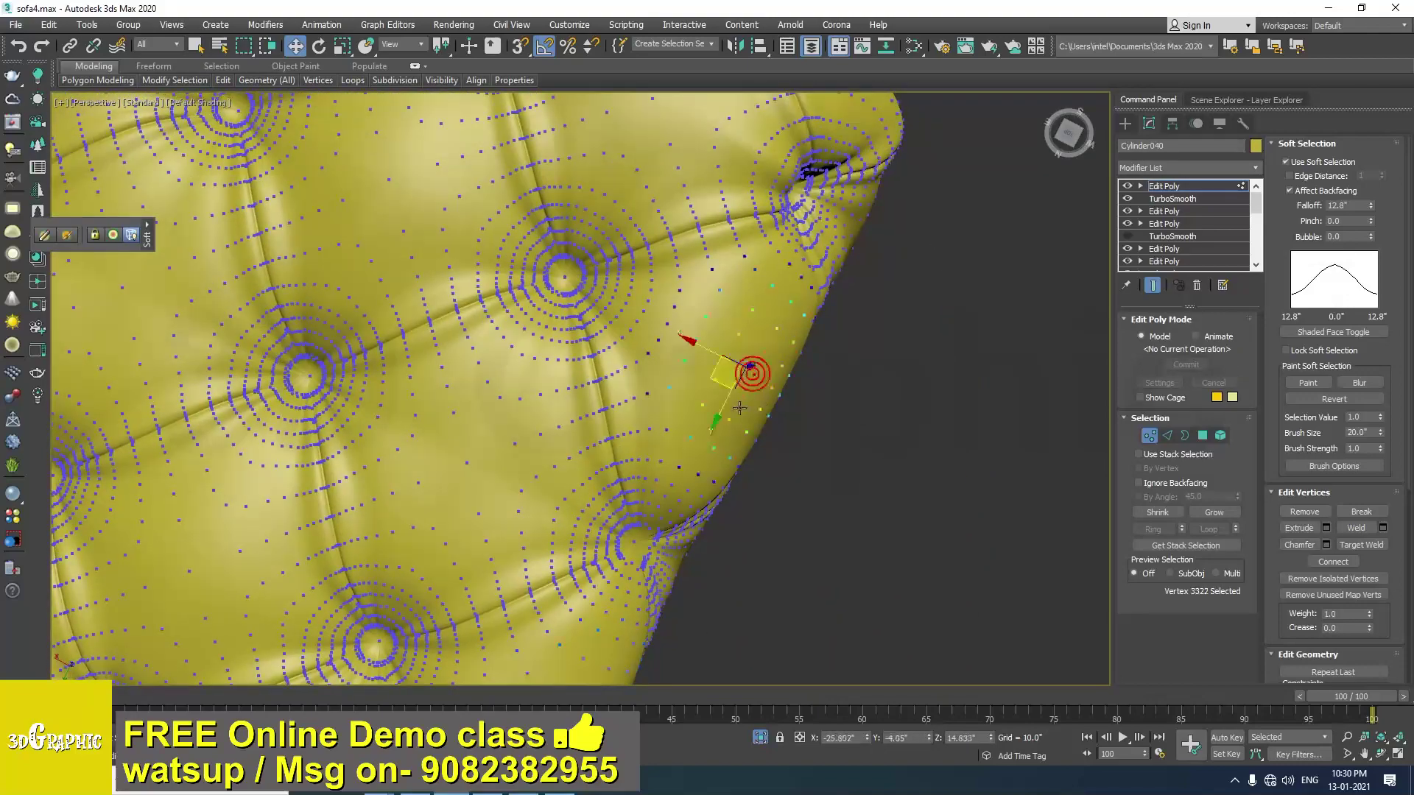
drag(762, 407, 721, 457)
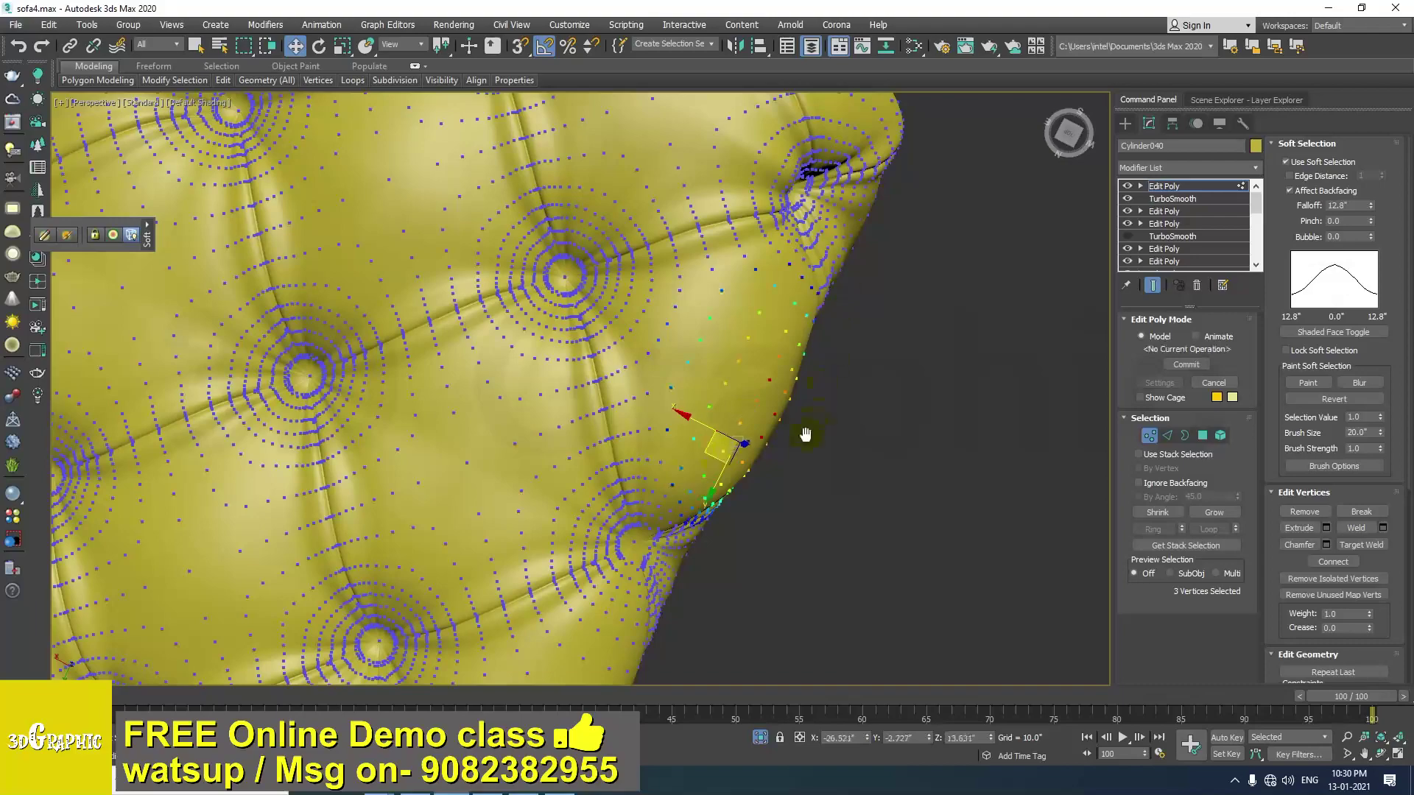
scroll(811, 410, down, 7)
click(850, 433)
Raise a vertex in the middle of a tuft diamond on the cushion top by about 0.14 inch and leave vertex editing.
alt+middle_drag(834, 435, 591, 339)
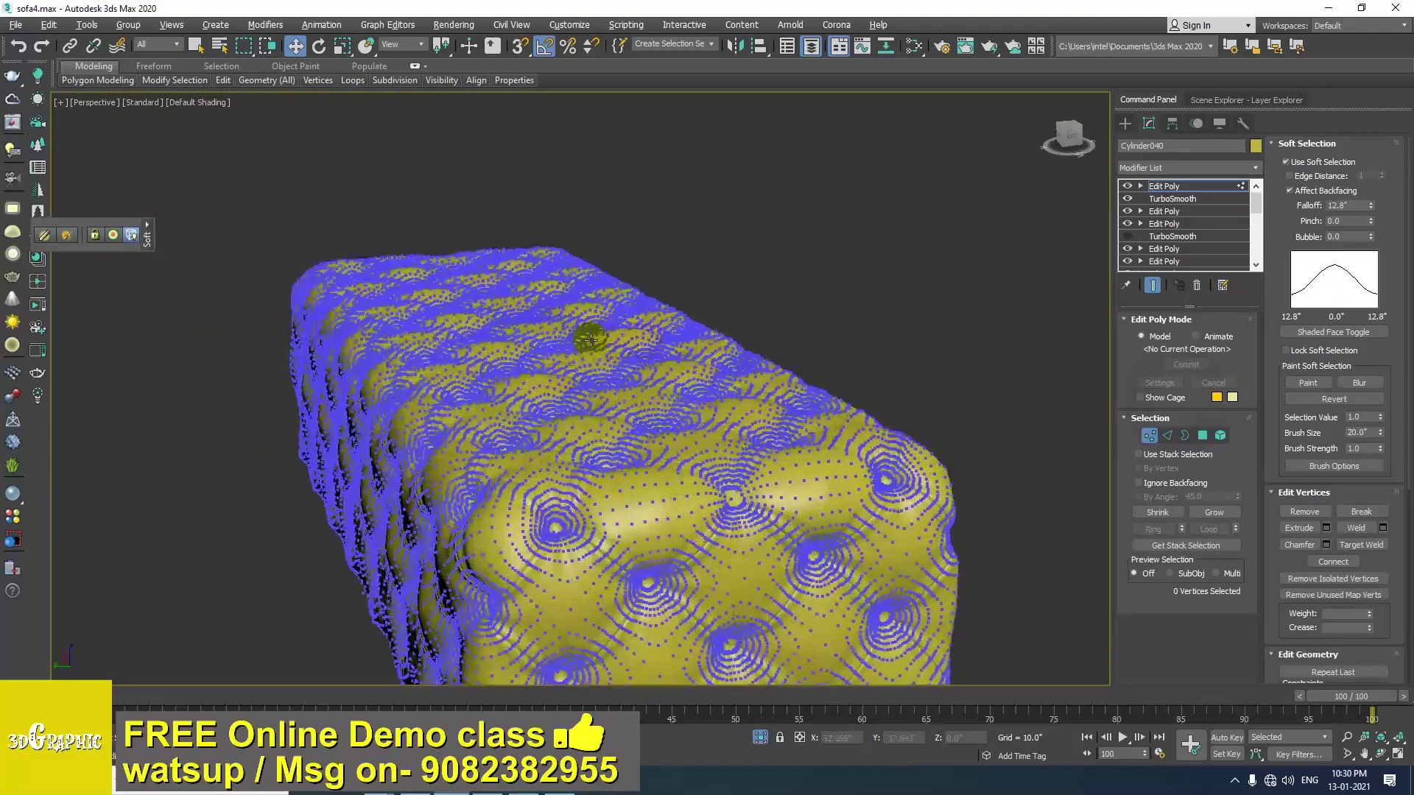
scroll(604, 357, up, 5)
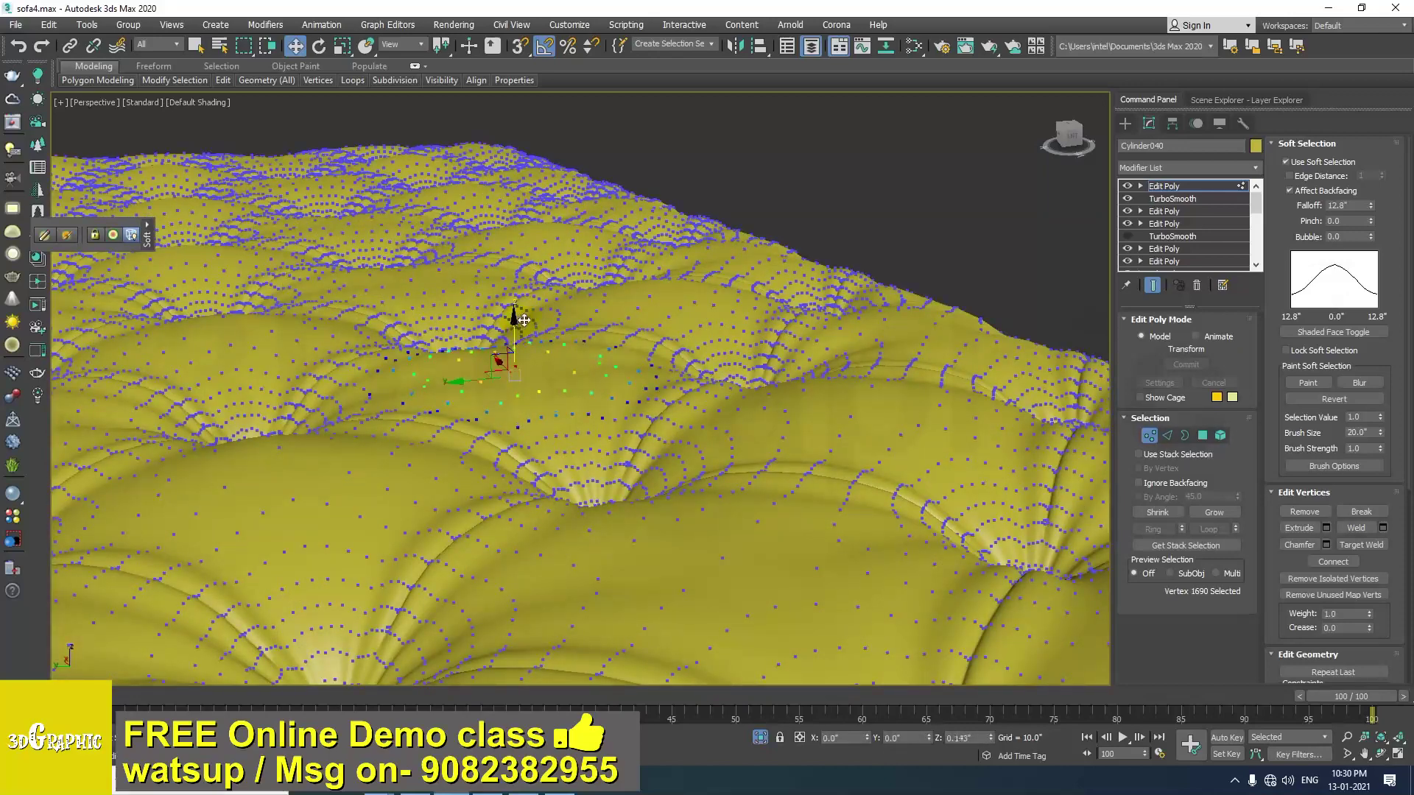
click(1201, 188)
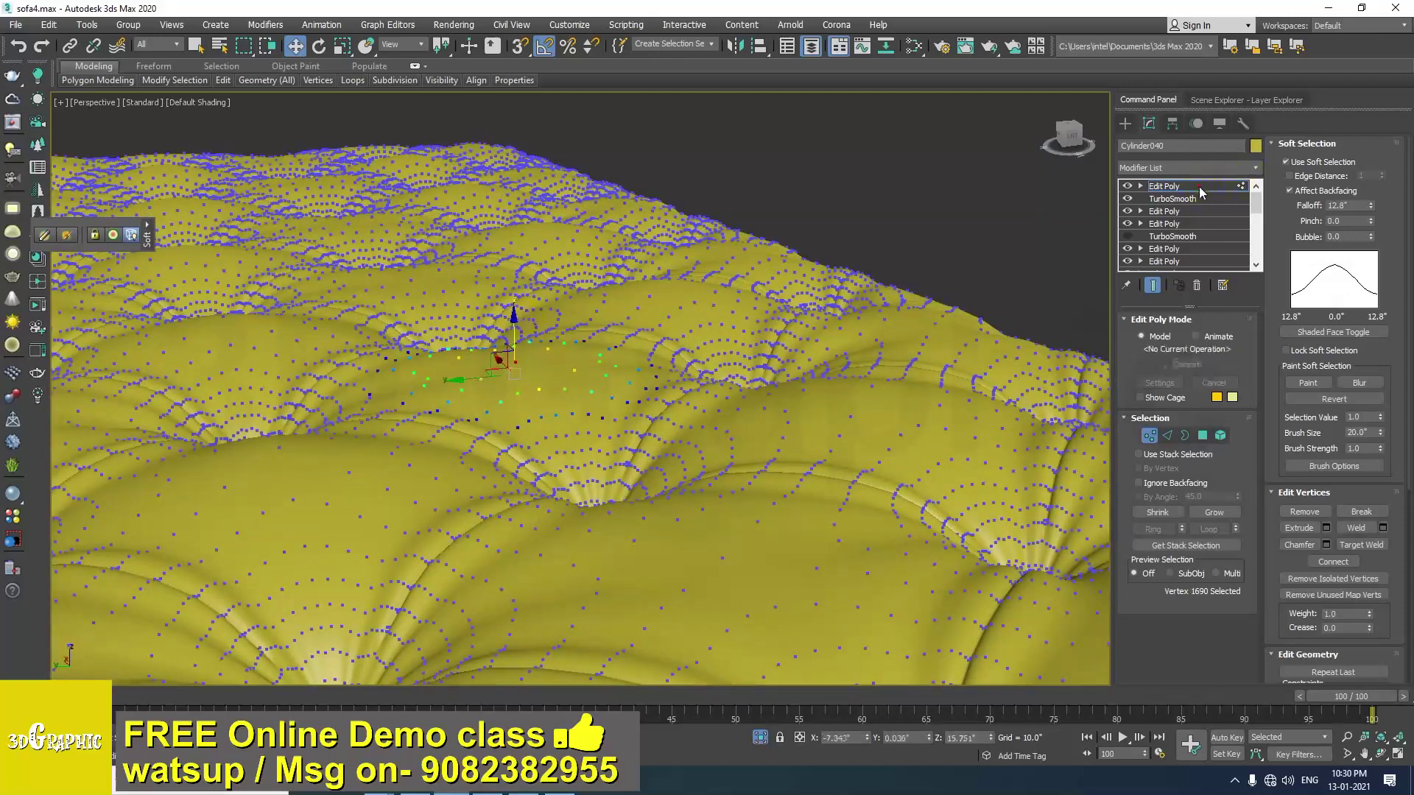
click(895, 180)
Inspect the cushion's tufts from several sides and distances for natural-looking irregularity.
scroll(741, 307, down, 5)
alt+middle_drag(741, 307, 867, 349)
scroll(578, 383, up, 3)
alt+middle_drag(578, 383, 340, 372)
scroll(535, 360, down, 3)
scroll(520, 375, up, 2)
scroll(443, 379, up, 3)
scroll(383, 386, down, 4)
scroll(340, 372, down, 1)
scroll(340, 372, down, 3)
alt+middle_drag(608, 407, 703, 530)
End the isolation and move the front reference image plane up so its sofa picture sits above the cushion.
click(763, 739)
click(691, 419)
drag(665, 472, 586, 365)
scroll(572, 467, up, 5)
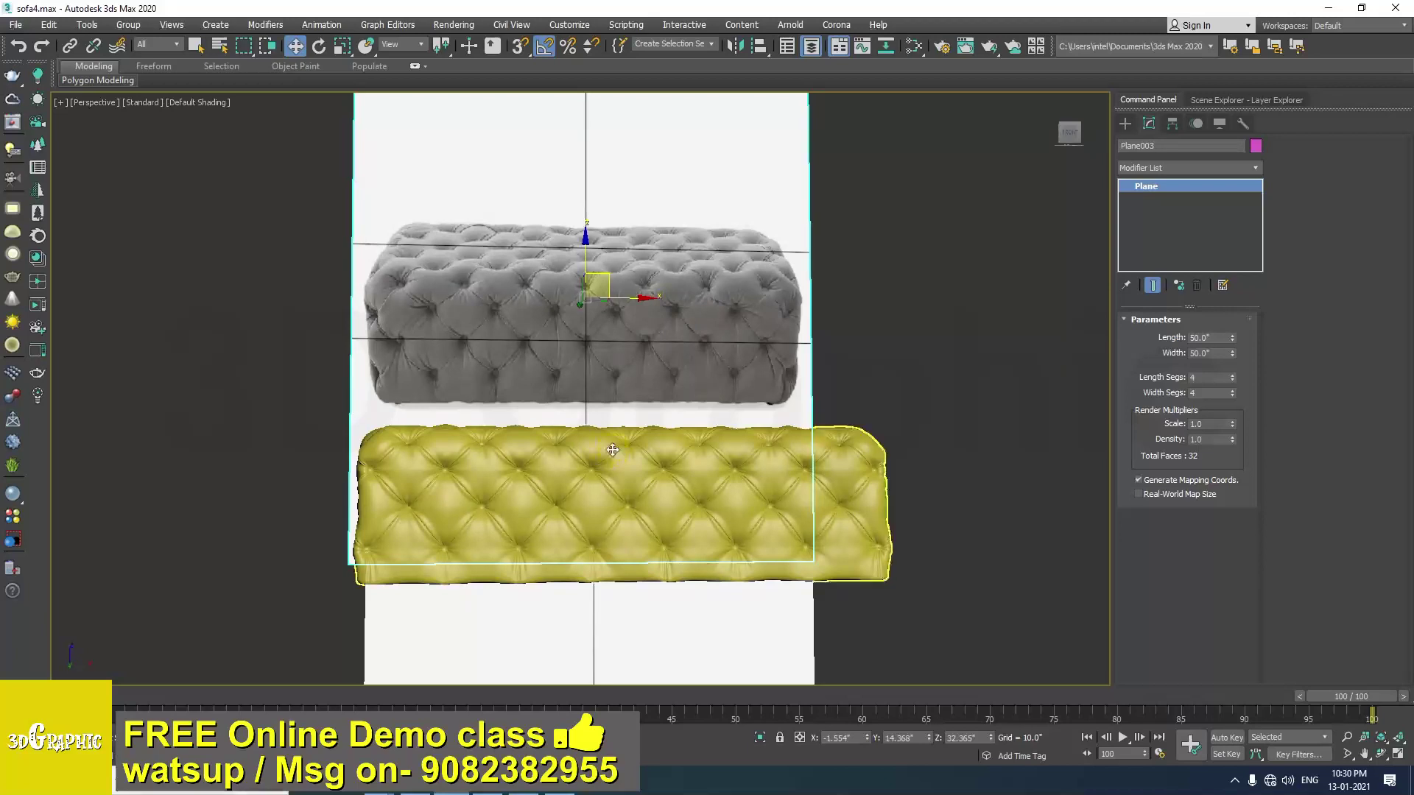
Isolate the cushion with the front reference plane, compare their tufting and silhouettes, and end the isolation.
ctrl+click(621, 451)
key(alt+q)
scroll(537, 544, up, 1)
alt+middle_drag(599, 495, 574, 478)
scroll(537, 544, up, 1)
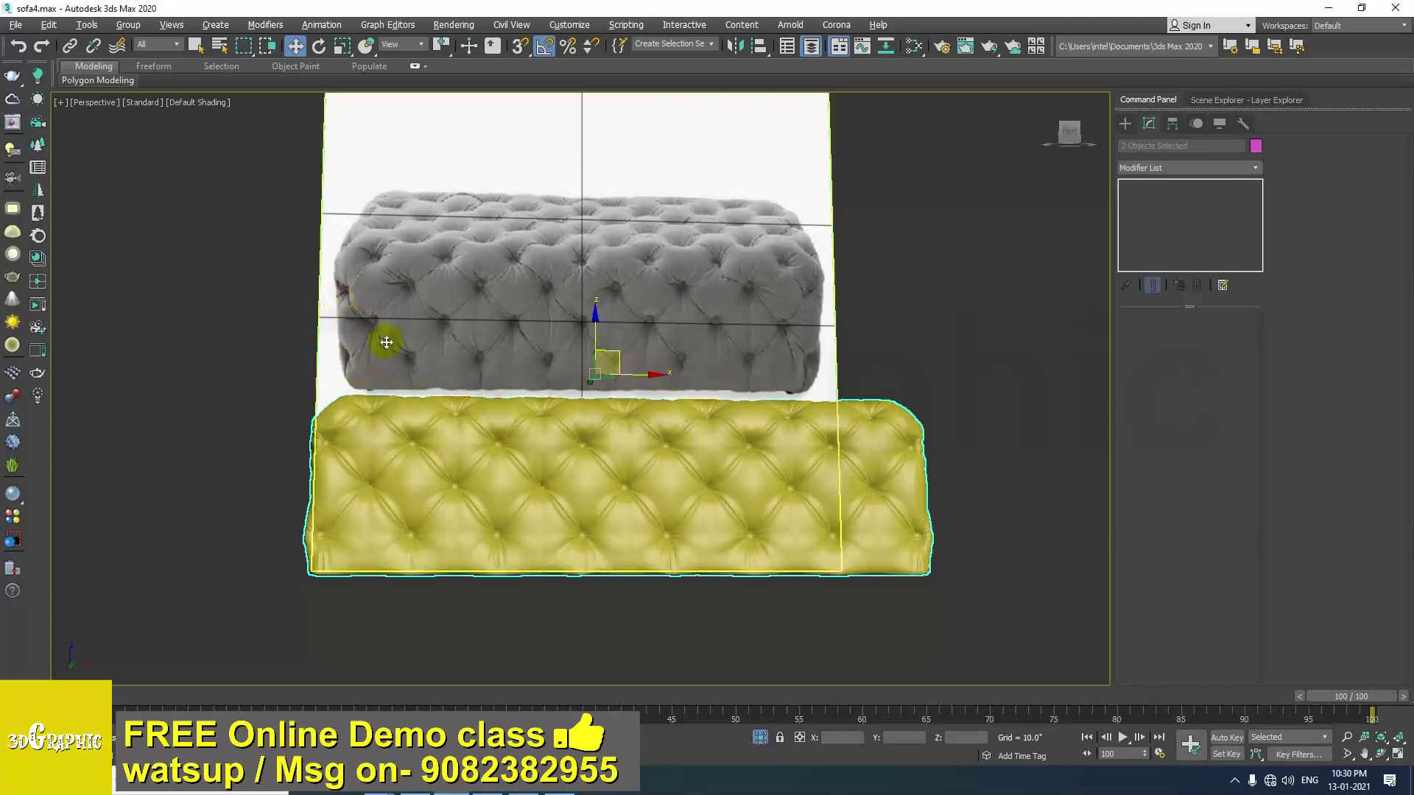
alt+middle_drag(385, 340, 384, 345)
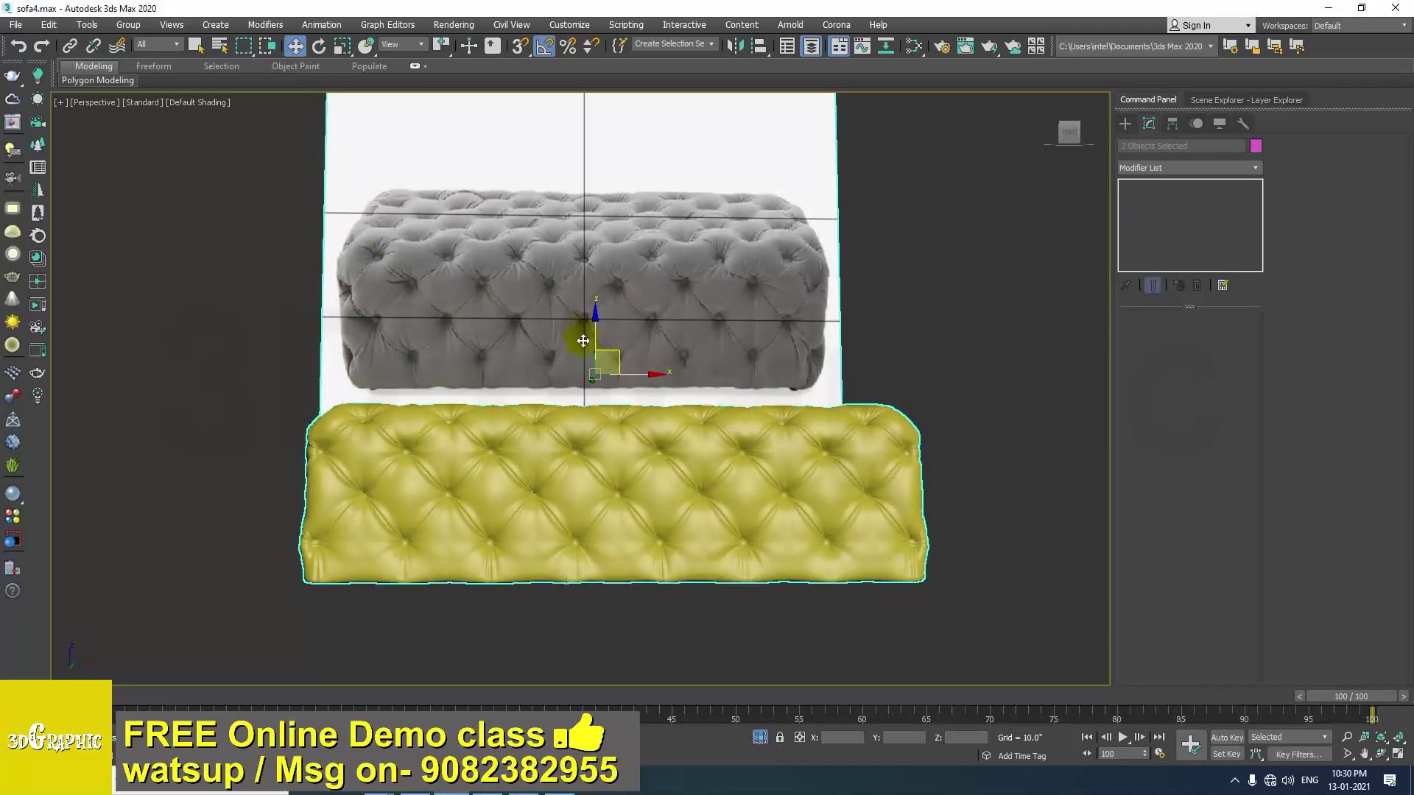
middle_drag(785, 329, 640, 301)
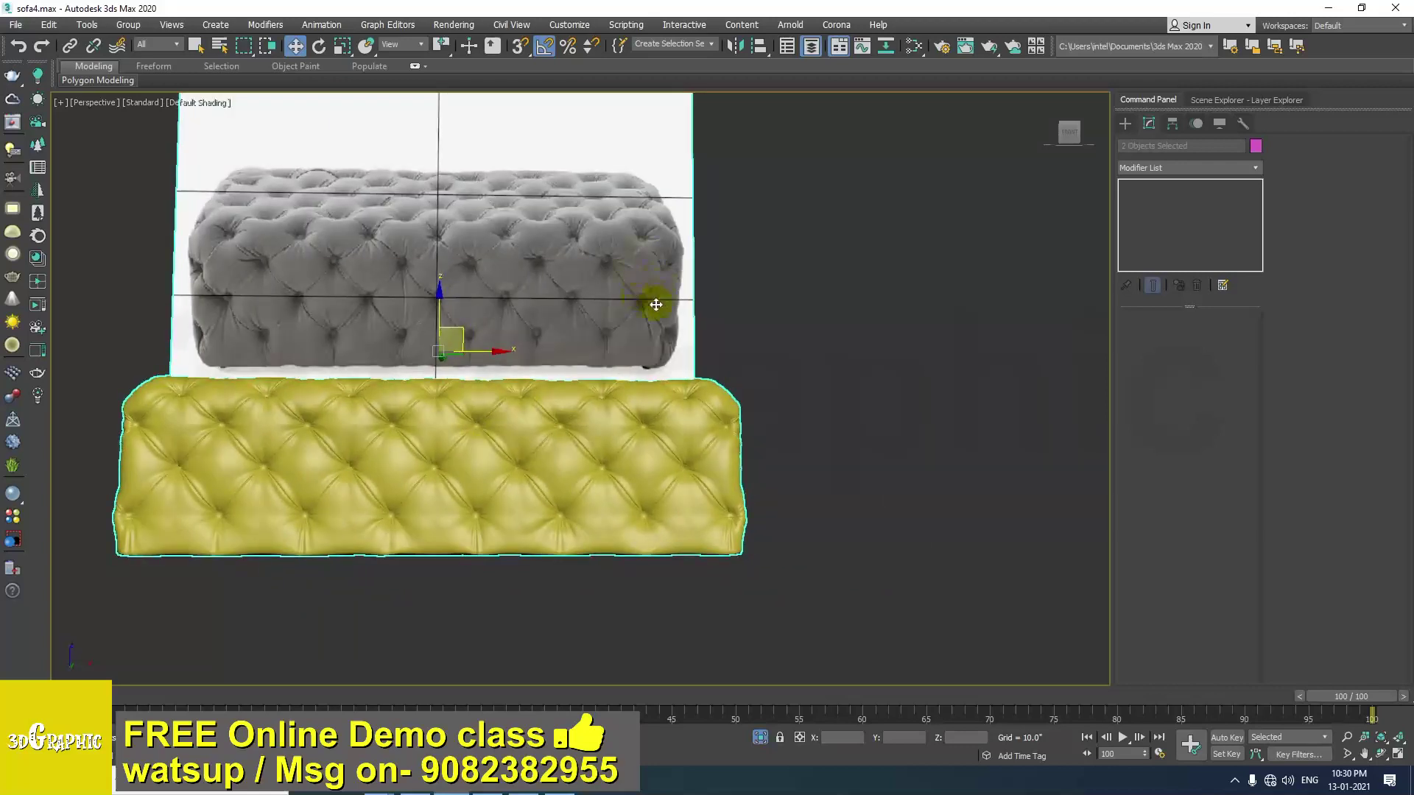
alt+middle_drag(517, 367, 474, 404)
scroll(543, 387, down, 3)
click(764, 740)
Clone the cushion as one instance placed beside the original, near the end-view reference plane.
scroll(564, 526, down, 3)
alt+middle_drag(729, 502, 751, 575)
scroll(747, 553, down, 2)
middle_drag(751, 575, 543, 483)
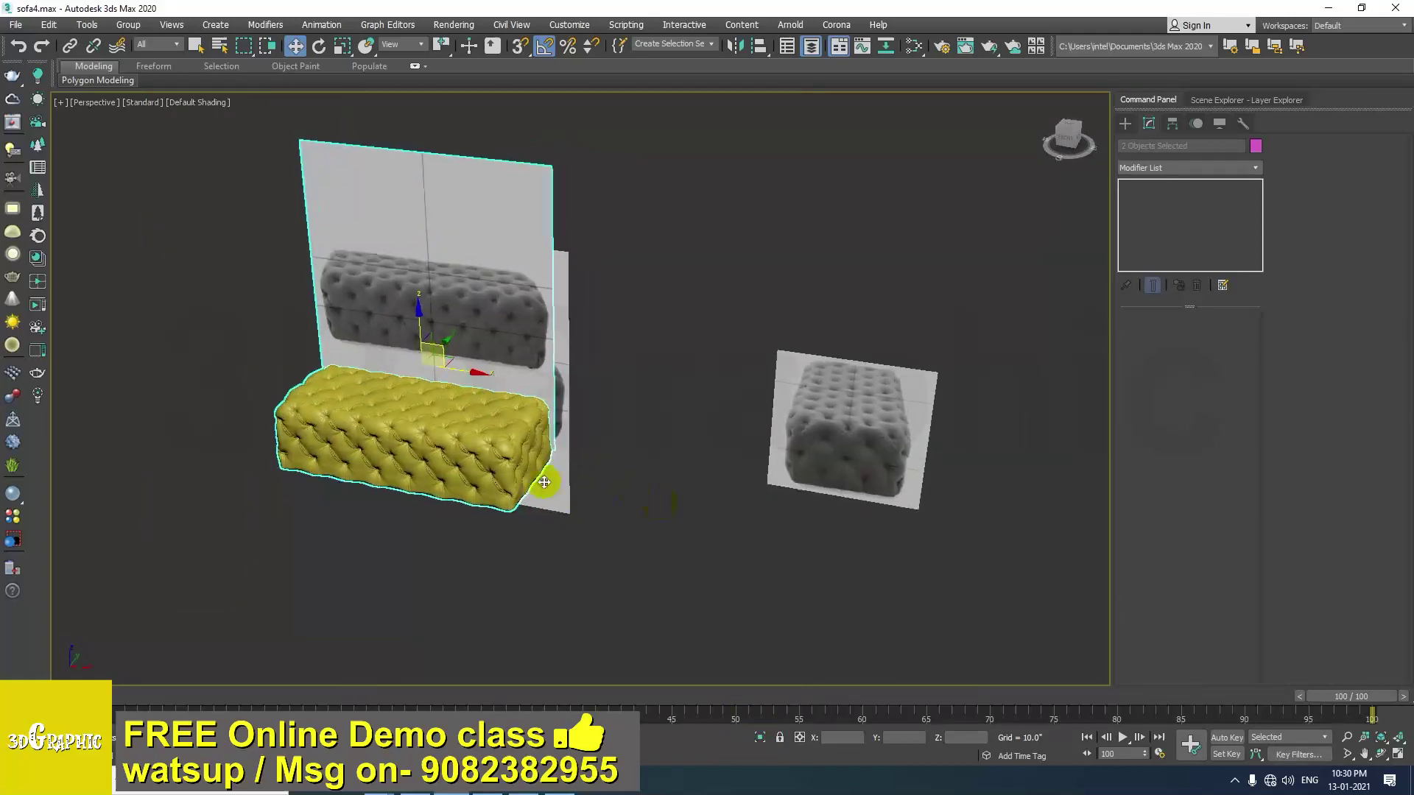
click(492, 446)
alt+middle_drag(445, 359, 436, 409)
shift+drag(434, 403, 751, 507)
click(631, 359)
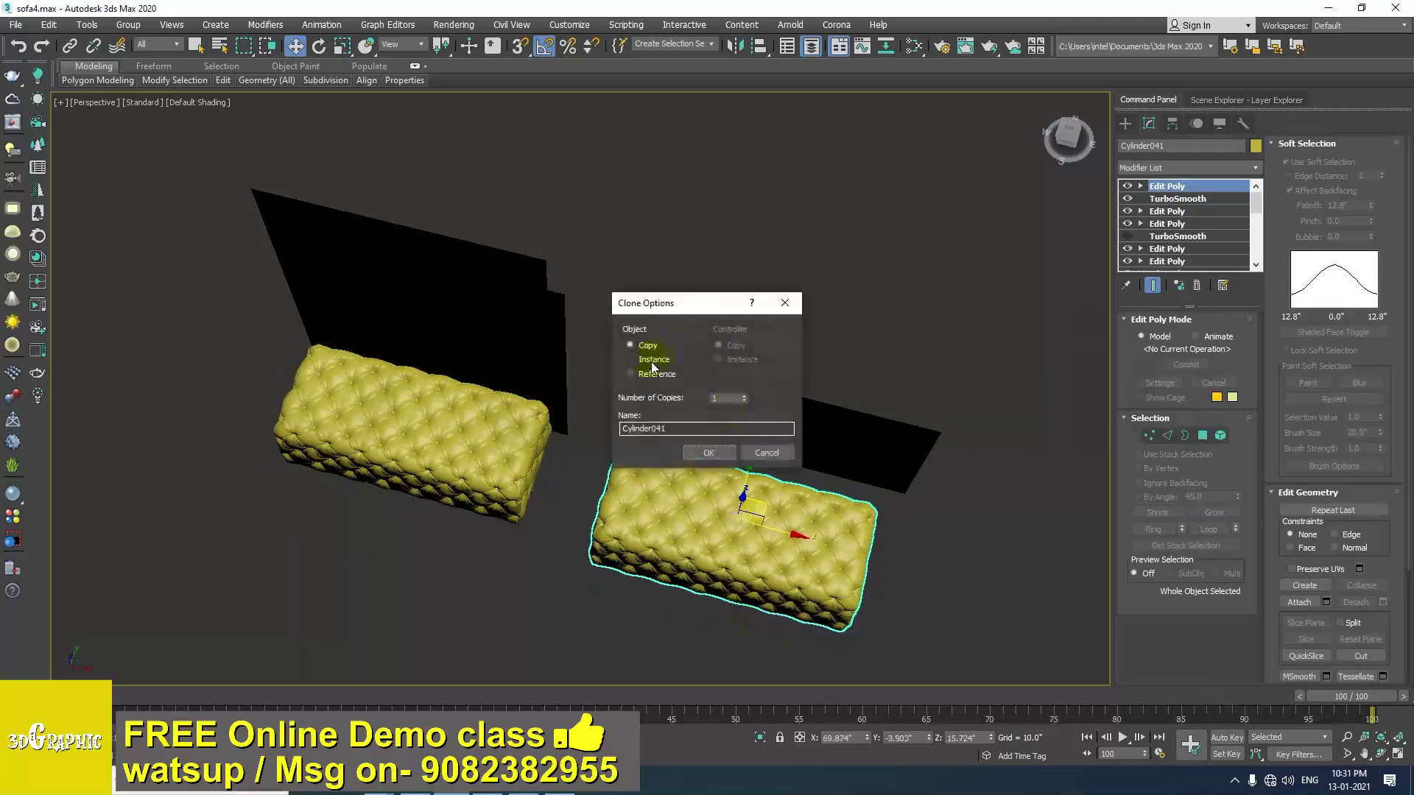
click(704, 452)
Rotate the cloned cushion about its vertical axis so its short end faces the same way as the end-view reference.
key(e)
alt+middle_drag(796, 542, 787, 507)
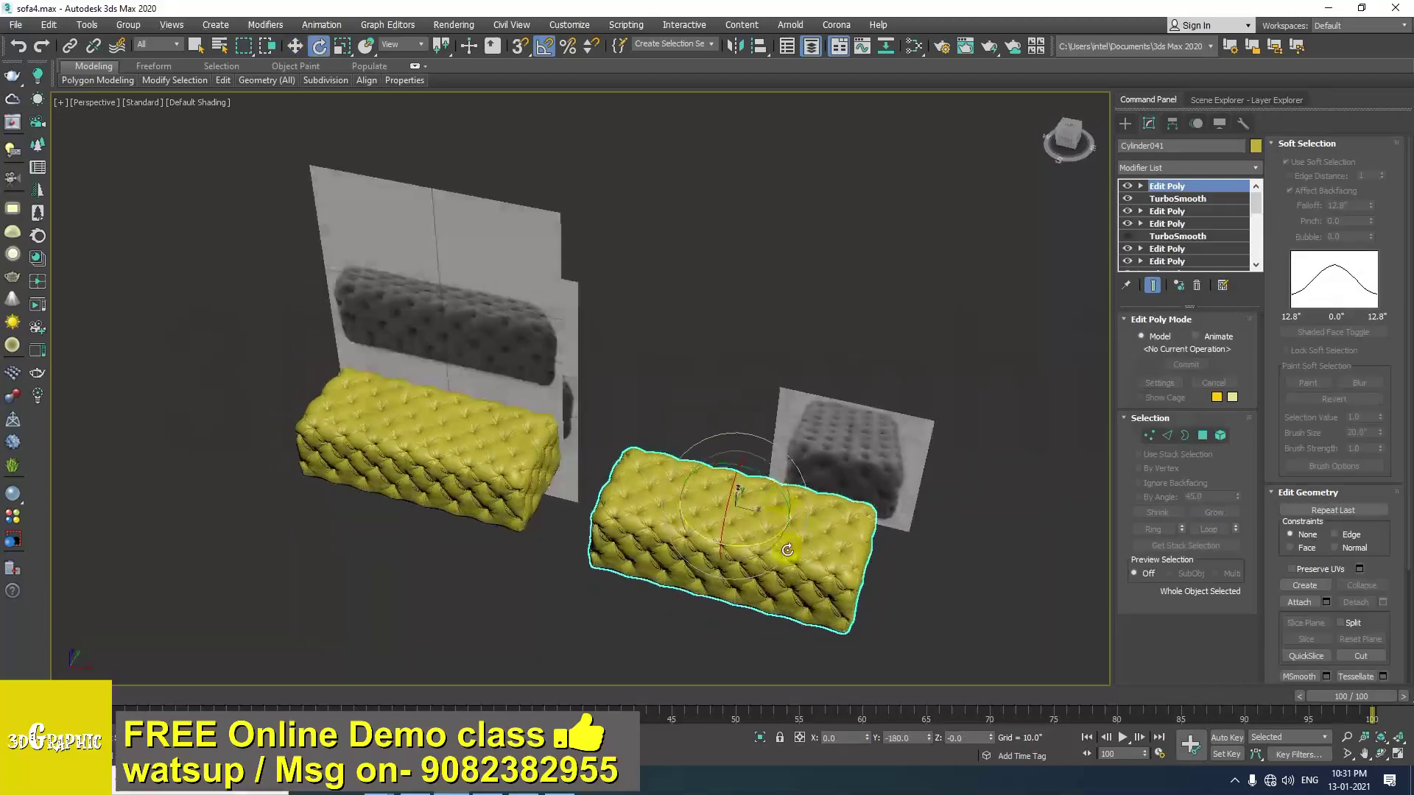
drag(762, 543, 694, 552)
key(w)
key(z)
Move the end-view reference plane sideways so its picture stands clear beside the rotated cushion's short end.
scroll(767, 417, down, 3)
alt+middle_drag(840, 528, 714, 413)
click(715, 432)
drag(724, 334, 782, 340)
scroll(677, 387, up, 3)
alt+middle_drag(675, 388, 680, 400)
scroll(683, 400, down, 2)
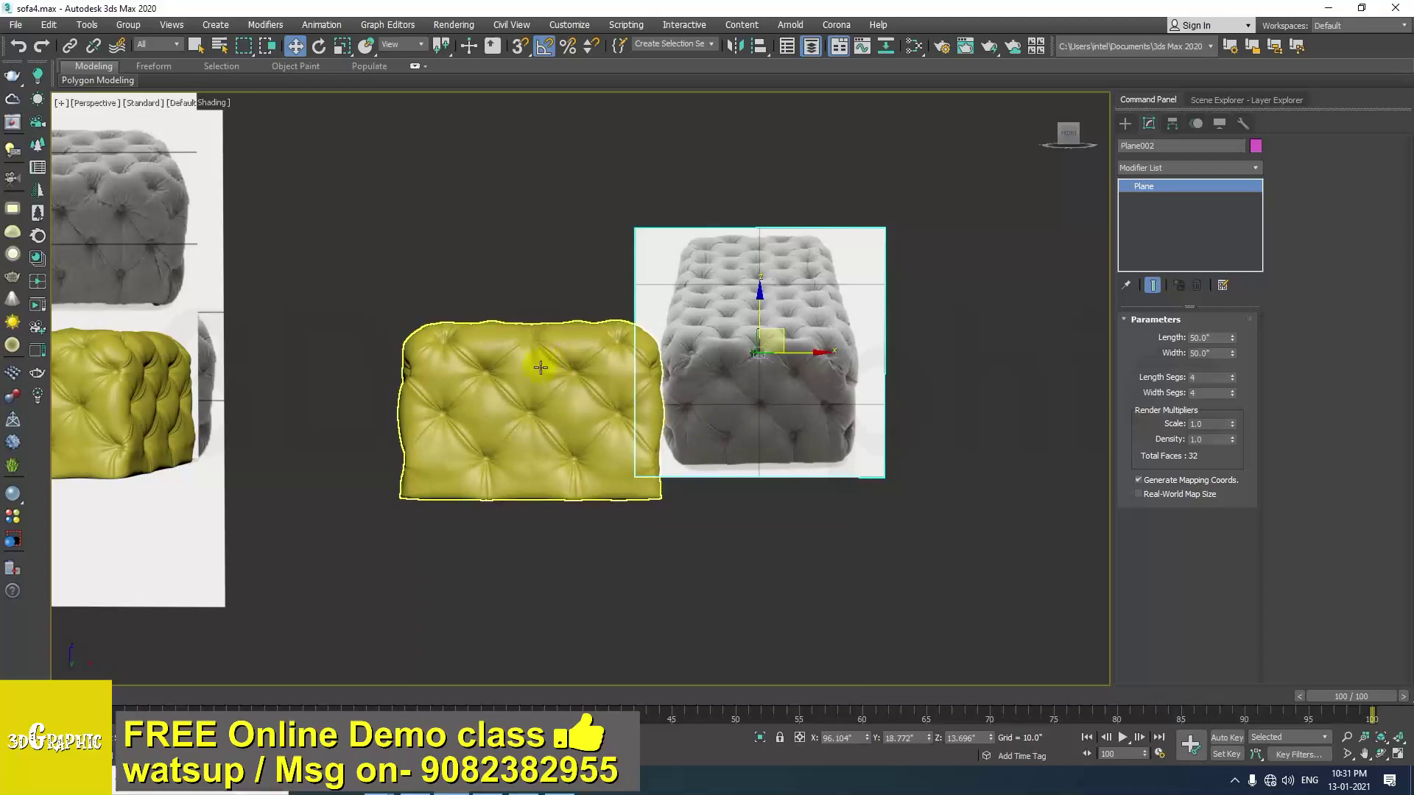
Pull a vertex in a tuft diamond on the rotated cushion's short end outward by about 0.13 inch with soft selection.
click(508, 374)
alt+middle_drag(509, 375, 593, 448)
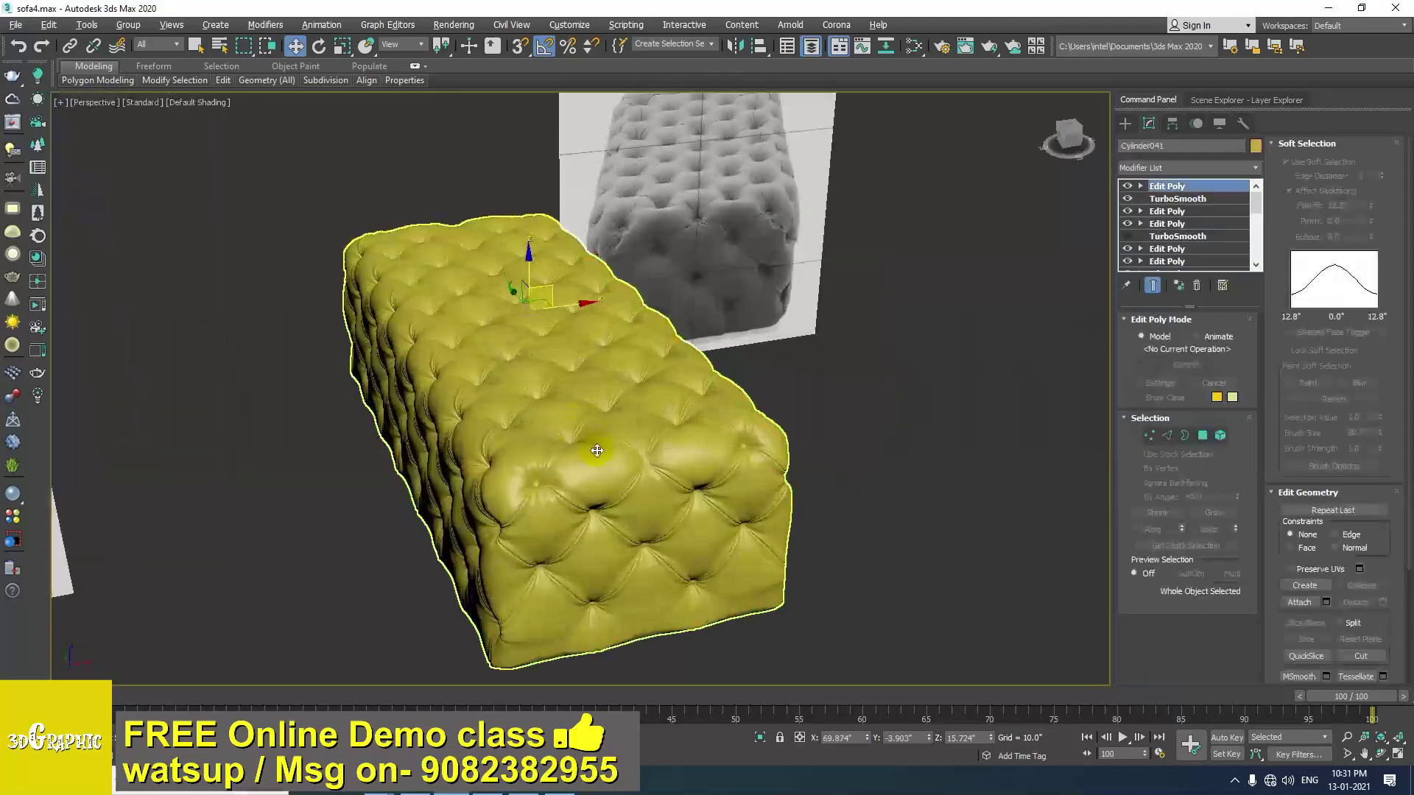
scroll(653, 506, up, 6)
alt+middle_drag(680, 489, 625, 455)
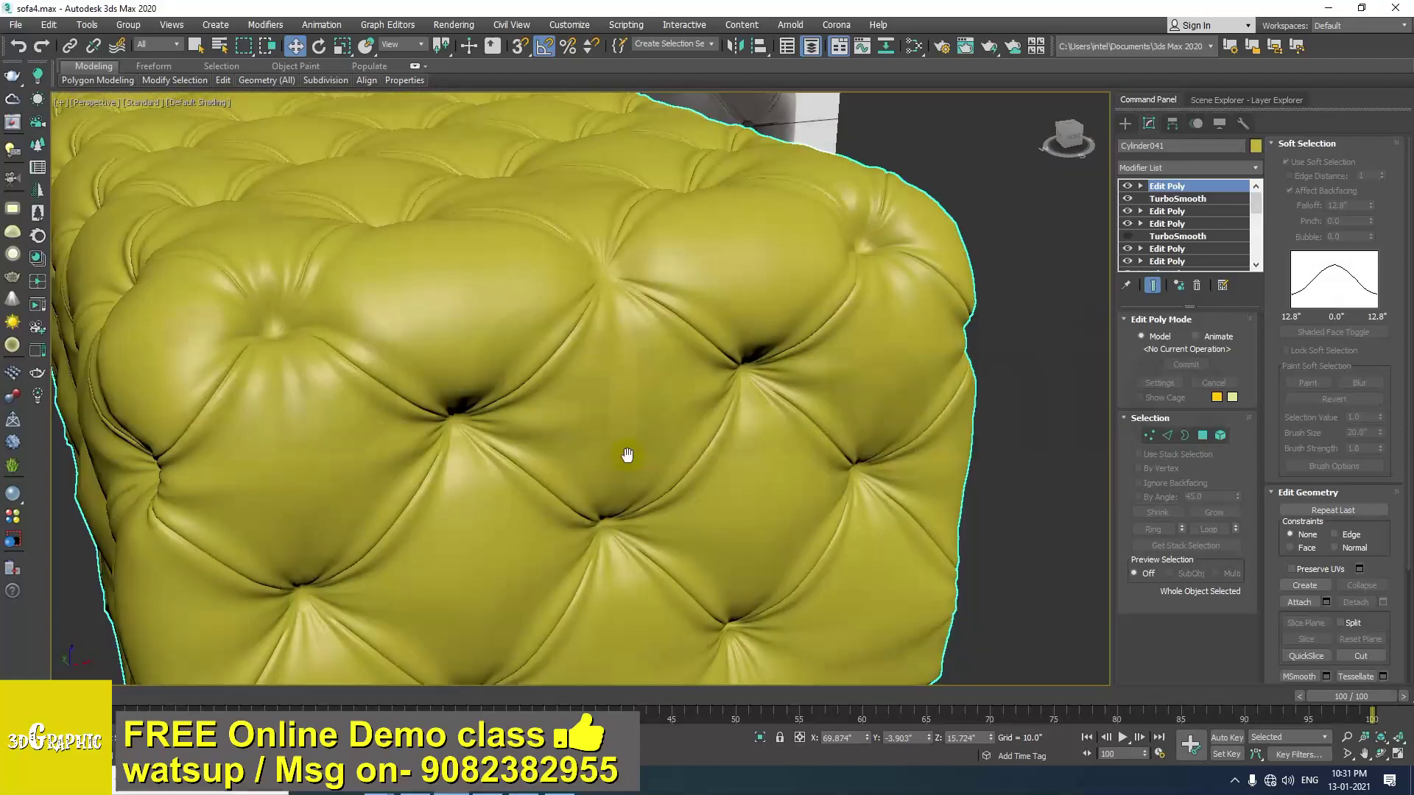
click(1149, 436)
click(624, 366)
alt+middle_drag(623, 366, 638, 354)
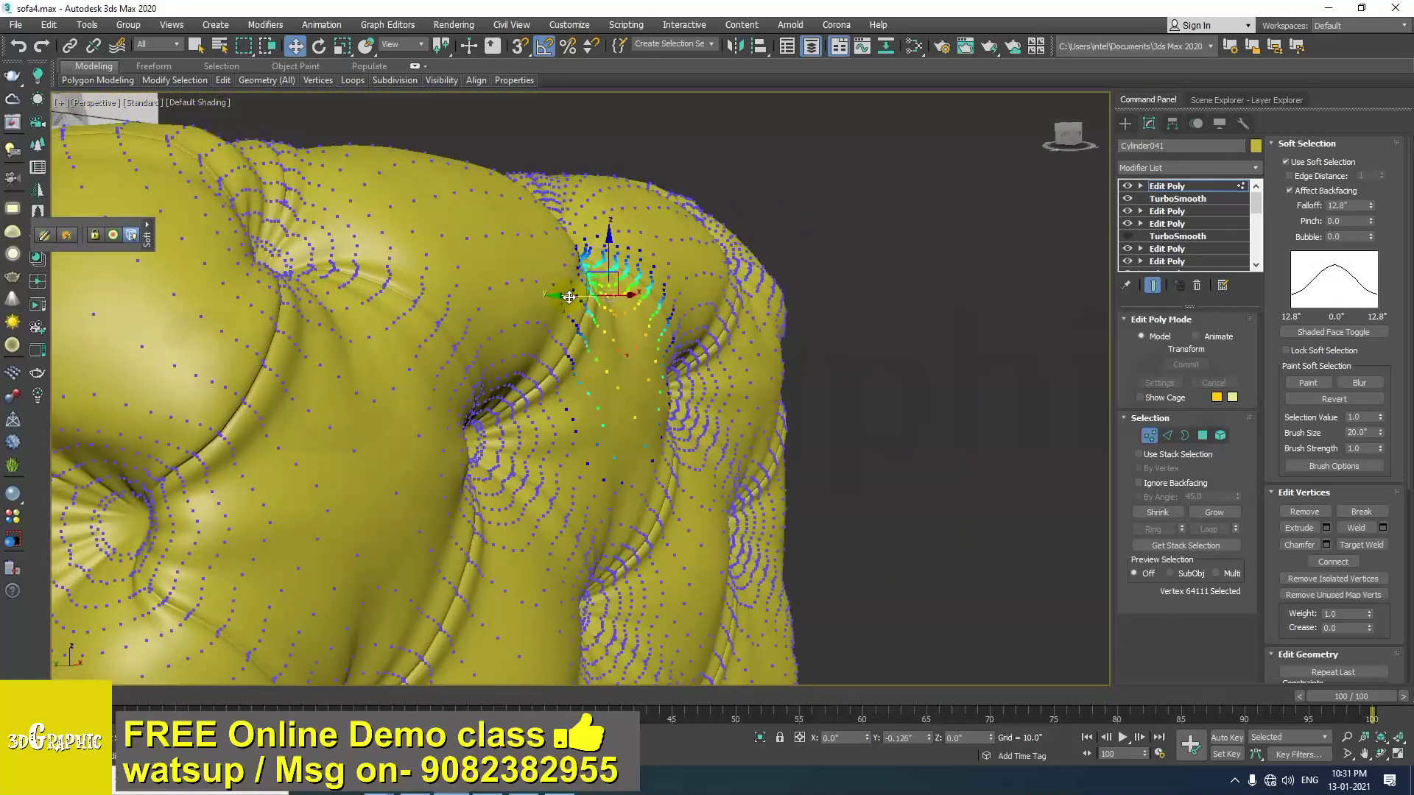
alt+middle_drag(575, 340, 582, 402)
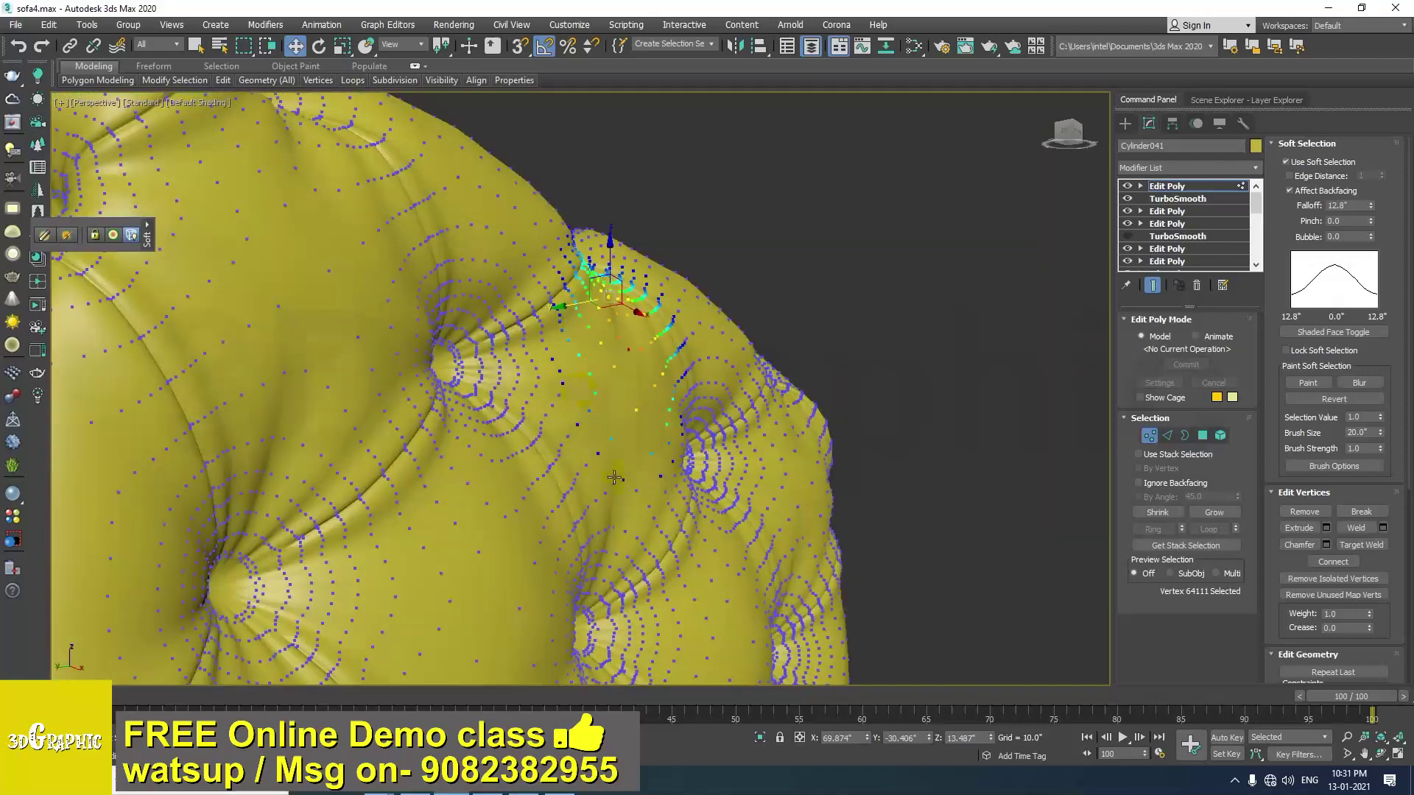
Pull another vertex lower in the same tuft diamond on the short end slightly outward.
click(599, 567)
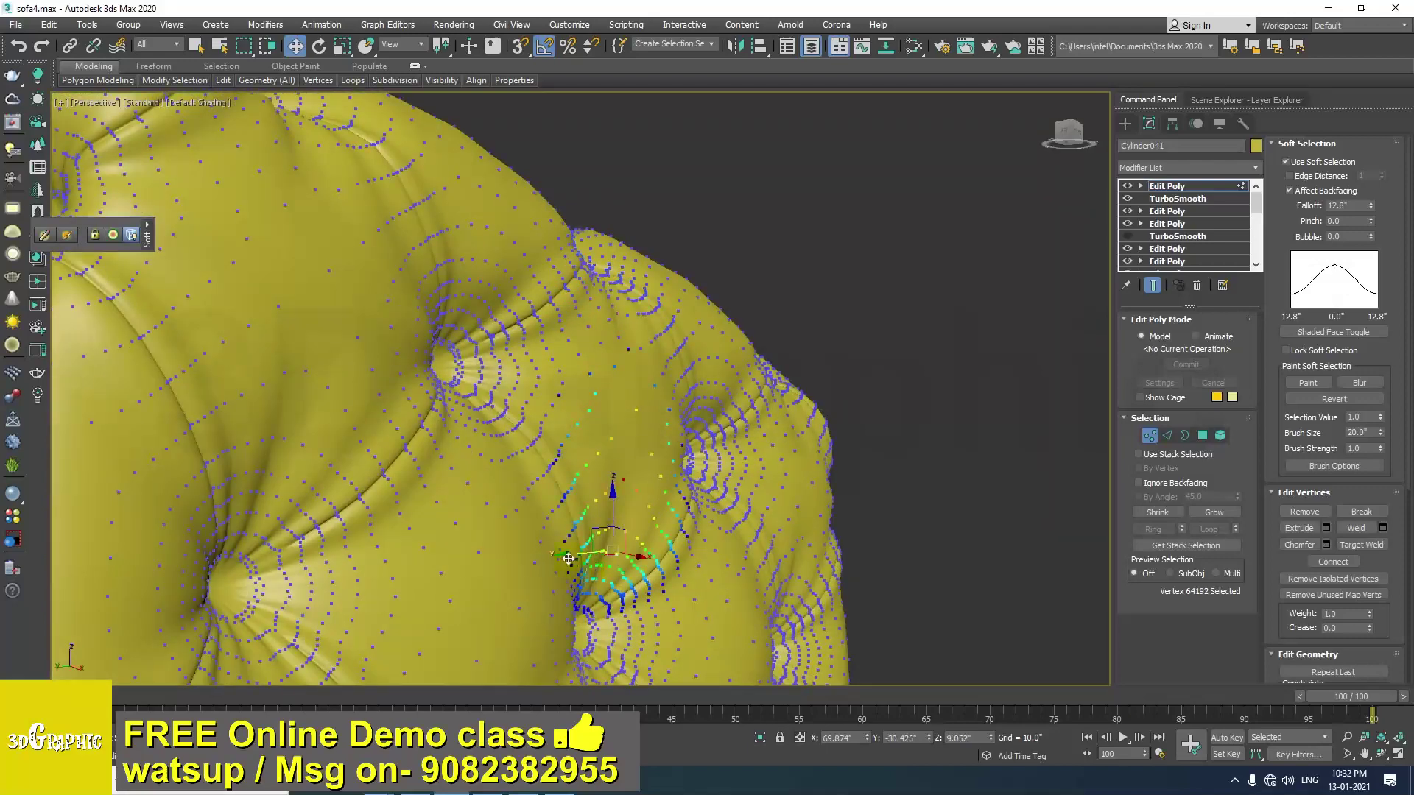
drag(567, 556, 577, 510)
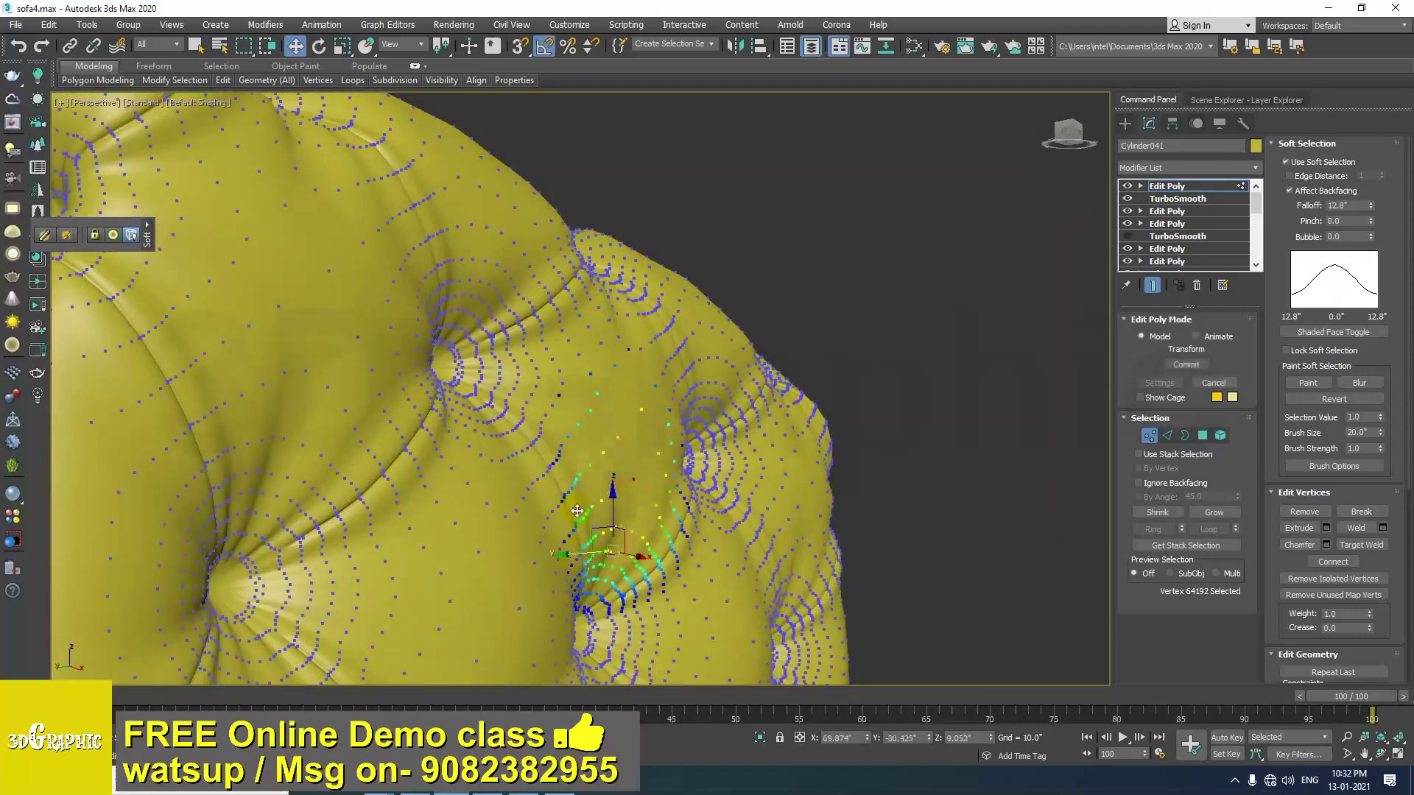
alt+middle_drag(584, 394, 606, 435)
Leave vertex editing, turn off the upper TurboSmooth modifier and display the mesh edges around the short end's lower crease.
scroll(566, 449, down, 3)
scroll(607, 436, up, 10)
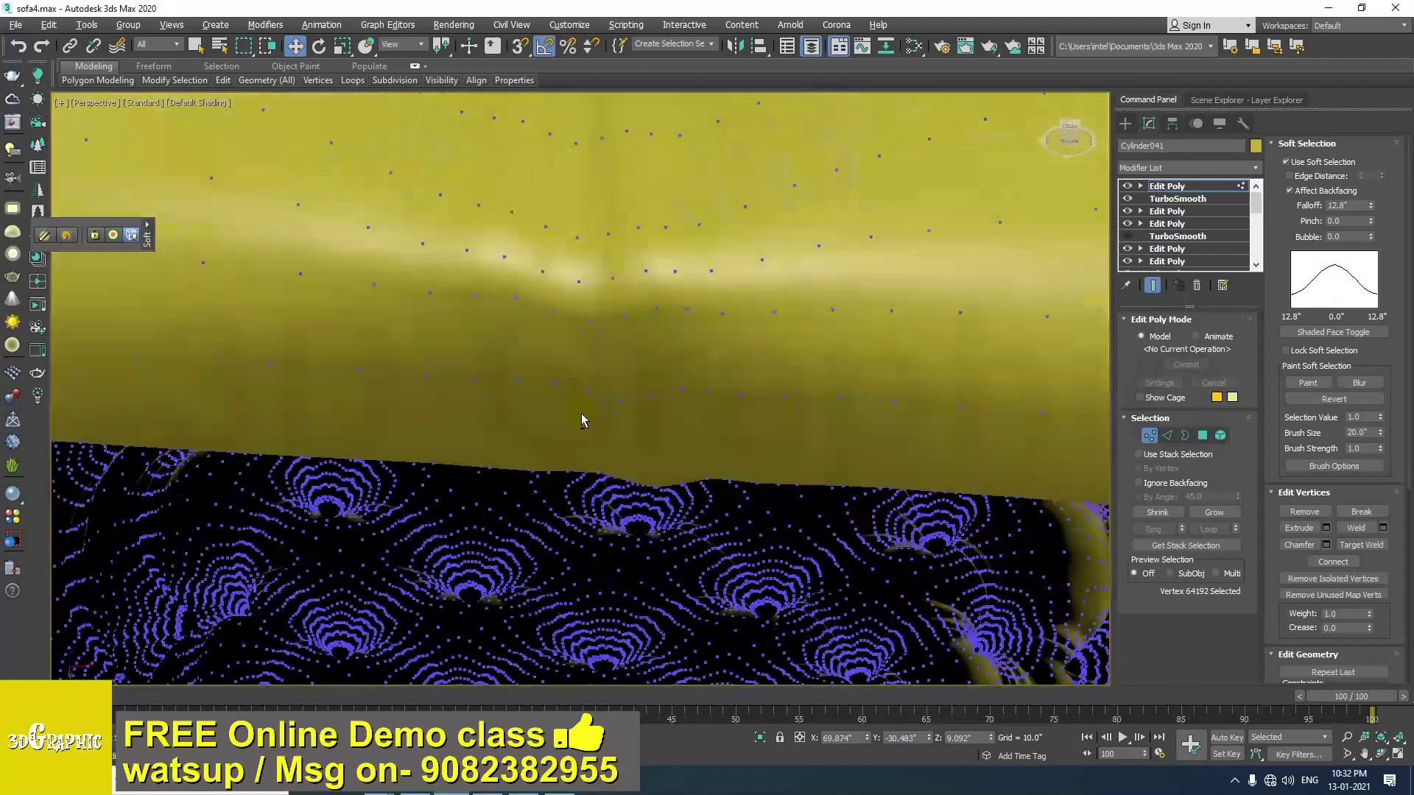
alt+middle_drag(611, 341, 600, 480)
scroll(606, 480, down, 5)
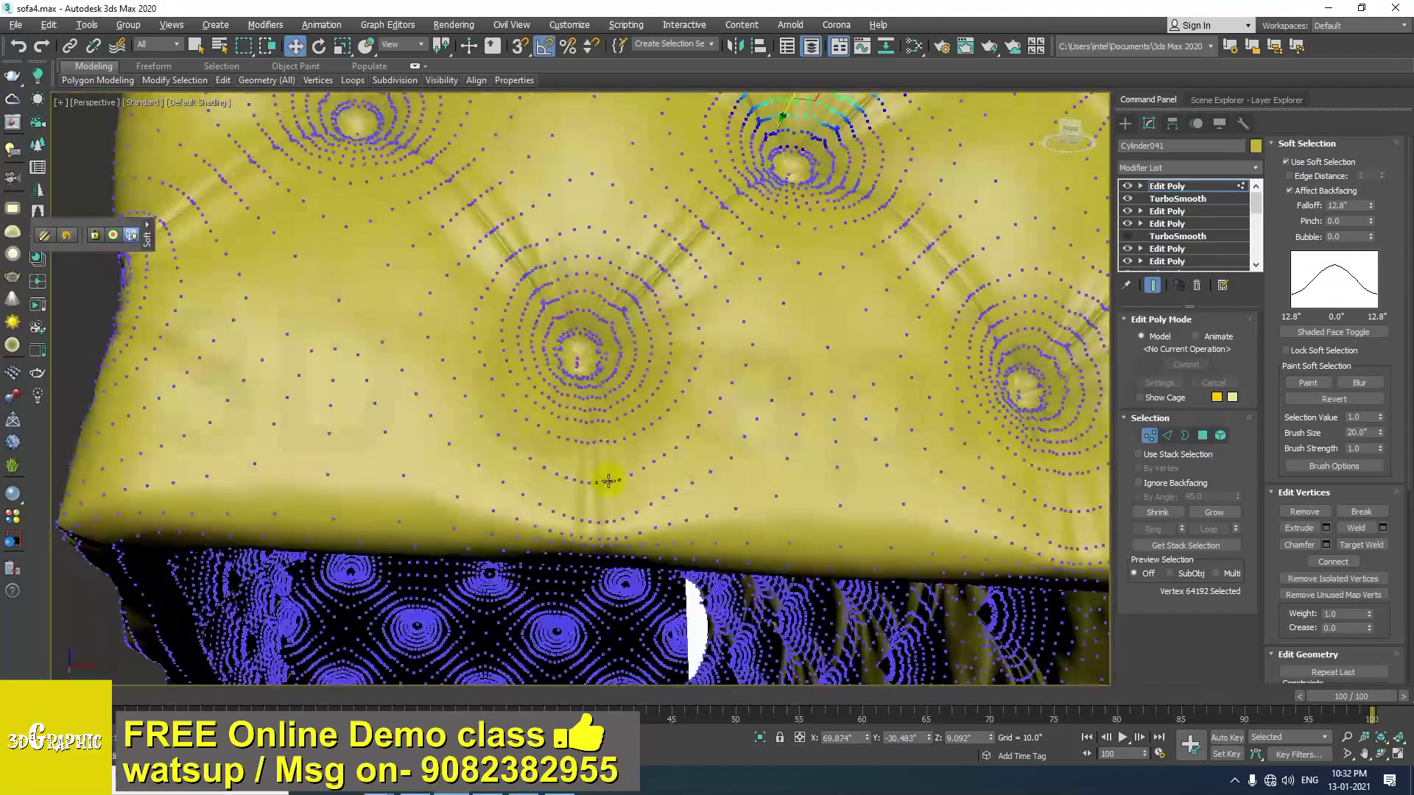
click(1170, 188)
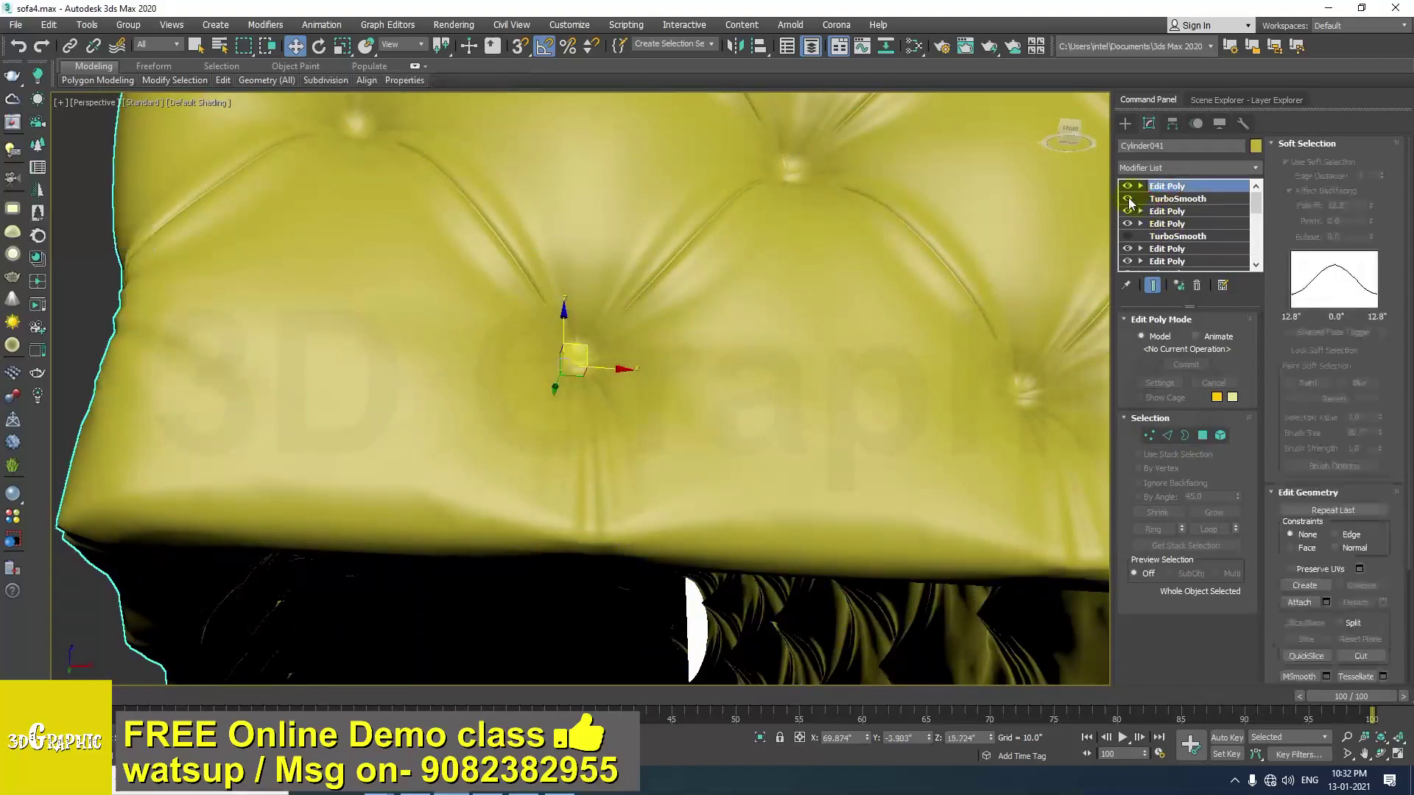
click(1128, 199)
key(F4)
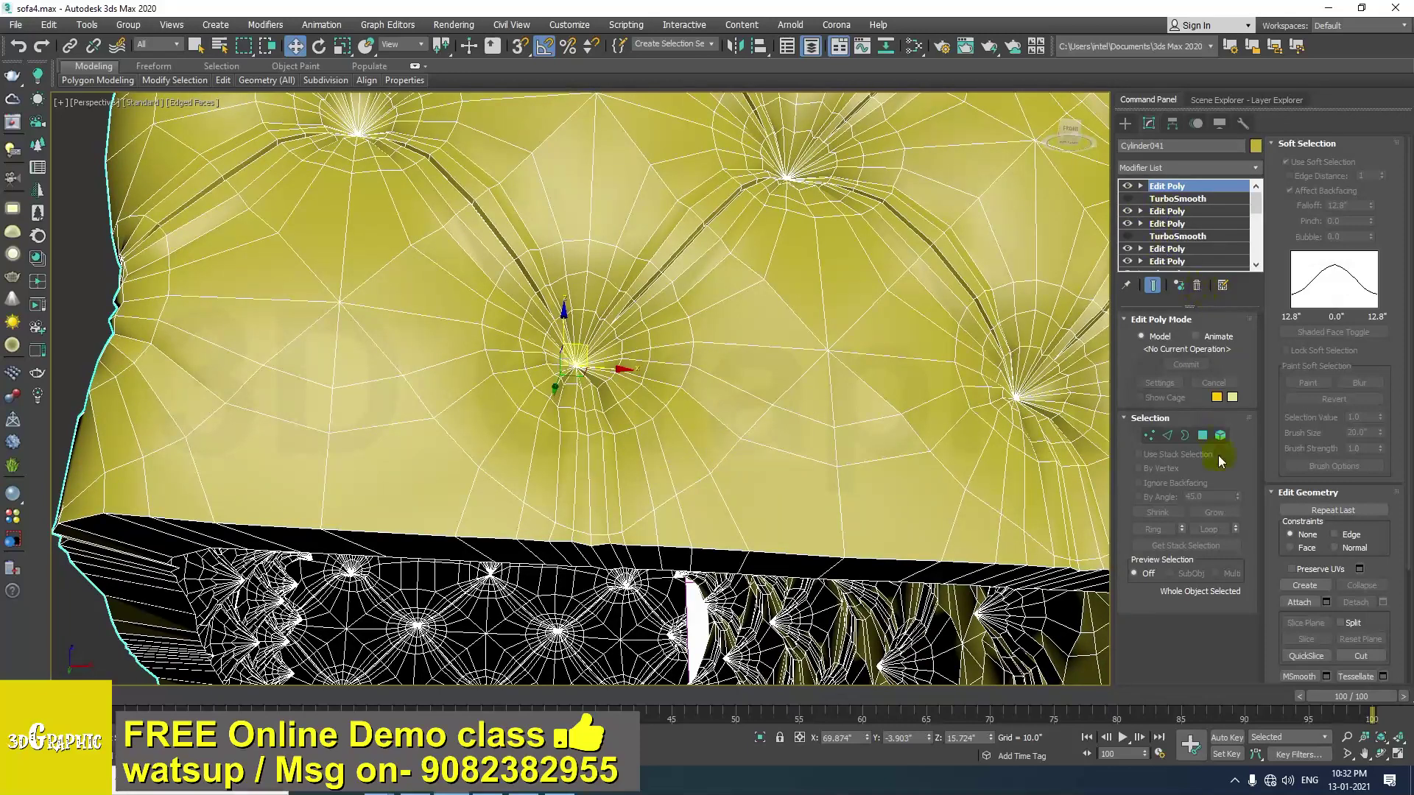
Select five edges of the crease below a lower tuft on the short end and pull them slightly outward without soft selection.
click(1167, 435)
click(606, 423)
alt+middle_drag(607, 422, 669, 417)
click(1287, 164)
alt+middle_drag(524, 484, 569, 454)
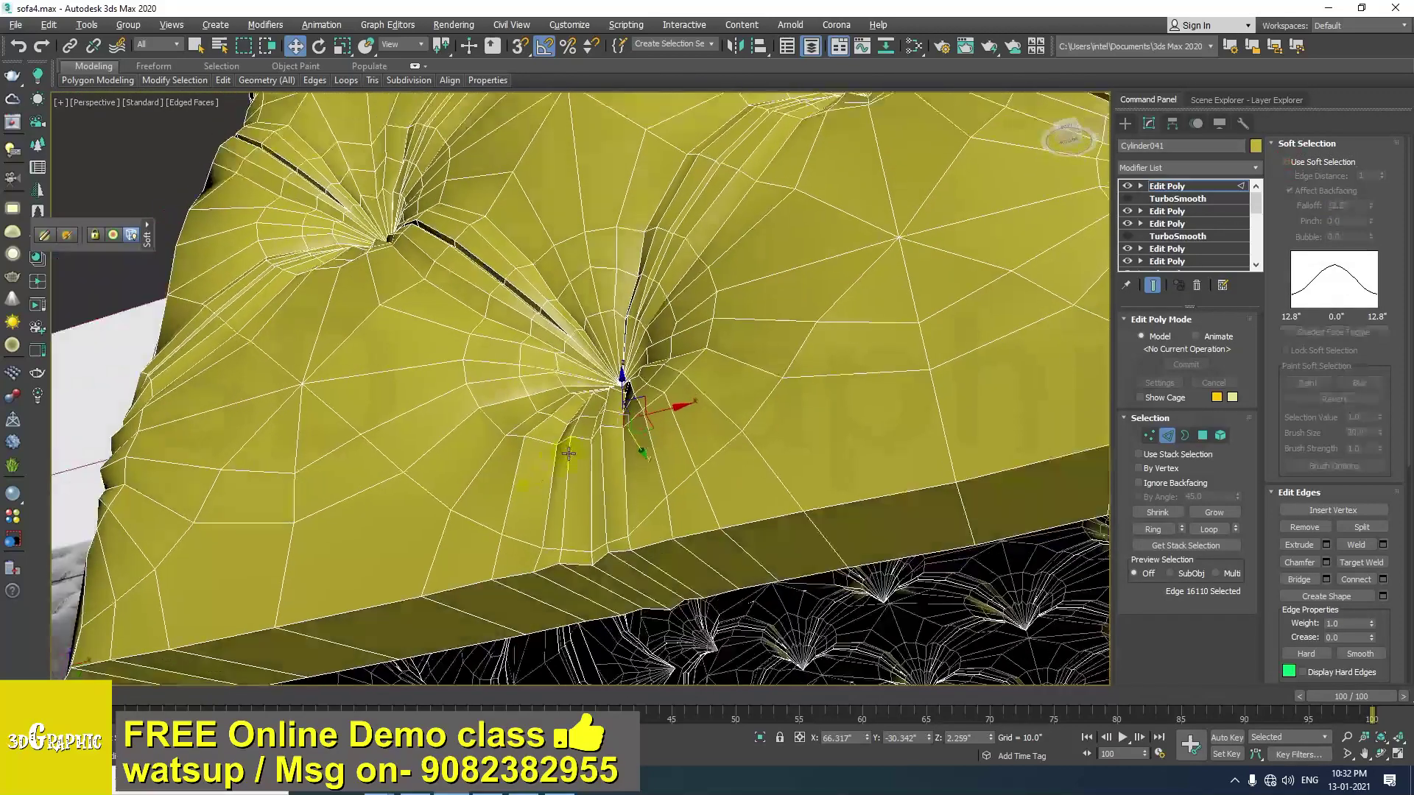
ctrl+click(626, 459)
alt+middle_drag(628, 493, 600, 443)
scroll(601, 451, up, 3)
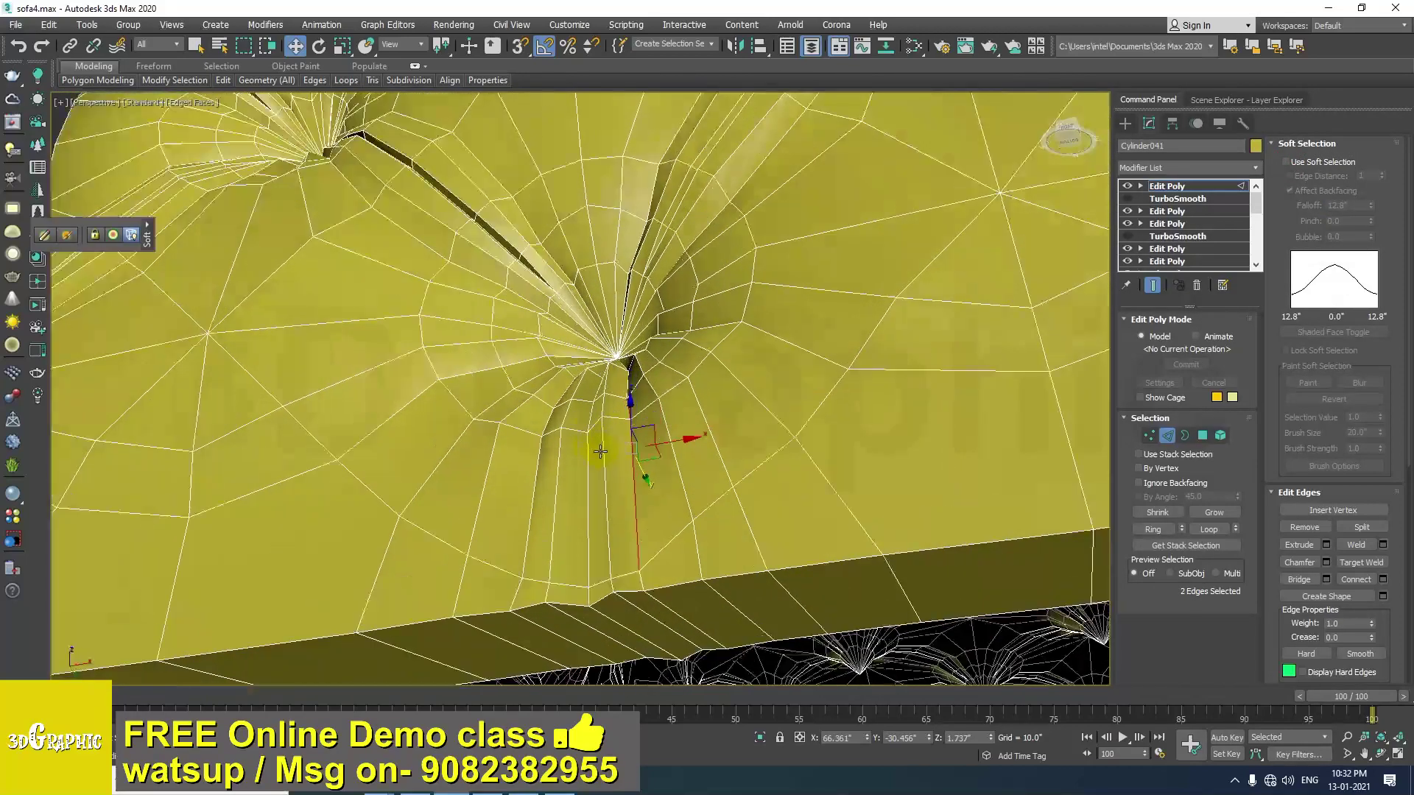
ctrl+click(589, 456)
ctrl+click(591, 421)
ctrl+click(595, 392)
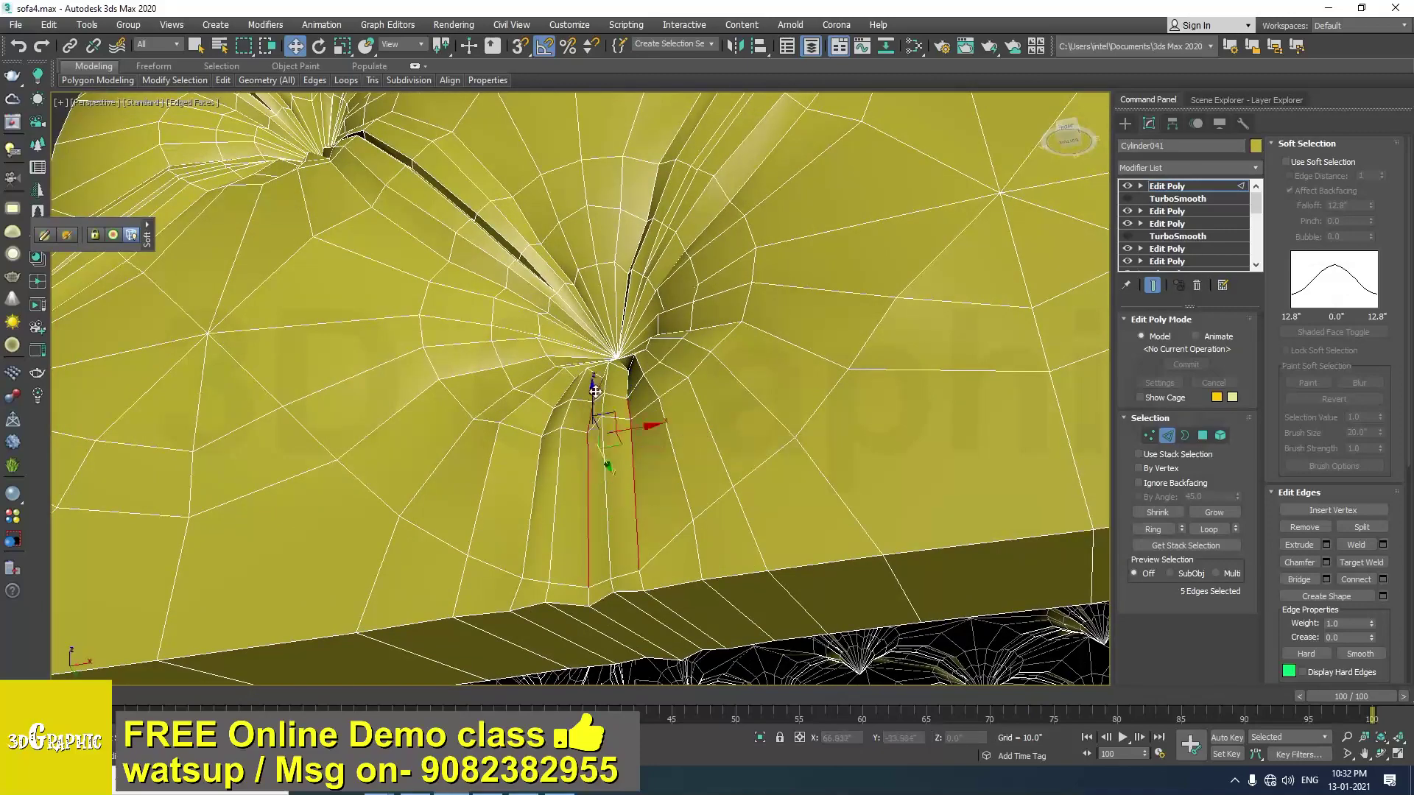
scroll(610, 442, down, 3)
alt+middle_drag(630, 461, 595, 406)
middle_drag(719, 441, 562, 452)
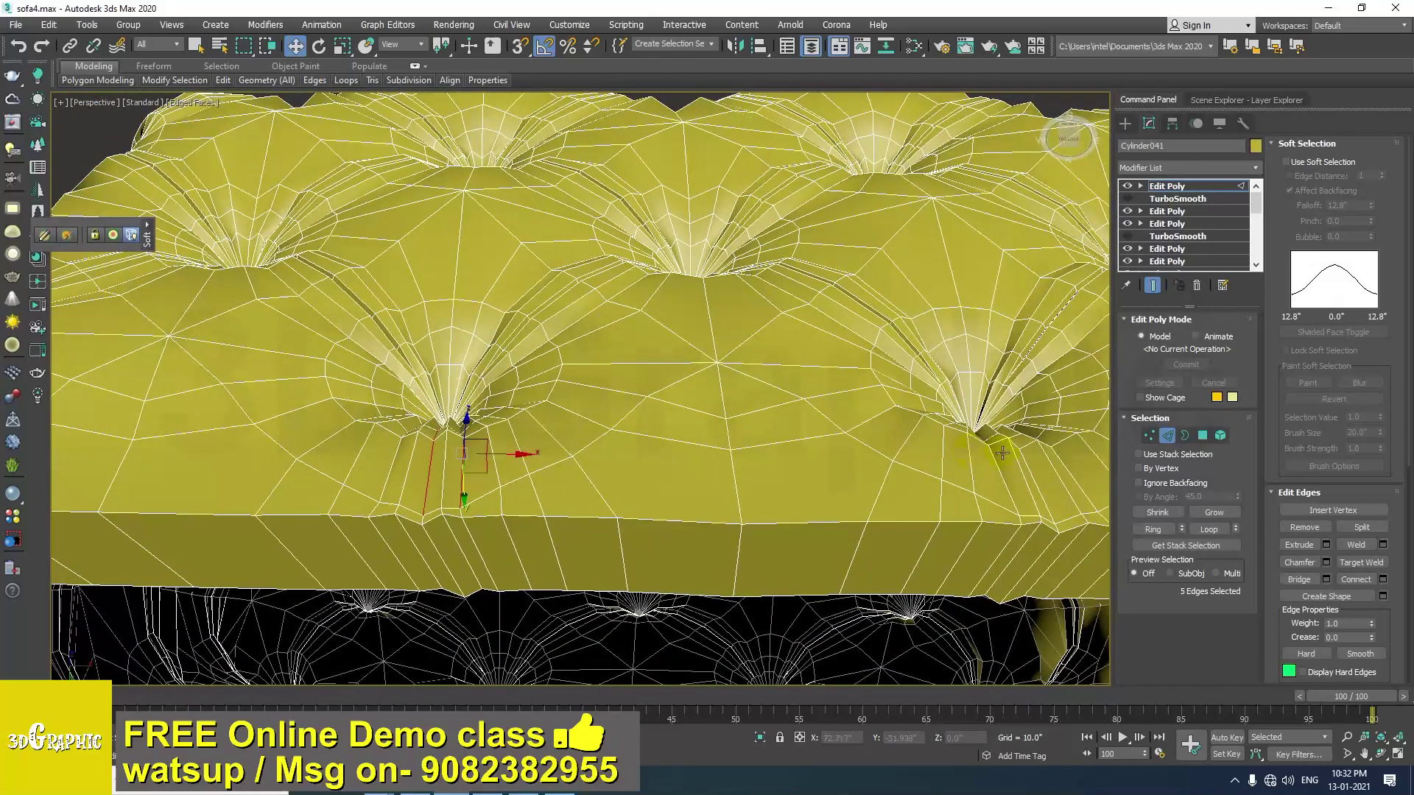
scroll(452, 461, up, 3)
alt+middle_drag(466, 544, 472, 489)
drag(466, 491, 467, 473)
alt+middle_drag(430, 536, 419, 490)
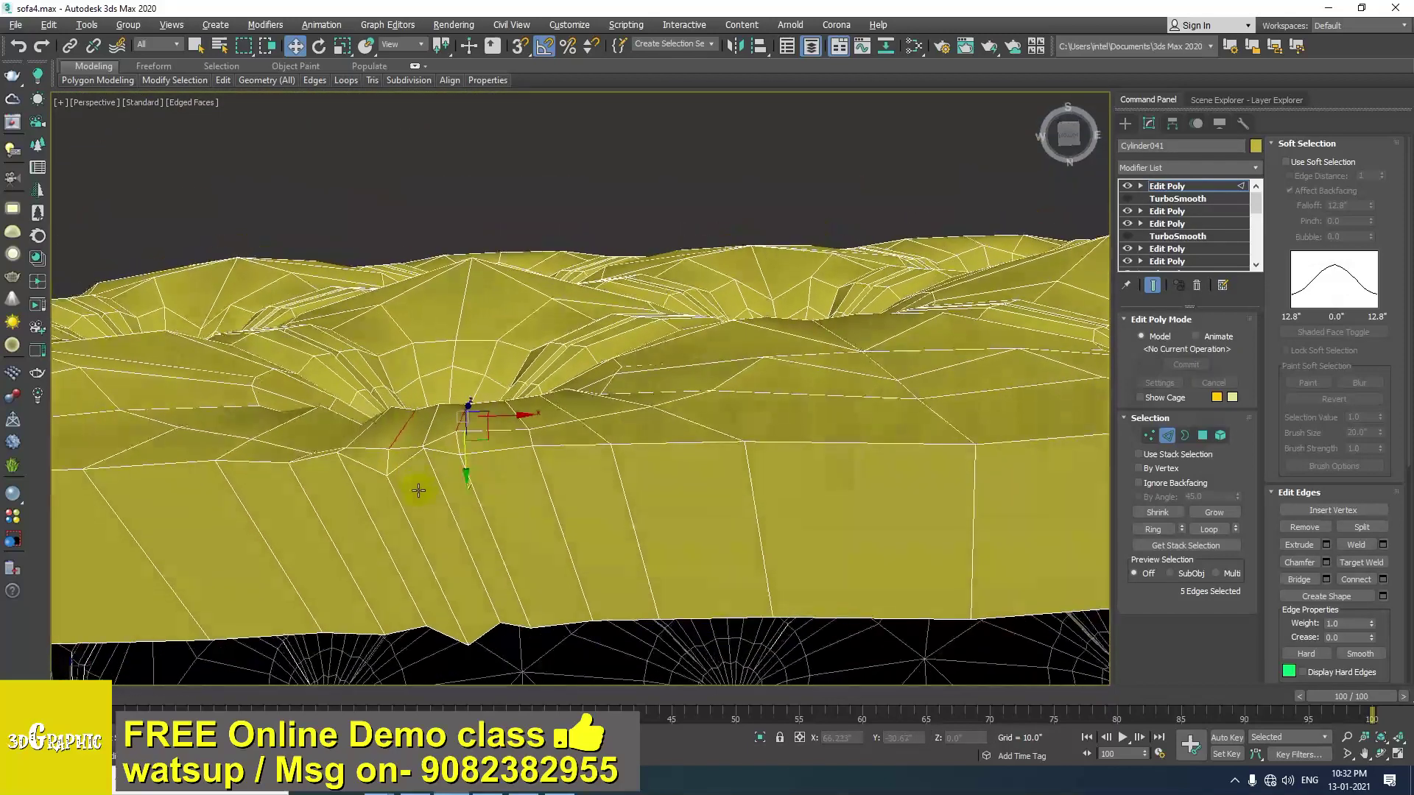
Pull two vertices on the short end's bottom rim slightly outward, adjust one of them further, and leave vertex editing.
key(1)
click(388, 473)
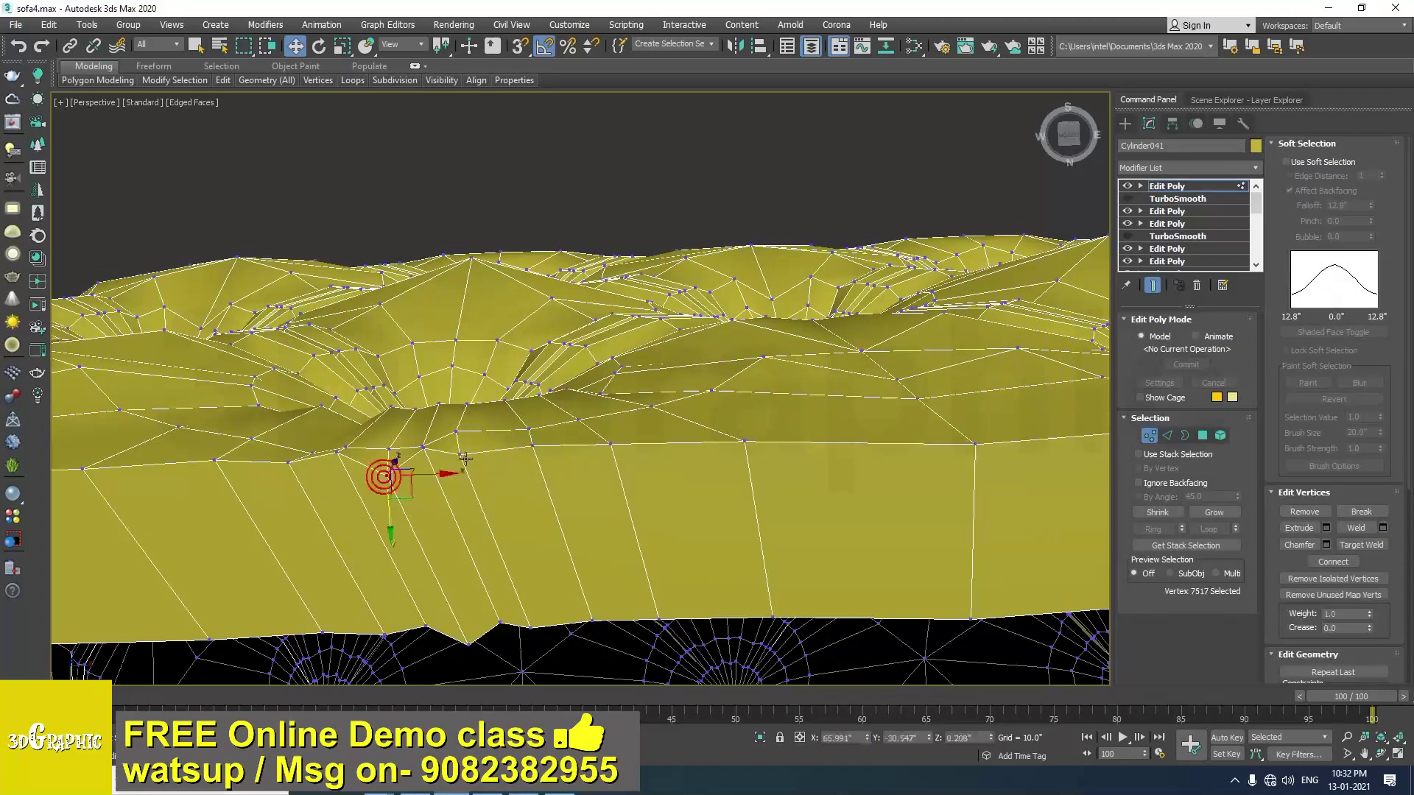
ctrl+click(459, 455)
drag(427, 530, 425, 521)
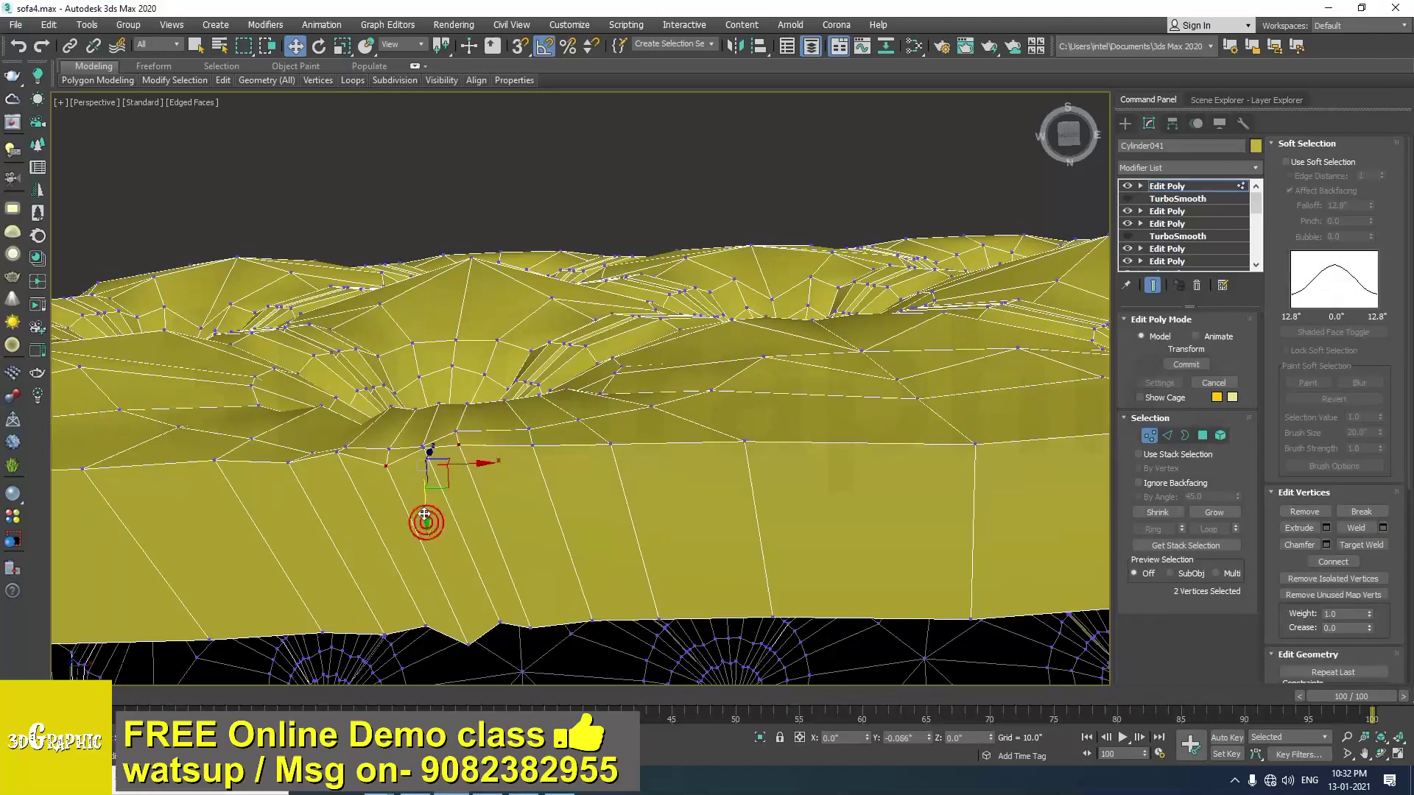
alt+drag(503, 426, 496, 427)
drag(387, 522, 388, 515)
click(1174, 193)
Turn the upper TurboSmooth back on and hide the mesh edges to preview the rotated cushion's short end.
scroll(562, 363, down, 5)
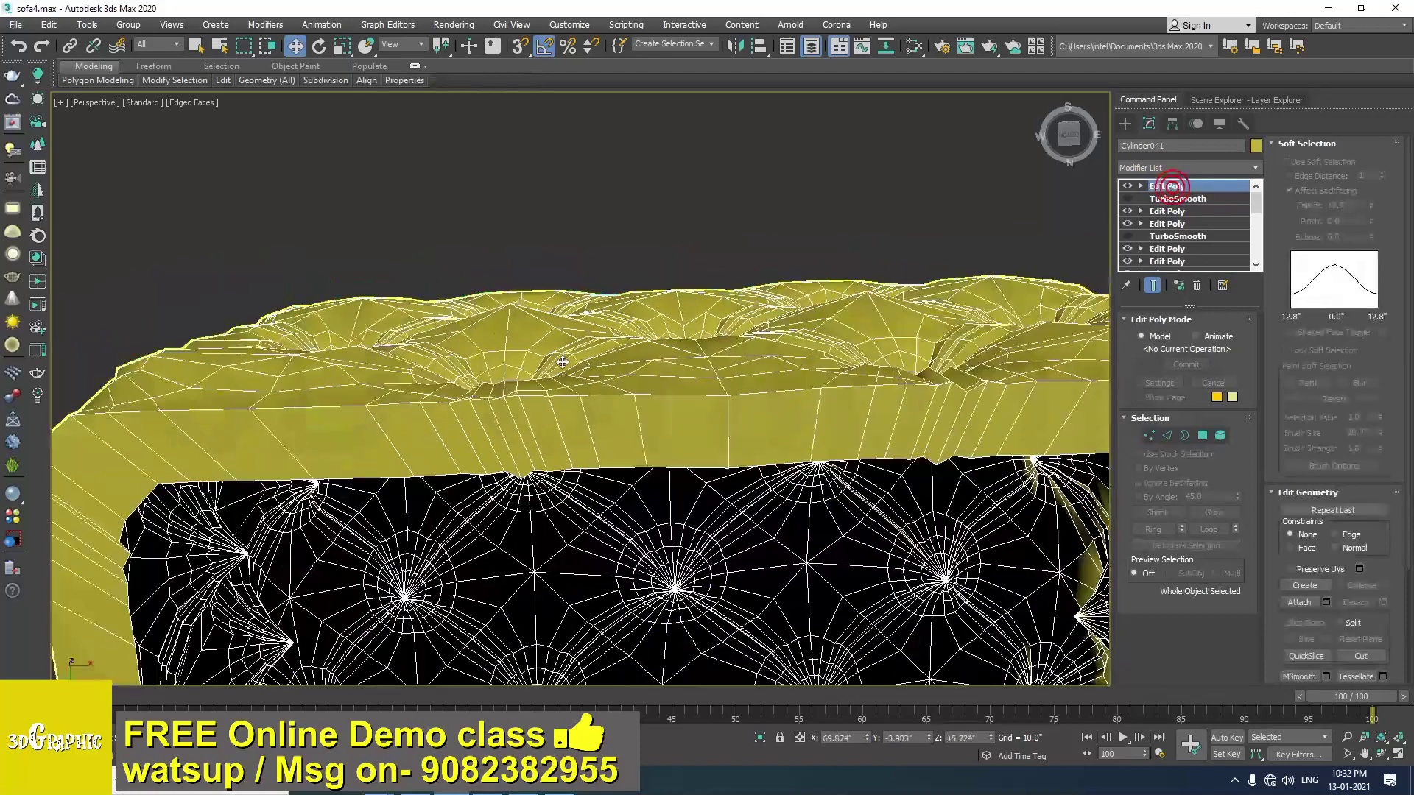
alt+middle_drag(562, 362, 616, 471)
key(shift+z)
click(659, 439)
scroll(676, 435, down, 5)
scroll(676, 435, down, 3)
alt+middle_drag(676, 435, 672, 480)
scroll(679, 537, up, 3)
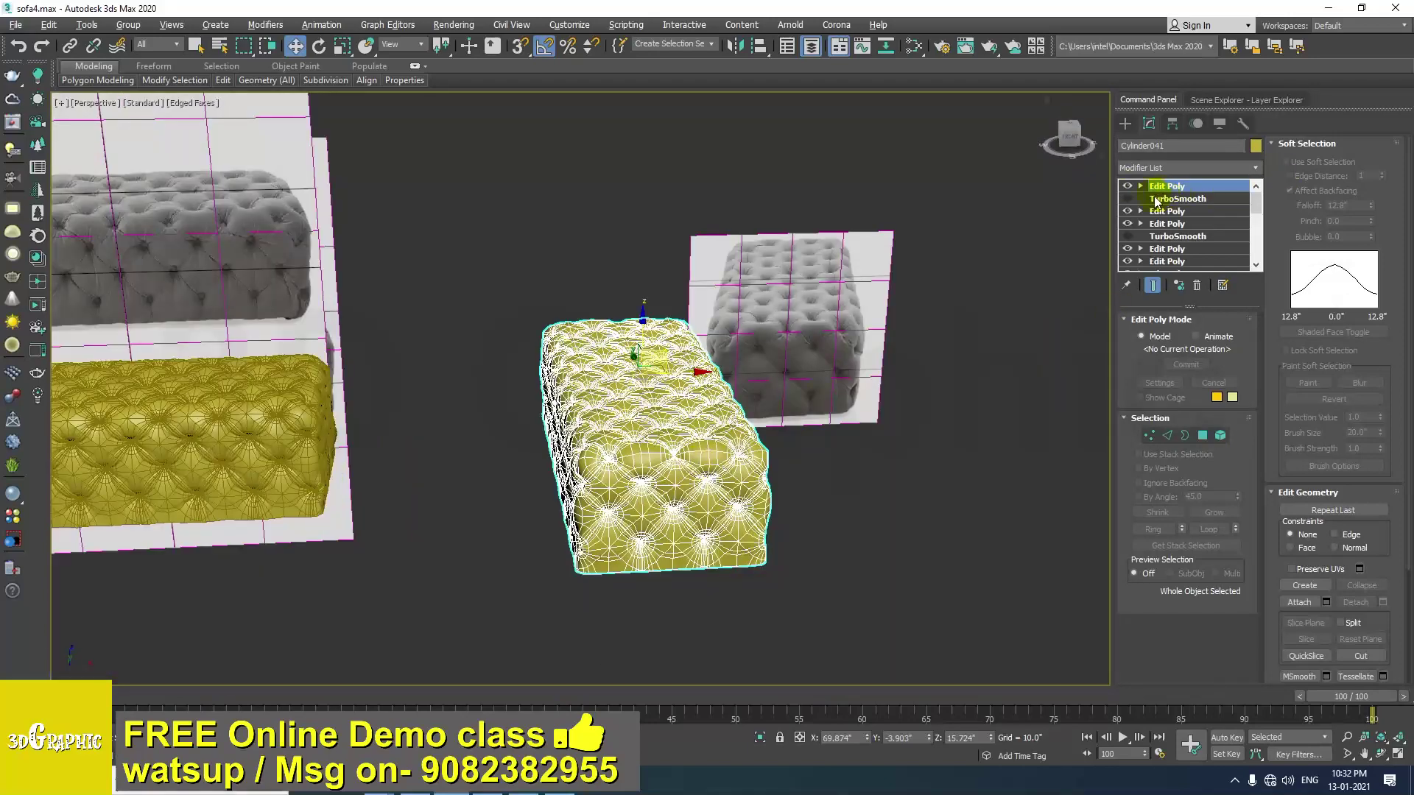
click(1128, 199)
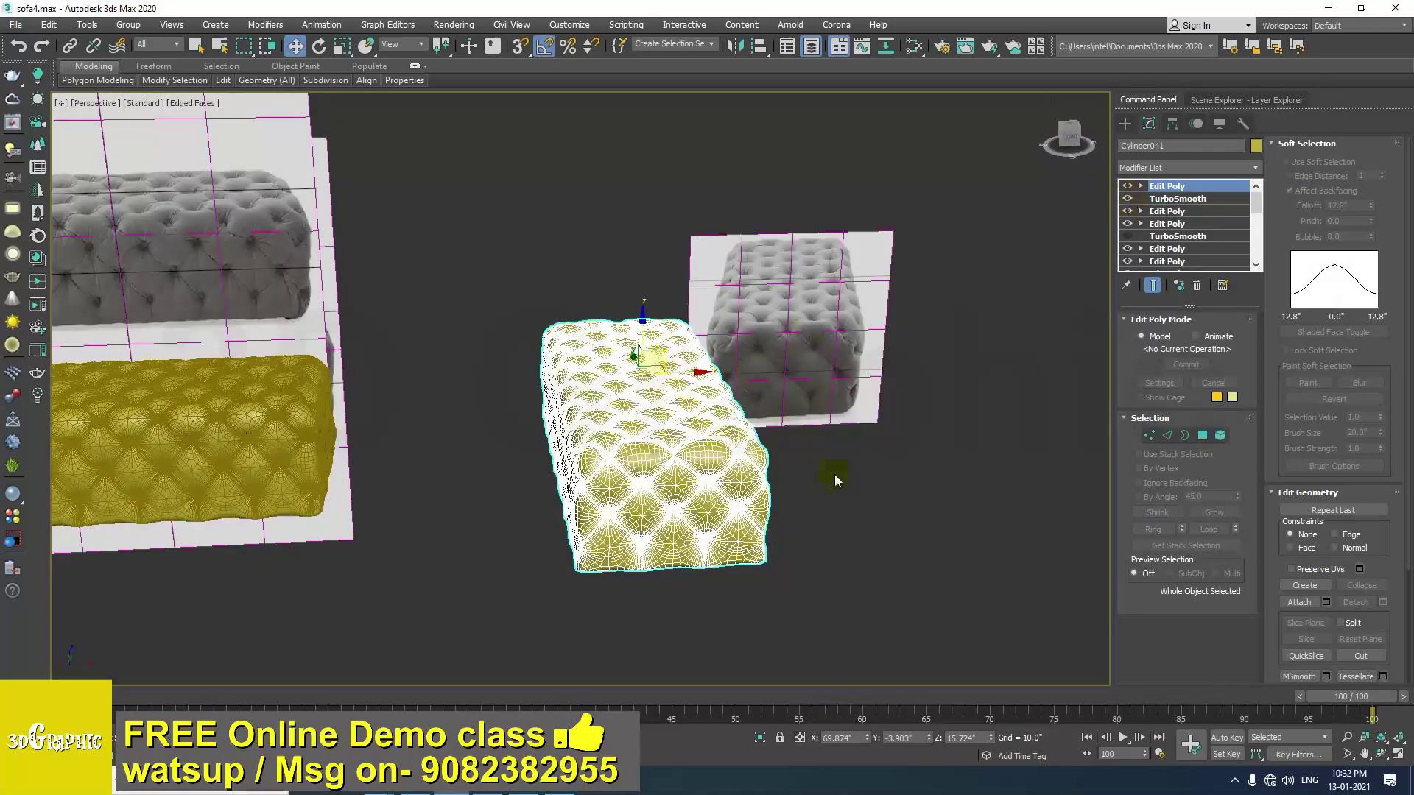
click(835, 481)
key(F4)
scroll(603, 558, up, 6)
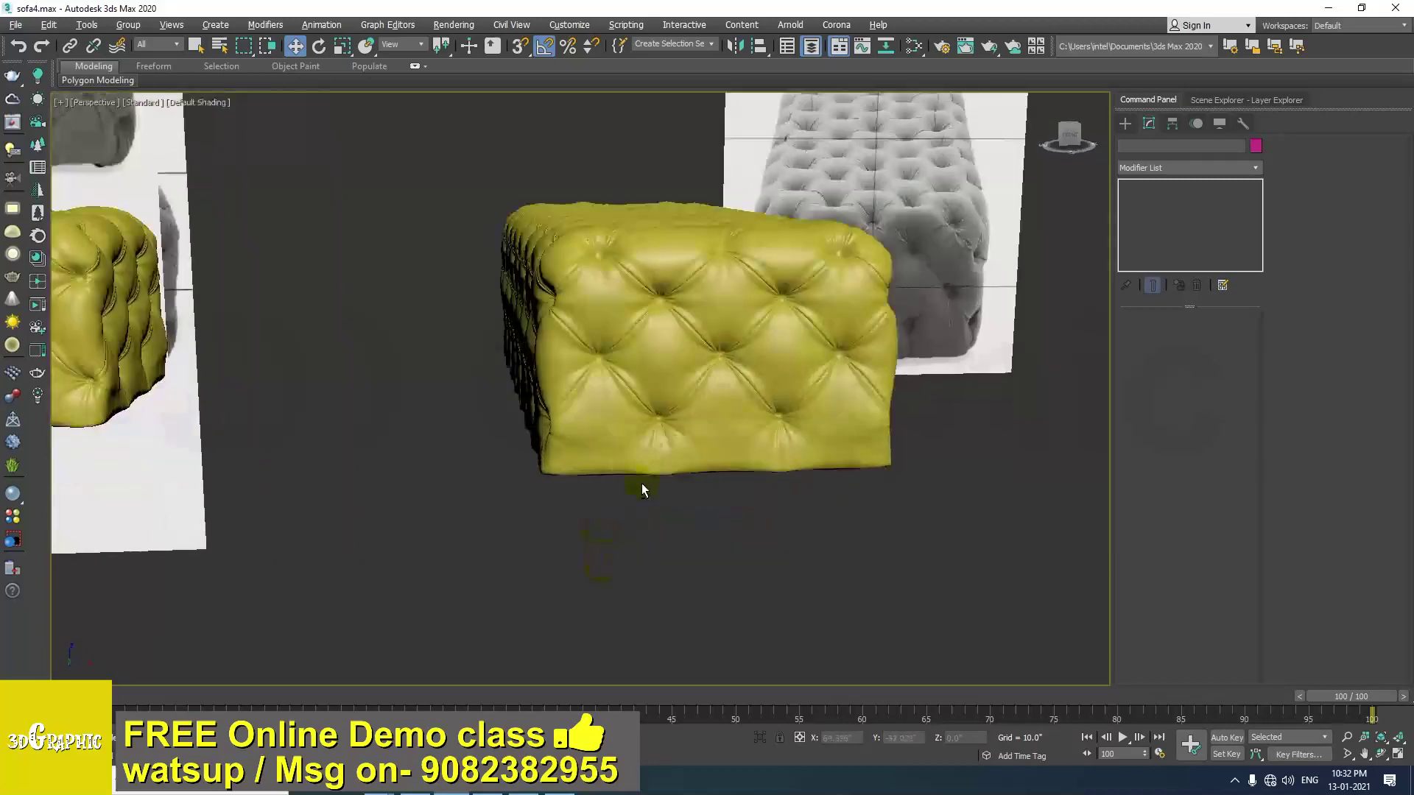
Turn off the rotated cushion's upper TurboSmooth and add a new TurboSmooth modifier at the top of its stack.
click(687, 427)
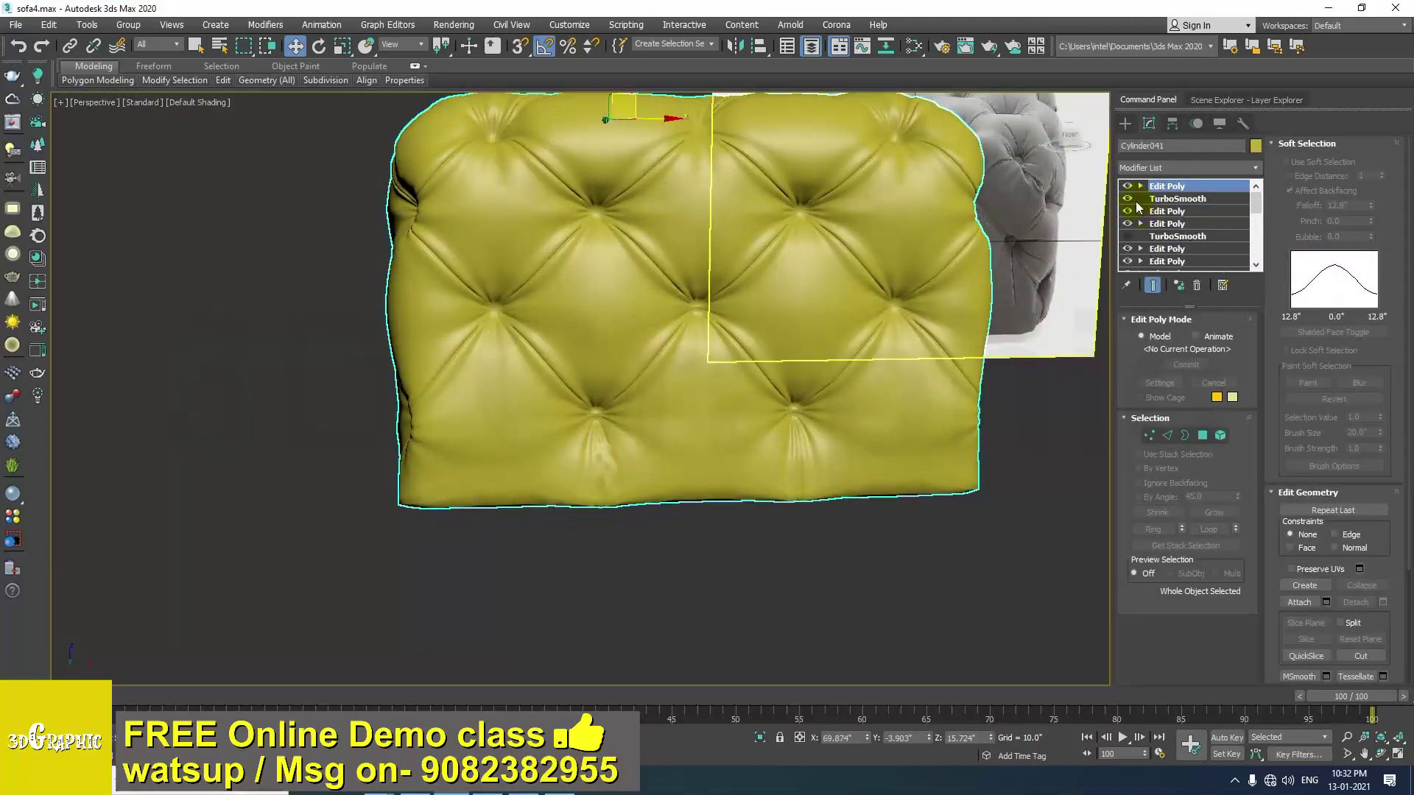
click(1127, 199)
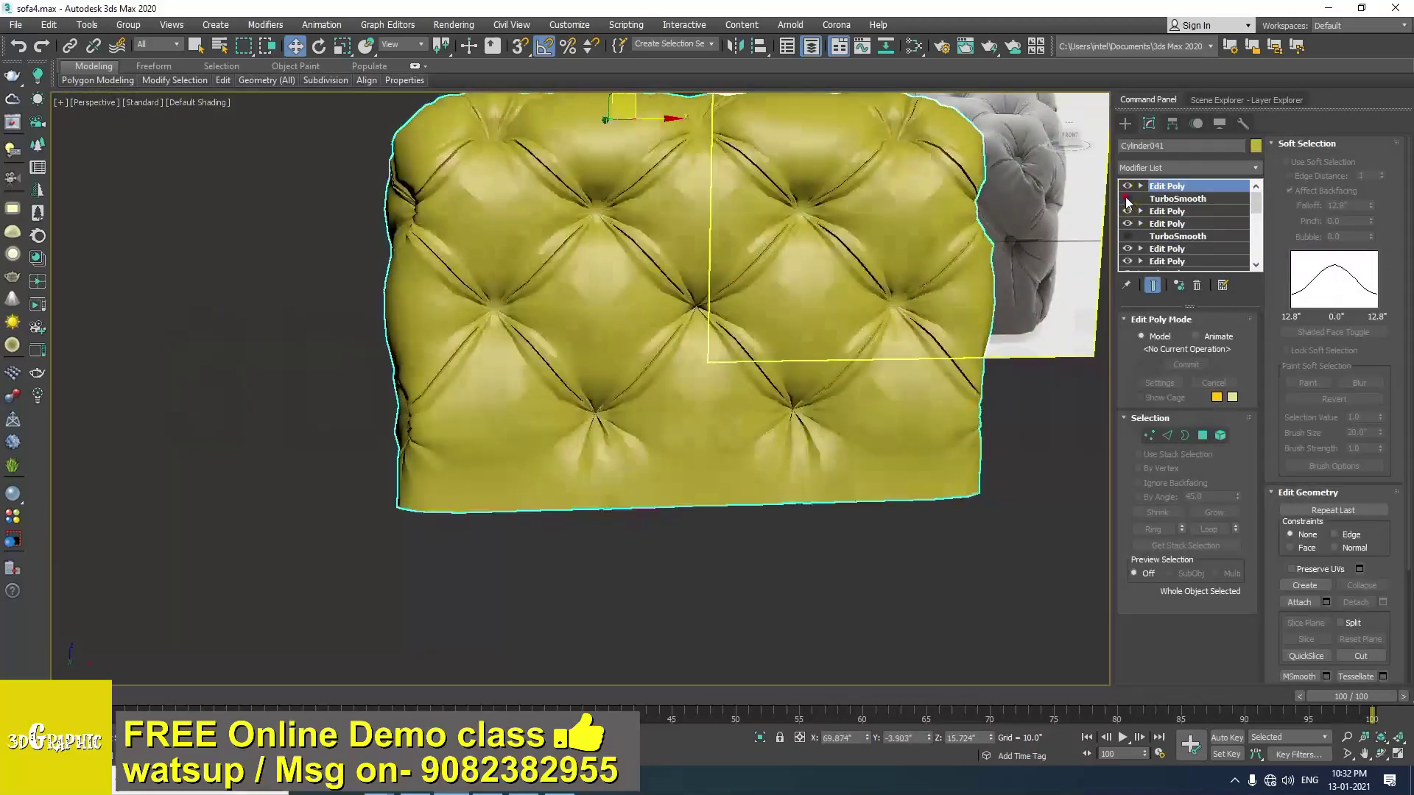
click(1190, 166)
key(t)
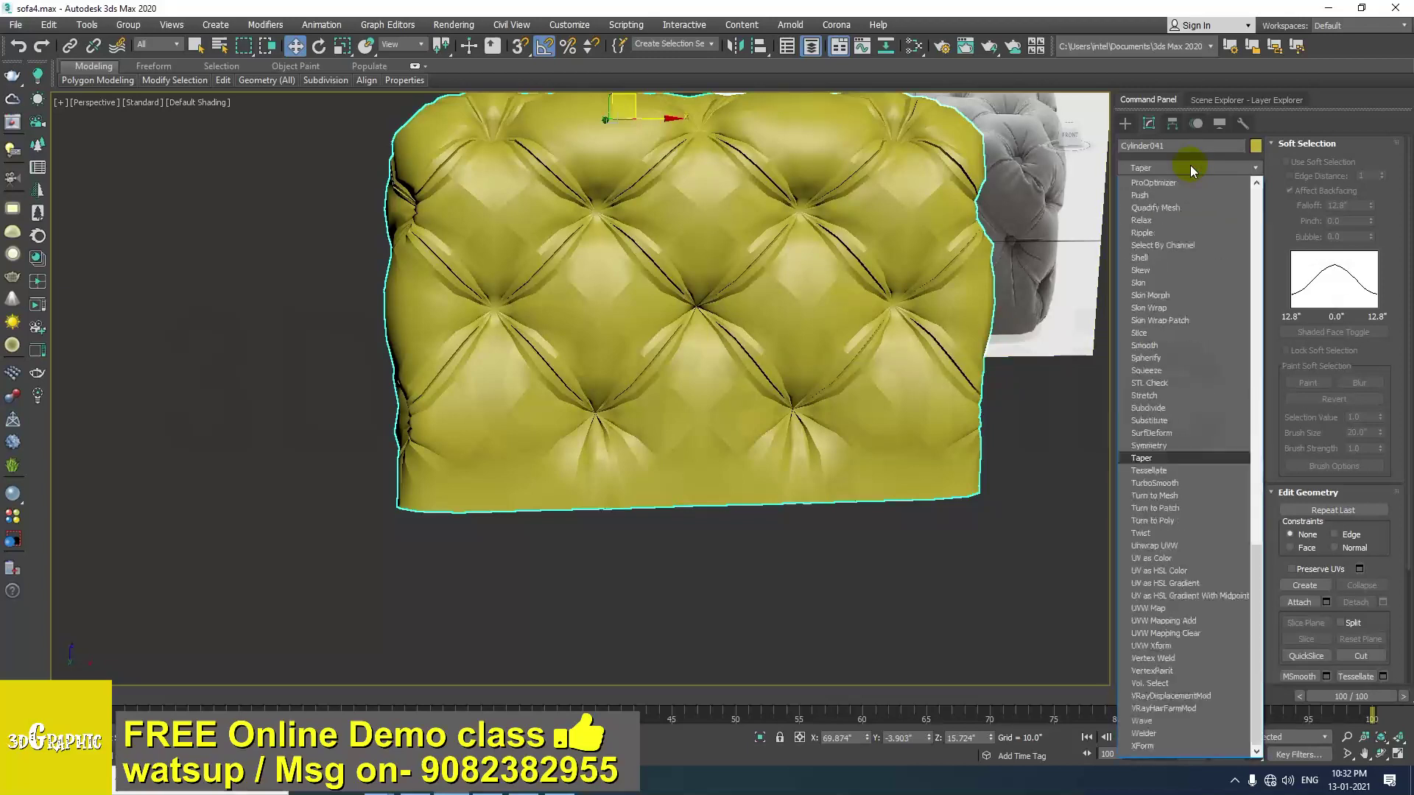
key(u)
key(Return)
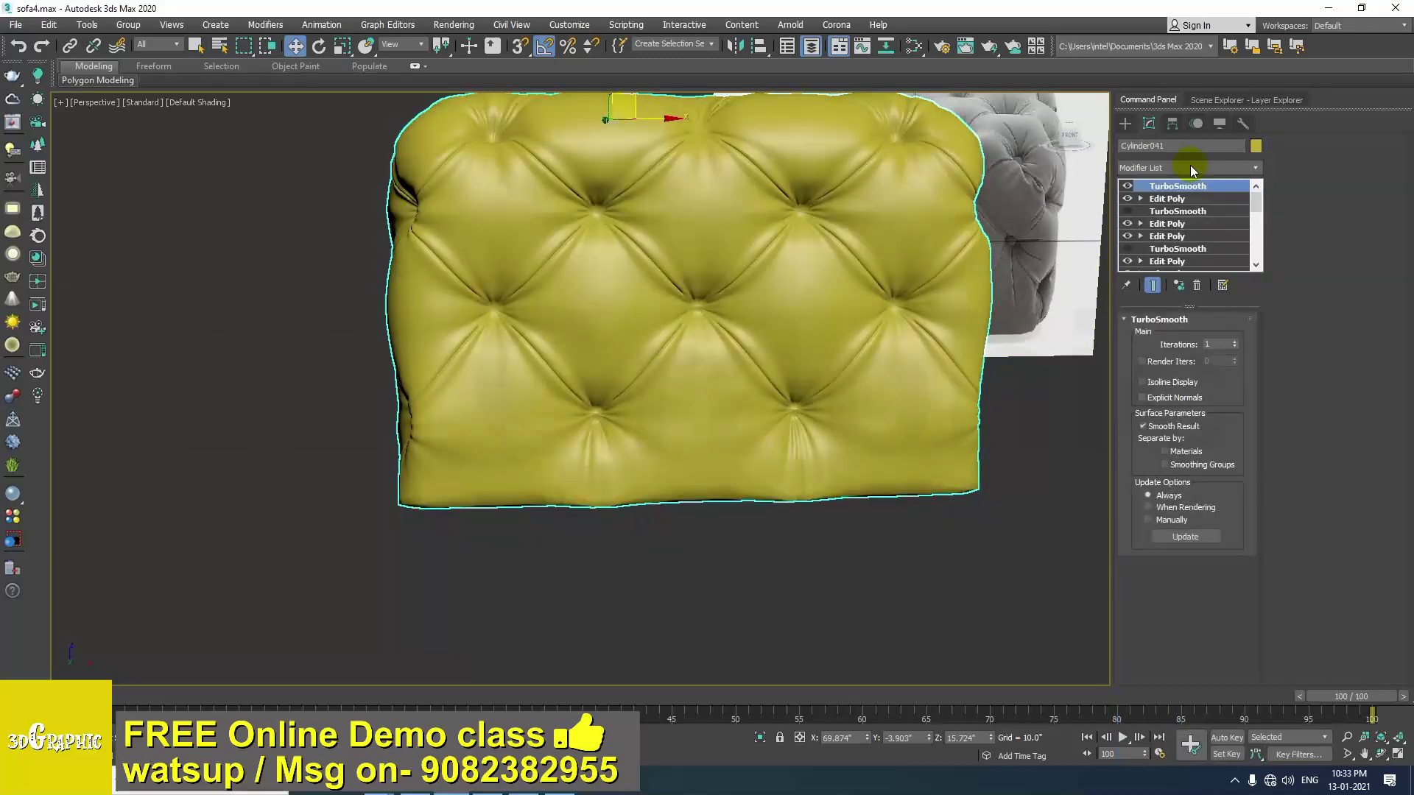
Examine the smoothed creases, corners and tufts on the short end, long side and top of the rotated cushion.
alt+middle_drag(869, 396, 769, 384)
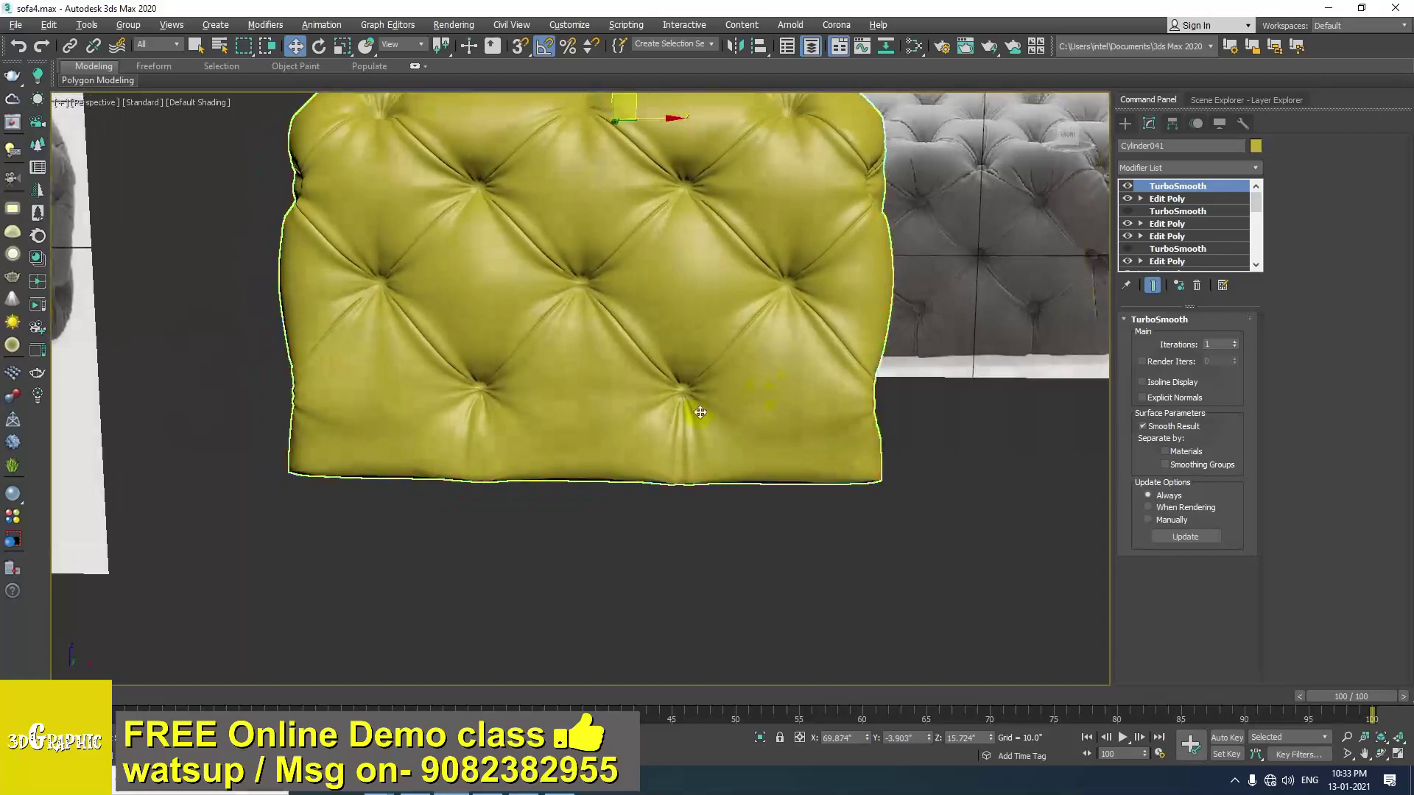
scroll(499, 447, up, 3)
scroll(467, 445, up, 1)
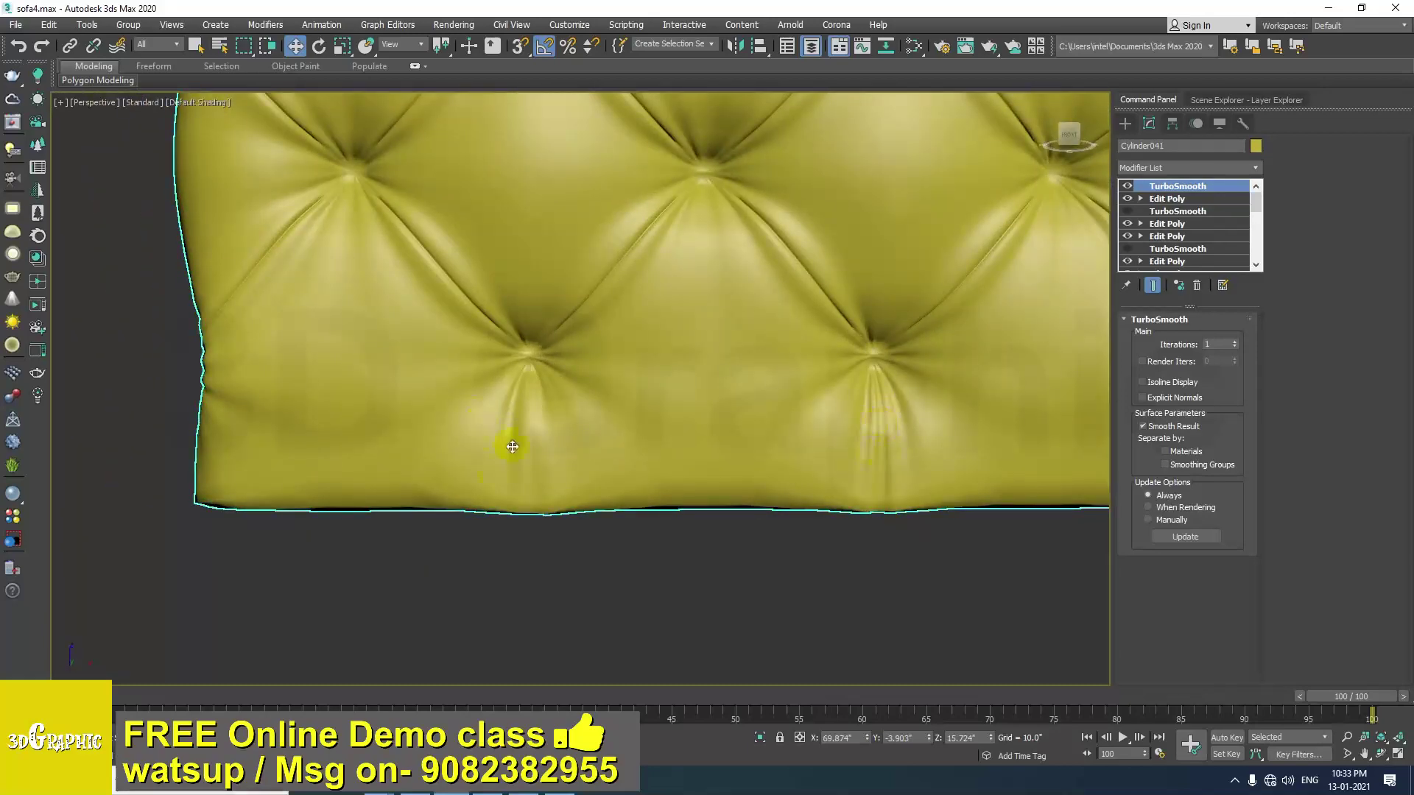
scroll(512, 446, down, 4)
alt+middle_drag(694, 422, 667, 436)
alt+middle_drag(730, 392, 775, 407)
scroll(539, 450, up, 2)
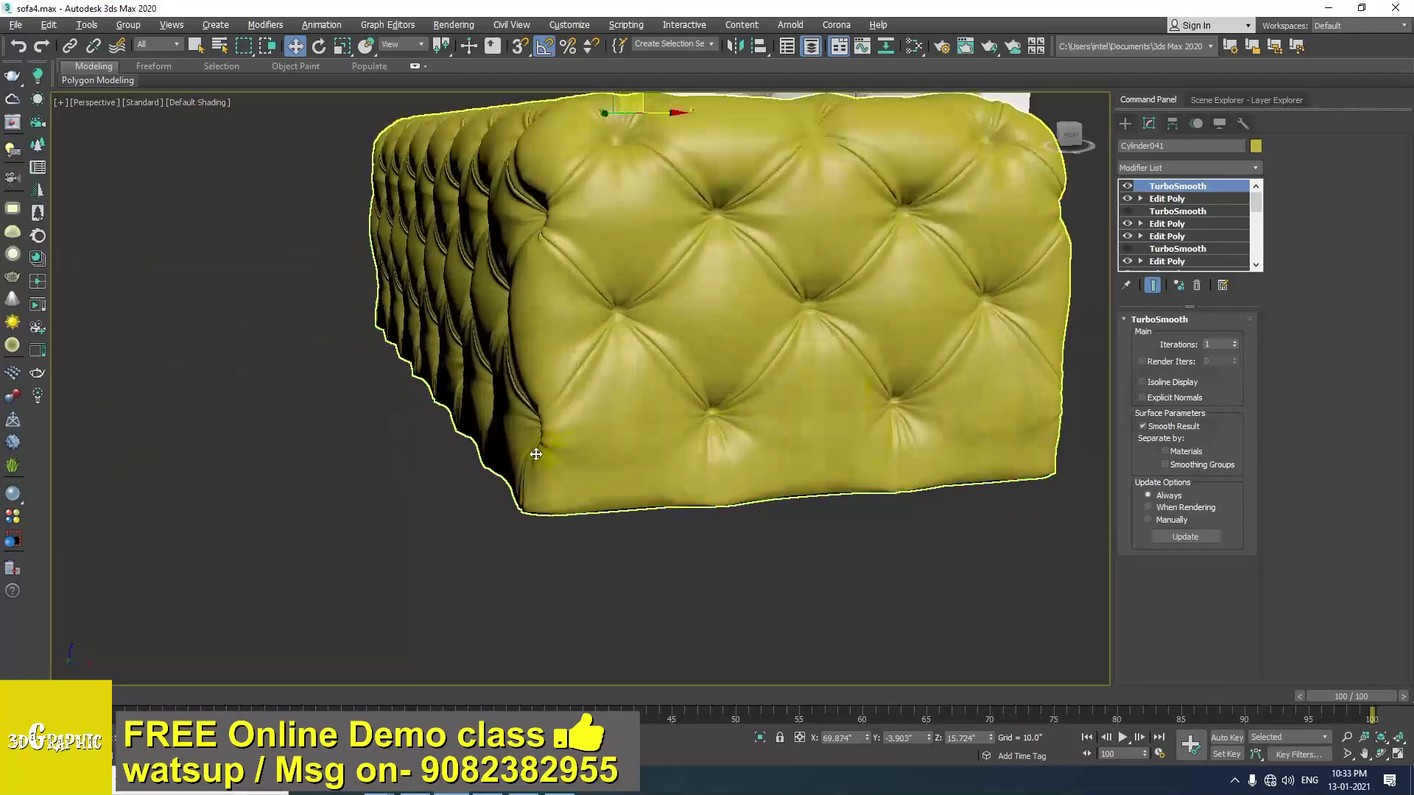
alt+middle_drag(539, 450, 556, 458)
scroll(669, 419, down, 4)
alt+middle_drag(669, 420, 642, 465)
scroll(641, 466, up, 2)
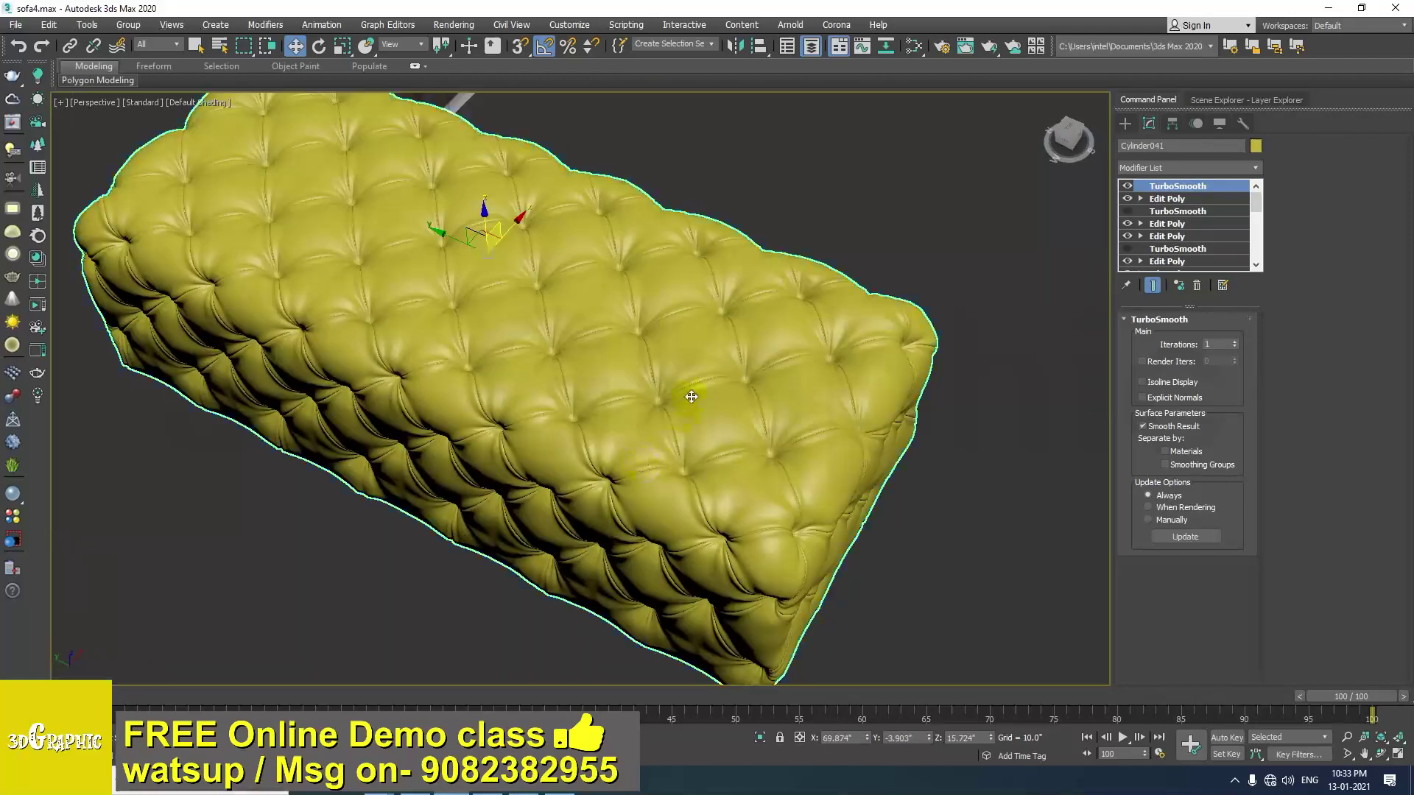
alt+middle_drag(721, 379, 687, 409)
scroll(732, 401, up, 1)
alt+middle_drag(521, 423, 537, 450)
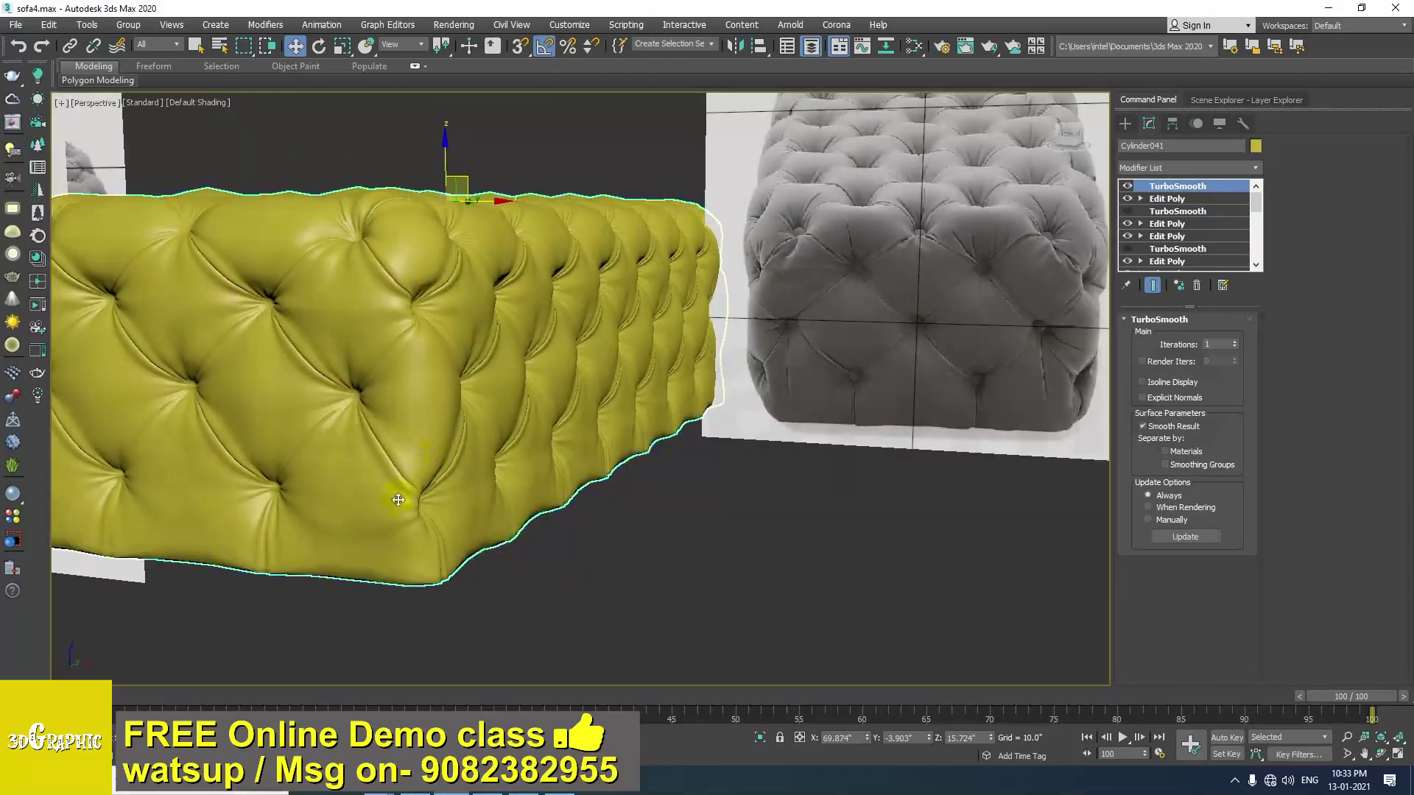
alt+middle_drag(407, 441, 595, 437)
scroll(594, 437, up, 3)
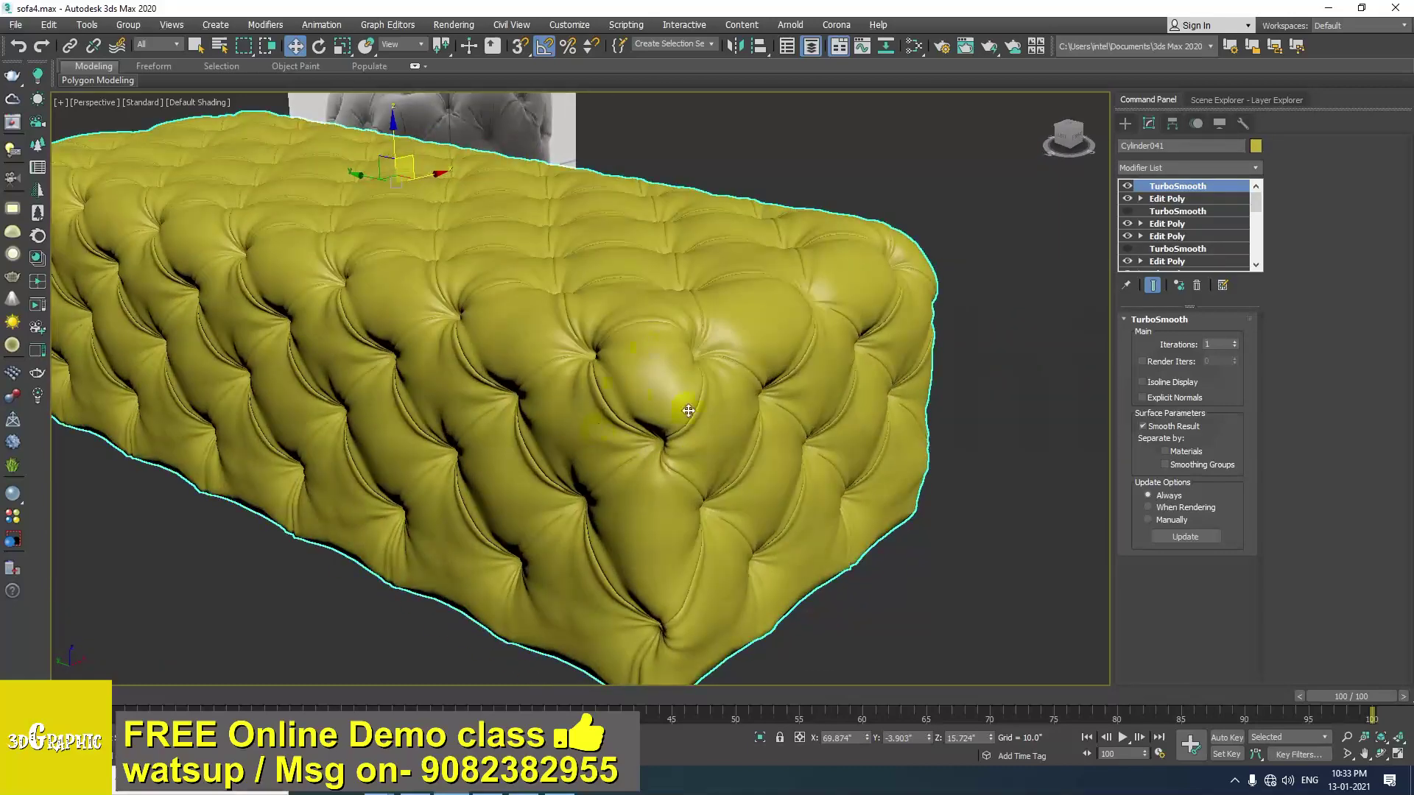
alt+middle_drag(688, 411, 793, 533)
alt+middle_drag(655, 524, 689, 456)
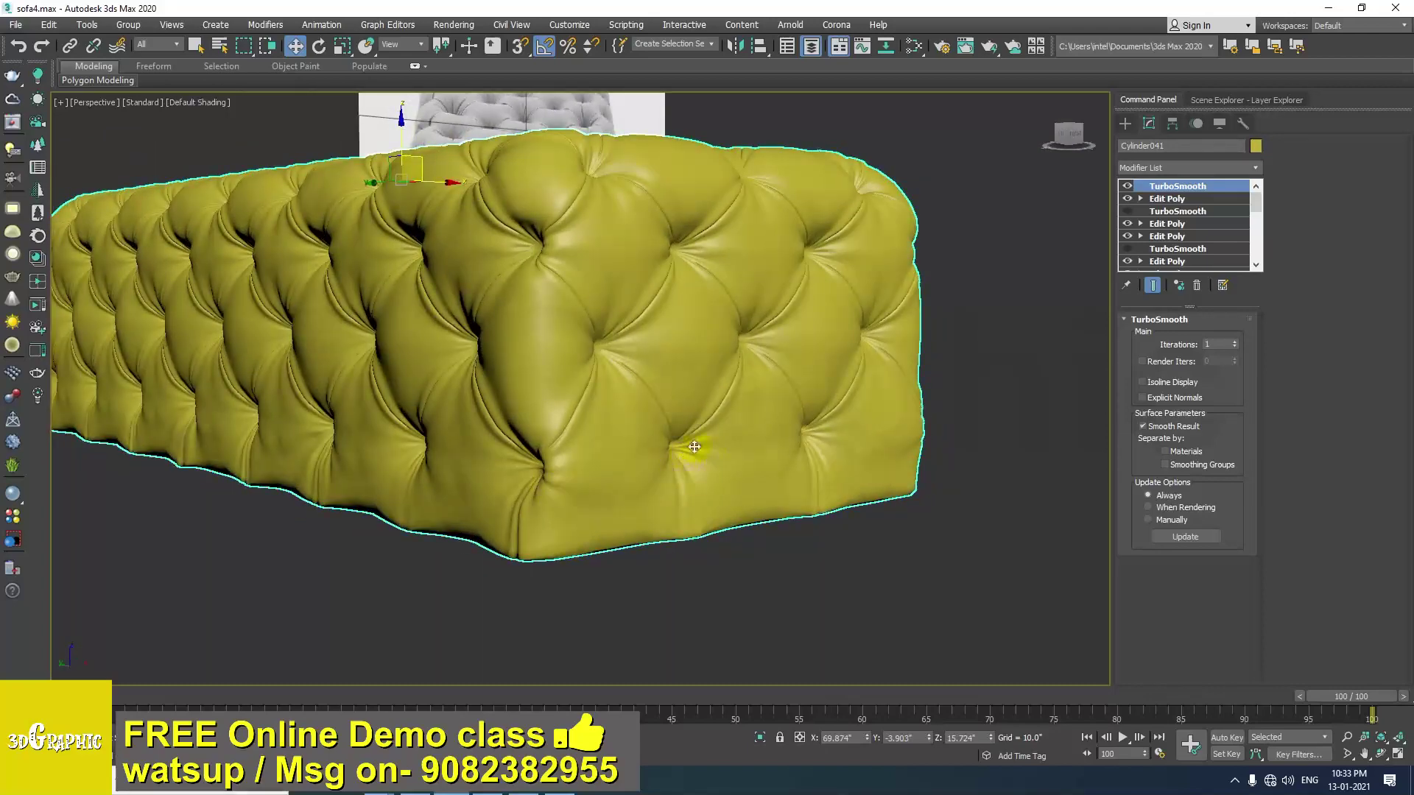
alt+middle_drag(712, 455, 679, 430)
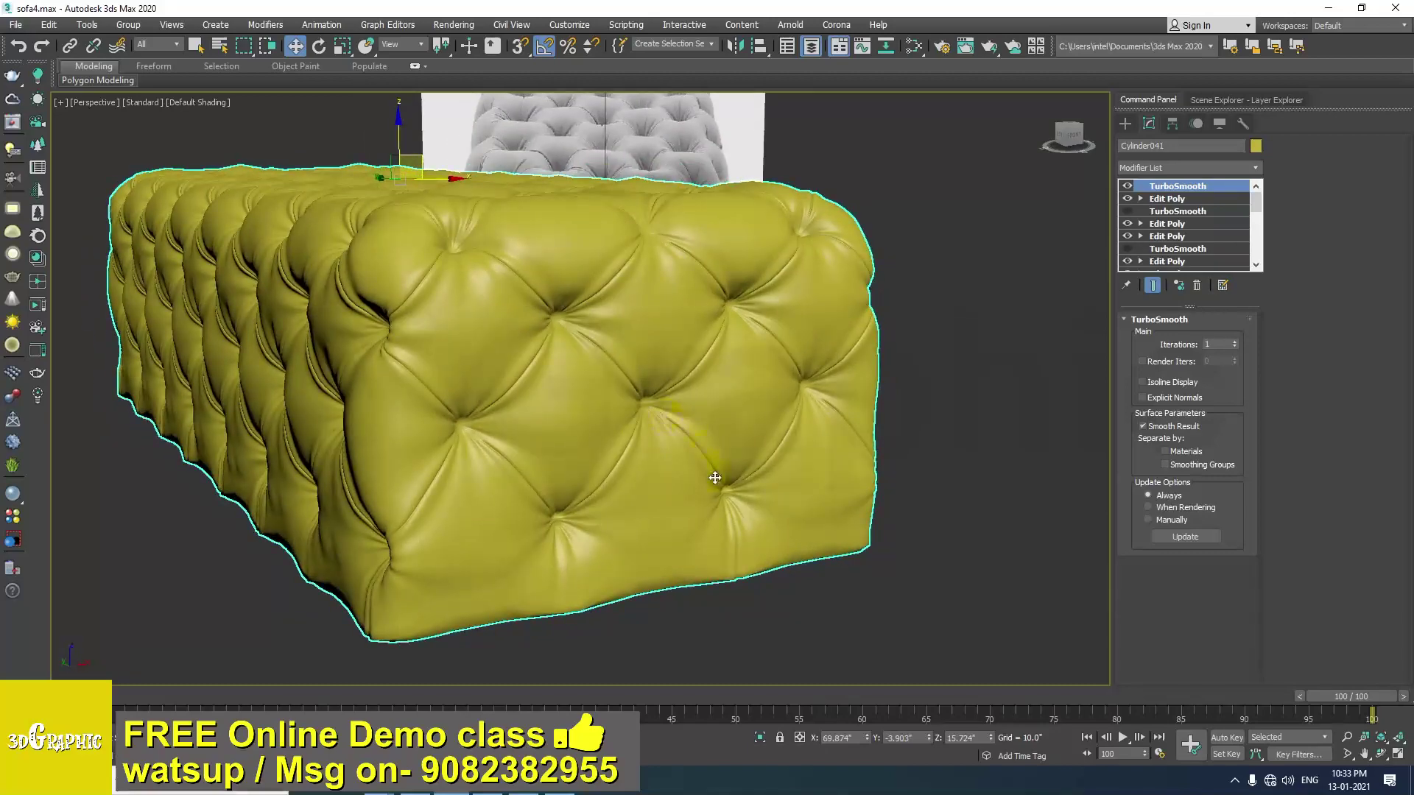
Show the mesh edges on the smoothed cushion to check its mesh density, and hide them again.
key(F4)
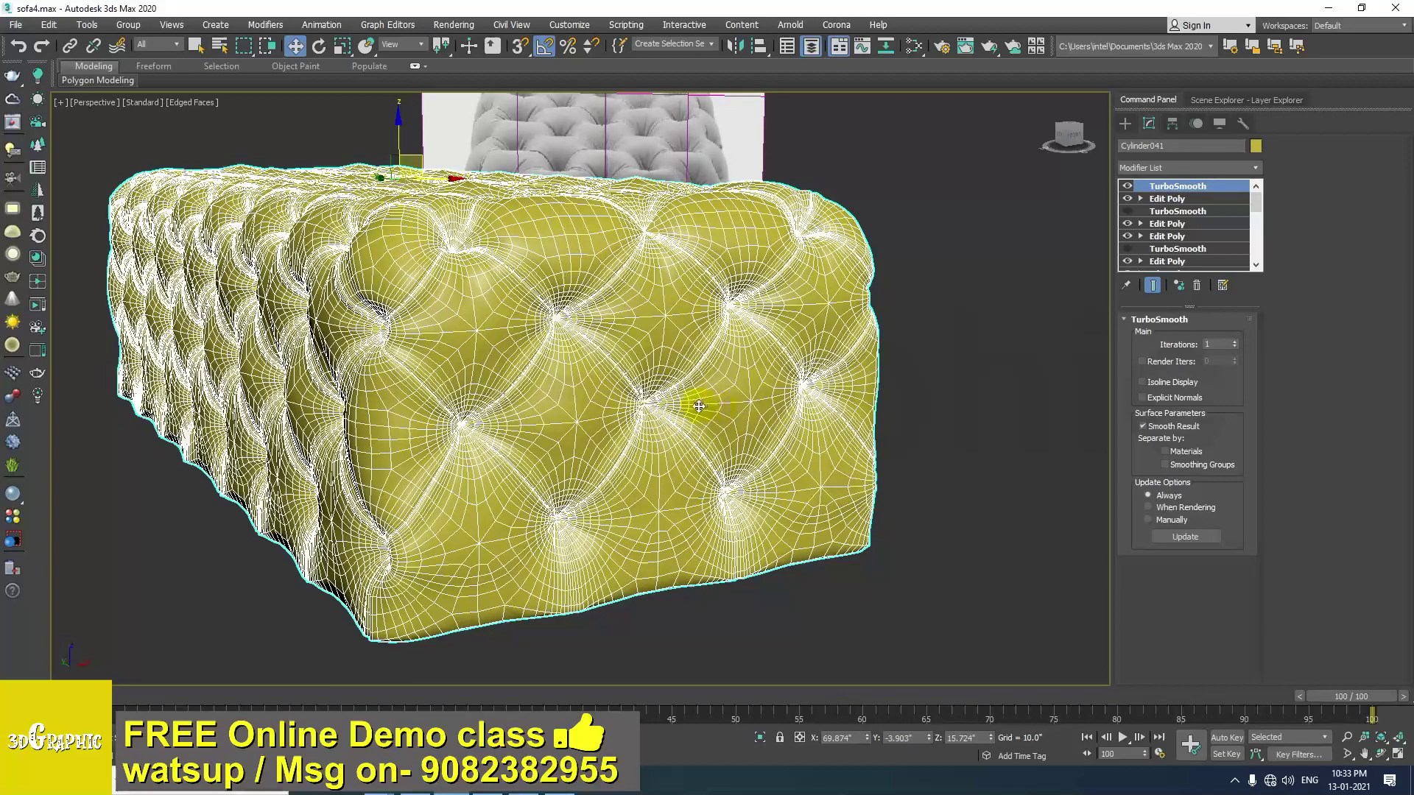
alt+middle_drag(631, 391, 648, 417)
scroll(656, 418, down, 2)
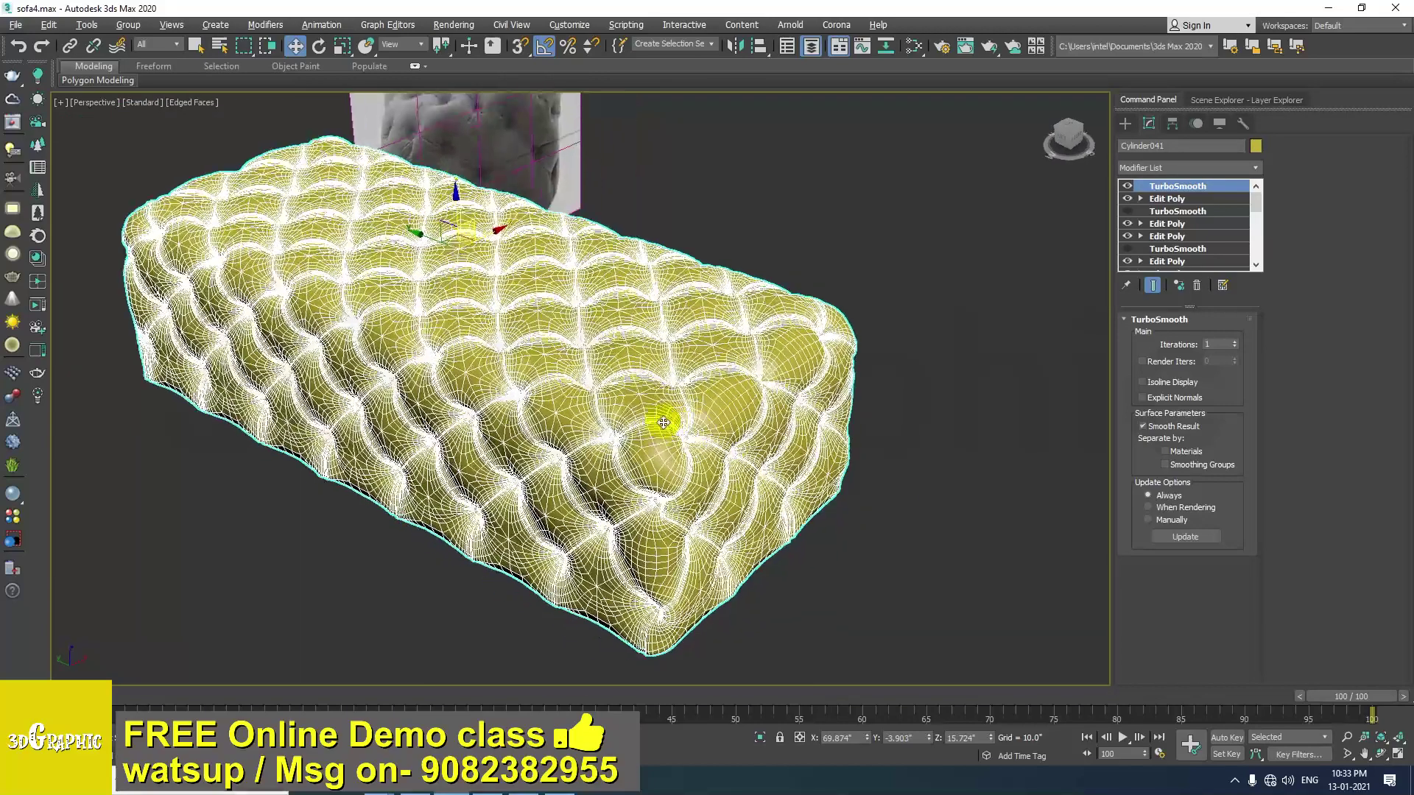
click(959, 362)
click(818, 398)
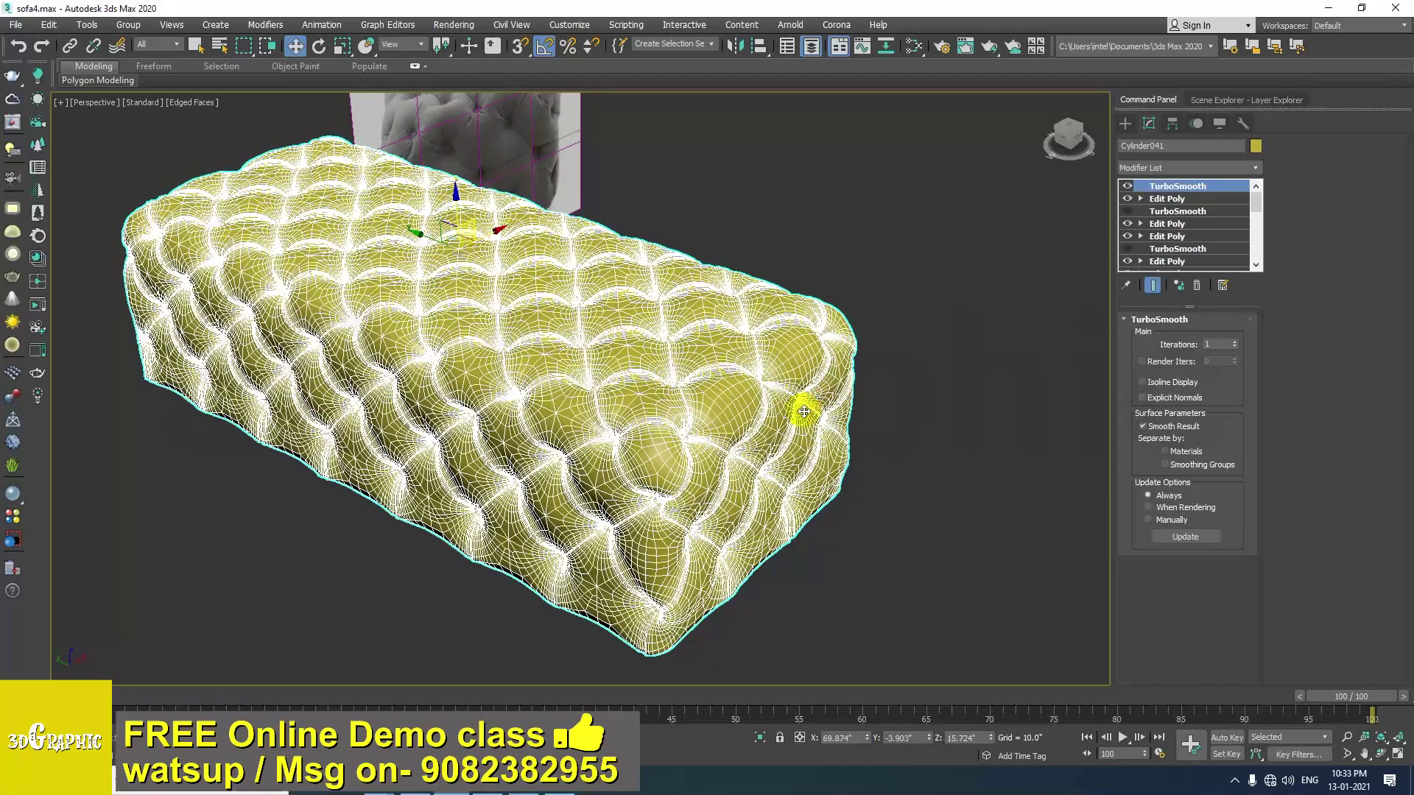
key(F4)
Compare the cushions with the reference picture and delete the rotated cushion instance.
scroll(758, 382, down, 4)
mouse_move(758, 382)
alt+middle_down()
mouse_move(575, 366)
mouse_move(740, 389)
alt+middle_up()
alt+middle_drag(740, 388, 663, 404)
scroll(366, 253, up, 4)
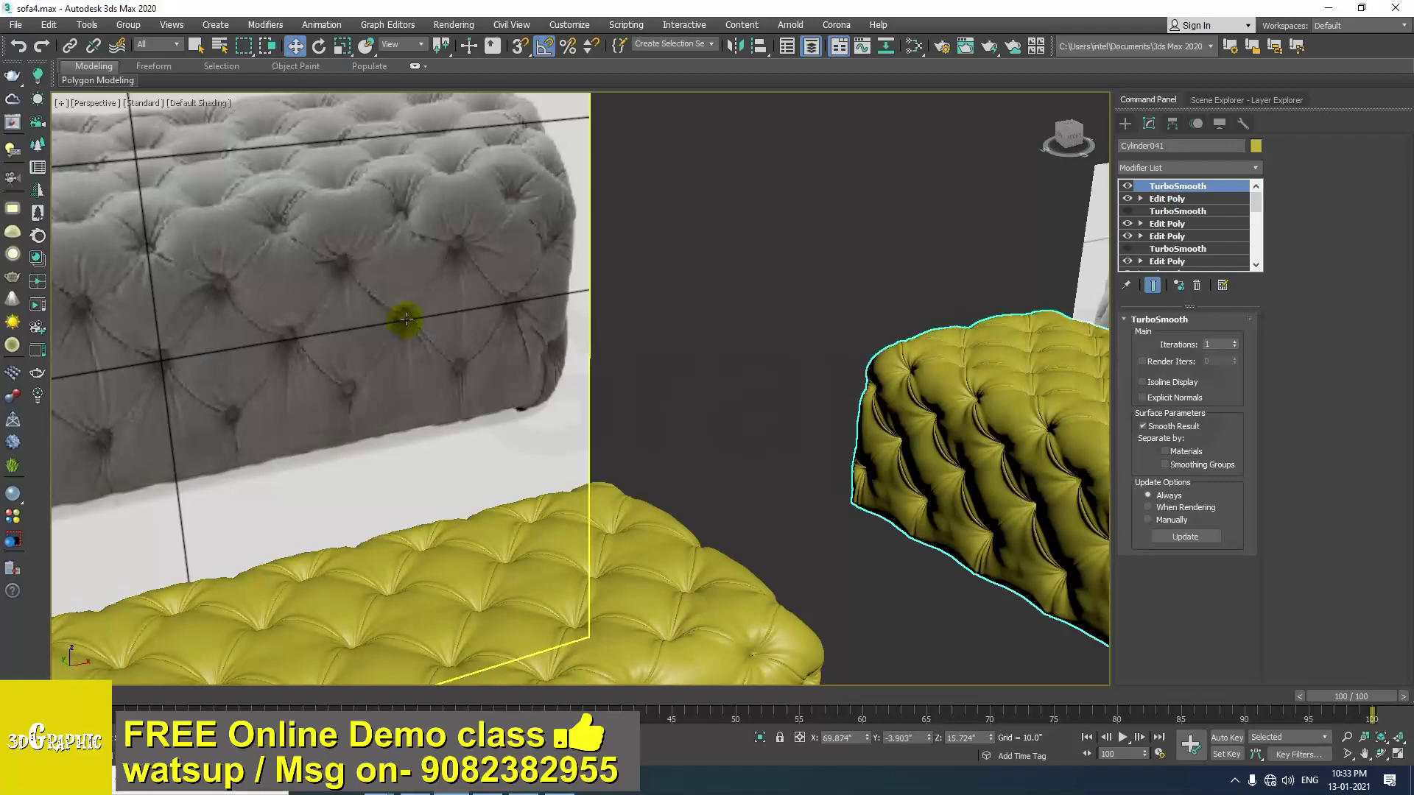
scroll(719, 388, down, 6)
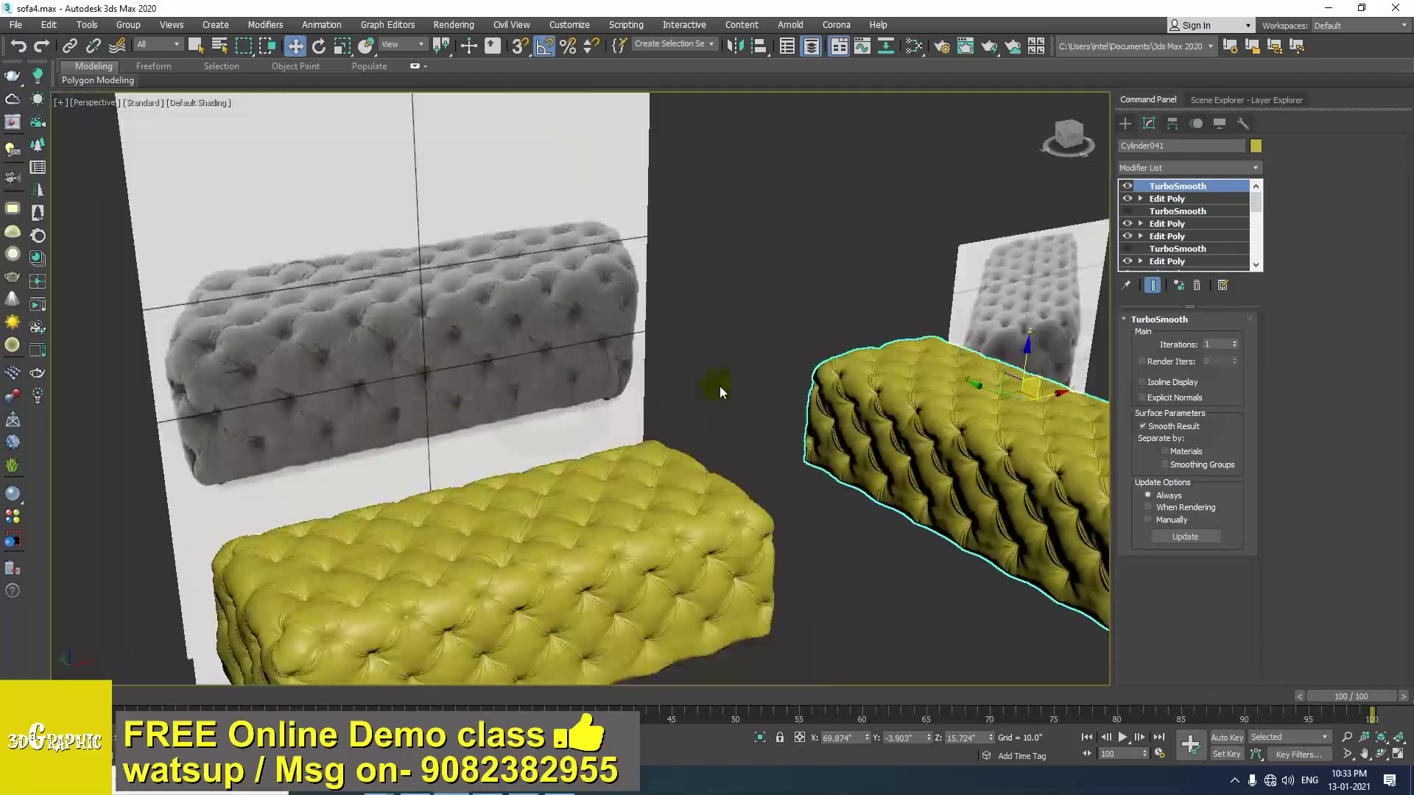
alt+middle_drag(719, 387, 717, 428)
click(808, 430)
key(Delete)
click(823, 465)
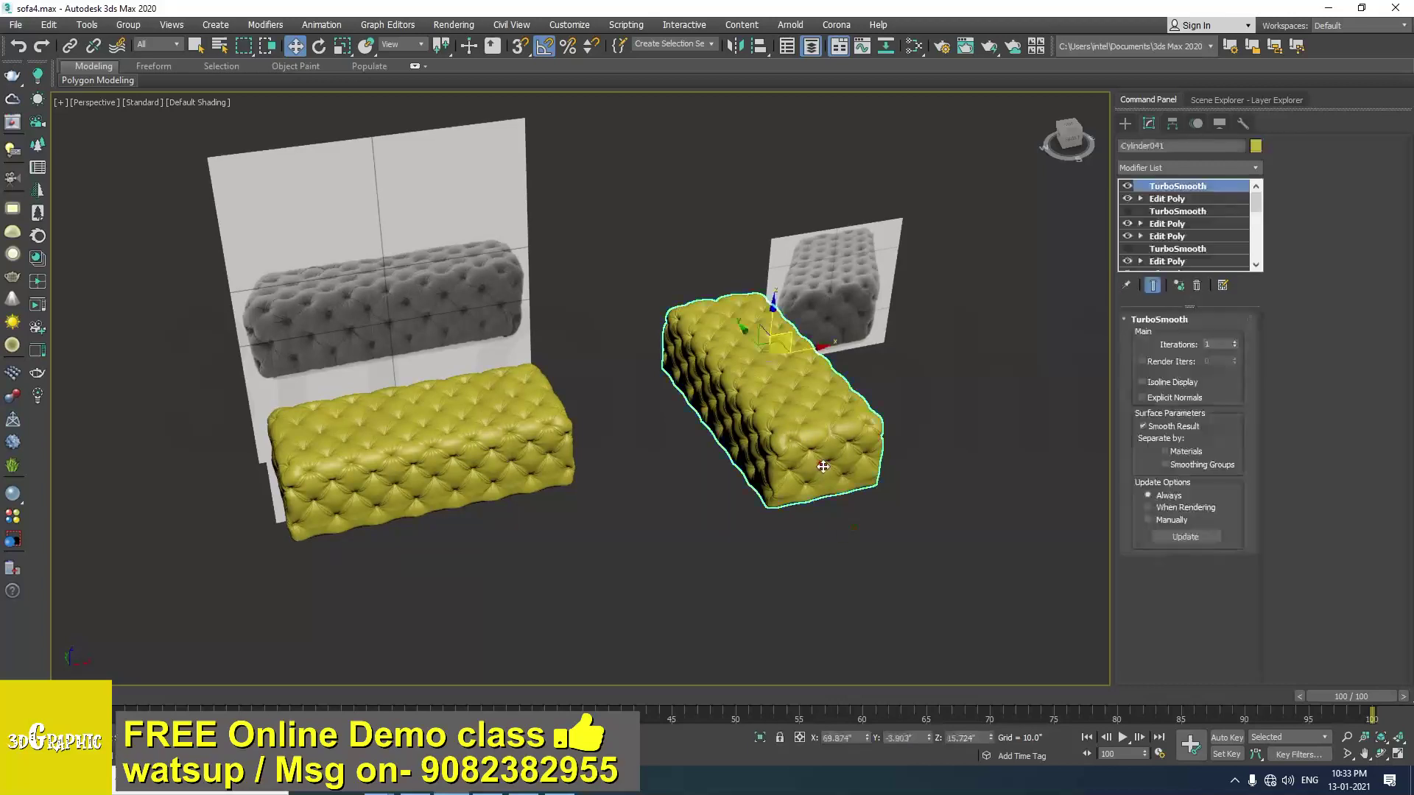
key(Delete)
Select the remaining original cushion, inspect its smoothed shape and check its layer in the scene's layer list.
click(554, 466)
mouse_move(554, 466)
alt+middle_down()
mouse_move(471, 472)
mouse_move(461, 530)
mouse_move(465, 490)
mouse_move(357, 521)
mouse_move(391, 500)
mouse_move(568, 477)
alt+middle_up()
scroll(467, 482, up, 5)
scroll(584, 472, down, 3)
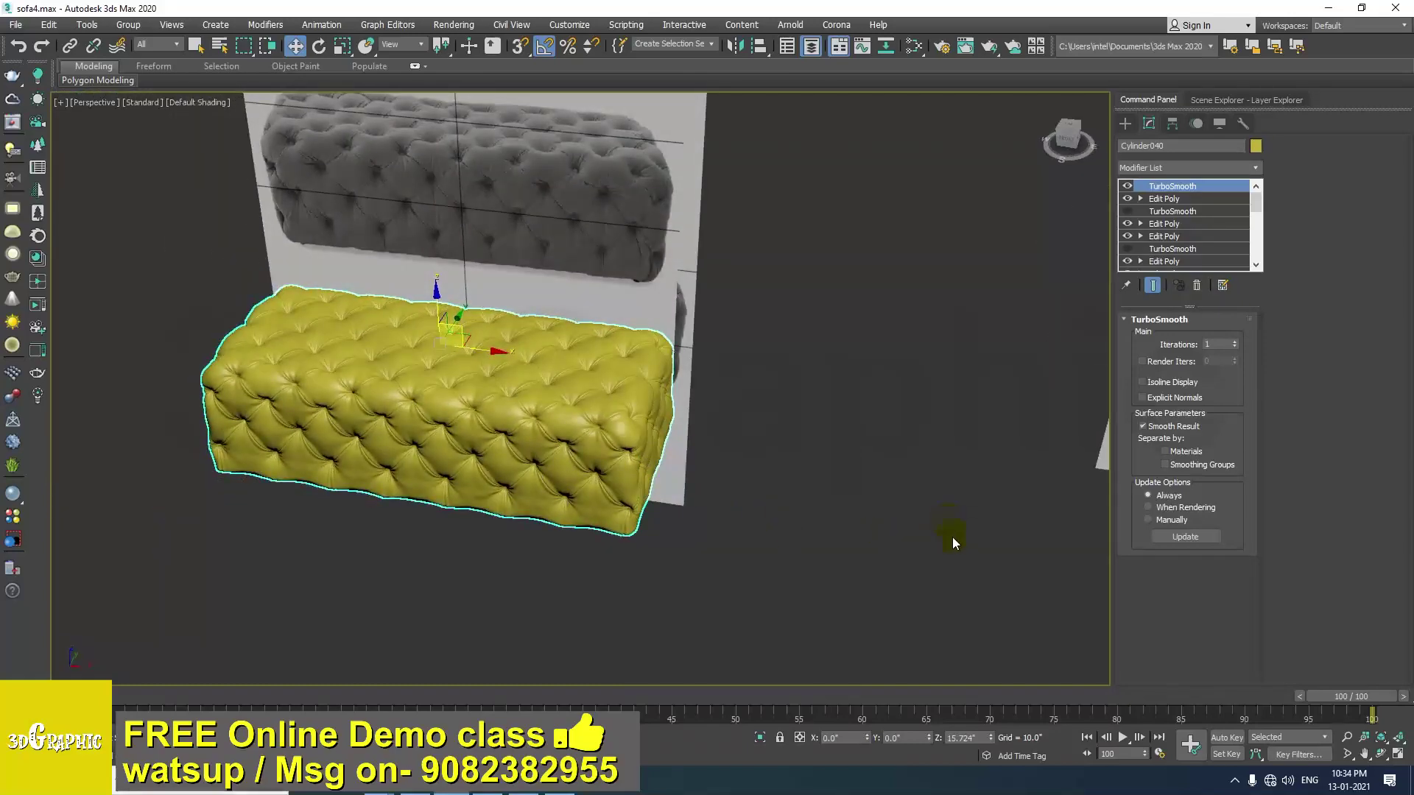
scroll(588, 480, up, 2)
alt+middle_drag(647, 486, 551, 504)
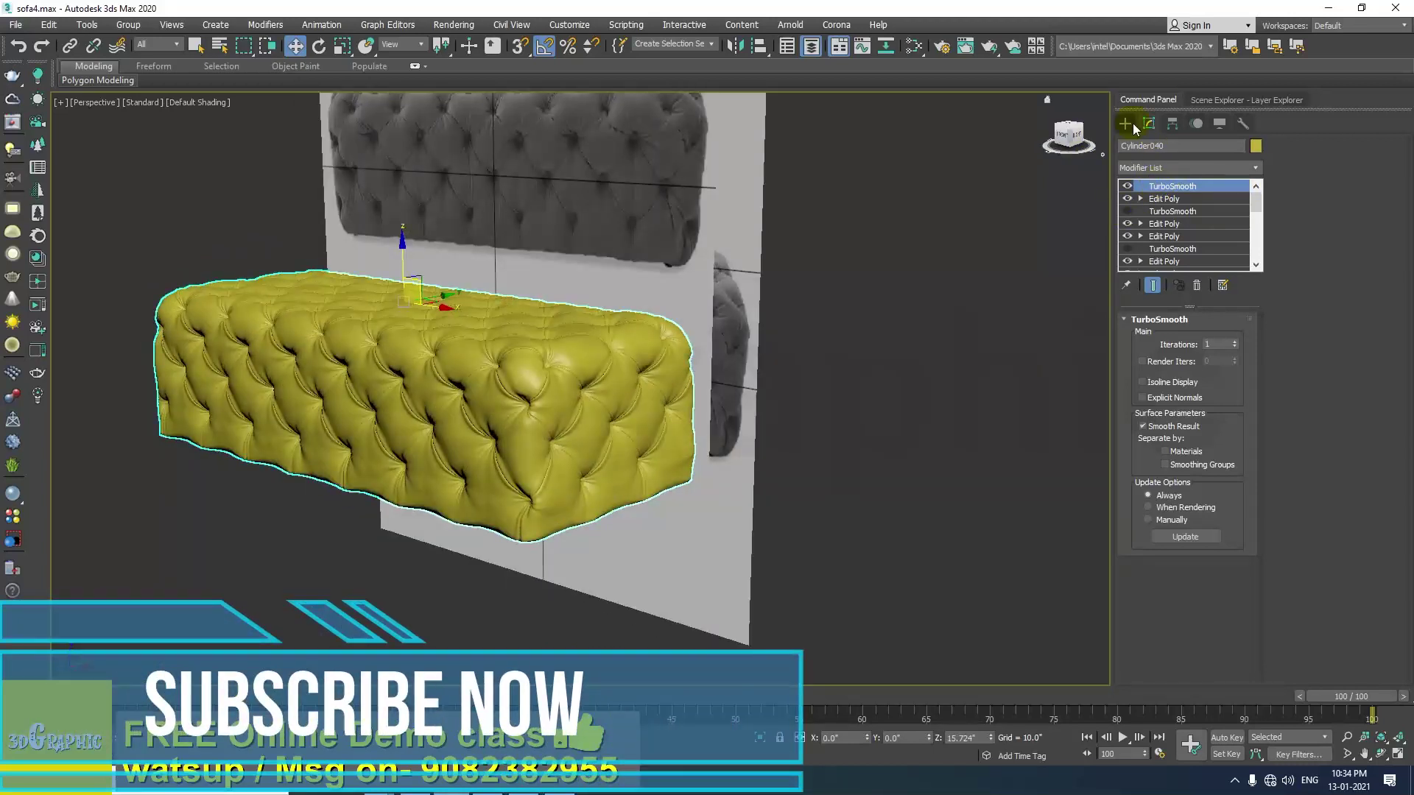
click(1219, 101)
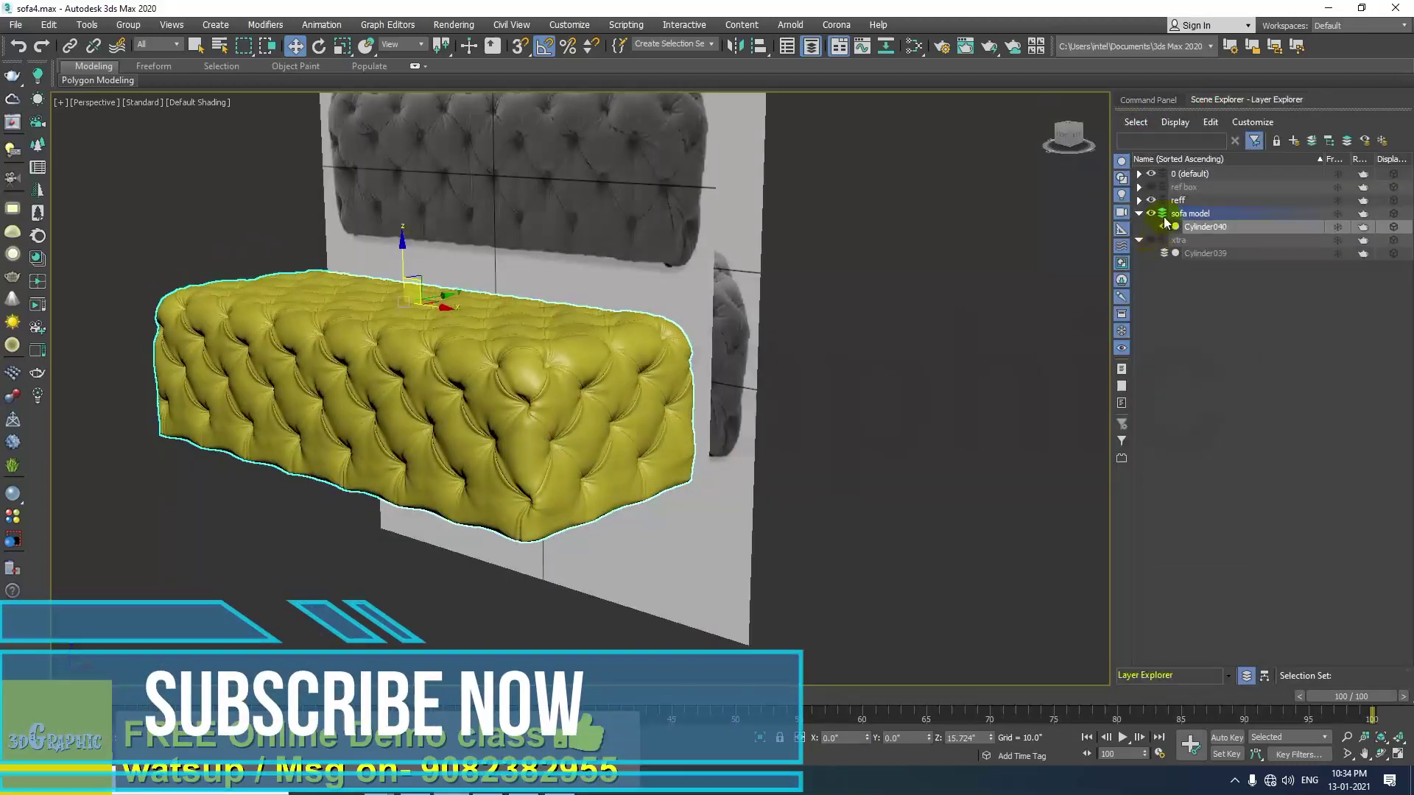
click(1152, 101)
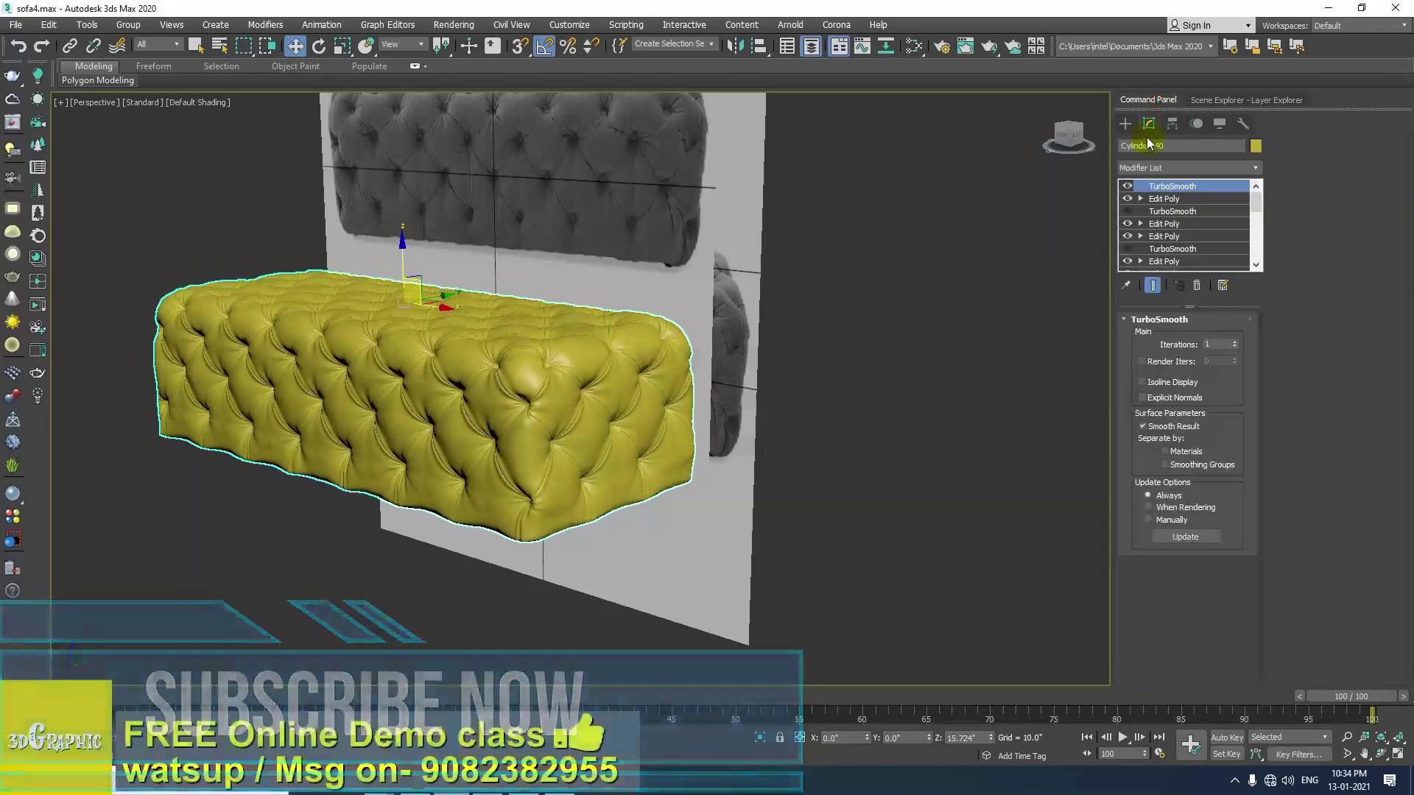
Draw a thin box about 0.93 by 0.98 inches over a lower-row tuft on the cushion's front face.
click(1126, 124)
click(1158, 212)
scroll(742, 417, up, 6)
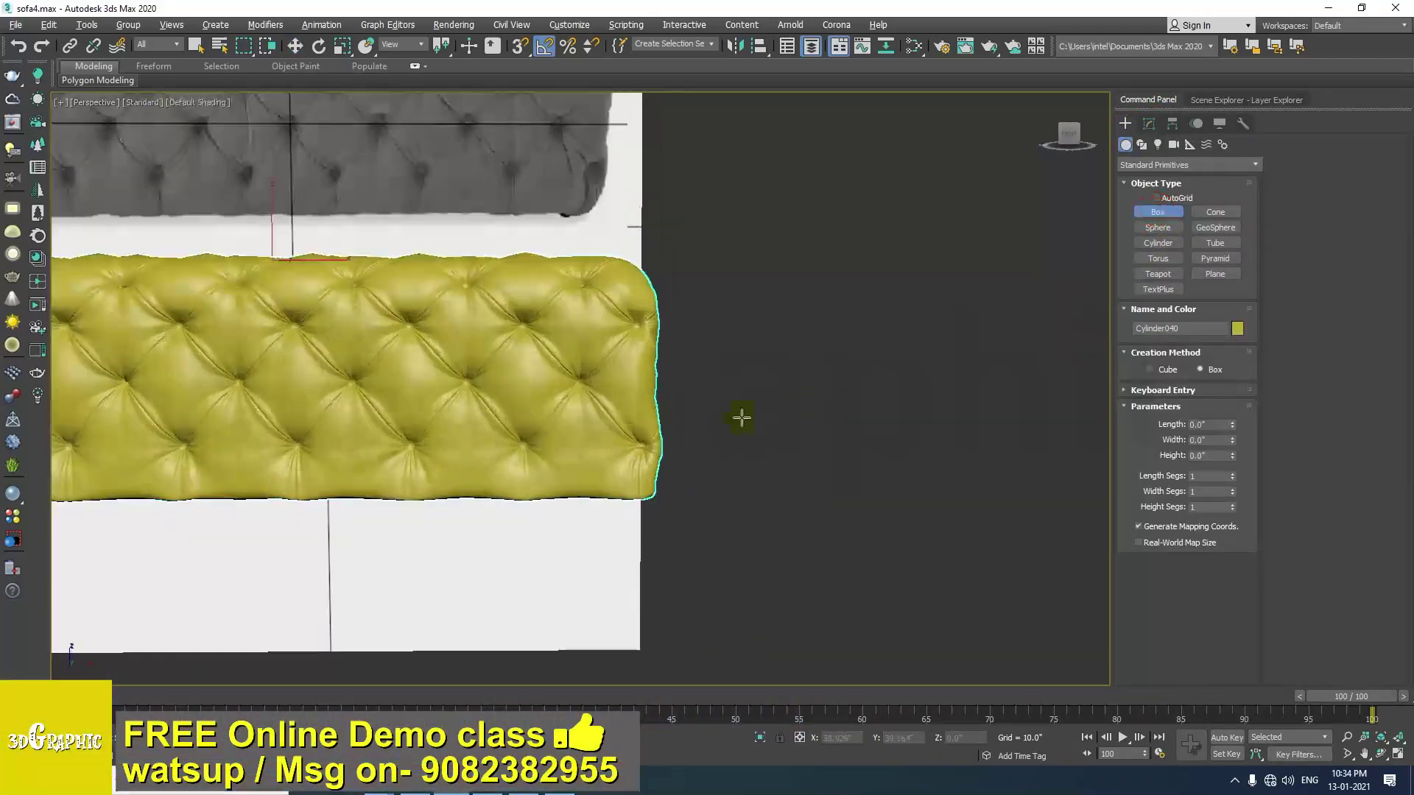
key(f)
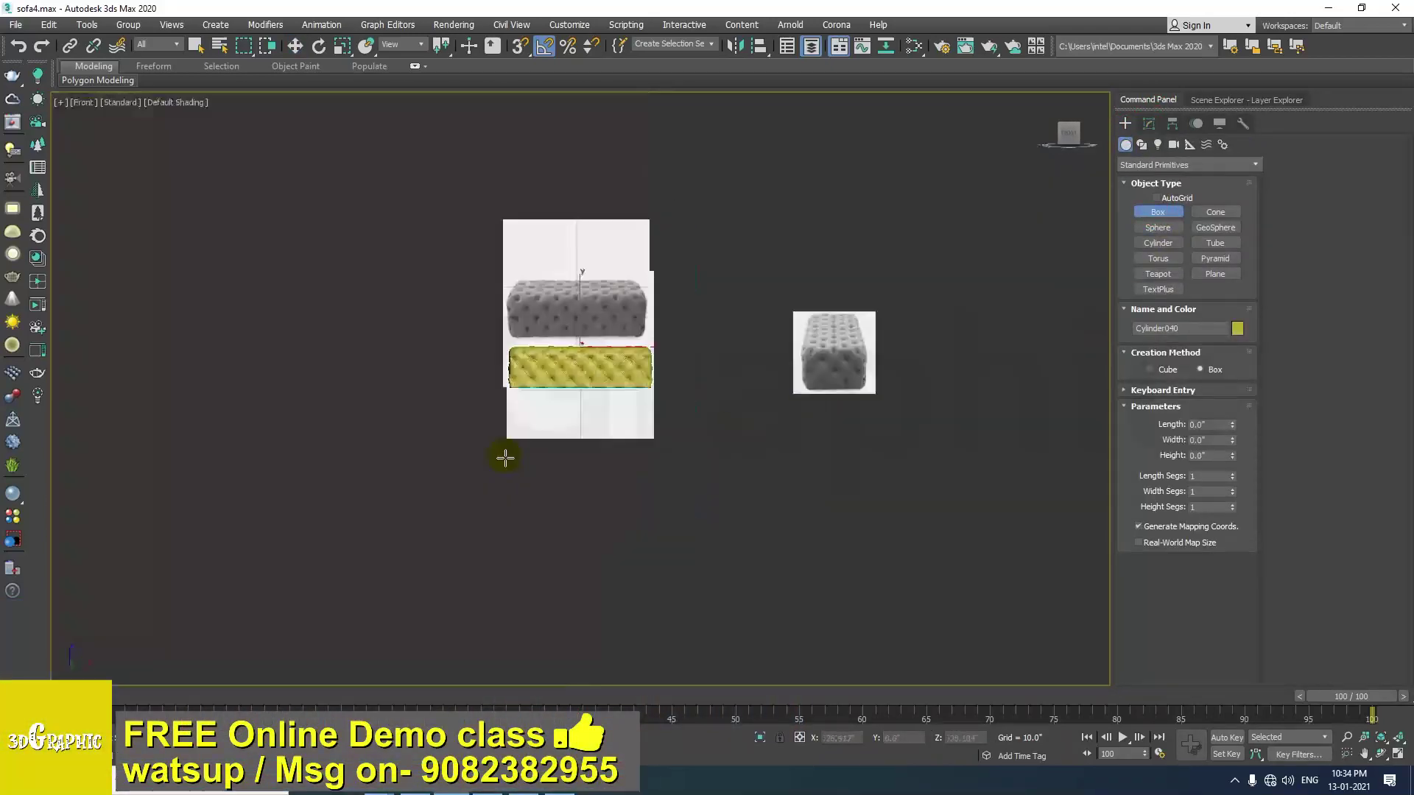
key(z)
key(F3)
scroll(818, 473, up, 10)
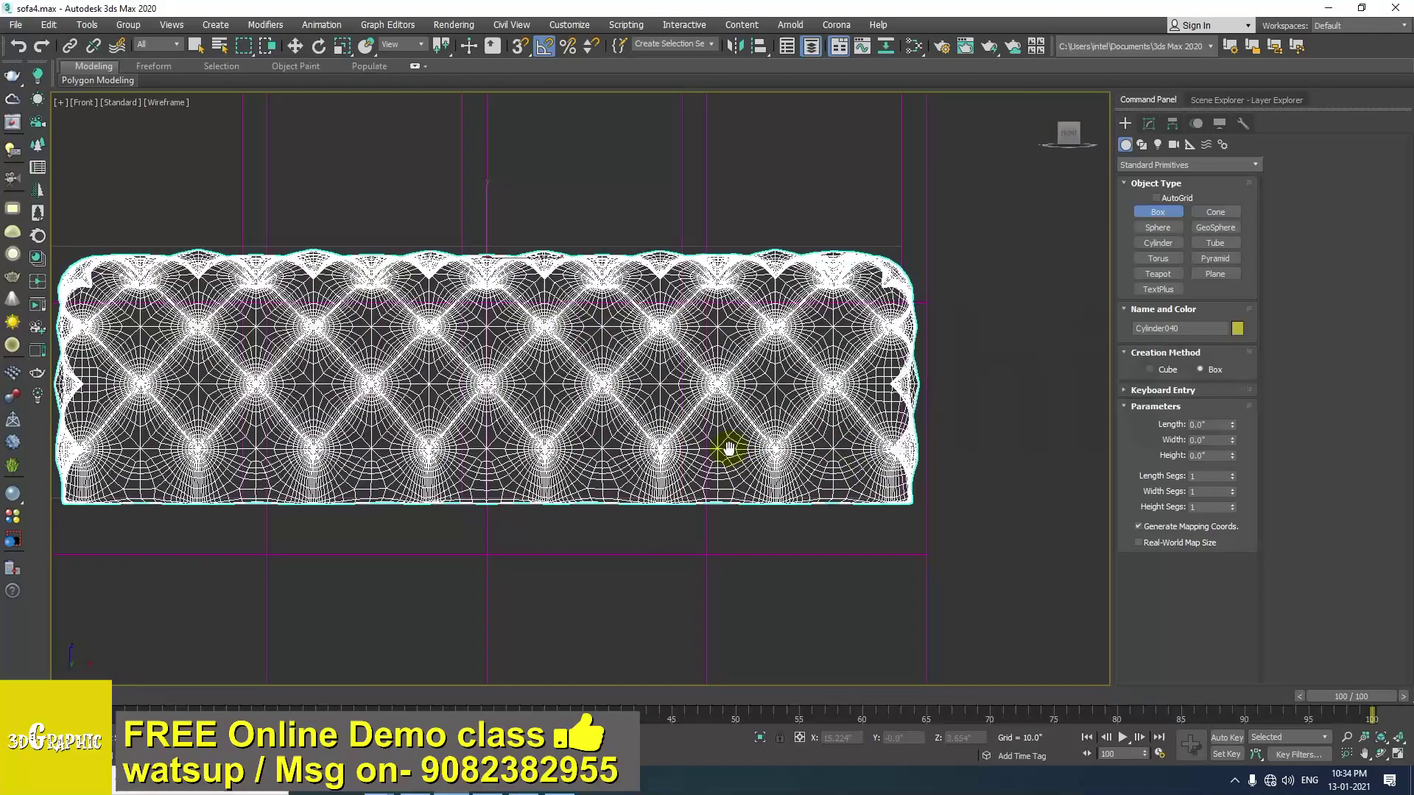
drag(661, 377, 723, 439)
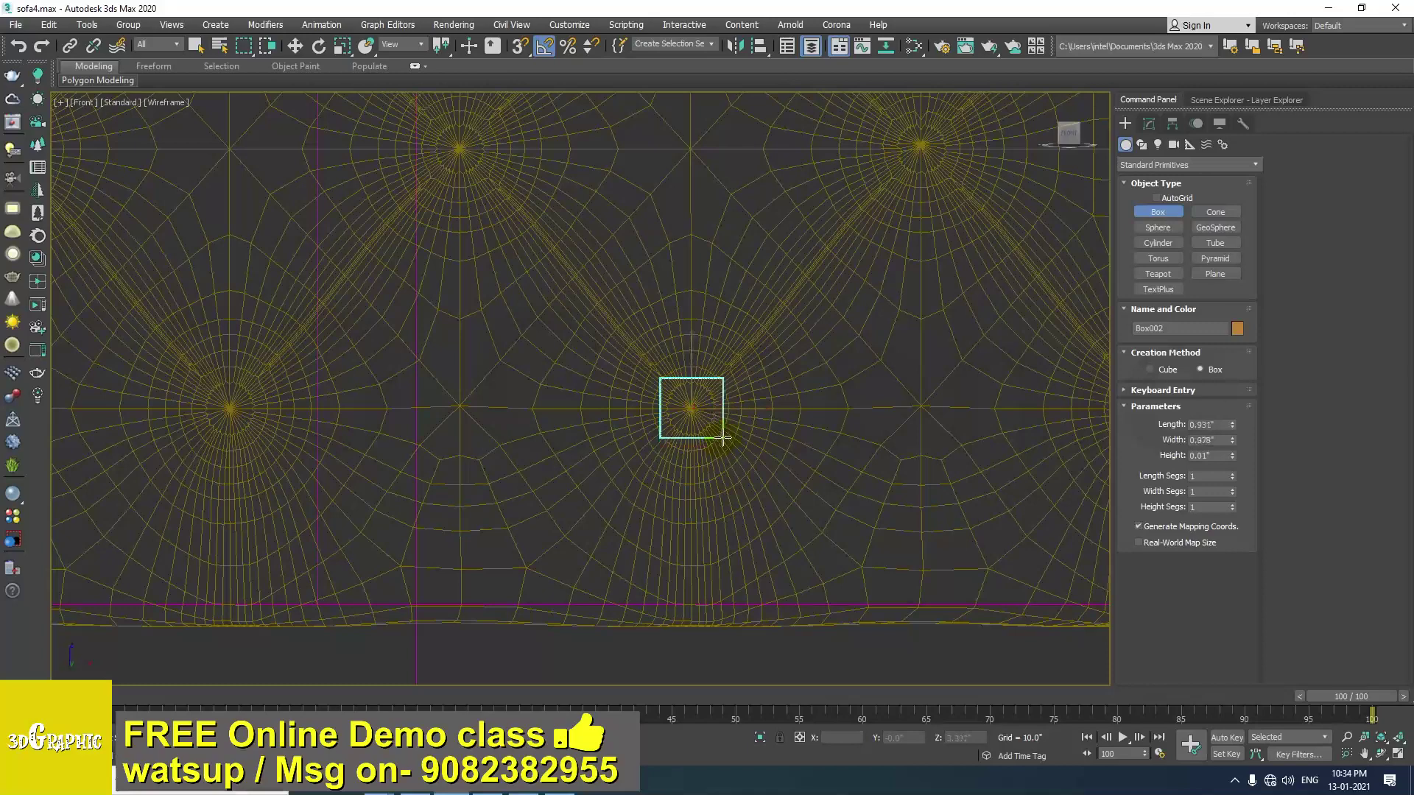
key(w)
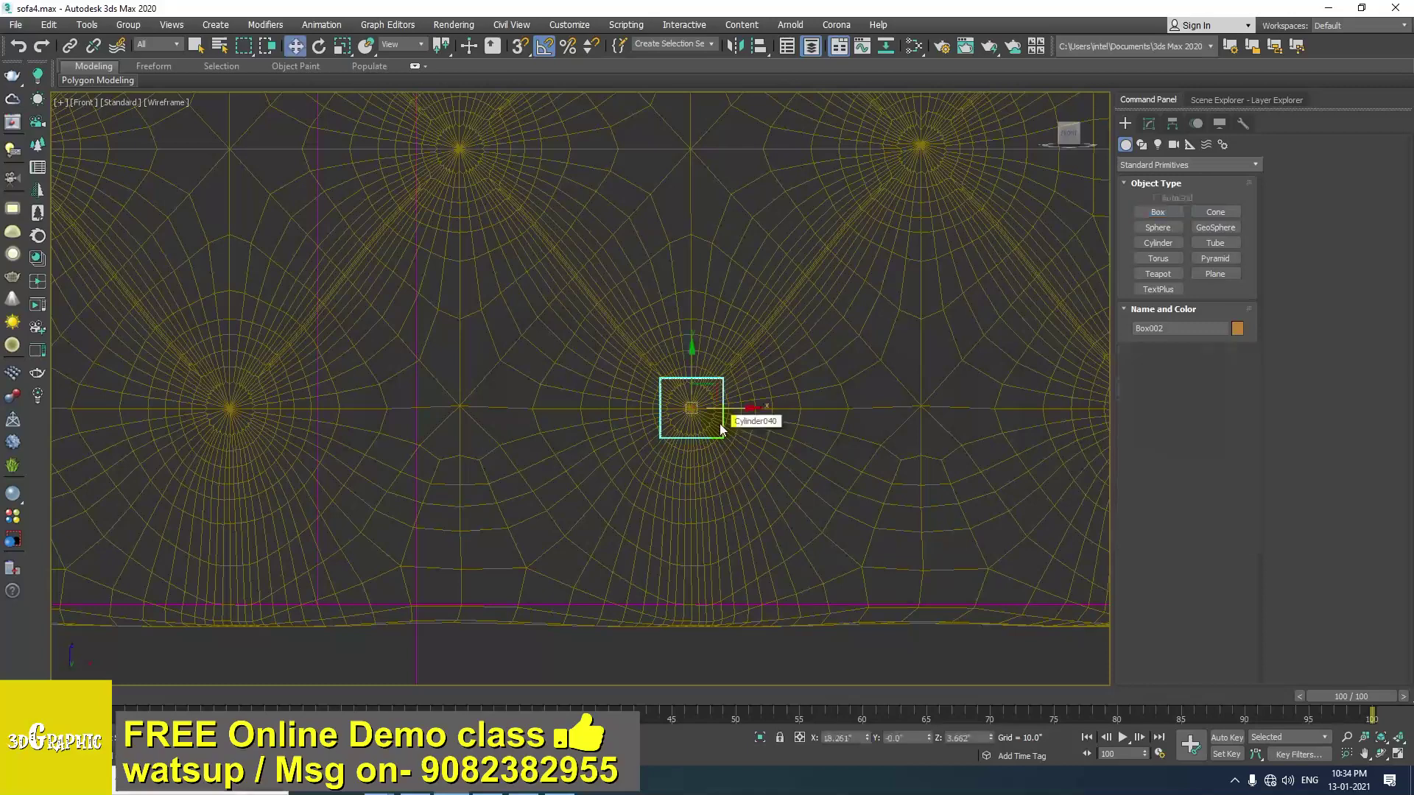
Move the small box along Y until it sits clear in front of the cushion.
key(p)
key(z)
scroll(617, 444, down, 5)
mouse_move(611, 408)
alt+middle_down()
mouse_move(617, 444)
mouse_move(640, 447)
mouse_move(694, 514)
mouse_move(614, 410)
alt+middle_up()
scroll(648, 445, down, 9)
scroll(693, 515, down, 5)
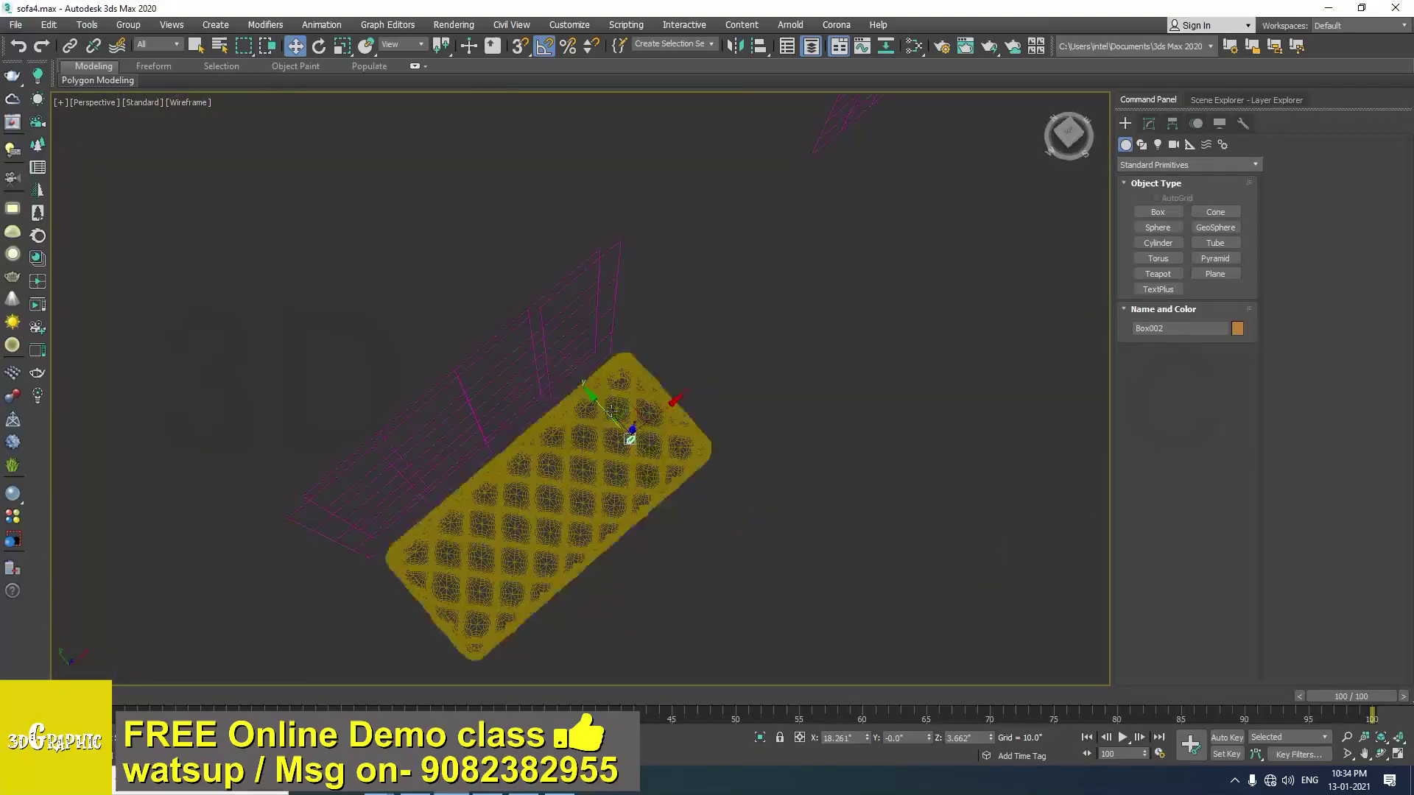
drag(597, 405, 648, 461)
key(z)
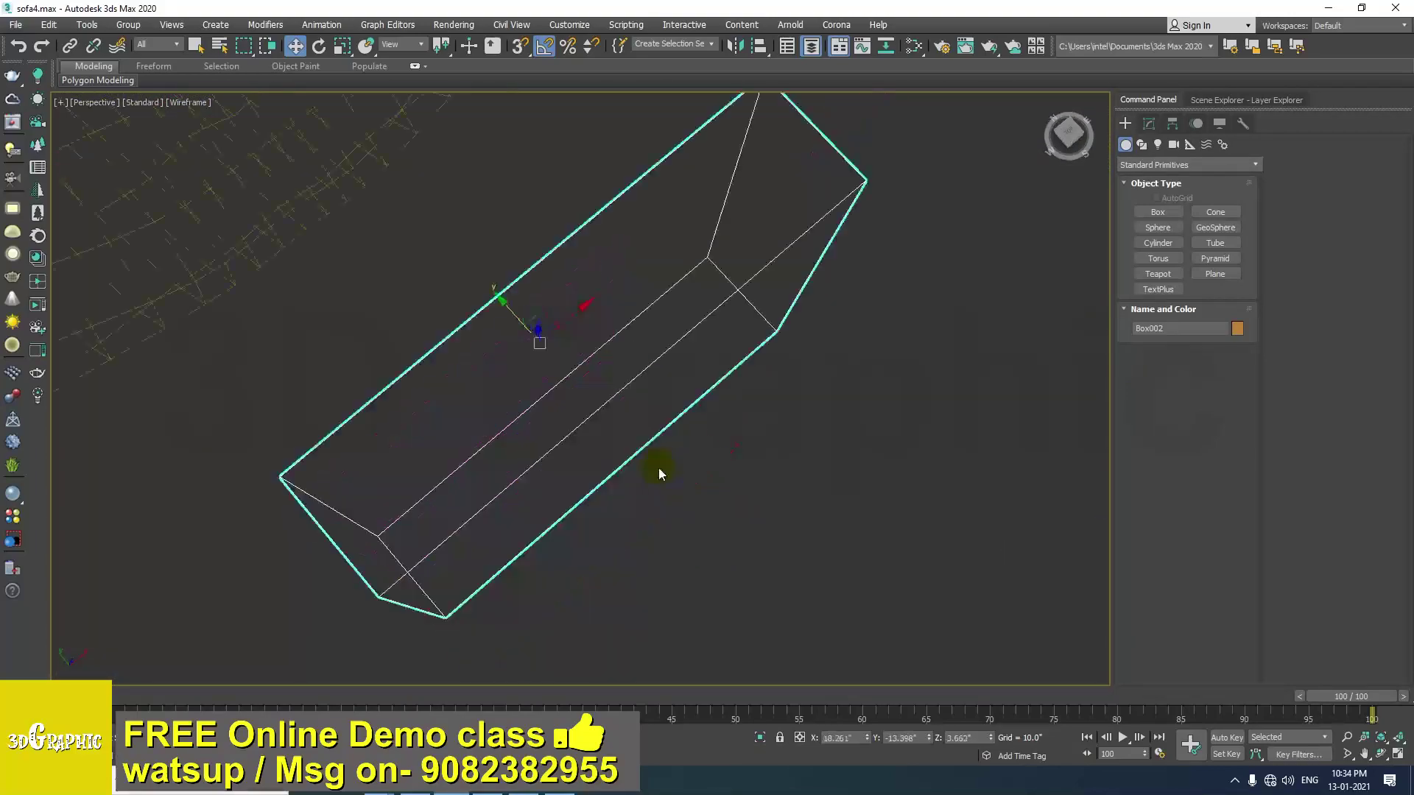
Add a TurboSmooth modifier to the small box to round it into a button.
alt+middle_drag(660, 471, 610, 435)
scroll(610, 435, up, 1)
key(F3)
scroll(609, 435, down, 8)
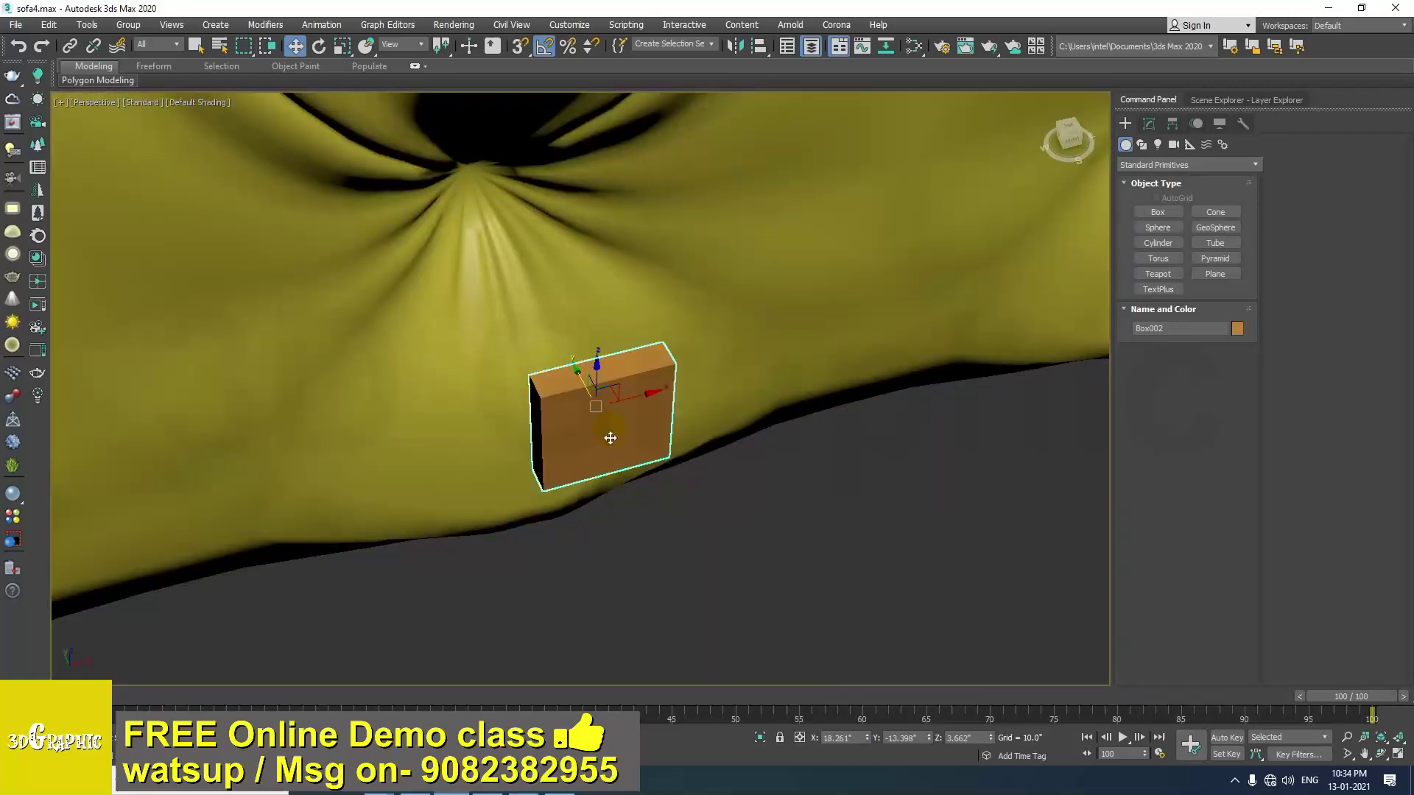
scroll(616, 445, down, 4)
mouse_move(616, 445)
alt+middle_down()
mouse_move(663, 450)
mouse_move(564, 413)
mouse_move(646, 477)
mouse_move(609, 451)
mouse_move(621, 453)
alt+middle_up()
scroll(564, 413, up, 3)
scroll(564, 412, up, 3)
key(F4)
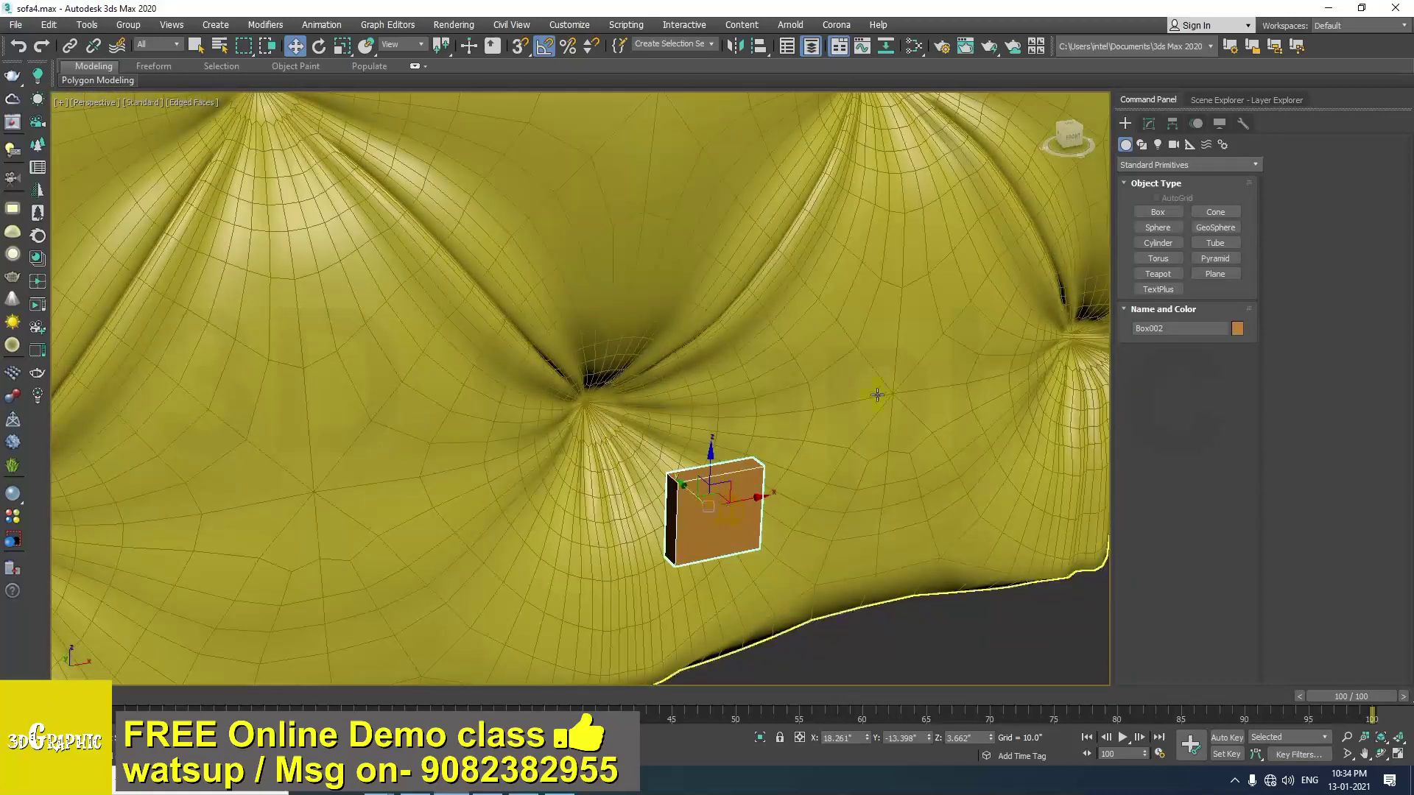
click(1149, 125)
click(1181, 163)
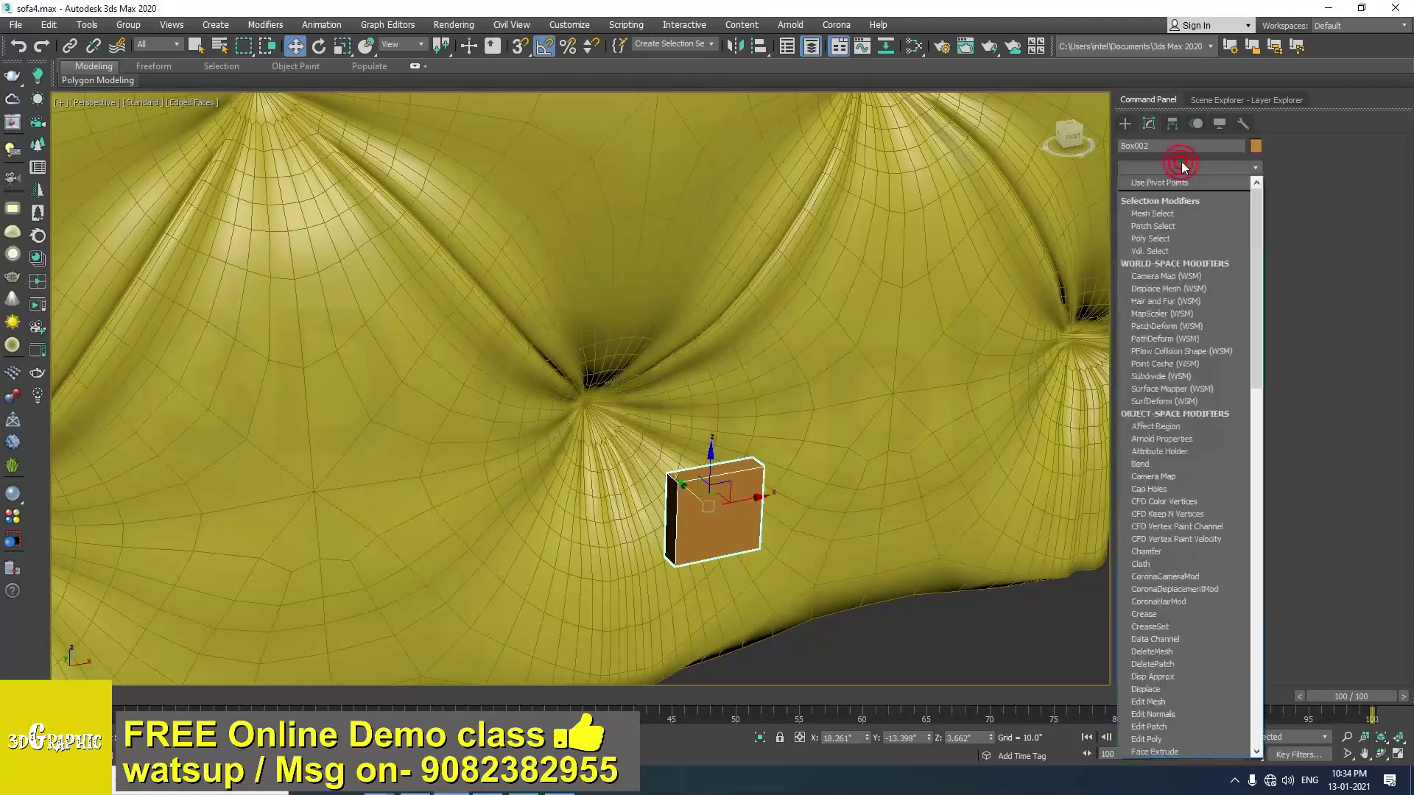
text(tu)
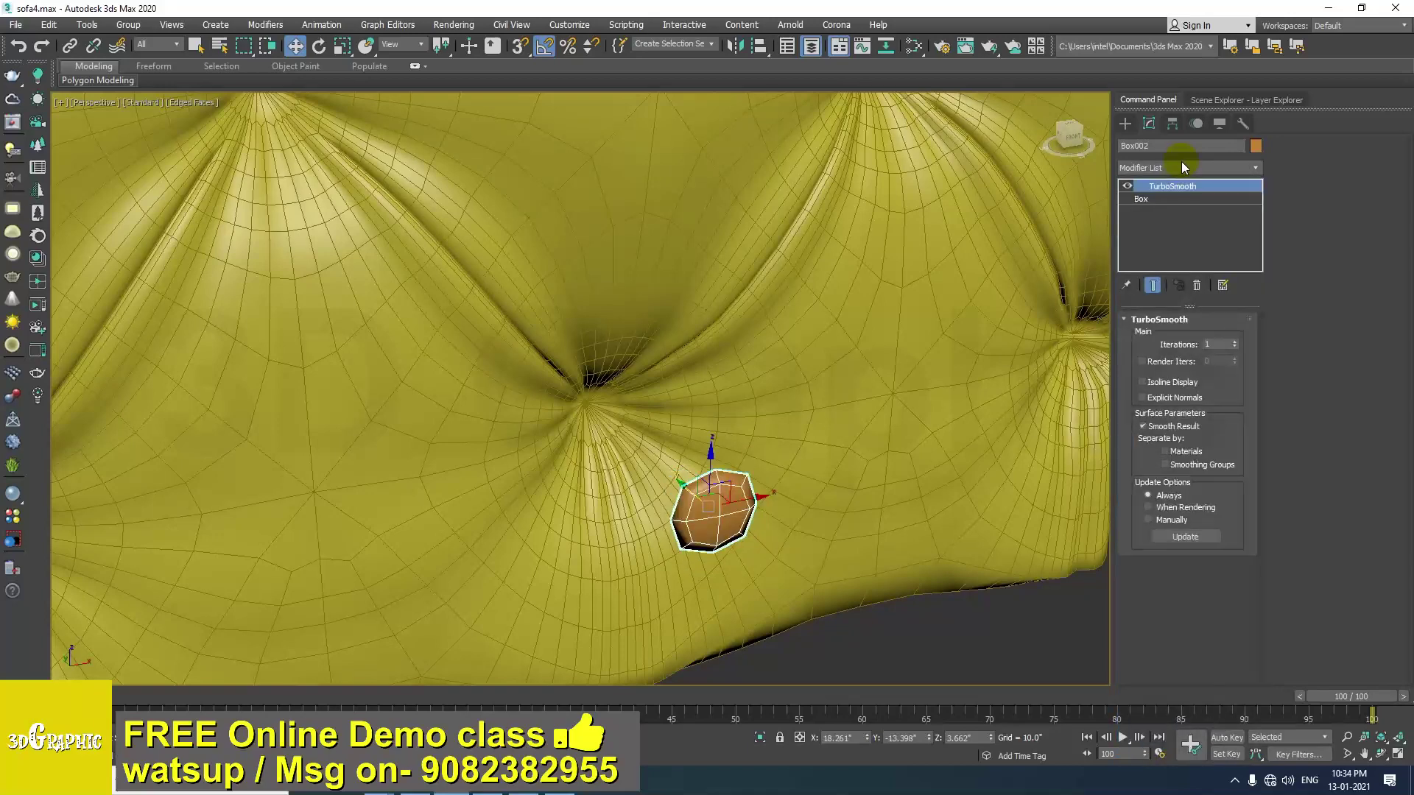
Try two TurboSmooth iterations on the button and set the value back to one.
alt+middle_drag(929, 433, 721, 499)
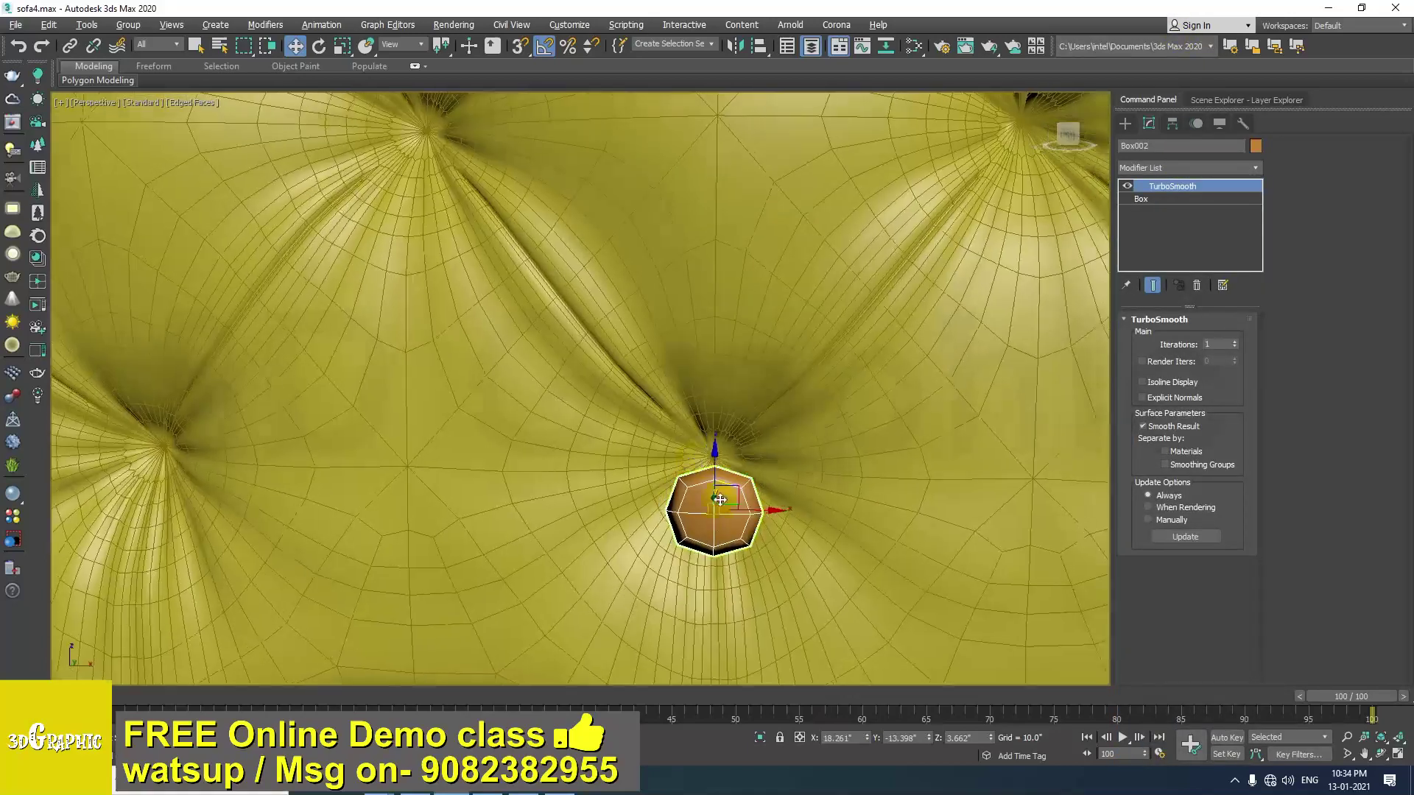
click(1234, 341)
alt+middle_drag(738, 495, 812, 492)
scroll(708, 505, up, 3)
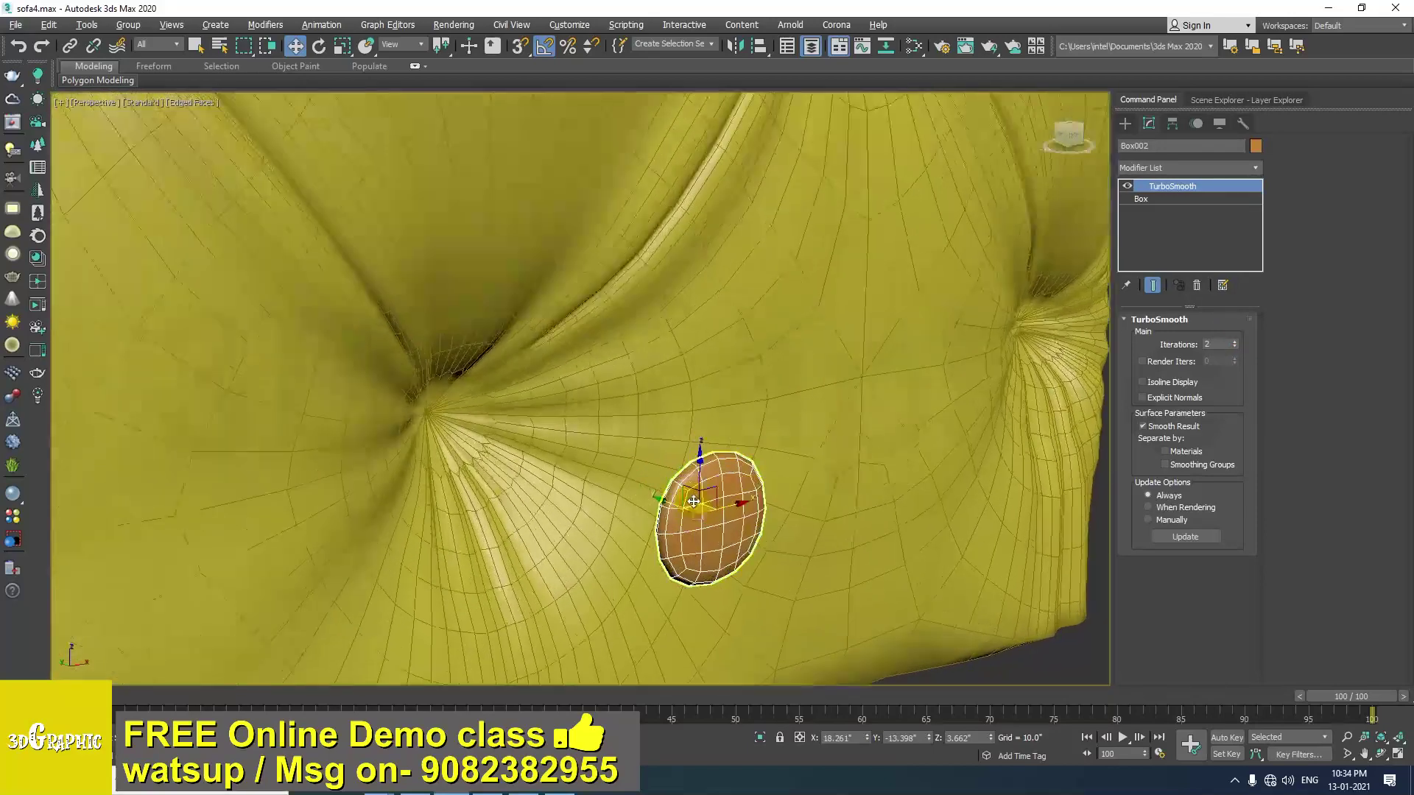
alt+middle_drag(694, 503, 698, 500)
click(1234, 348)
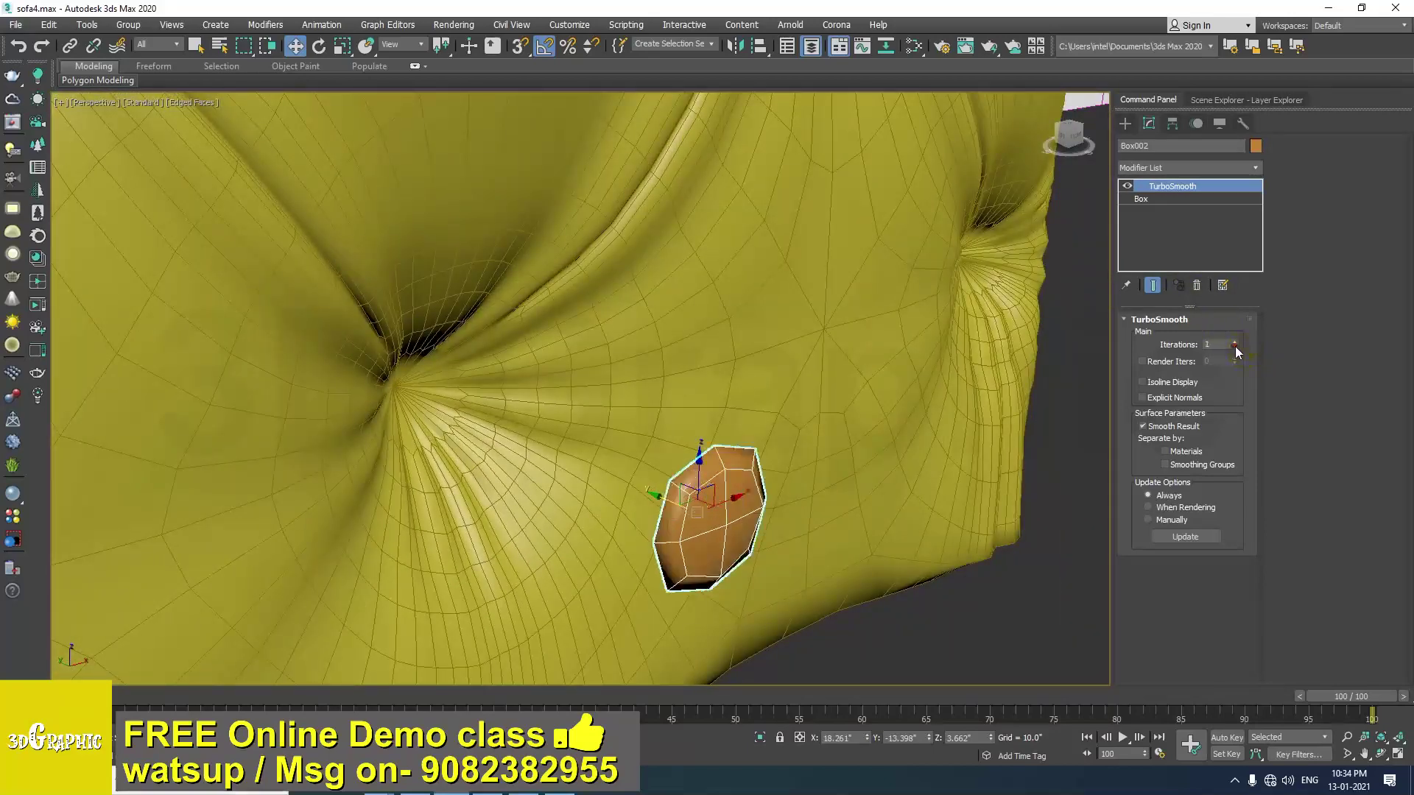
Add an Edit Poly modifier above the button's TurboSmooth.
click(1193, 167)
key(e)
key(e)
key(e)
key(e)
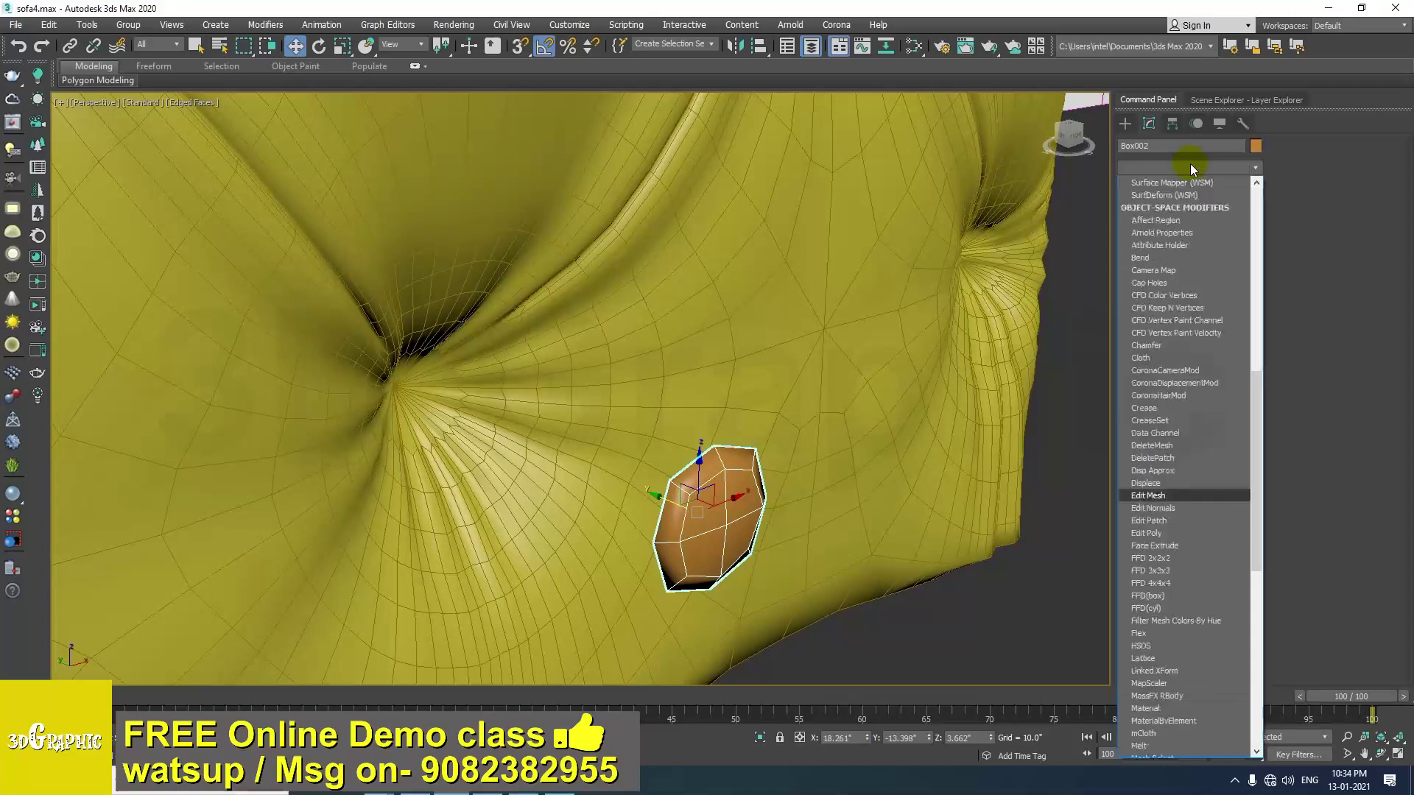
key(Return)
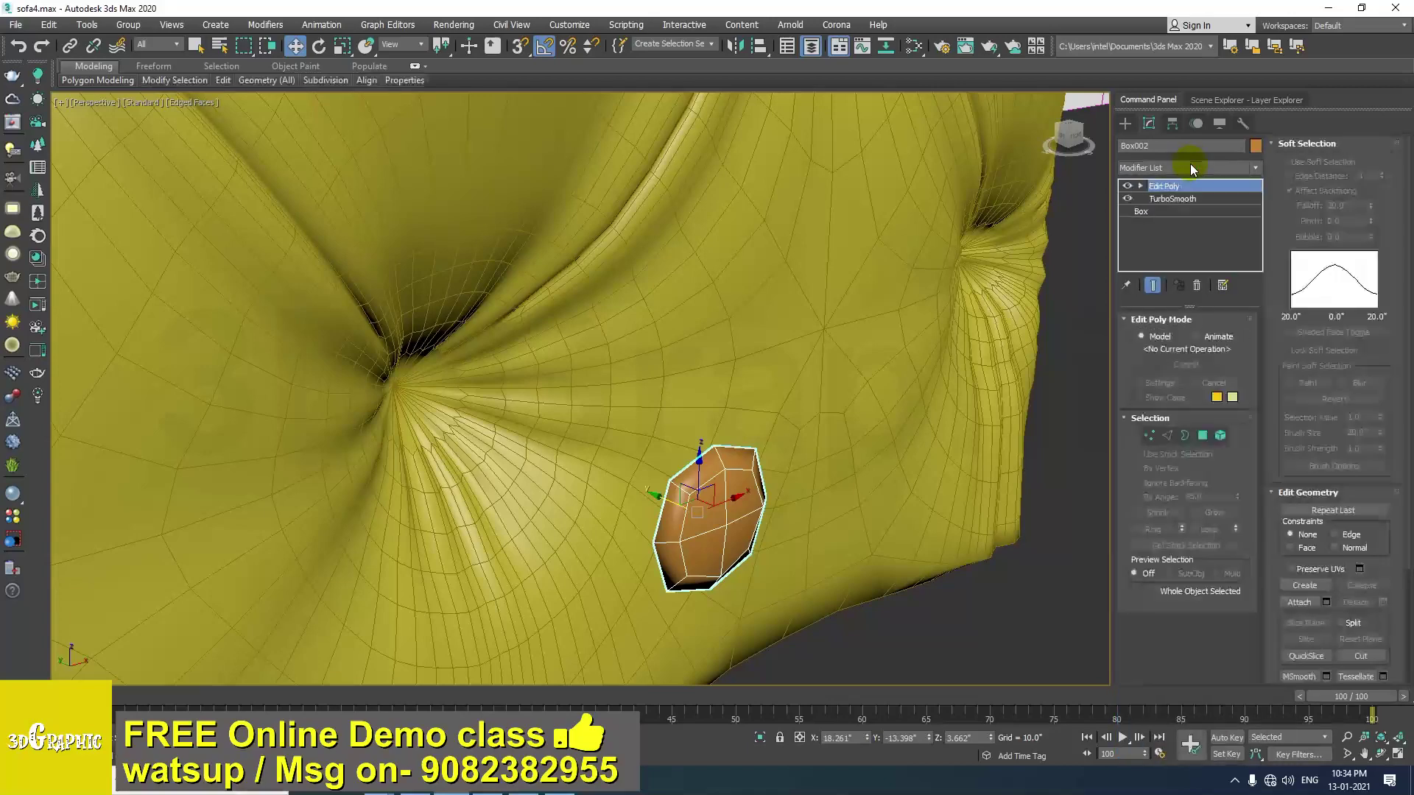
Delete the polygons of the button's back half, leaving only the half facing away from the cushion.
alt+middle_drag(712, 489, 693, 461)
scroll(709, 499, up, 3)
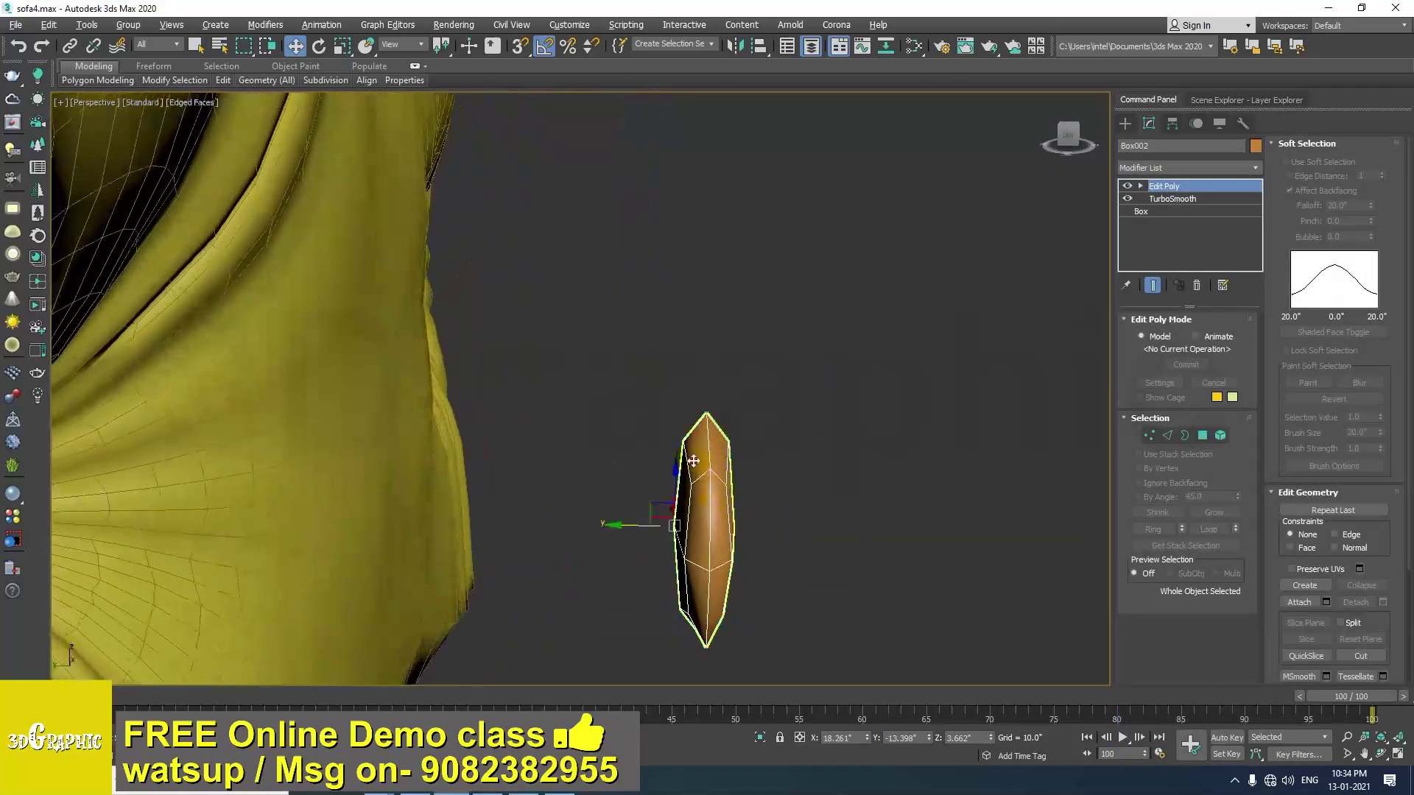
click(1202, 438)
click(702, 458)
shift+click(704, 507)
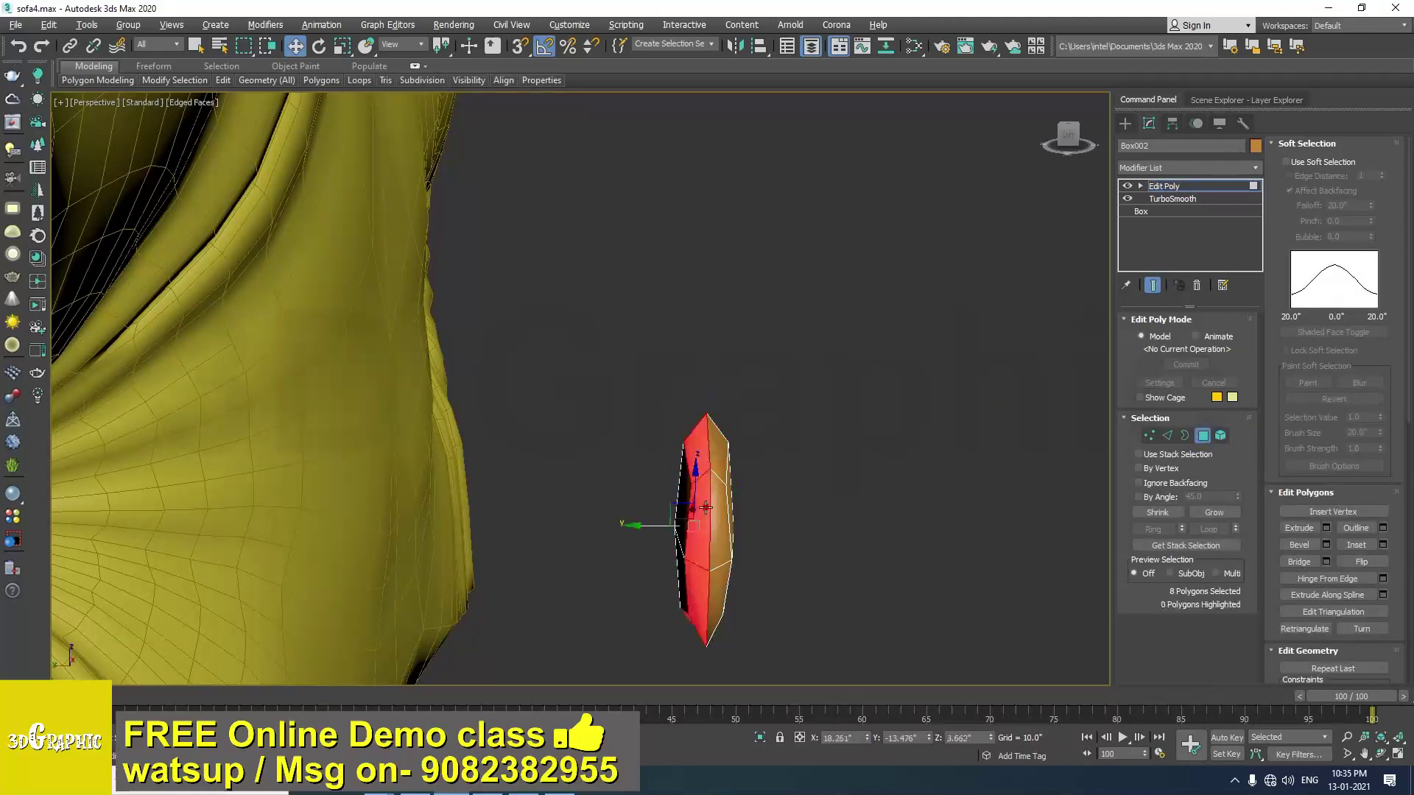
key(Delete)
key(5)
click(679, 500)
alt+middle_drag(744, 506, 627, 484)
click(1170, 186)
Add a second TurboSmooth modifier to the half button and scale the button slightly.
click(1177, 168)
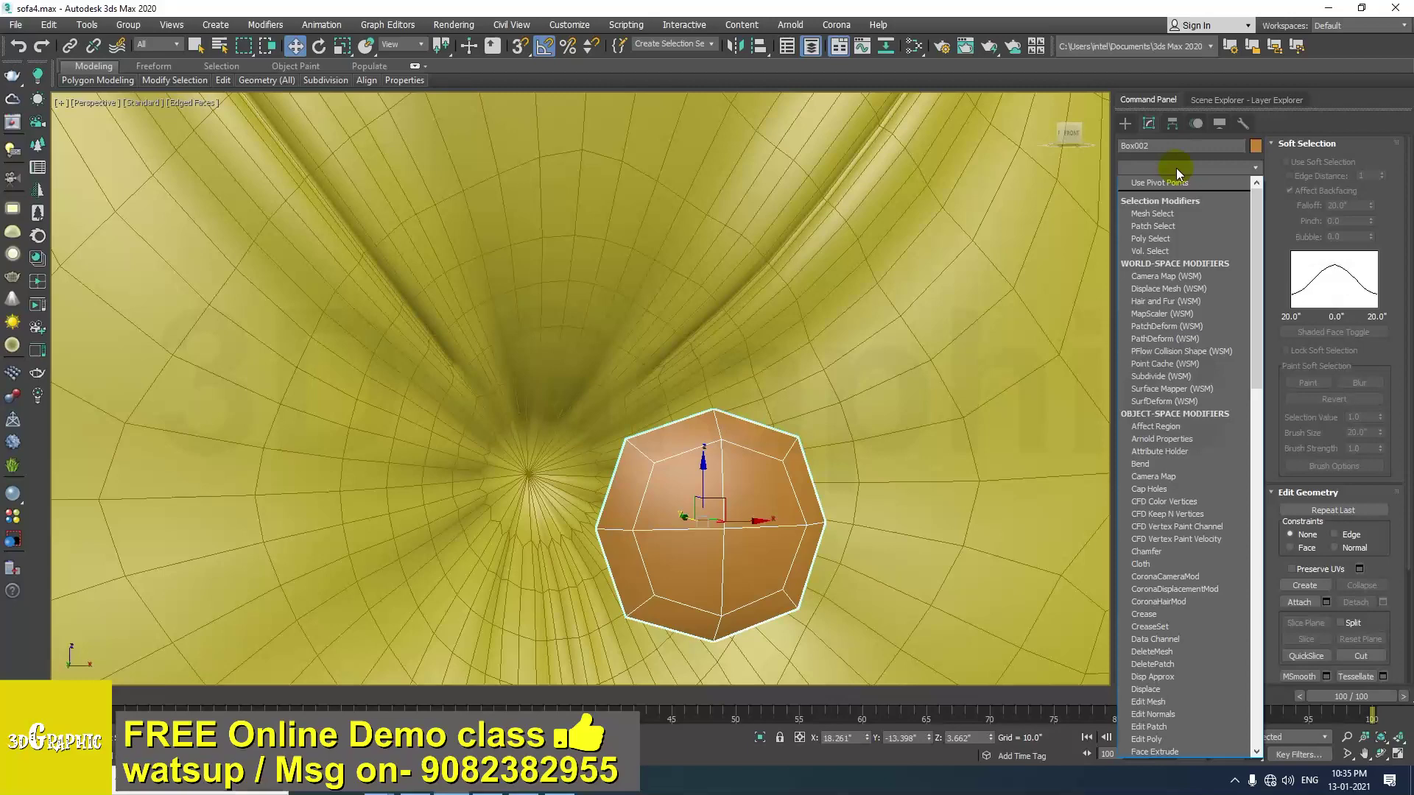
text(tu)
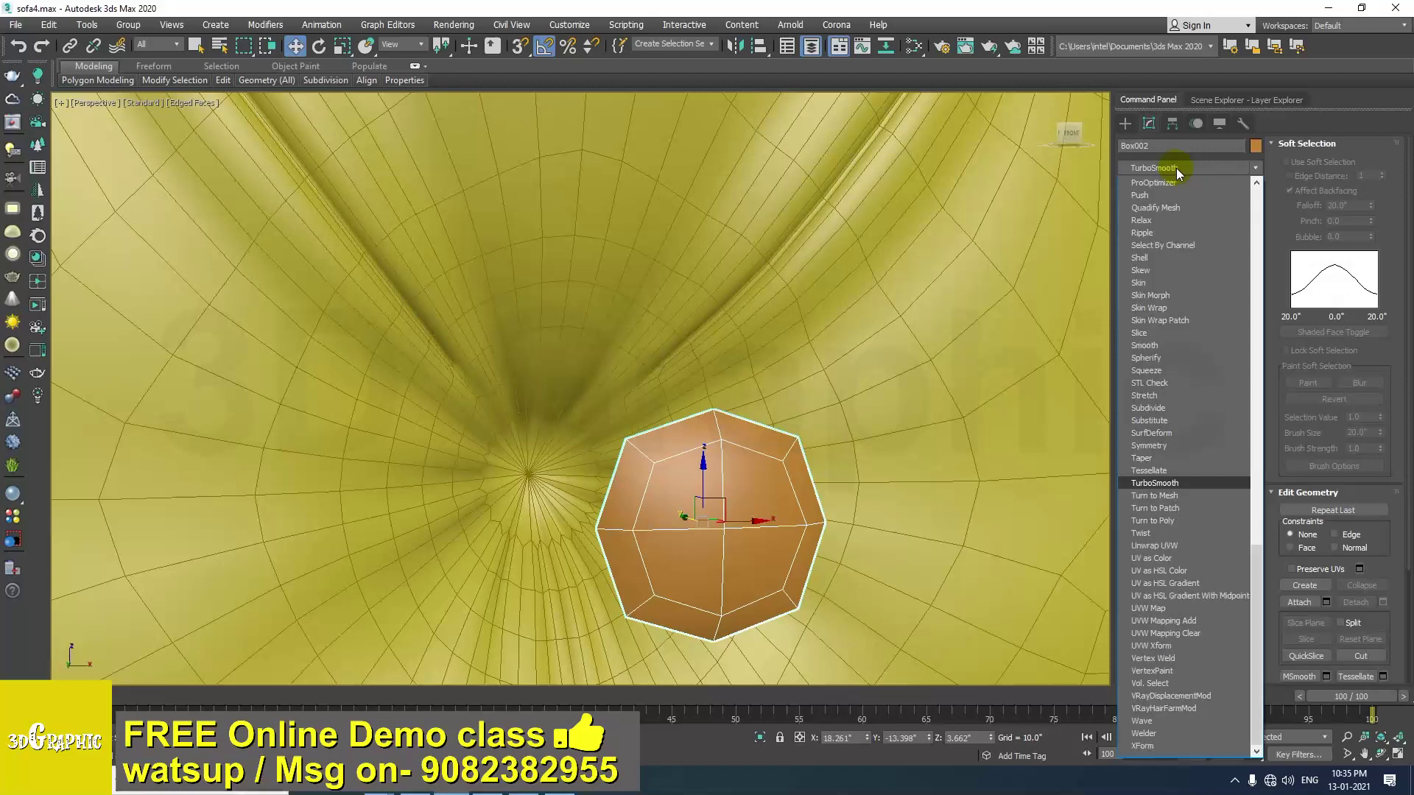
key(Return)
scroll(961, 416, down, 2)
alt+middle_drag(887, 479, 858, 465)
scroll(861, 486, up, 2)
scroll(832, 472, down, 3)
key(r)
drag(845, 499, 839, 499)
alt+middle_drag(747, 471, 783, 481)
key(w)
scroll(808, 467, down, 5)
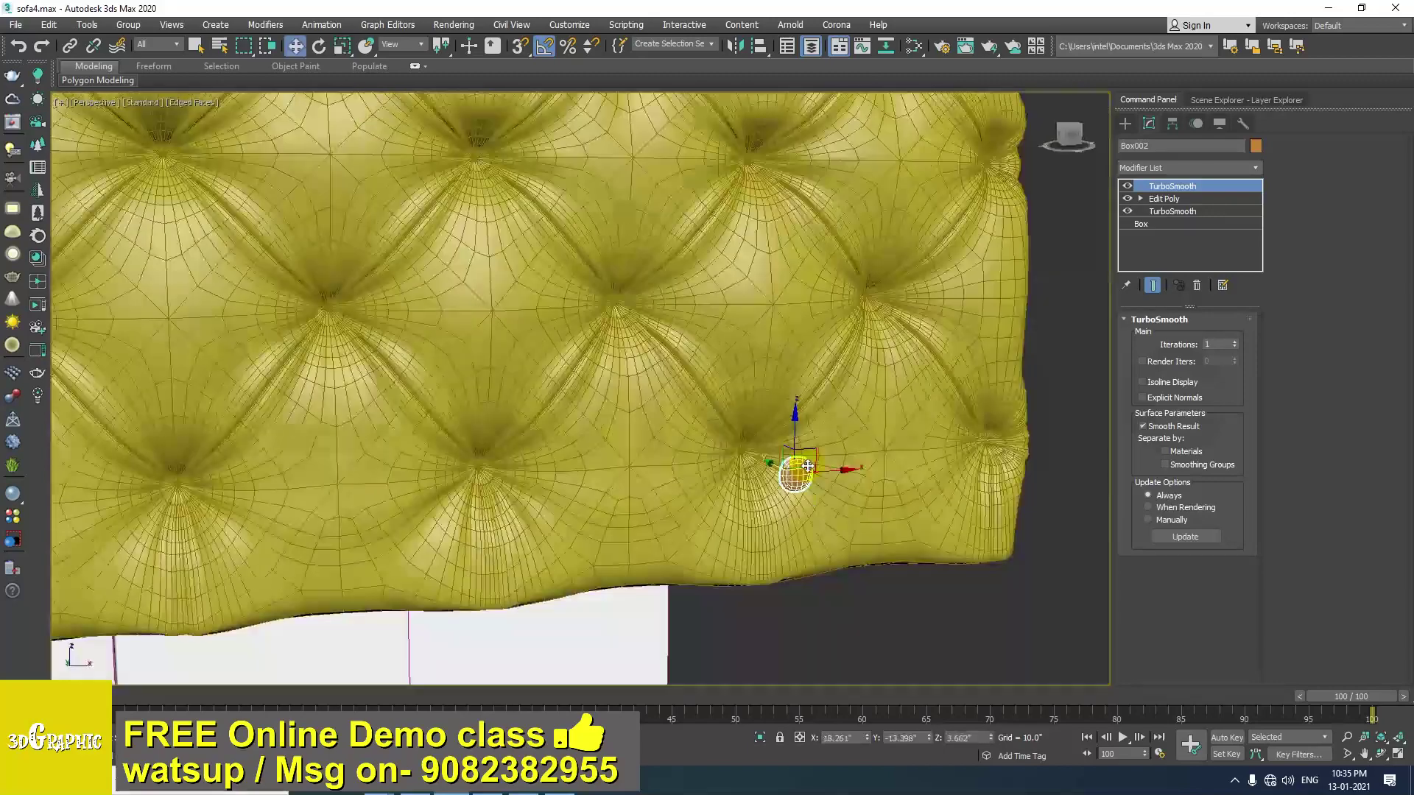
Examine the button's shape and size against the tufts with mesh edges hidden, and show the edges again.
key(F4)
click(910, 608)
alt+middle_drag(910, 608, 891, 589)
alt+middle_drag(813, 538, 655, 434)
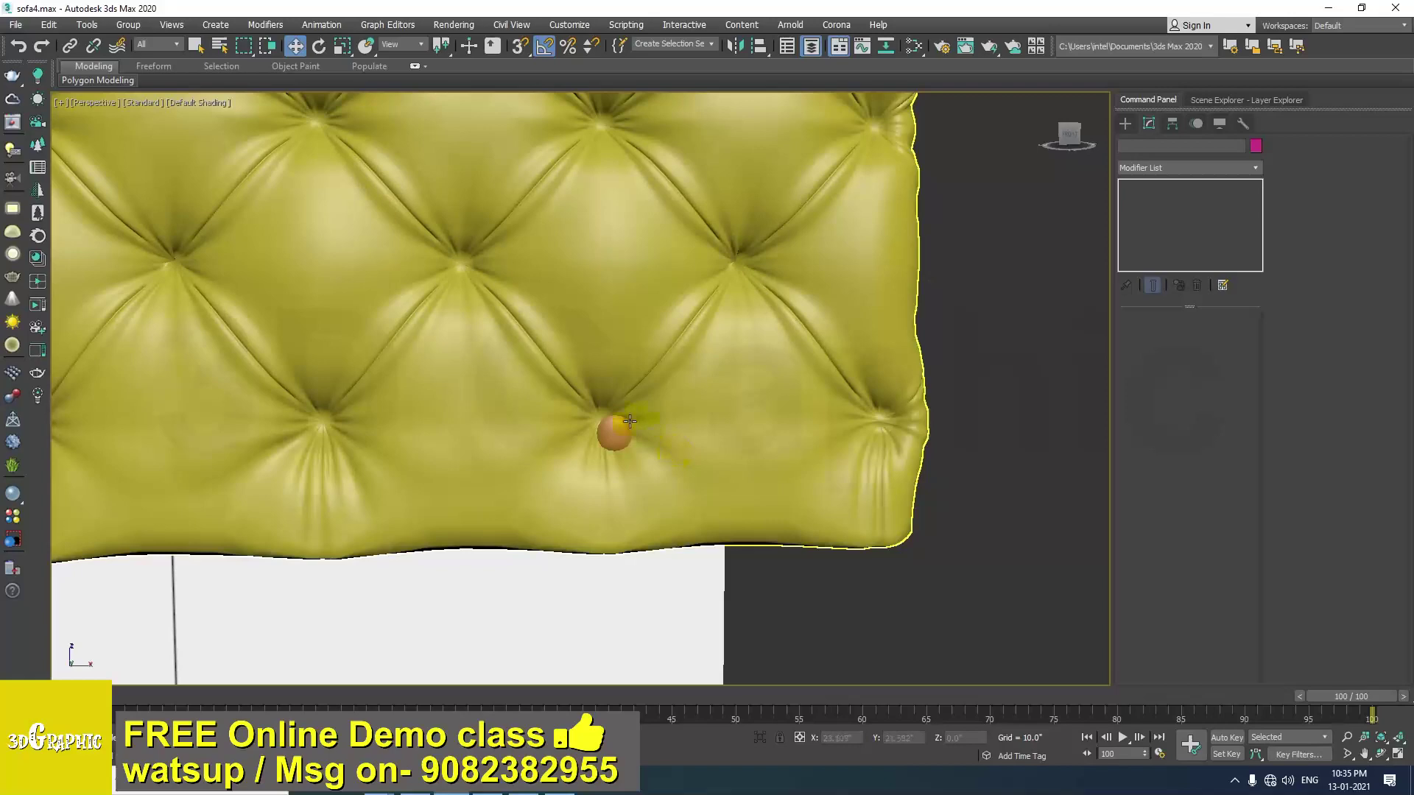
click(623, 425)
scroll(575, 463, up, 5)
alt+middle_drag(576, 463, 655, 439)
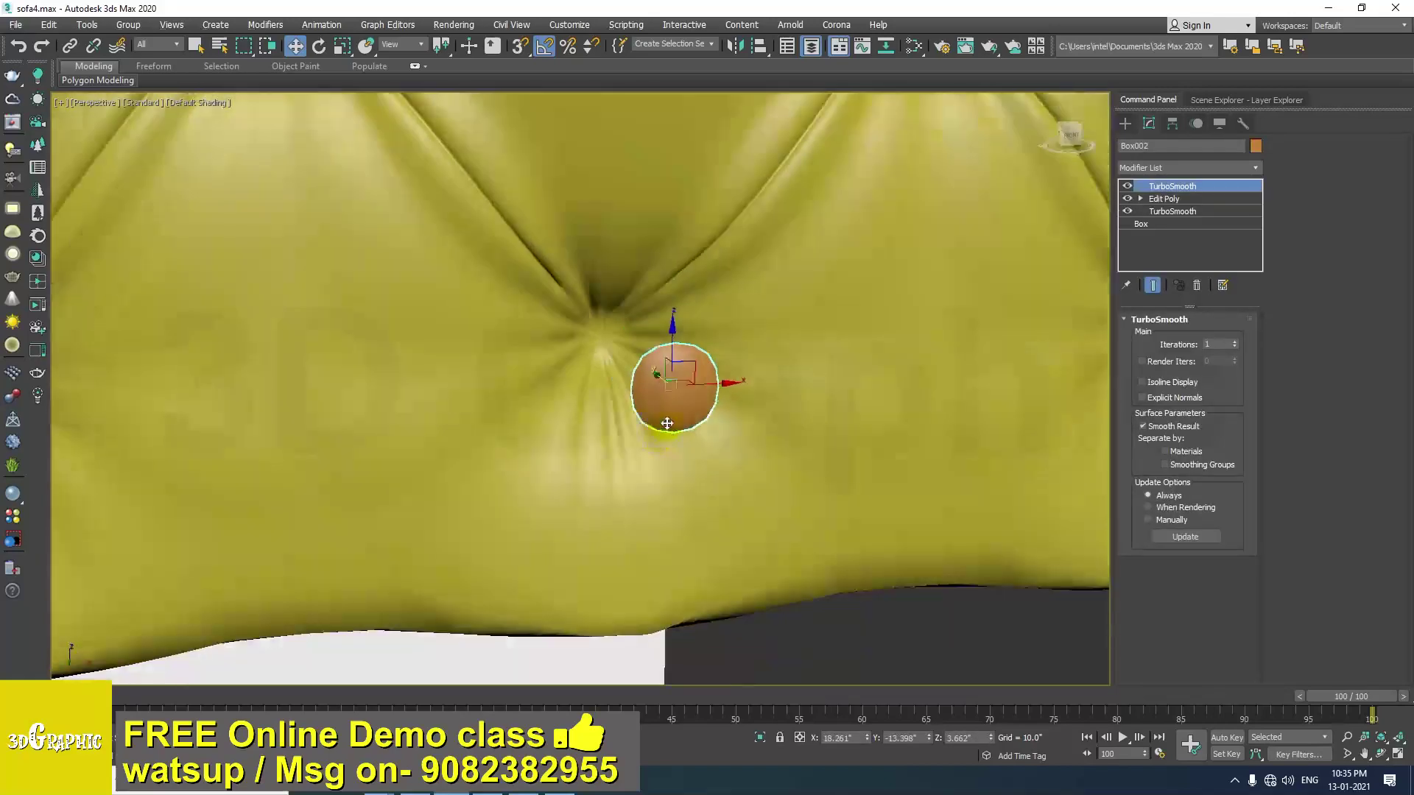
key(F4)
scroll(640, 361, up, 4)
alt+middle_drag(640, 361, 719, 381)
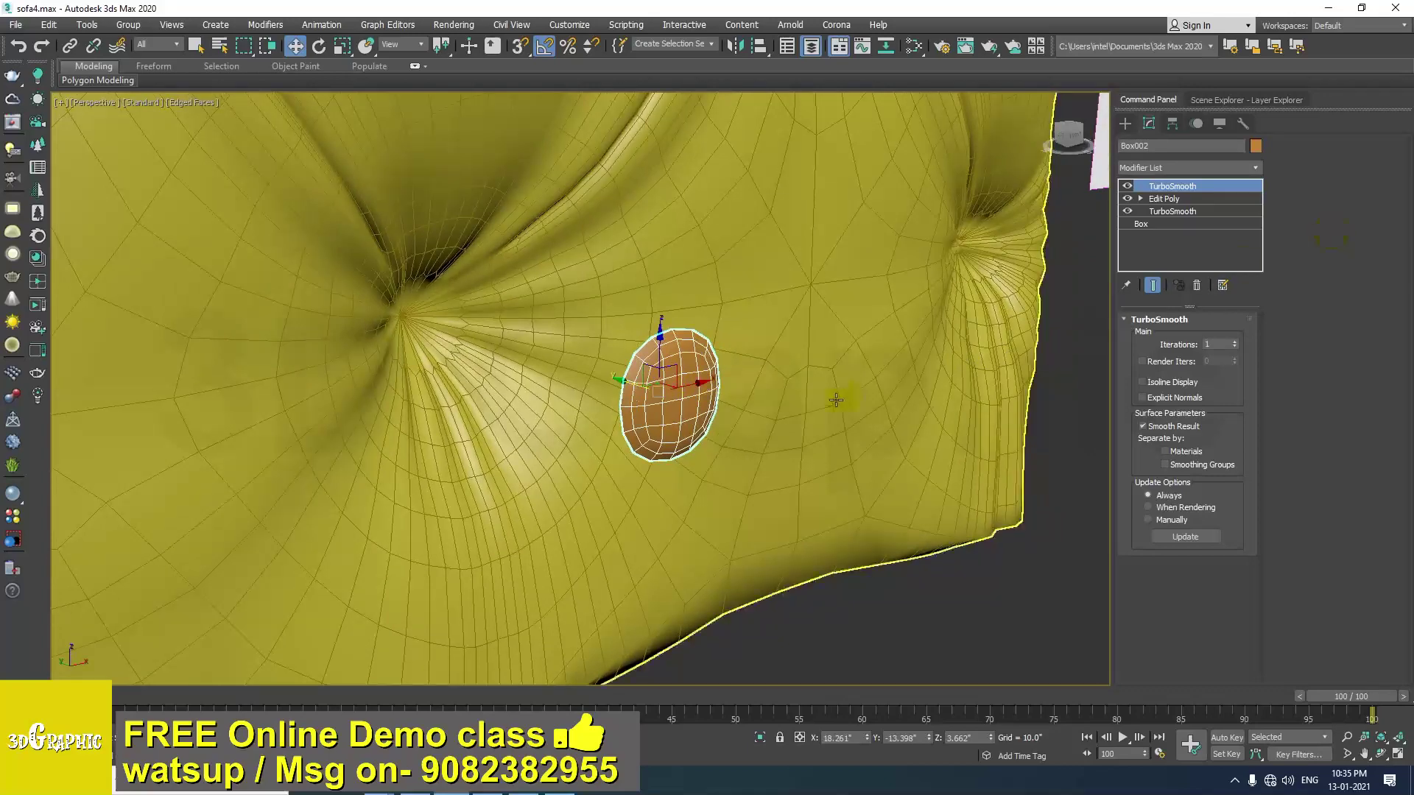
Center the button's pivot to the object.
alt+middle_drag(628, 439, 708, 447)
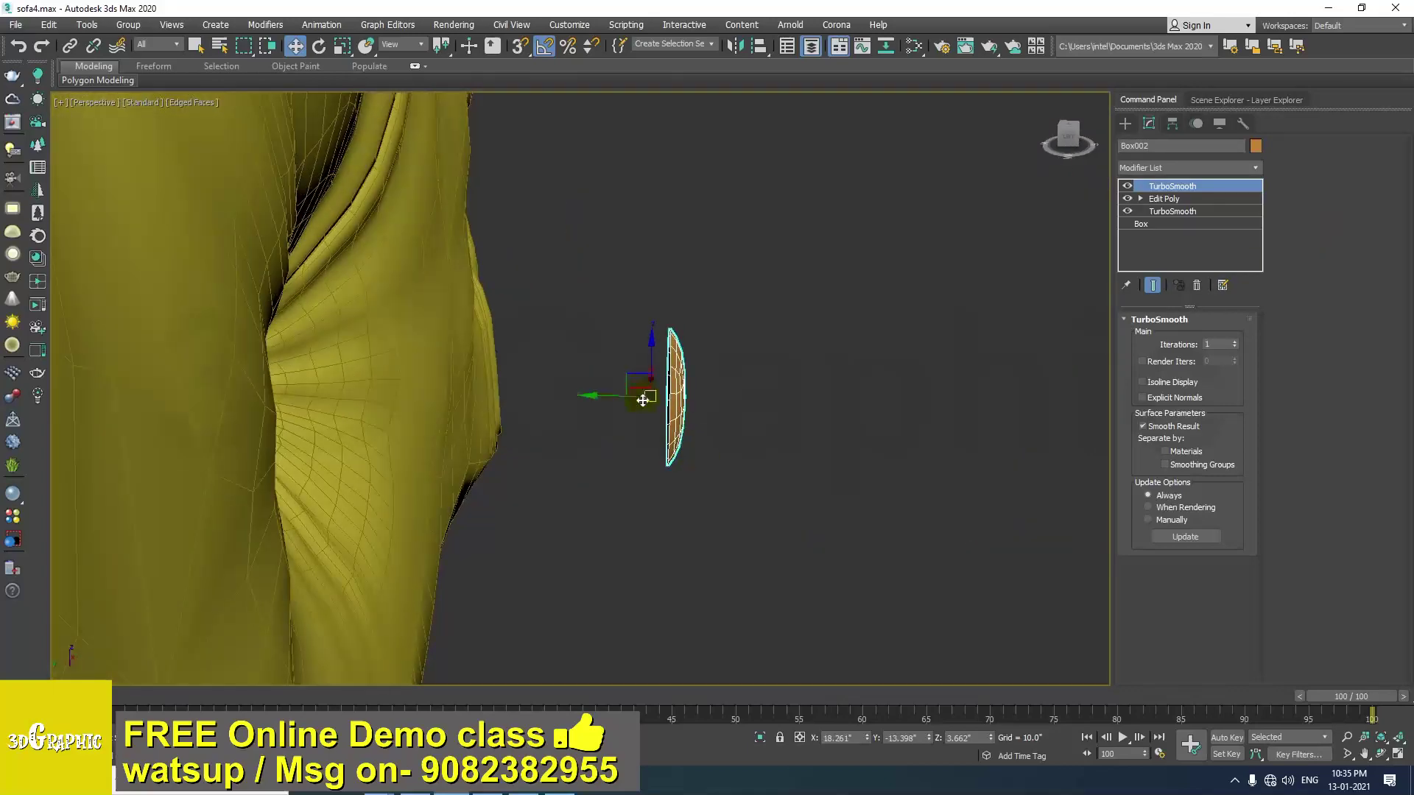
click(1172, 124)
click(1187, 226)
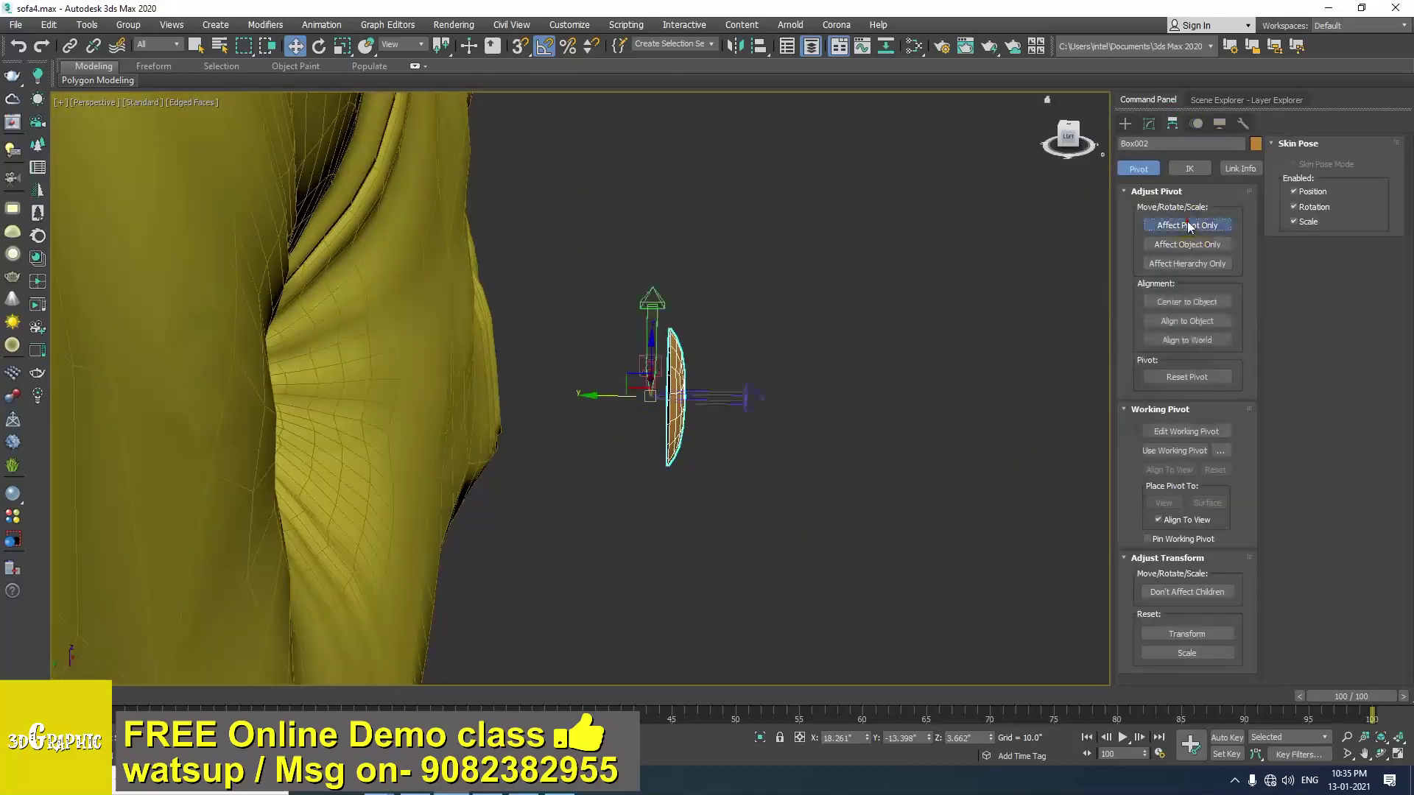
click(1189, 303)
click(1184, 225)
Move the button back into the lower-row tuft so it sits in the cushion's front face.
alt+middle_drag(773, 394, 678, 399)
scroll(728, 396, down, 4)
drag(654, 376, 477, 292)
alt+middle_drag(477, 292, 455, 277)
scroll(464, 283, up, 3)
scroll(517, 325, up, 1)
alt+middle_drag(508, 316, 507, 326)
drag(525, 326, 530, 329)
scroll(529, 331, down, 2)
alt+middle_drag(529, 331, 660, 372)
scroll(510, 324, down, 4)
Clone the button as an instance onto the adjacent tuft in the row above.
key(f)
scroll(551, 343, down, 3)
scroll(661, 373, up, 1)
scroll(663, 373, down, 1)
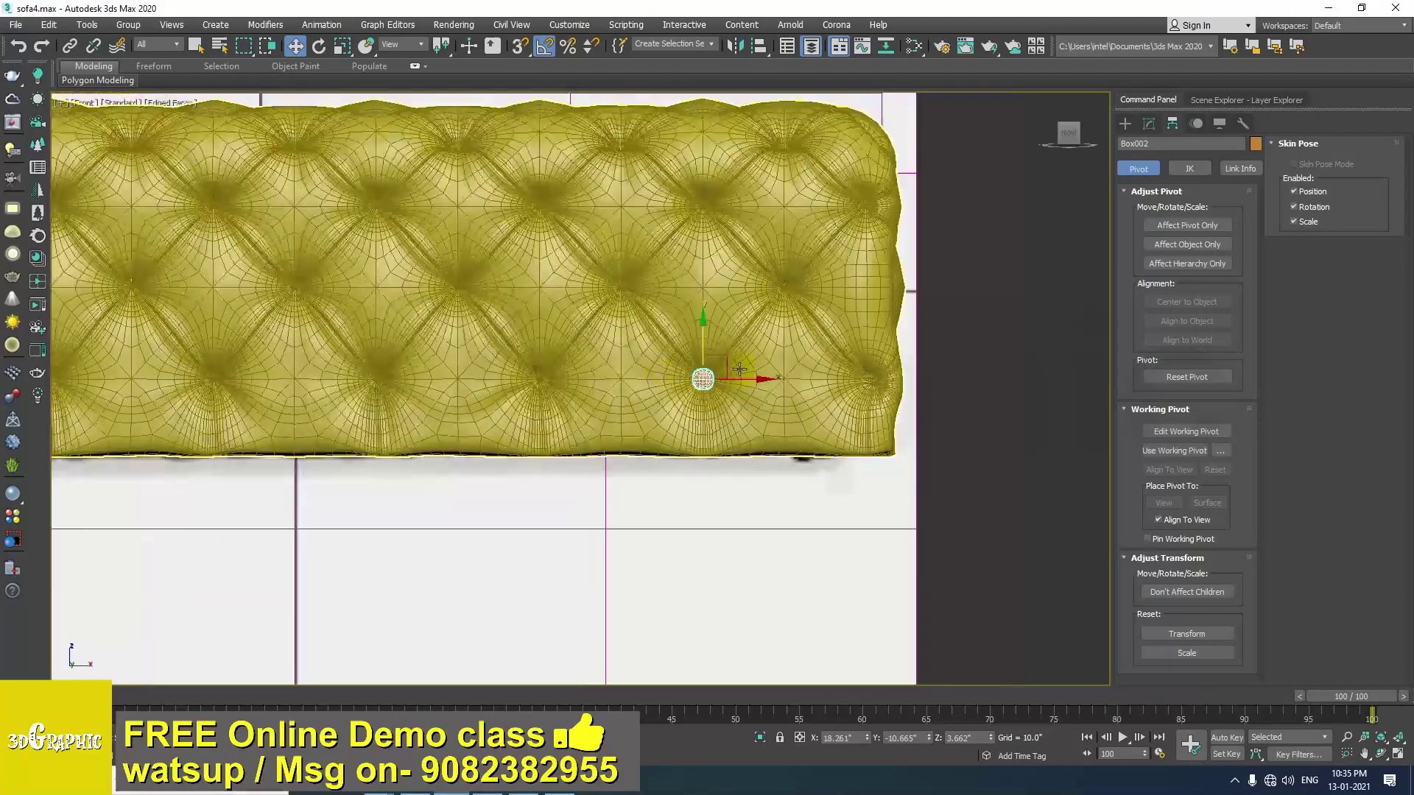
shift+drag(726, 360, 635, 288)
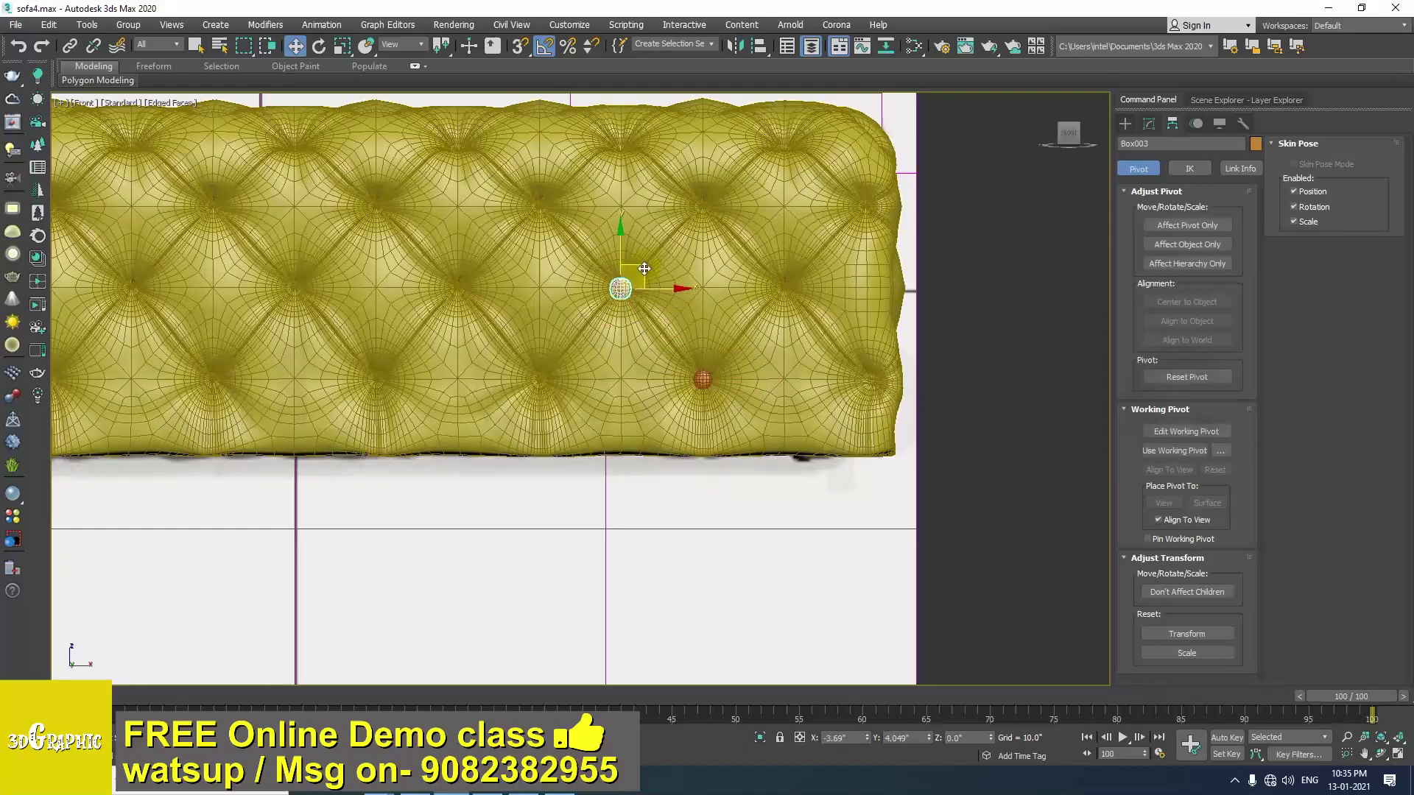
shift+drag(642, 270, 642, 271)
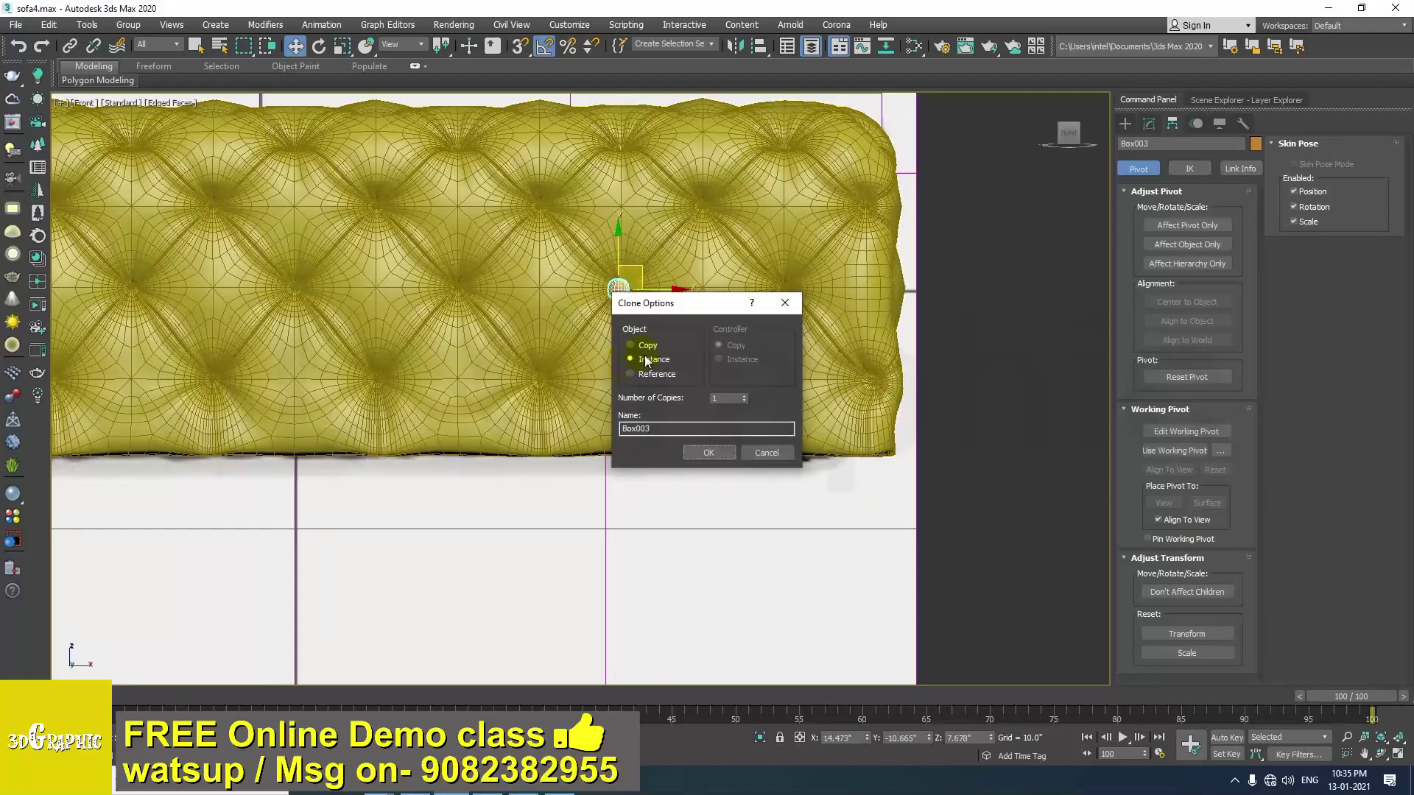
click(719, 451)
Clone two more button instances in a zigzag, one on a lower-row tuft and one on a middle-row tuft.
middle_drag(584, 383, 720, 410)
mouse_move(778, 295)
shift+mouse_down()
mouse_move(703, 399)
mouse_move(700, 387)
shift+mouse_up()
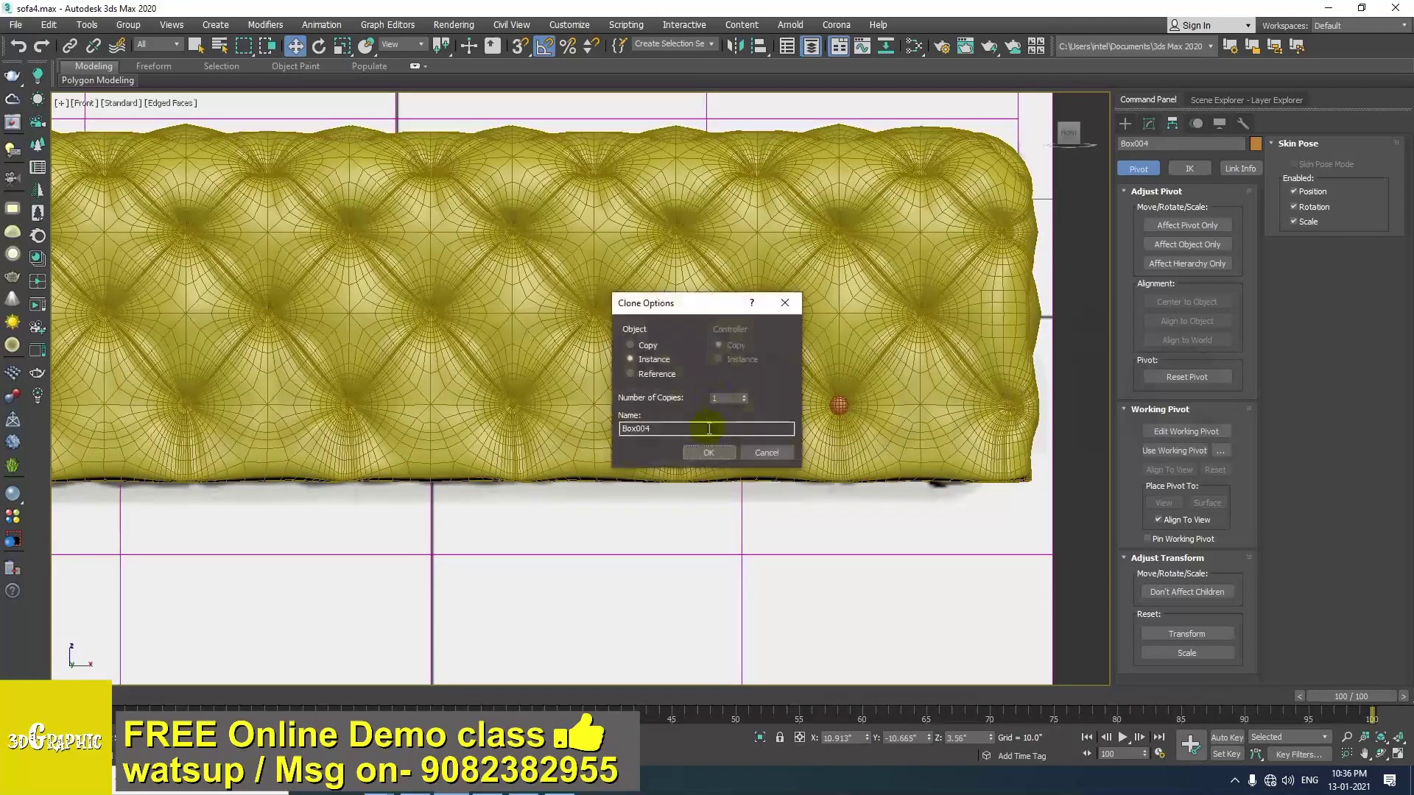
click(711, 452)
middle_drag(706, 441, 663, 461)
shift+drag(656, 406, 573, 313)
click(701, 450)
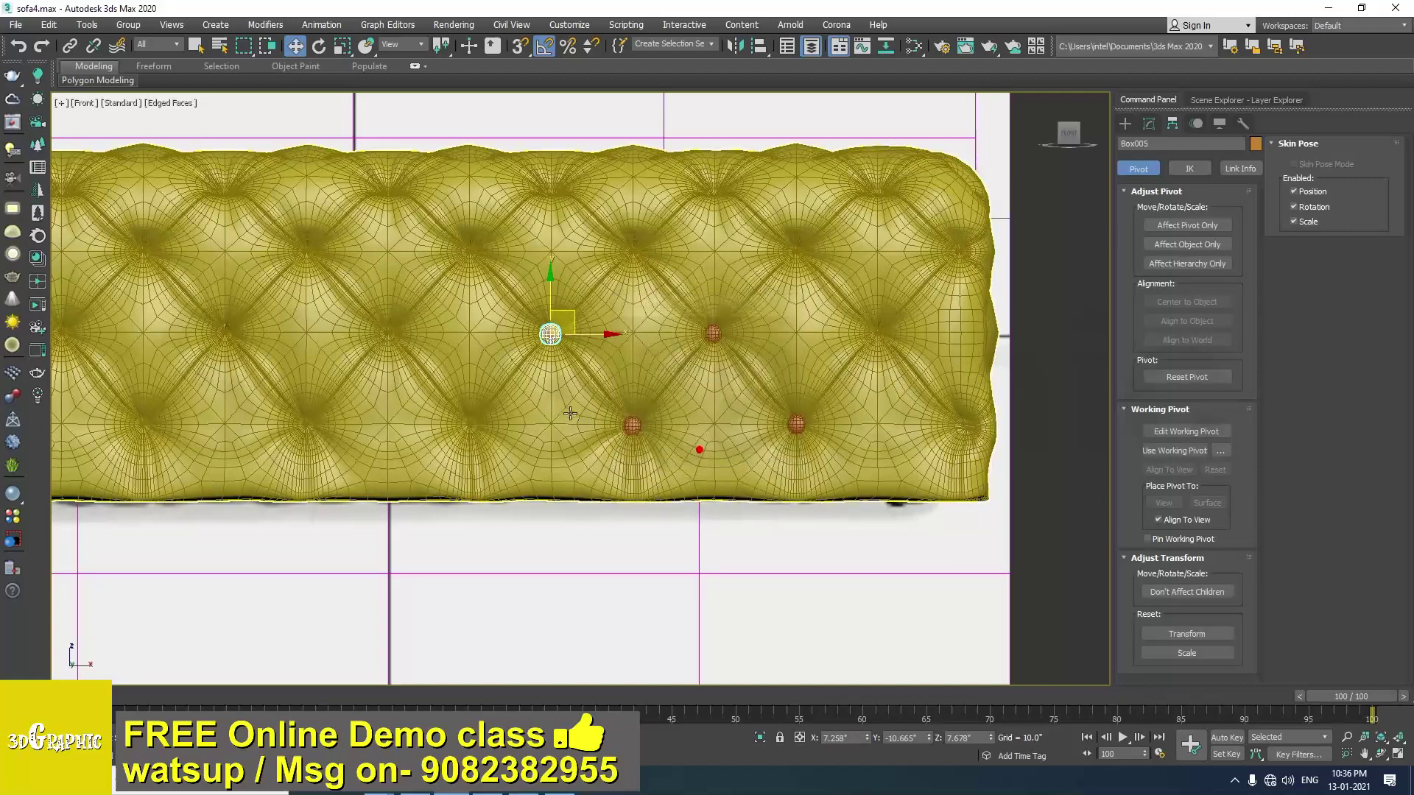
Clone two button instances onto neighbouring tufts in the front face's upper row.
middle_drag(515, 338, 700, 449)
mouse_move(760, 425)
shift+mouse_down()
mouse_move(681, 372)
mouse_move(676, 340)
shift+mouse_up()
click(690, 450)
middle_drag(557, 413, 707, 446)
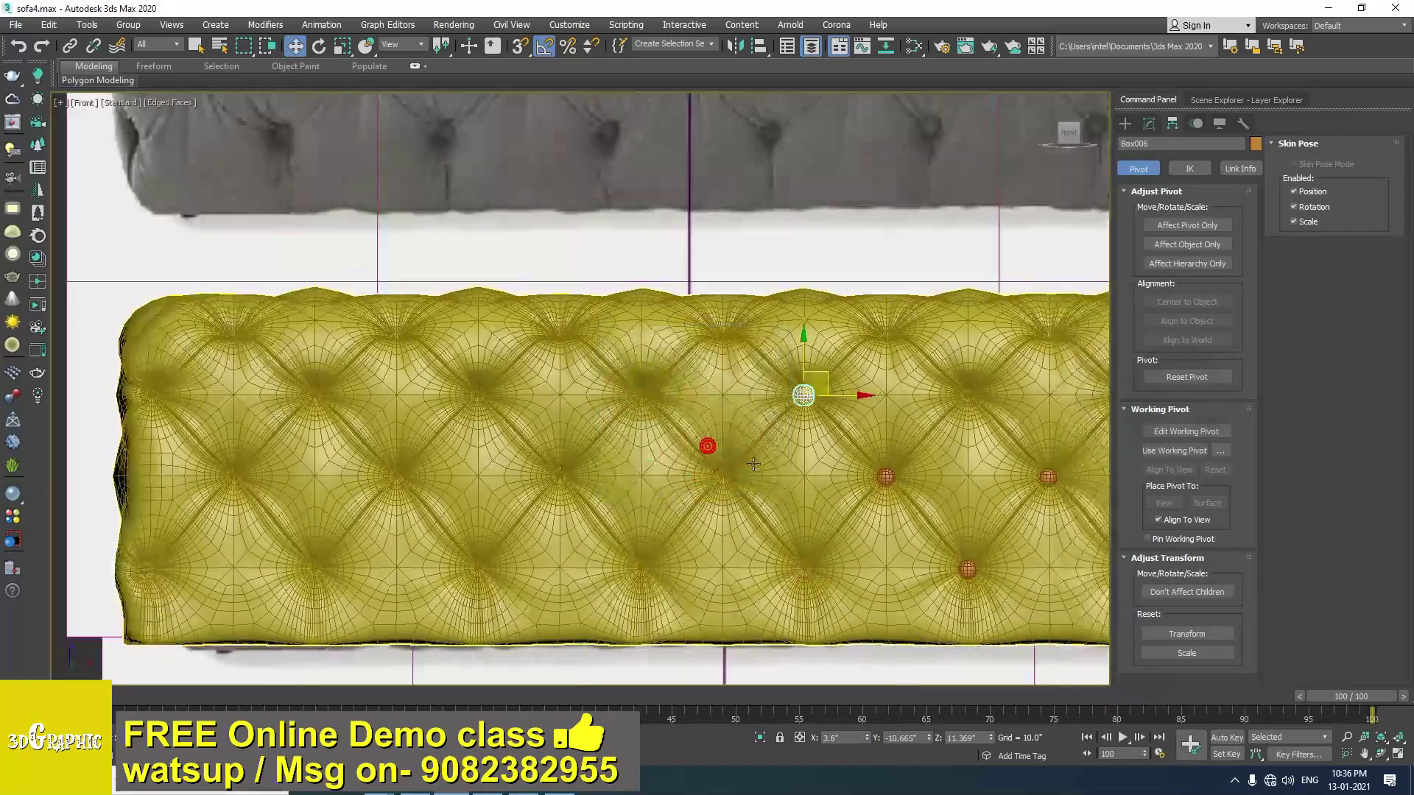
shift+drag(829, 374, 667, 372)
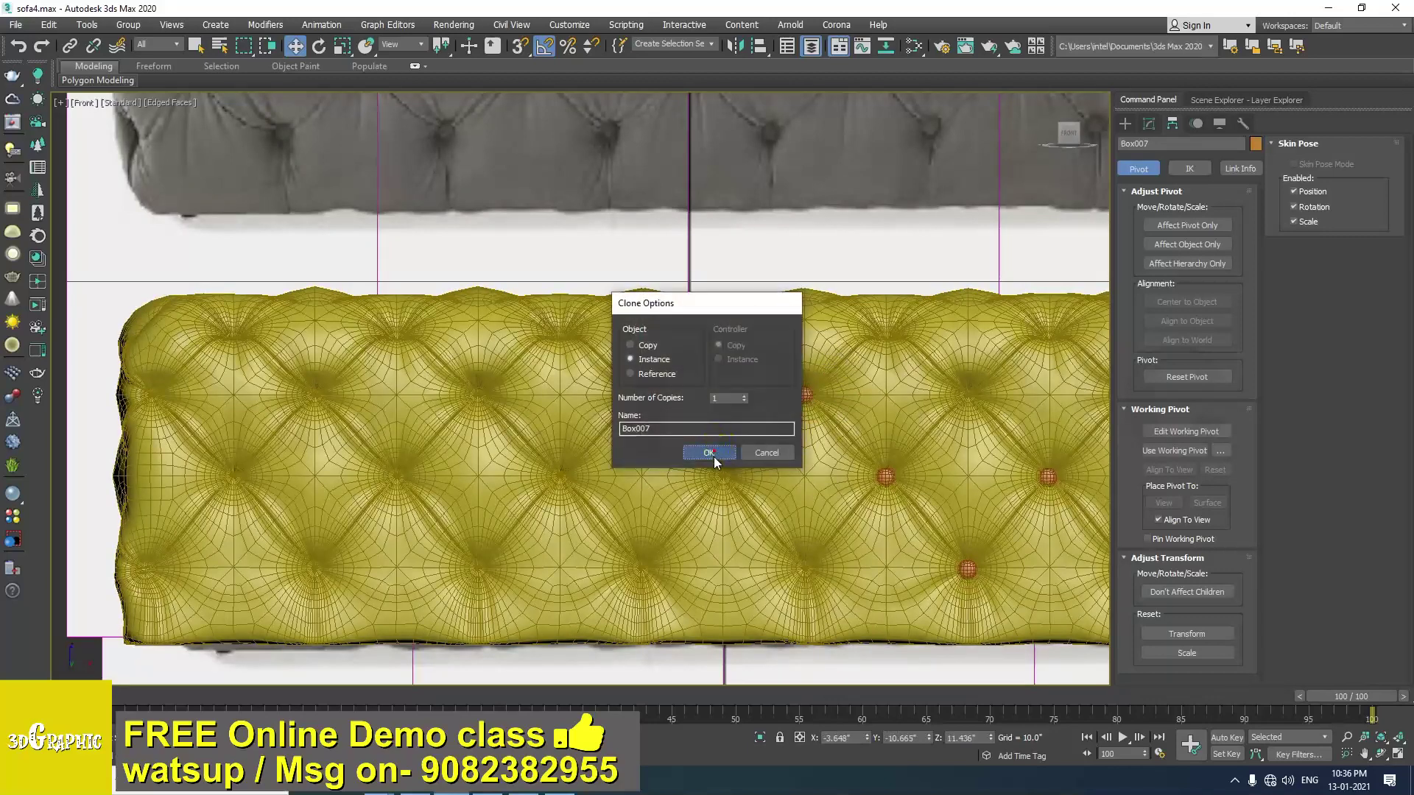
click(709, 453)
Clone two button instances diagonally downward, onto a middle-row tuft and a lower-row tuft.
middle_drag(649, 453, 756, 375)
mouse_move(778, 300)
shift+mouse_down()
mouse_move(720, 394)
mouse_move(692, 379)
shift+mouse_up()
click(722, 449)
middle_drag(629, 431, 752, 436)
shift+drag(813, 380, 734, 470)
click(721, 449)
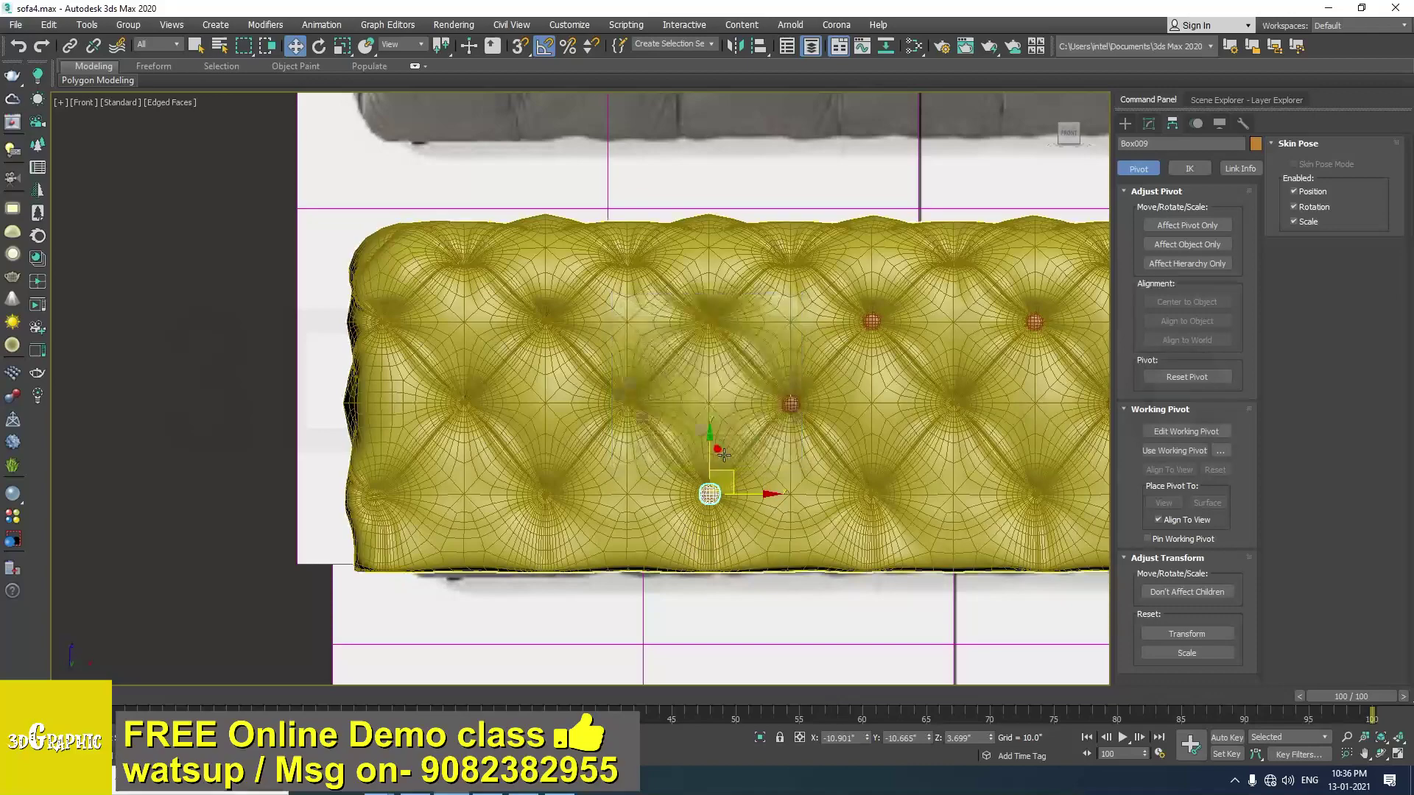
Examine the placed buttons on the shaded cushion in perspective with mesh edges hidden.
key(p)
mouse_move(692, 462)
alt+middle_down()
mouse_move(668, 464)
mouse_move(663, 545)
mouse_move(839, 490)
mouse_move(542, 483)
mouse_move(618, 457)
mouse_move(646, 477)
mouse_move(662, 408)
alt+middle_up()
key(F4)
scroll(617, 457, up, 4)
scroll(617, 457, down, 5)
scroll(661, 474, down, 3)
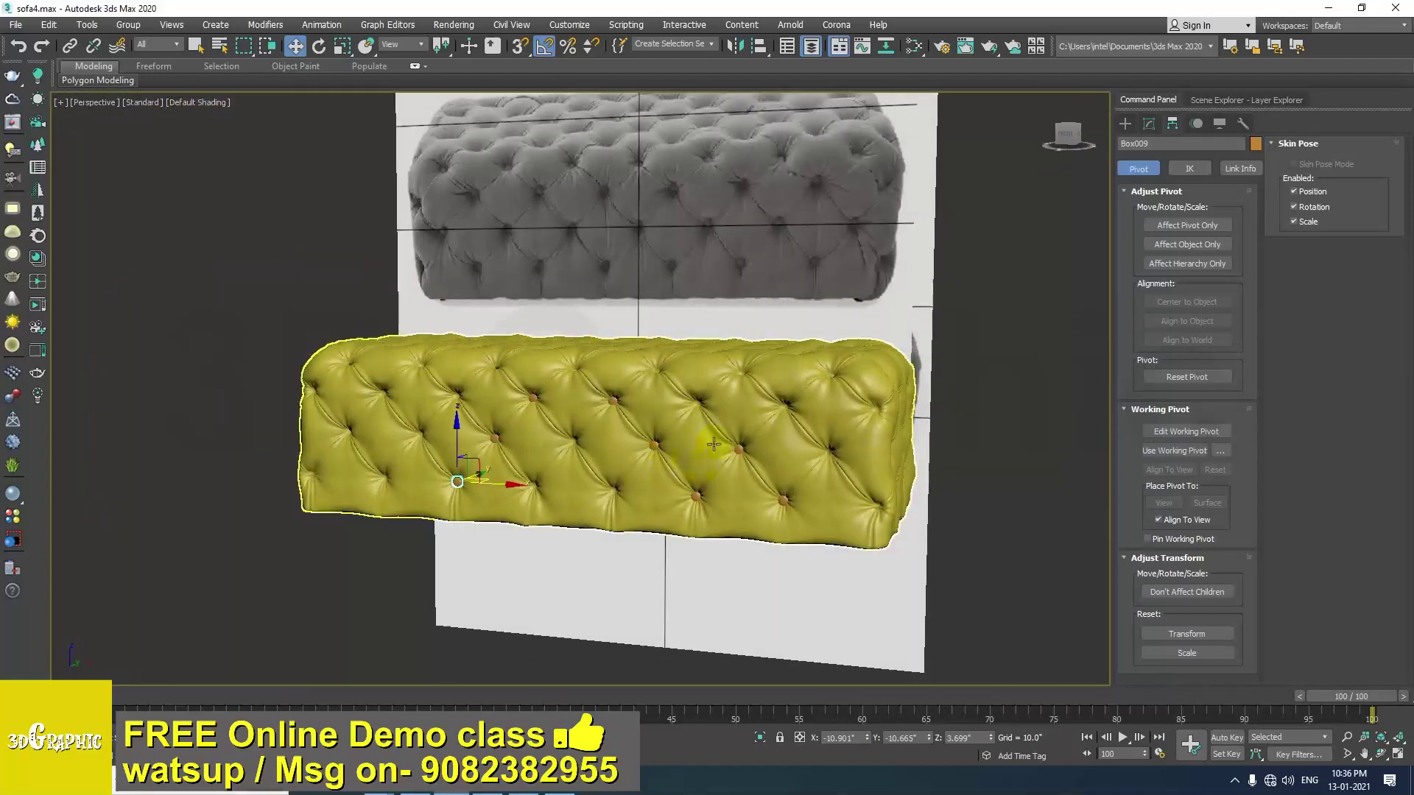
Unhide the ref box layer and turn off see-through display for its reference box.
scroll(714, 444, up, 5)
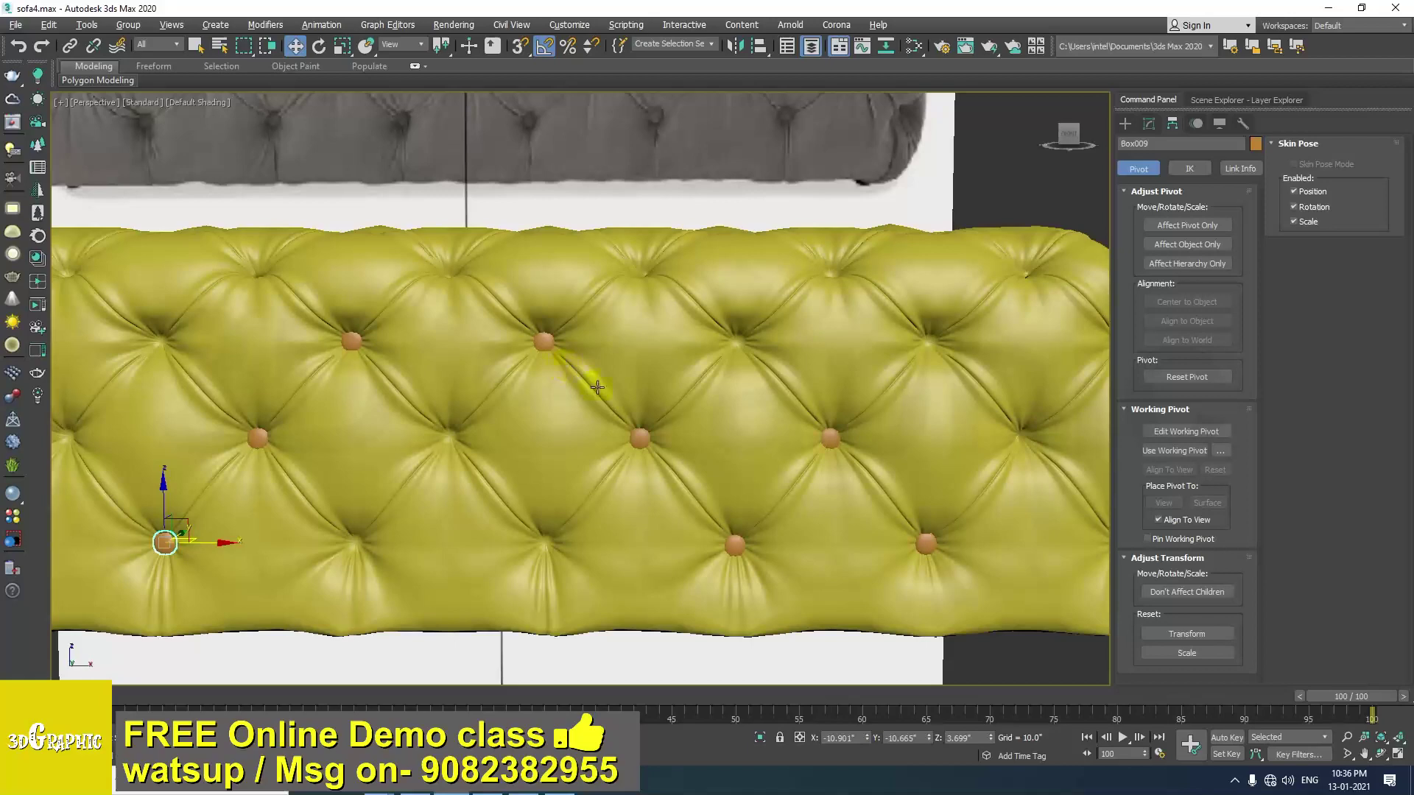
alt+middle_drag(714, 409, 635, 447)
scroll(707, 423, down, 4)
scroll(586, 469, up, 1)
scroll(586, 469, down, 5)
scroll(684, 447, up, 4)
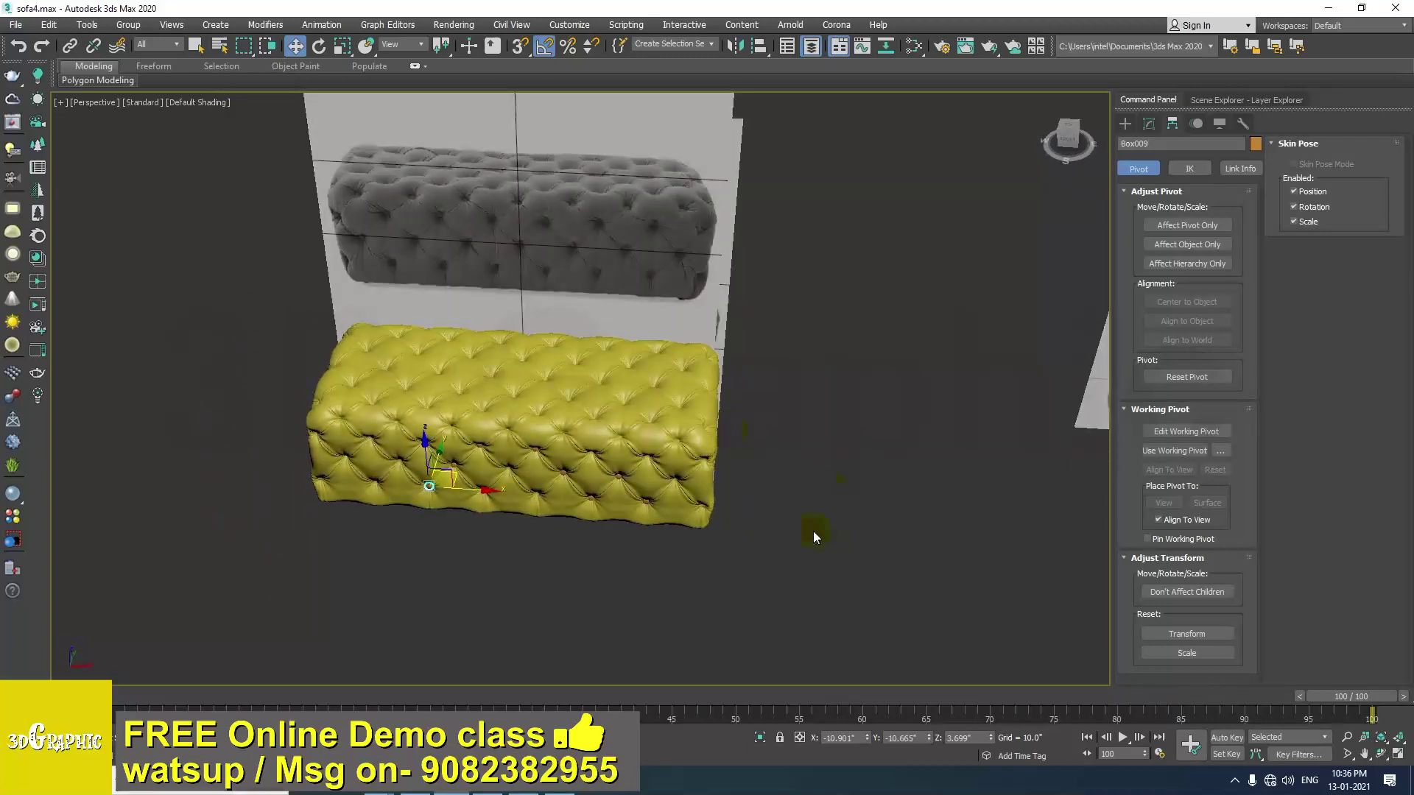
click(1233, 100)
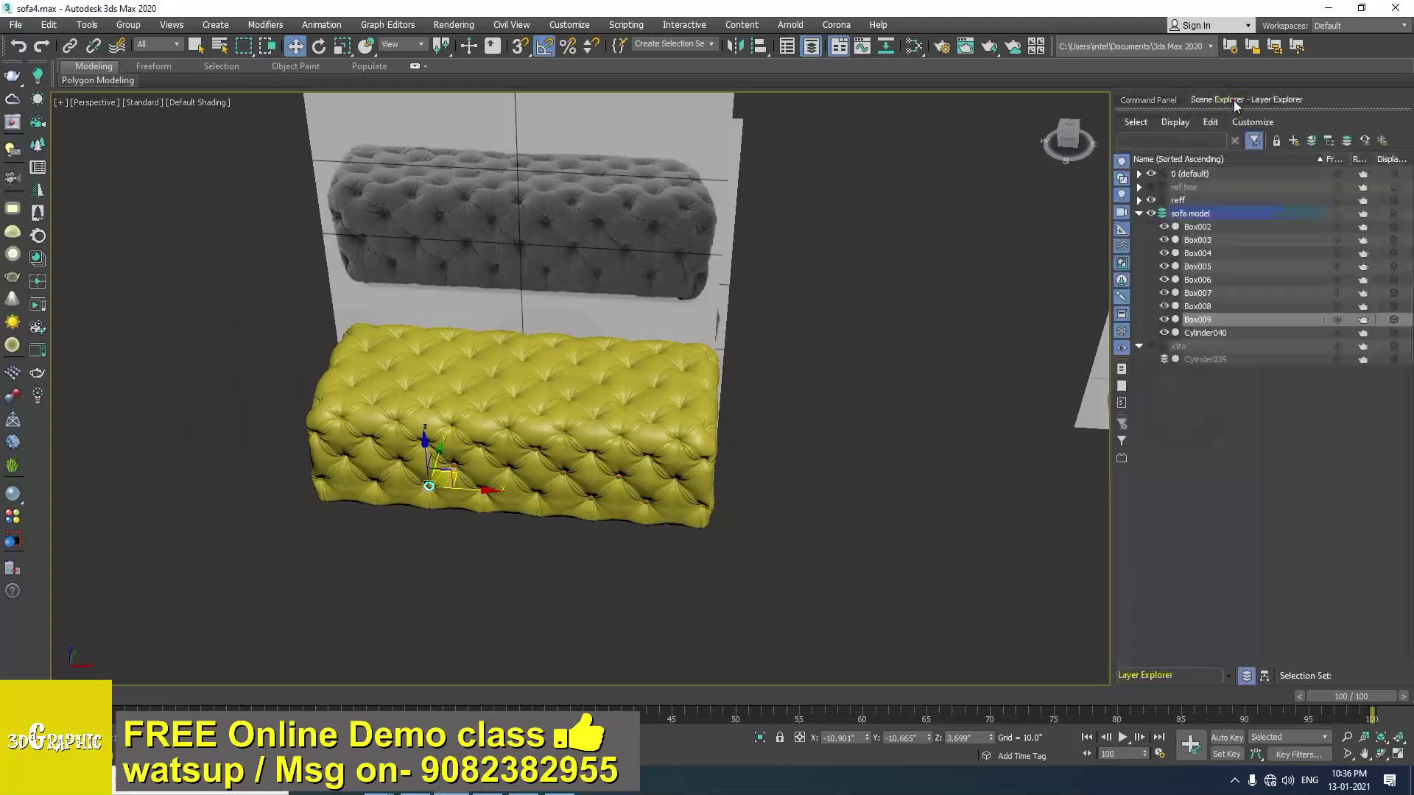
click(1139, 213)
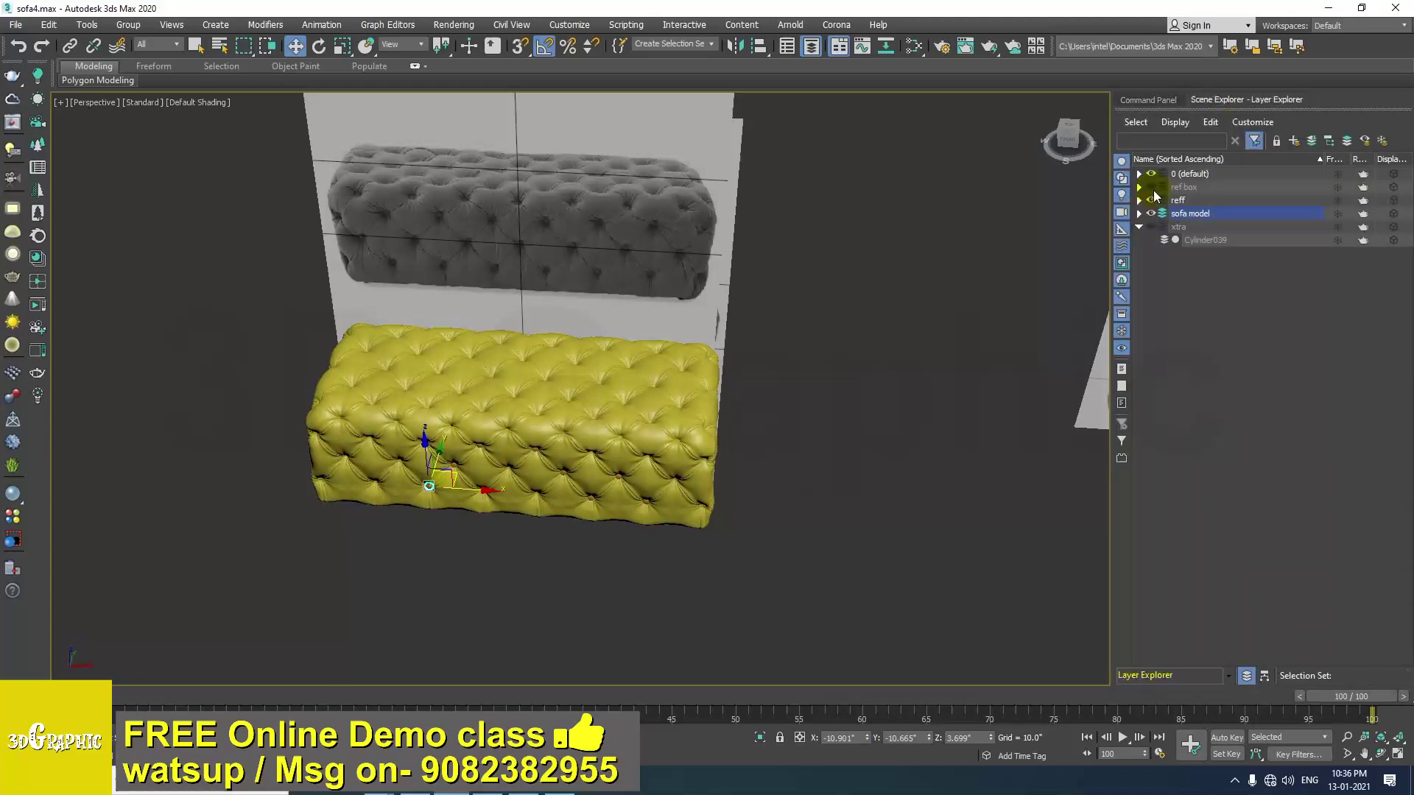
click(1152, 186)
alt+middle_drag(813, 385, 808, 401)
click(700, 423)
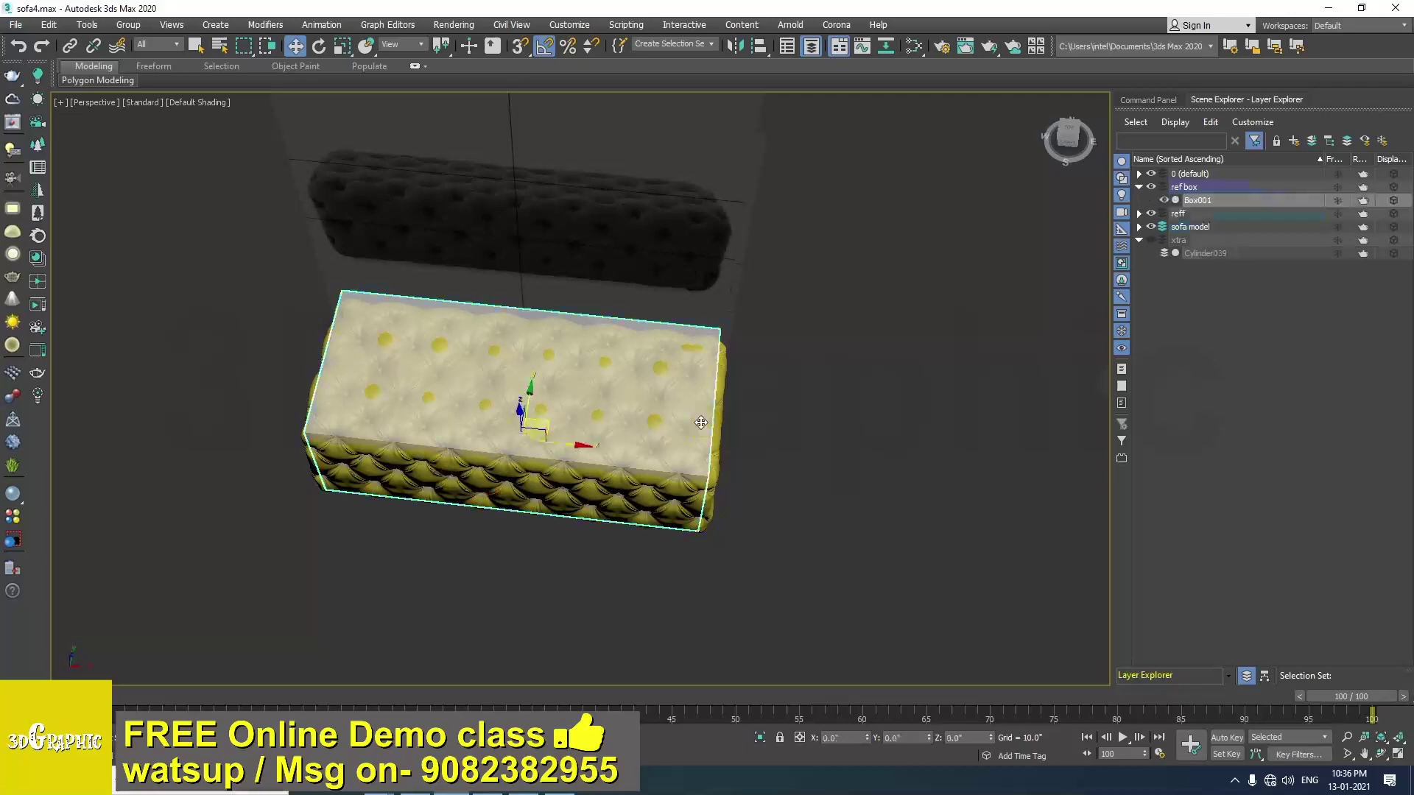
key(alt+x)
Move the reference box out of the cushion to the open space beside it.
alt+middle_drag(685, 429, 649, 486)
scroll(732, 374, up, 3)
scroll(725, 405, up, 3)
scroll(503, 497, down, 4)
drag(639, 450, 174, 370)
alt+middle_drag(190, 421, 385, 417)
mouse_move(385, 417)
alt+middle_down()
mouse_move(410, 430)
mouse_move(405, 404)
alt+middle_up()
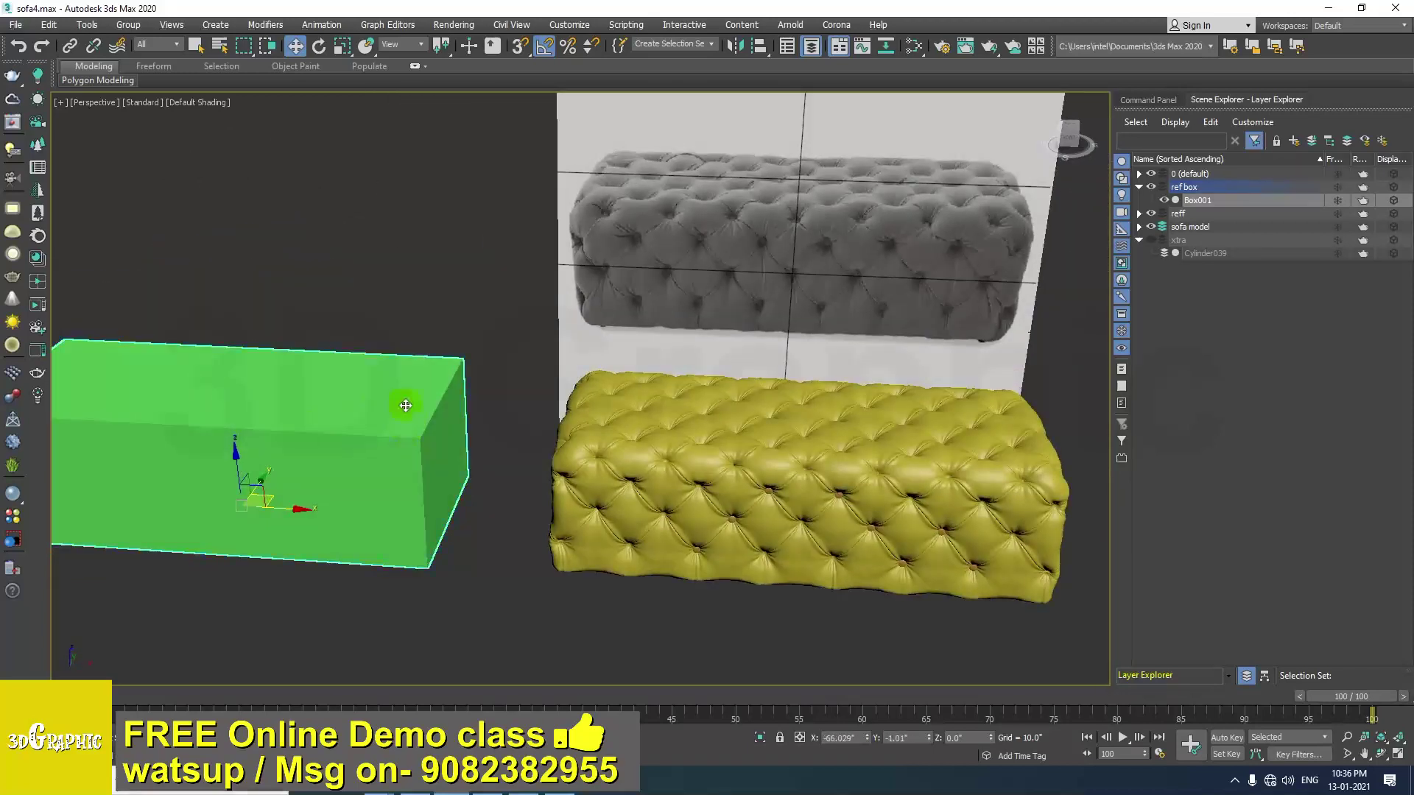
Check the reference box's length, width and height against the Dimension image in the Sofa modeling Inputs folder.
click(1149, 101)
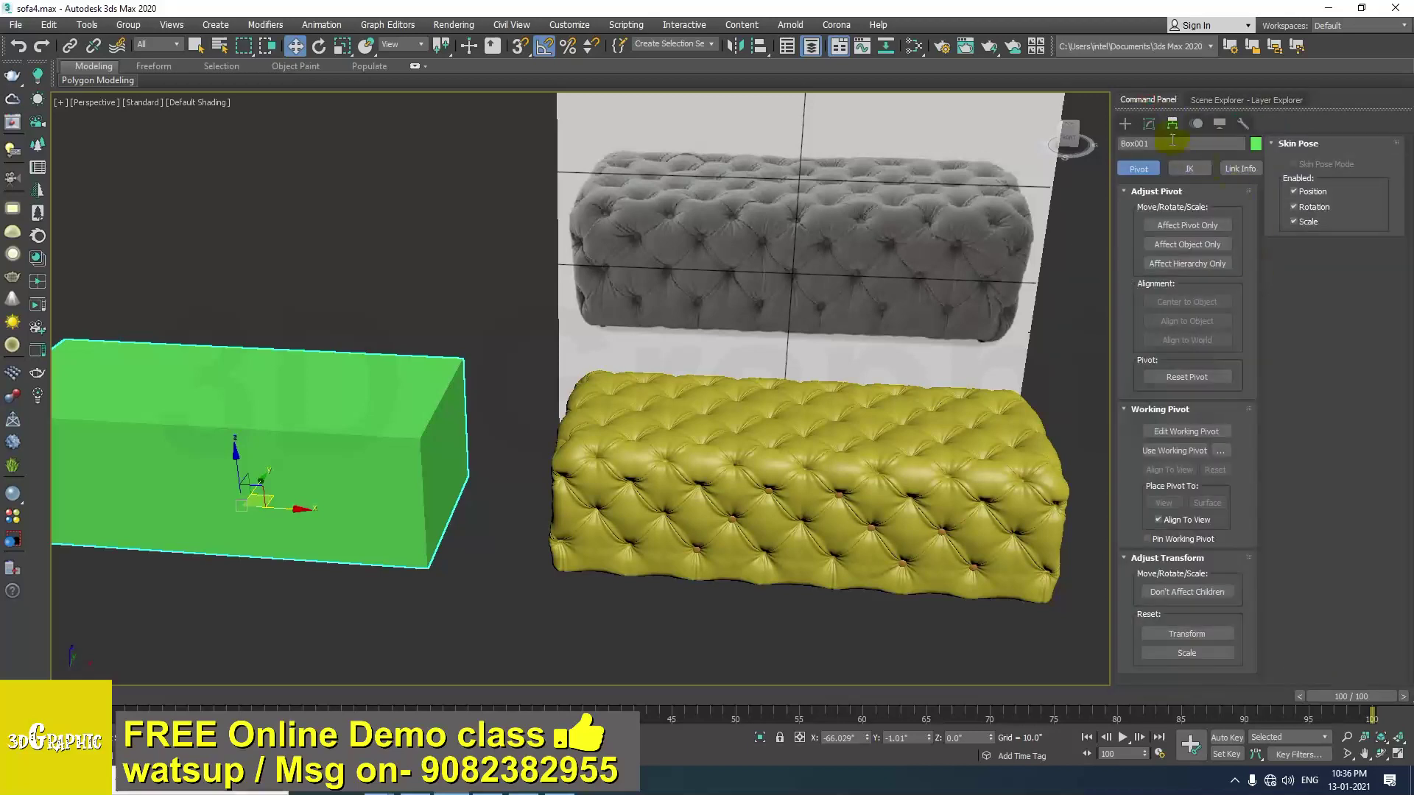
click(1149, 124)
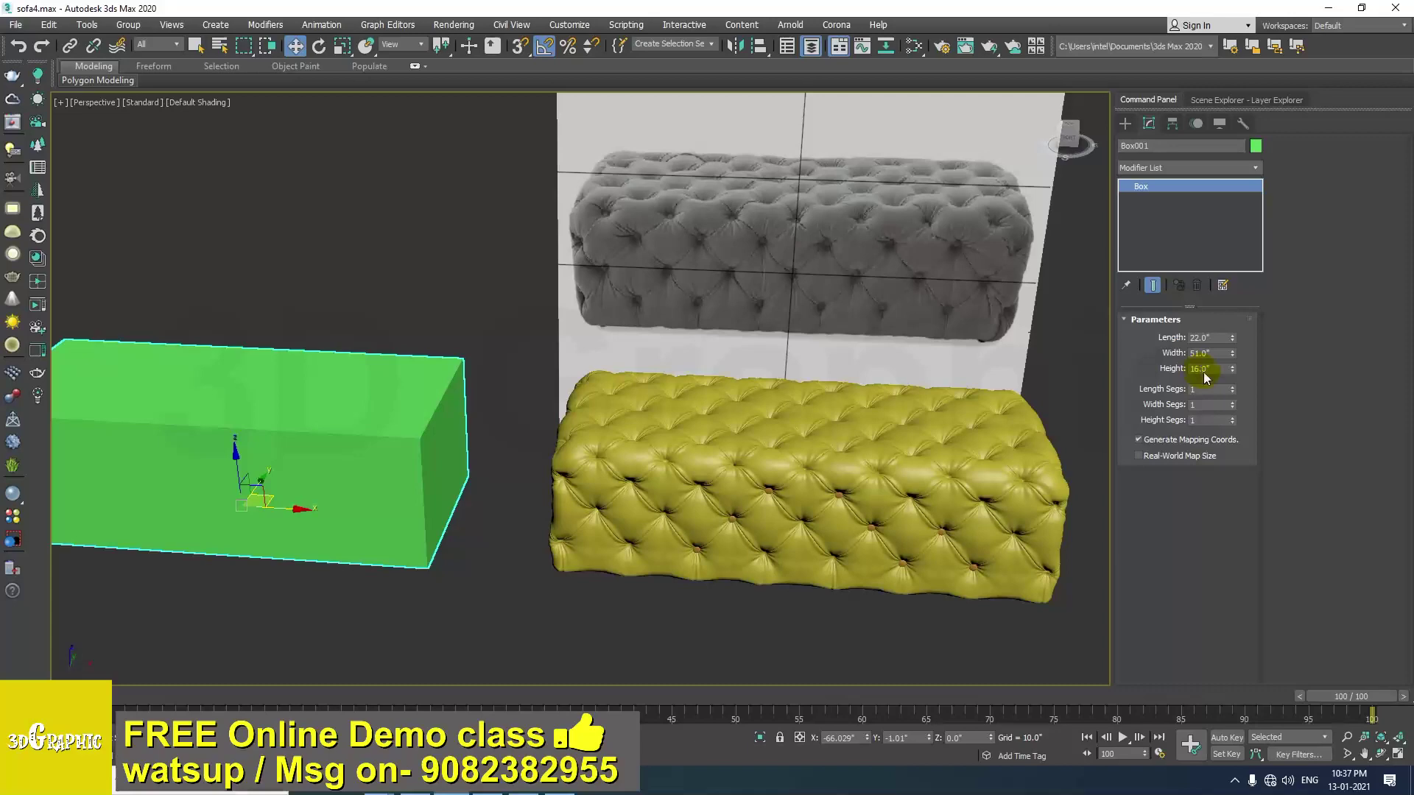
click(380, 780)
click(332, 698)
click(885, 169)
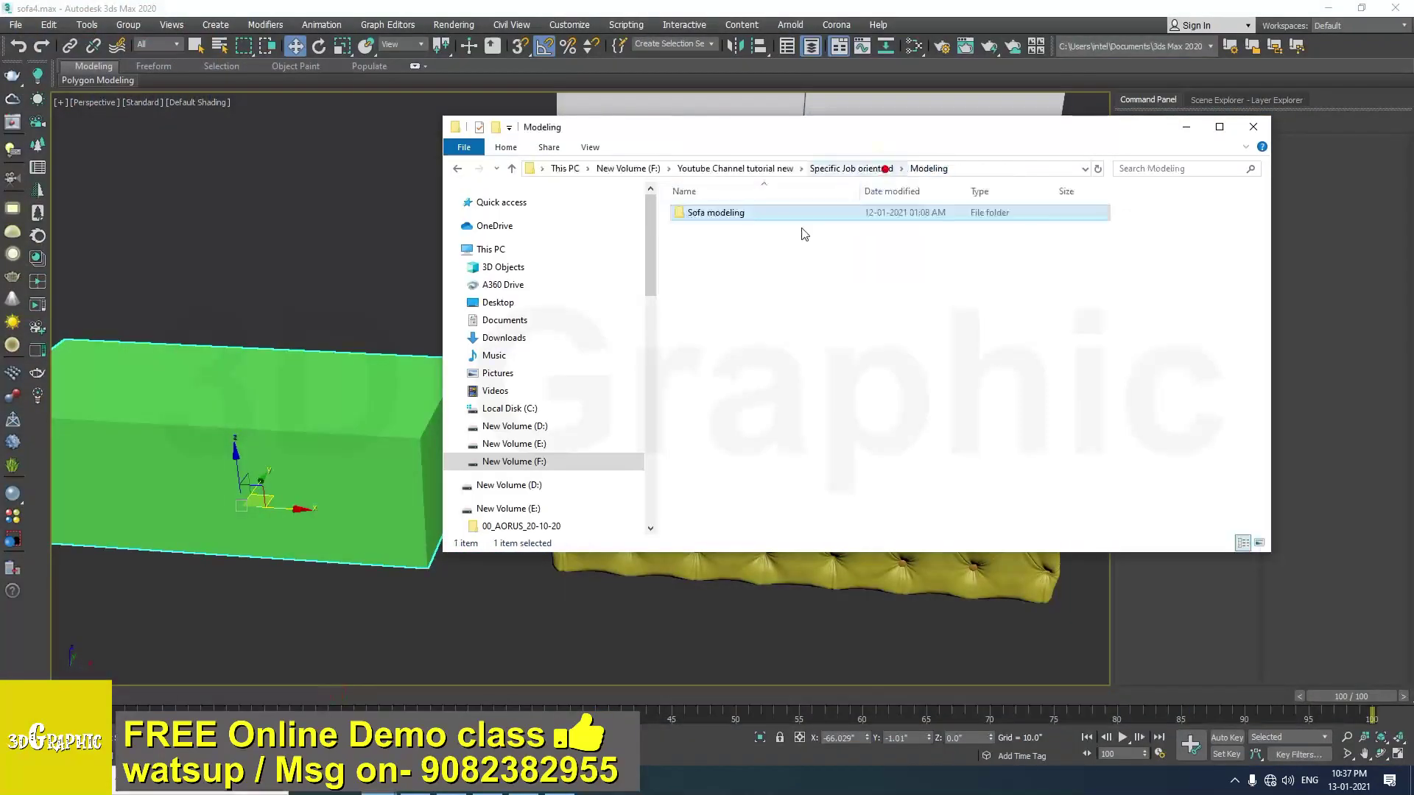
double_click(698, 215)
double_click(698, 213)
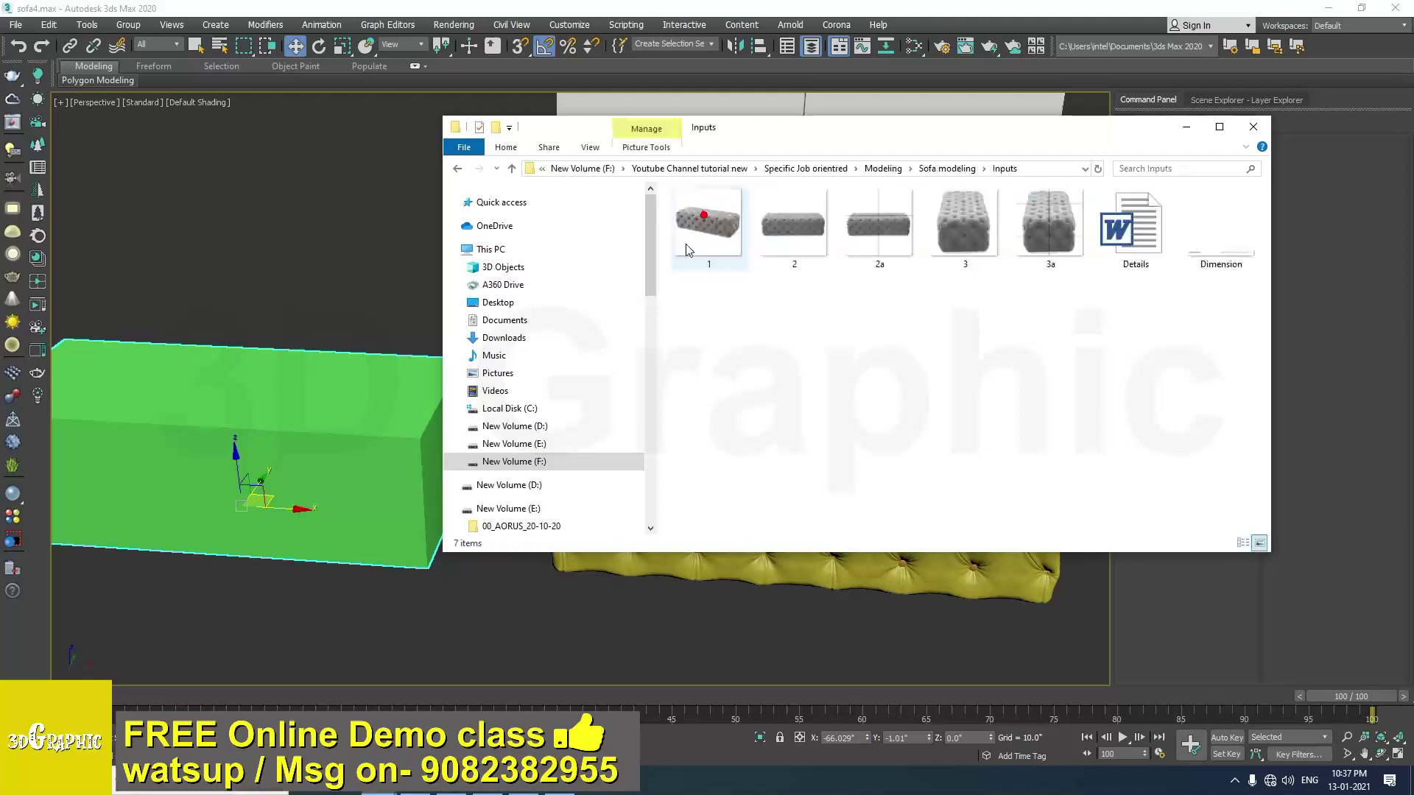
double_click(1211, 241)
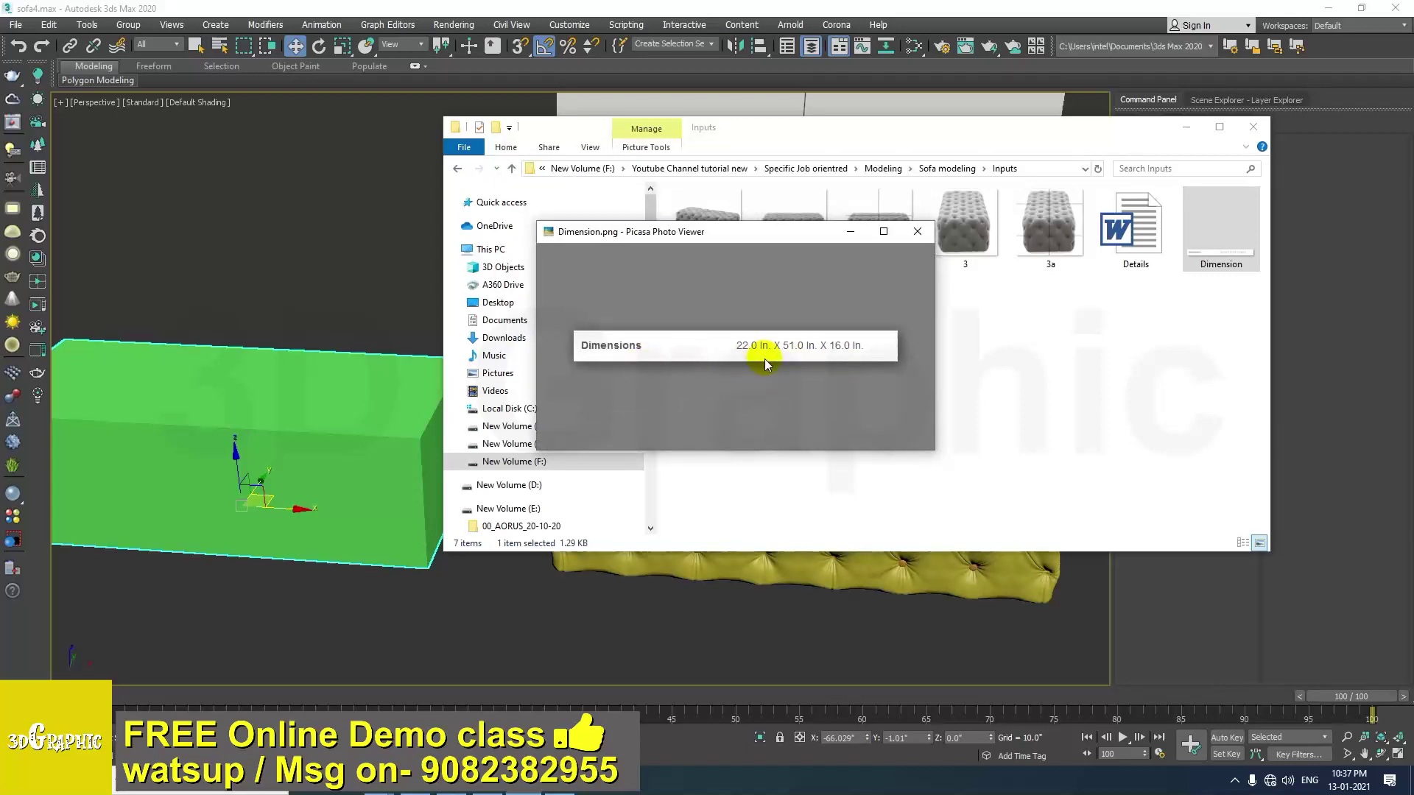
click(919, 234)
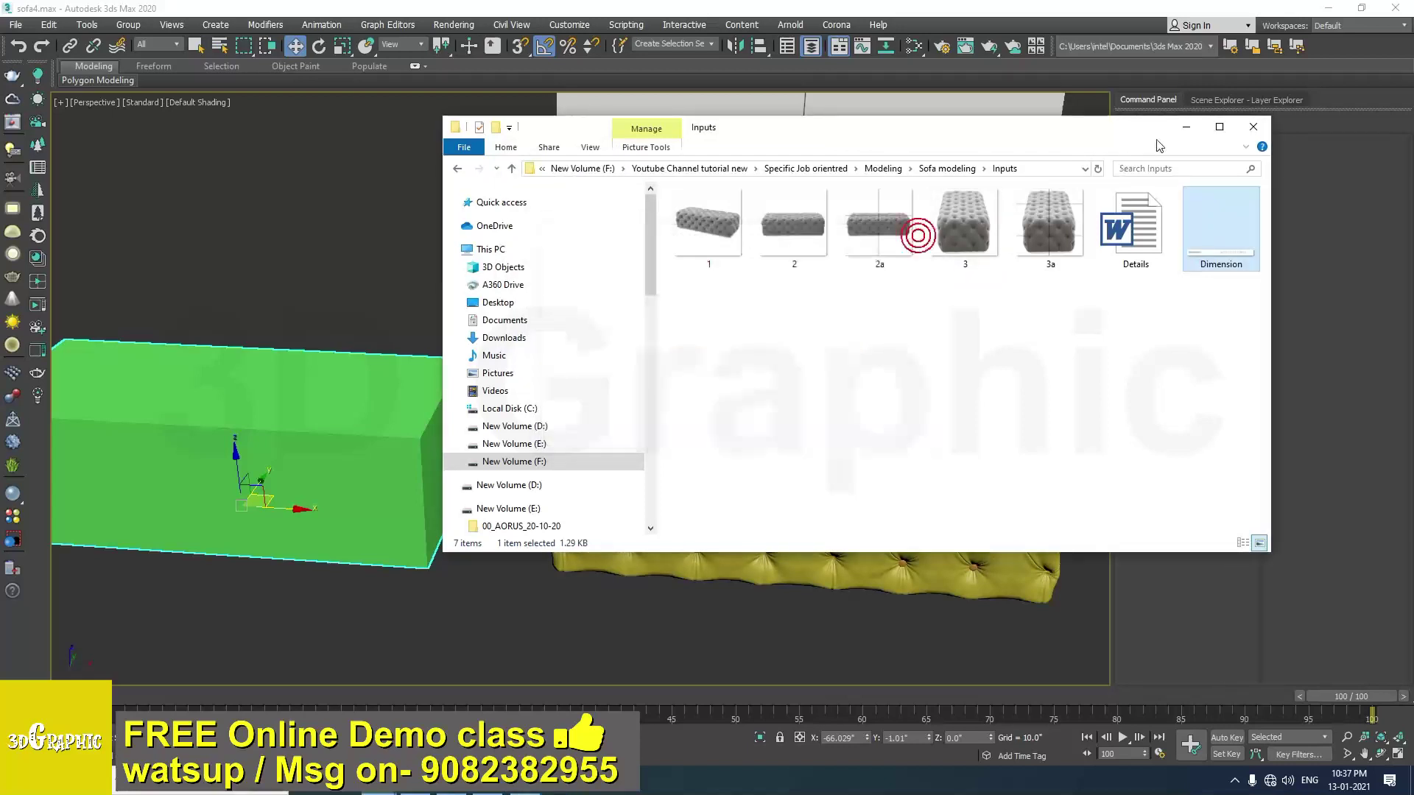
click(1187, 129)
Compare the tufted cushion's overall size and proportions with the reference box from several angles.
alt+middle_drag(604, 434, 526, 489)
click(639, 474)
scroll(516, 474, down, 4)
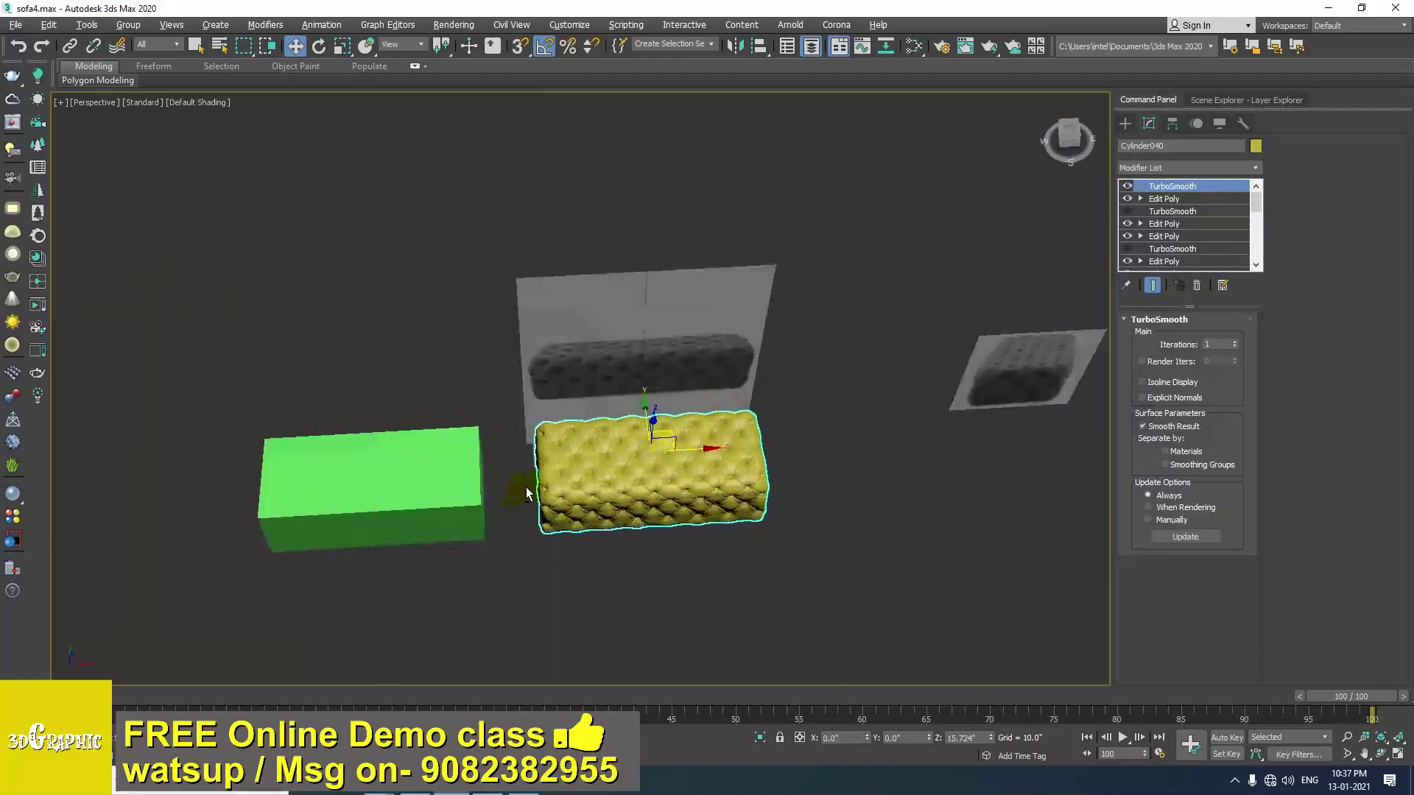
scroll(589, 486, up, 3)
alt+middle_drag(618, 489, 575, 436)
scroll(613, 441, up, 1)
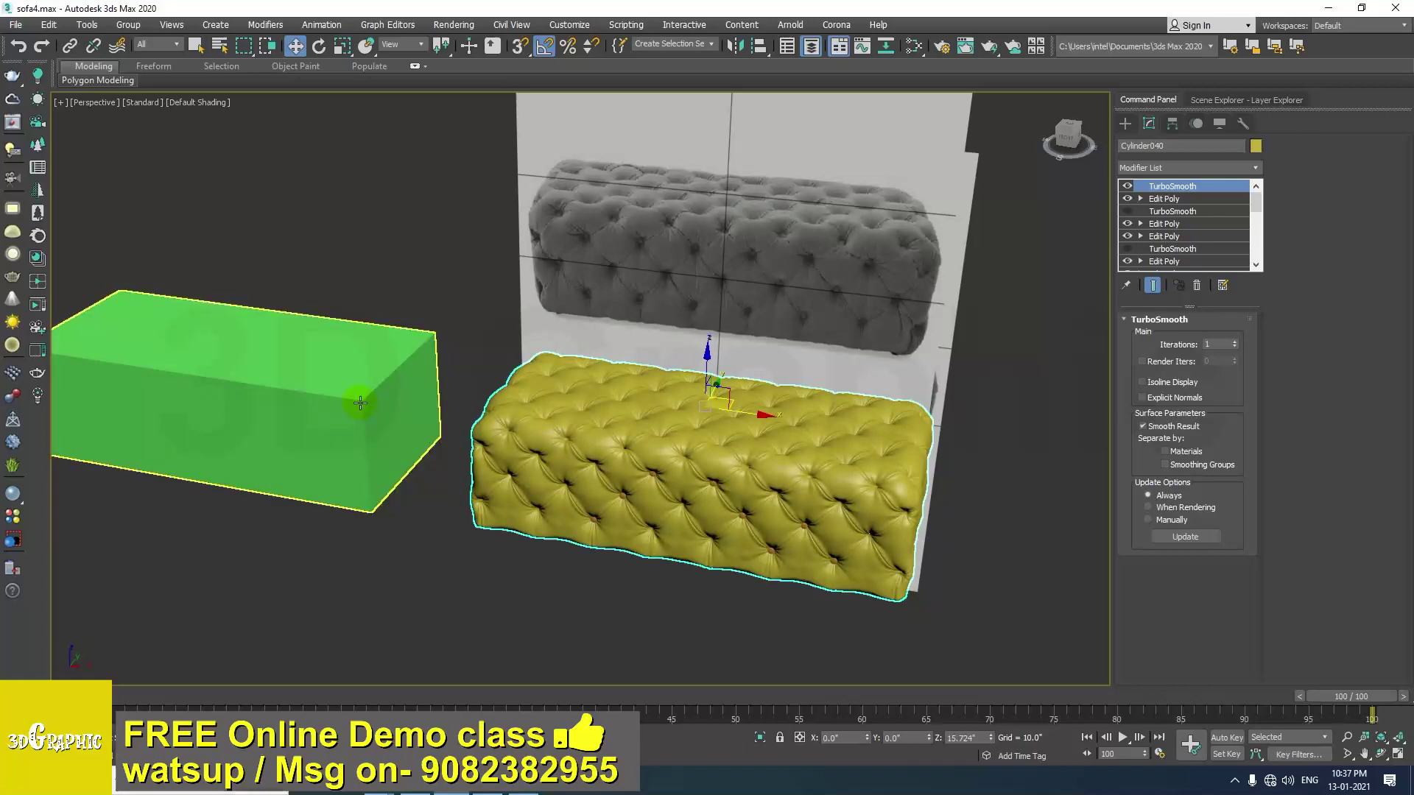
alt+middle_drag(408, 417, 435, 427)
scroll(411, 453, down, 2)
scroll(651, 521, up, 5)
alt+middle_drag(594, 514, 525, 446)
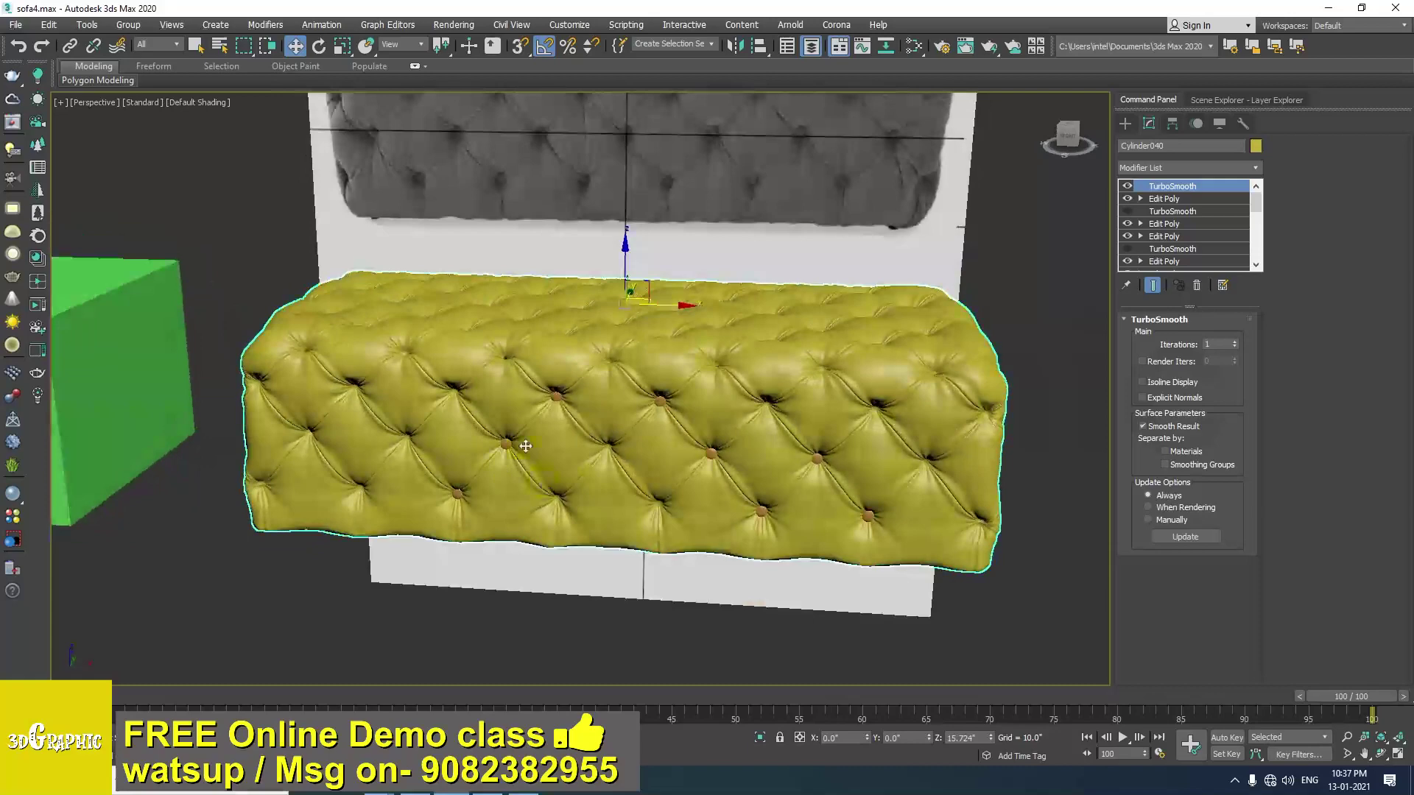
alt+middle_drag(671, 404, 566, 492)
scroll(669, 467, down, 4)
Group the tufted cushion together with all its buttons.
drag(869, 422, 869, 418)
alt+middle_drag(839, 445, 847, 398)
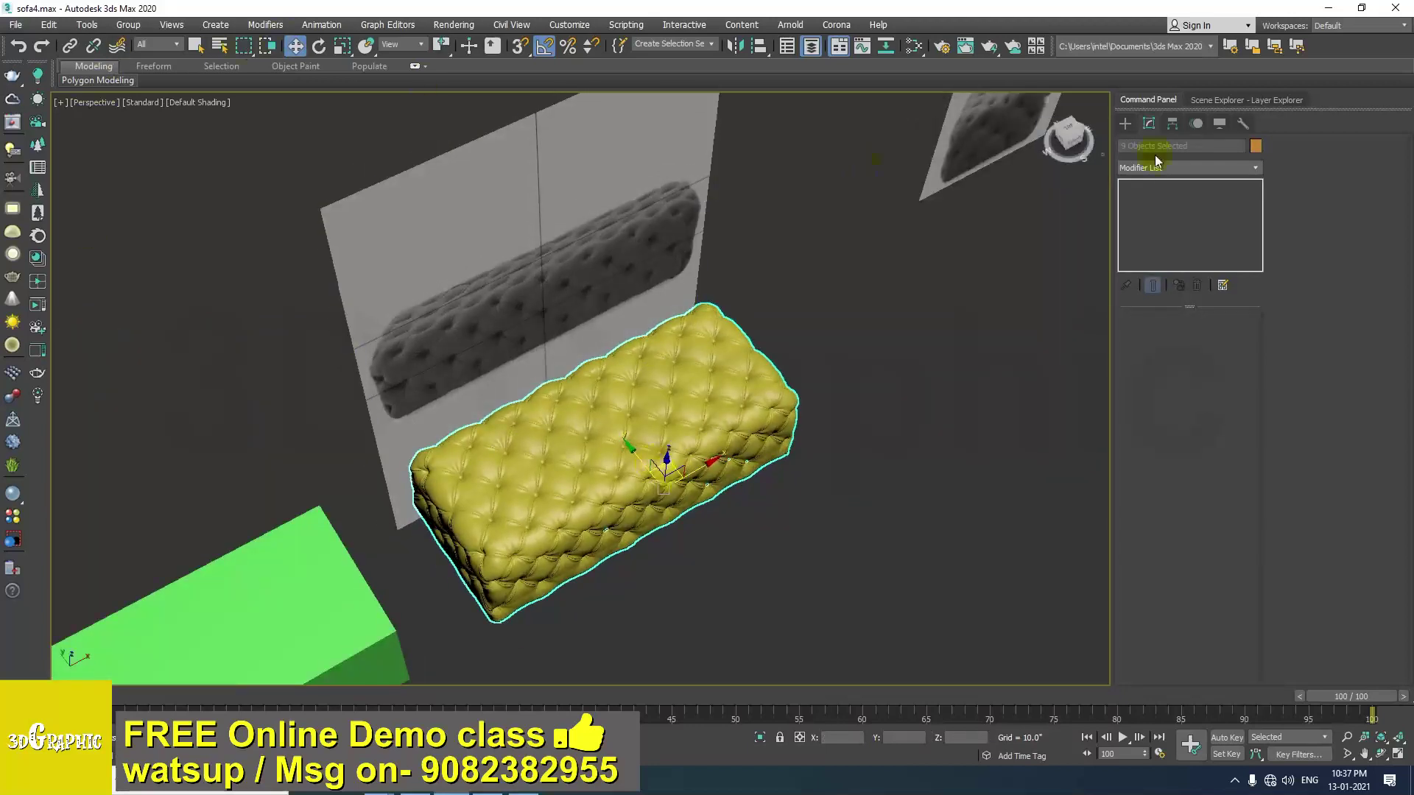
click(1246, 99)
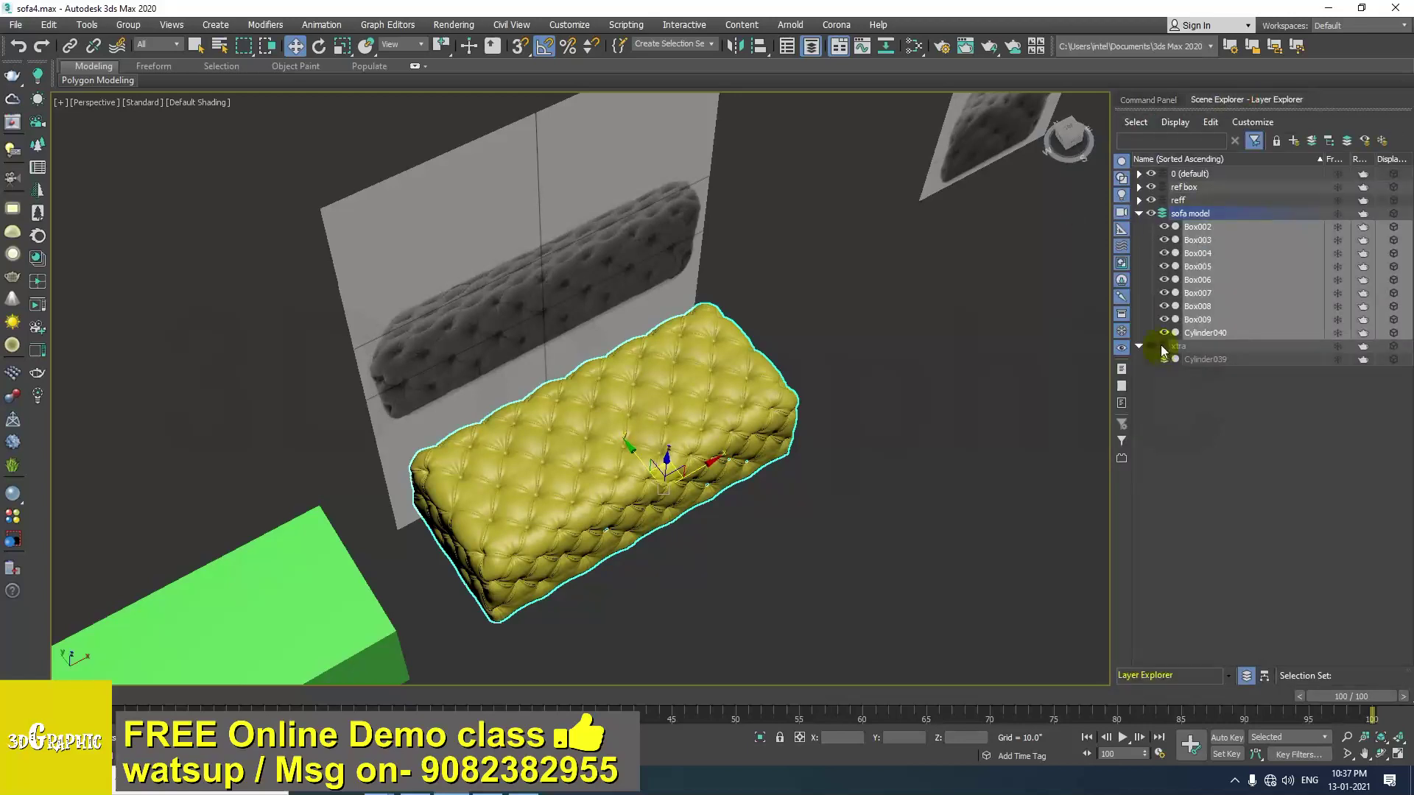
click(1154, 100)
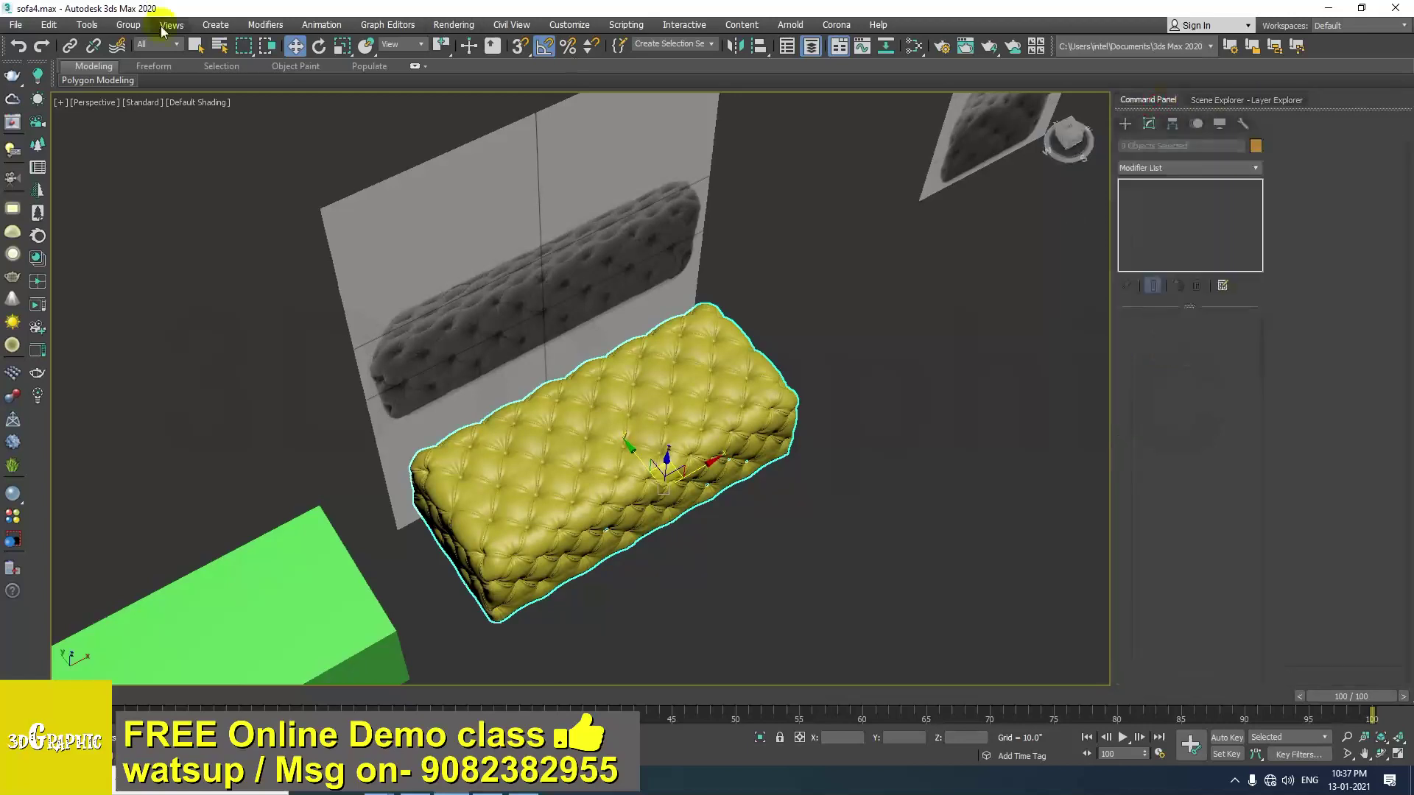
click(153, 50)
click(703, 419)
Center the pivot of the cushion group to the object.
click(1172, 125)
click(1177, 225)
click(1182, 305)
click(1193, 224)
Move the cushion group onto the reference box and center it over the box's outline in the wireframe top view.
alt+middle_drag(655, 478, 815, 504)
scroll(599, 515, down, 3)
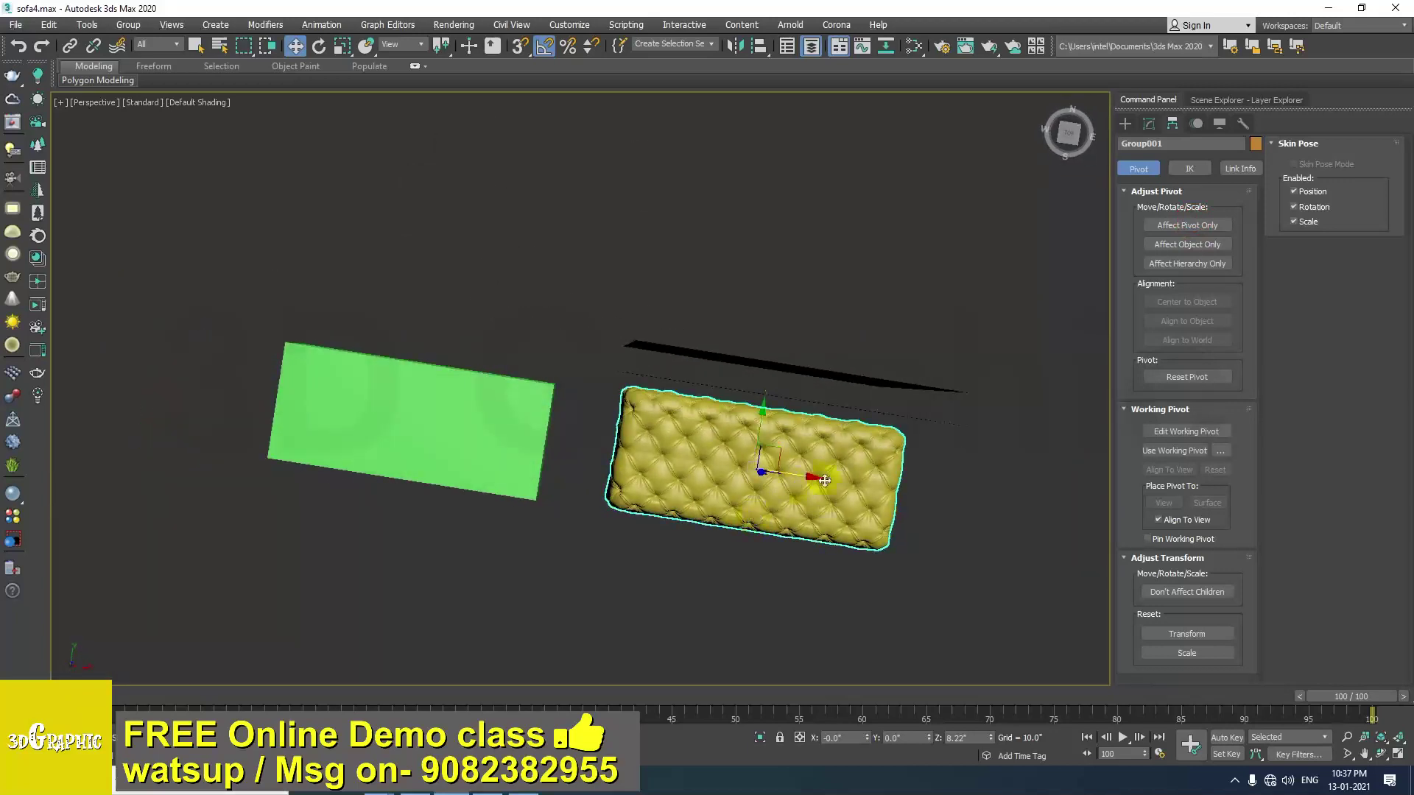
drag(785, 462, 440, 407)
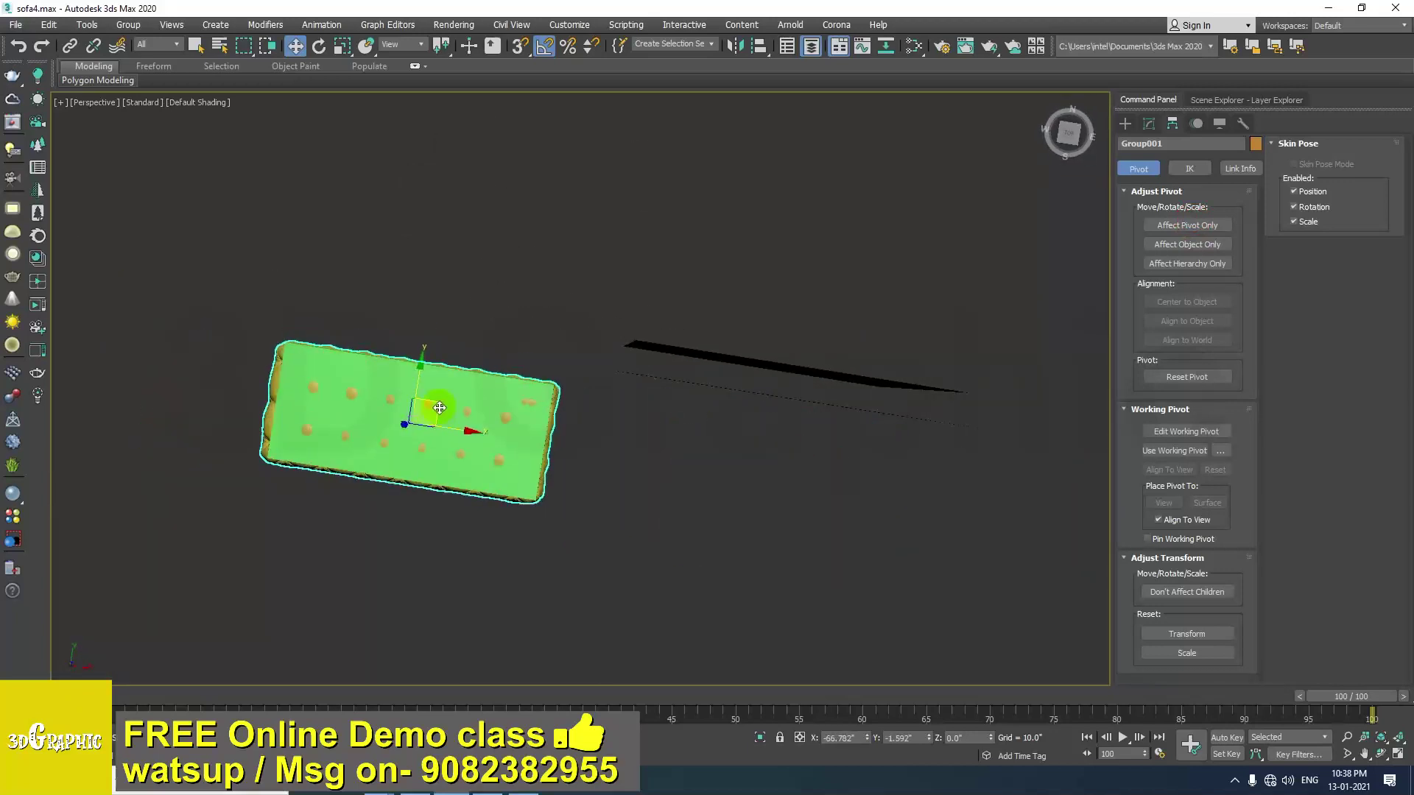
key(t)
key(z)
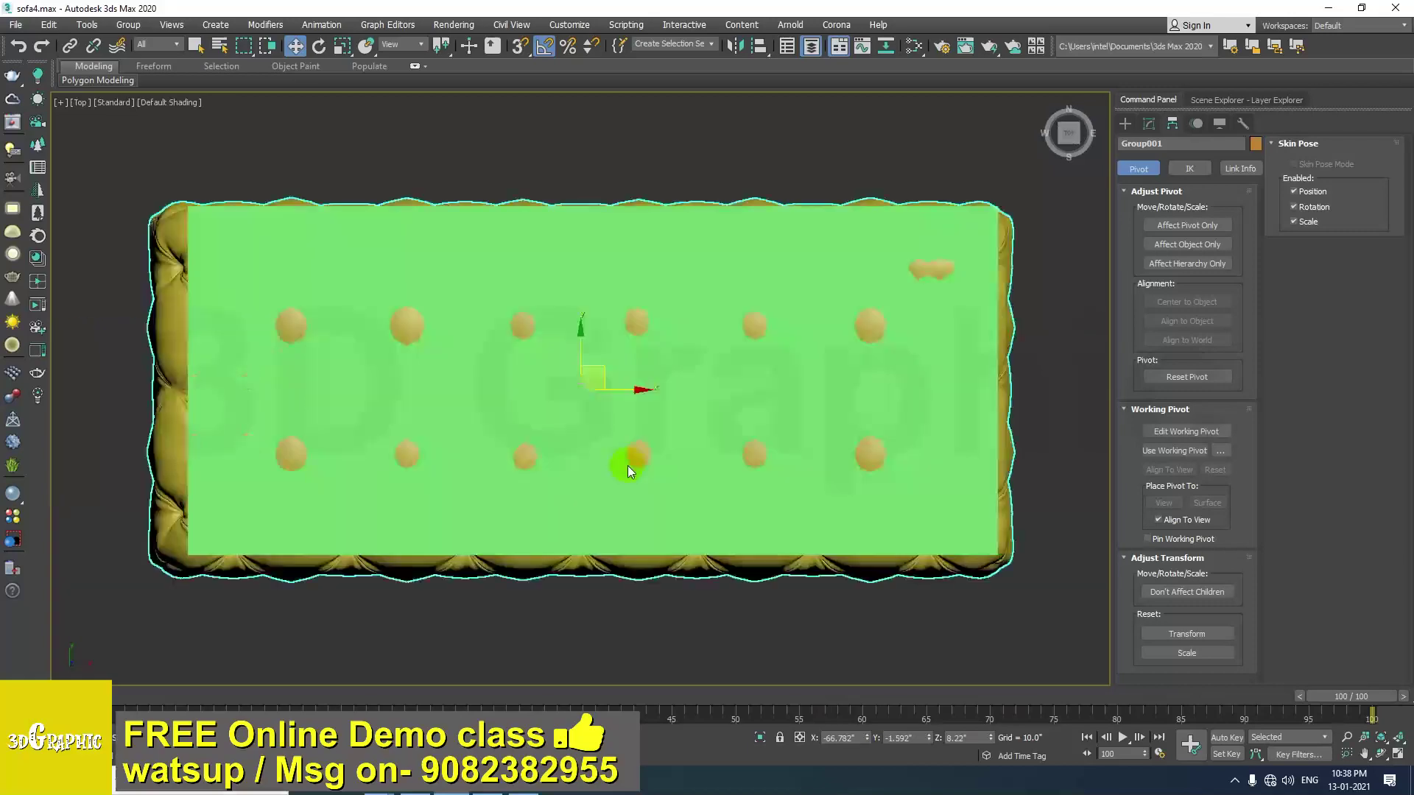
middle_drag(569, 464, 533, 505)
middle_drag(539, 498, 631, 511)
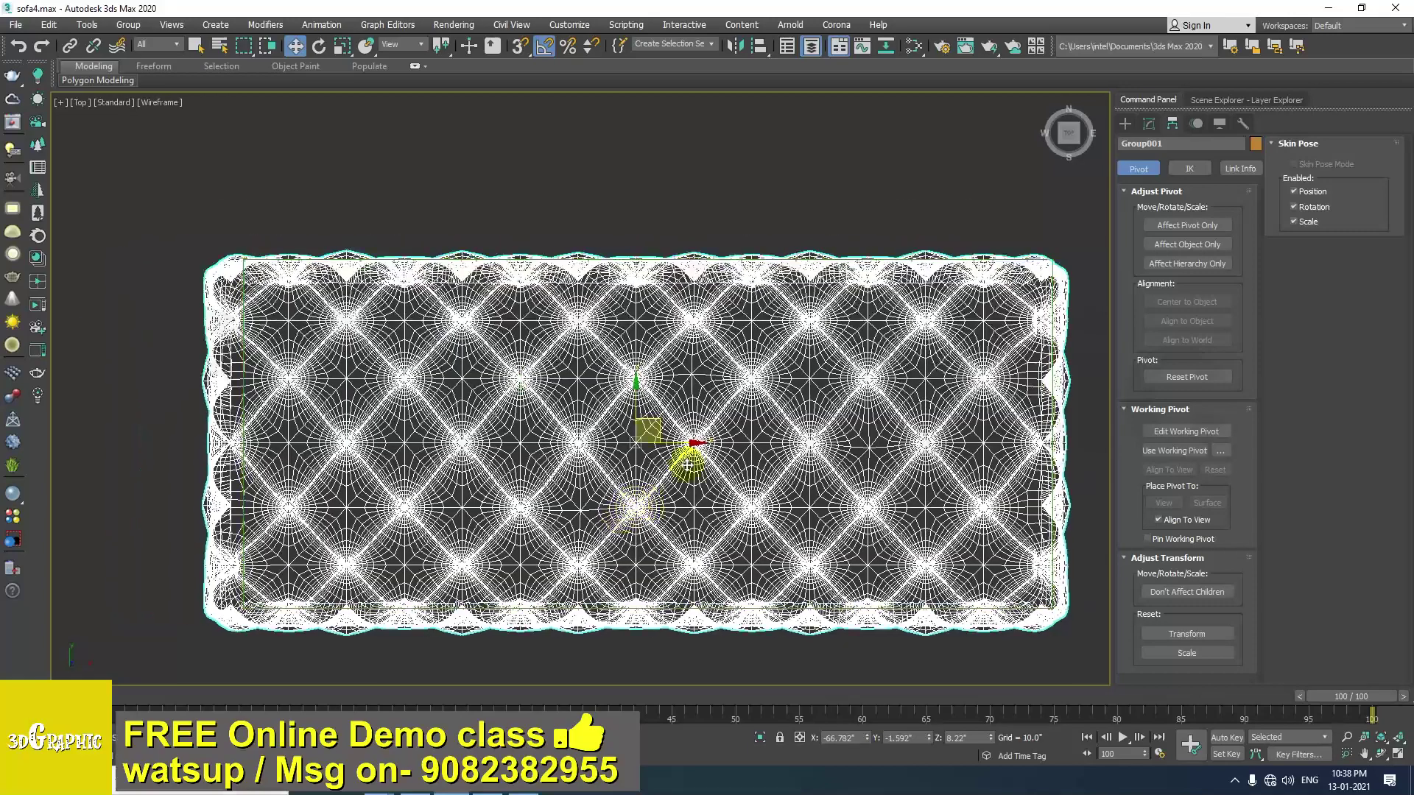
mouse_move(659, 428)
mouse_down()
mouse_move(673, 399)
mouse_move(669, 412)
mouse_up()
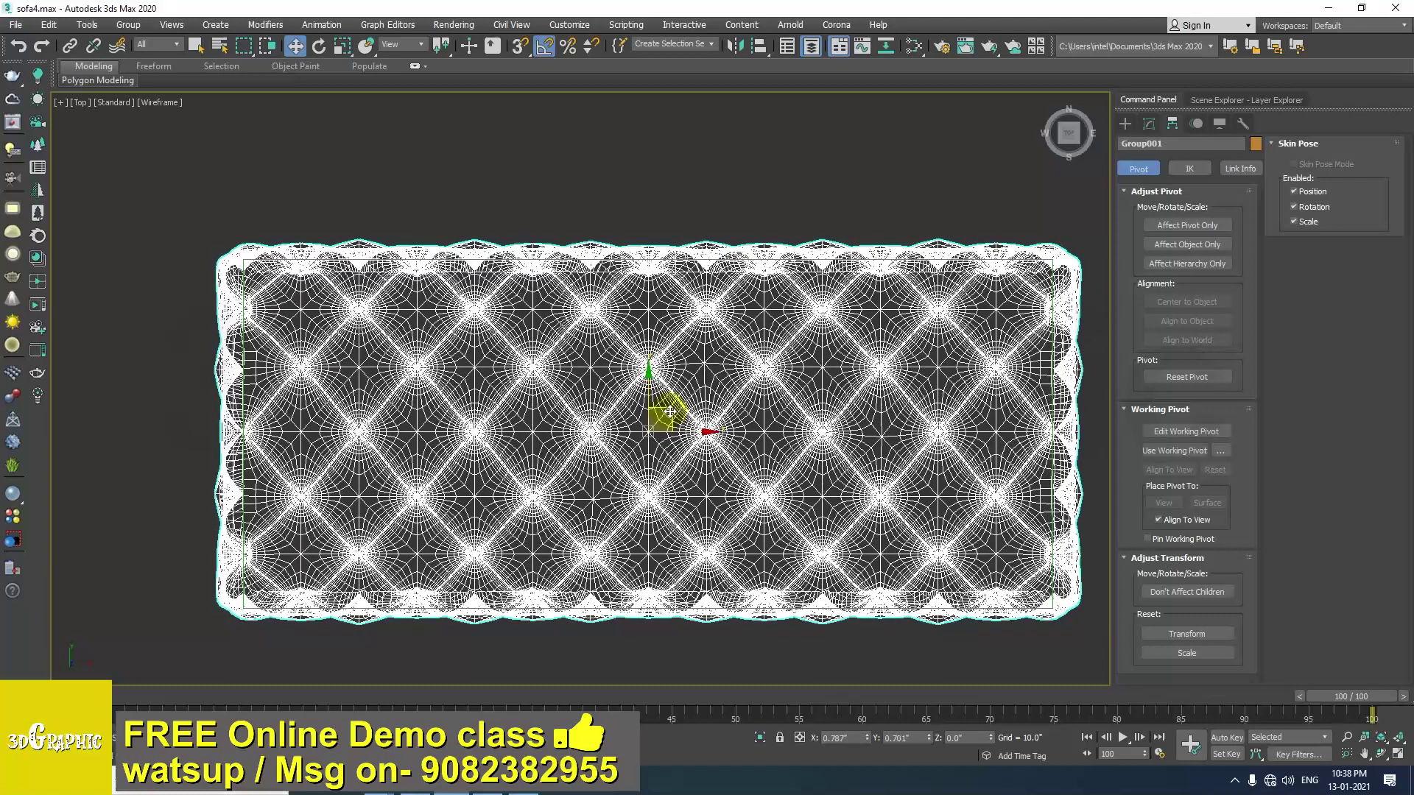
Add an FFD 2x2x2 modifier to the cushion group.
click(1149, 125)
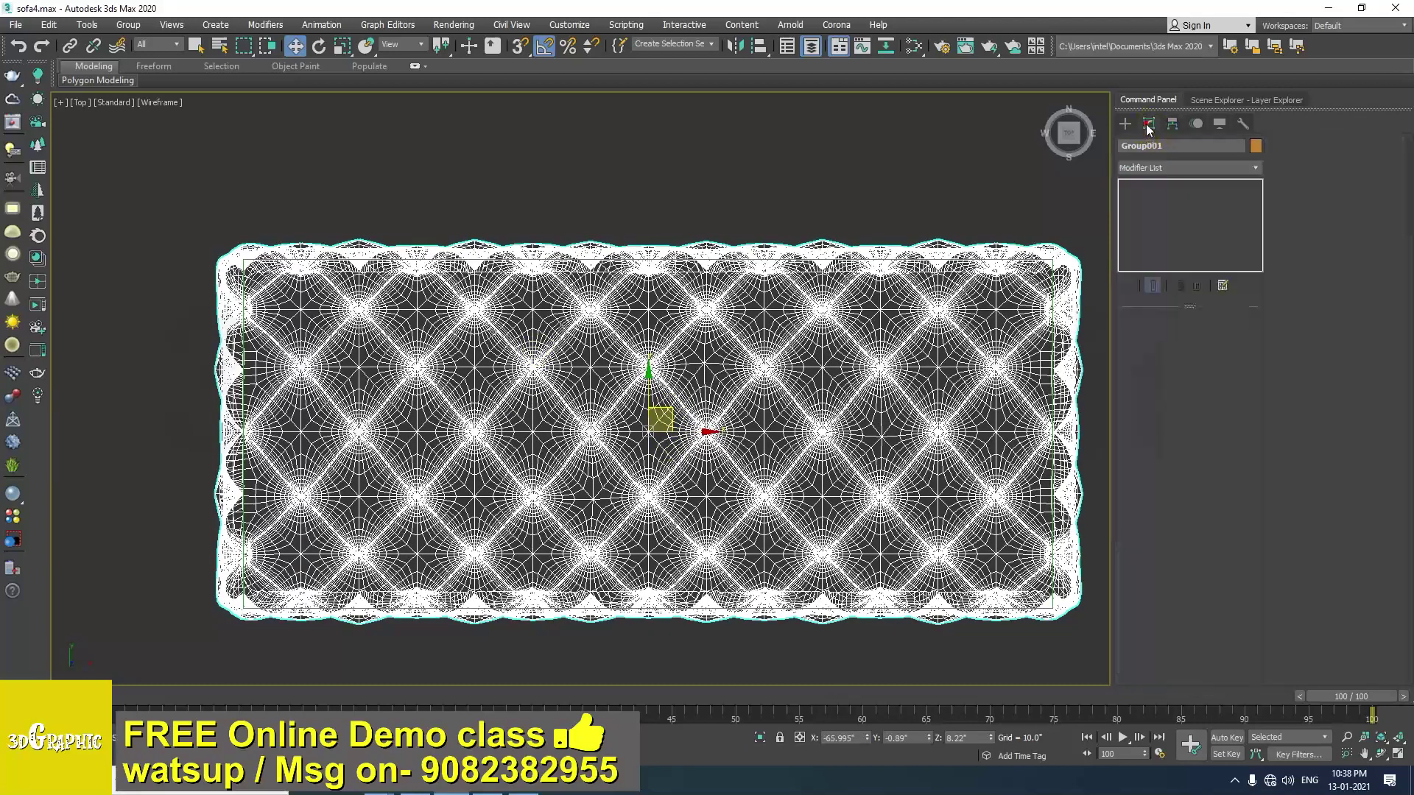
click(1172, 168)
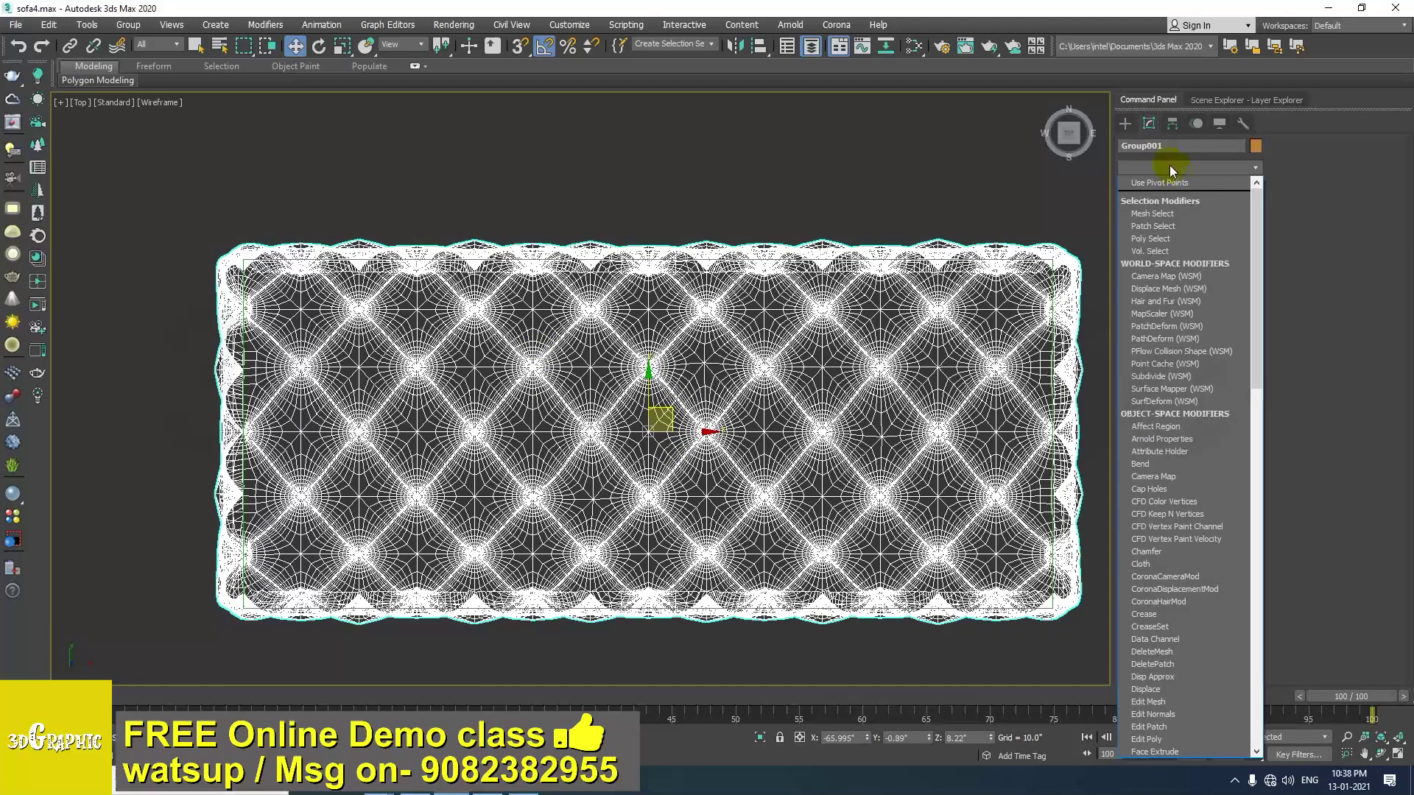
key(f)
key(f)
key(Return)
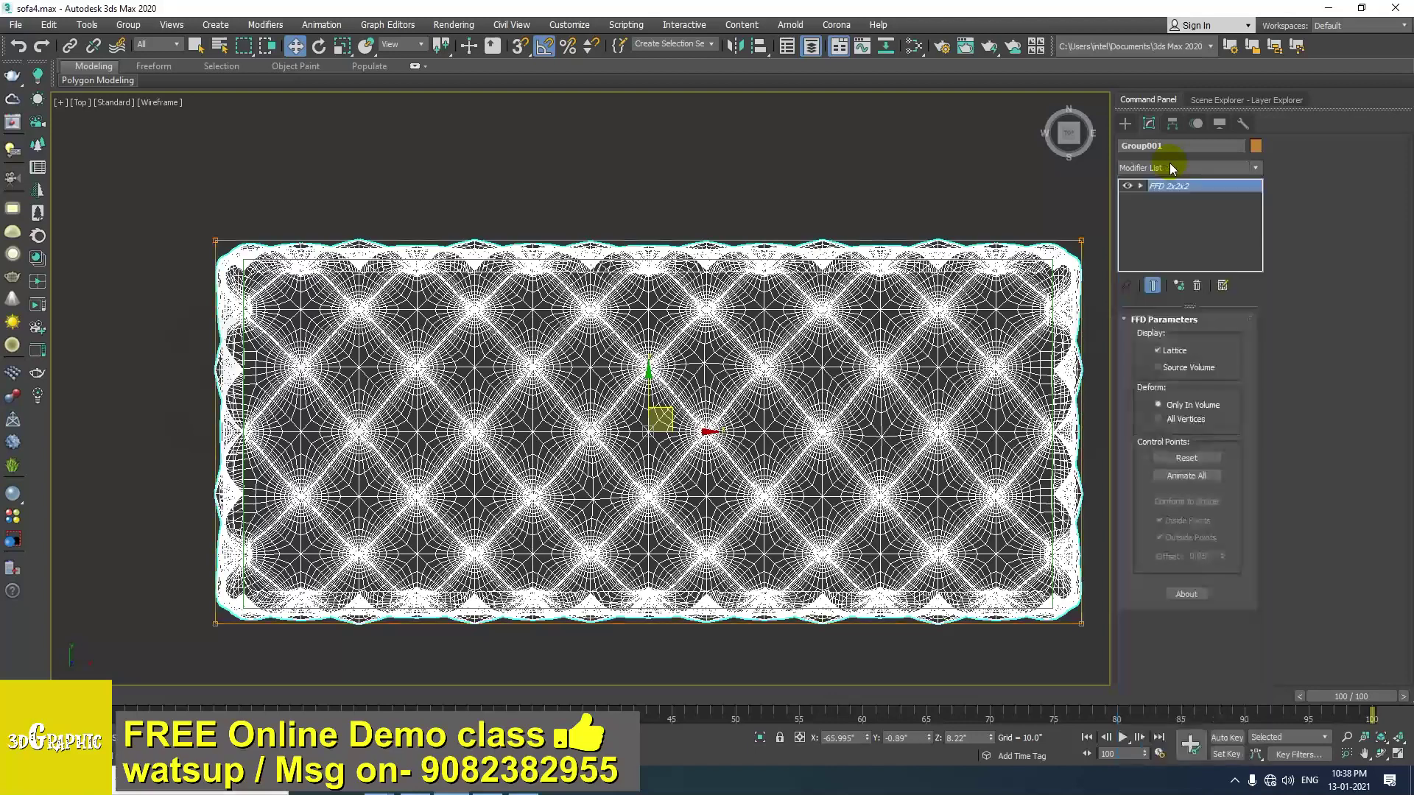
Pull the FFD control points at the cushion's left and right ends inward toward the reference box's width.
key(1)
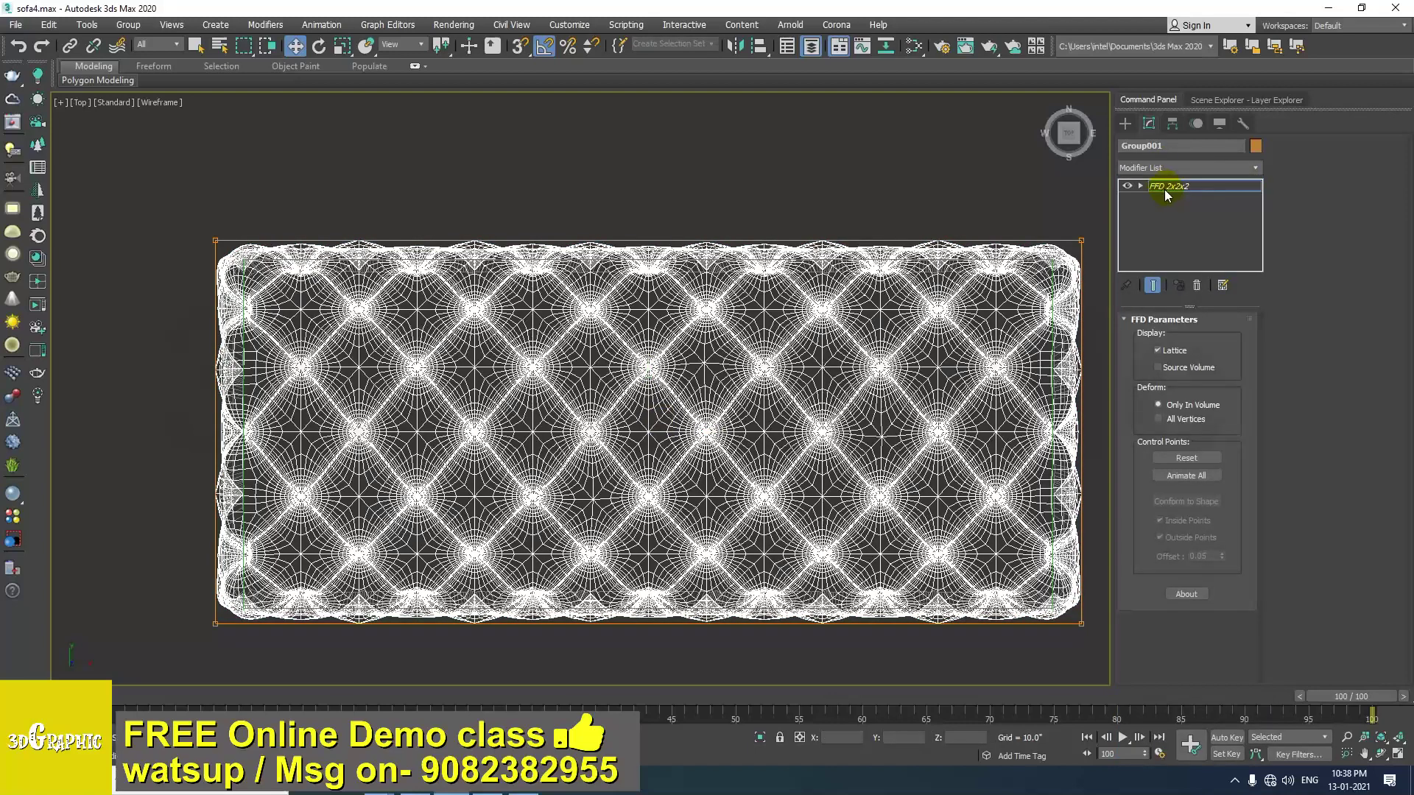
middle_drag(530, 380, 552, 353)
drag(313, 142, 173, 640)
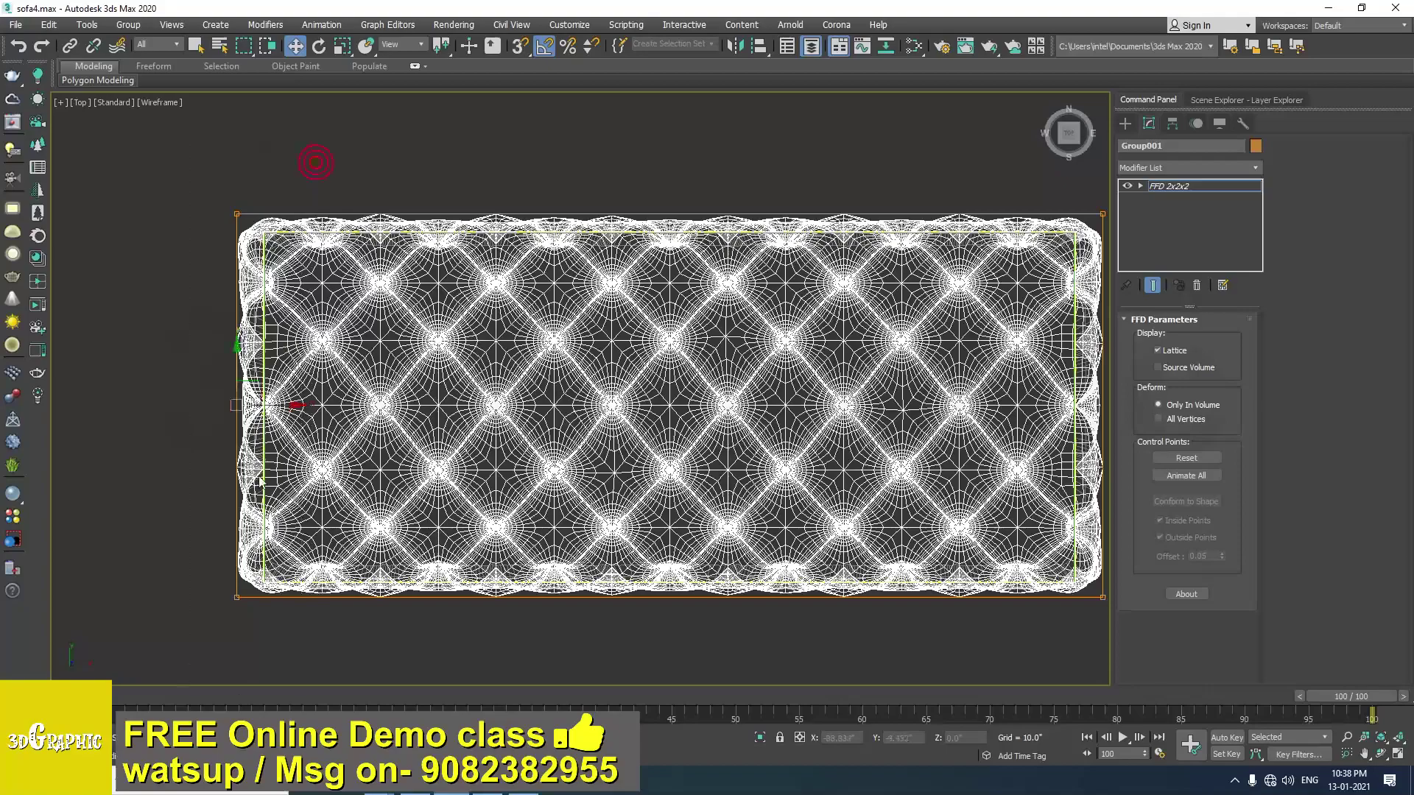
middle_drag(303, 421, 316, 419)
drag(311, 402, 317, 401)
middle_drag(648, 441, 333, 391)
drag(814, 622, 783, 628)
middle_drag(771, 356, 774, 429)
drag(846, 426, 829, 429)
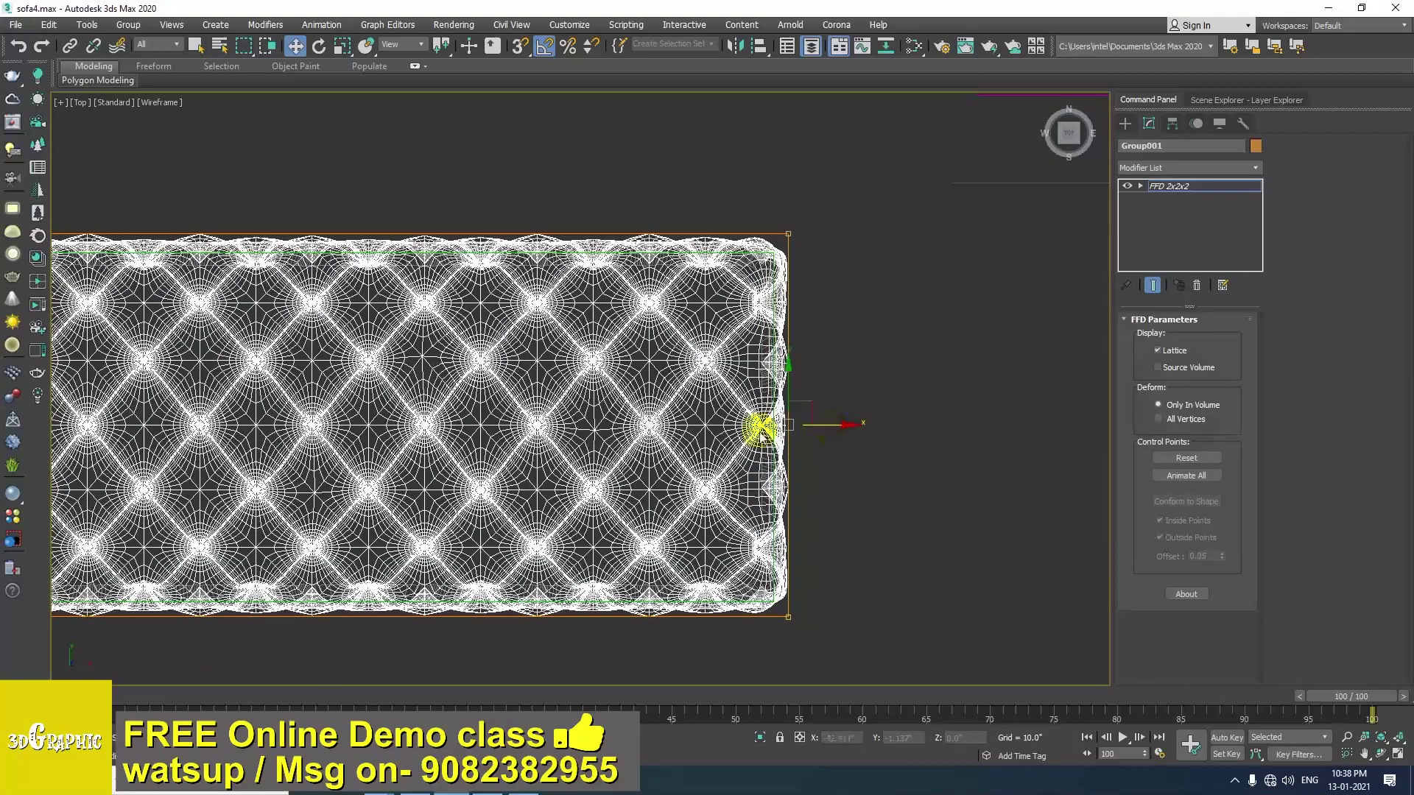
Pull the FFD control points along the cushion's back and front edges inward toward the reference box's depth.
middle_drag(722, 414, 788, 450)
scroll(788, 451, down, 4)
drag(420, 448, 419, 445)
scroll(628, 431, up, 3)
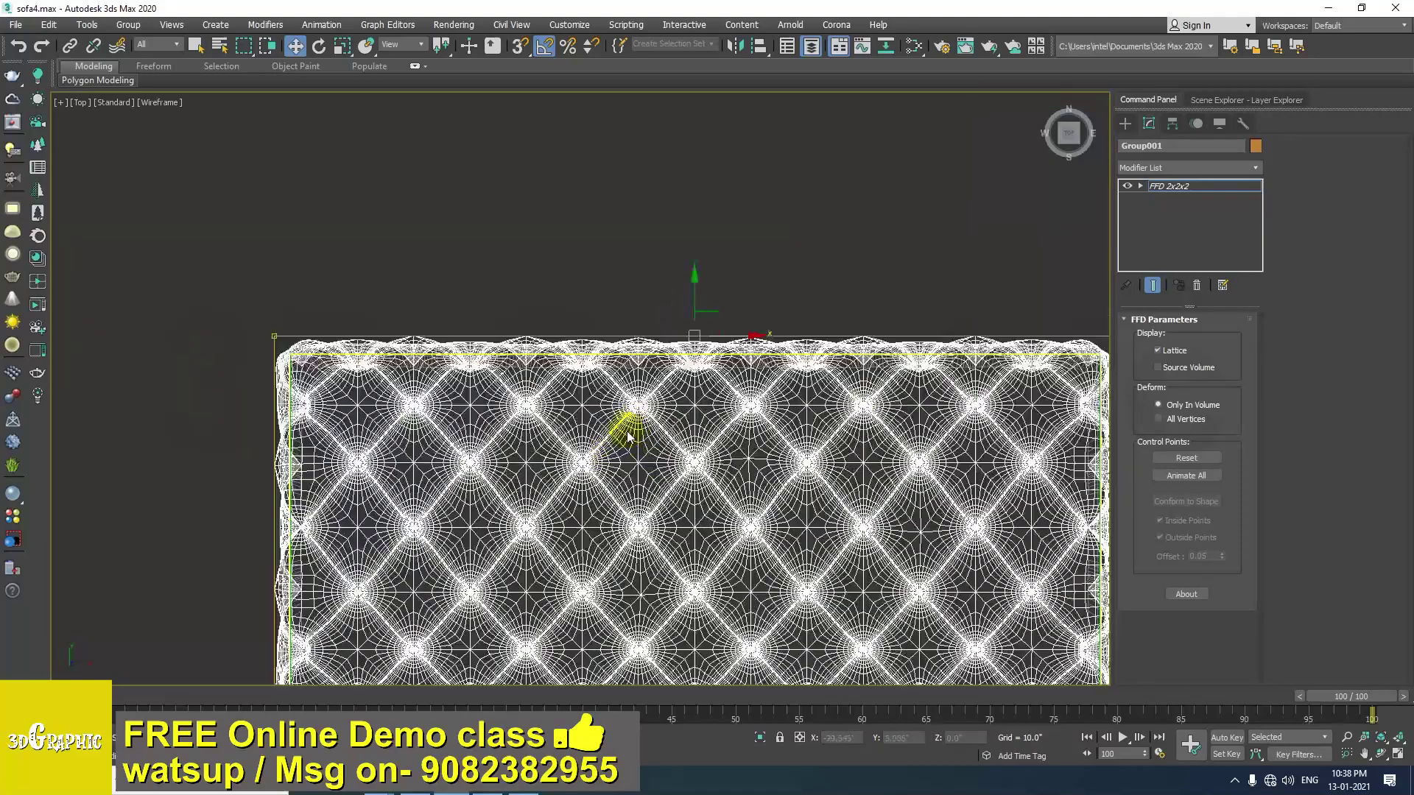
drag(696, 282, 696, 286)
middle_drag(698, 431, 594, 194)
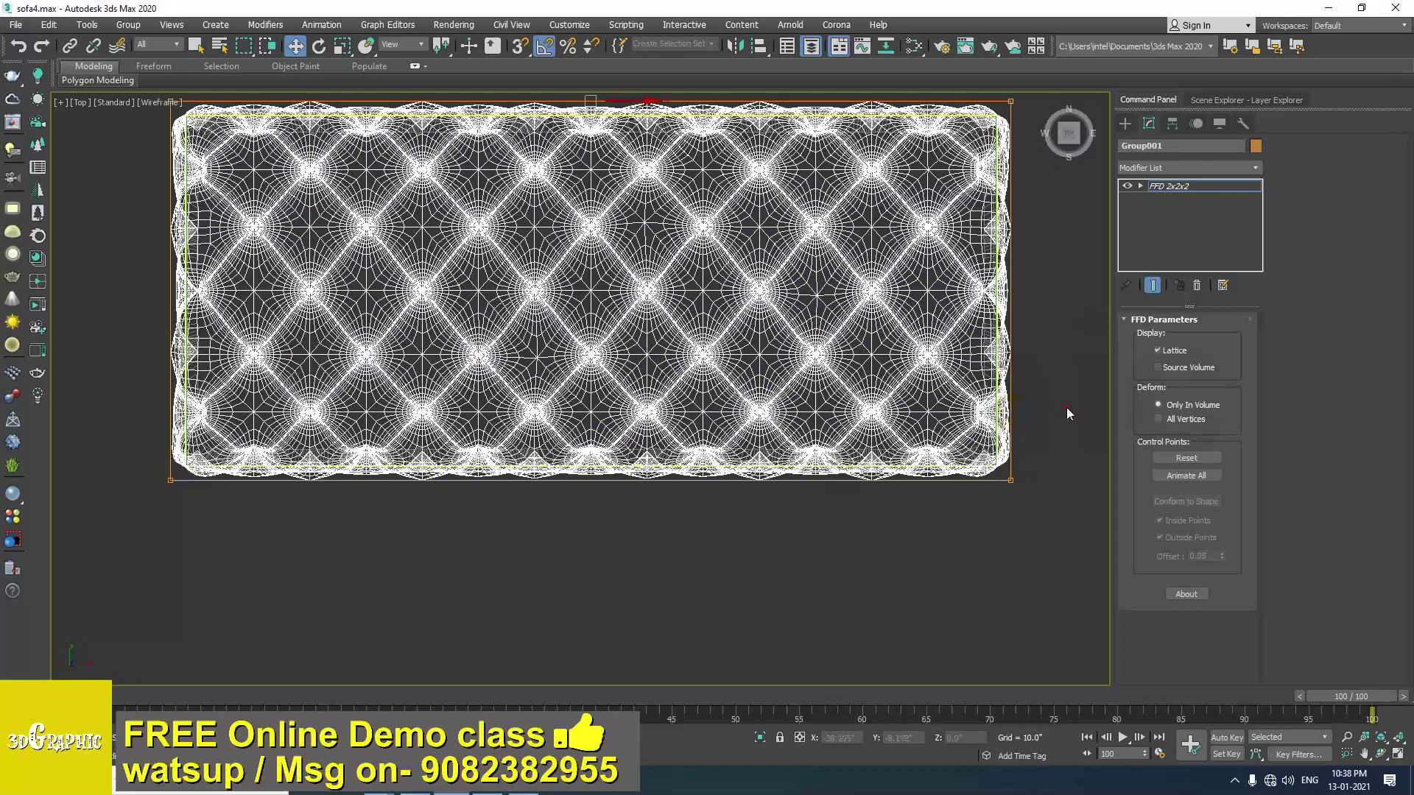
drag(155, 584, 99, 582)
middle_drag(508, 464, 521, 512)
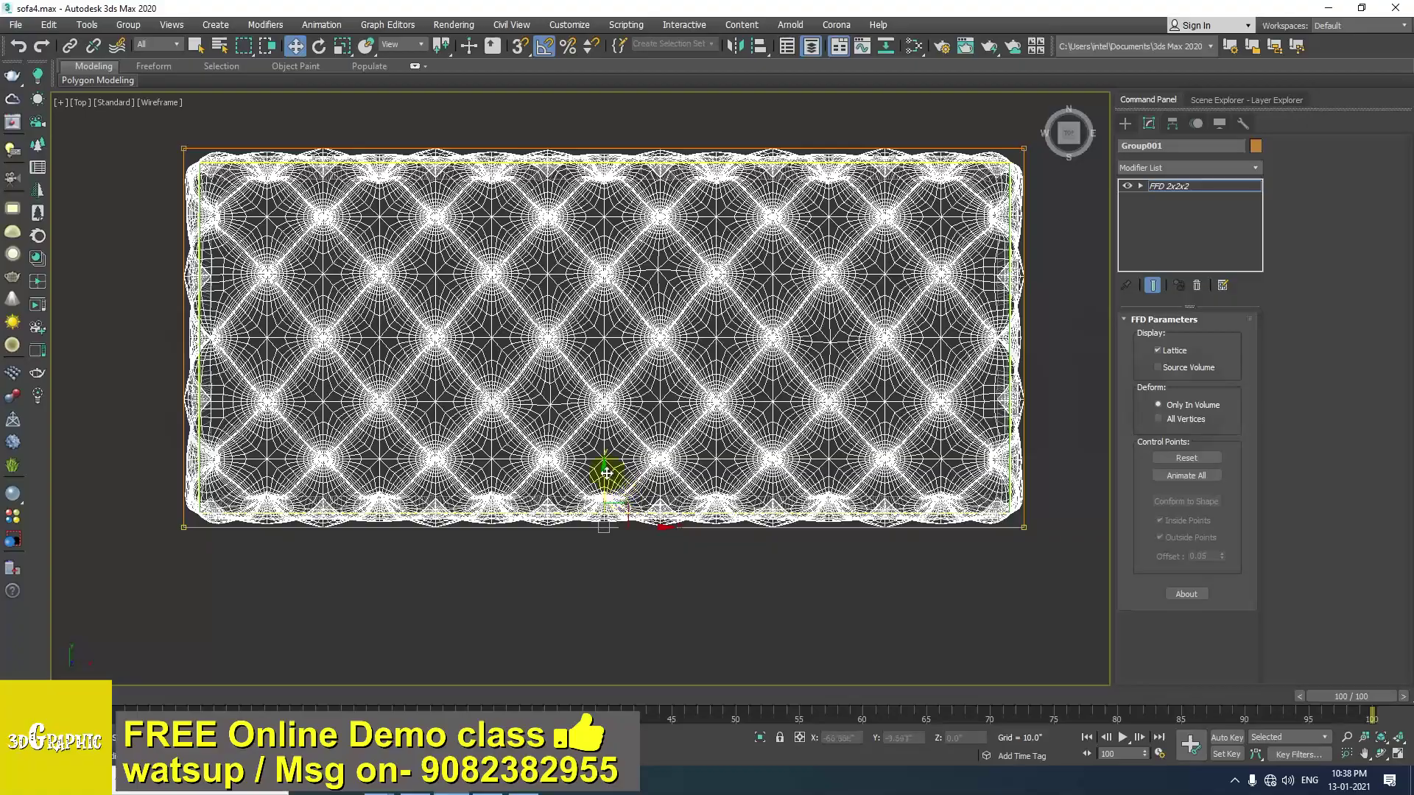
drag(606, 473, 605, 473)
Raise the cushion's top FFD control points about 0.48 inch in the front view.
key(p)
key(z)
alt+middle_drag(676, 505, 653, 444)
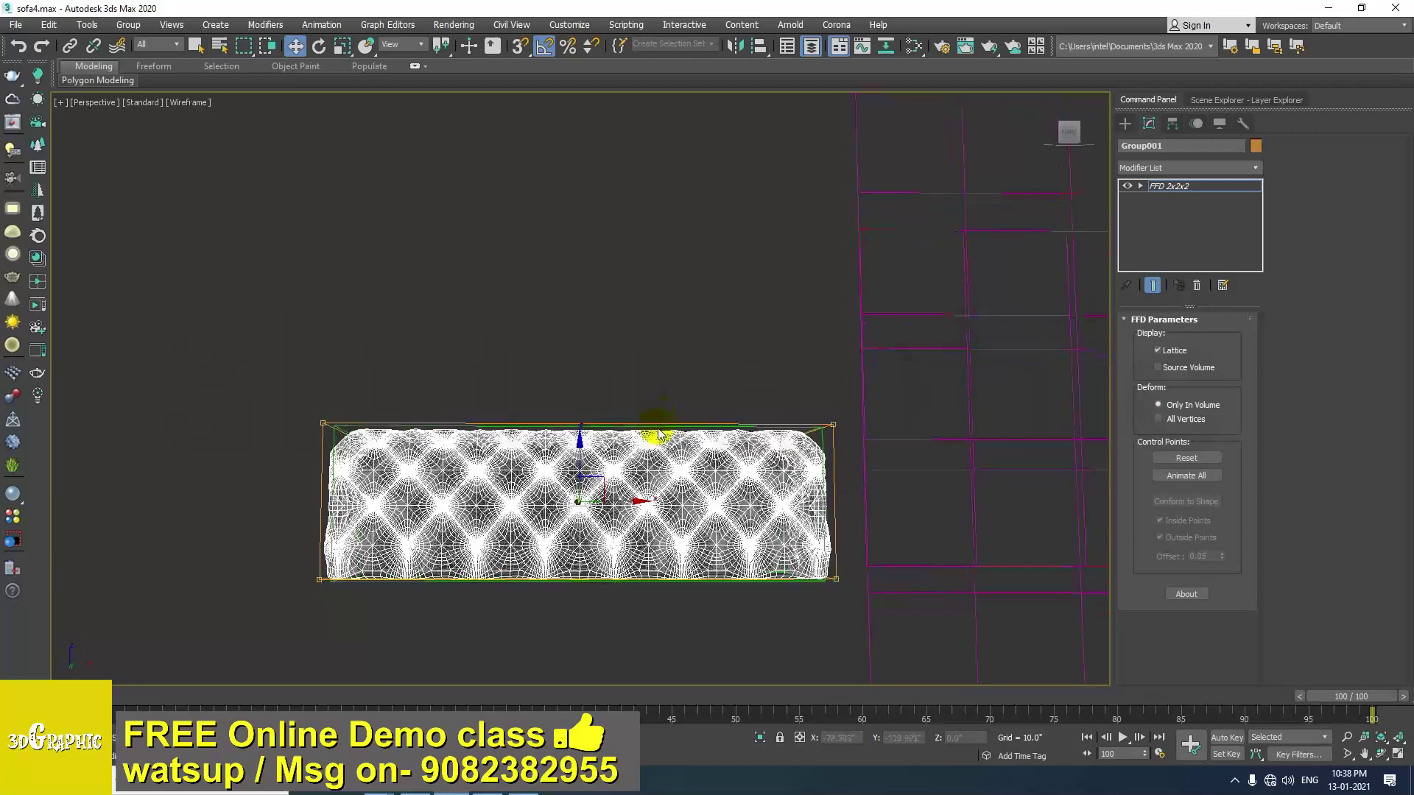
key(f)
key(z)
middle_drag(377, 352, 386, 368)
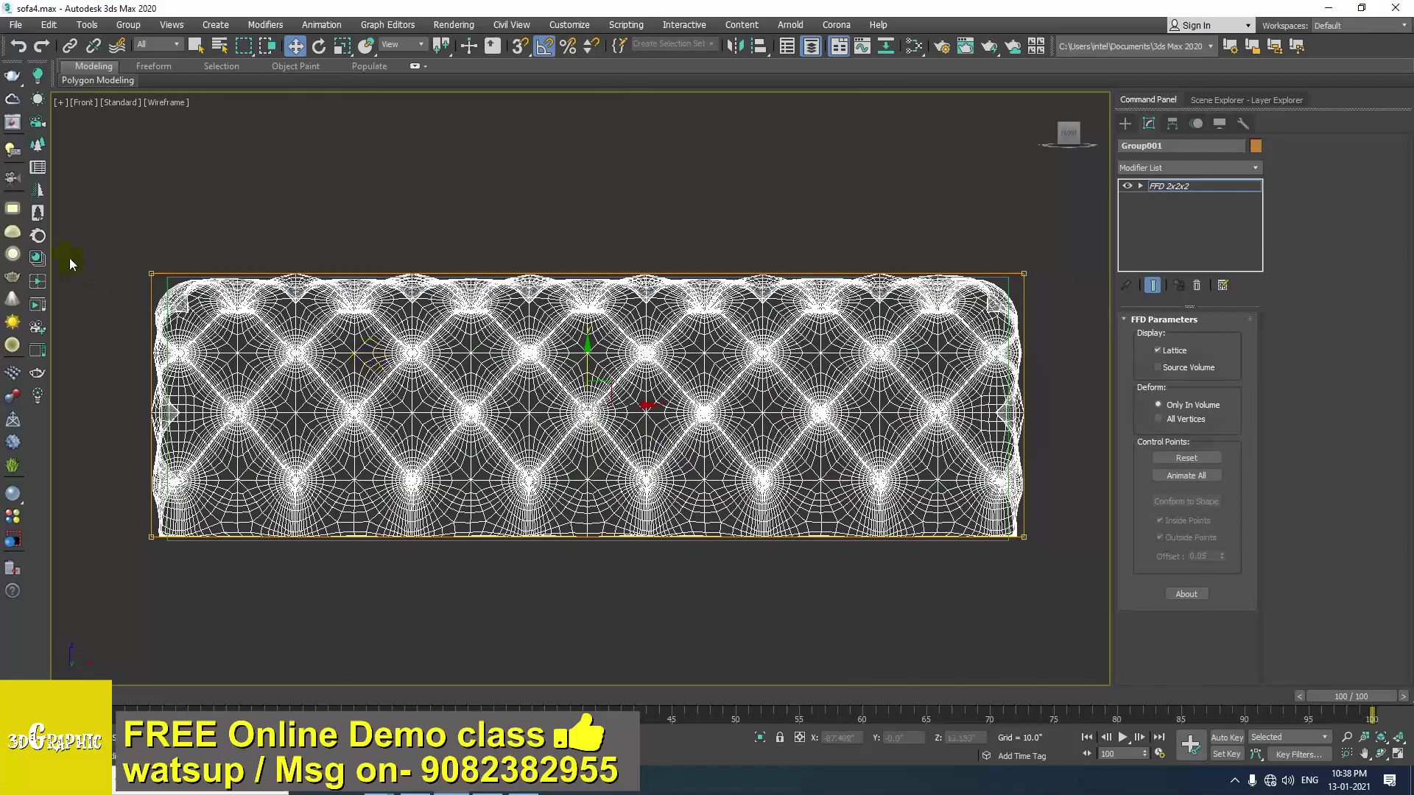
drag(1104, 383, 1105, 377)
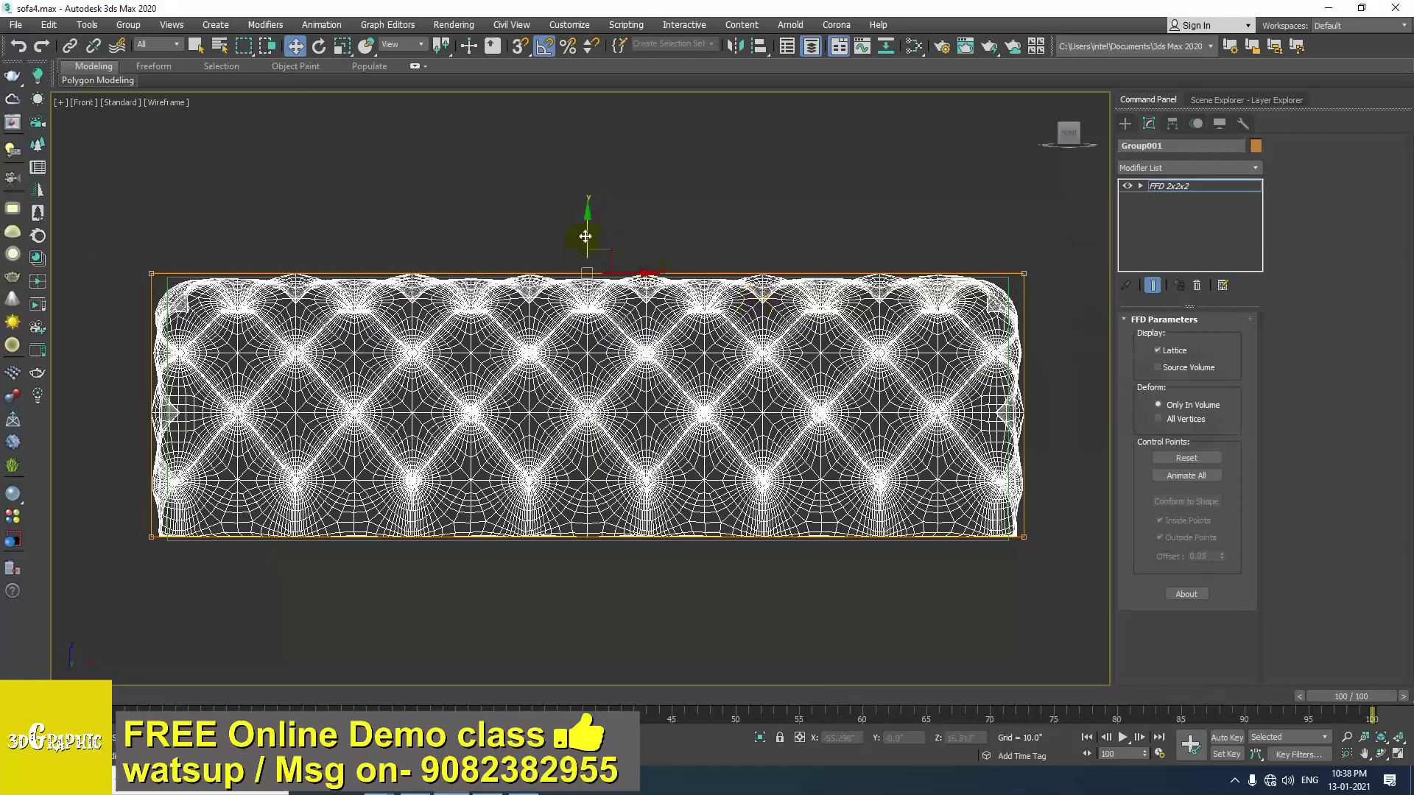
drag(589, 228, 589, 218)
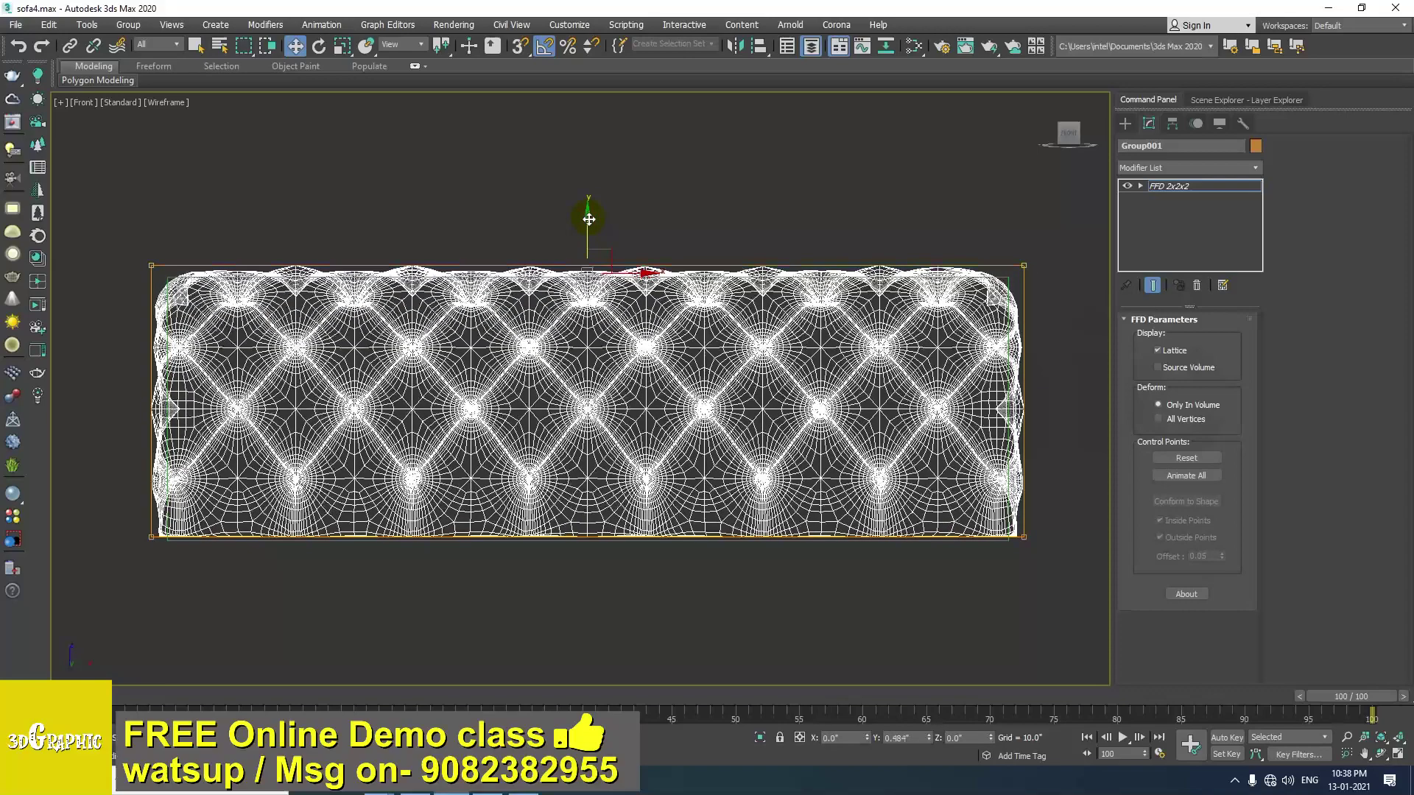
Lower the cushion's bottom FFD control points slightly in the front view to meet the reference box's base.
middle_drag(598, 308, 590, 253)
drag(183, 581, 130, 585)
scroll(319, 502, up, 2)
drag(686, 418, 688, 425)
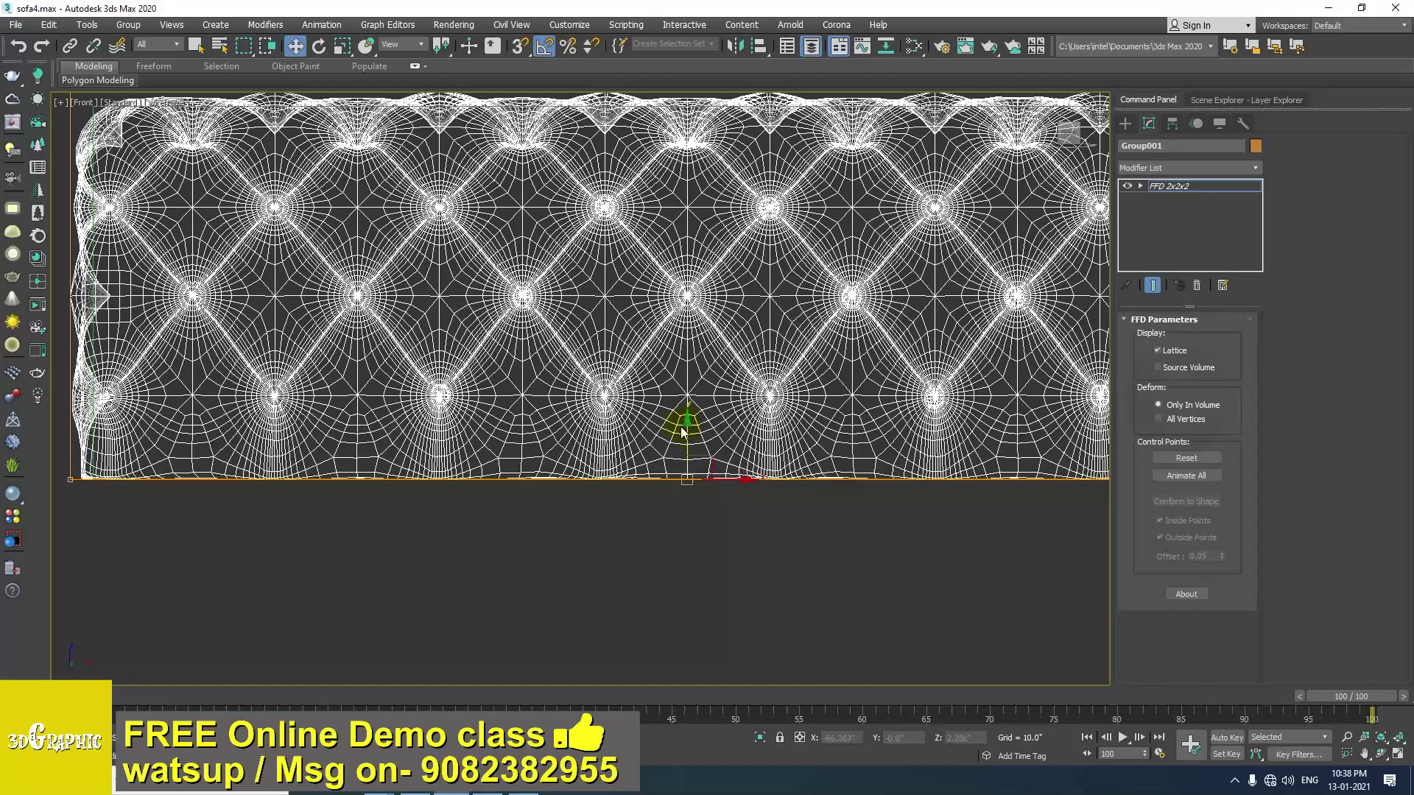
scroll(688, 426, down, 4)
Show the cushion shaded in the perspective view and exit FFD control point editing.
key(p)
key(z)
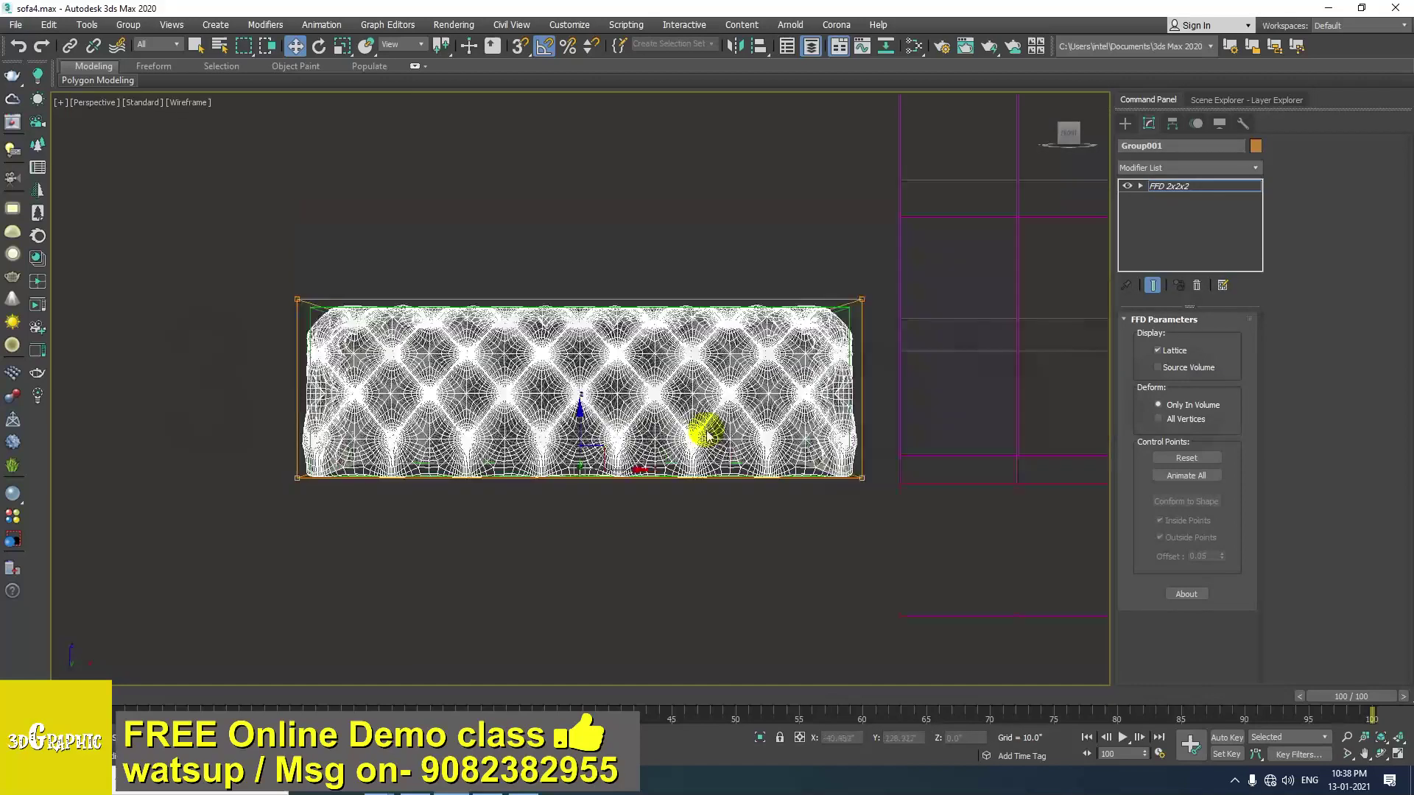
key(F3)
alt+middle_drag(608, 377, 632, 412)
scroll(525, 414, up, 3)
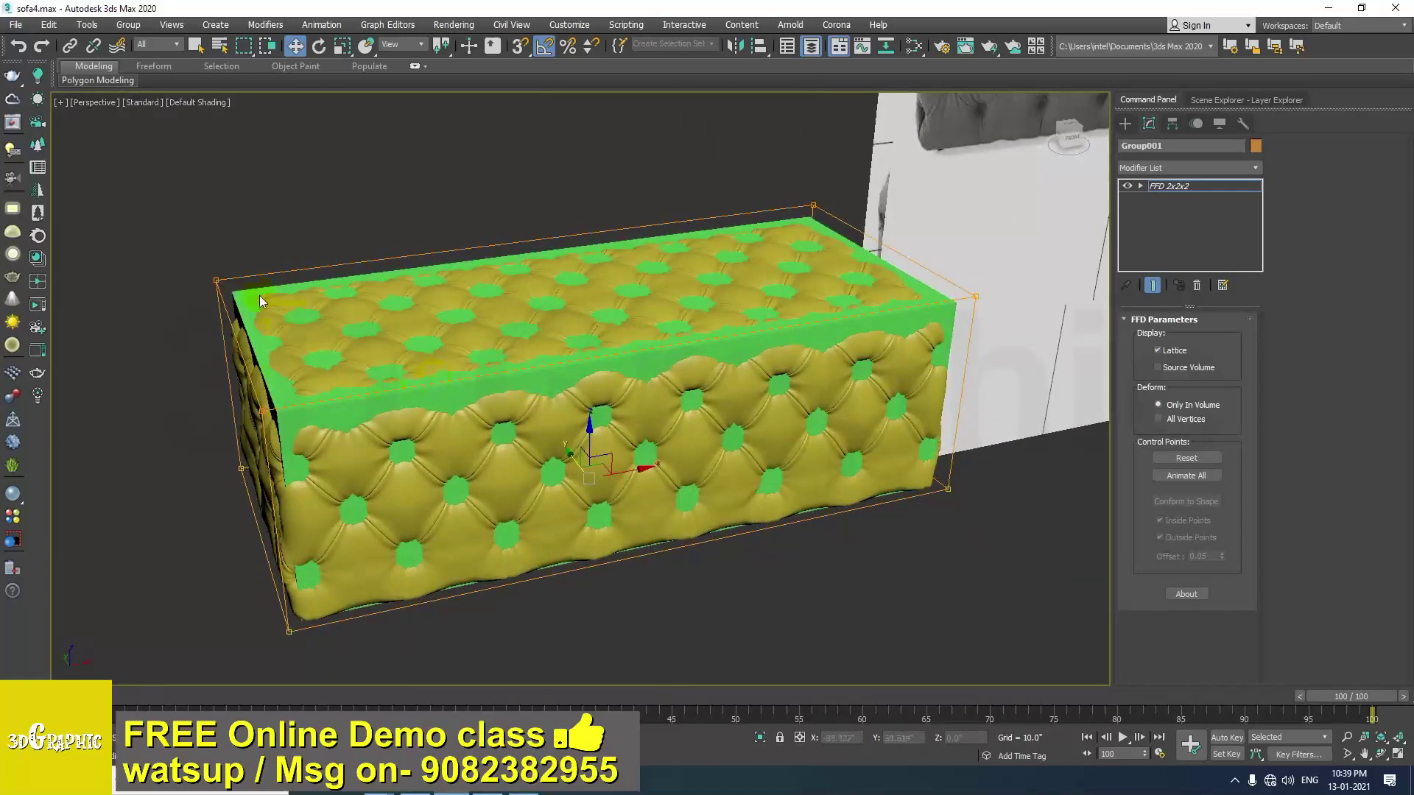
click(1184, 186)
Move the green reference box along X away from the cushion, to about X -138 inches.
scroll(575, 302, down, 4)
alt+middle_drag(515, 302, 426, 366)
scroll(426, 367, up, 2)
click(409, 366)
scroll(626, 376, down, 3)
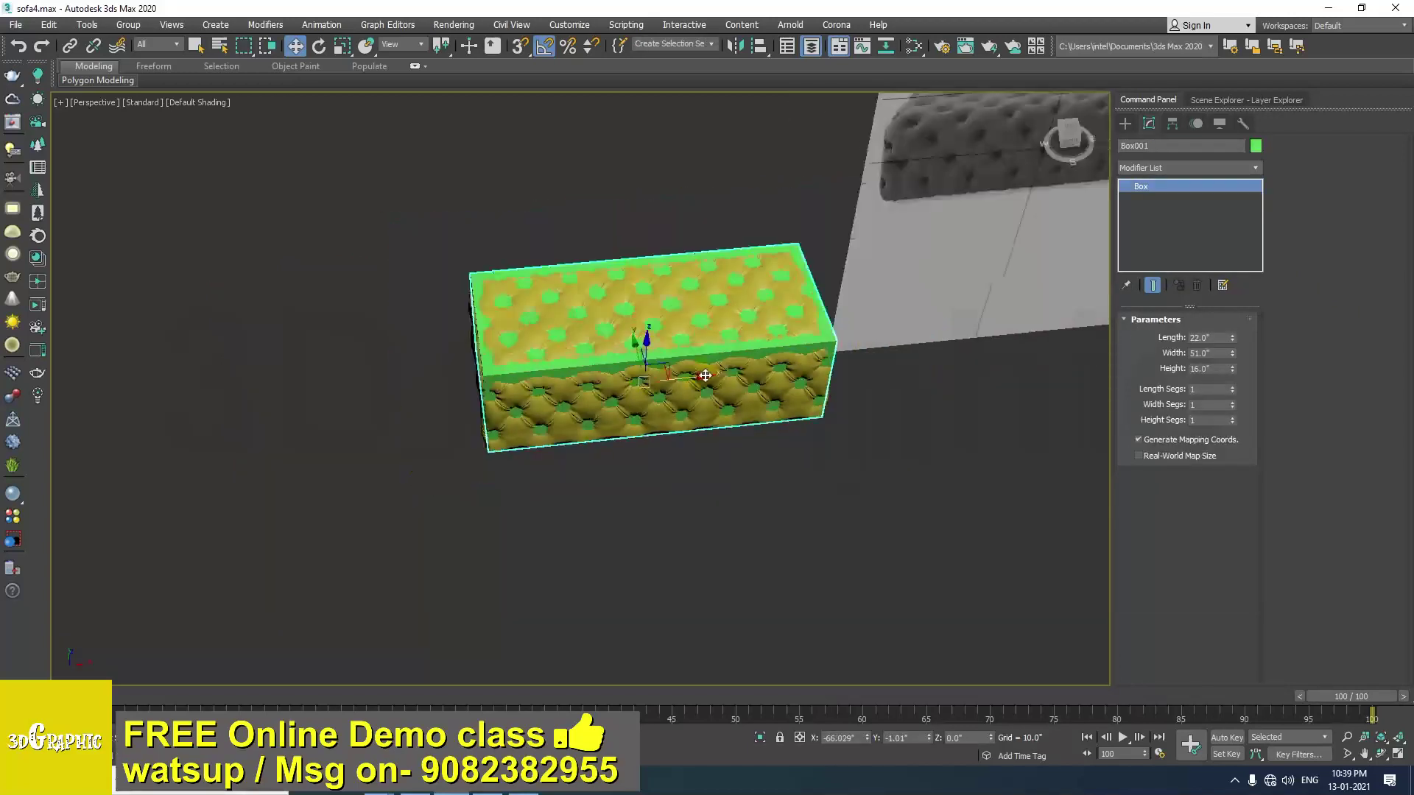
drag(697, 376, 228, 420)
Examine the fitted cushion's tufting, buttons and overall proportions from several angles.
alt+middle_drag(648, 372, 600, 325)
scroll(648, 346, up, 3)
alt+middle_drag(780, 387, 606, 395)
scroll(707, 401, down, 4)
scroll(656, 413, up, 3)
scroll(606, 395, up, 2)
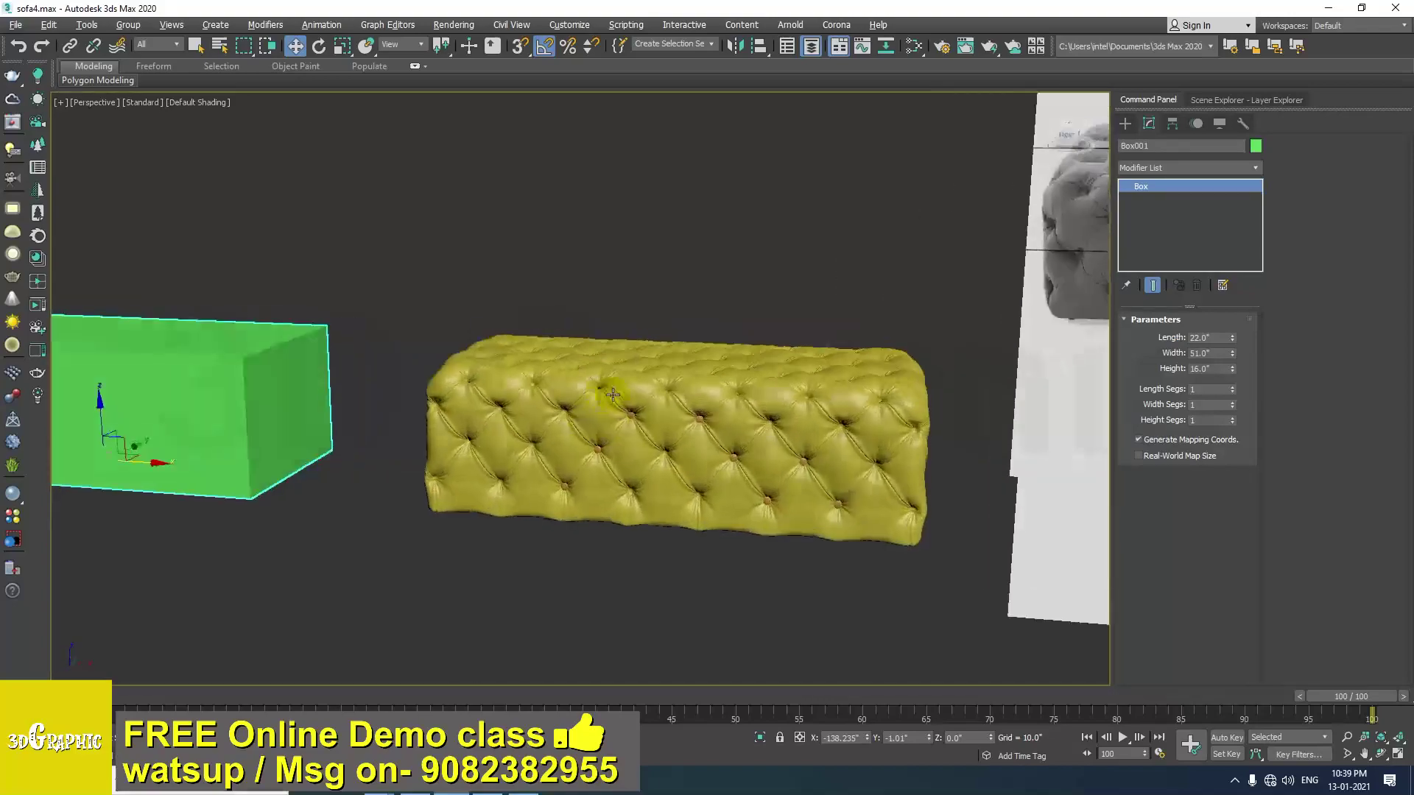
scroll(729, 464, up, 3)
scroll(707, 442, down, 2)
alt+middle_drag(694, 420, 700, 417)
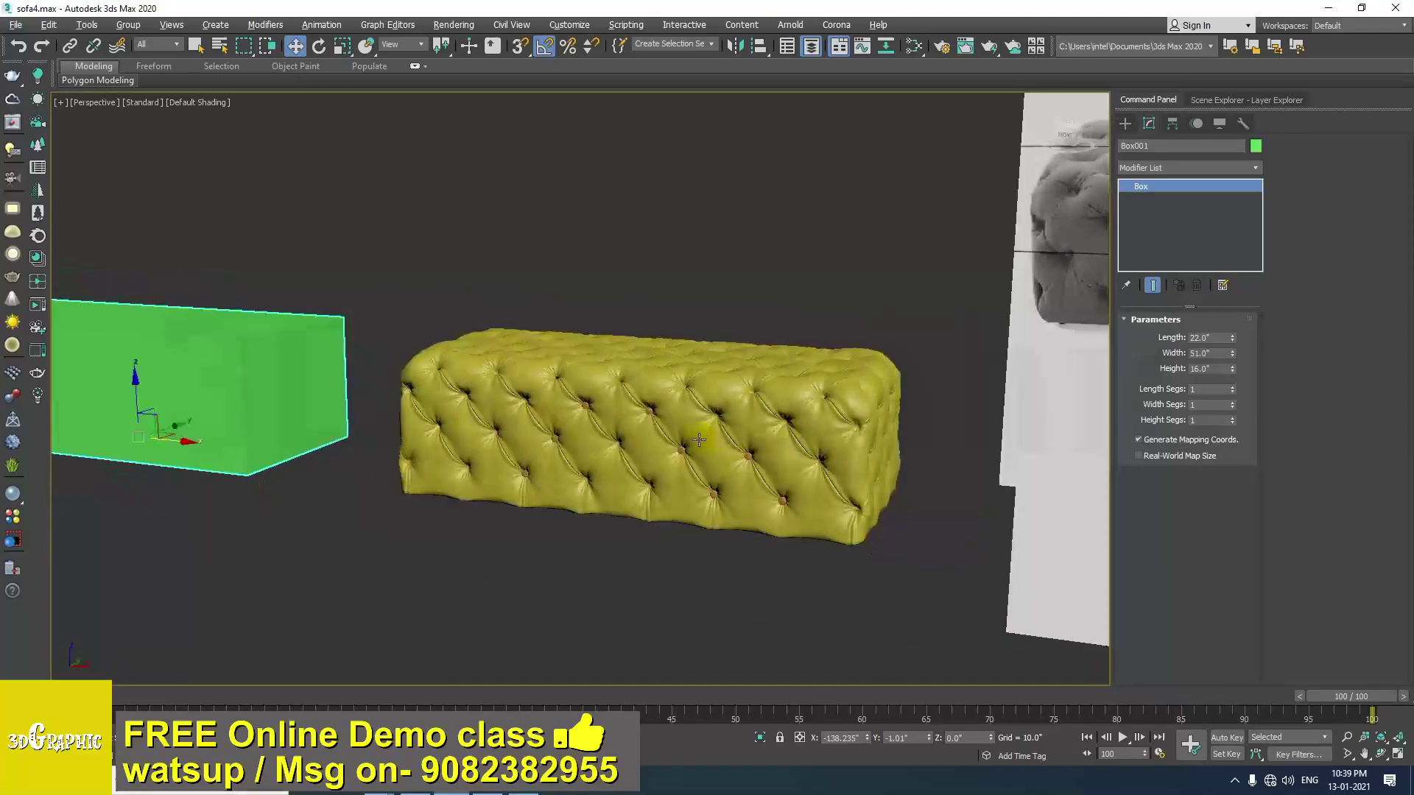